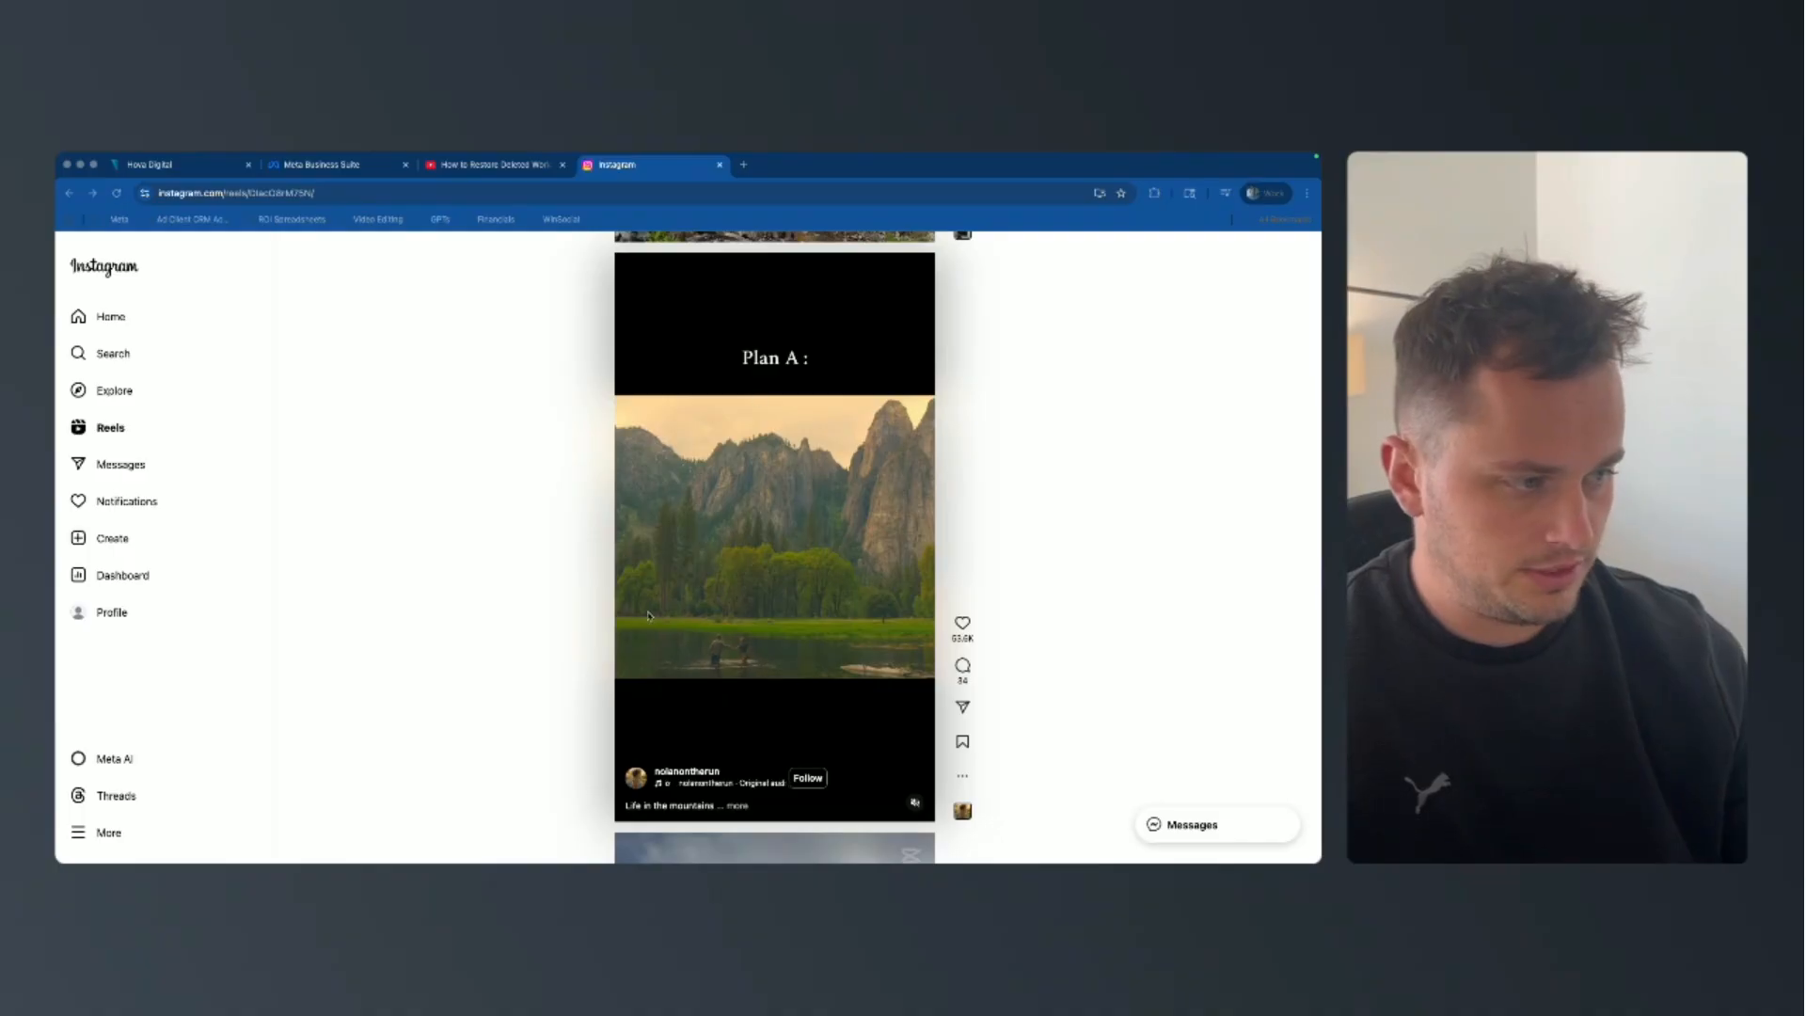
Open the comments on the "Plan A" reel, draft the comment "Rate", and close the comments without posting.
click(963, 666)
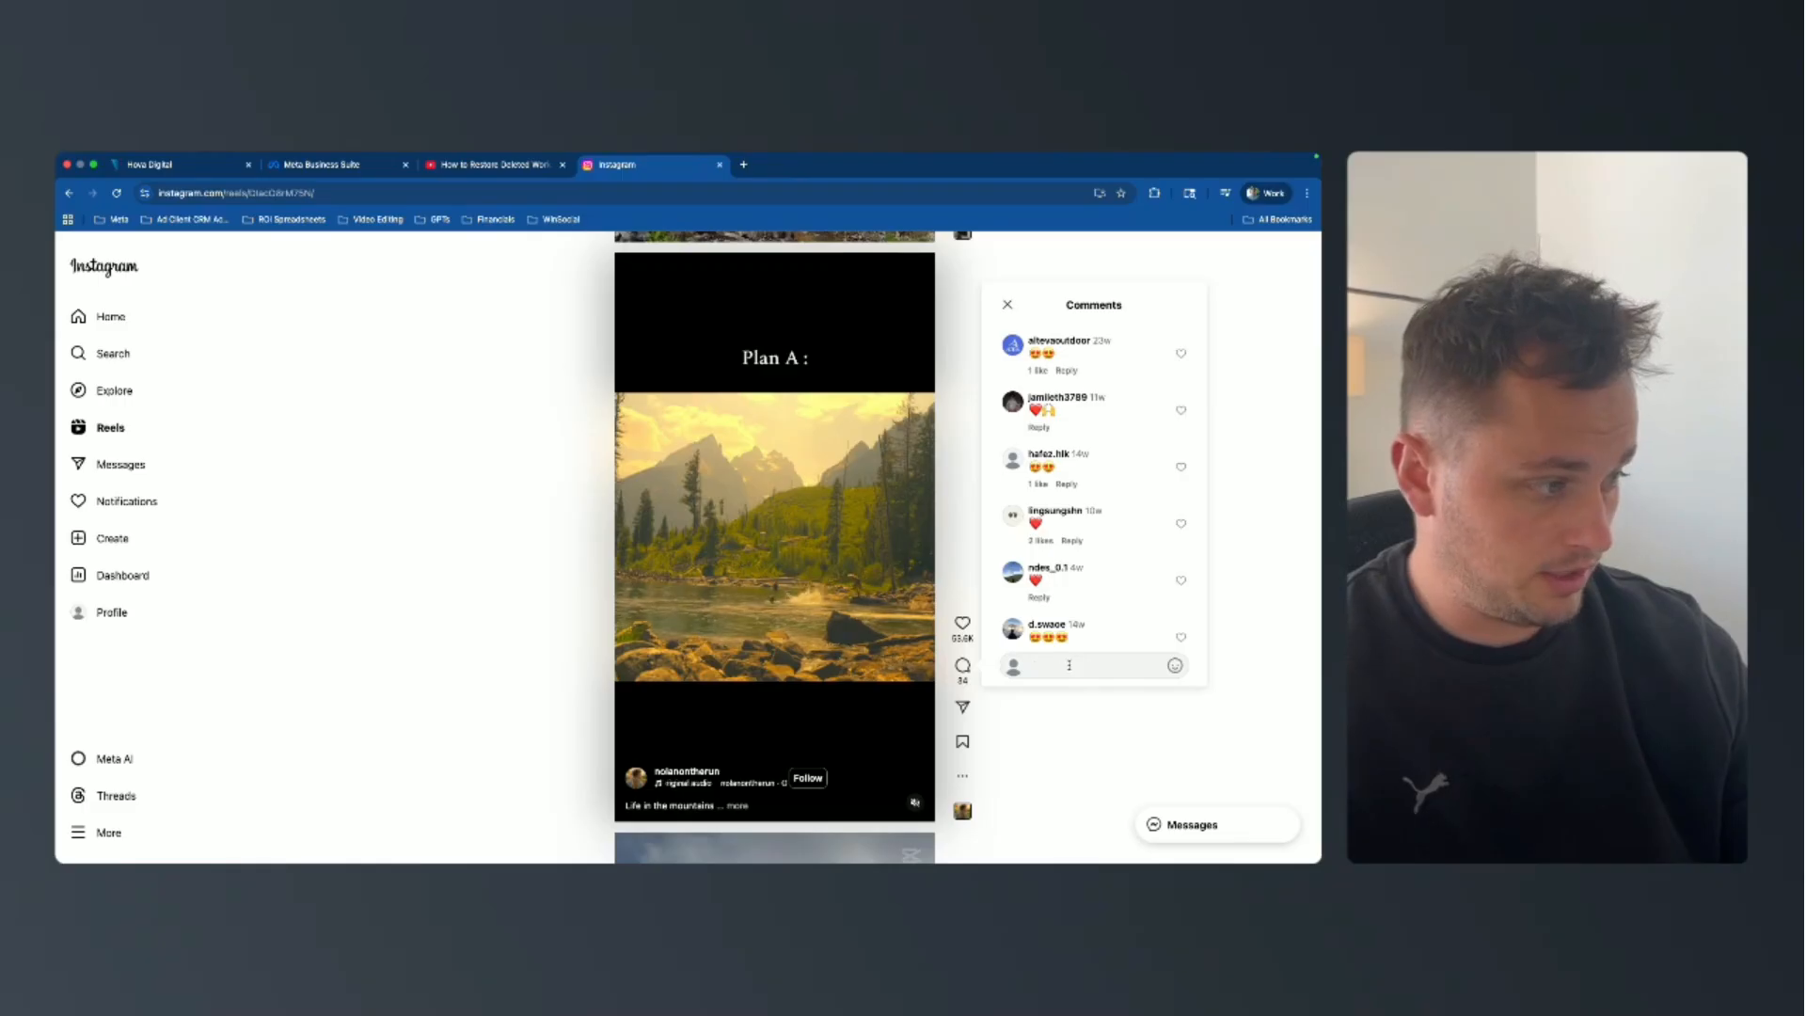
mouse_move(1040, 571)
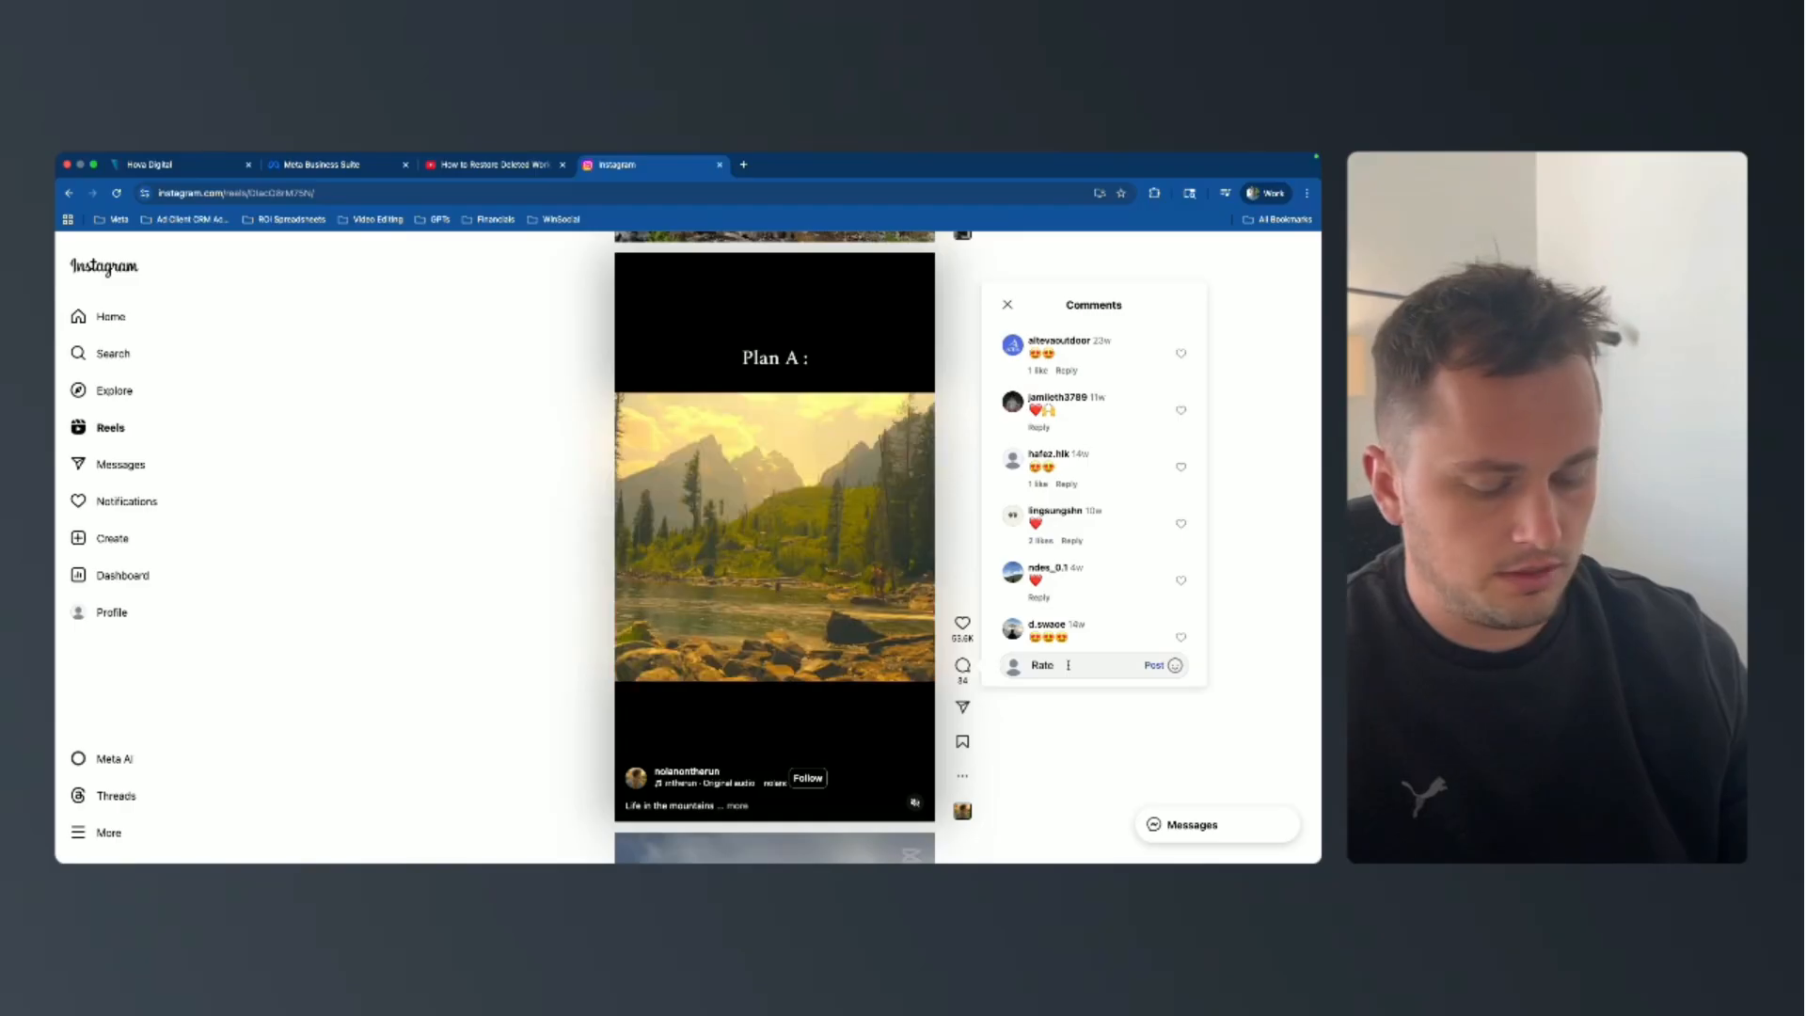
click(1242, 737)
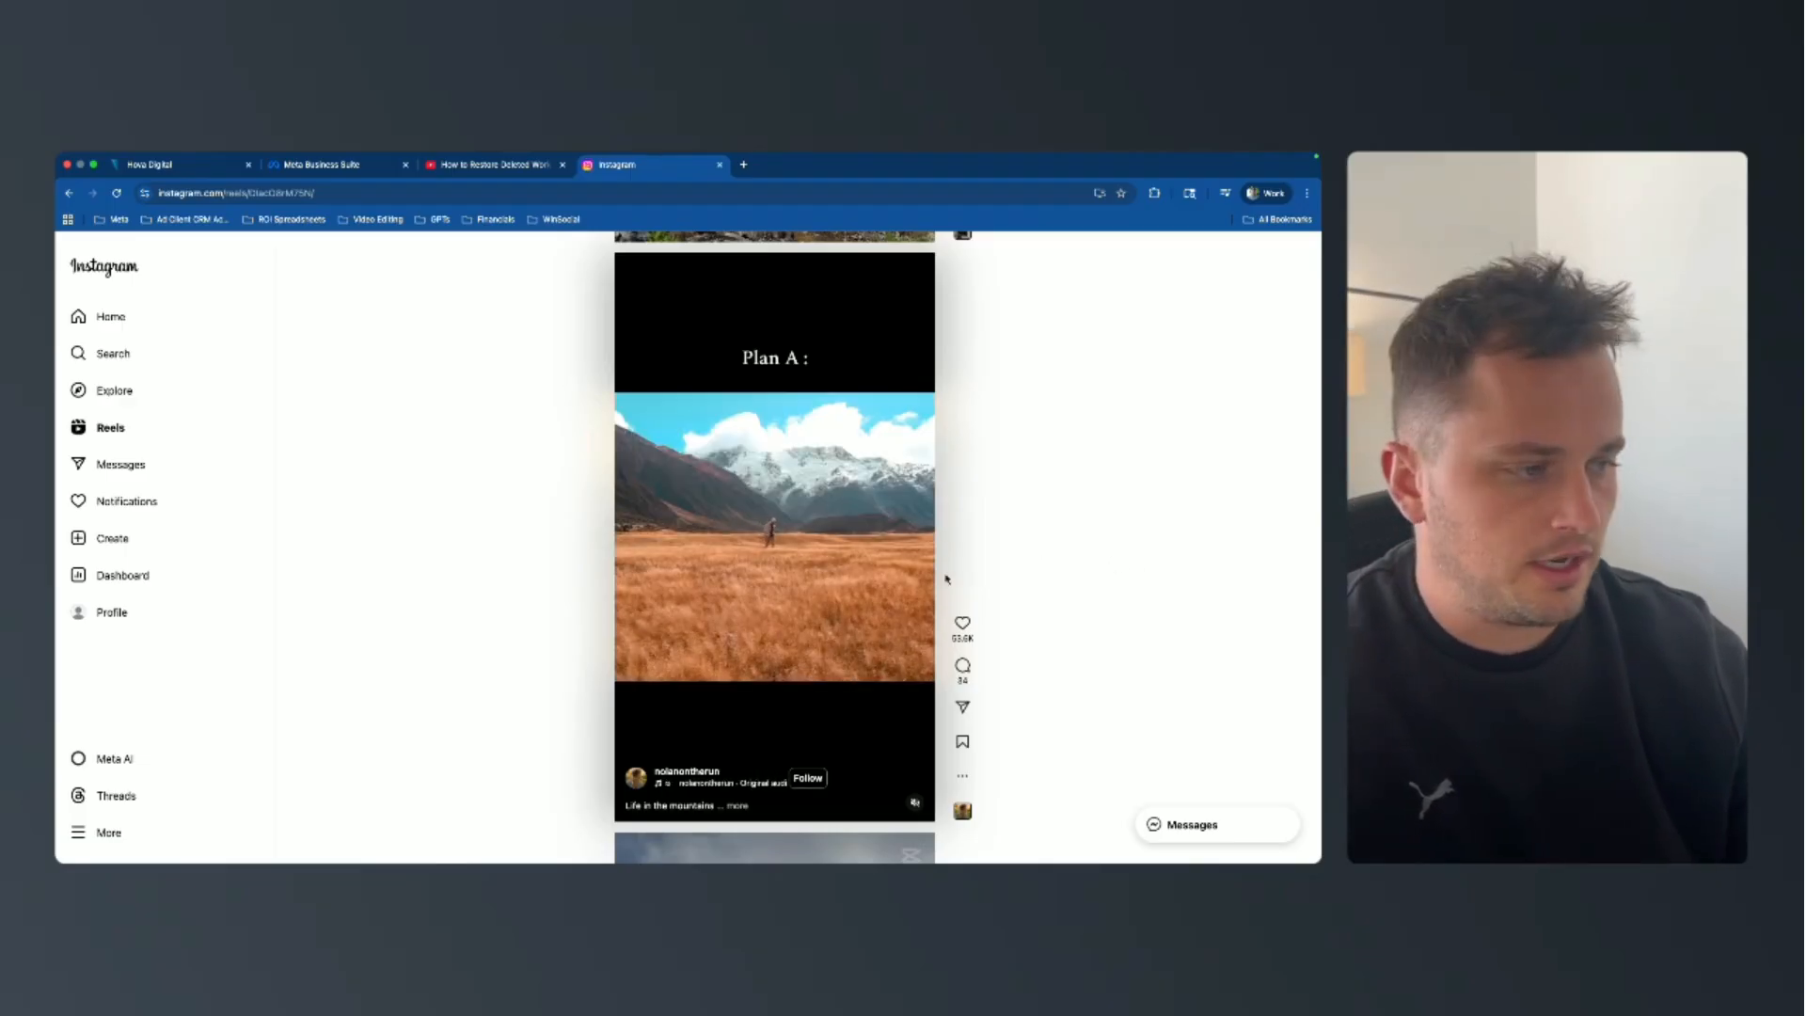
click(766, 522)
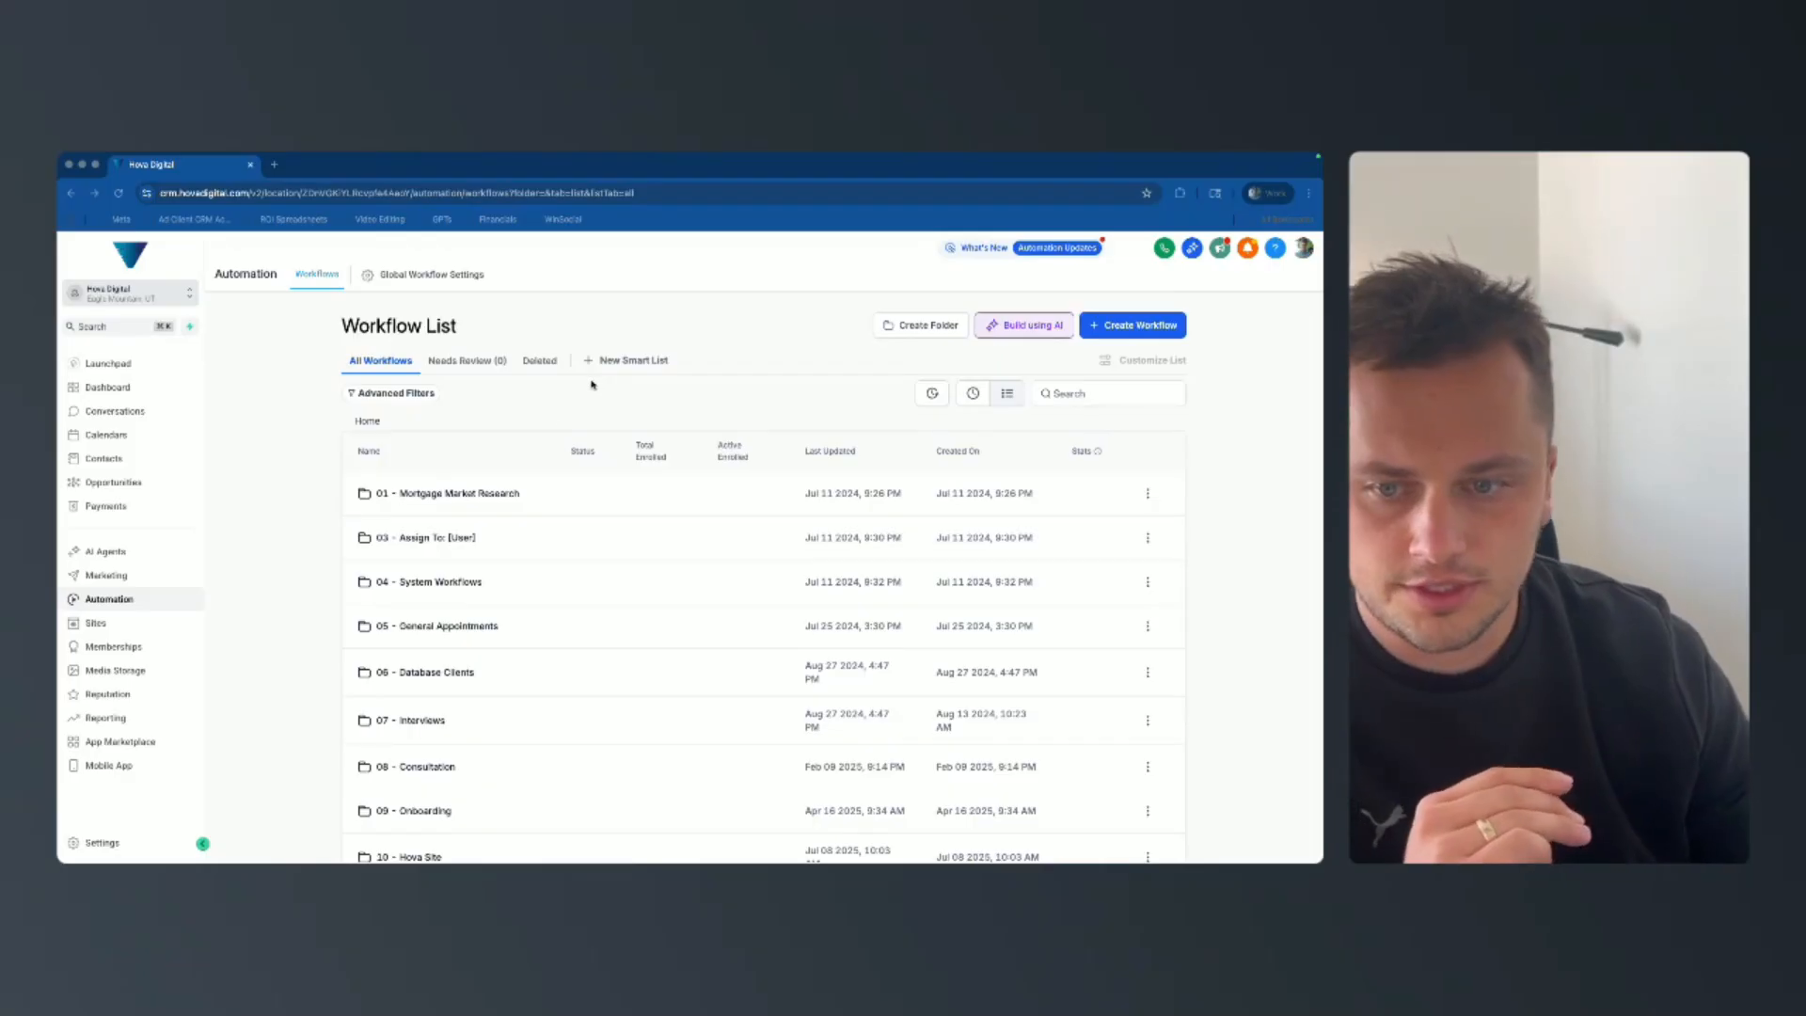
In the Hova Digital CRM, open the integration settings and find the Facebook and Instagram integration.
click(121, 846)
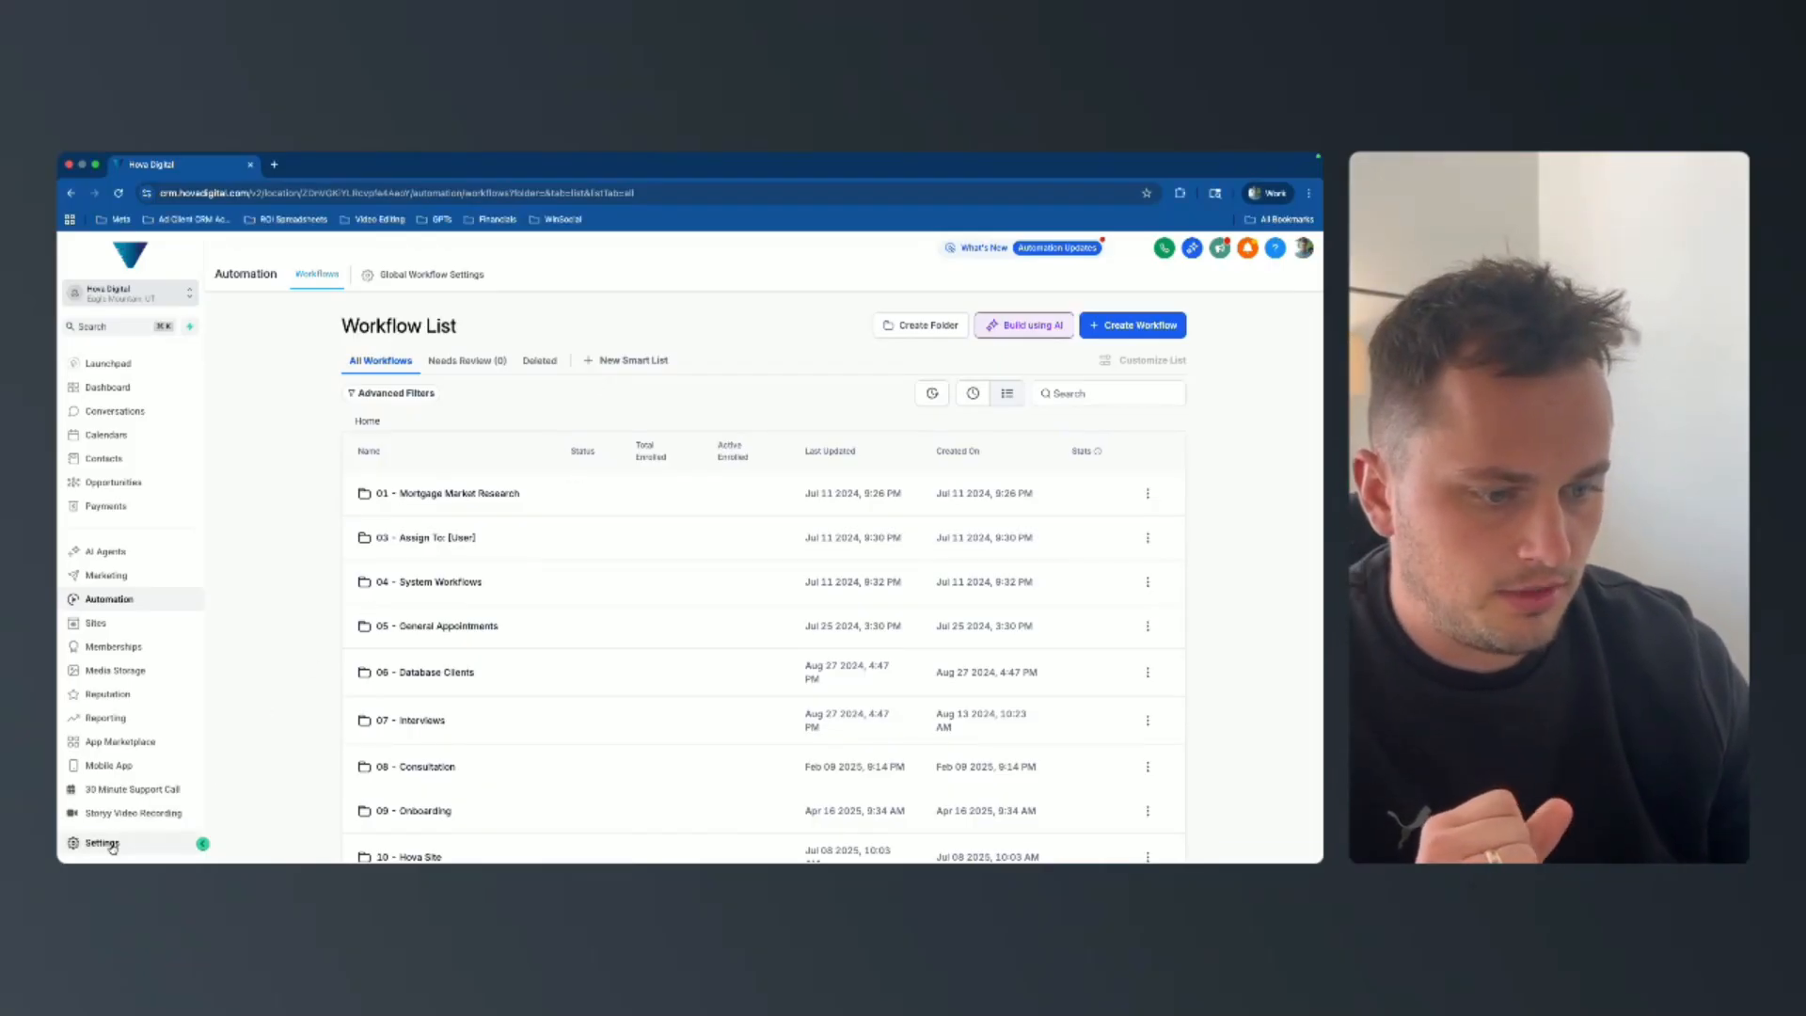
click(112, 847)
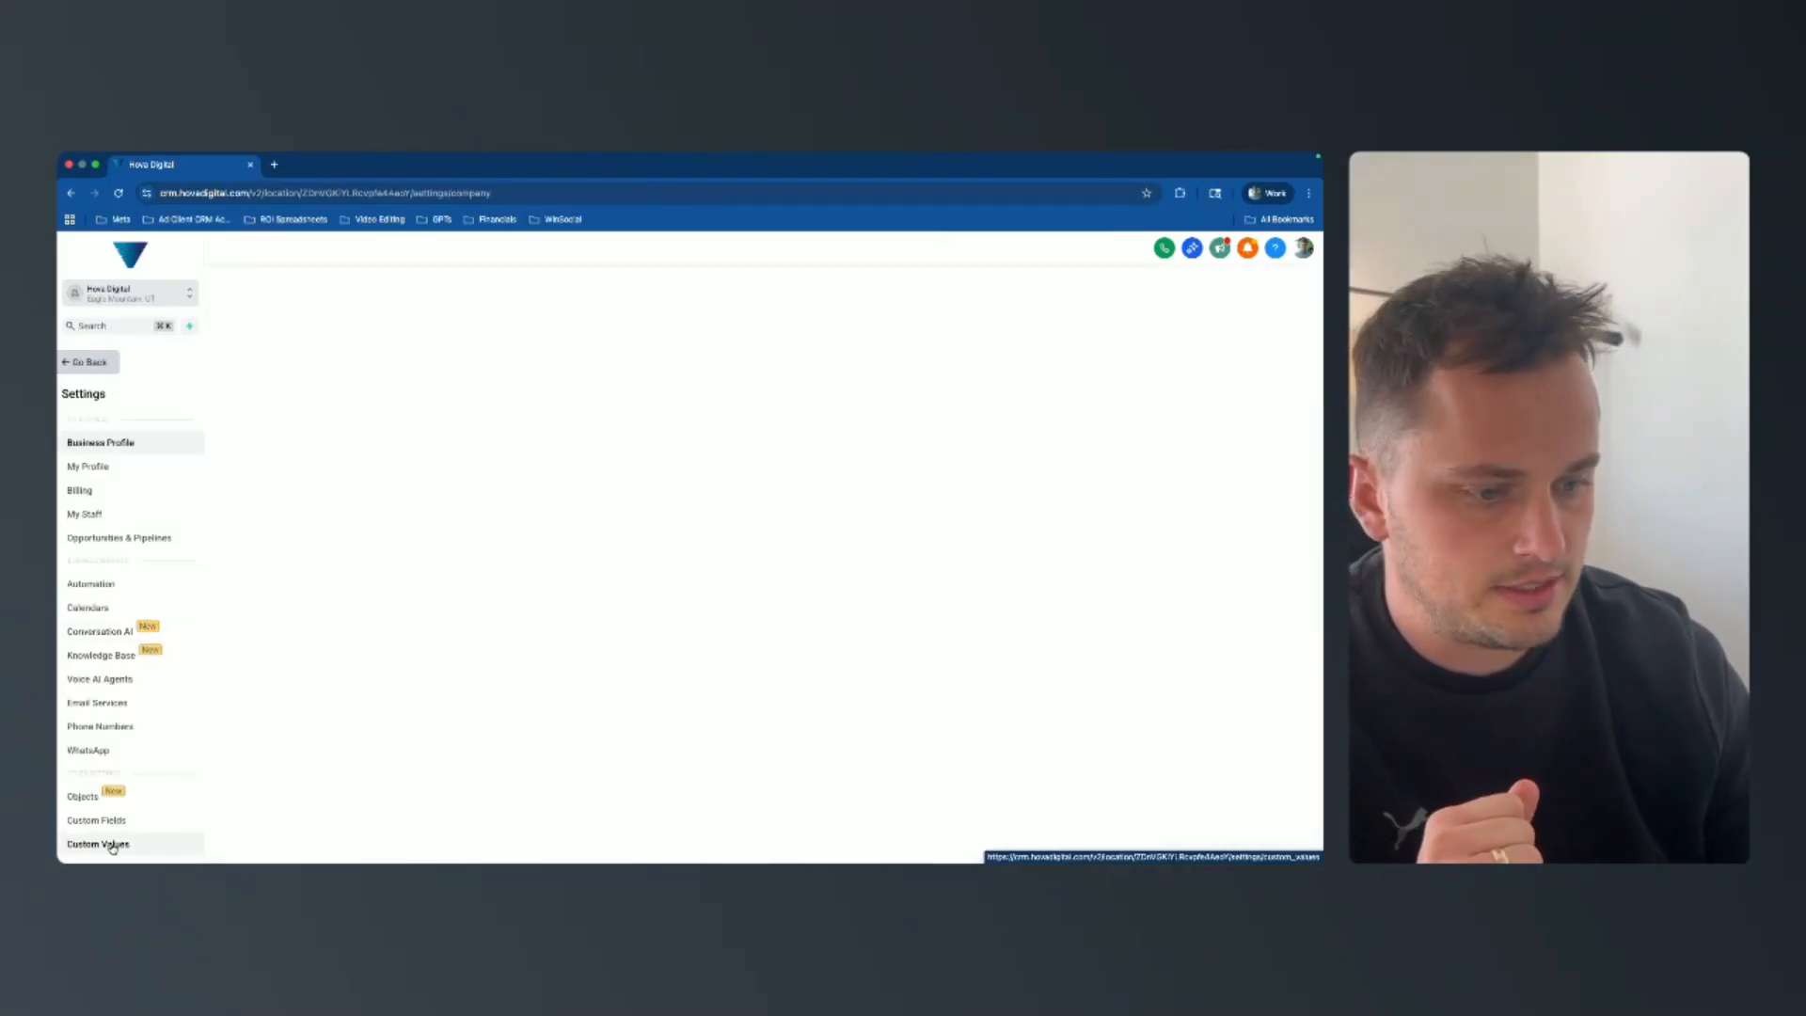
scroll(118, 772, down, 3)
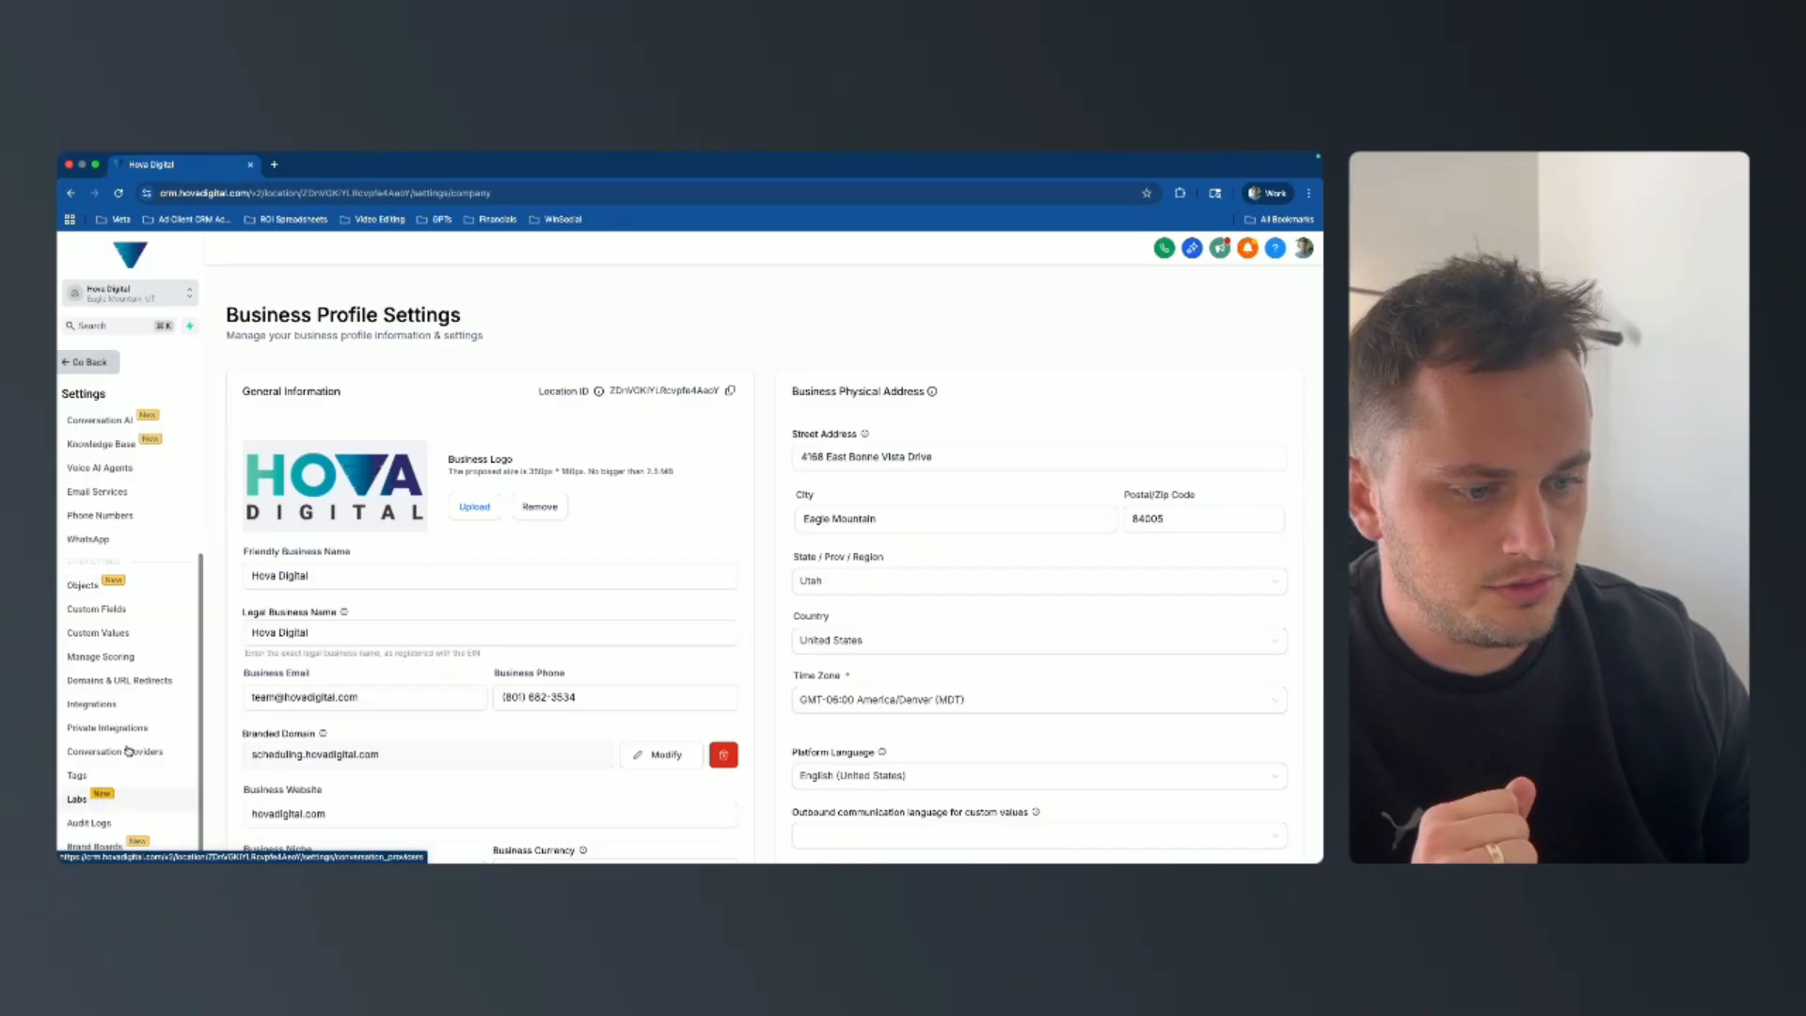
click(95, 704)
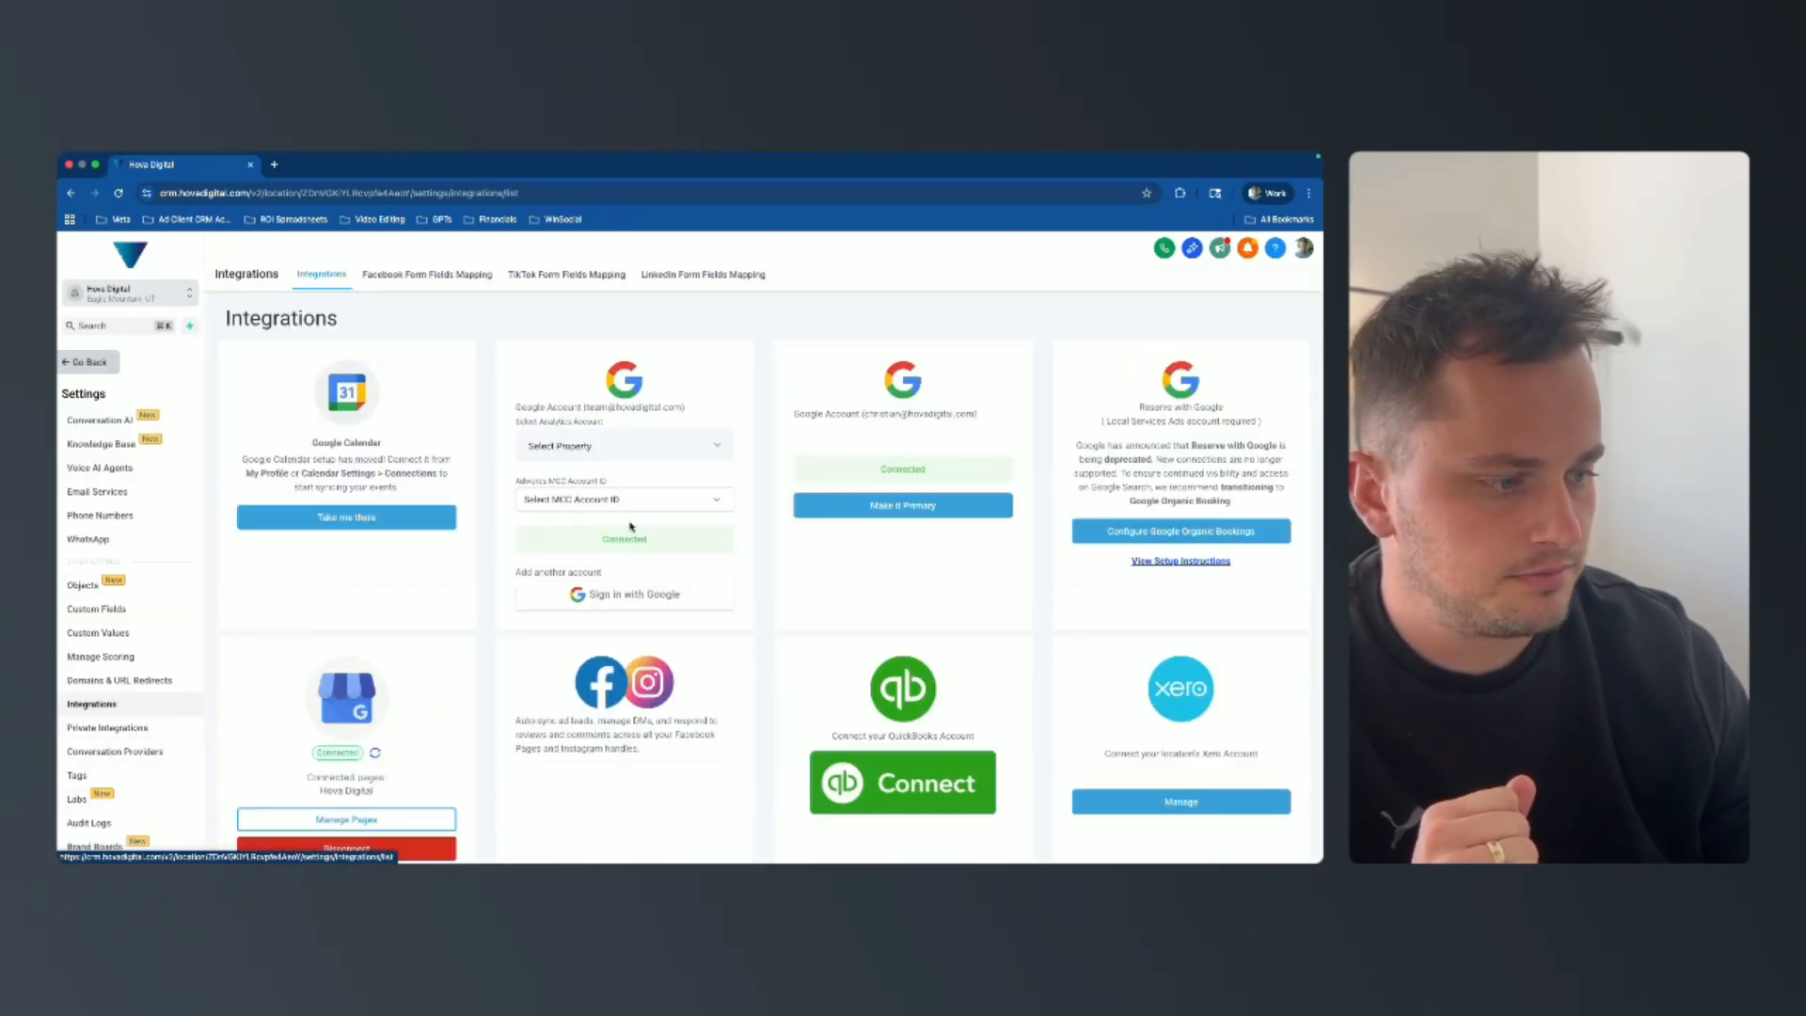
scroll(629, 522, down, 3)
scroll(629, 524, down, 2)
scroll(630, 527, up, 1)
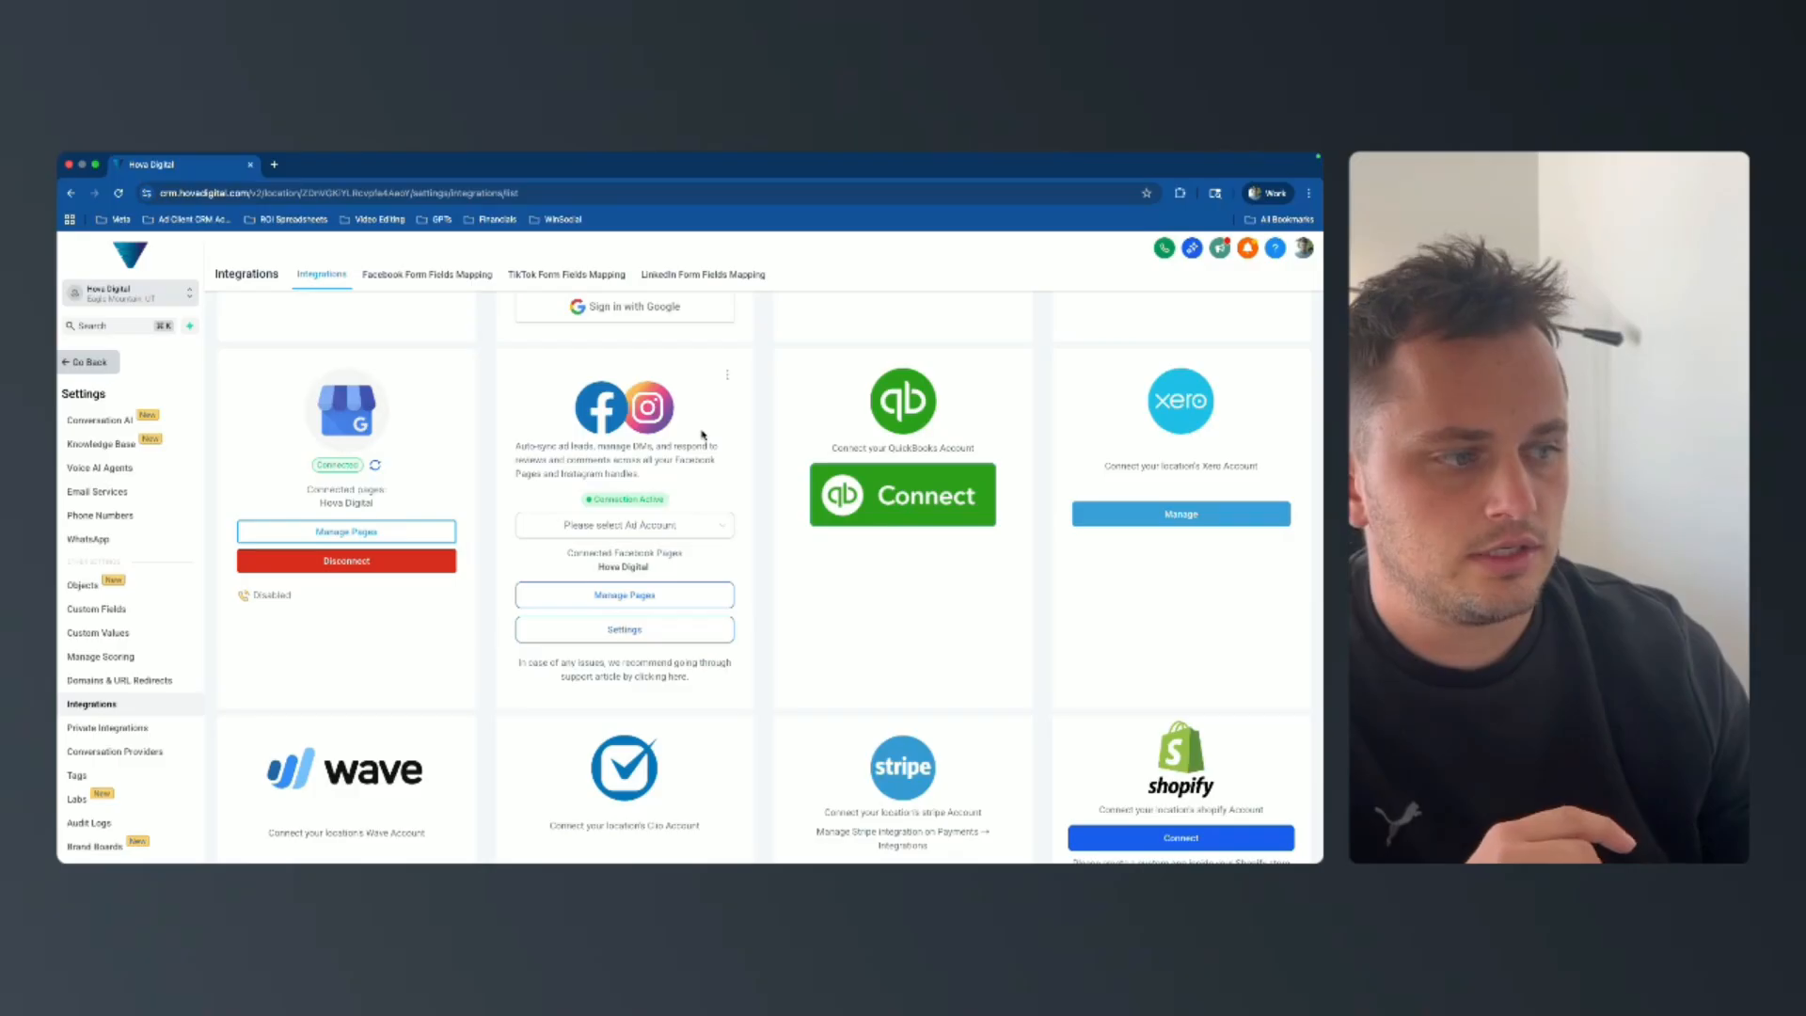
Disconnect the existing Facebook and Instagram integration and confirm its removal.
click(727, 374)
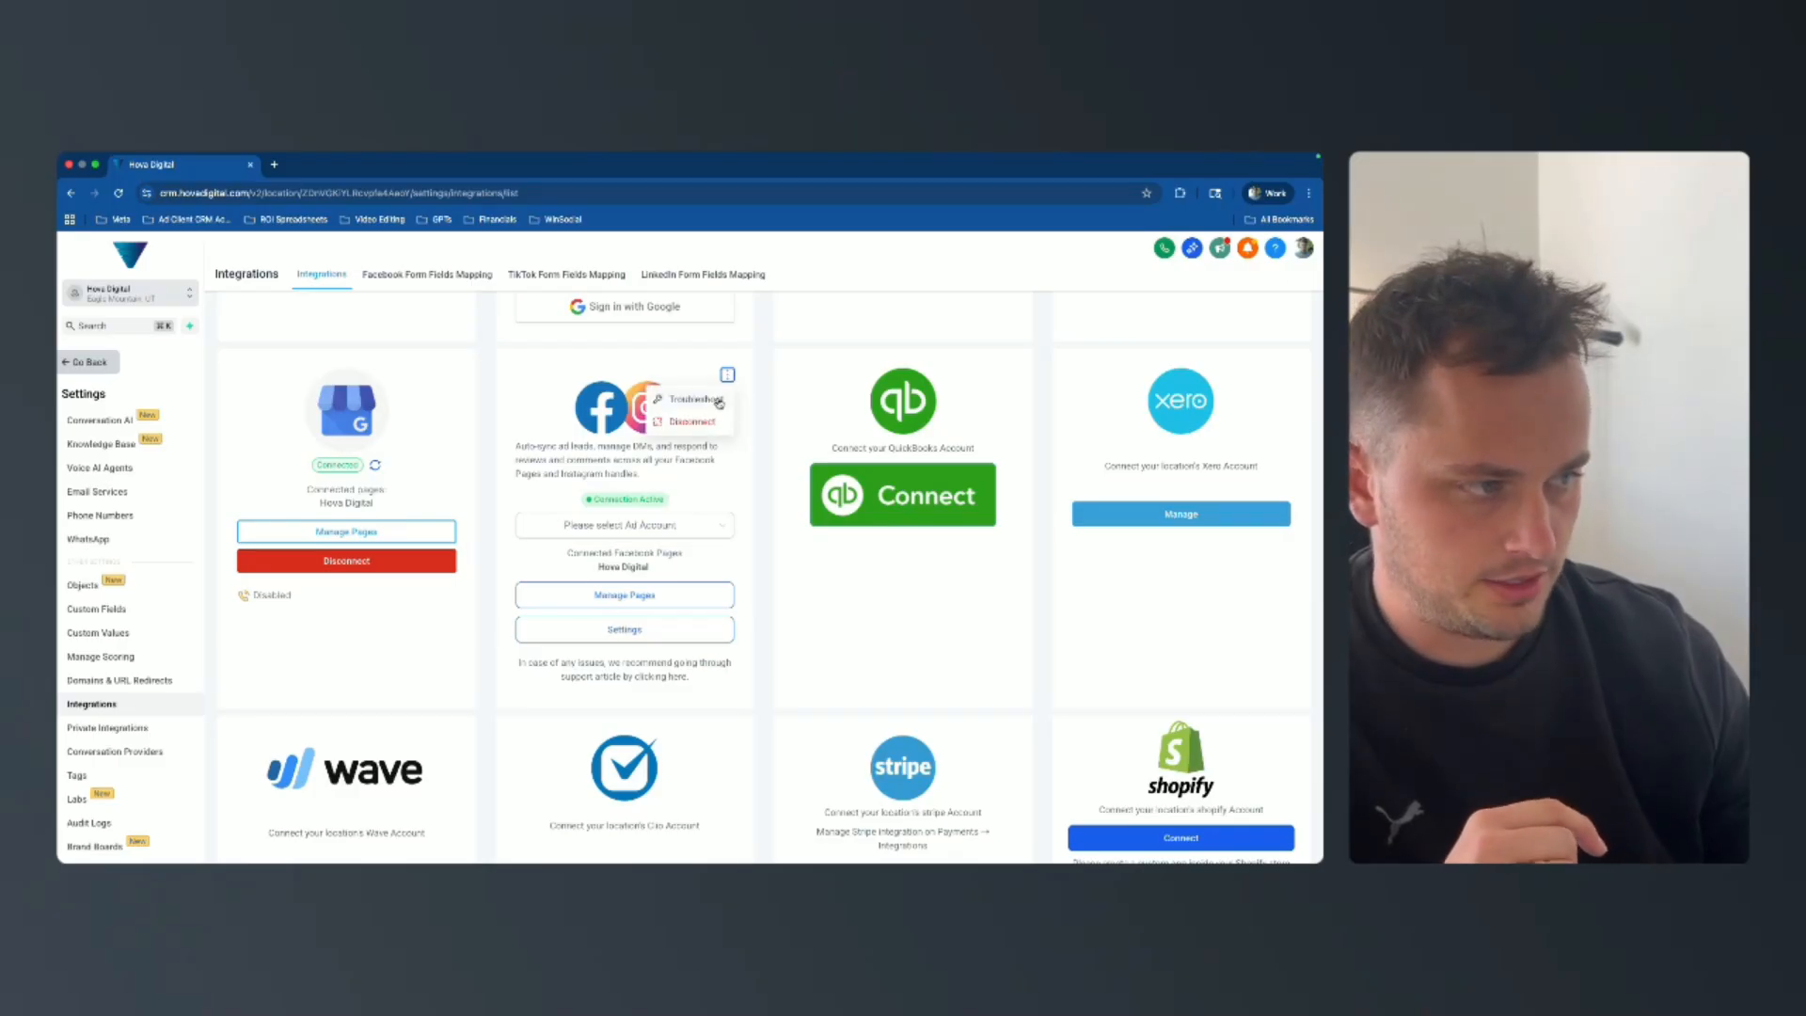
click(706, 434)
click(762, 516)
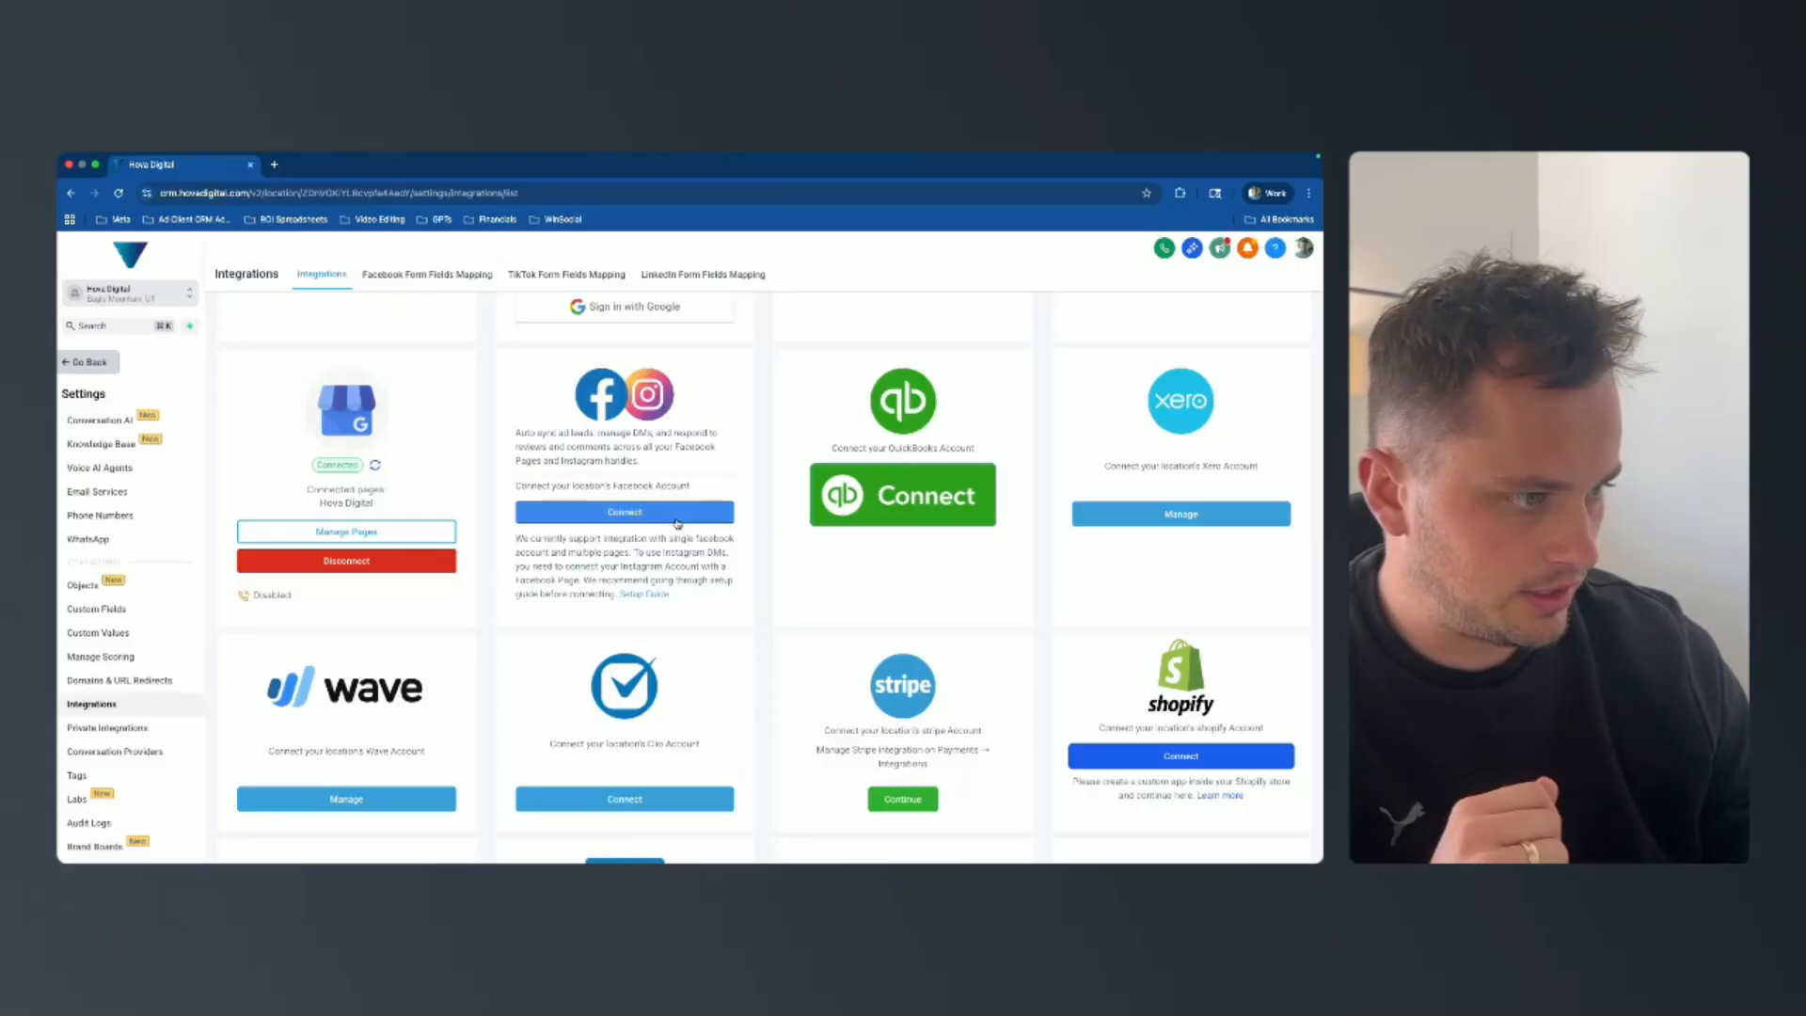
Reconnect Facebook and Instagram using the previously used Facebook login and find the Hova Digital page among the pages to sync.
click(677, 524)
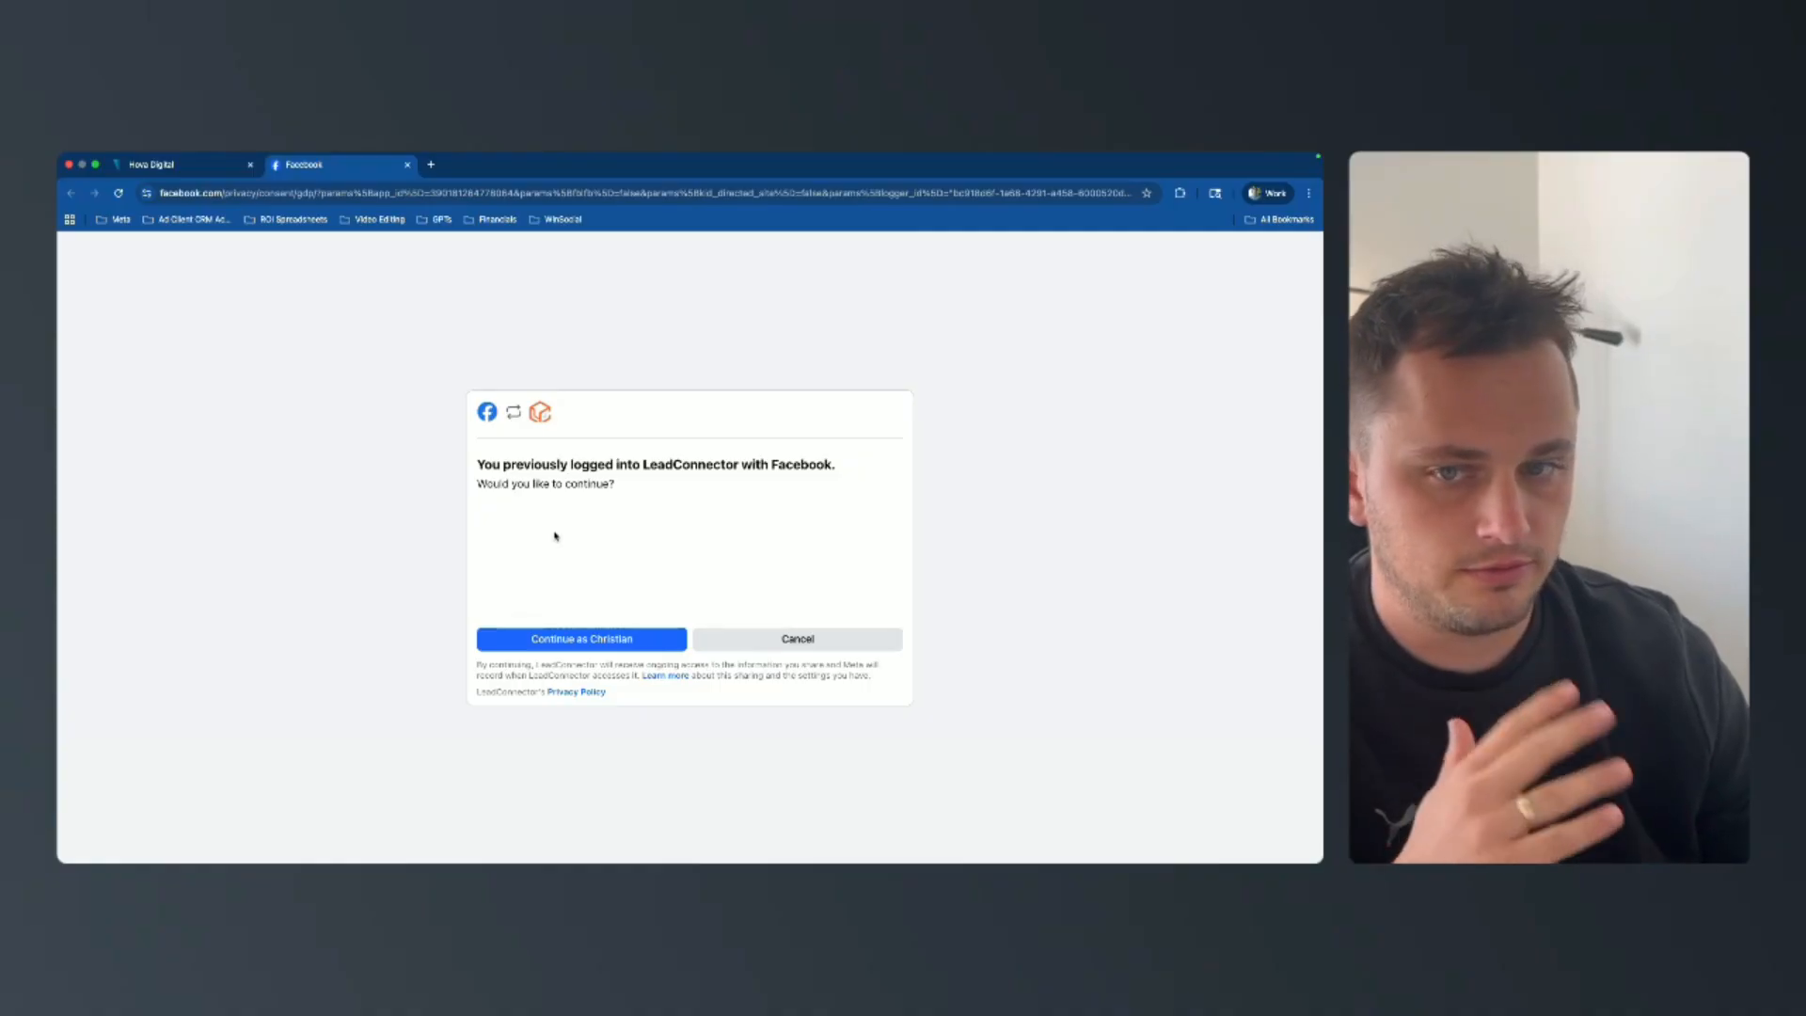
click(599, 643)
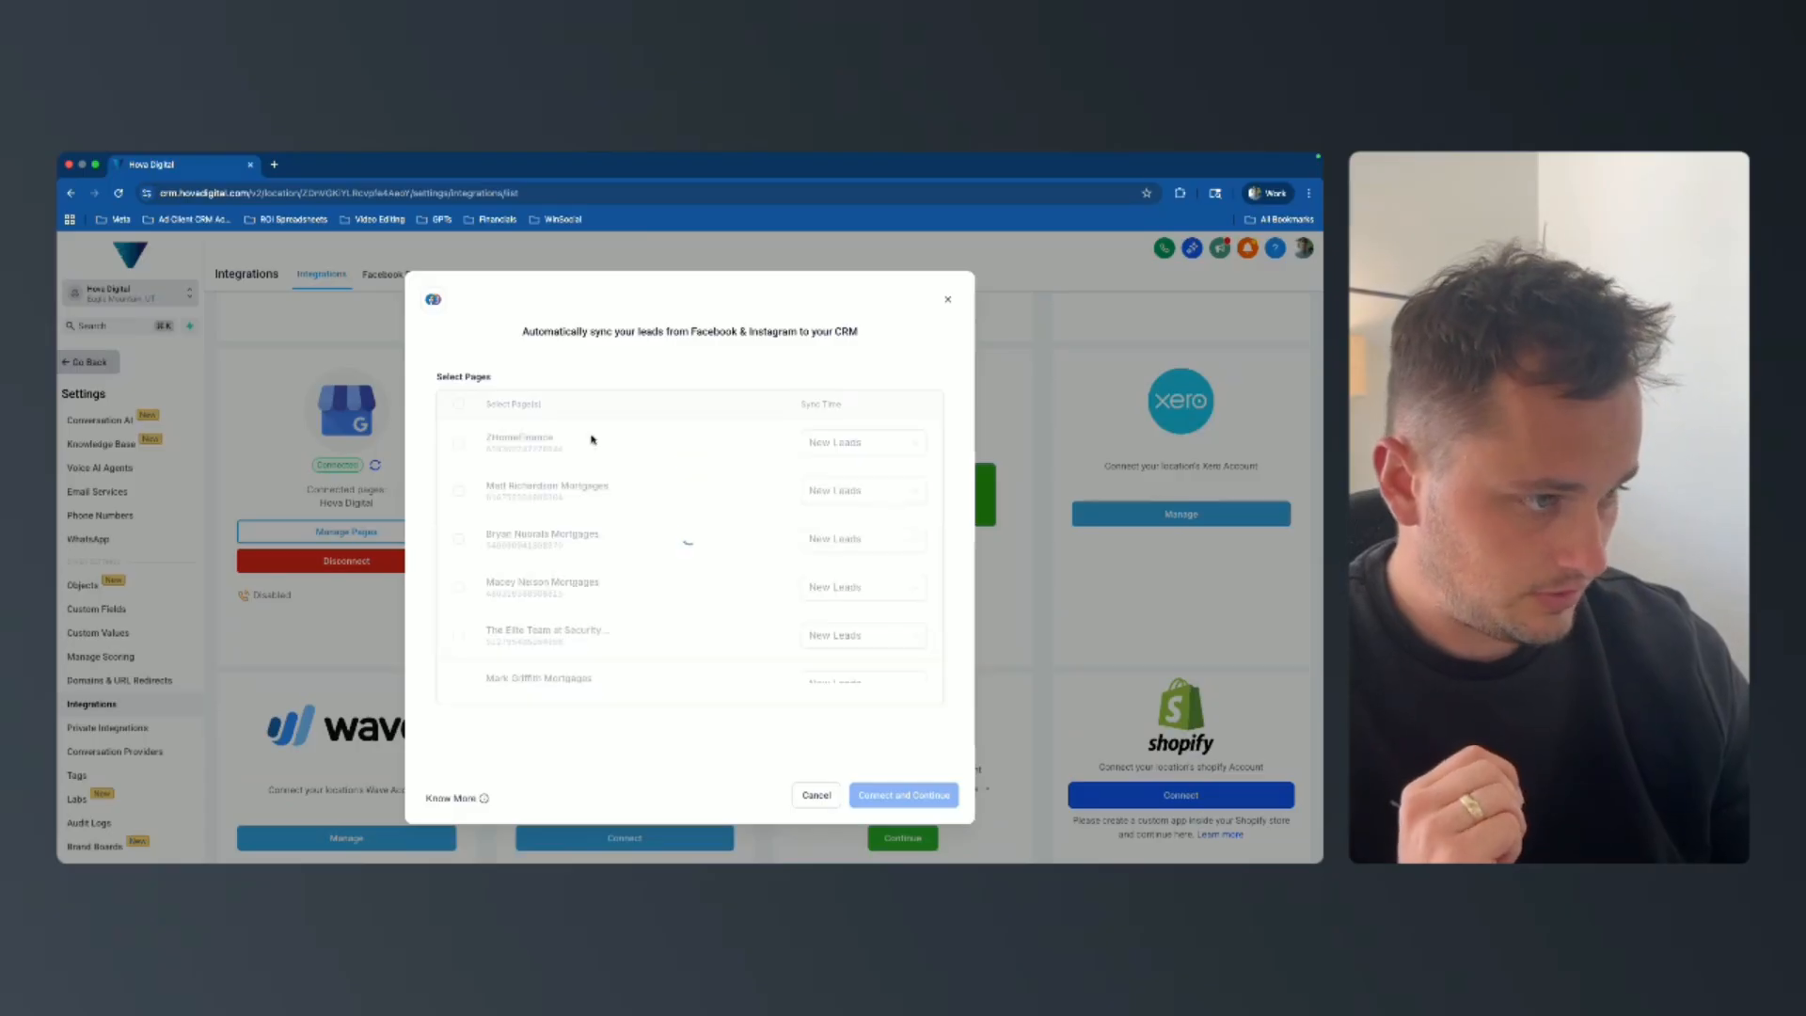
scroll(555, 564, down, 5)
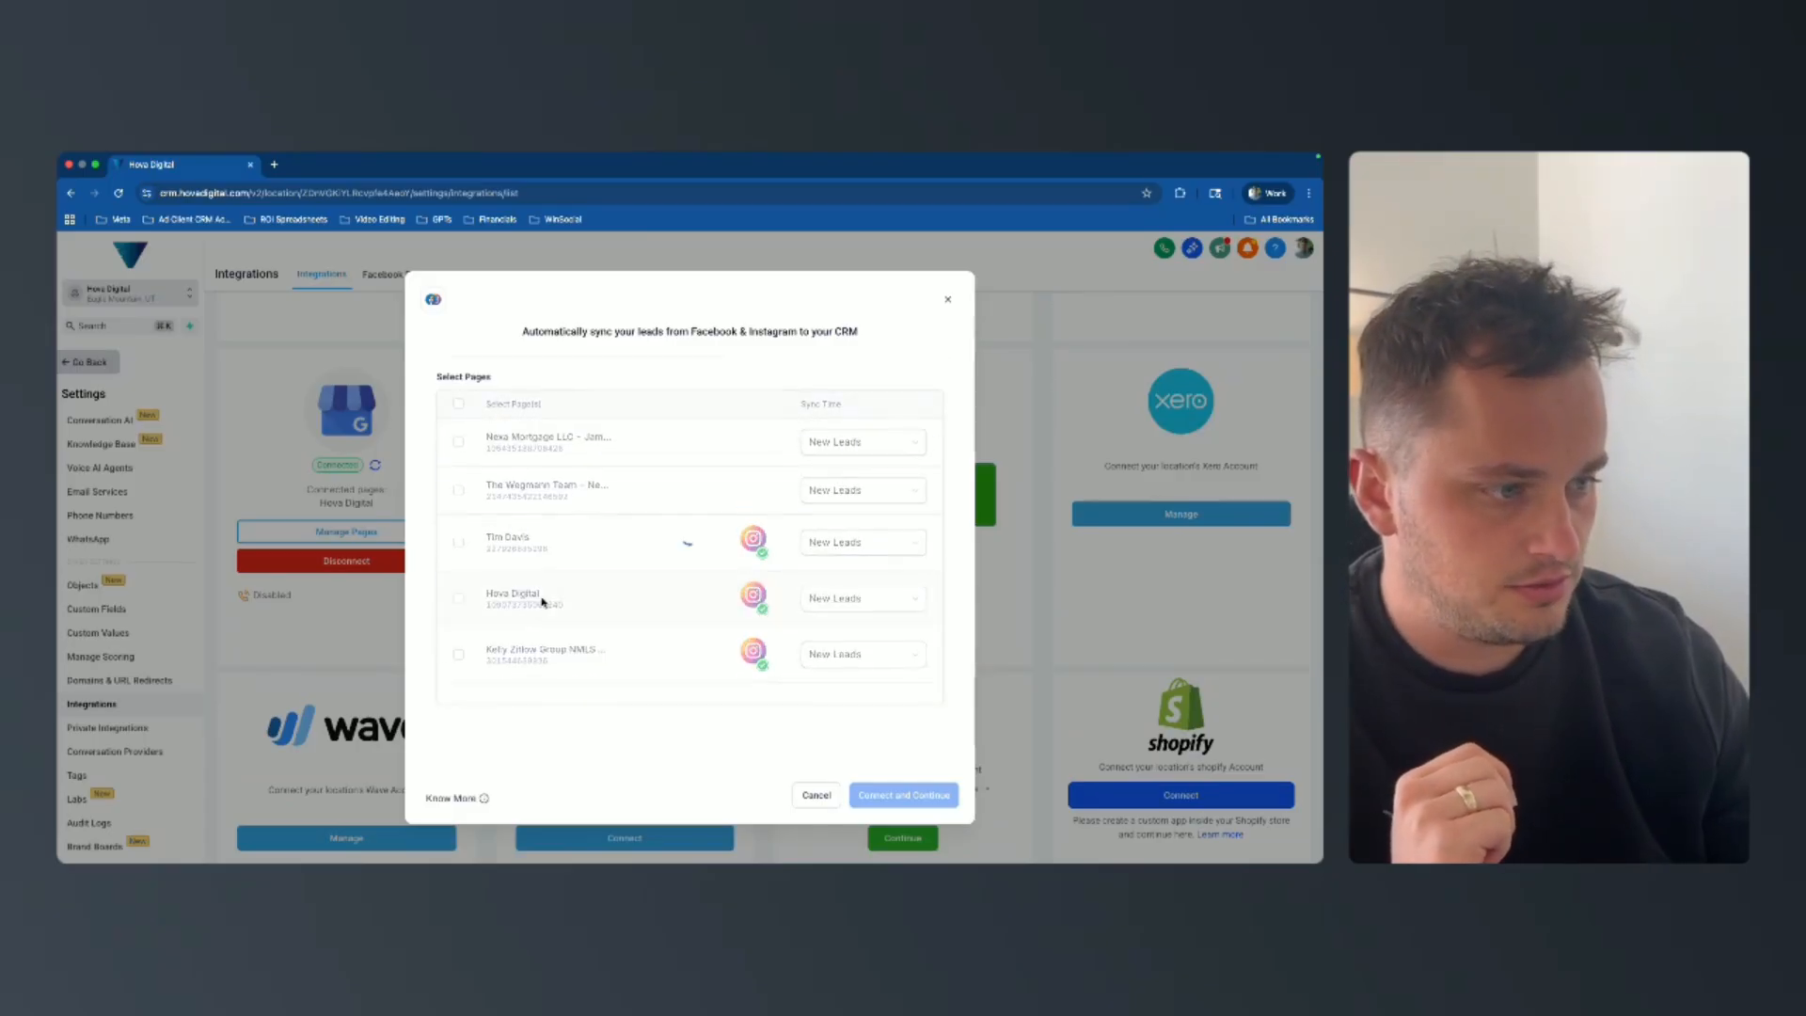
scroll(649, 649, down, 1)
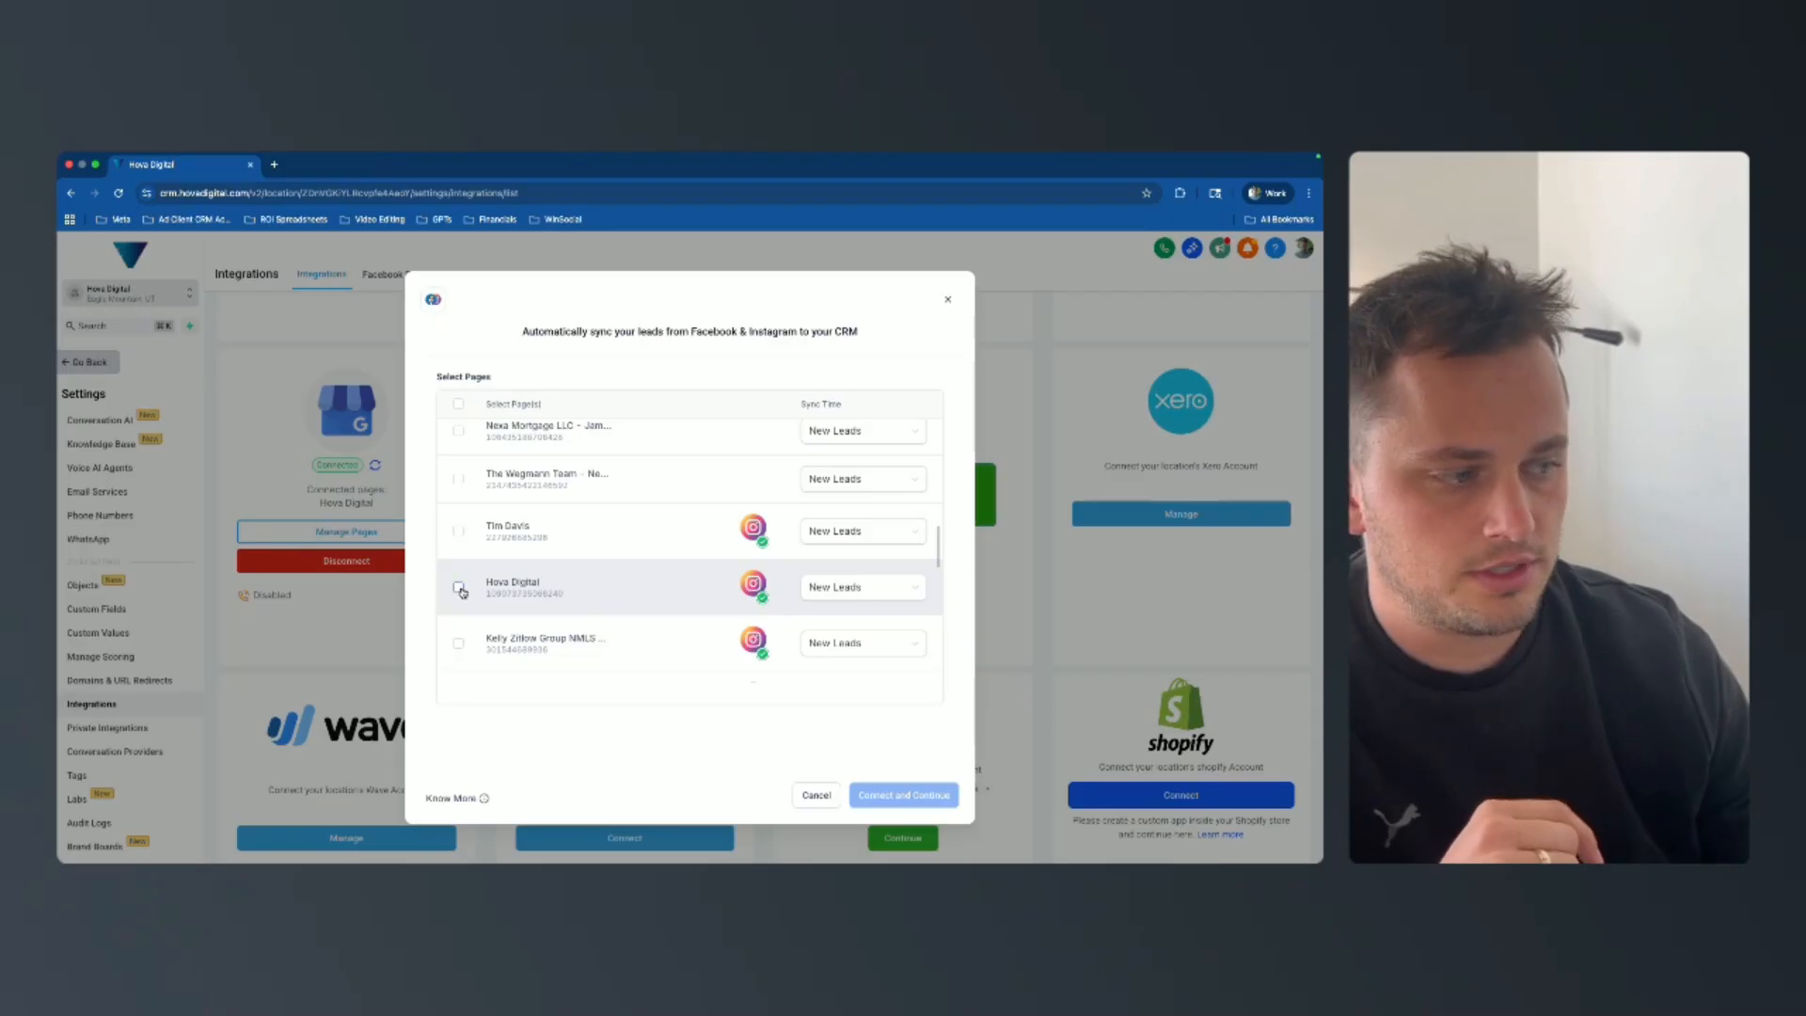
Open Meta Business Suite in a new tab and compare its Hova Digital account with the page list in the CRM.
click(275, 166)
text(bus)
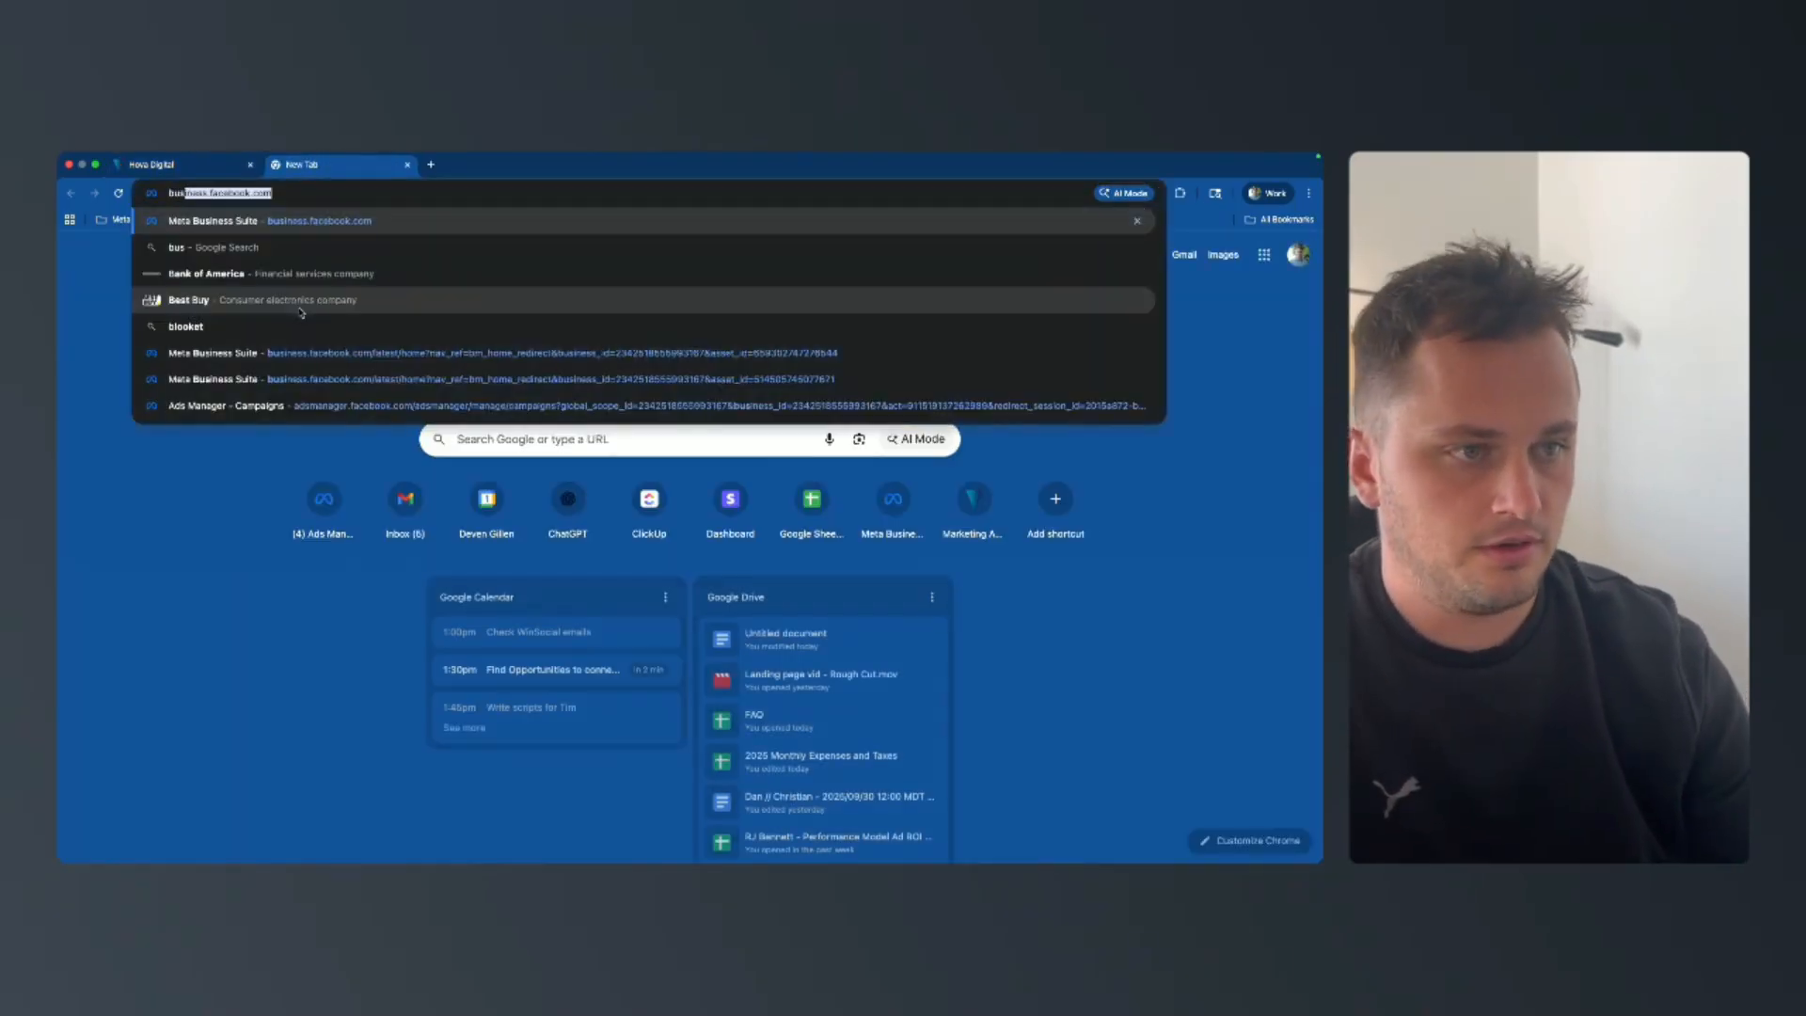
key(Return)
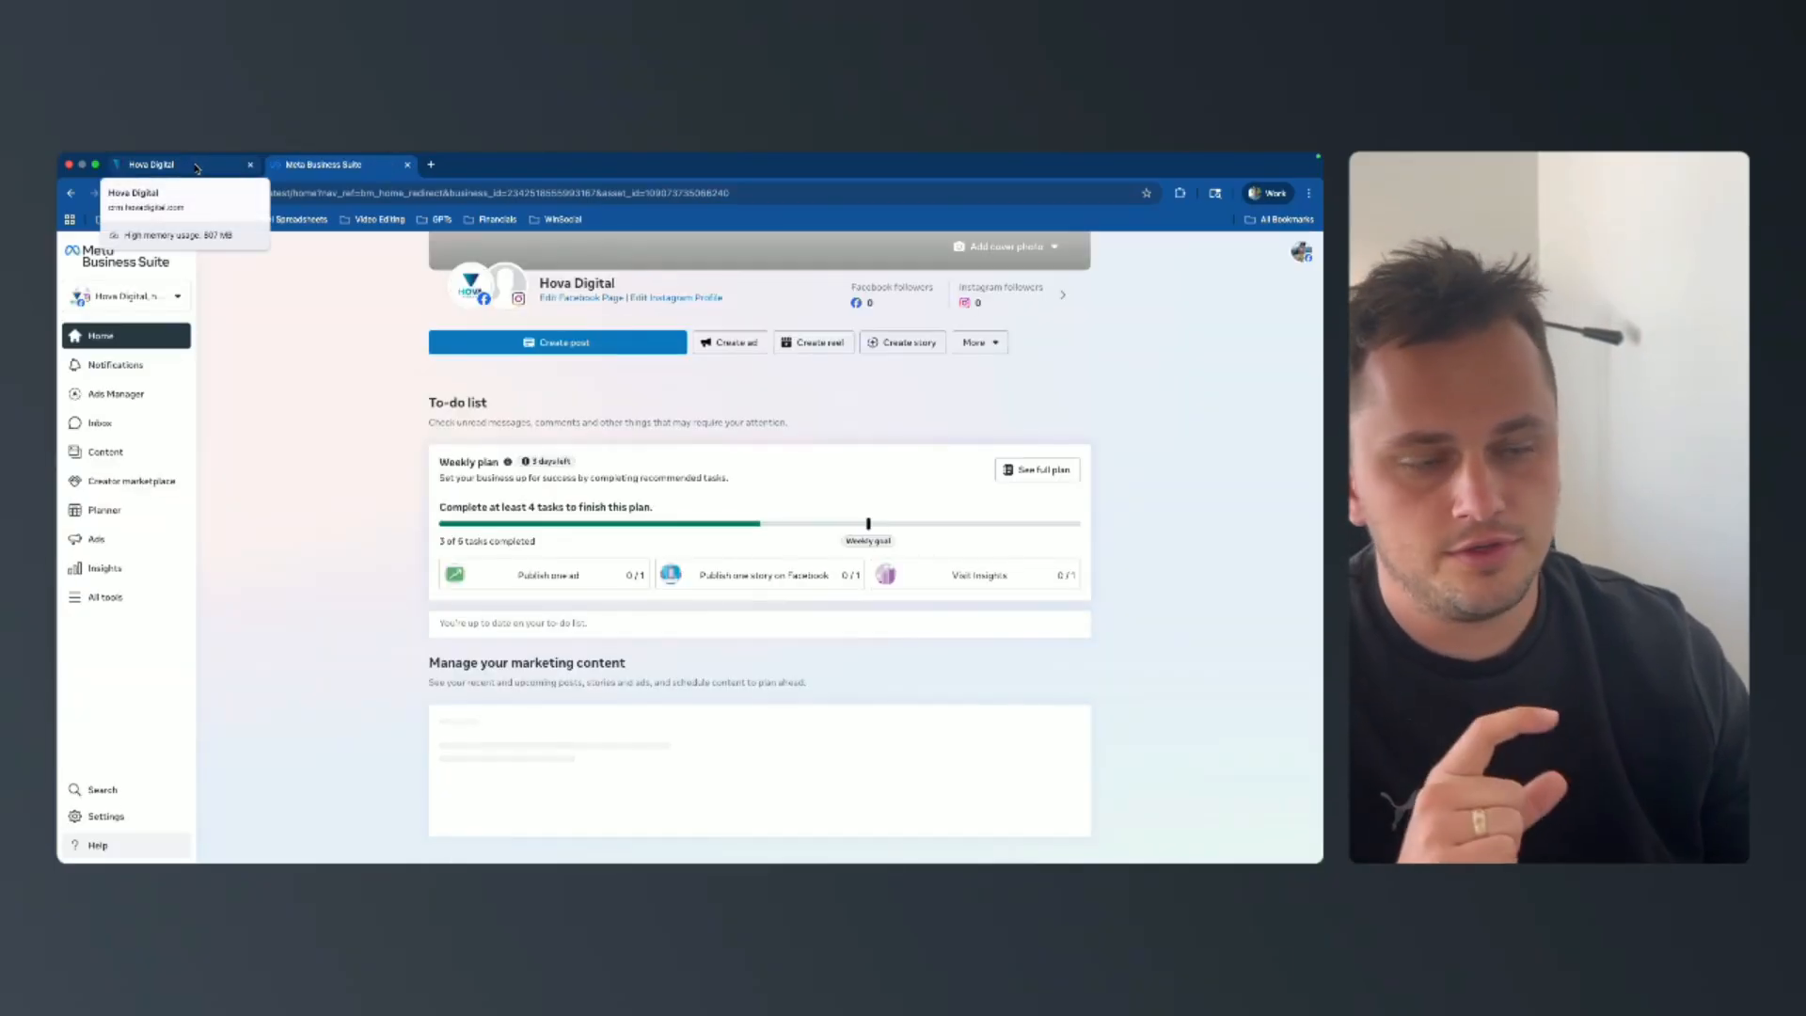
click(197, 169)
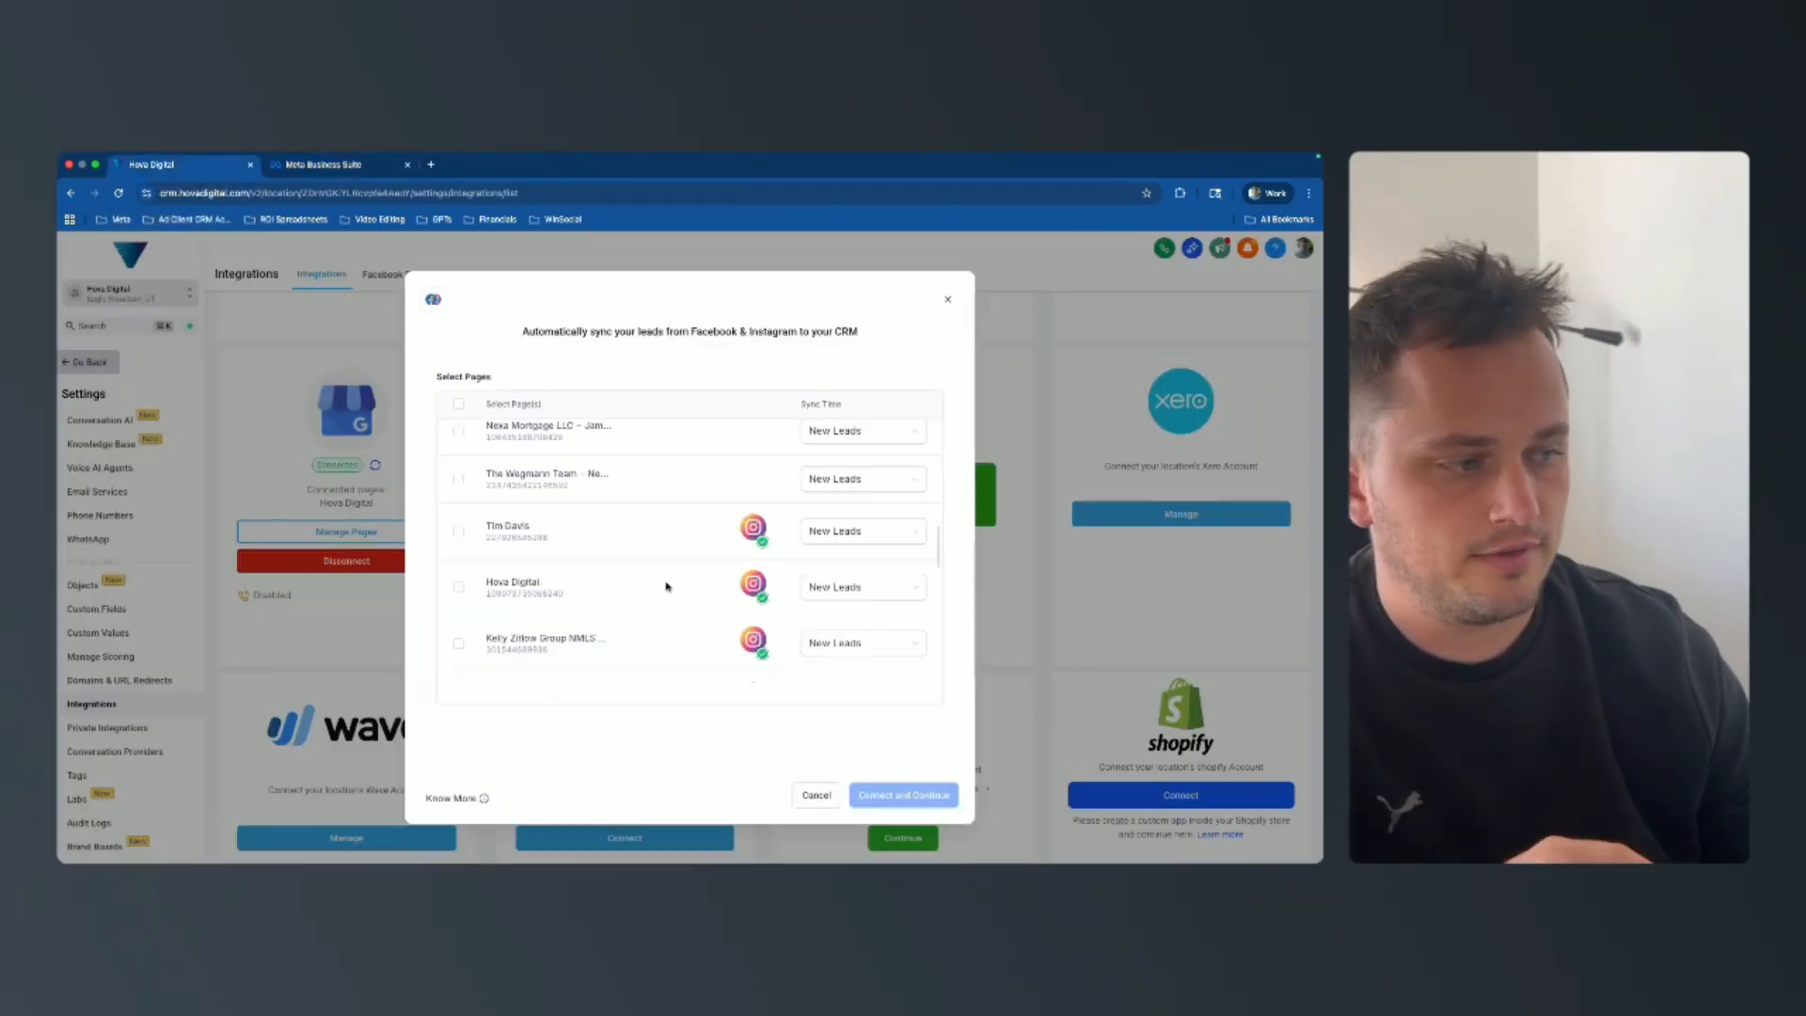
click(314, 169)
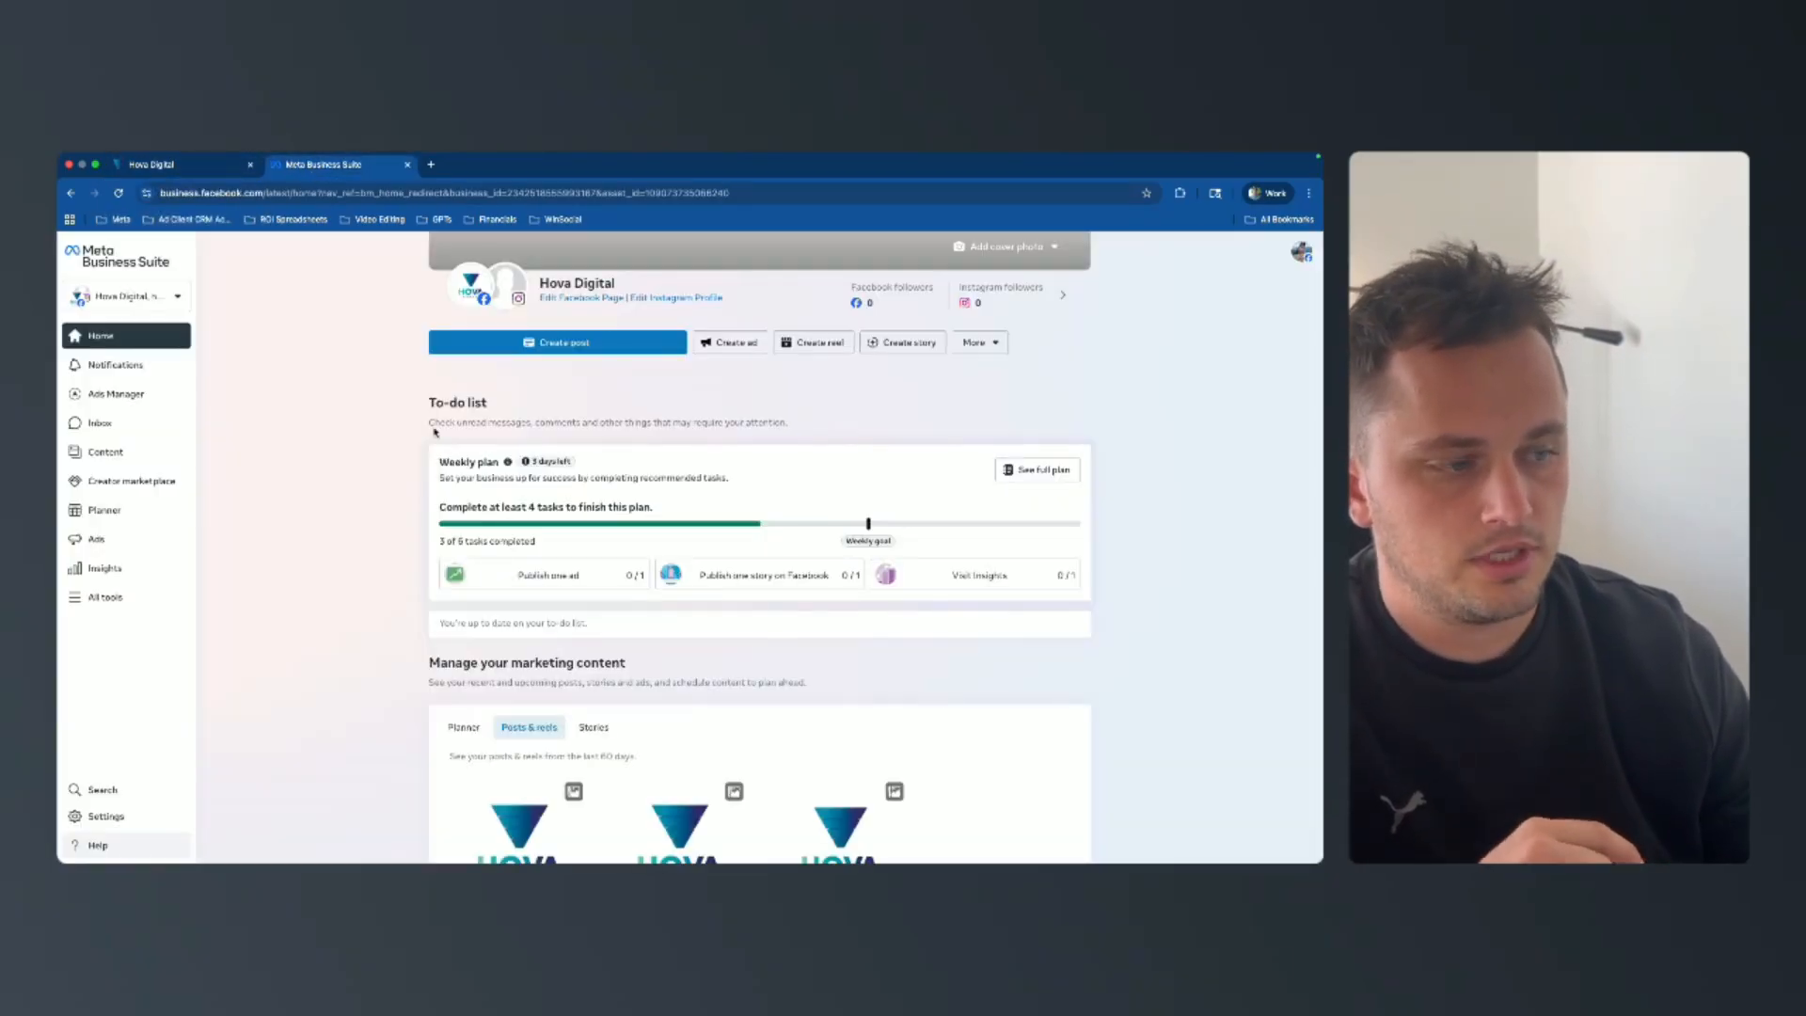
click(176, 173)
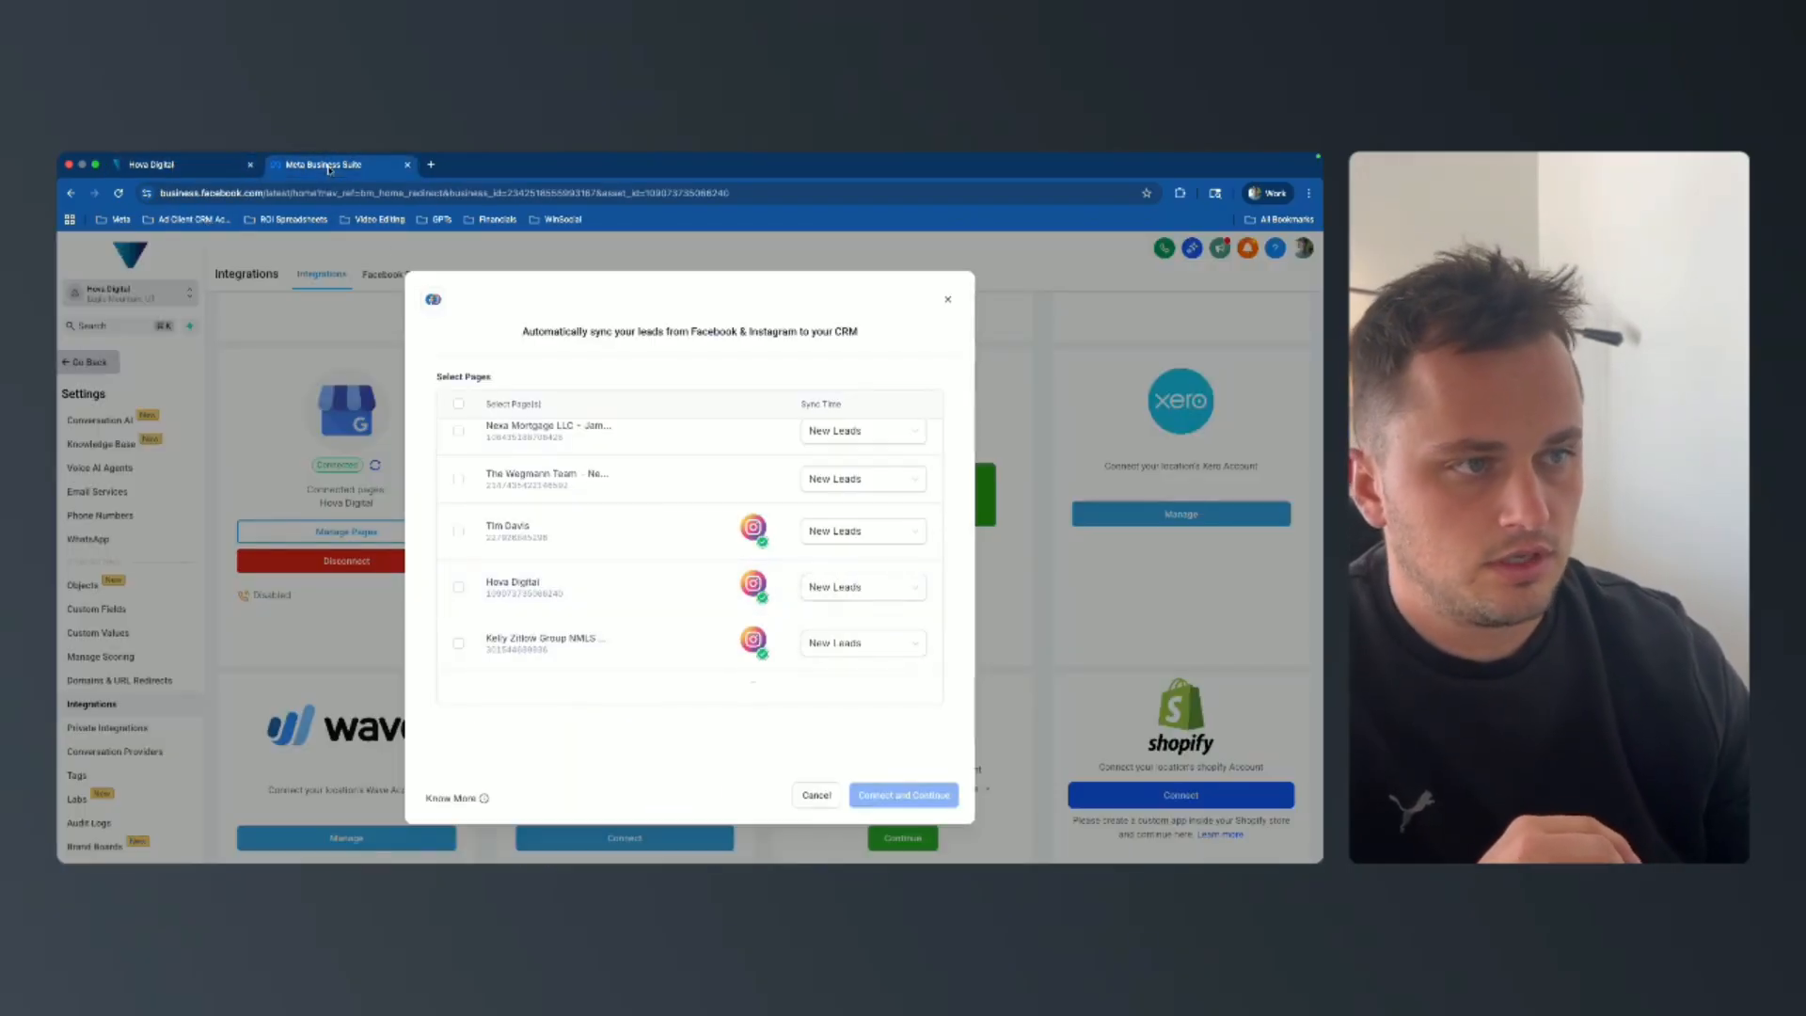
click(329, 170)
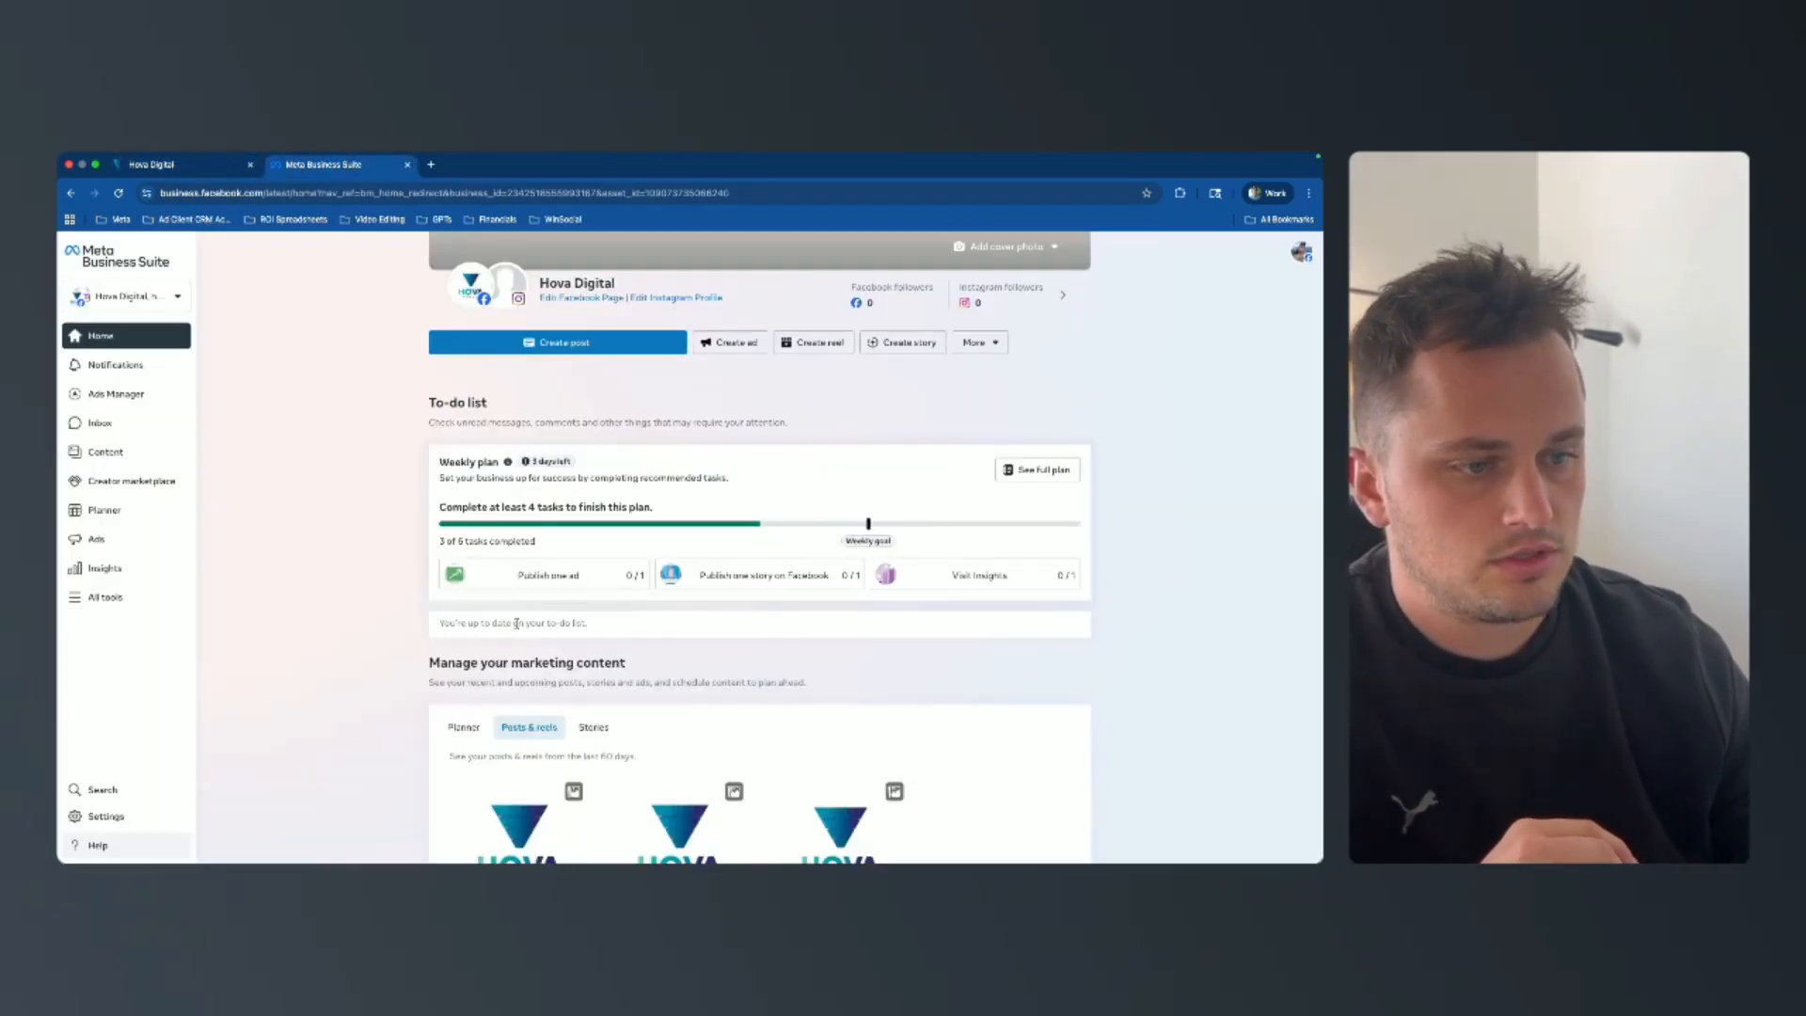
In the Meta business settings, view the Hova Digital page and its options for connecting assets, then close them without changes.
click(109, 826)
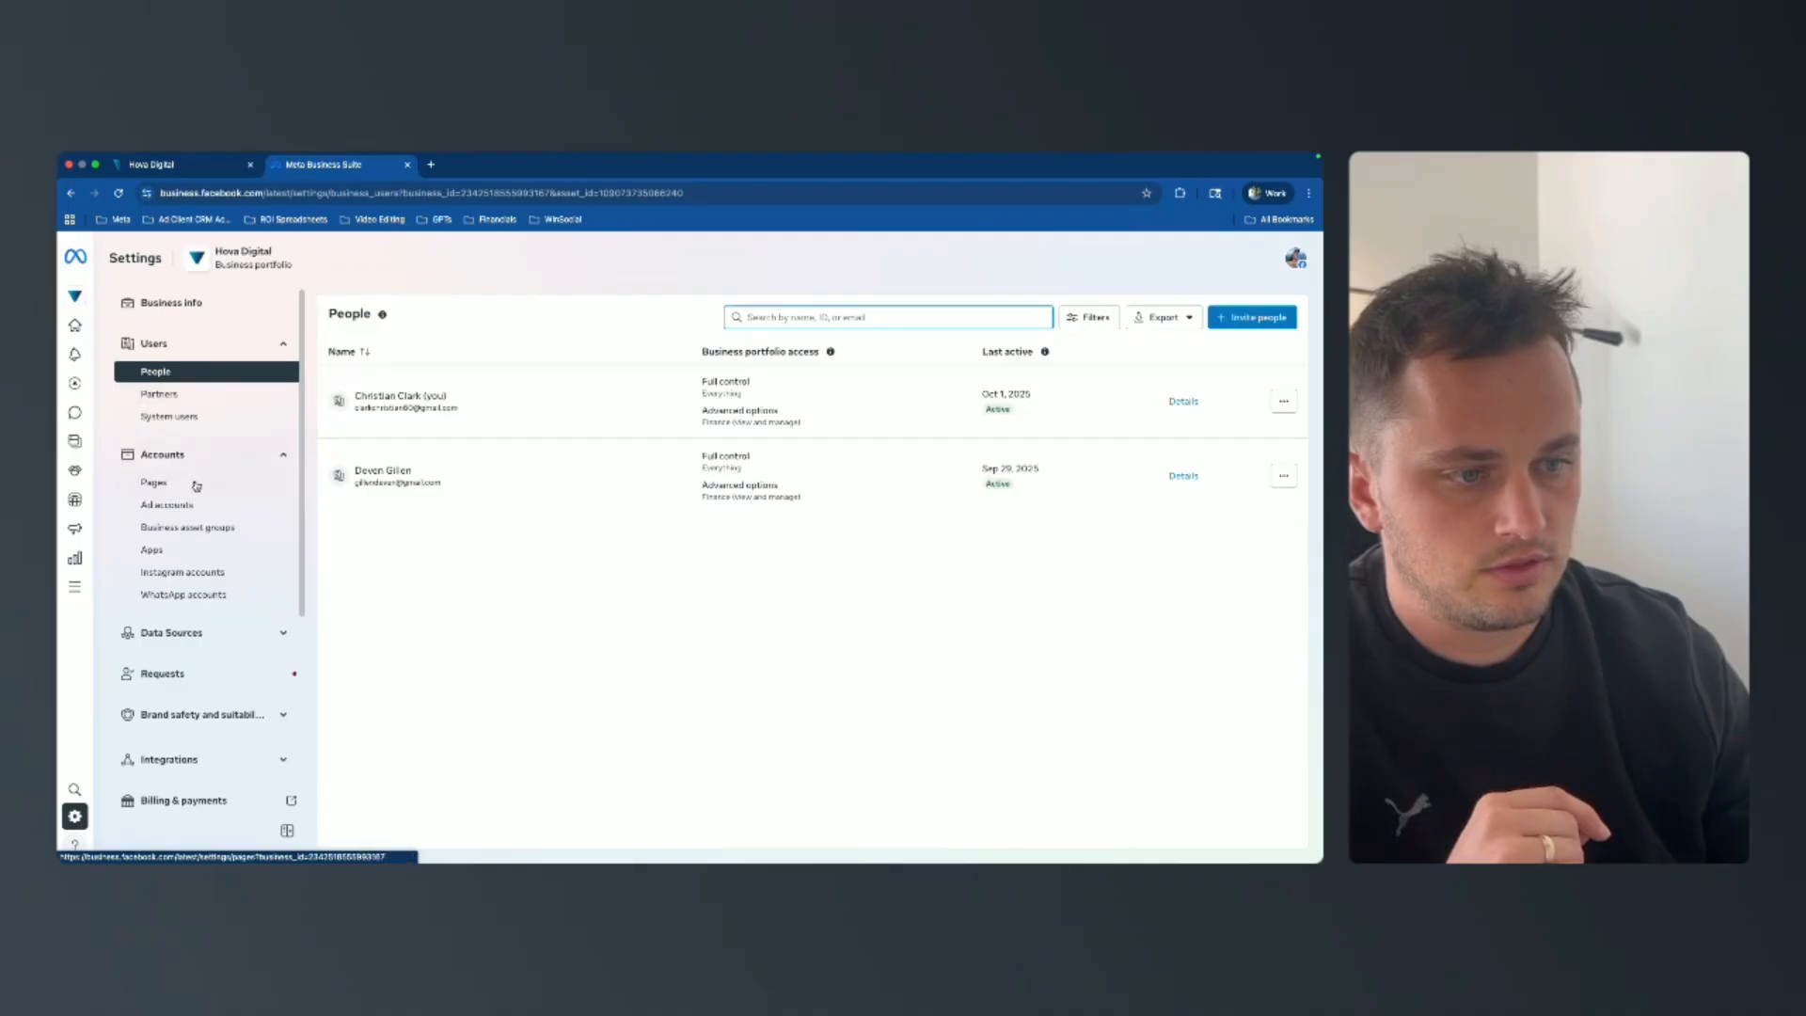
click(188, 483)
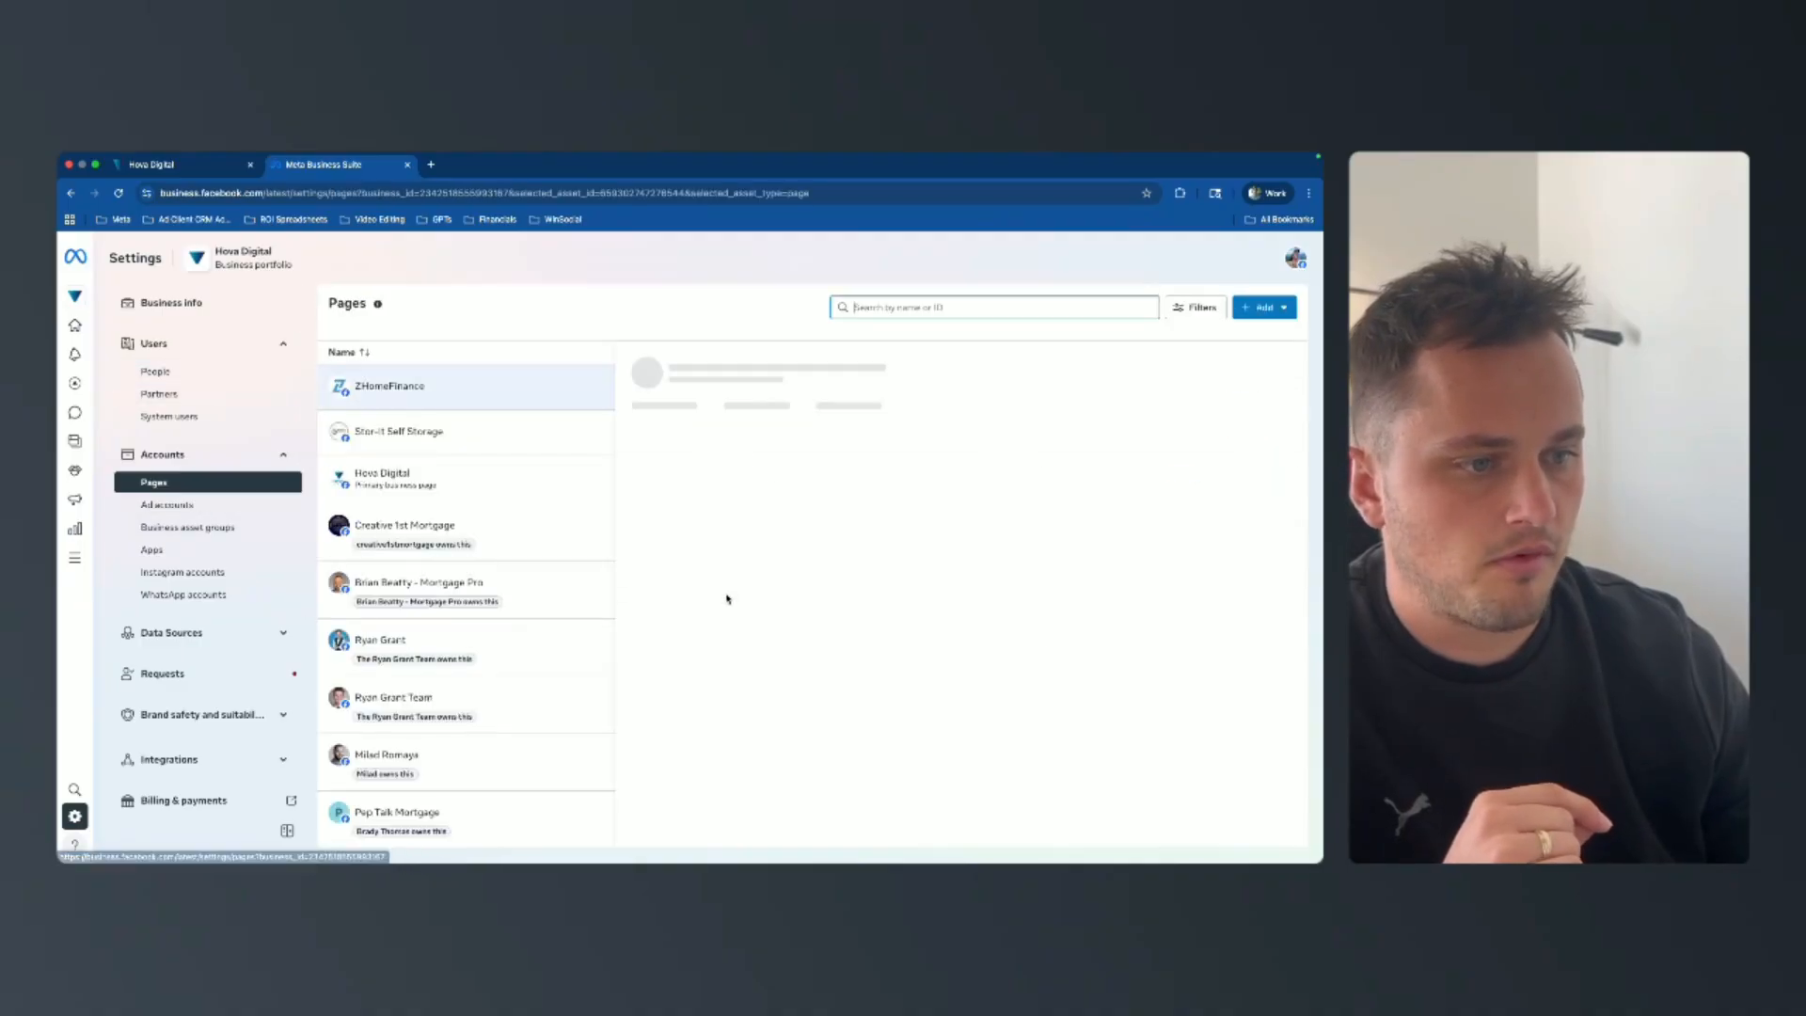
click(599, 491)
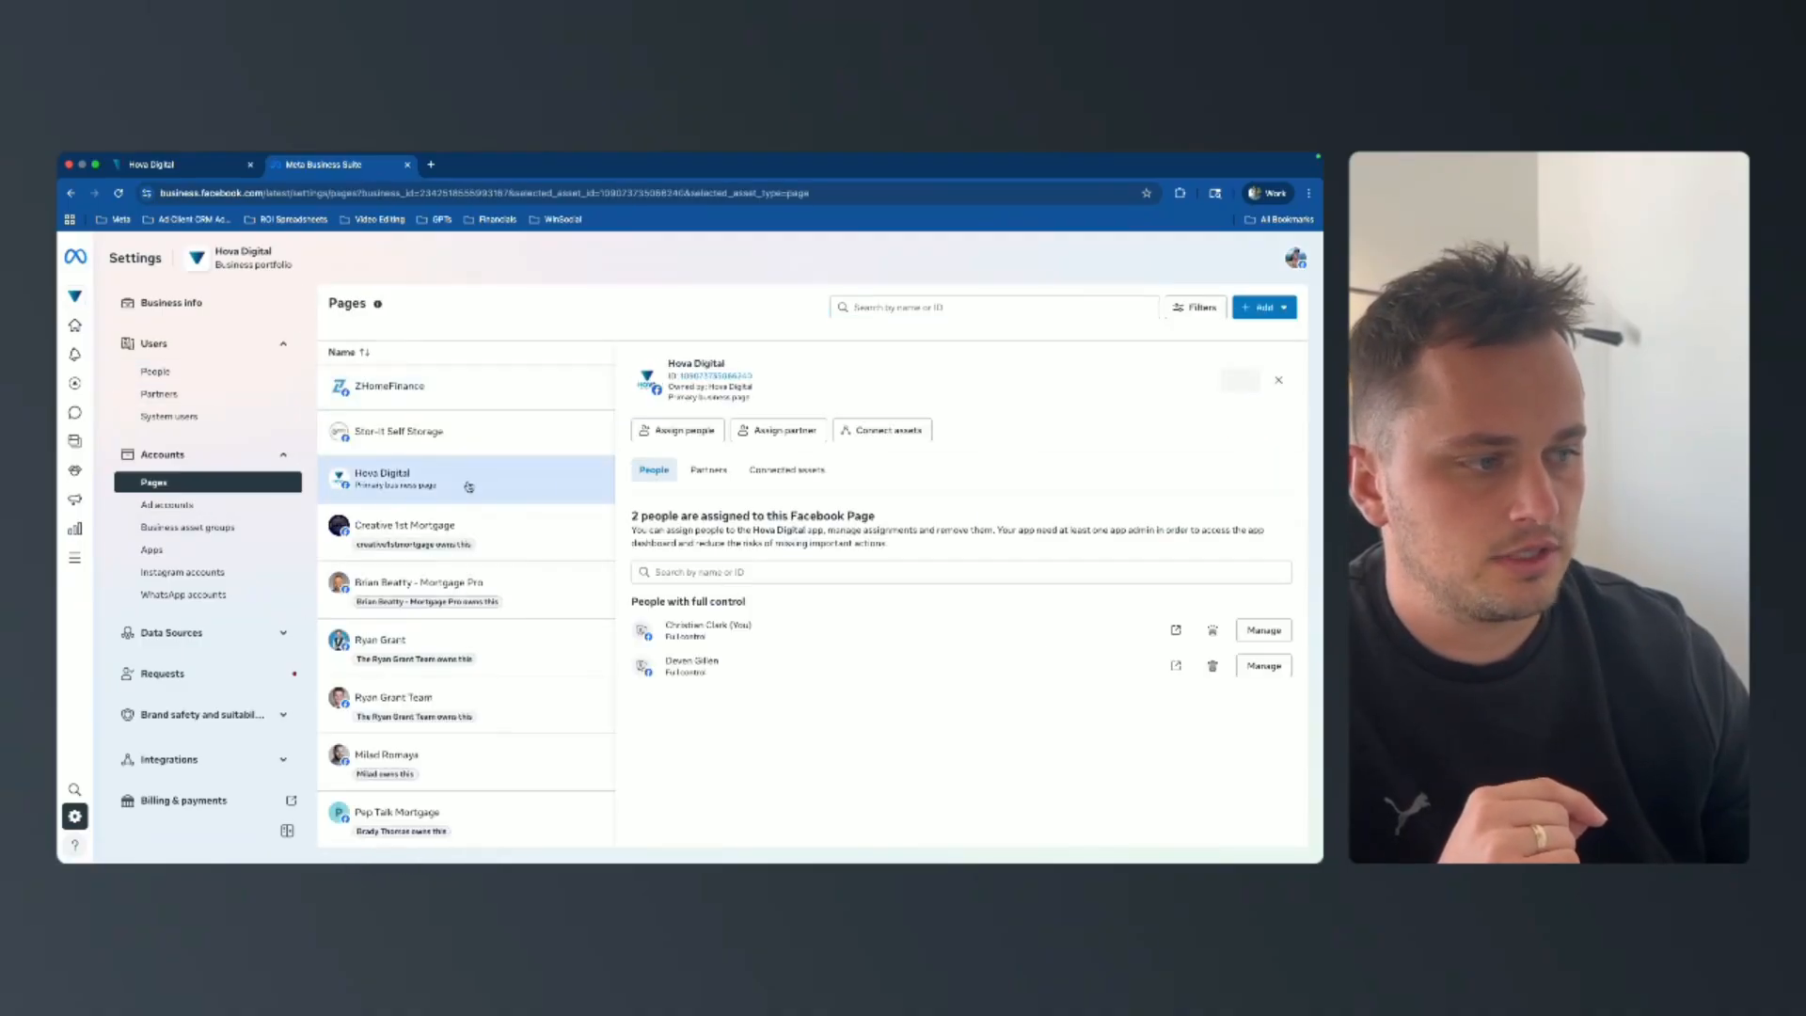
click(907, 435)
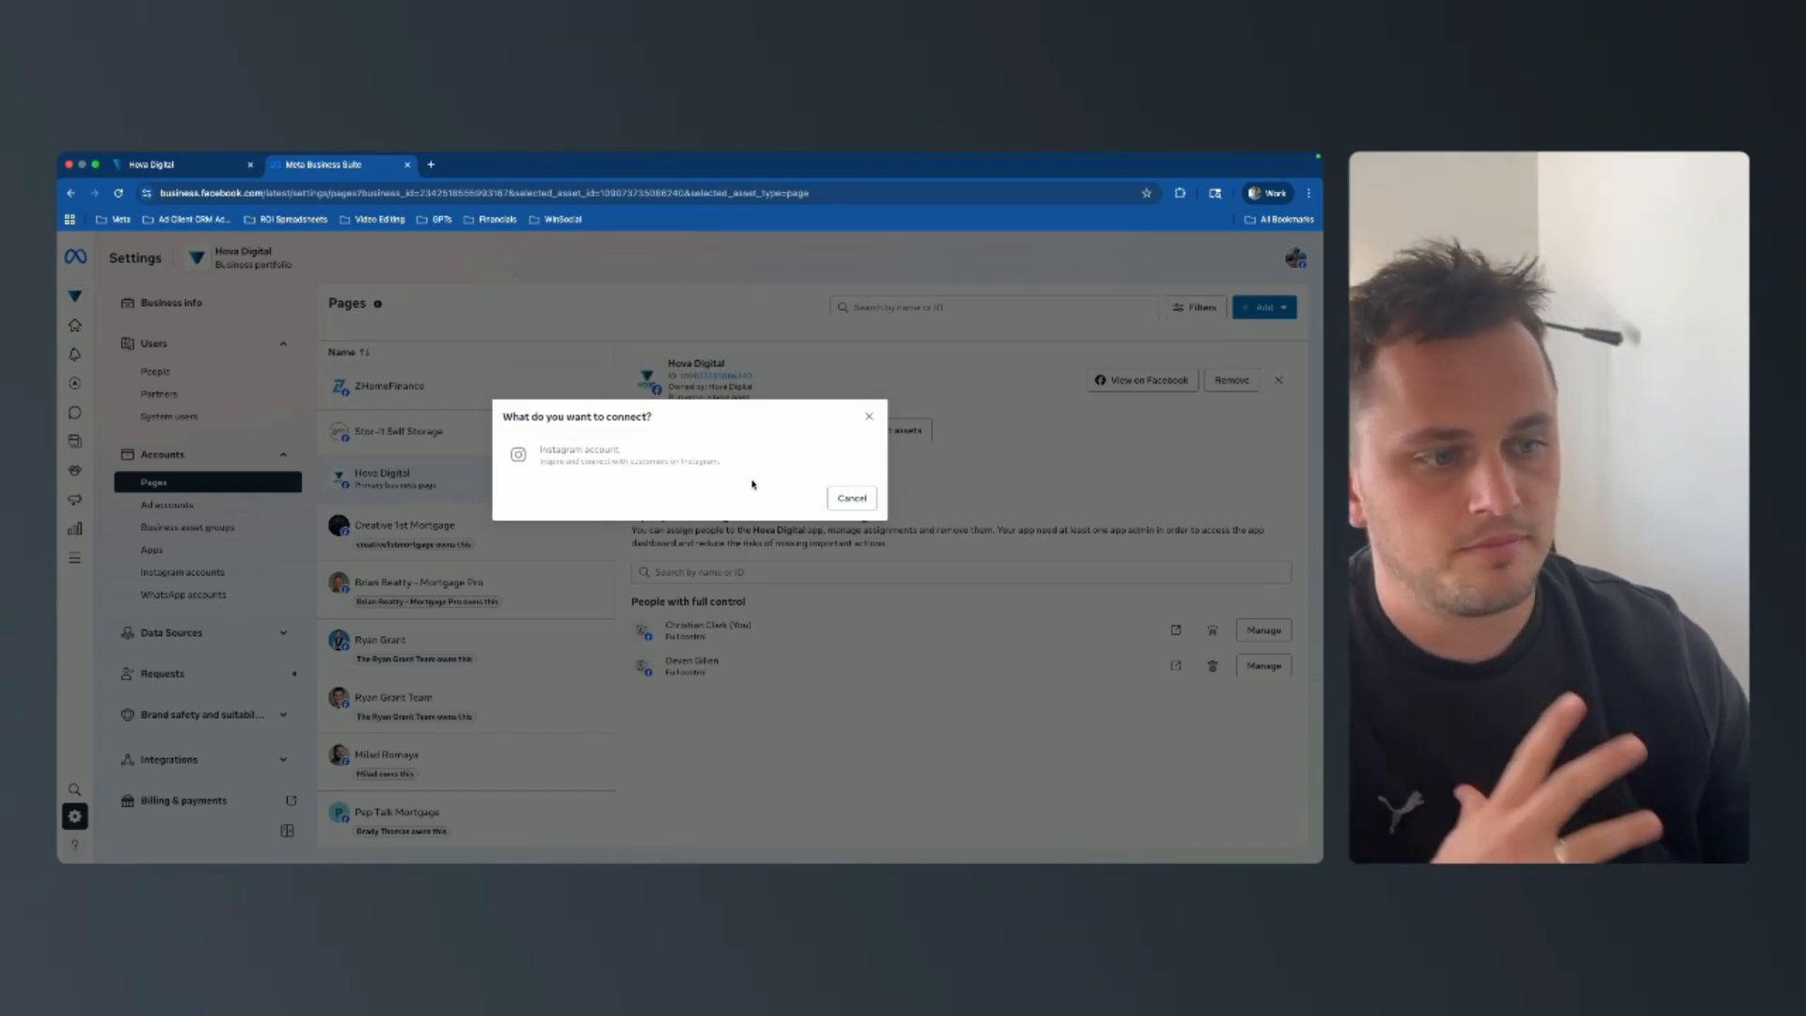
click(868, 419)
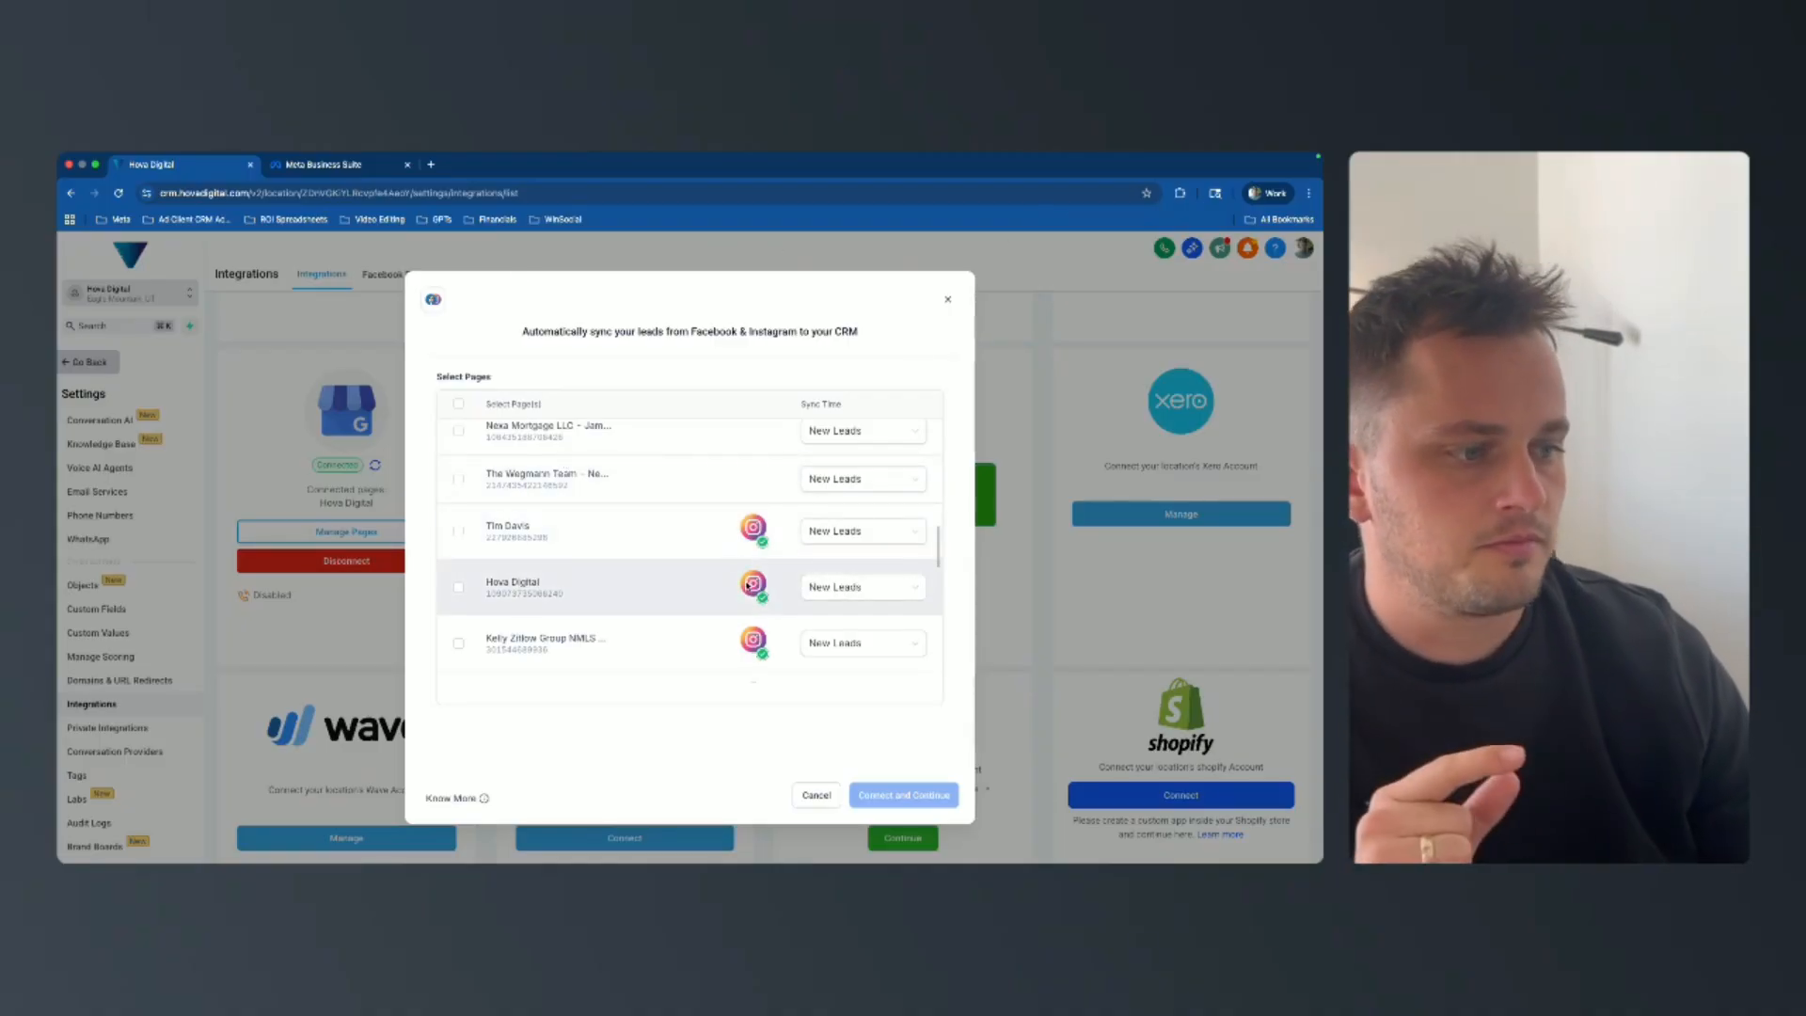
Back in the CRM, connect the Hova Digital page and postpone the form field mapping.
click(478, 588)
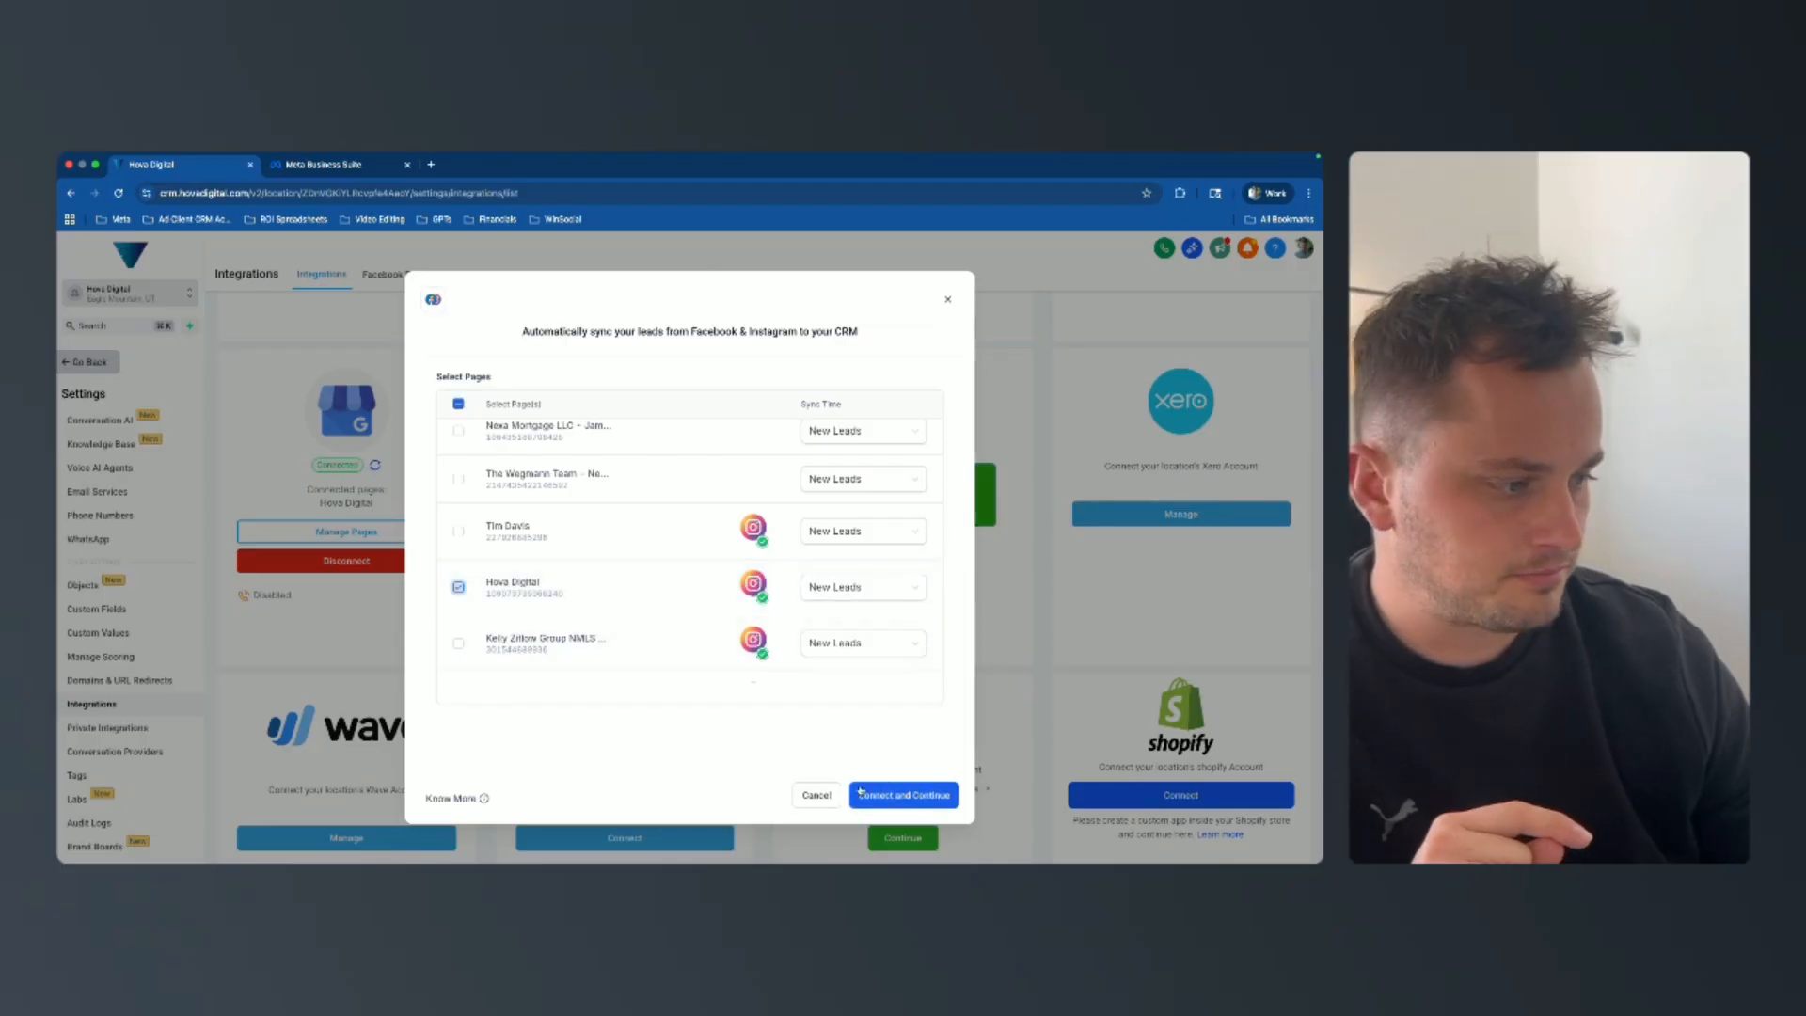
click(899, 797)
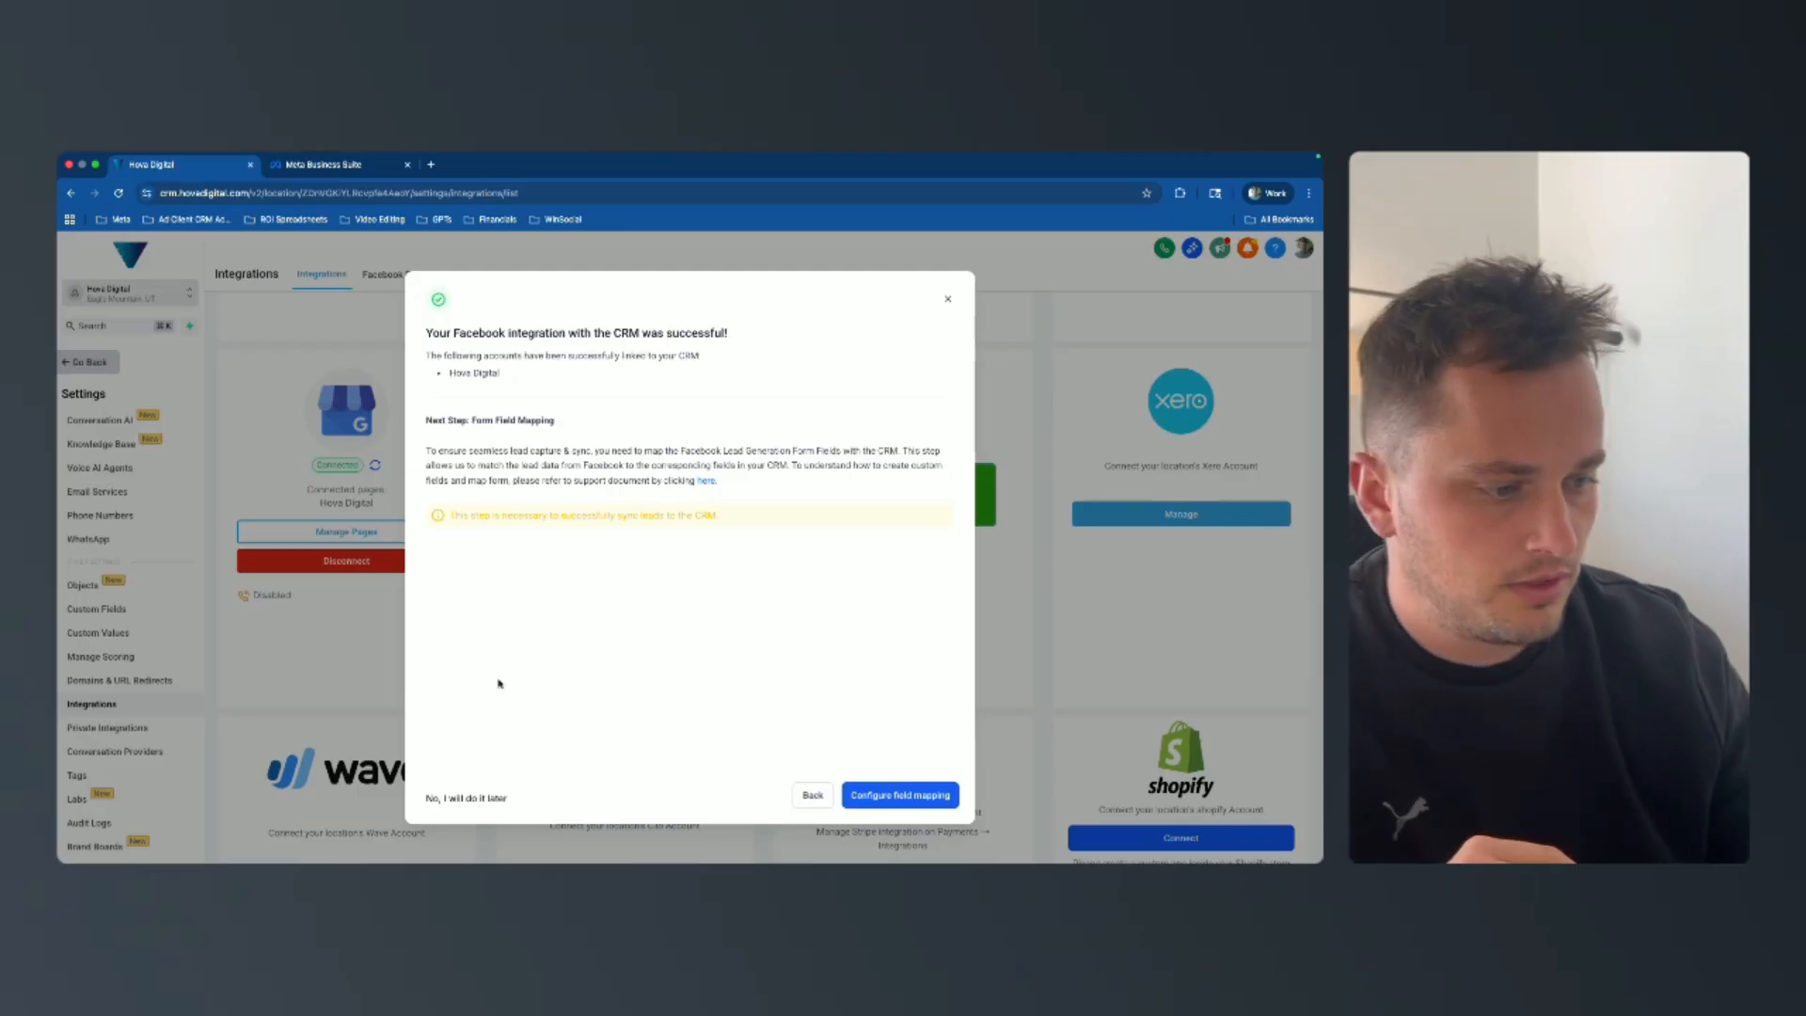
click(465, 799)
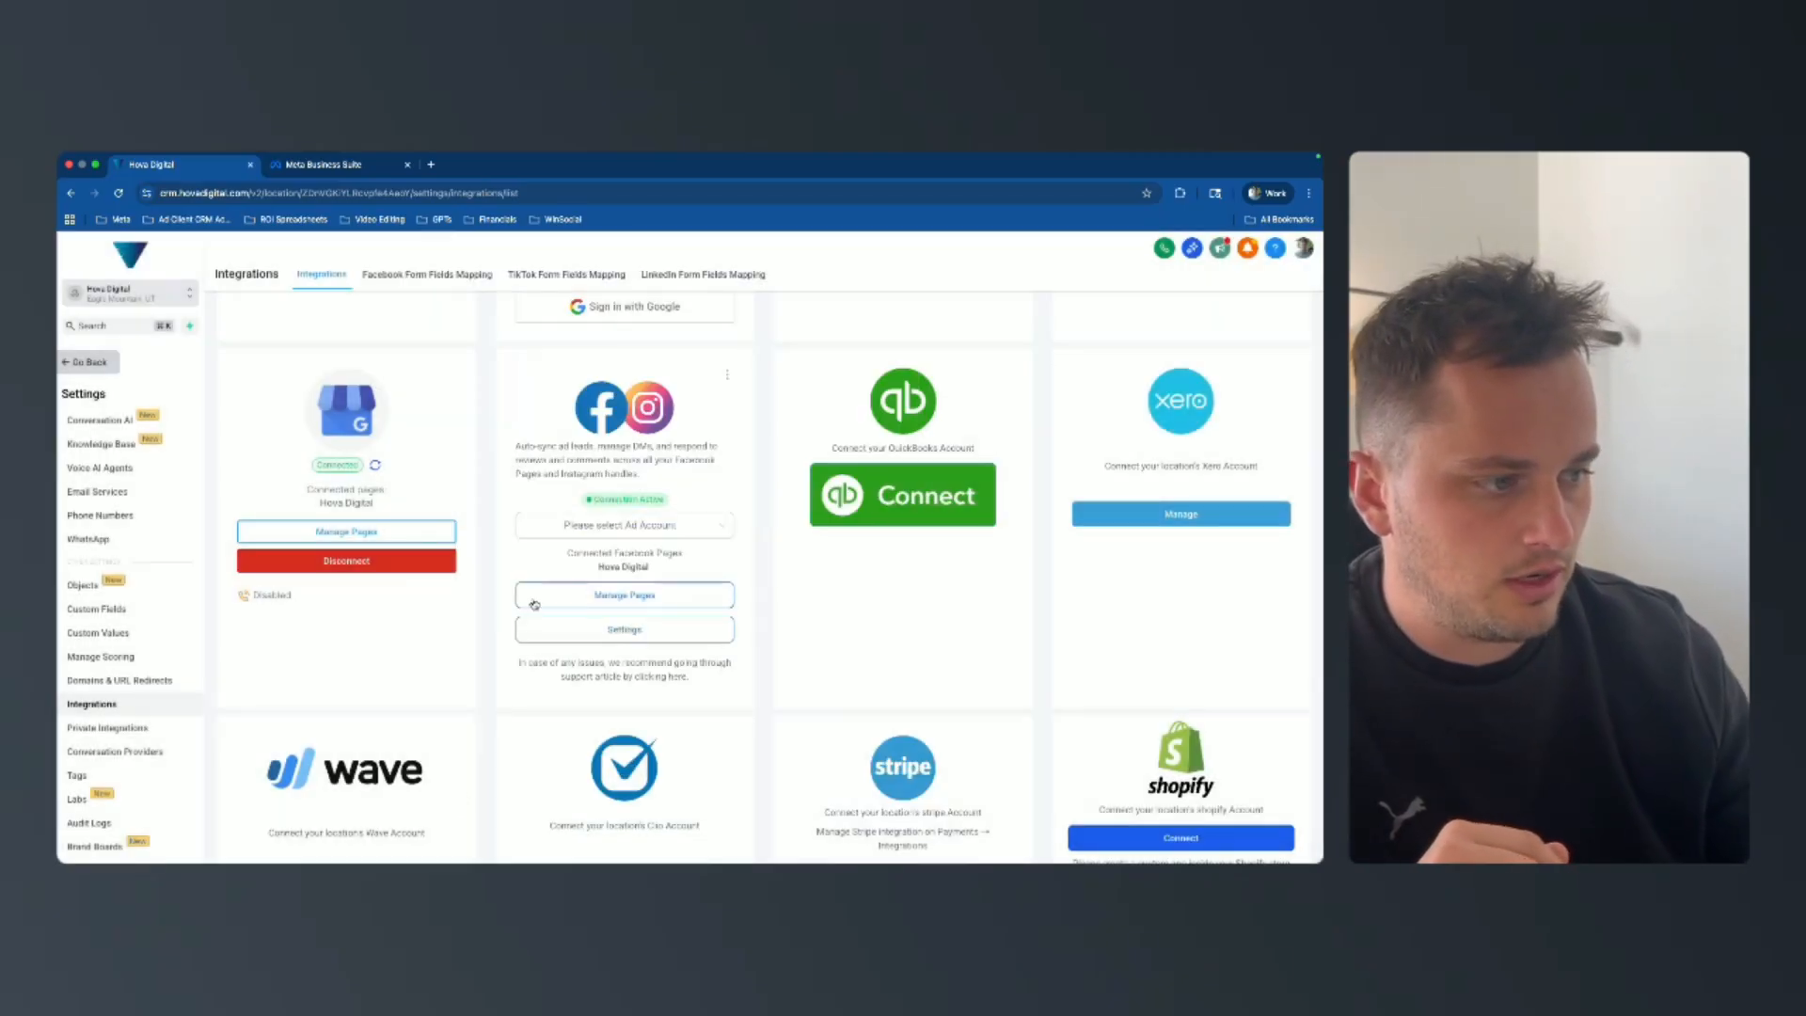
Leave the settings for the automation workflows and show the second page of the workflow list.
click(88, 363)
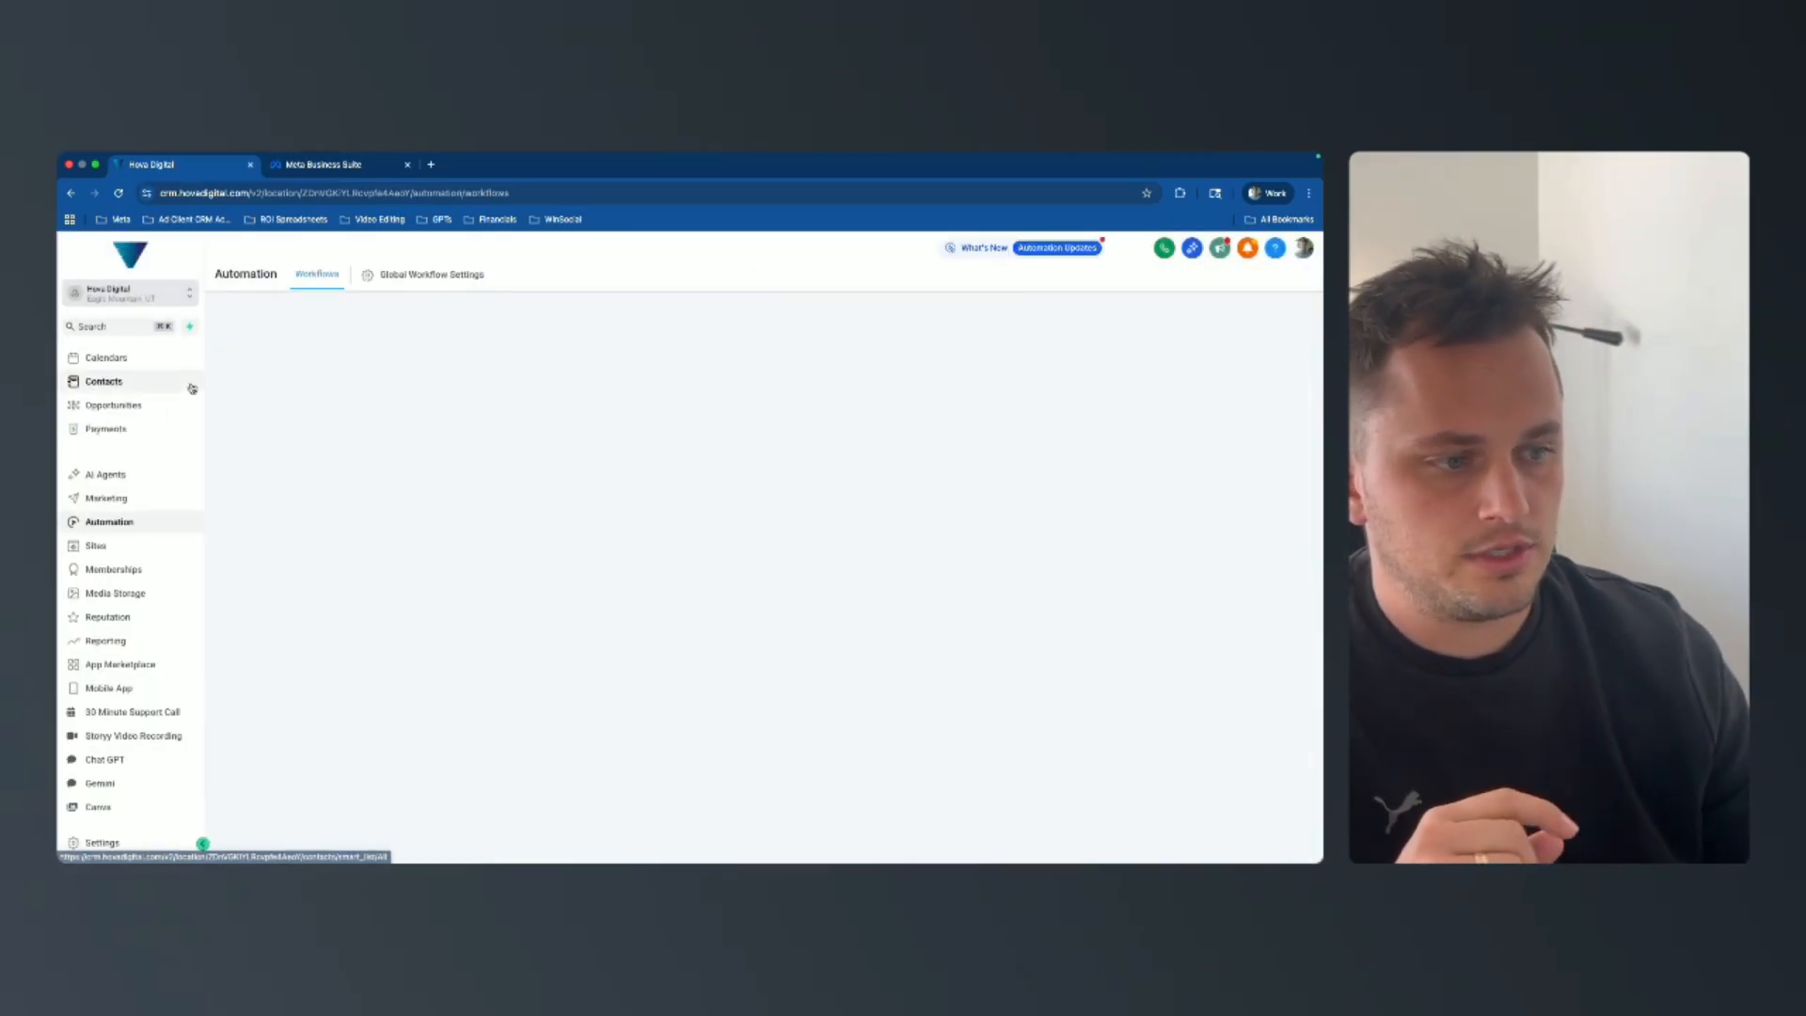
scroll(433, 644, down, 2)
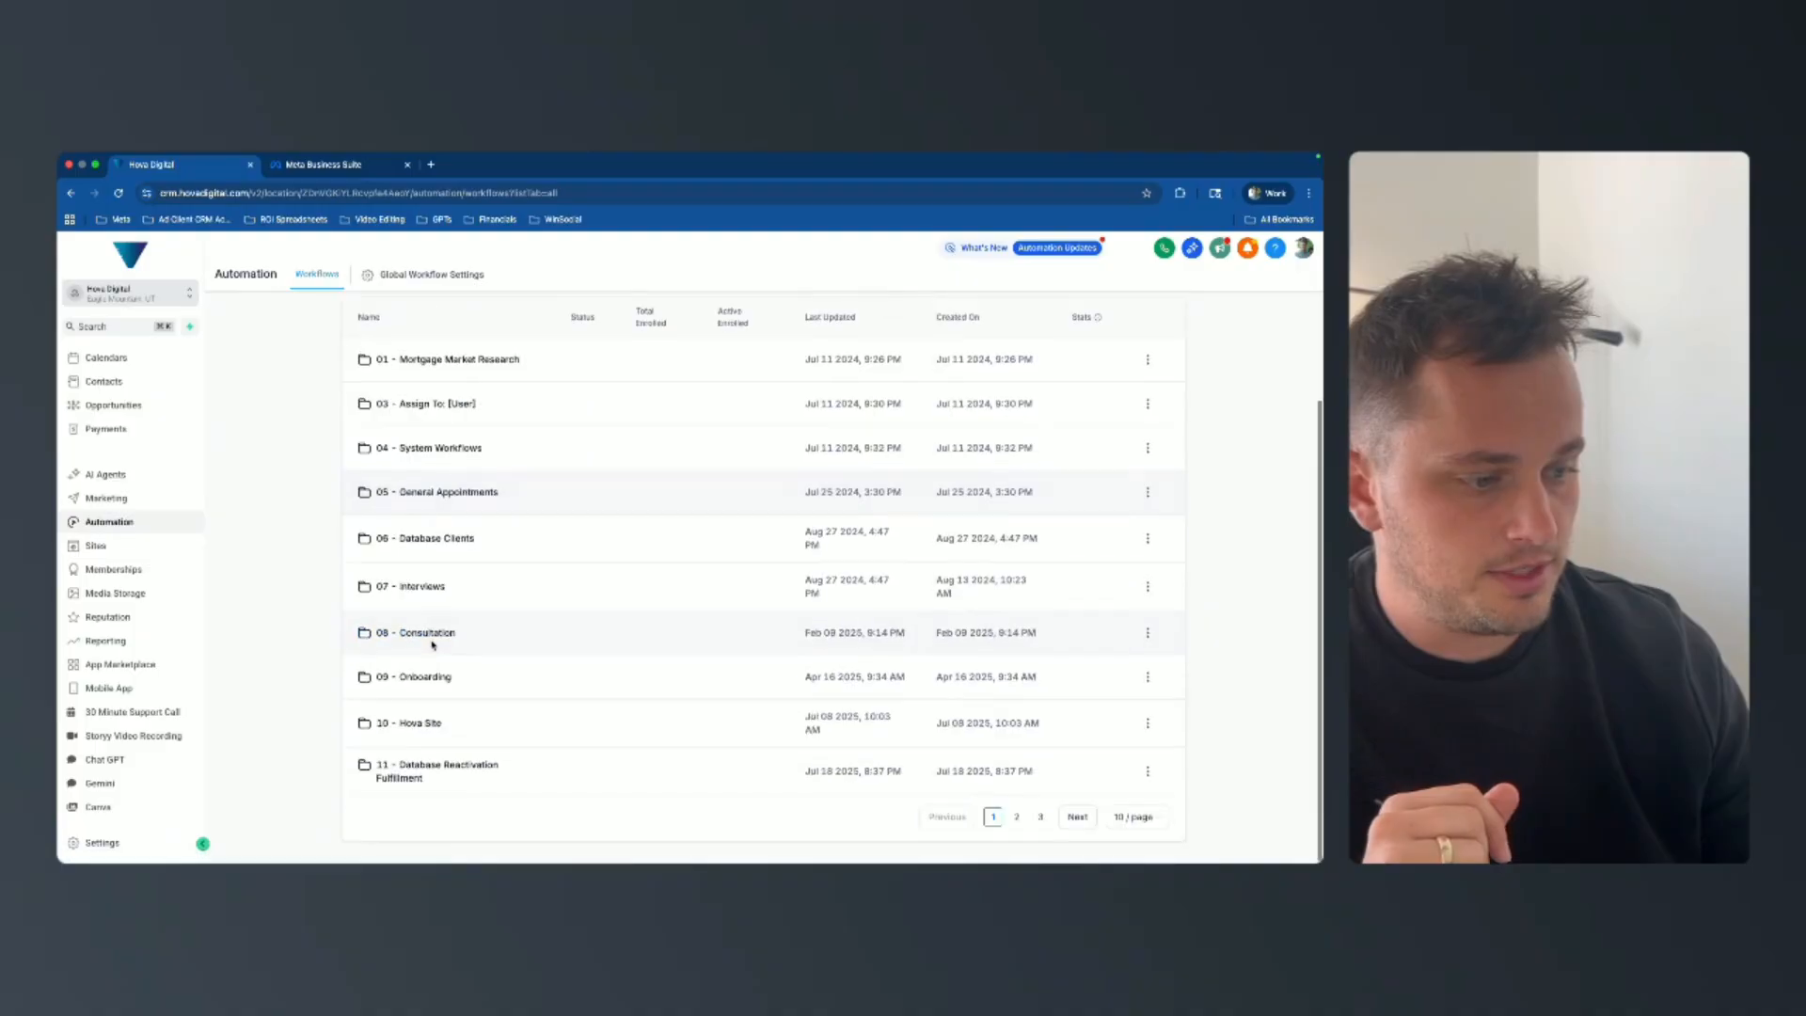
scroll(601, 604, up, 2)
scroll(875, 418, up, 1)
click(931, 325)
click(914, 519)
scroll(722, 524, down, 2)
click(1021, 817)
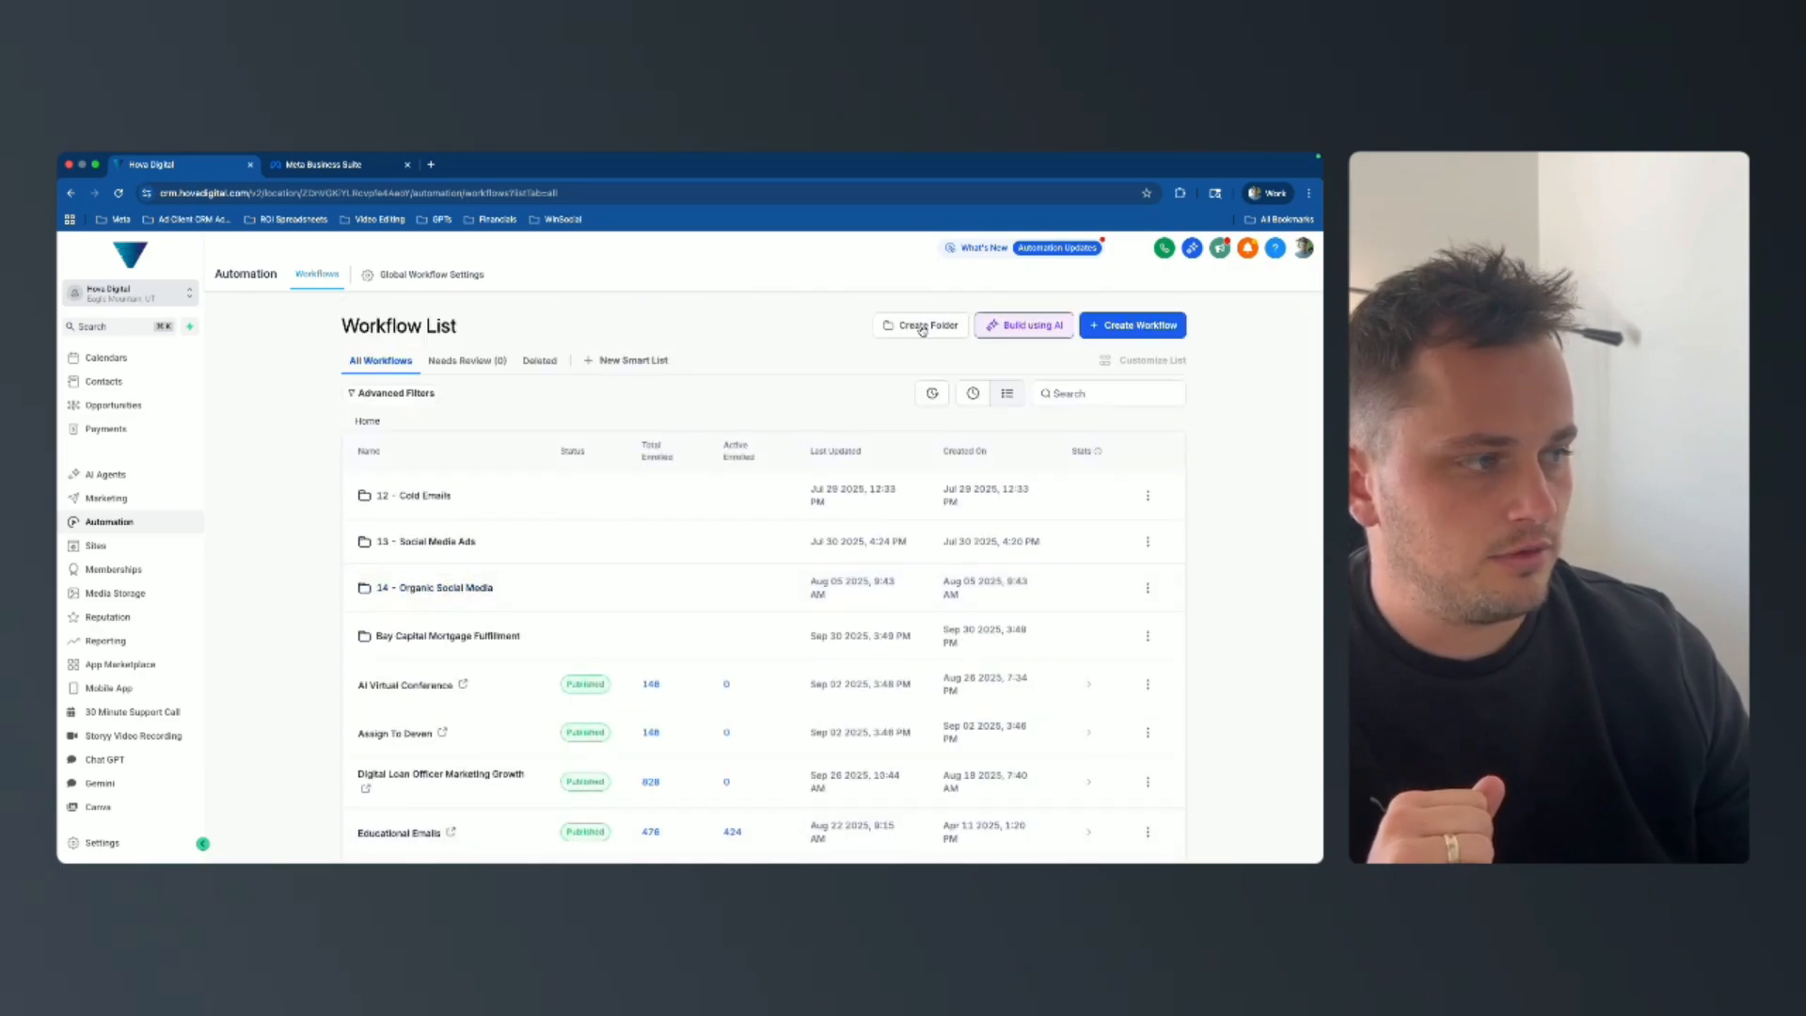
Draft a new workflow folder named "14 - Organic Social Media" and close the dialog without creating it.
click(928, 325)
click(755, 588)
text(14)
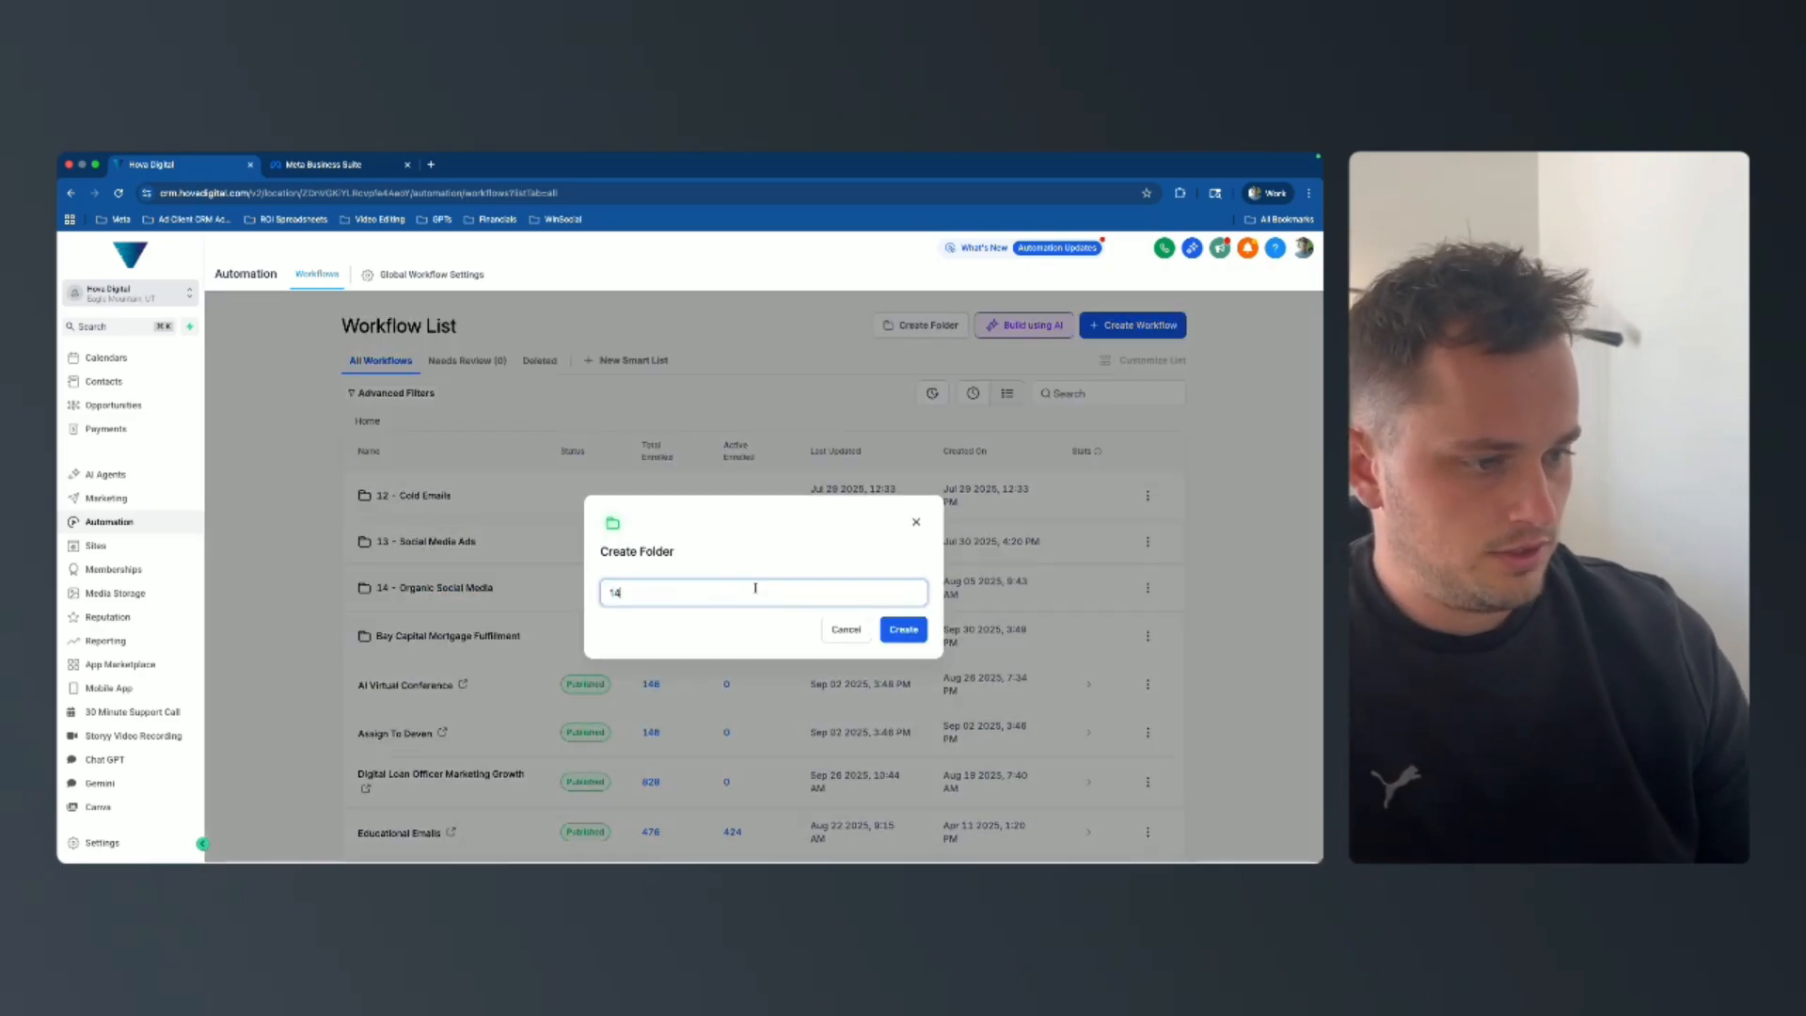
text( - Organic Social Media)
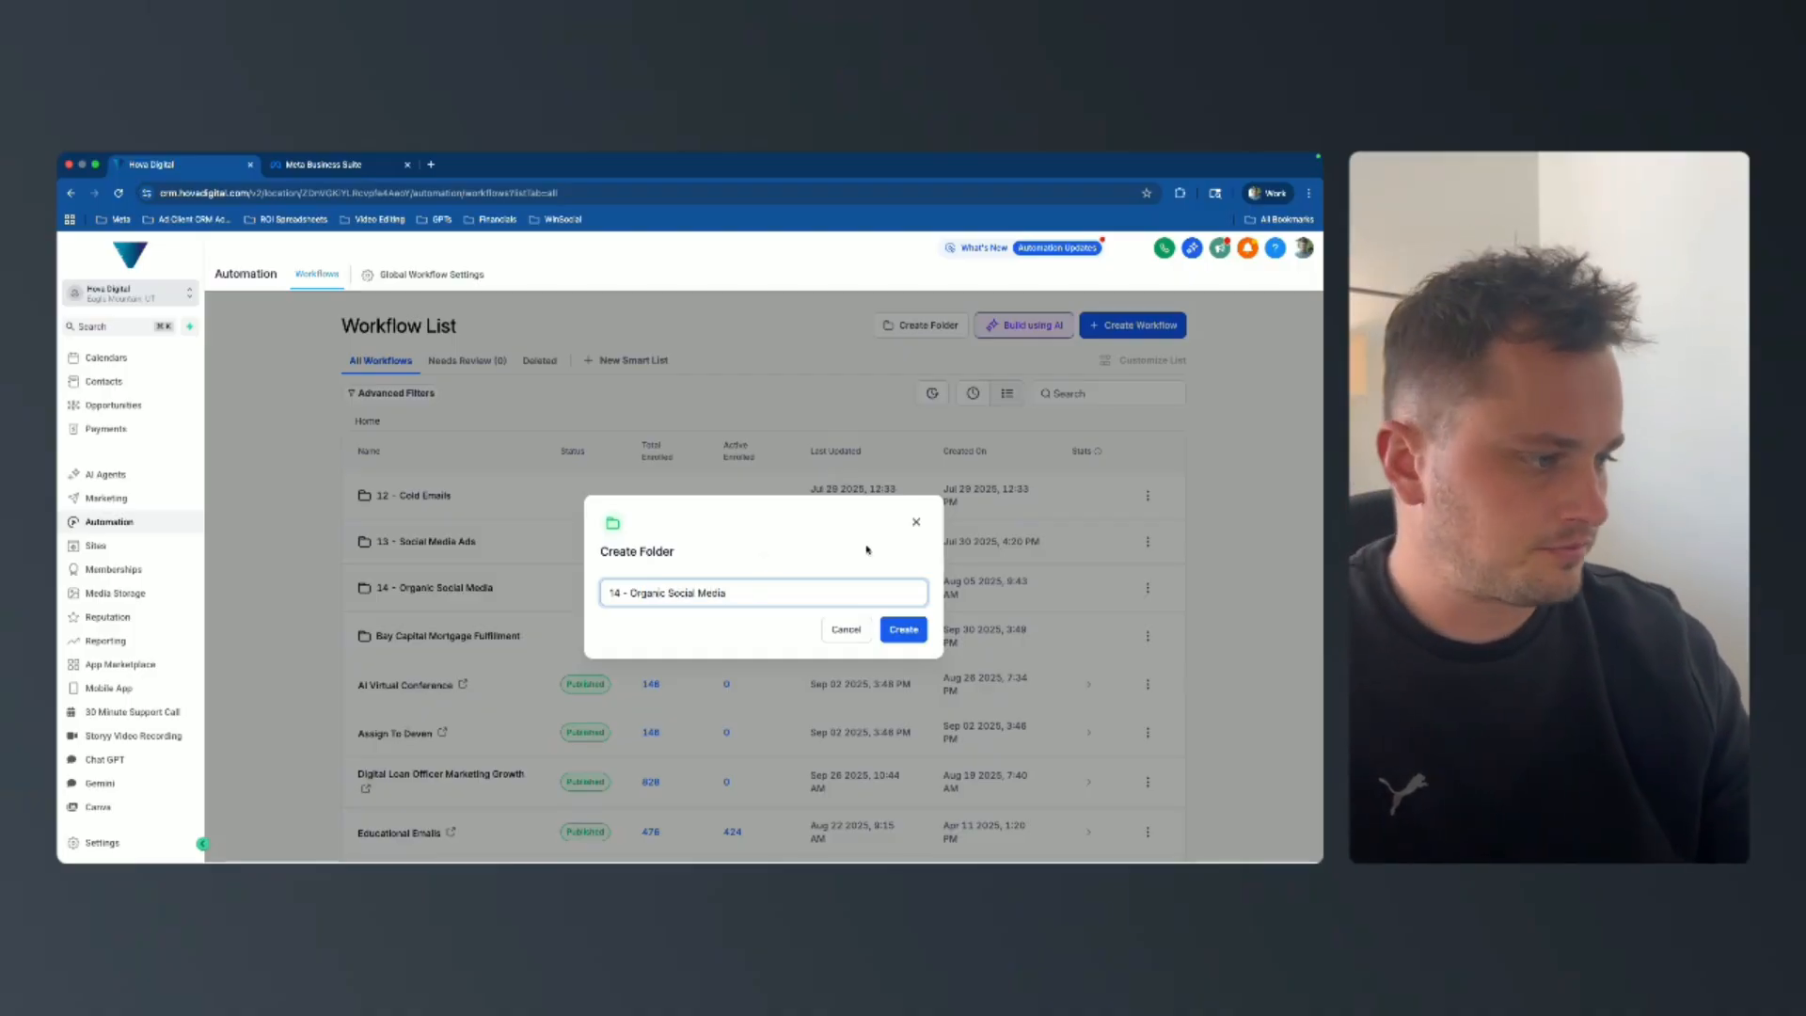
click(914, 523)
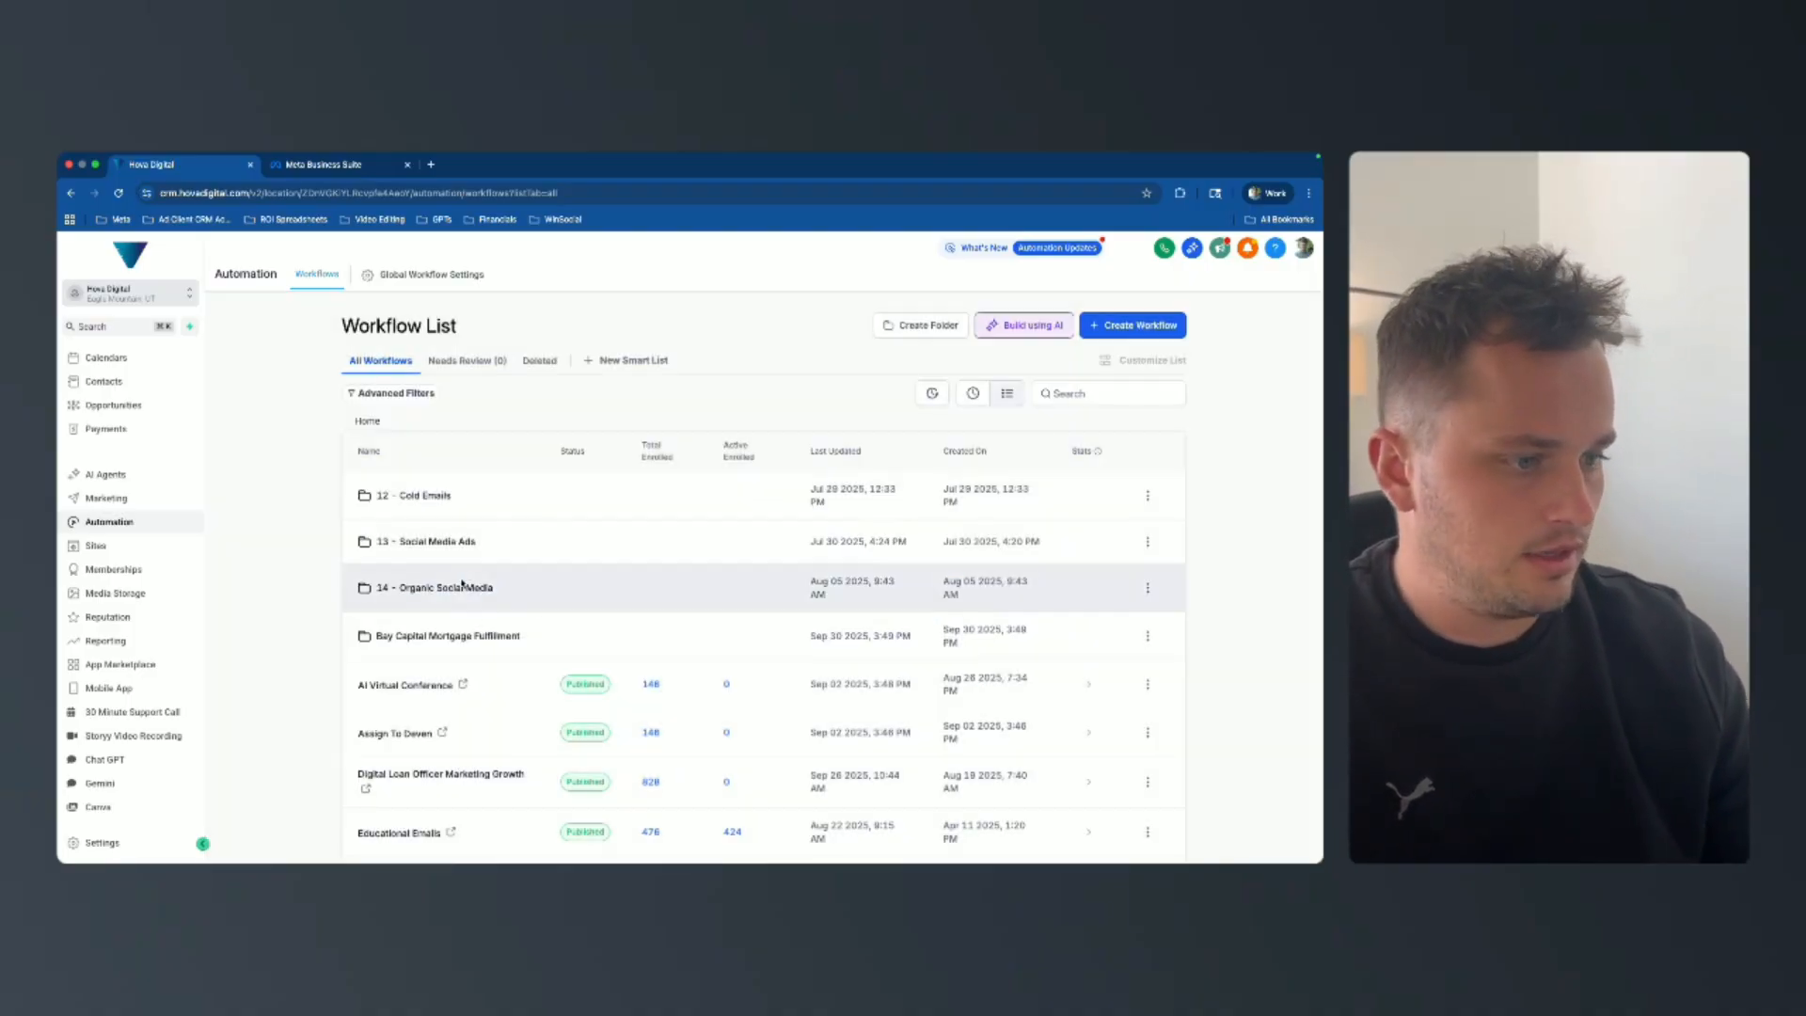
Open the "14 - Organic Social Media" folder and create a new workflow from scratch in it.
click(457, 590)
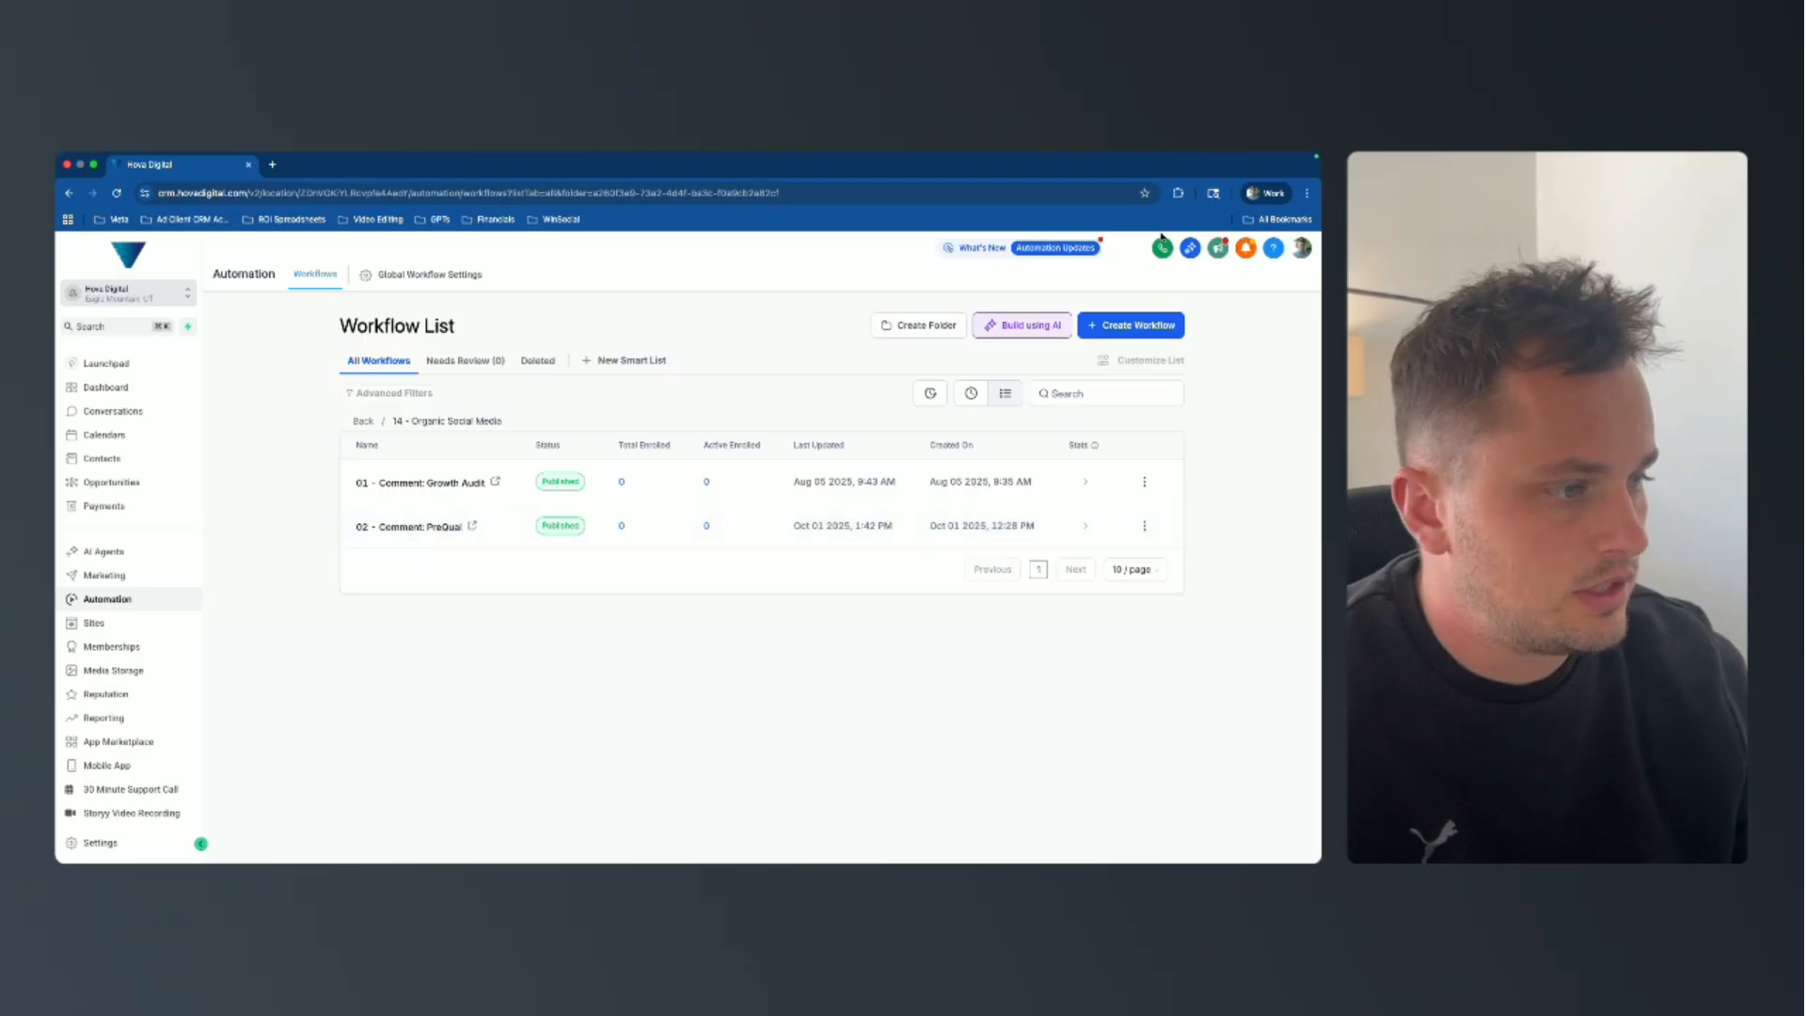
click(1131, 325)
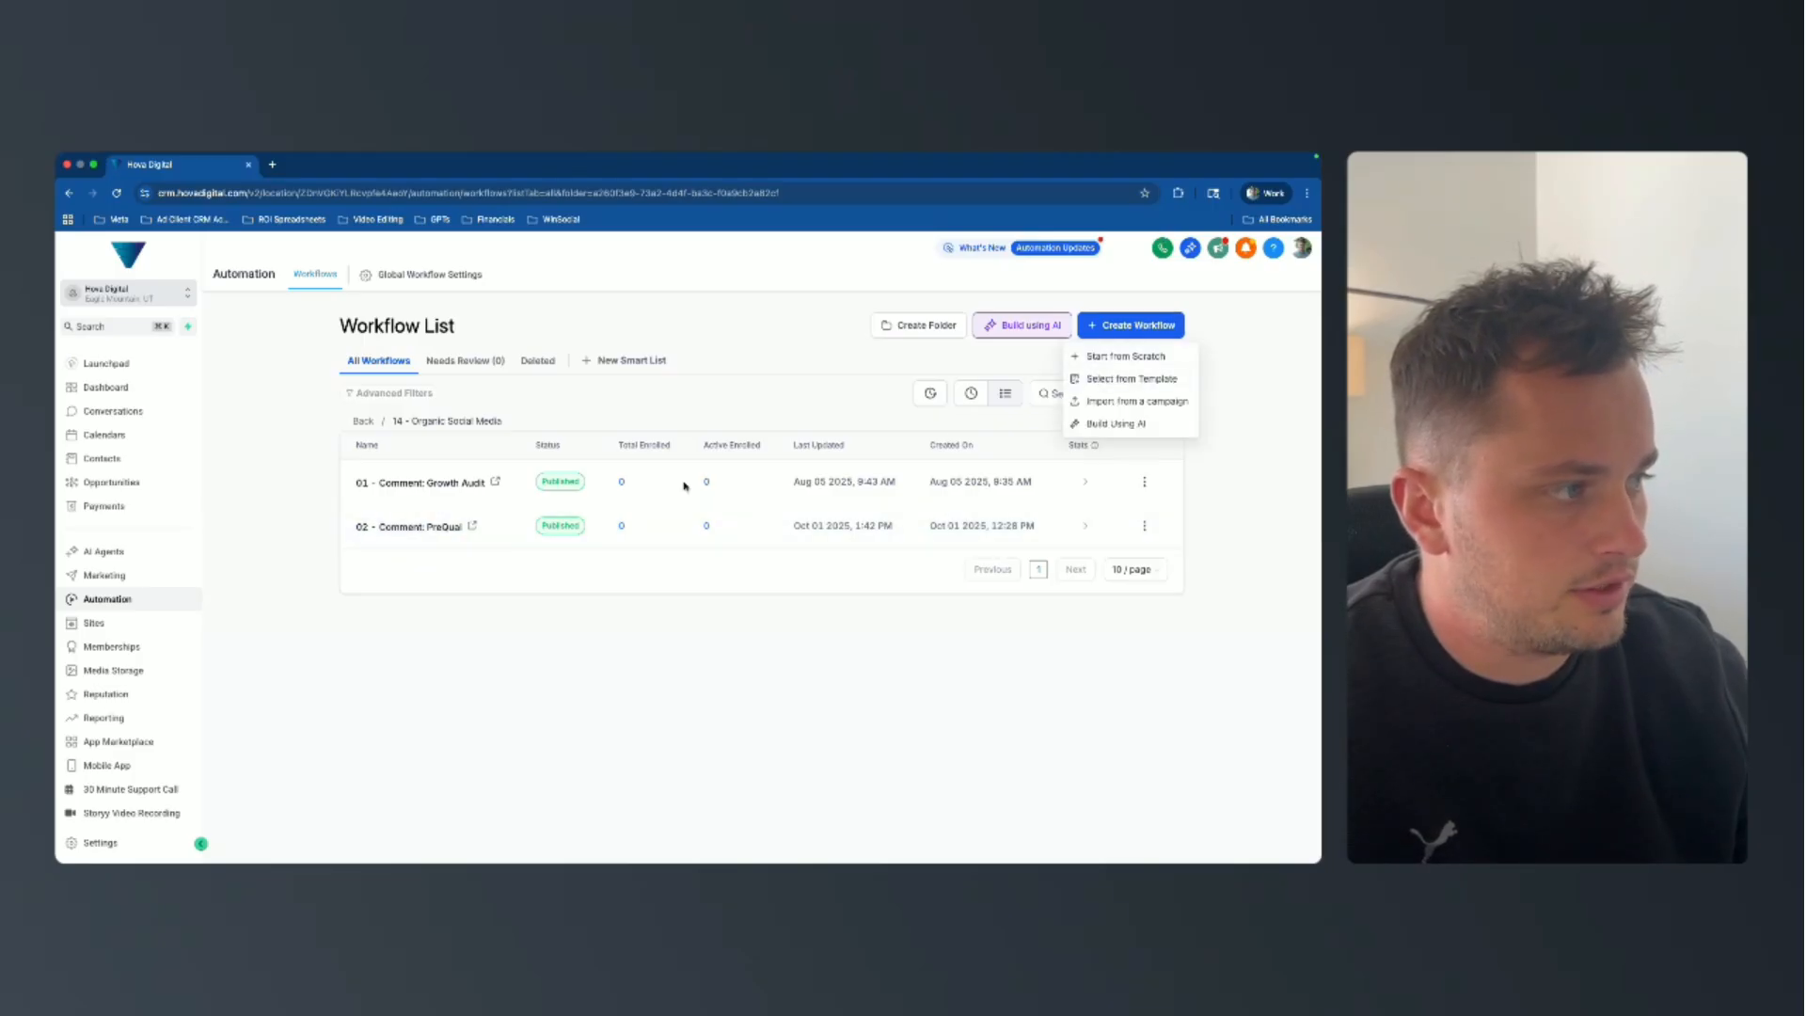
click(1114, 356)
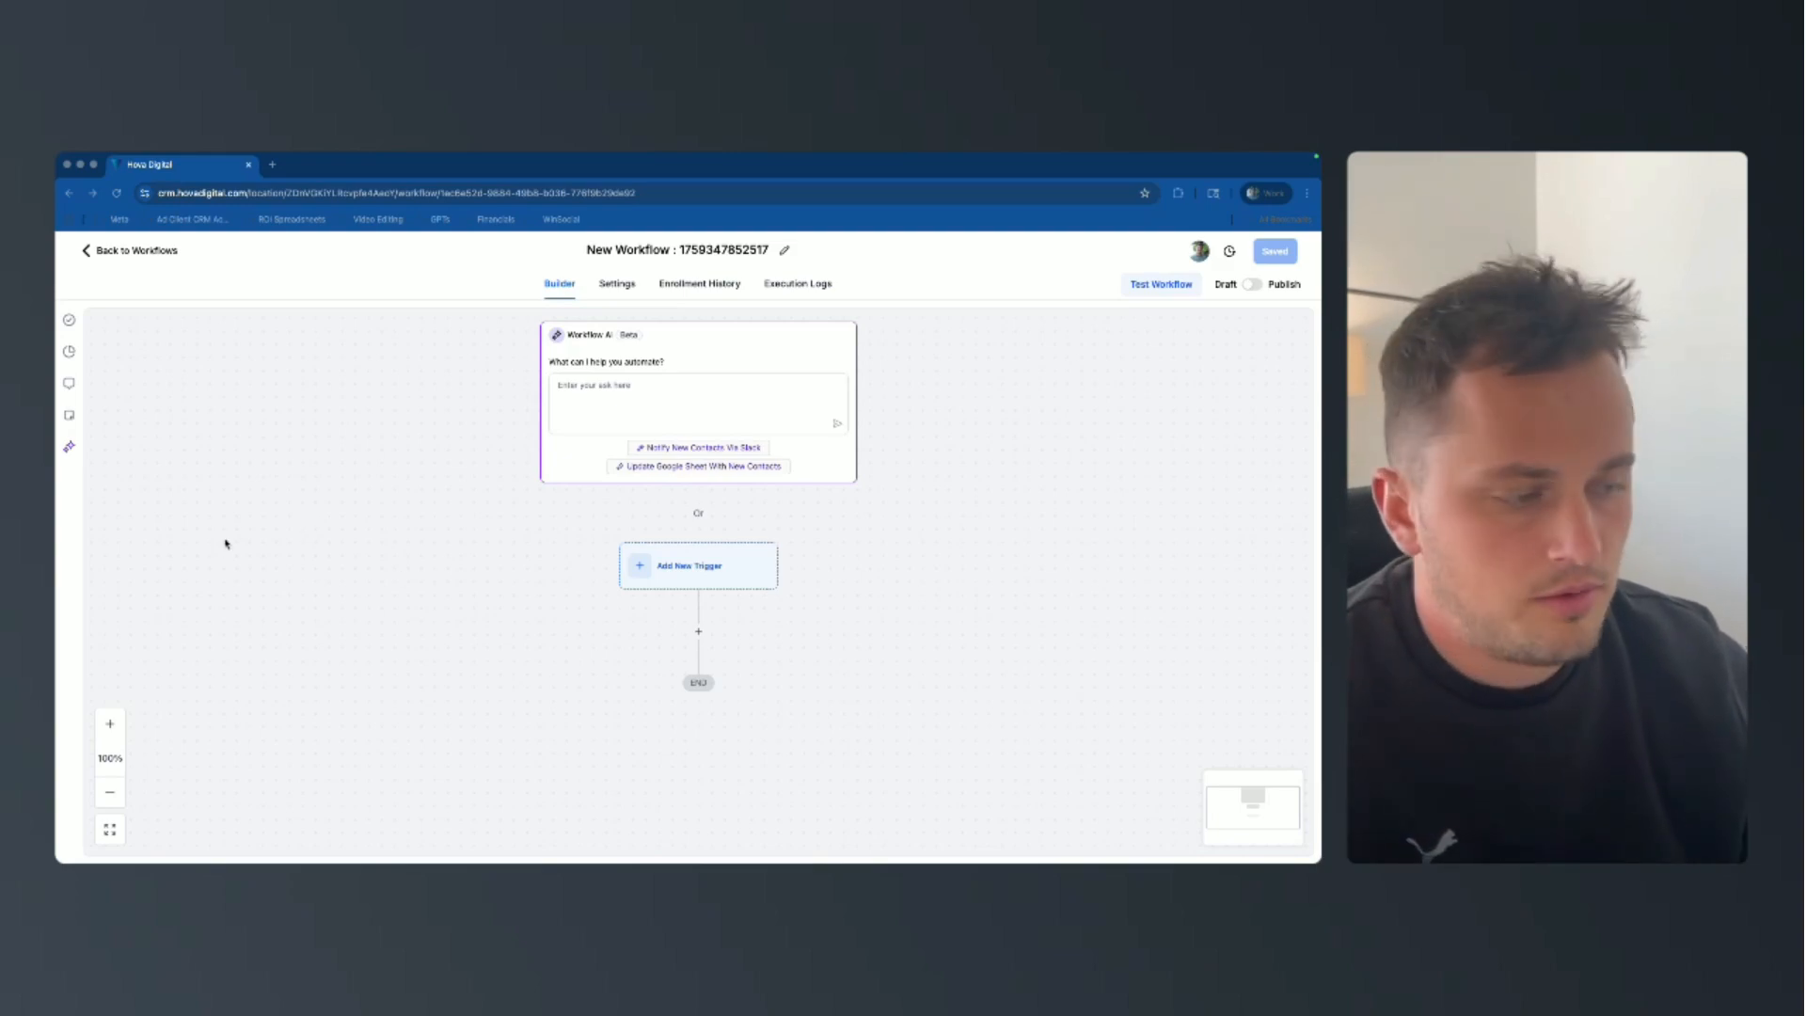
Add an "Instagram - Comment(s) on a Post" trigger filtered to the Hova Digital page and the Published Post type.
click(697, 572)
click(1033, 402)
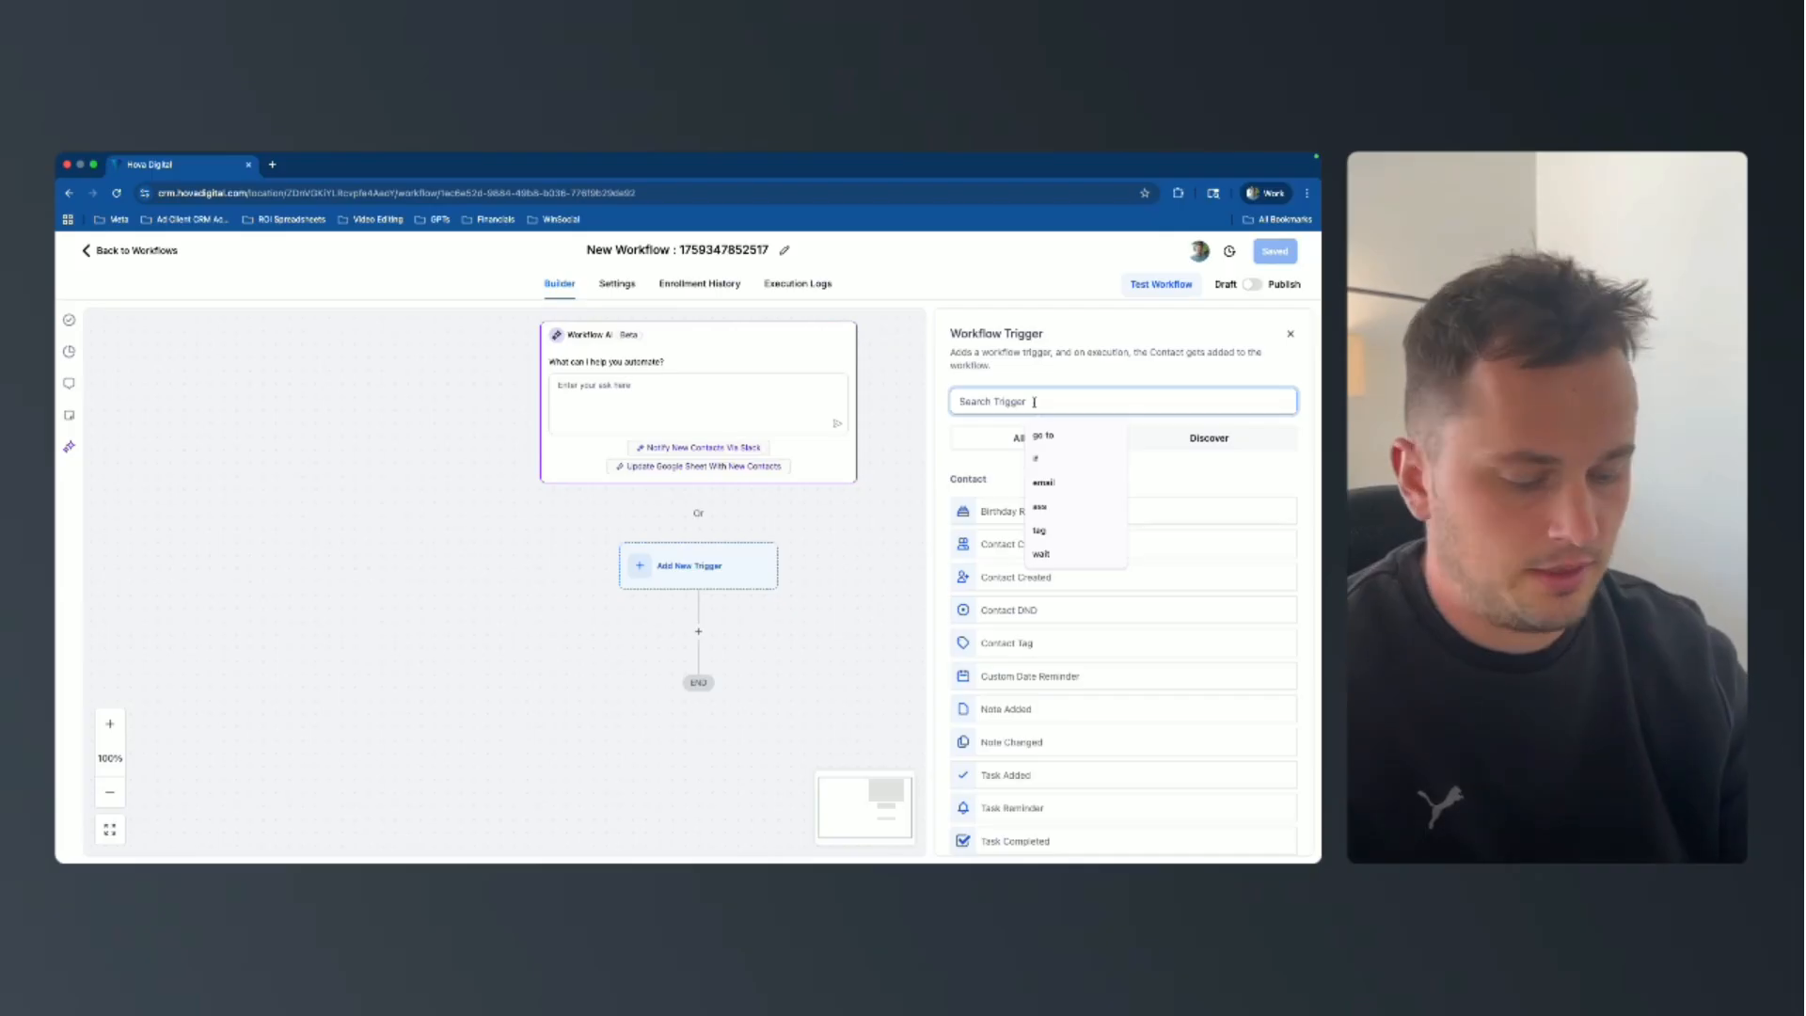
text(insta)
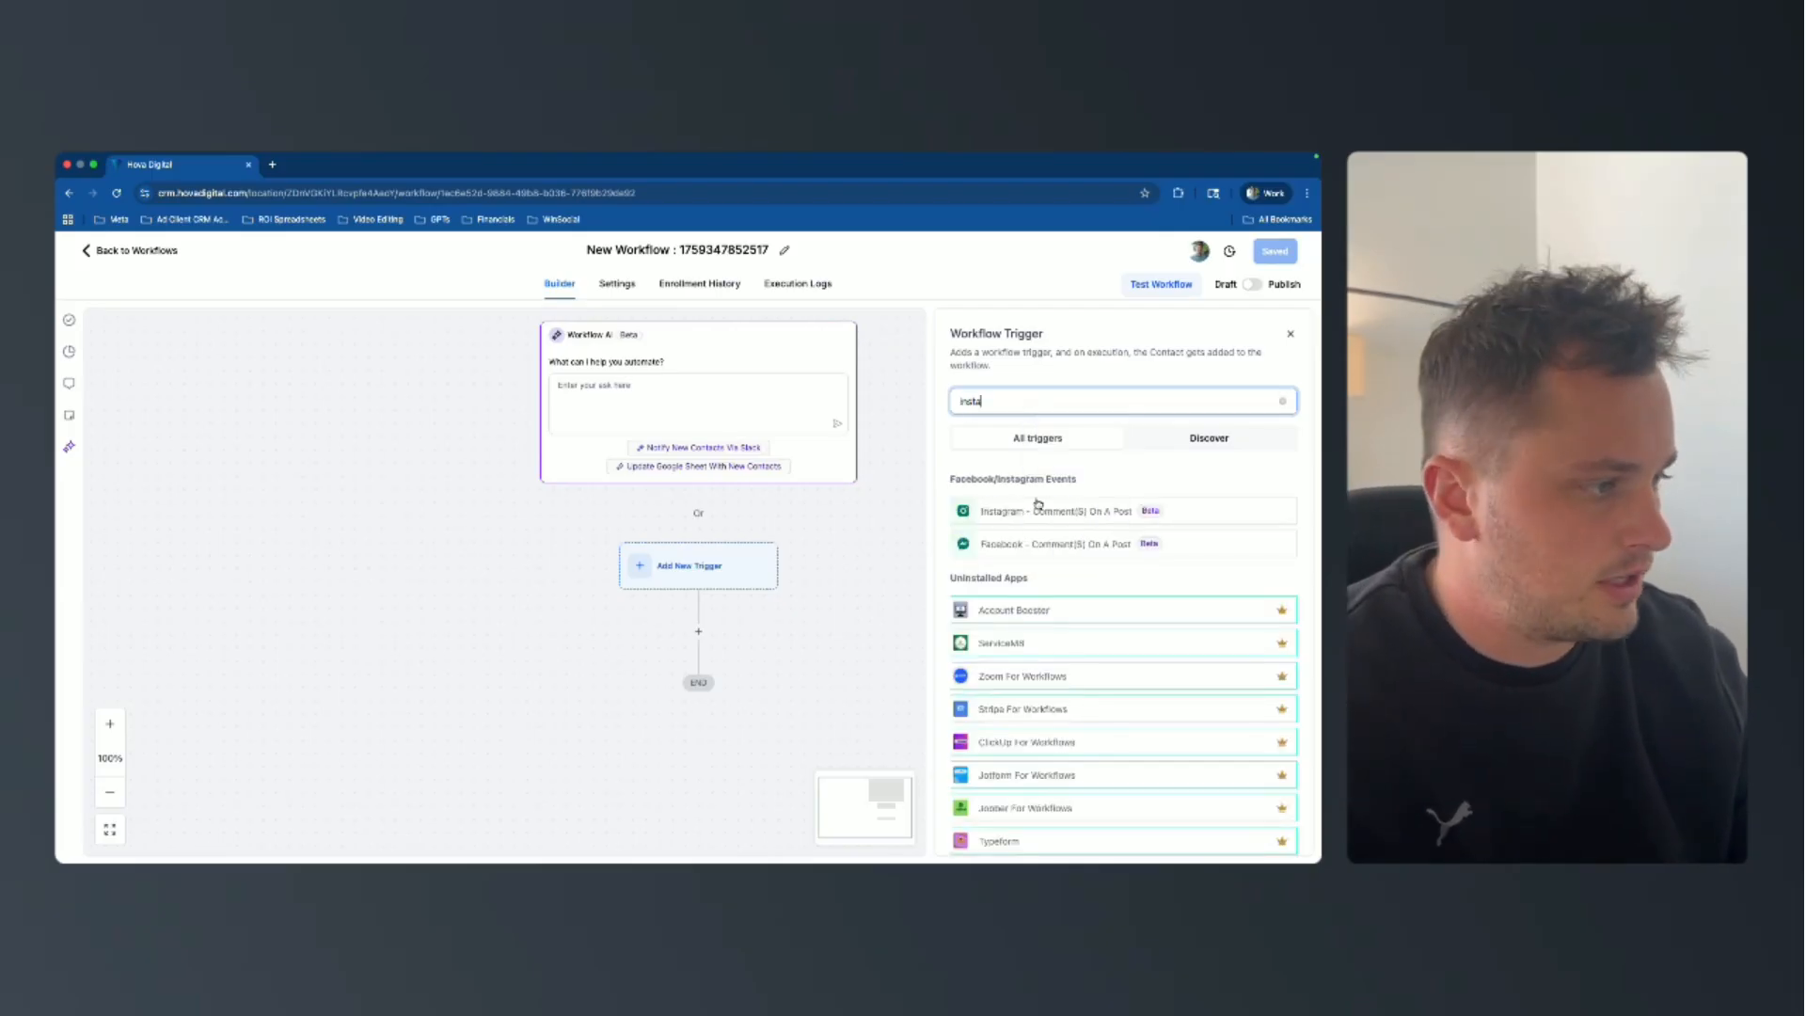
click(1032, 512)
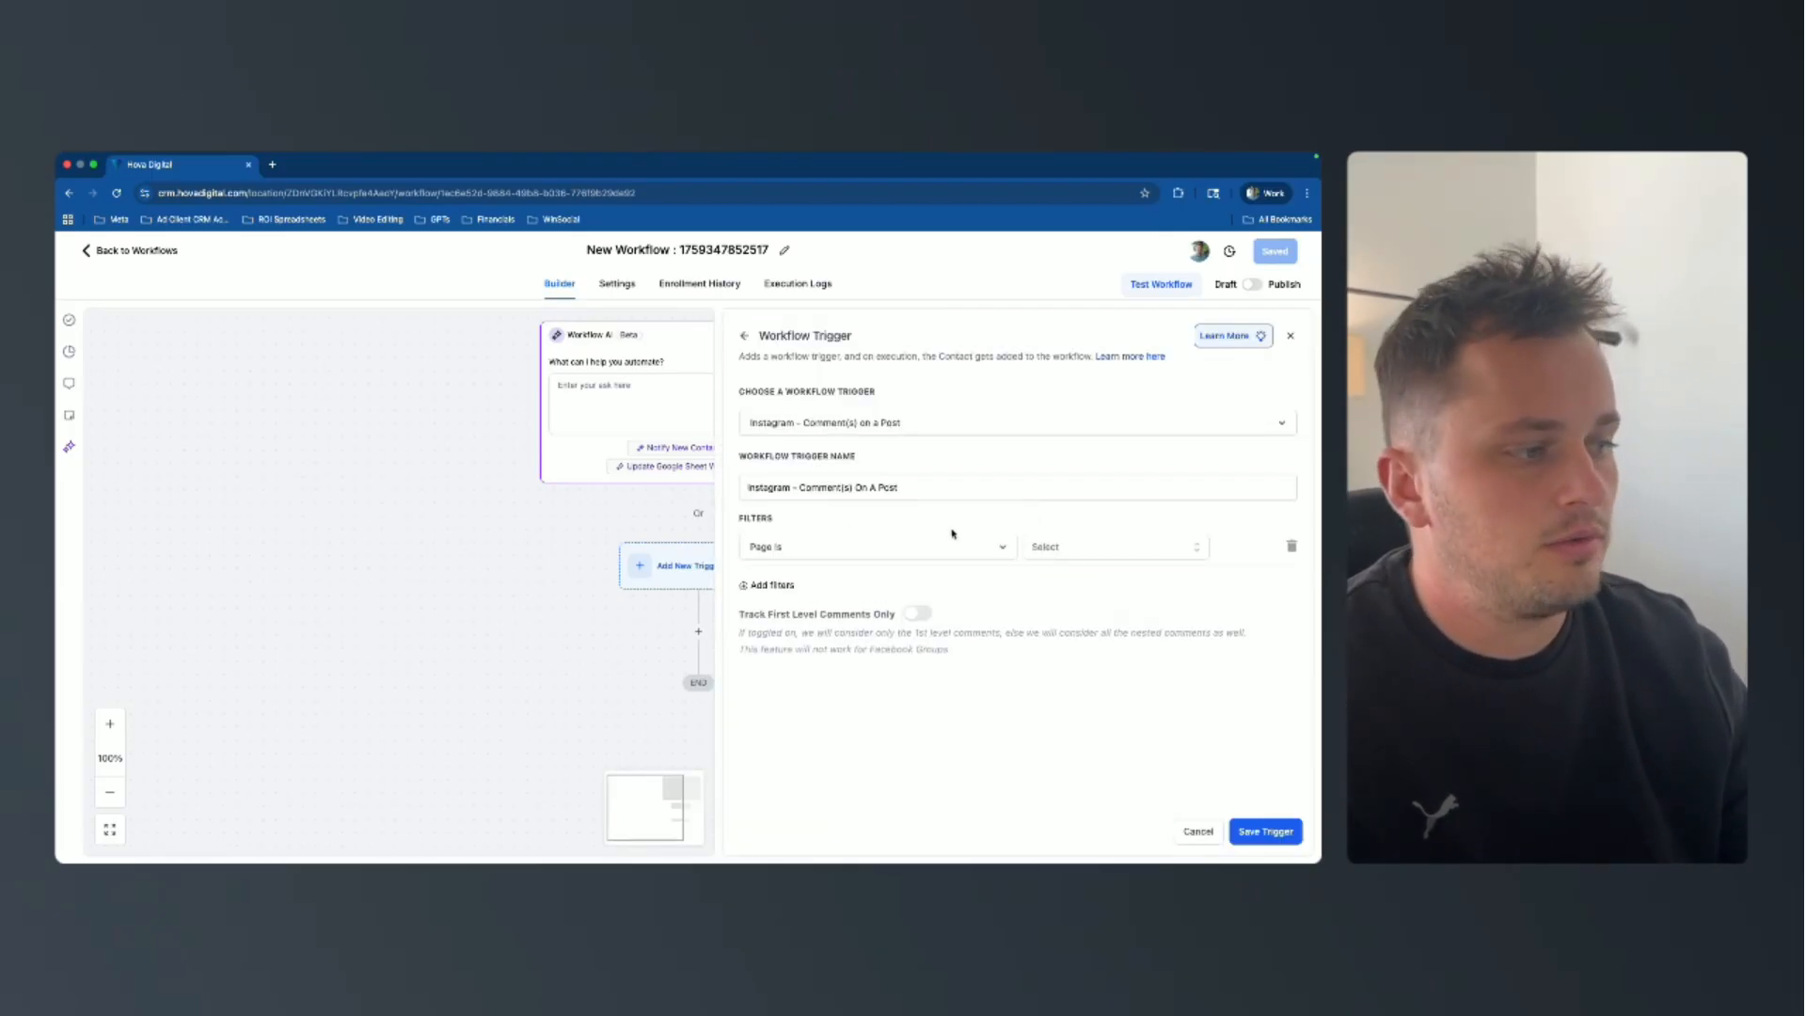
click(1035, 550)
click(1056, 607)
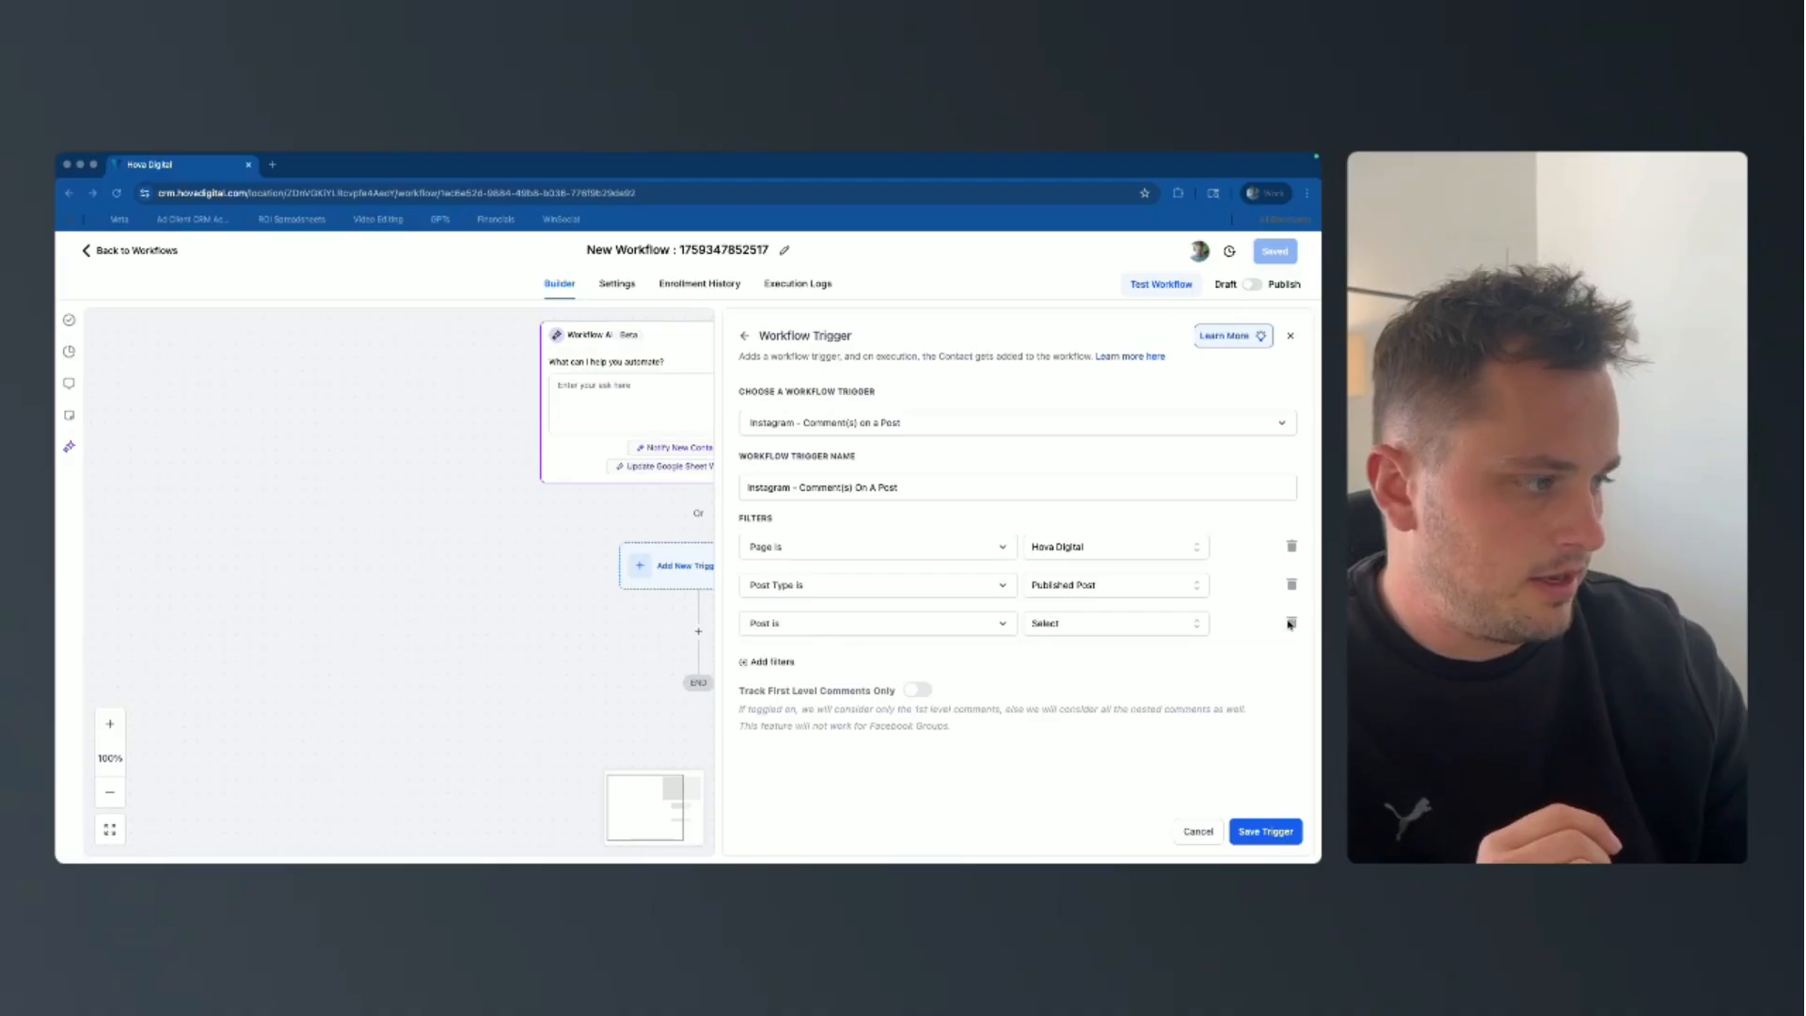
Change the Instagram trigger's third filter to Contains Phrase with the phrases "Prequal", "PREQUAL", "prequal" and "PreQual".
click(826, 625)
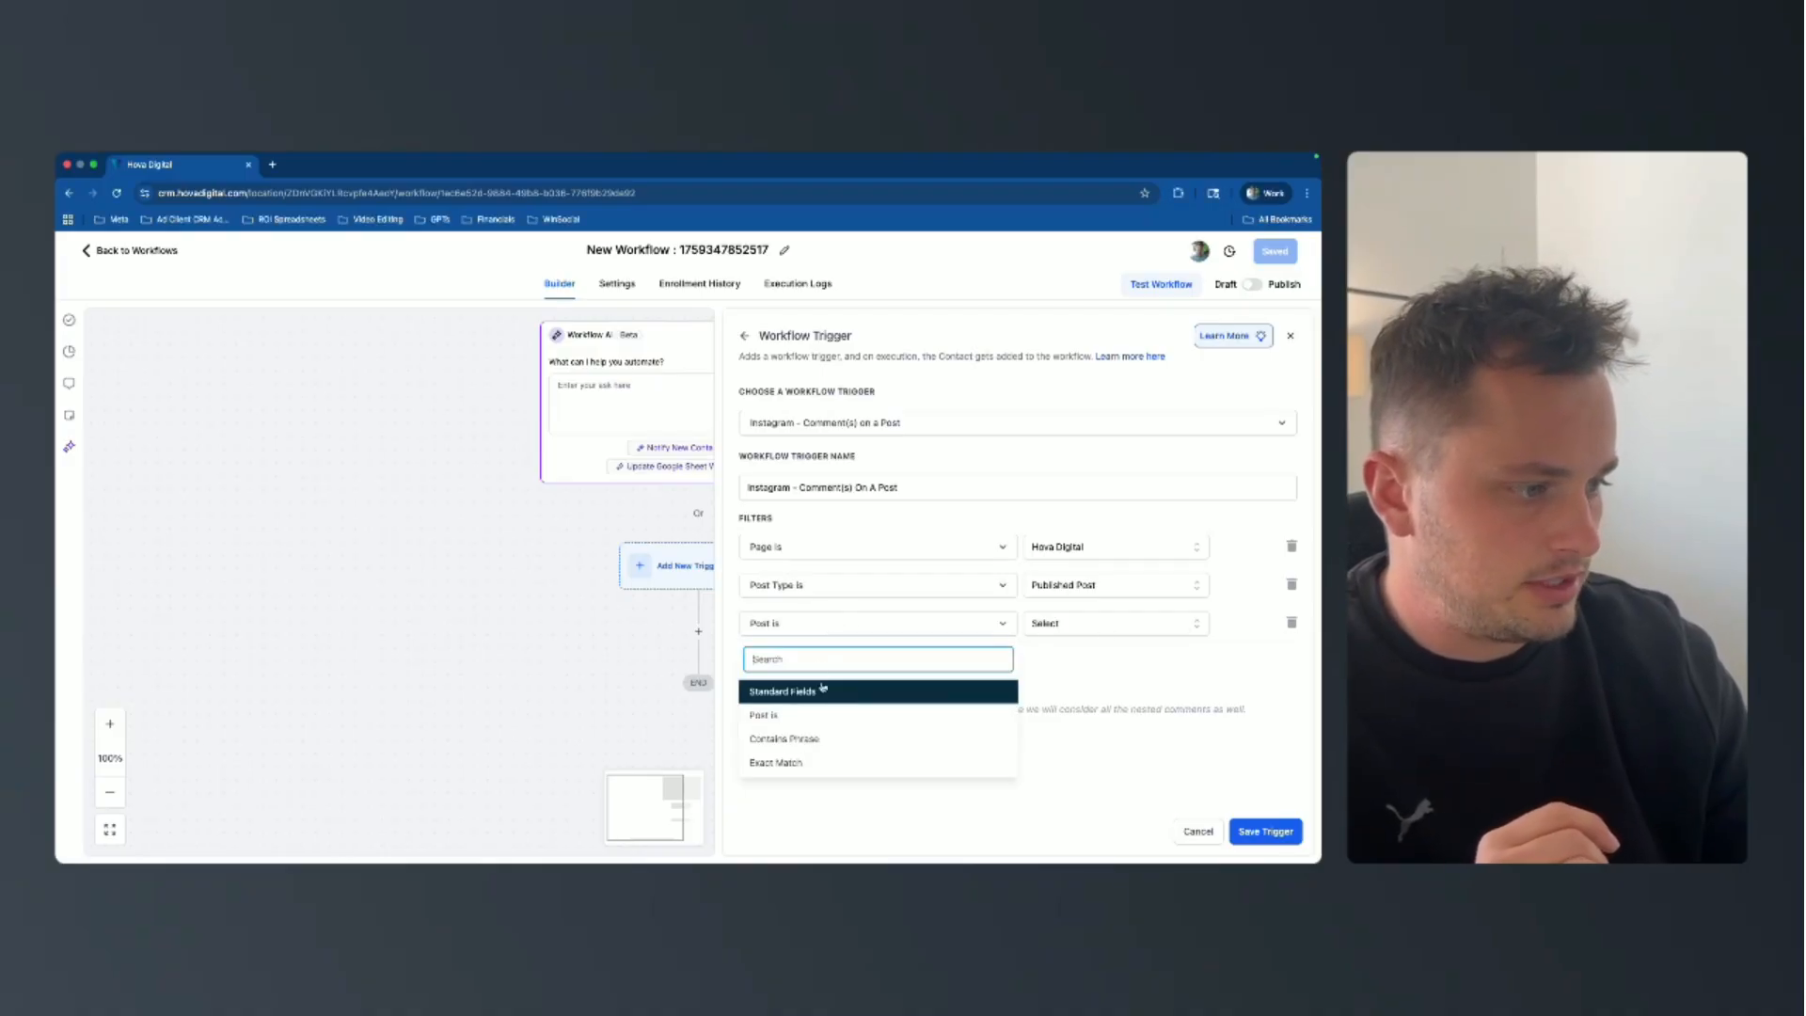
click(808, 737)
click(1092, 625)
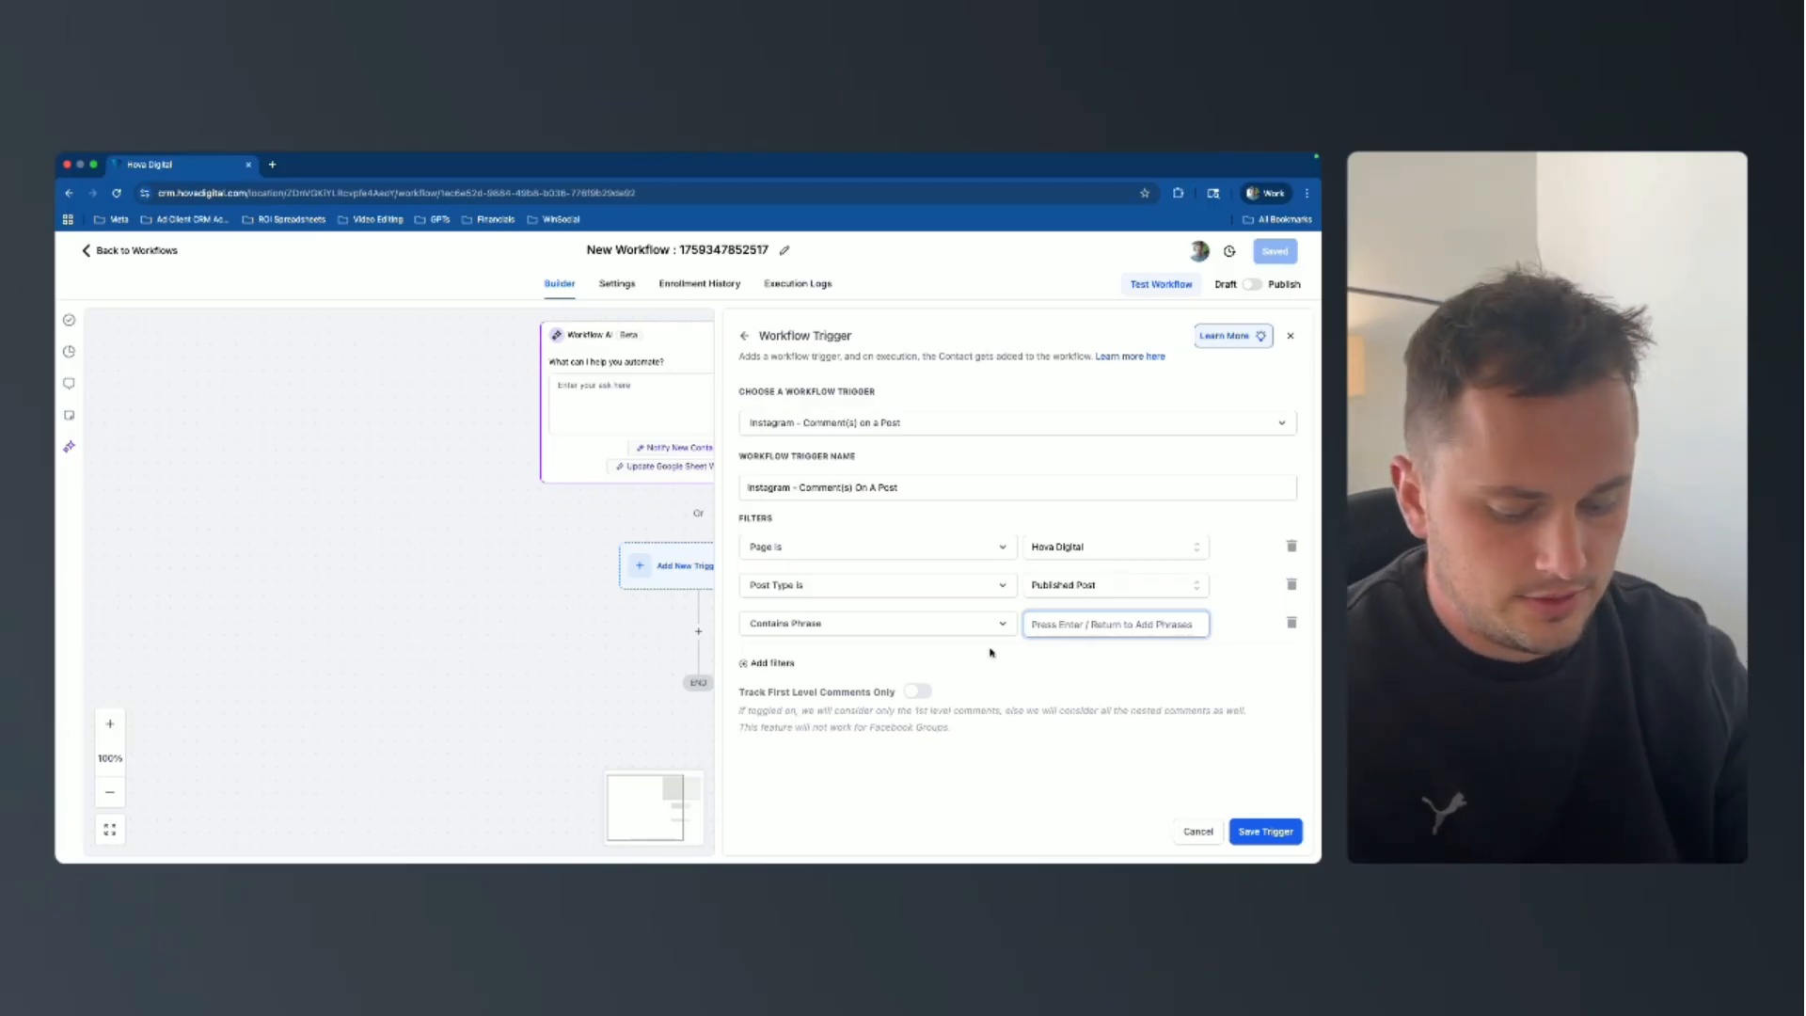
text(Prequal)
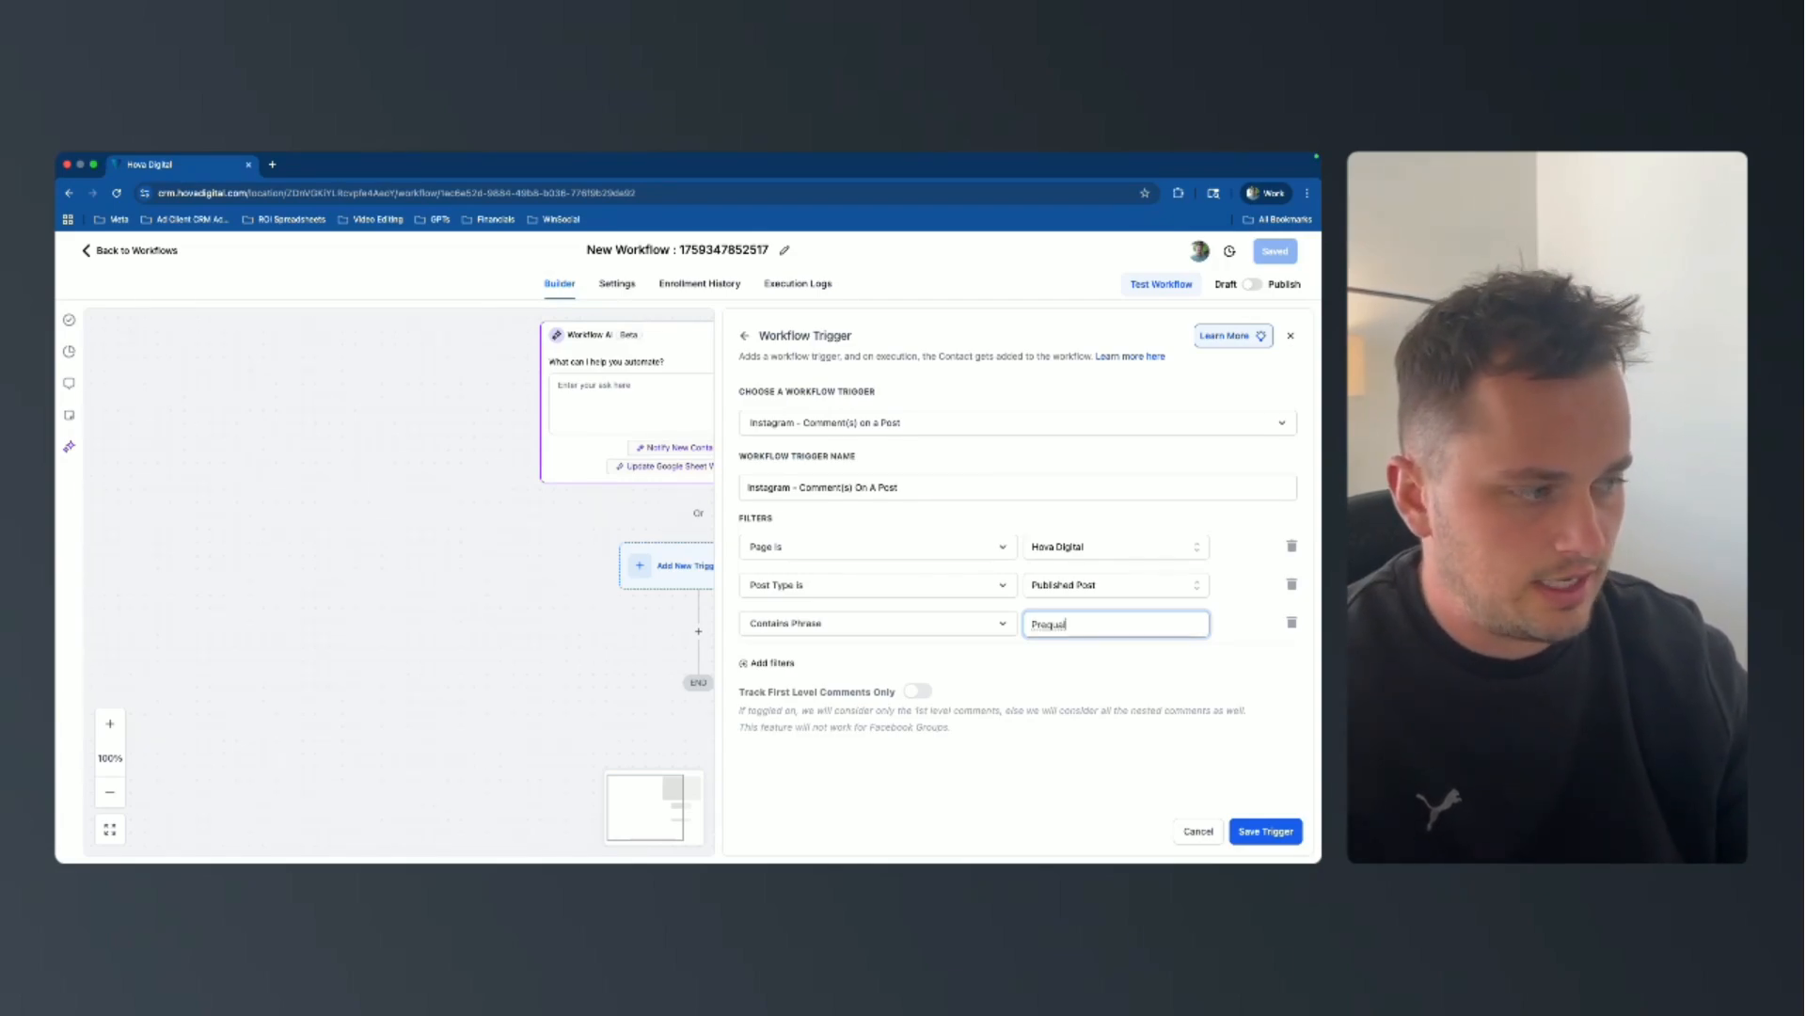
key(Return)
text(P)
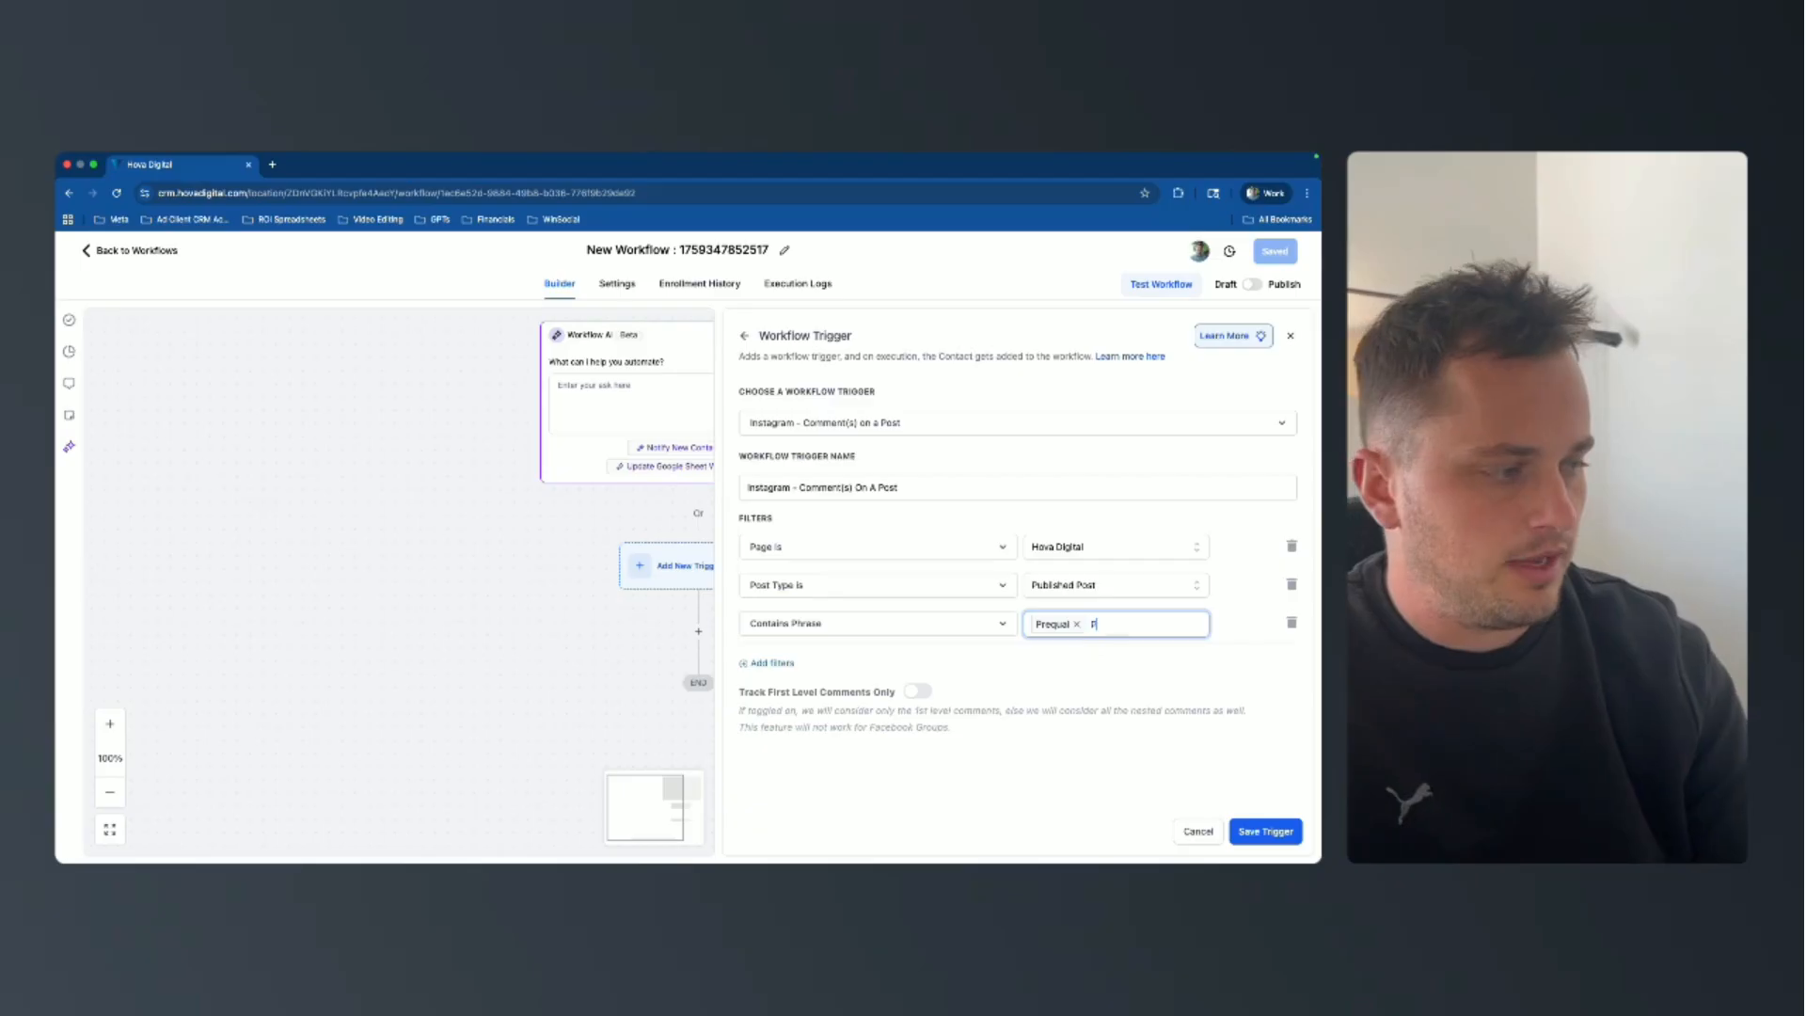
text(REQUAL)
key(Return)
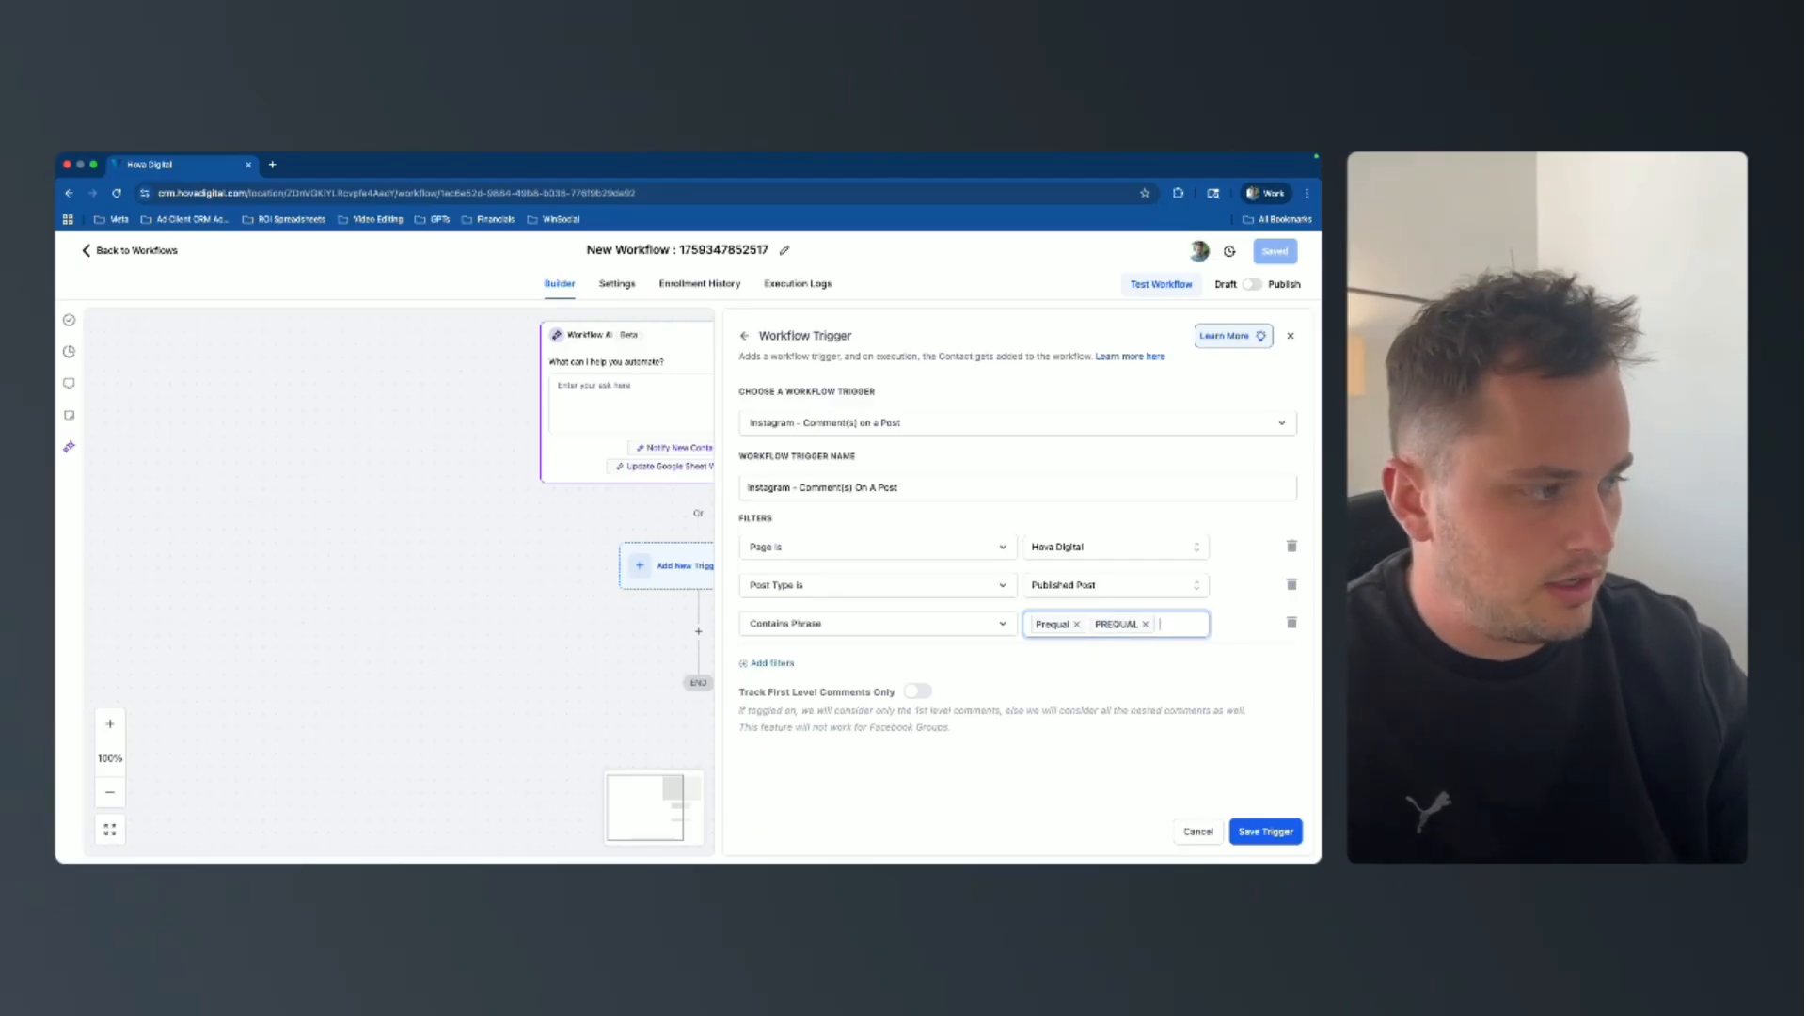
text(prequal)
text(PreQual)
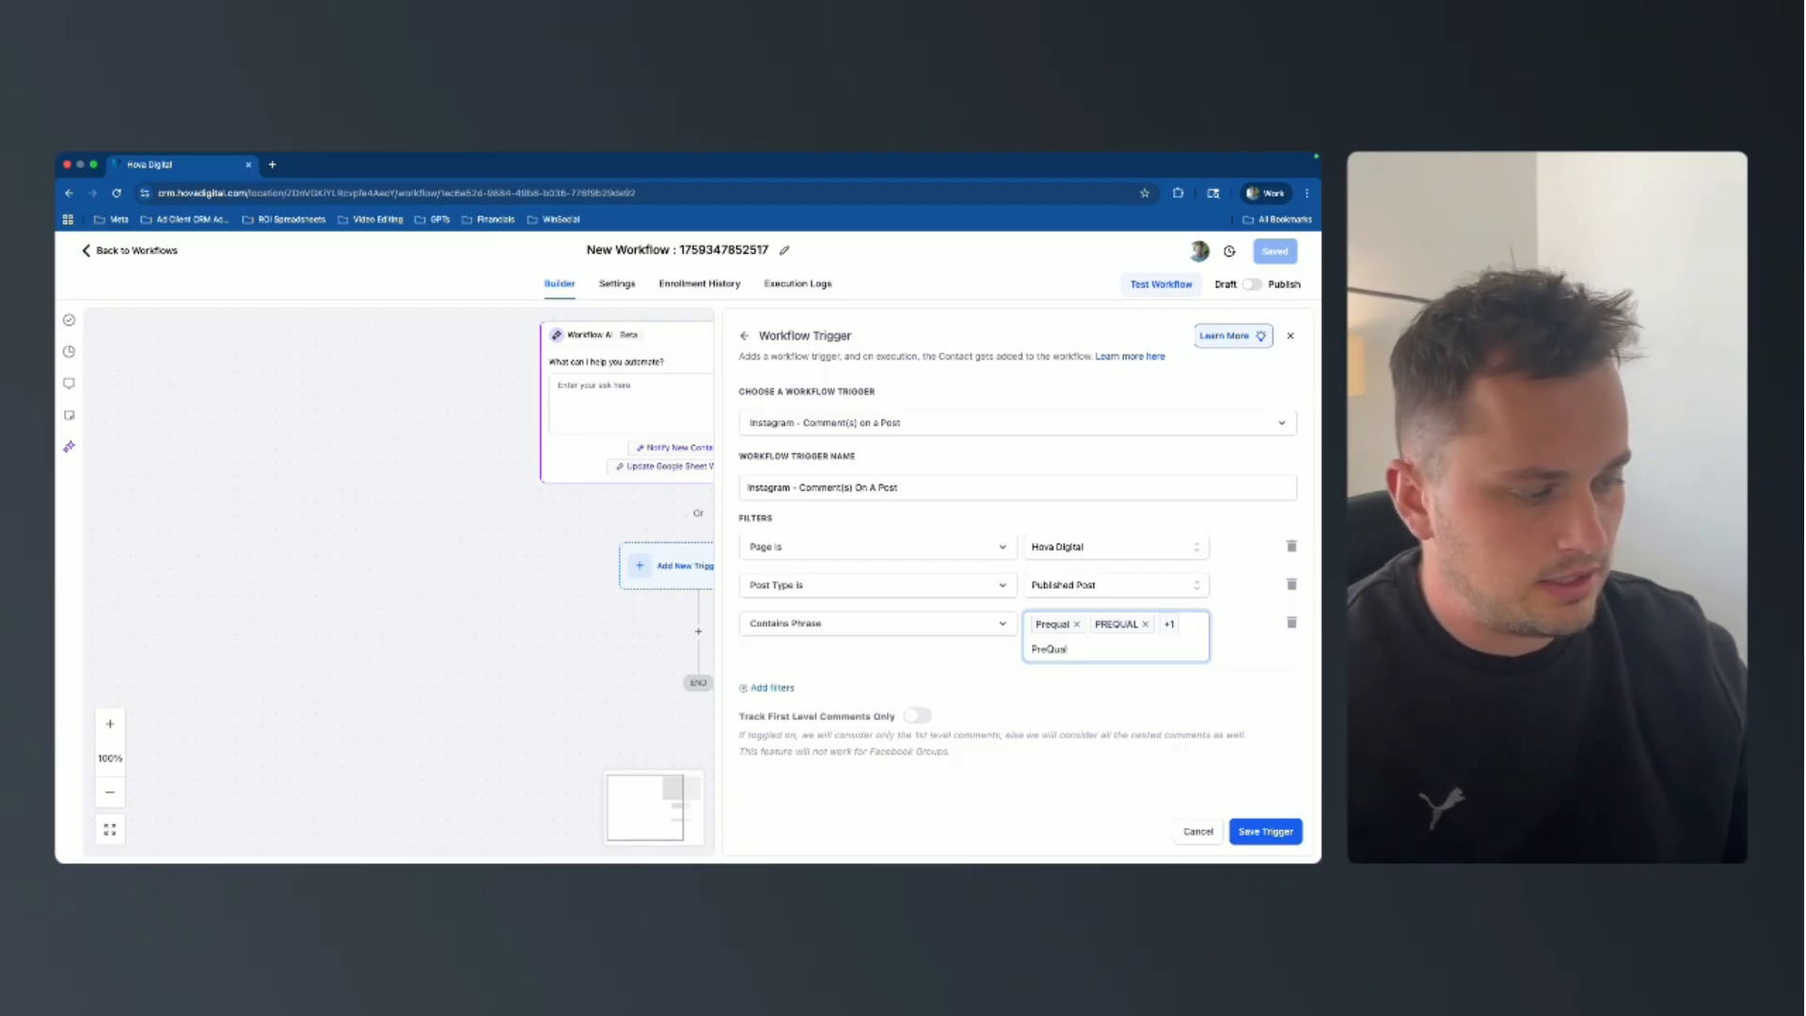
key(Return)
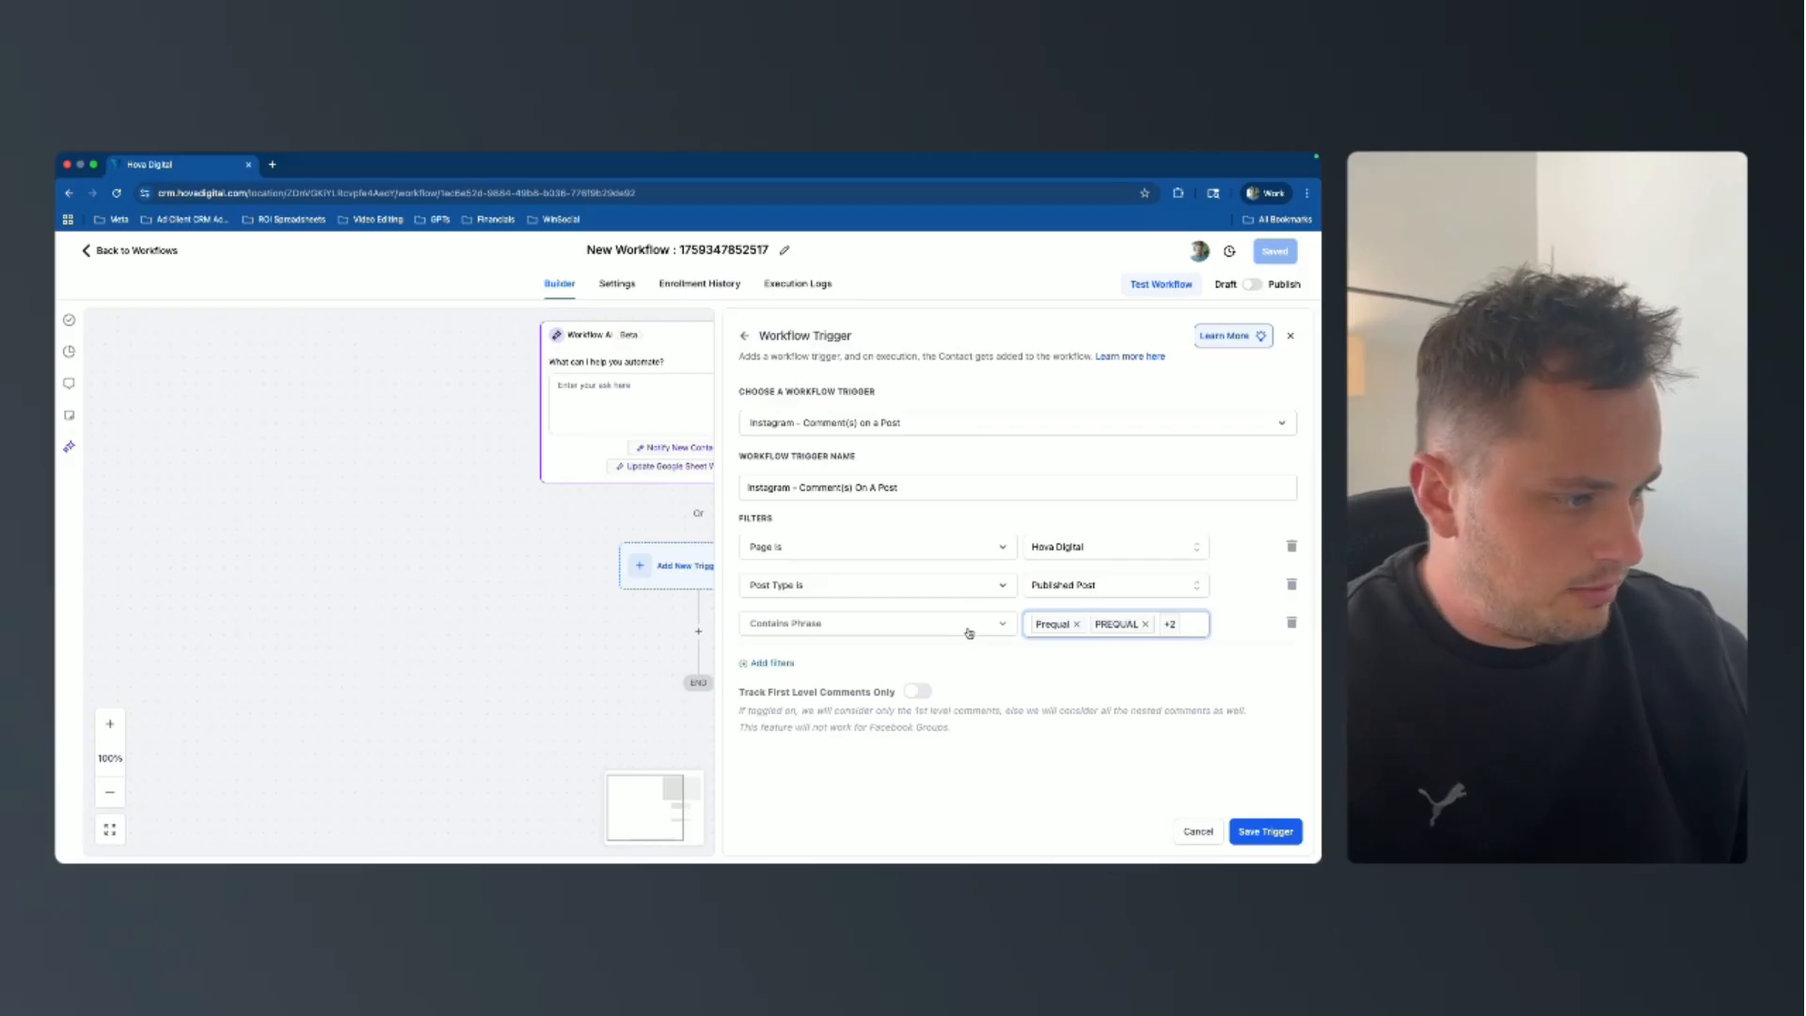
Restrict the Instagram trigger to first level comments only and save it.
click(922, 692)
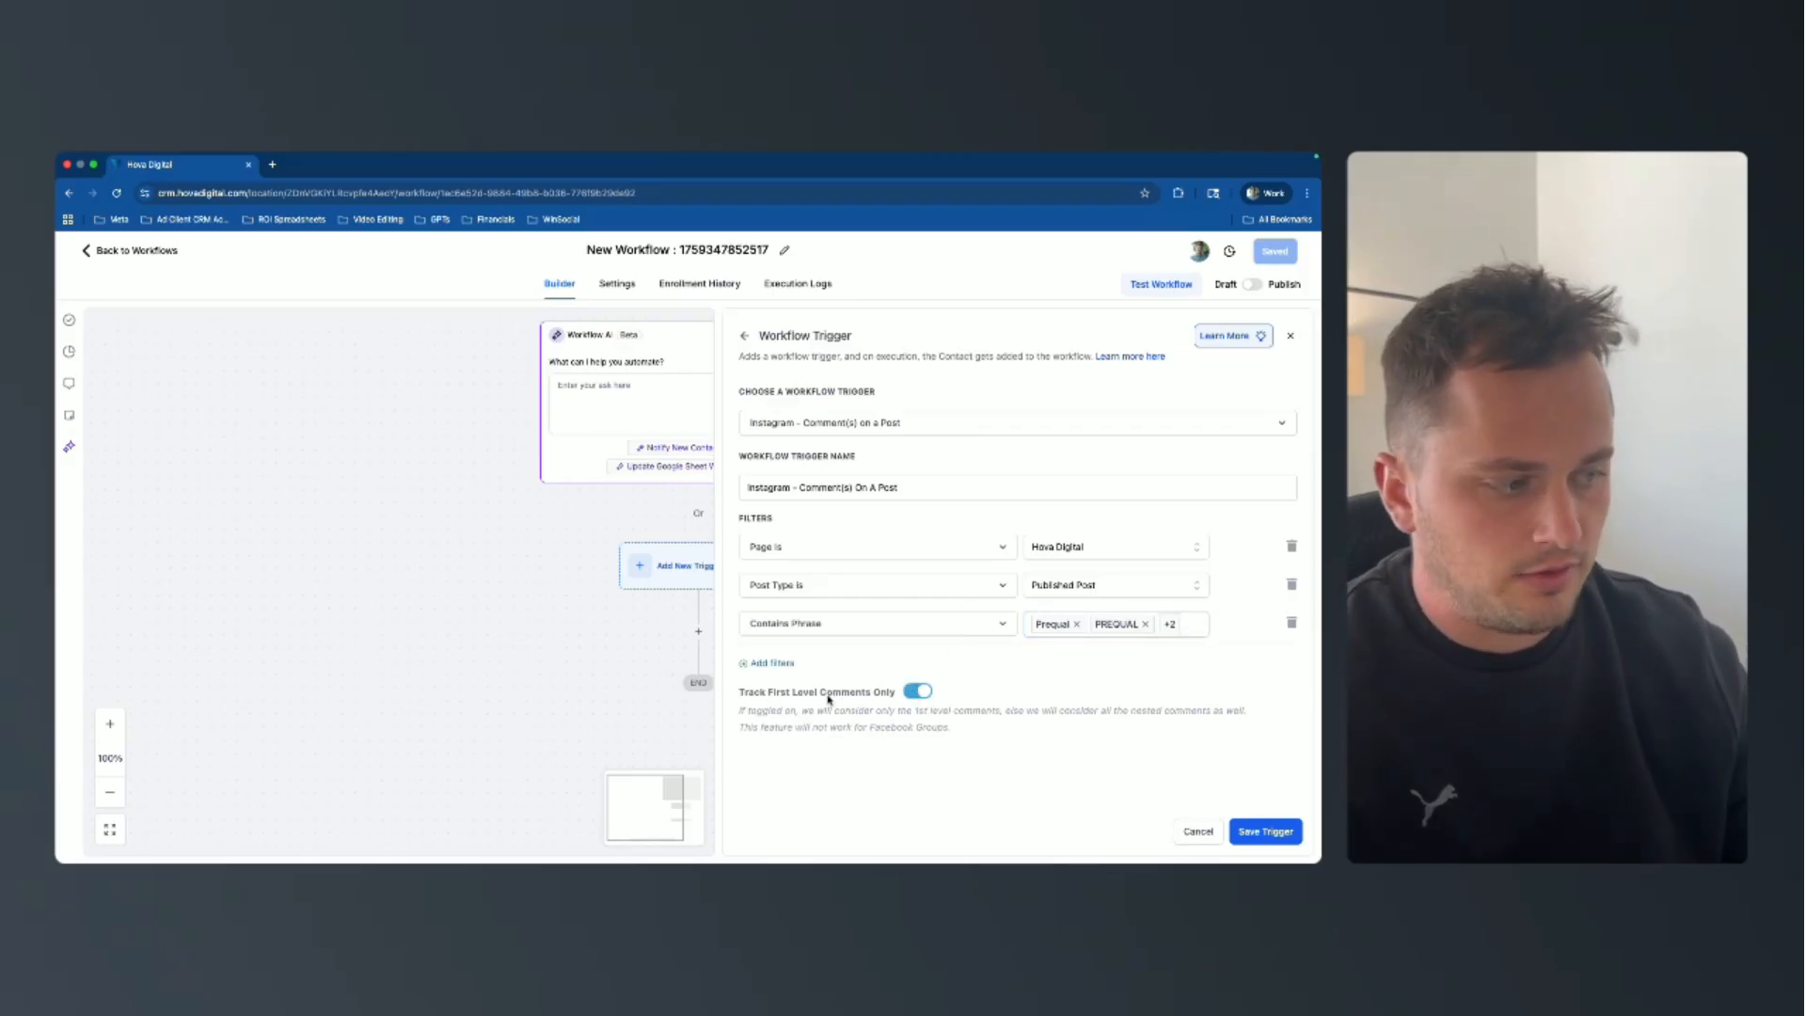
drag(786, 711, 959, 713)
click(957, 714)
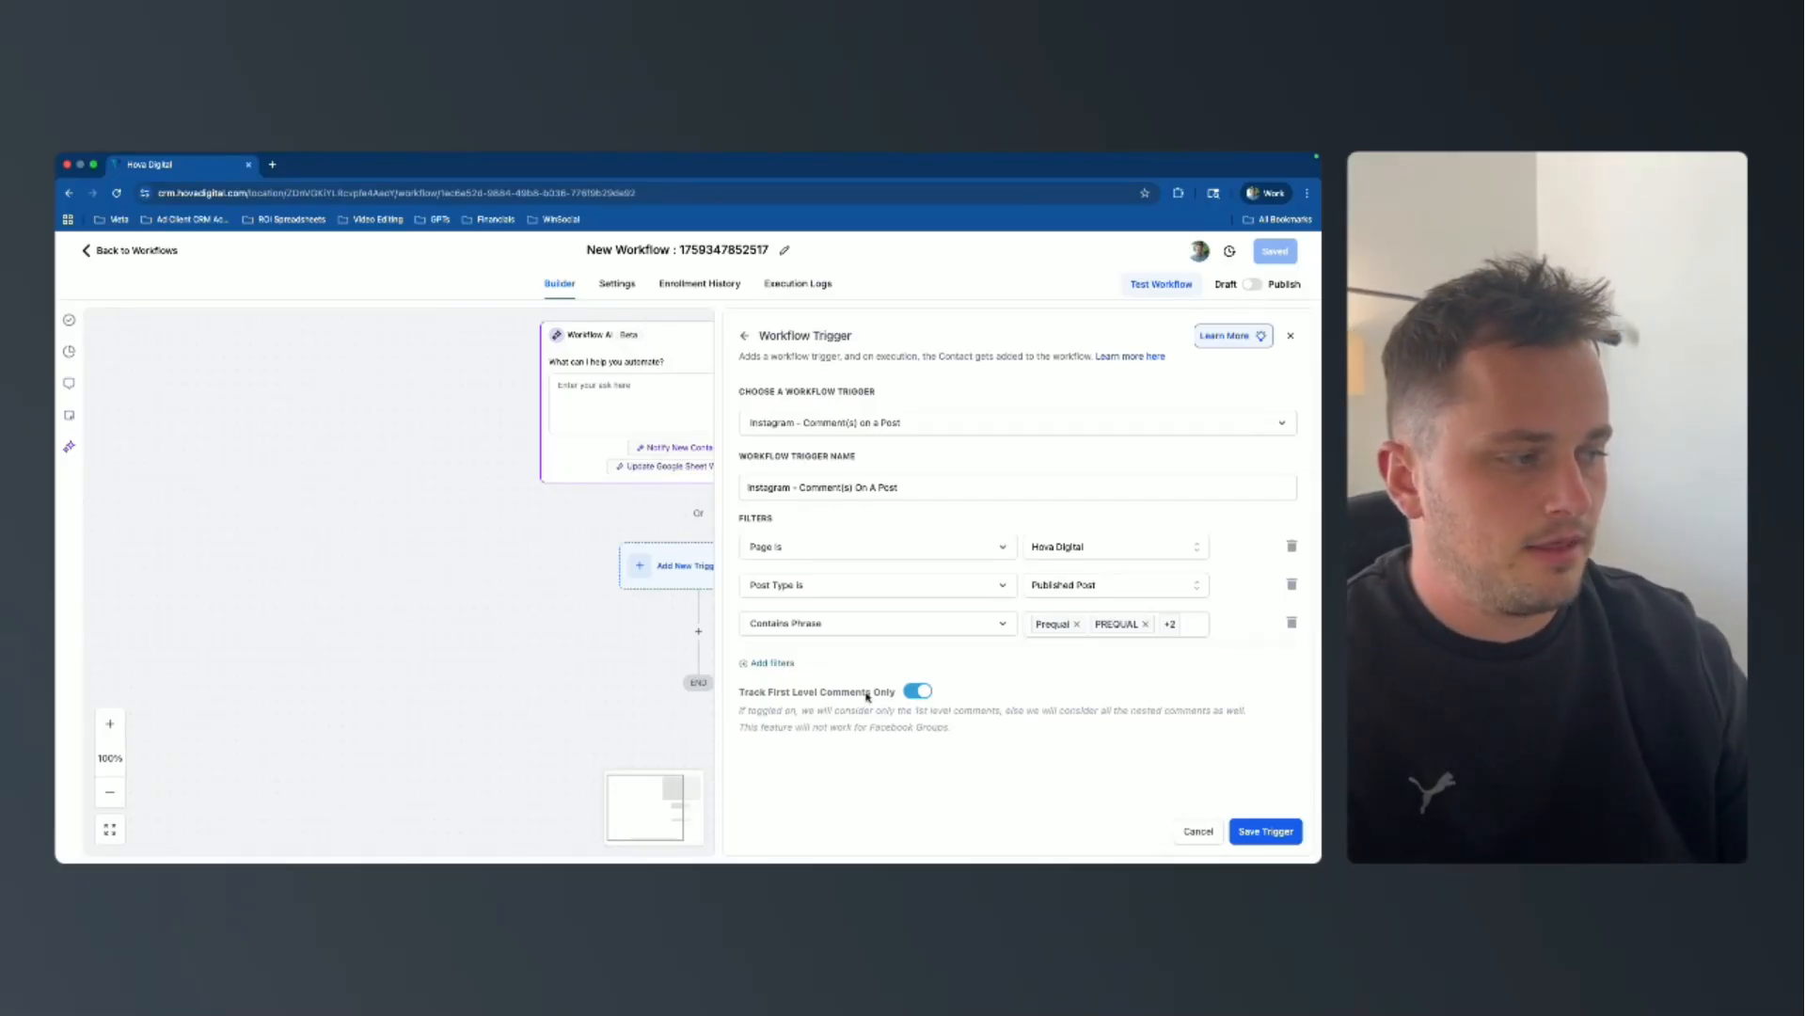
click(1263, 832)
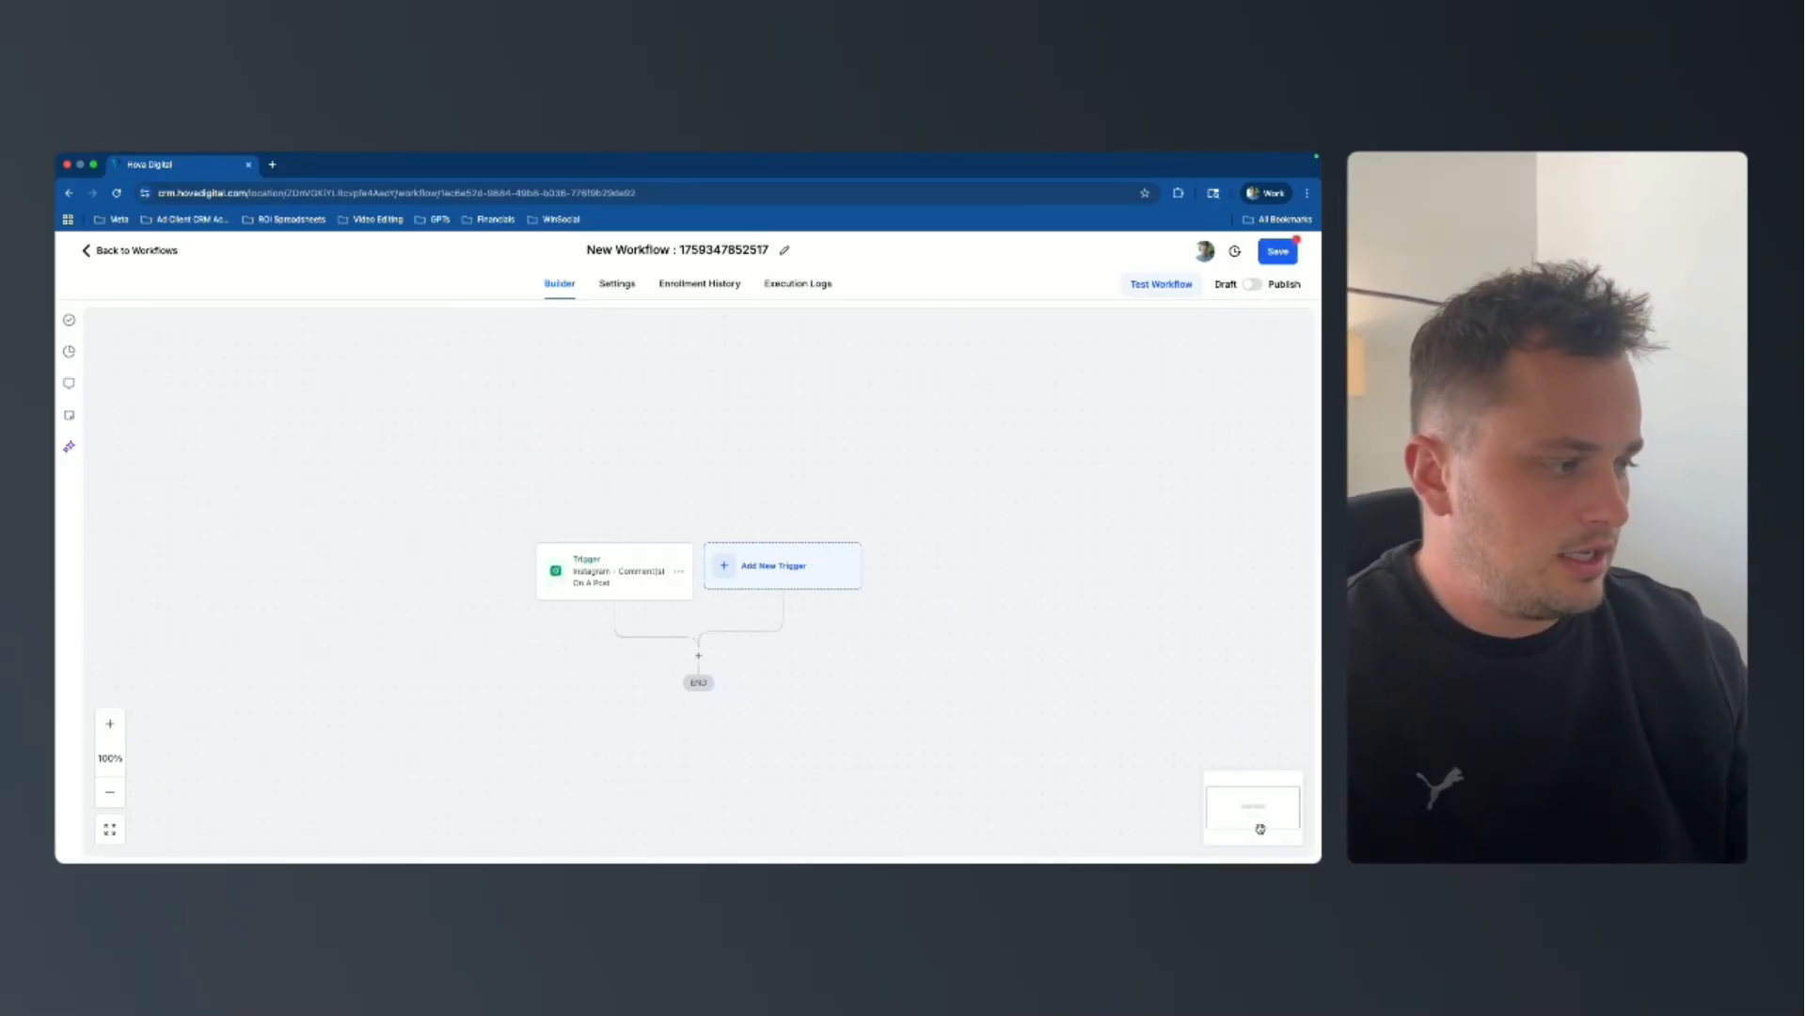
Add a "Facebook - Comment(s) on a Post" trigger filtered to the Hova Digital page and the Published Post type.
click(743, 583)
click(1006, 401)
text(face)
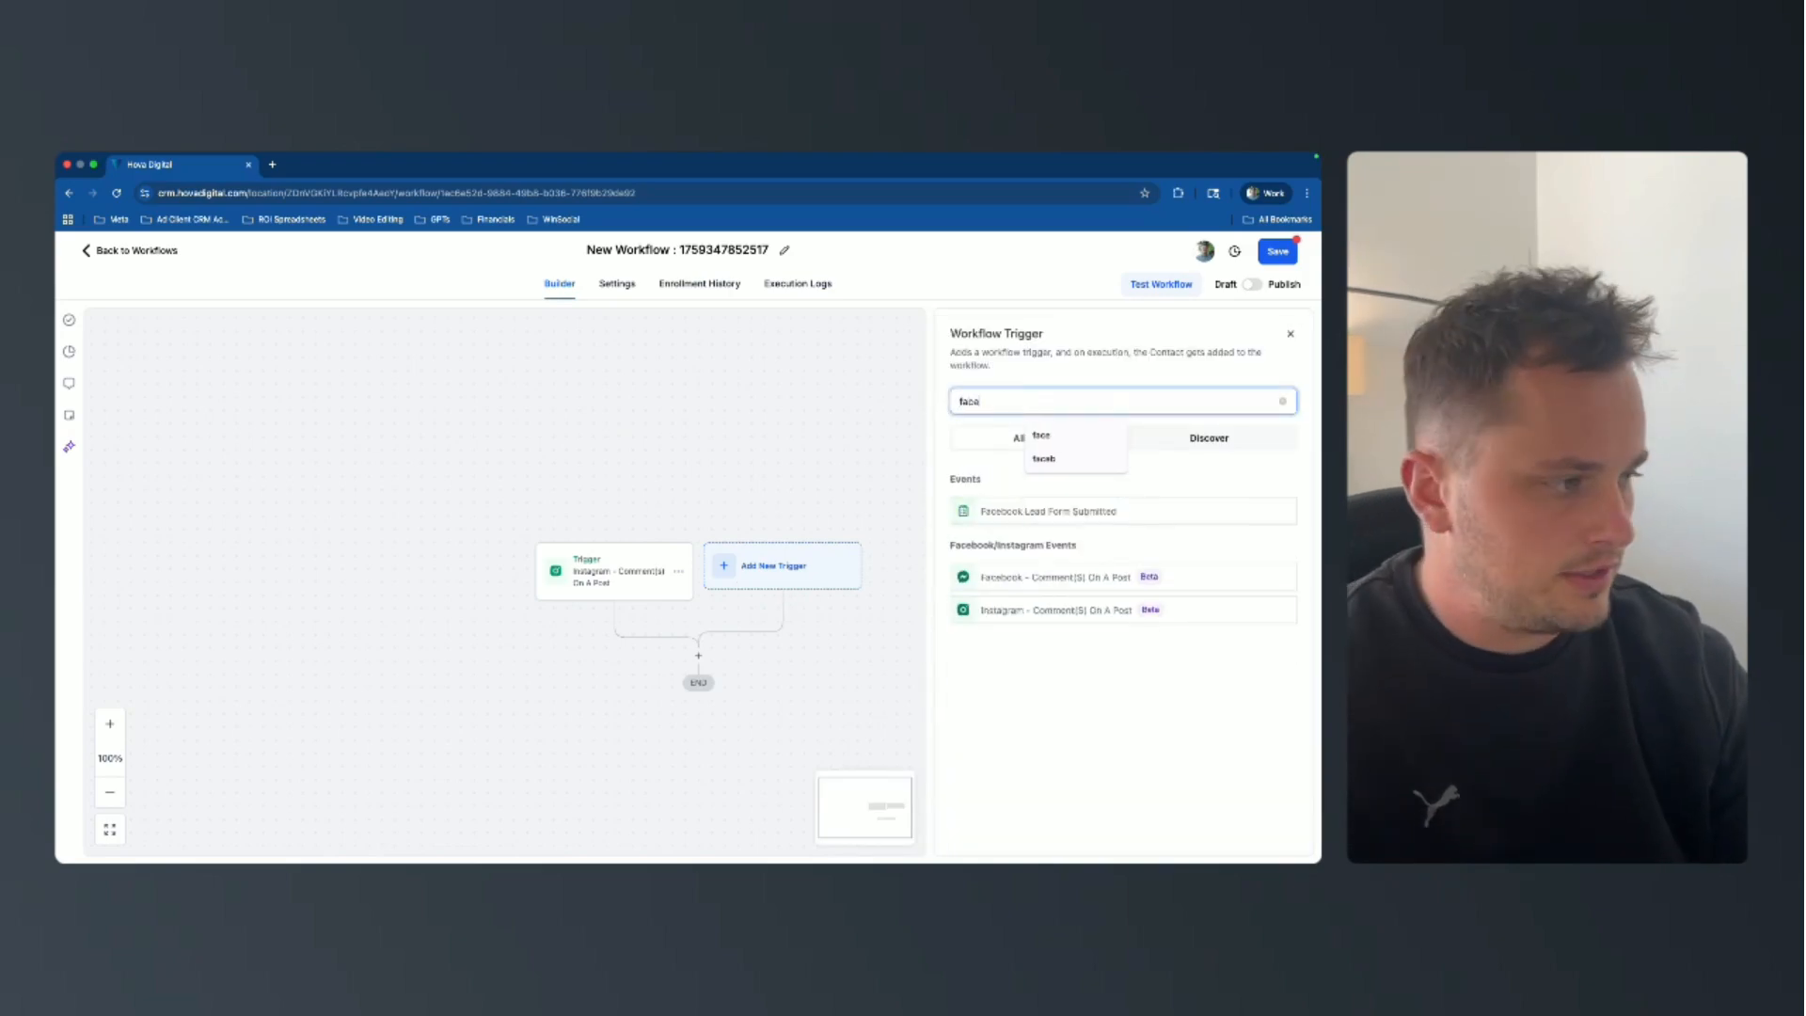
click(1044, 576)
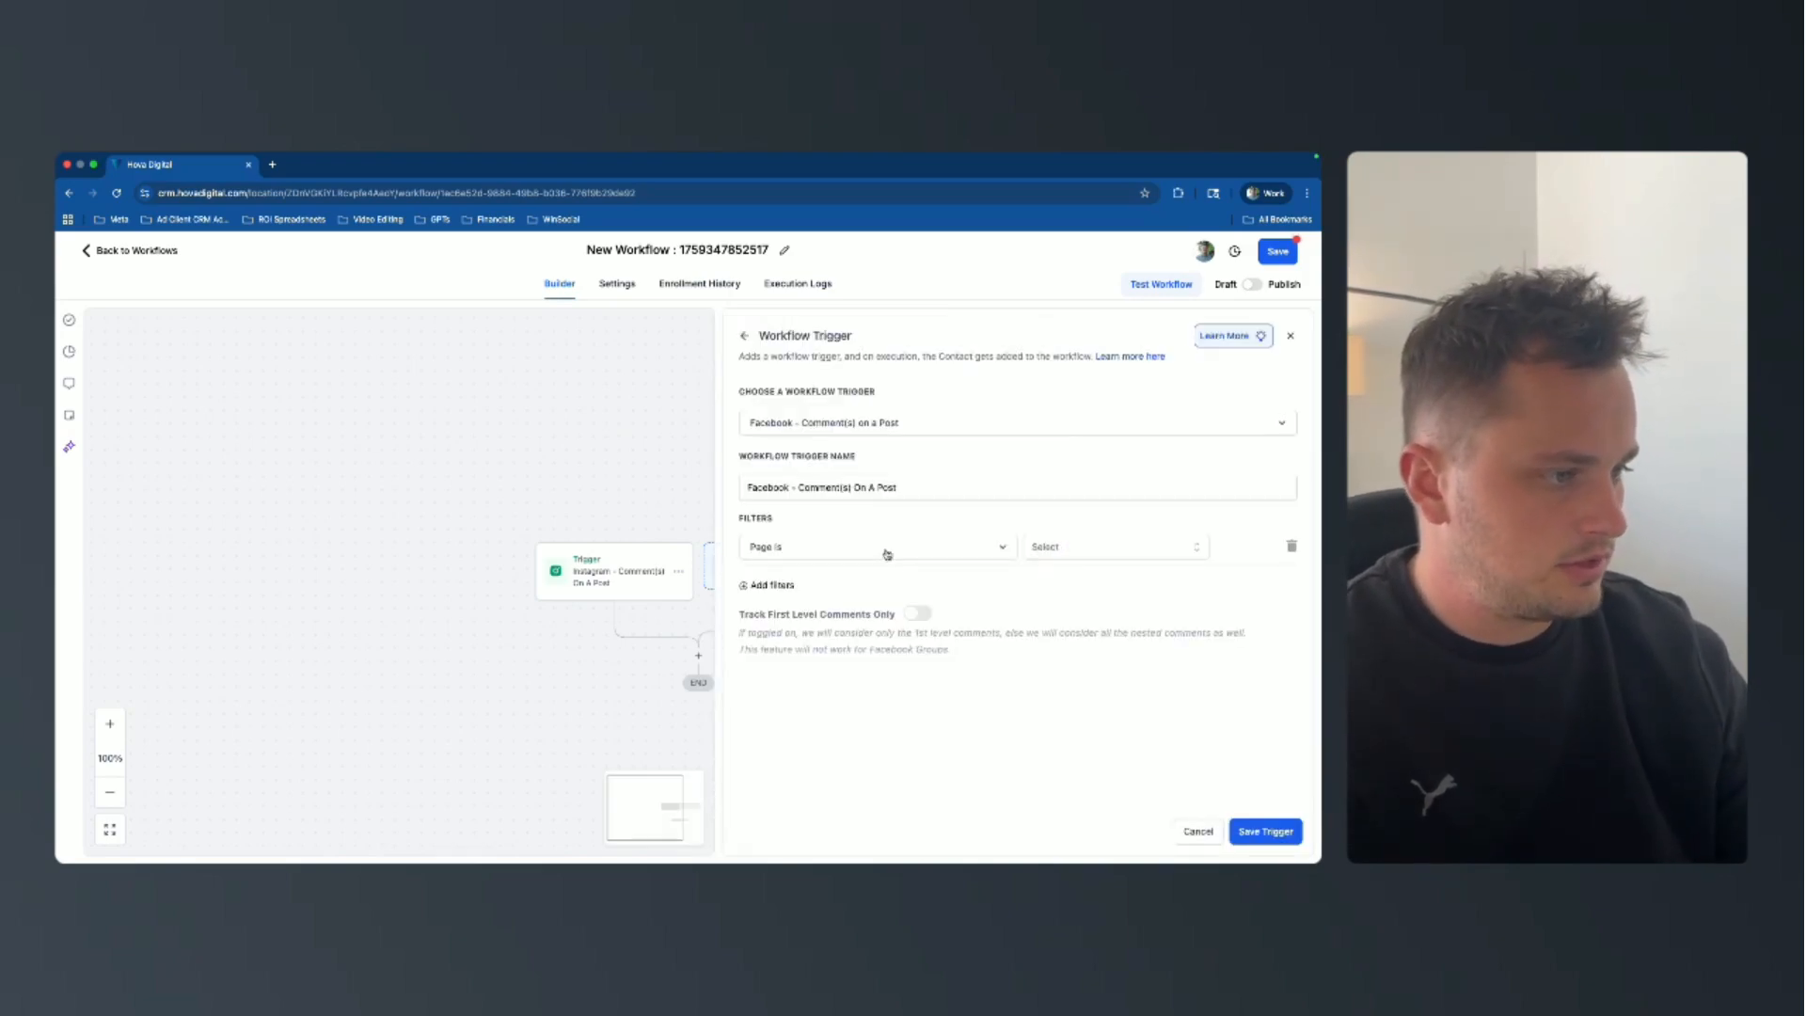
click(1041, 545)
click(1052, 607)
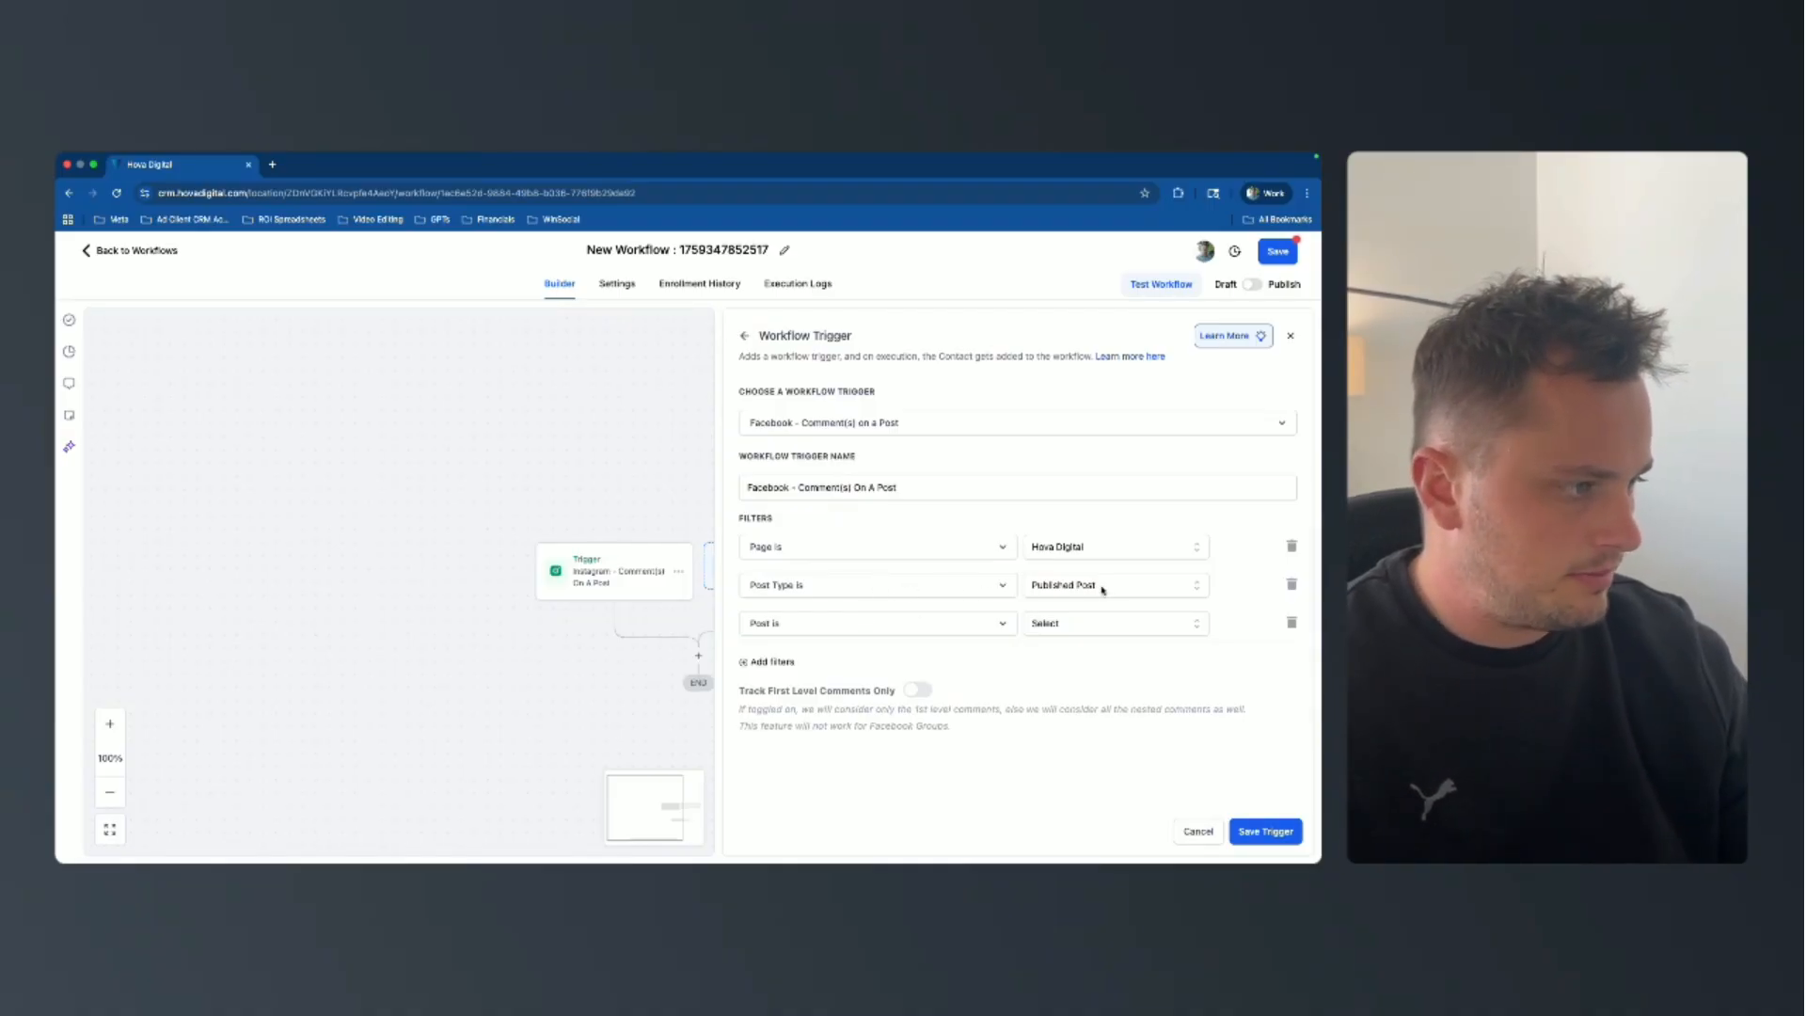
Change the Facebook trigger's third filter to Contains Phrase with the phrases "Prequal", "PREQUAL", "prequal" and "PreQual".
click(954, 625)
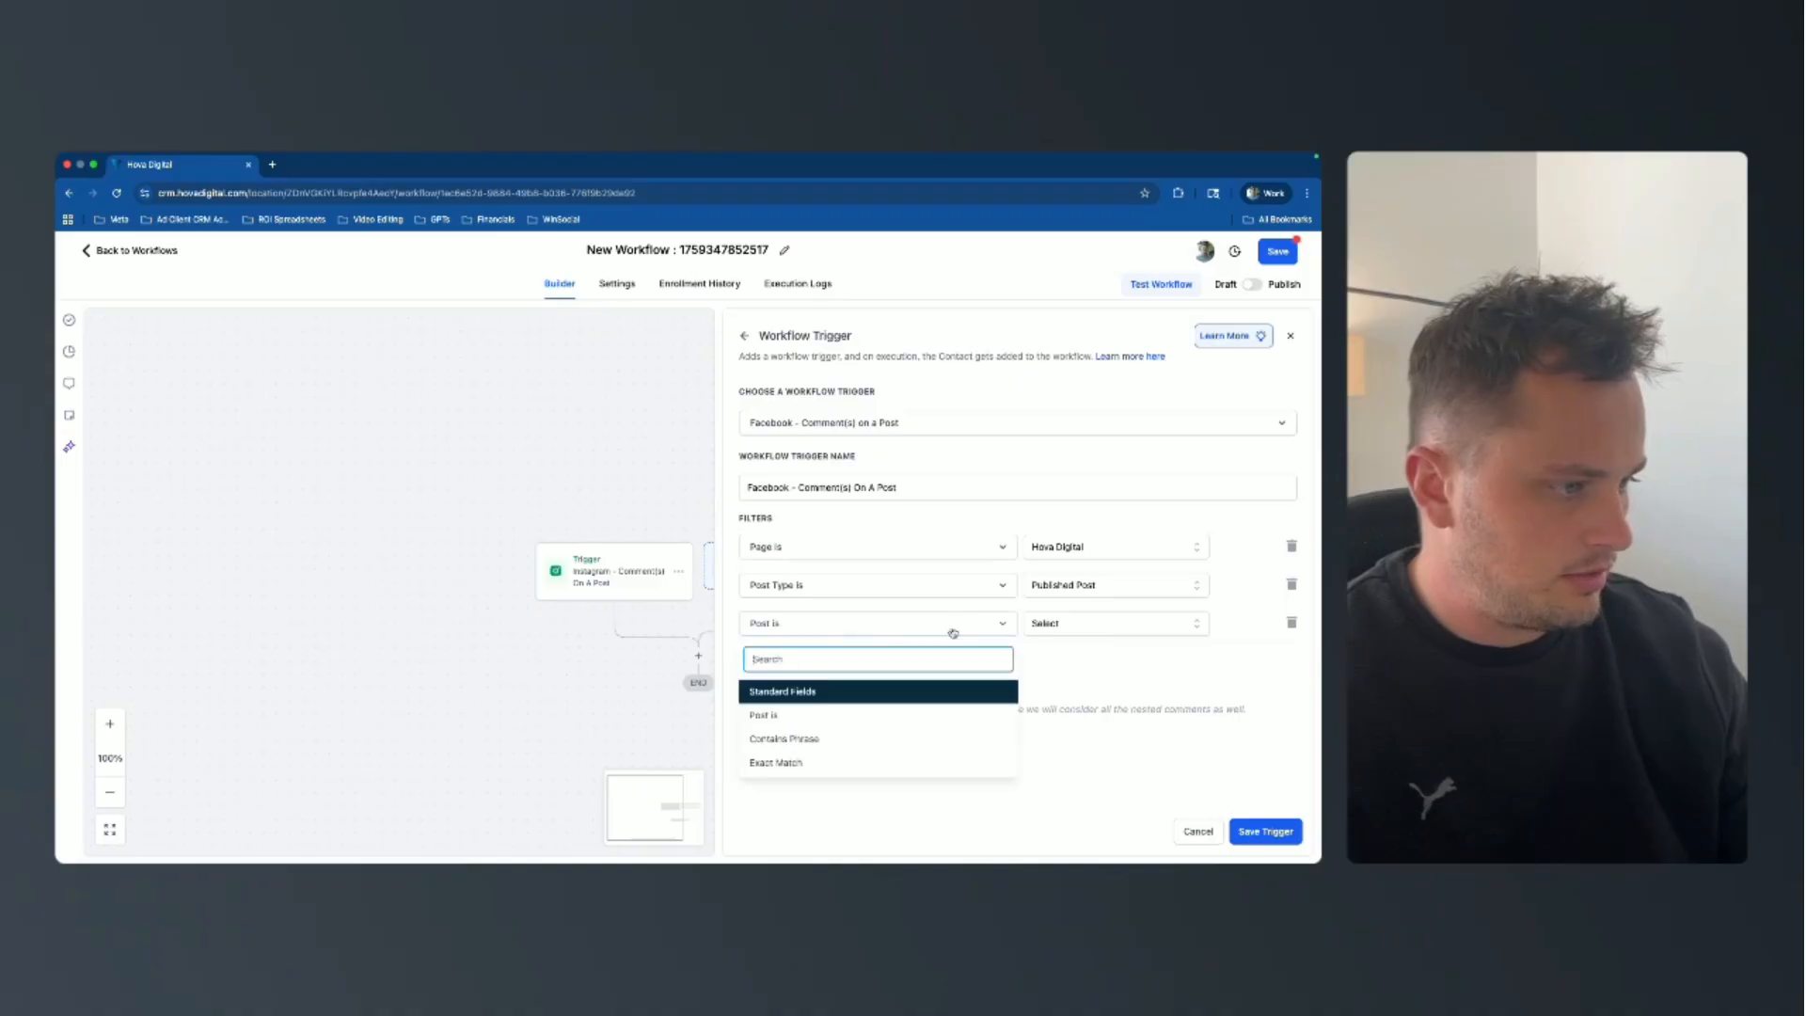
click(784, 738)
click(1101, 624)
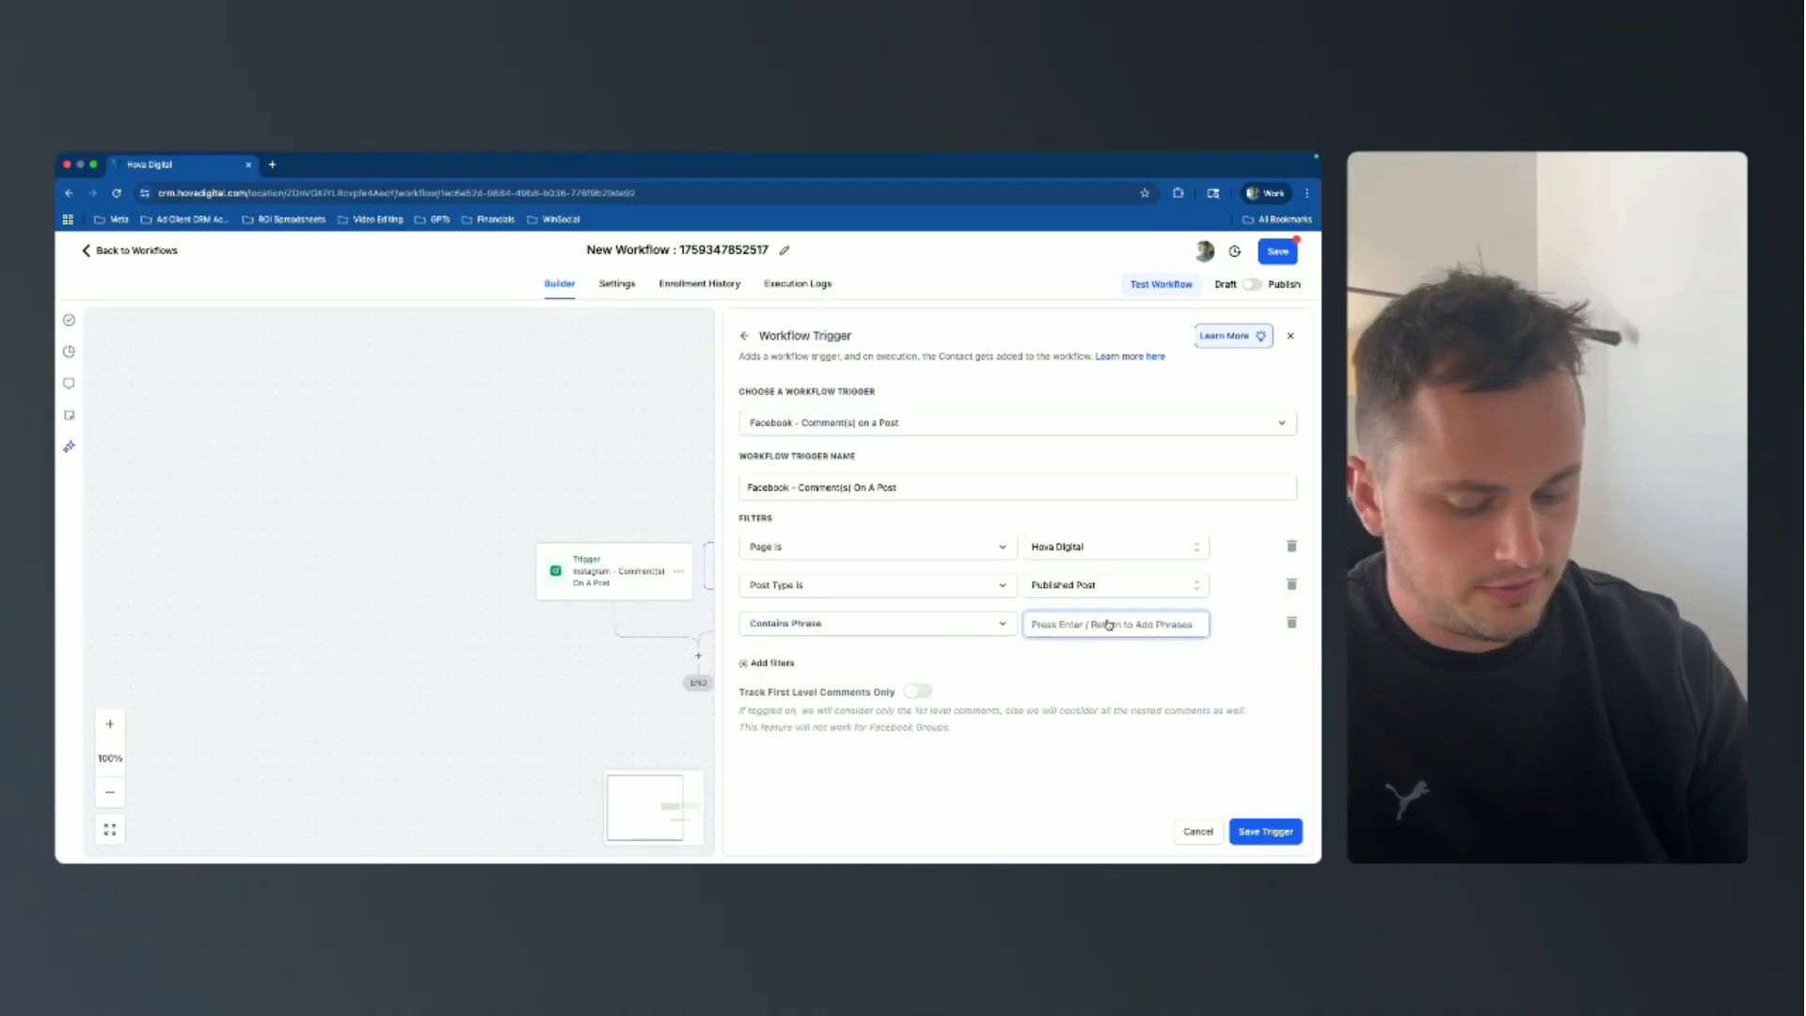
text(pre)
key(BackSpace)
key(BackSpace)
key(BackSpace)
text(Prequal)
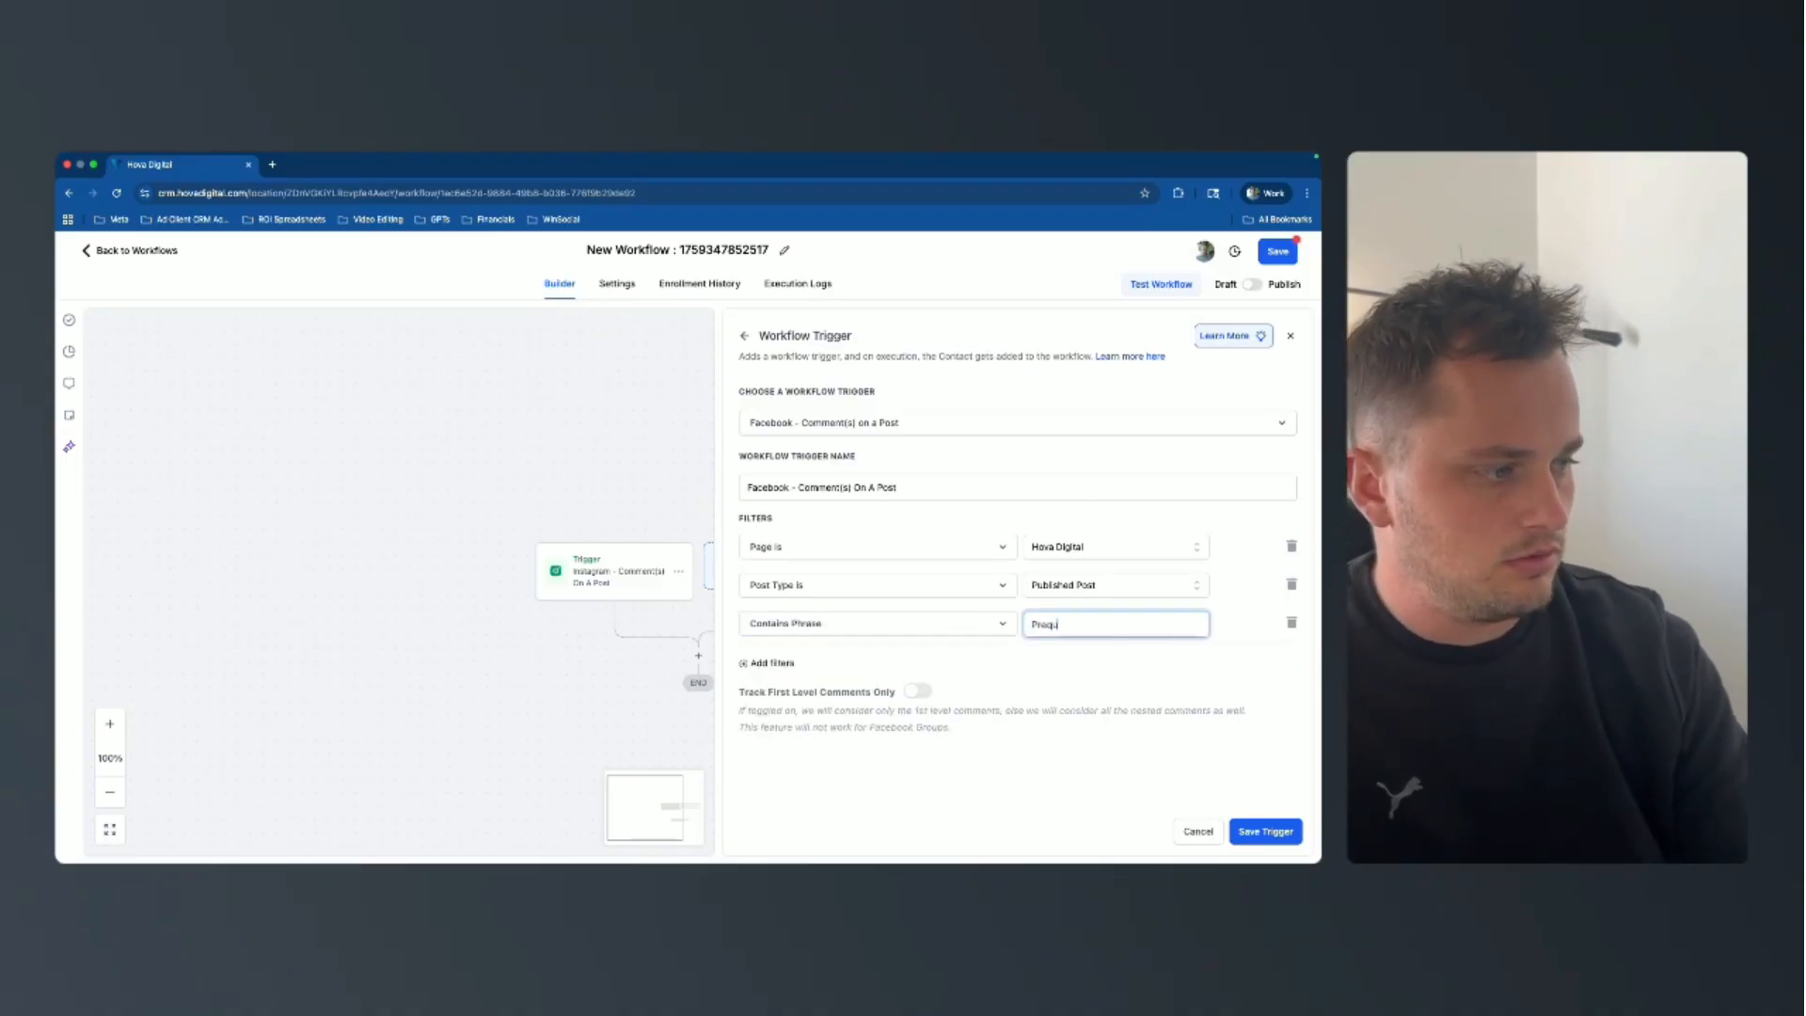
key(Return)
text(PREQUAL)
key(Return)
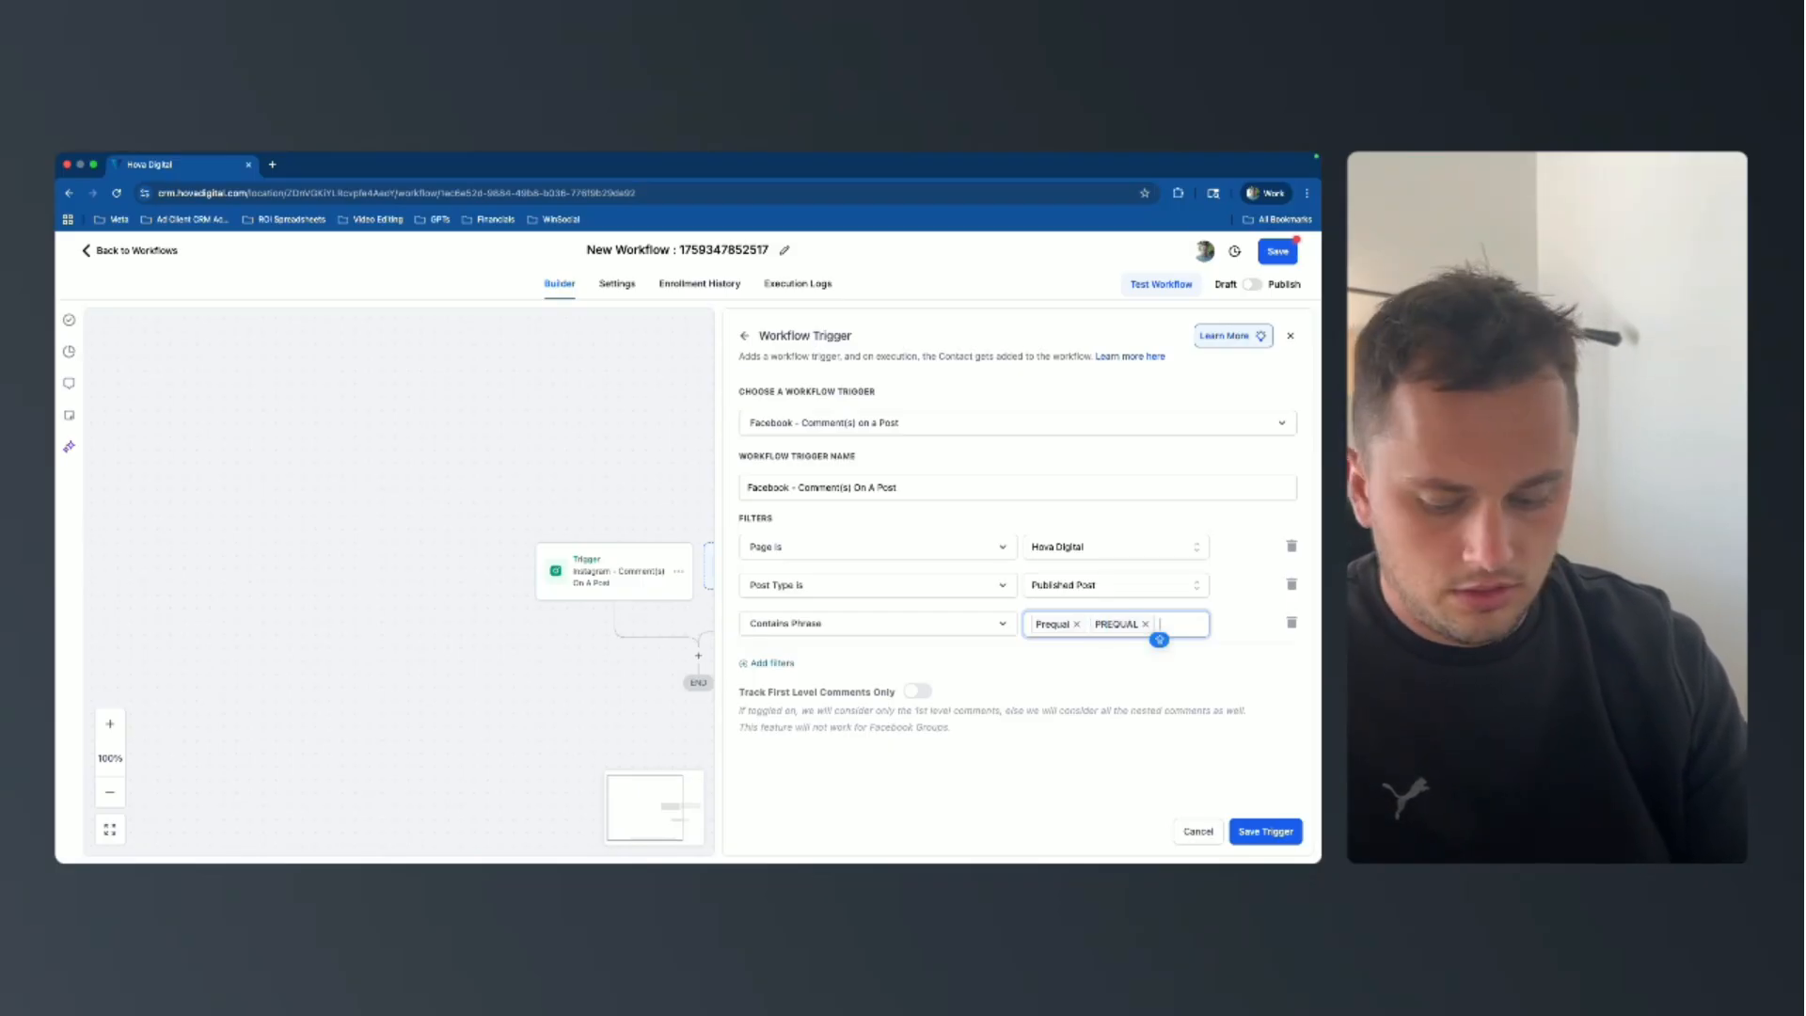
key(Caps_Lock)
text(prequal)
key(Return)
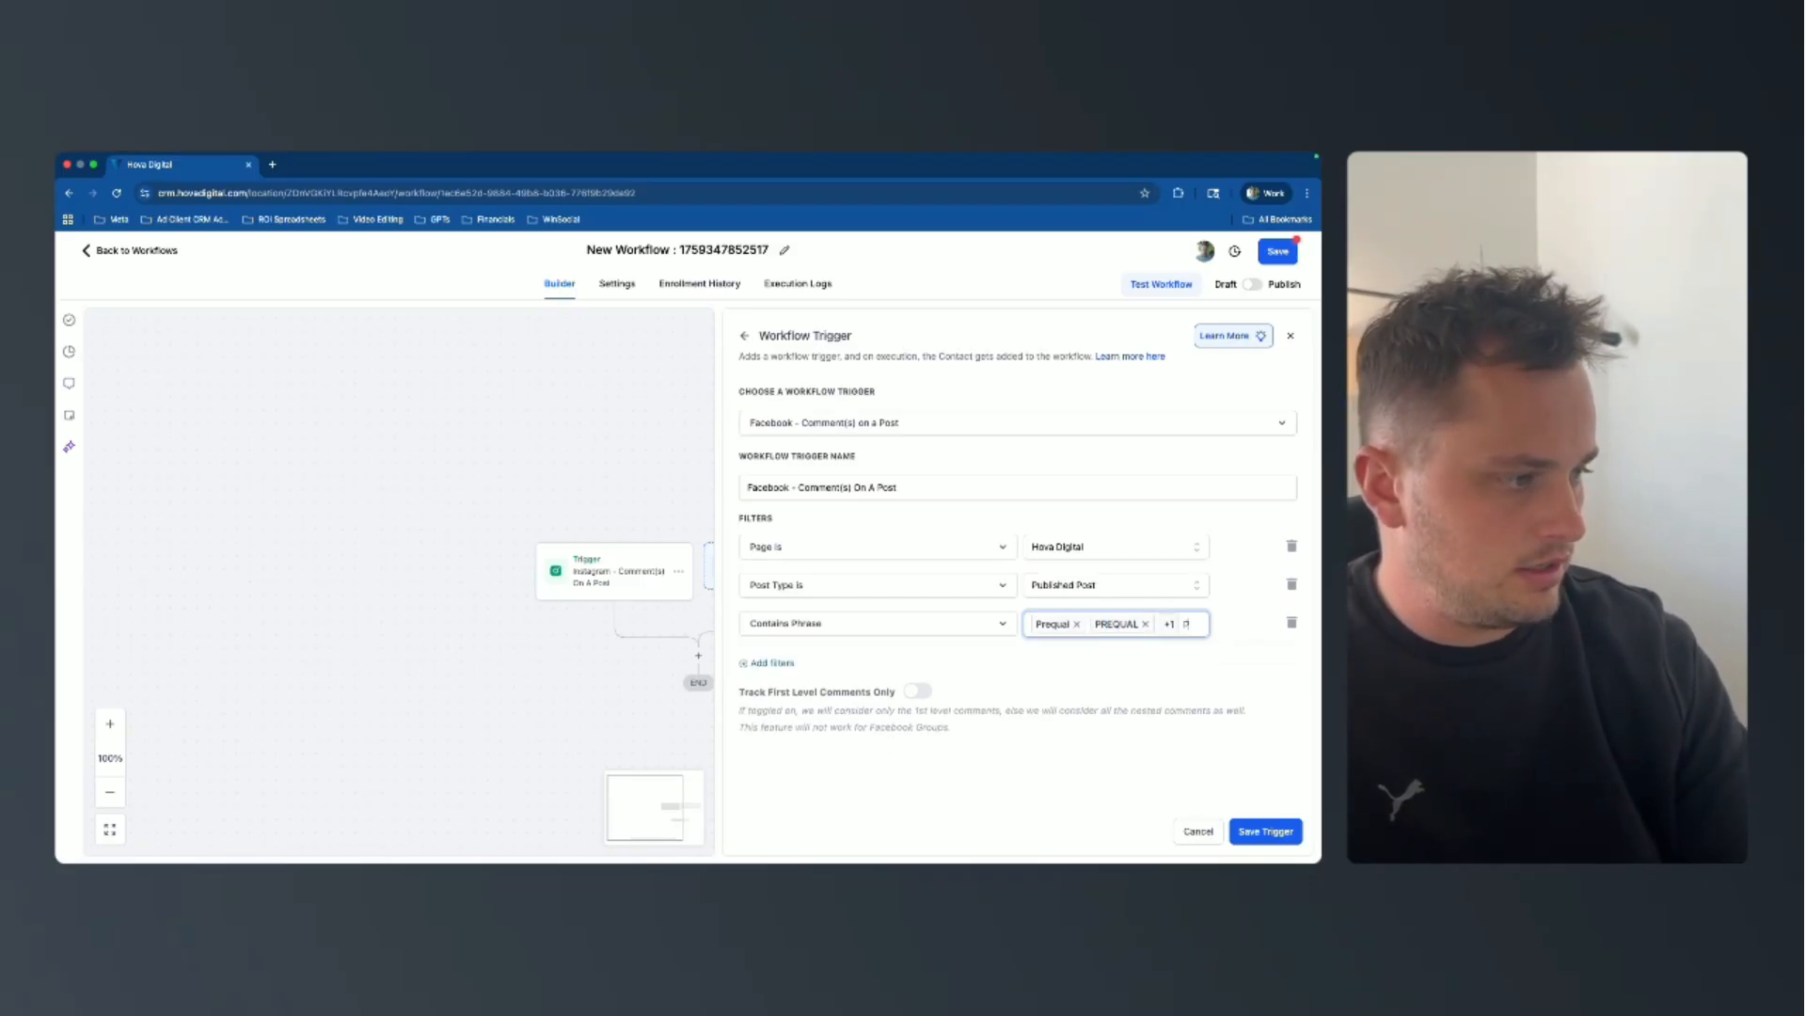
text(PreQual)
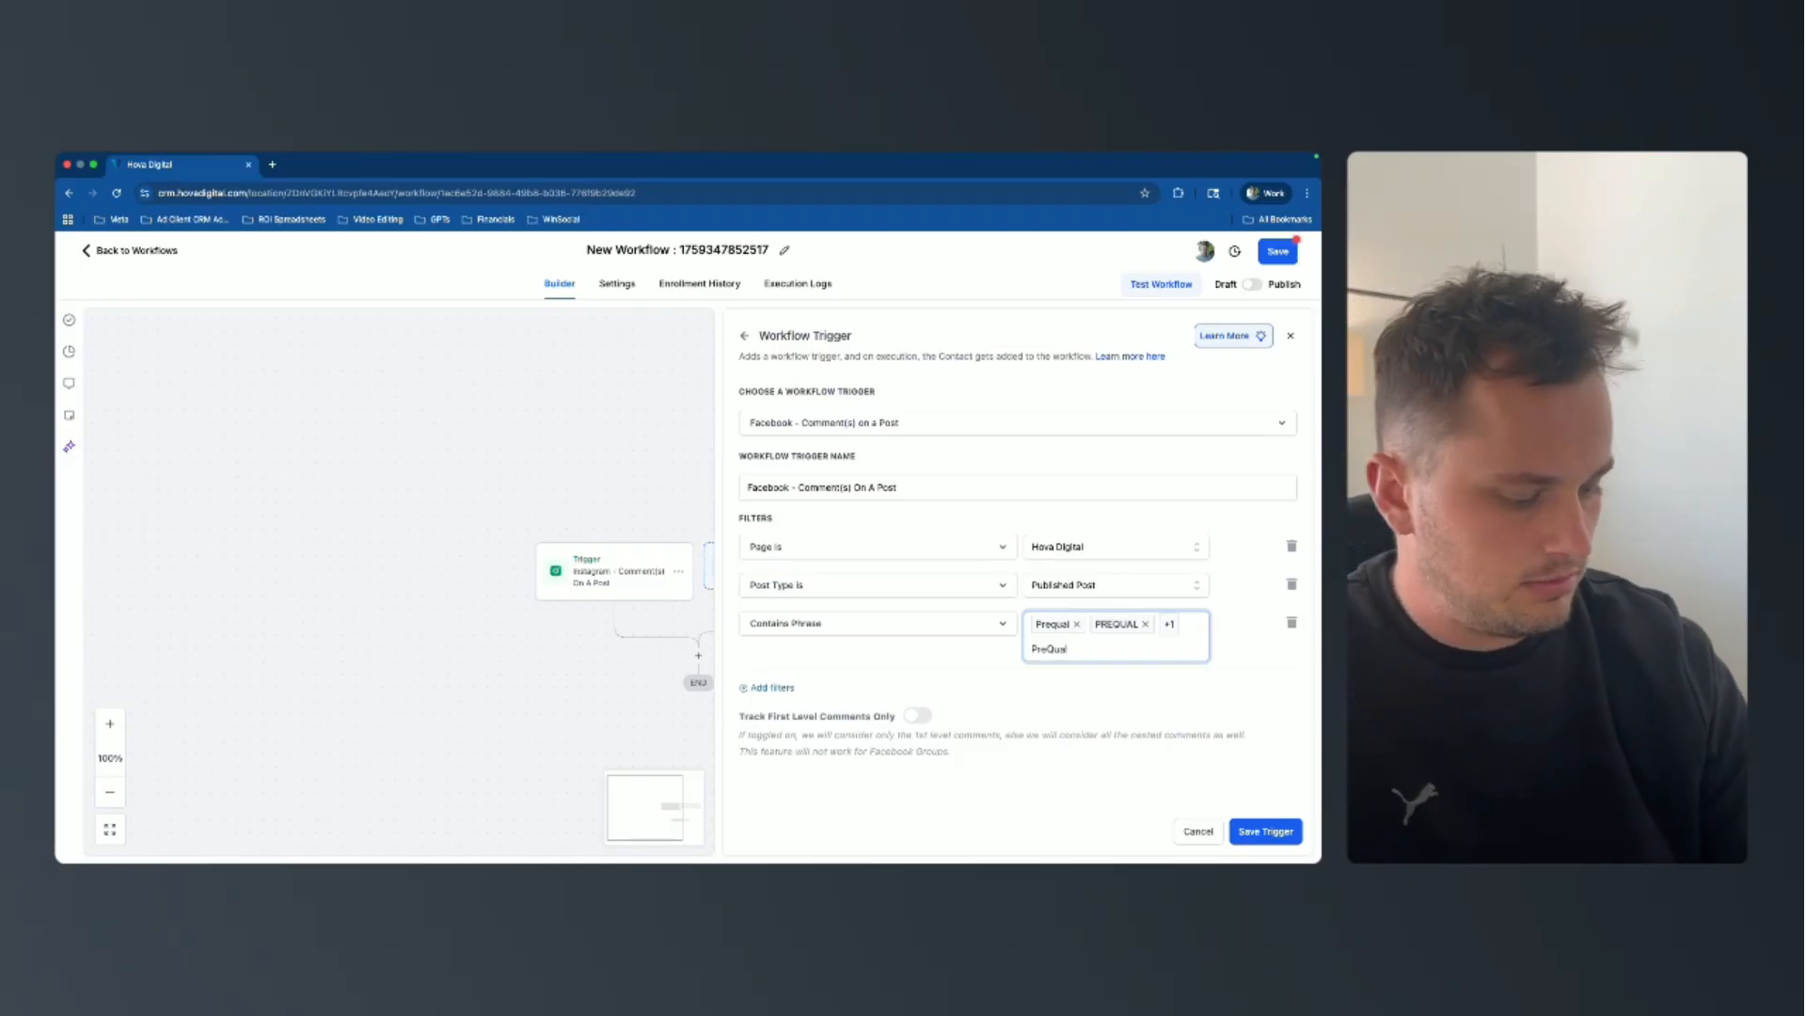
key(Return)
Restrict the Facebook trigger to first level comments only and save it.
click(912, 692)
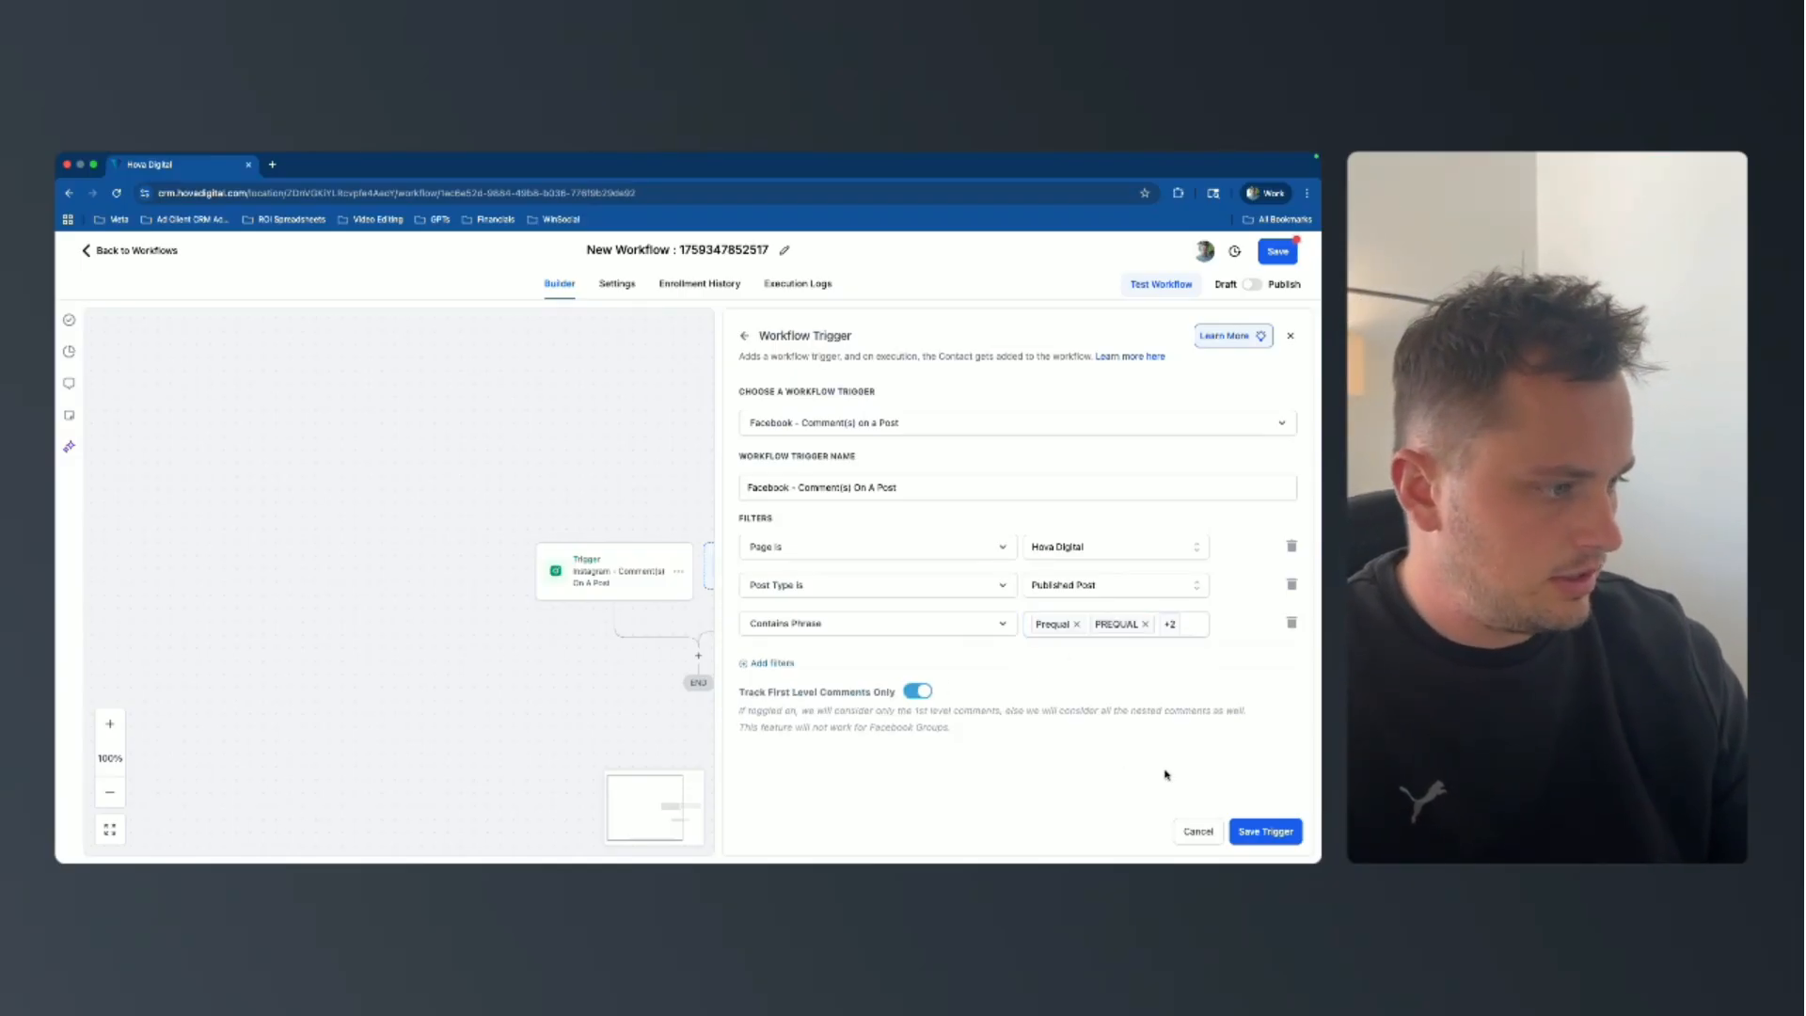
click(1263, 830)
key(super+Tab)
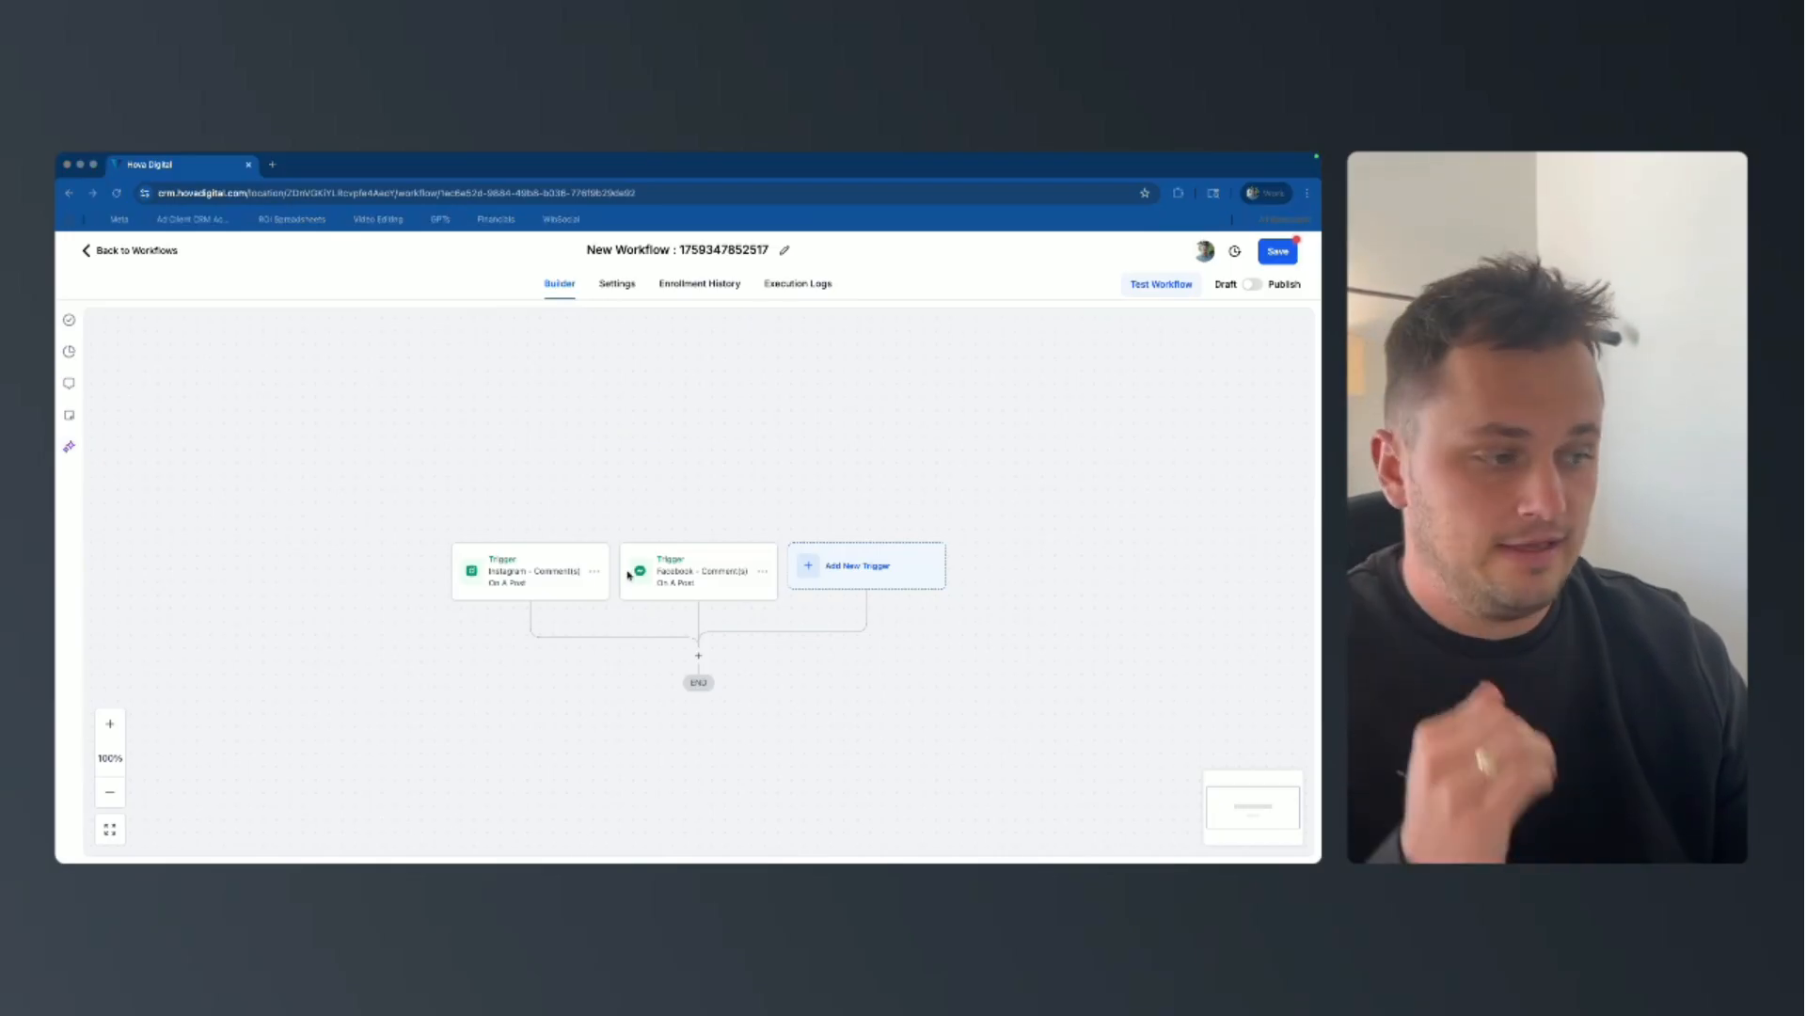
Add an if/else condition as the first action after the two comment triggers.
click(697, 656)
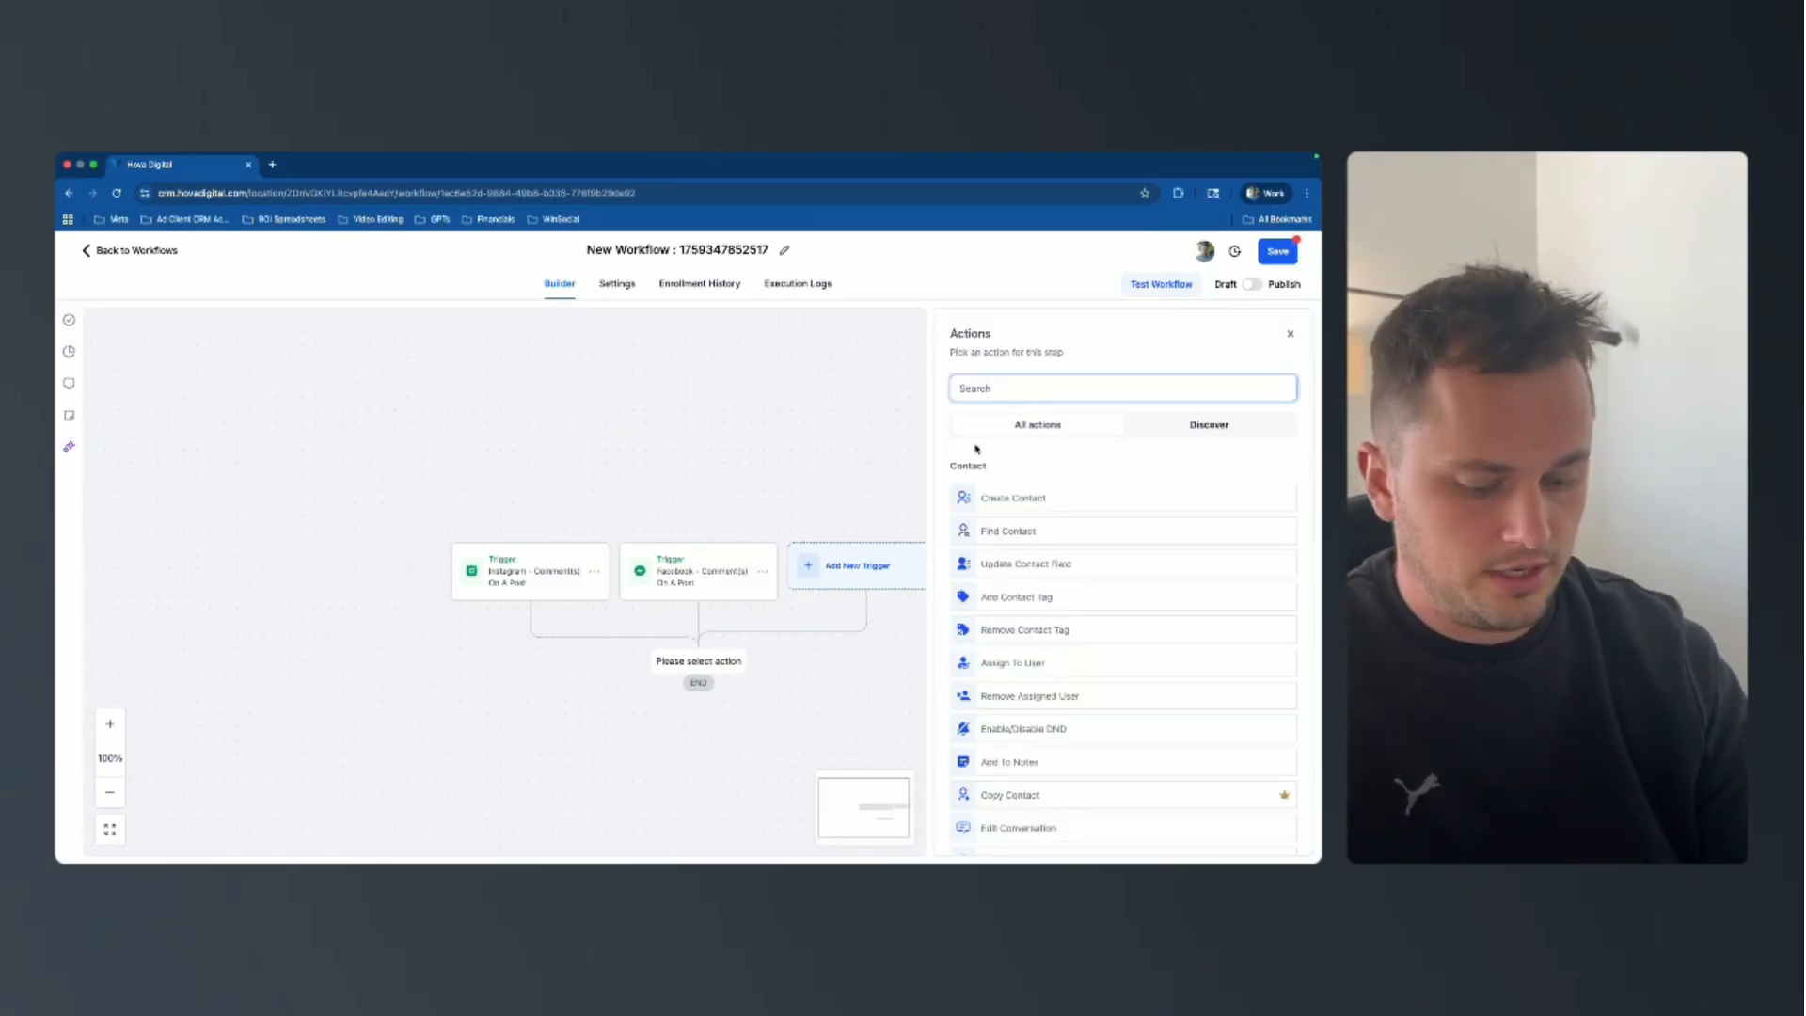
text(if)
click(985, 500)
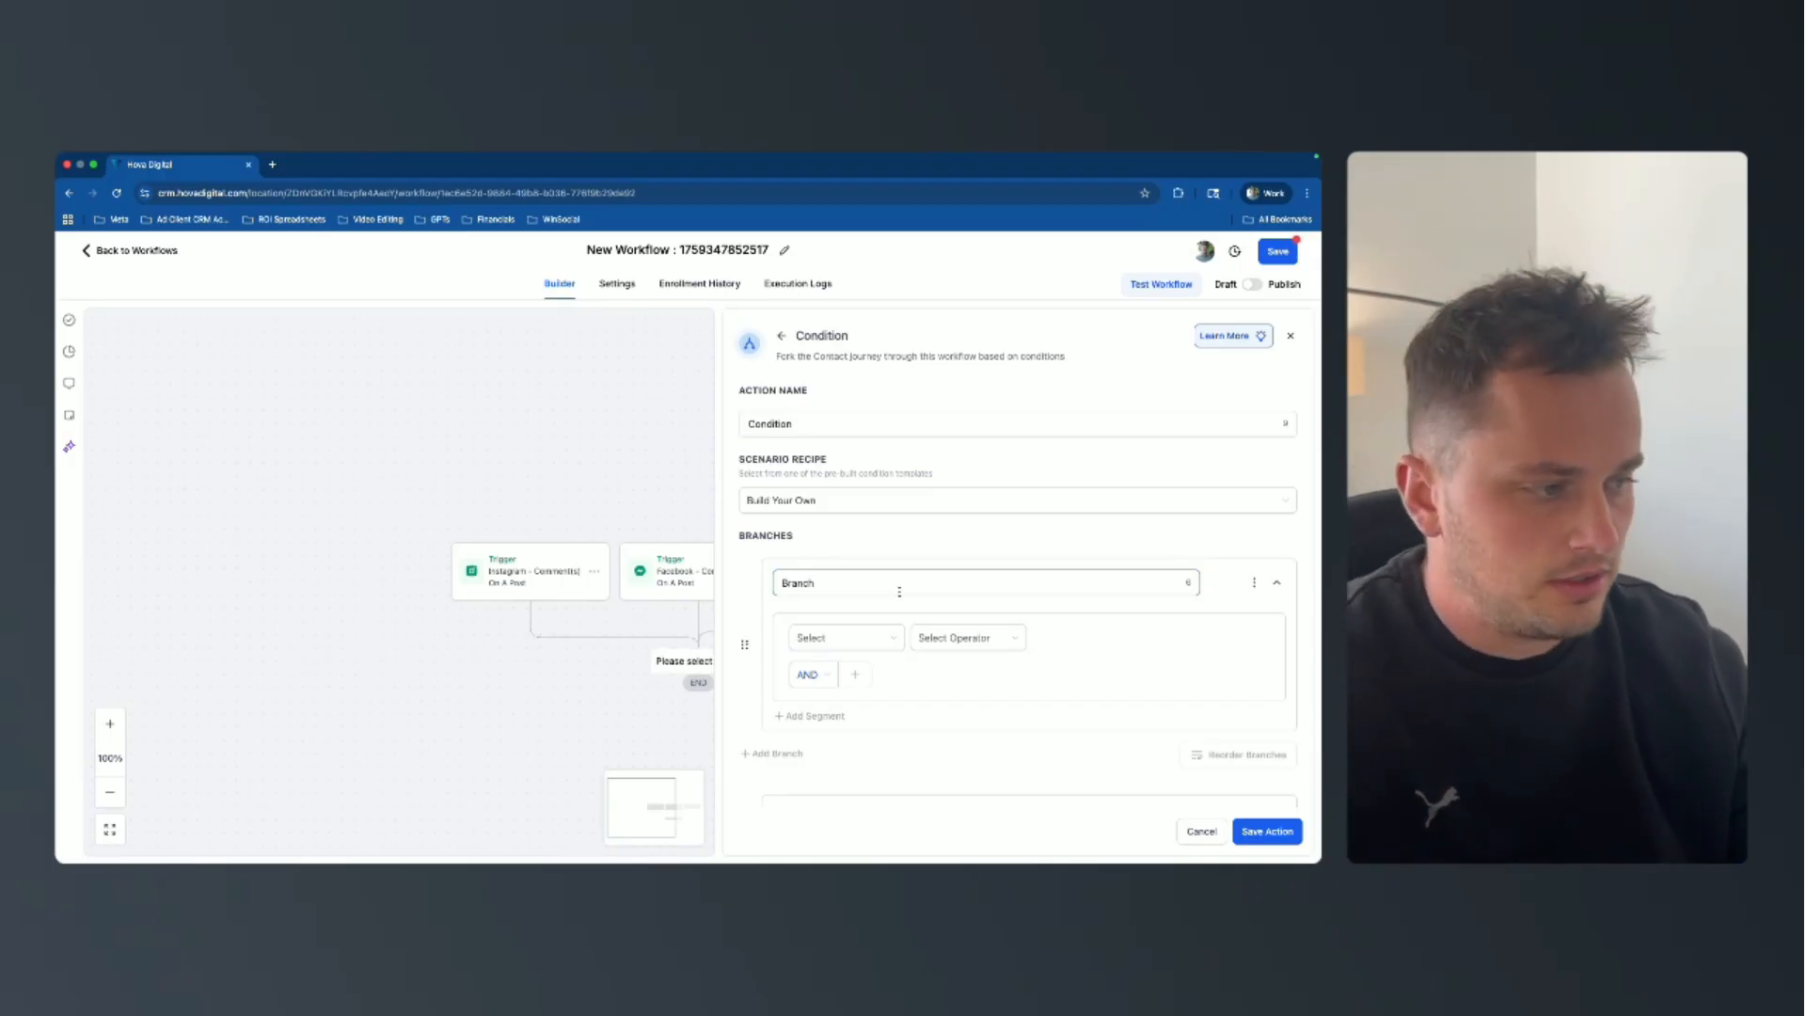
Name the condition's first branch "Commented on Instagram".
drag(887, 590, 688, 592)
text(Insta)
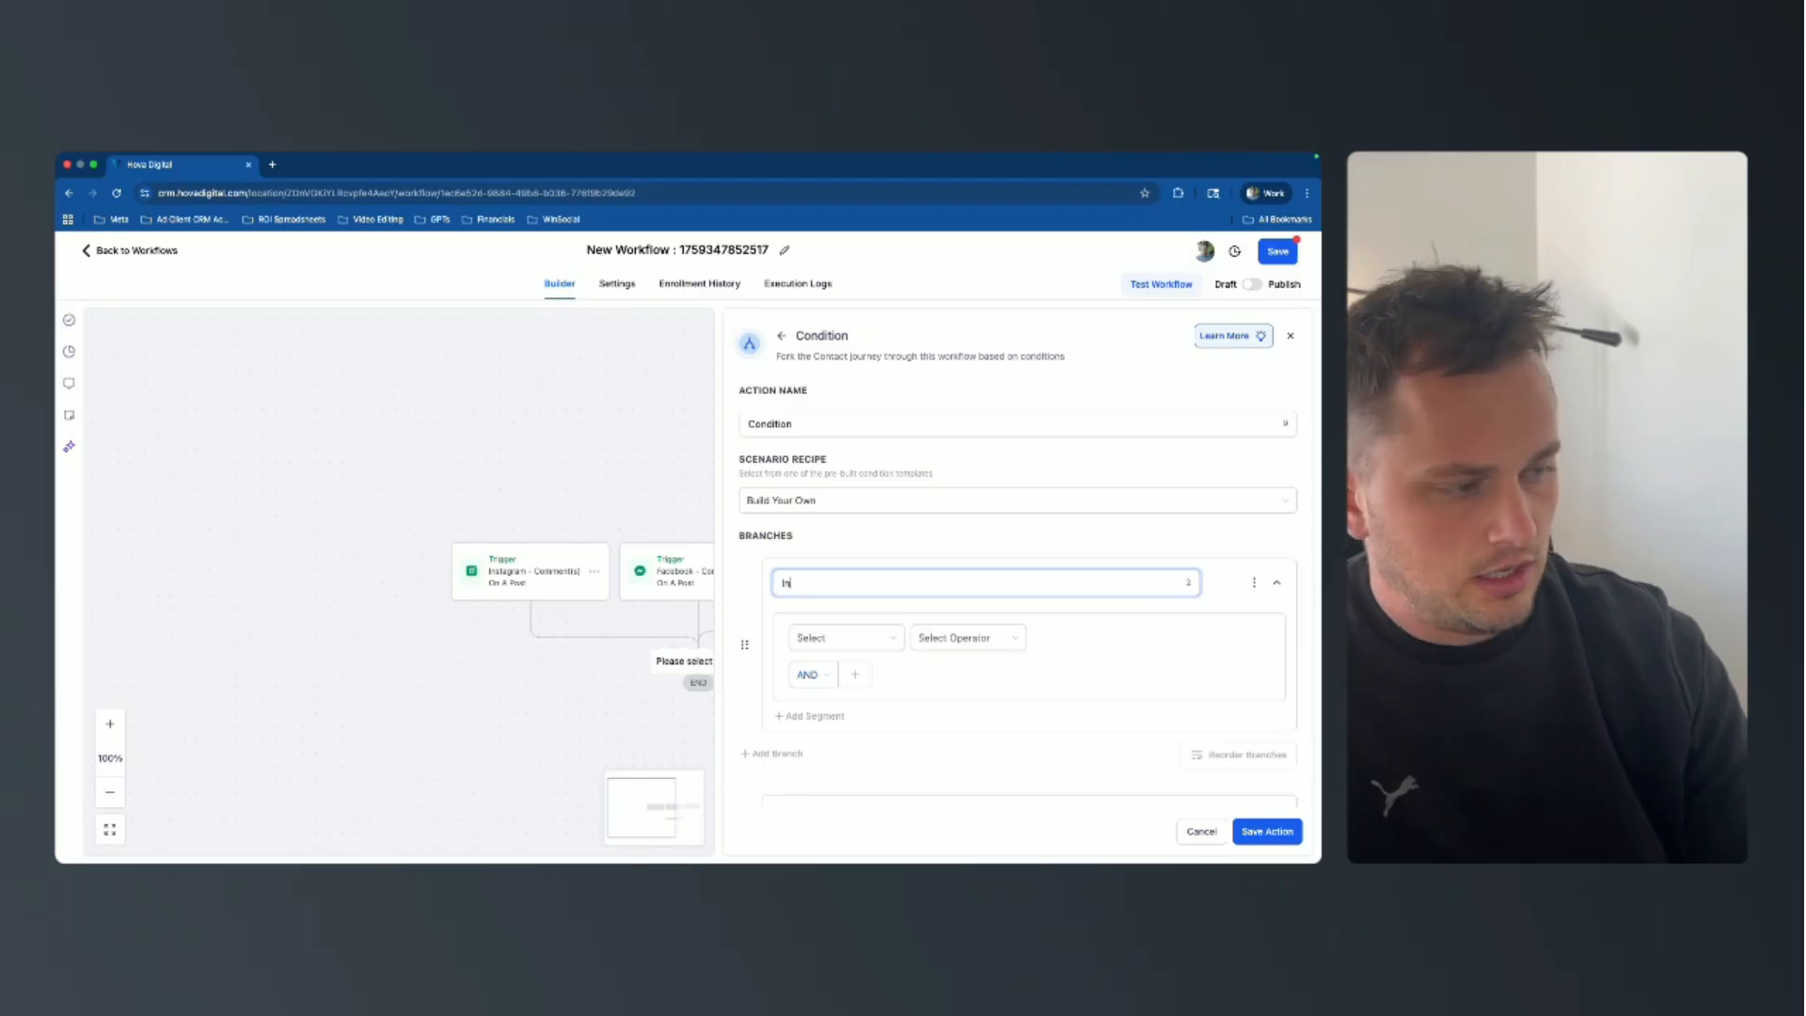
key(BackSpace)
key(BackSpace)
key(BackSpace)
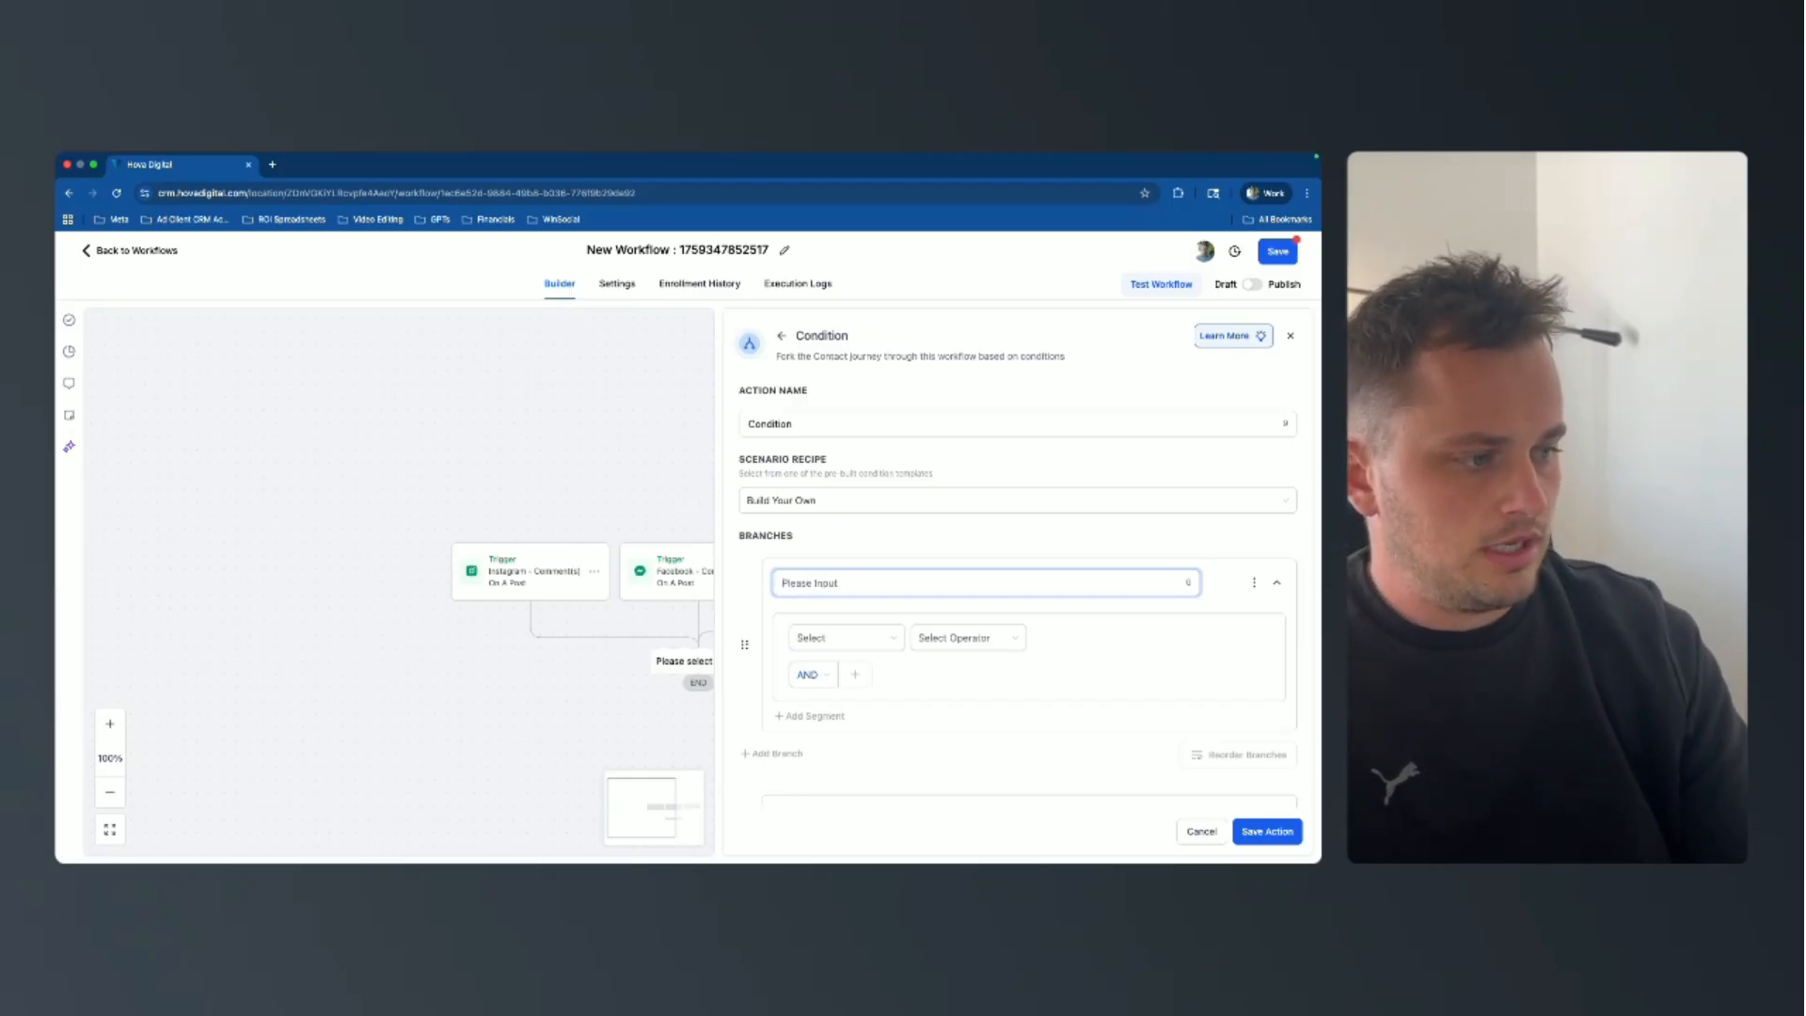
text(Sou)
key(BackSpace)
key(BackSpace)
key(BackSpace)
text(Commented on instagr)
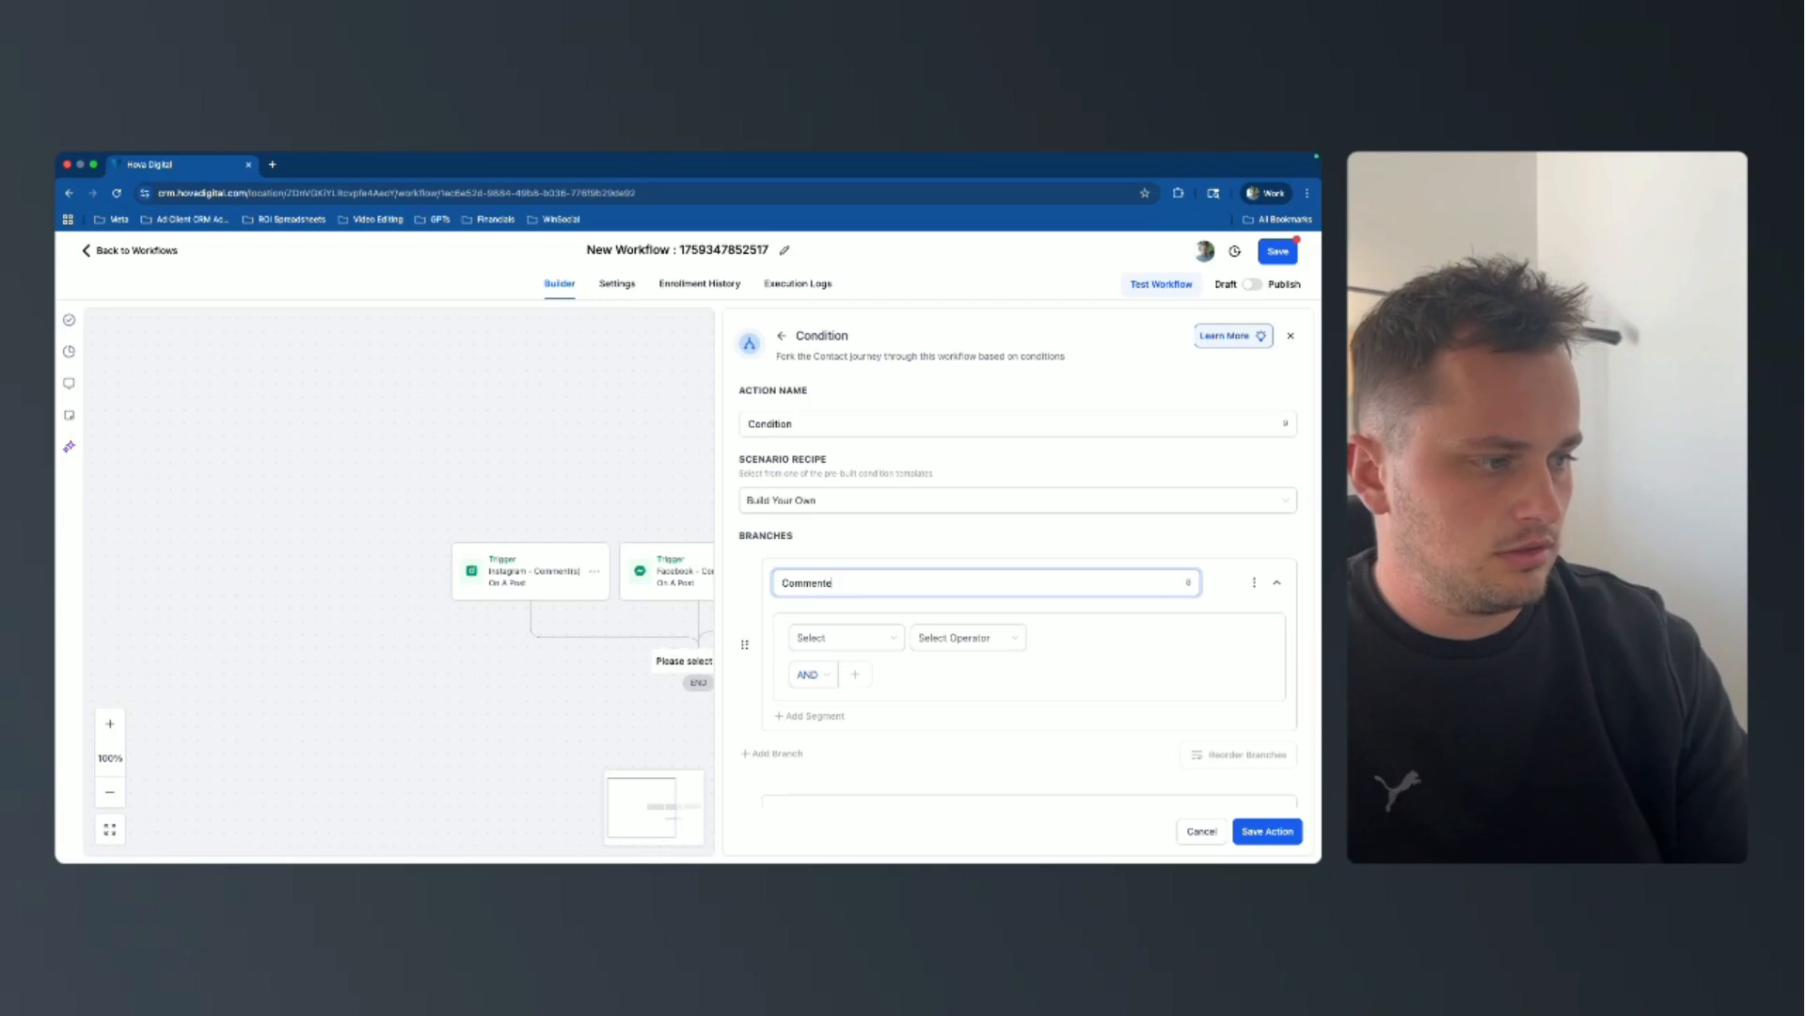
key(BackSpace)
key(BackSpace)
key(BackSpace)
key(BackSpace)
text(Instagram)
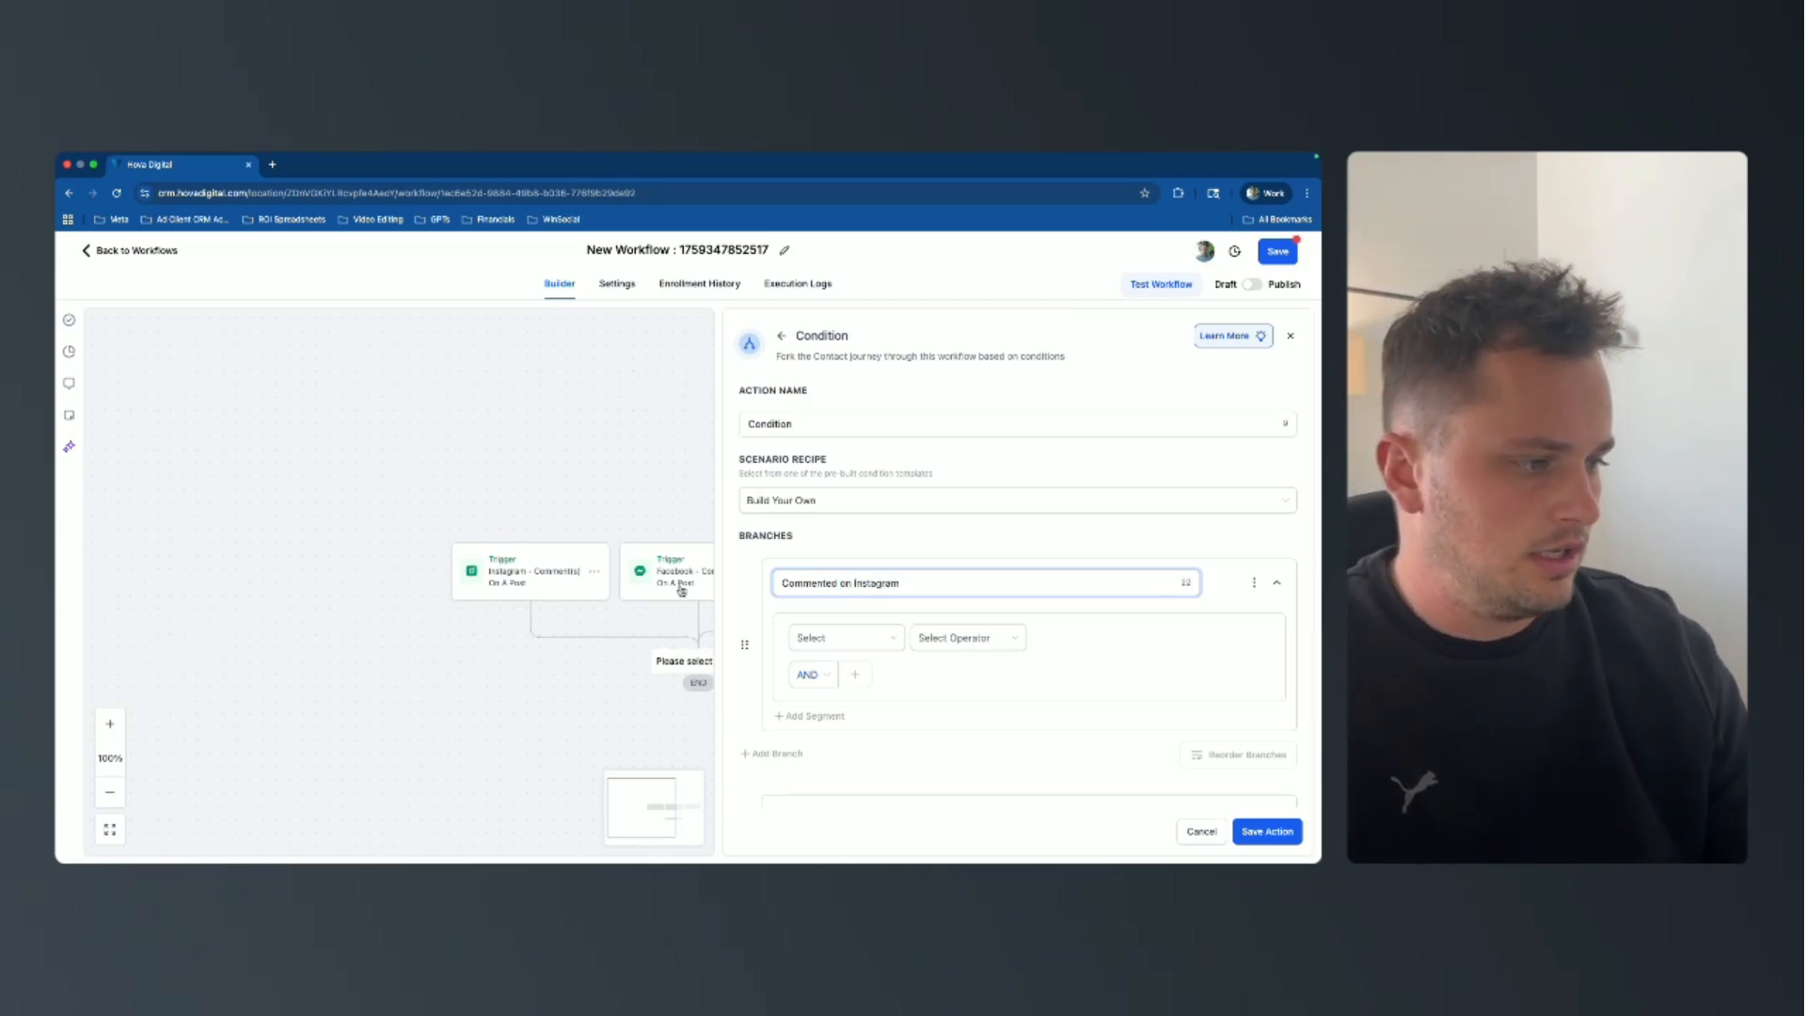
click(826, 632)
click(863, 792)
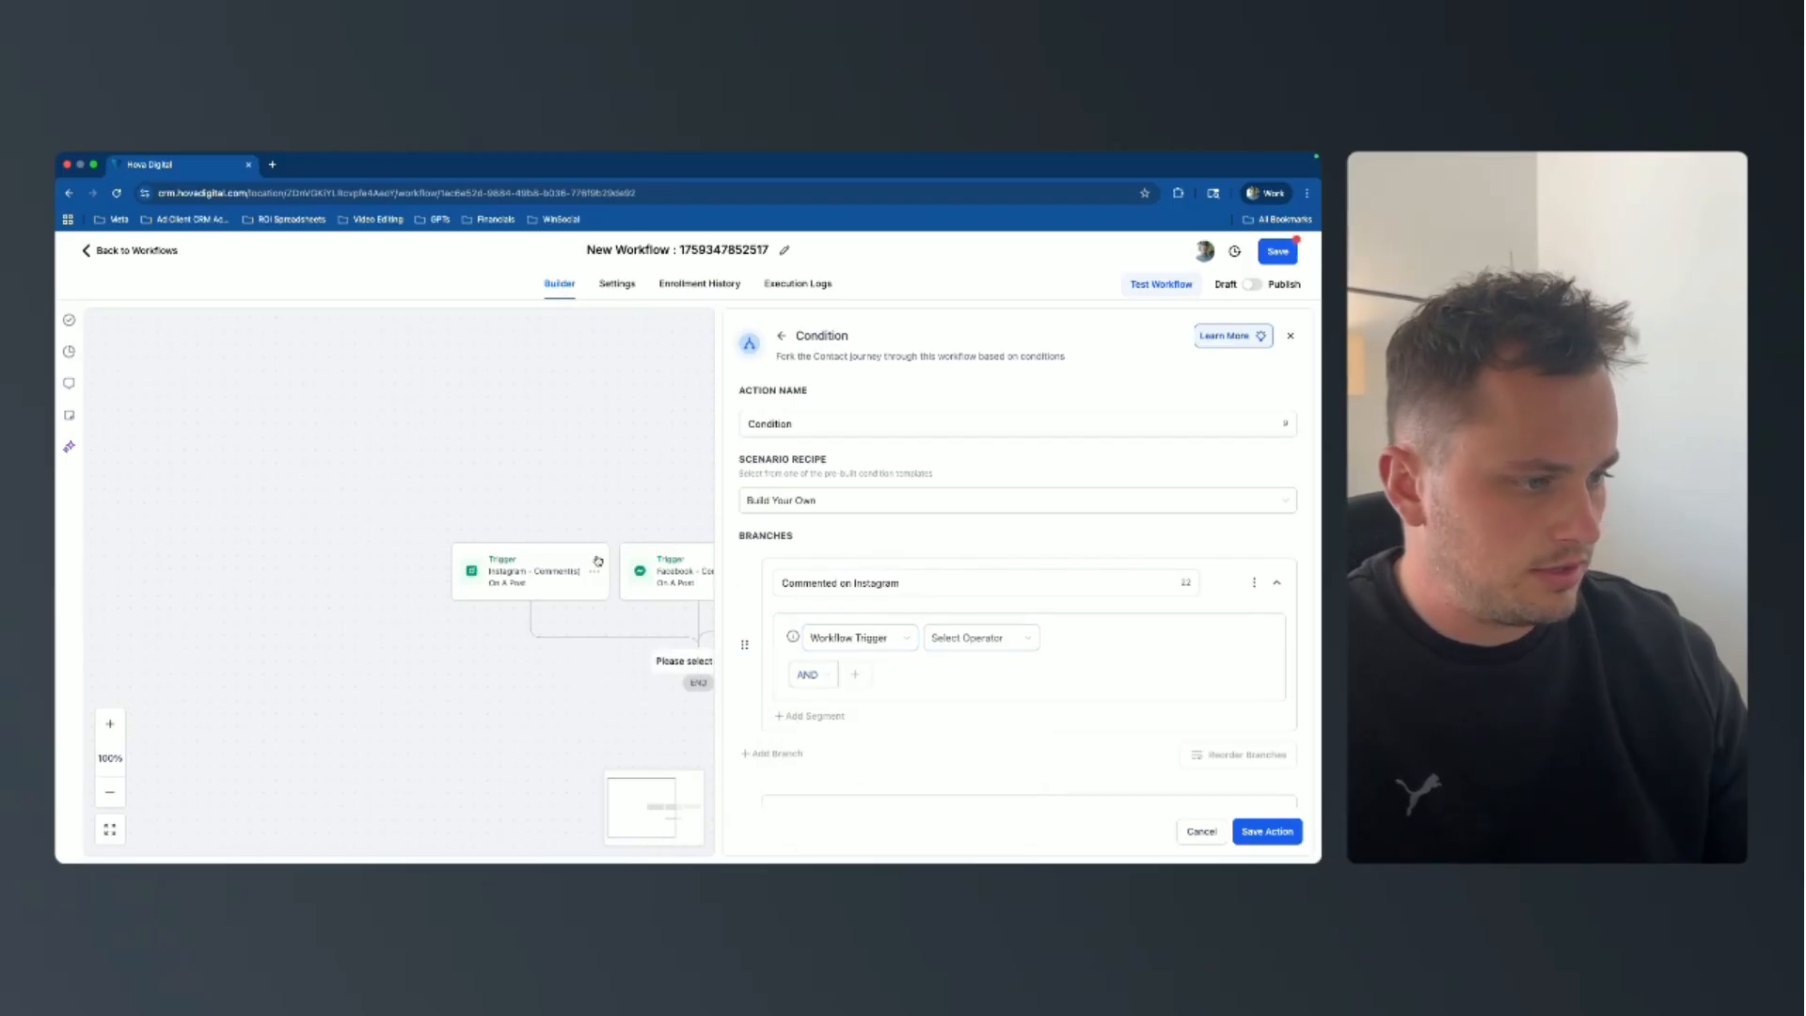
scroll(598, 561, right, 2)
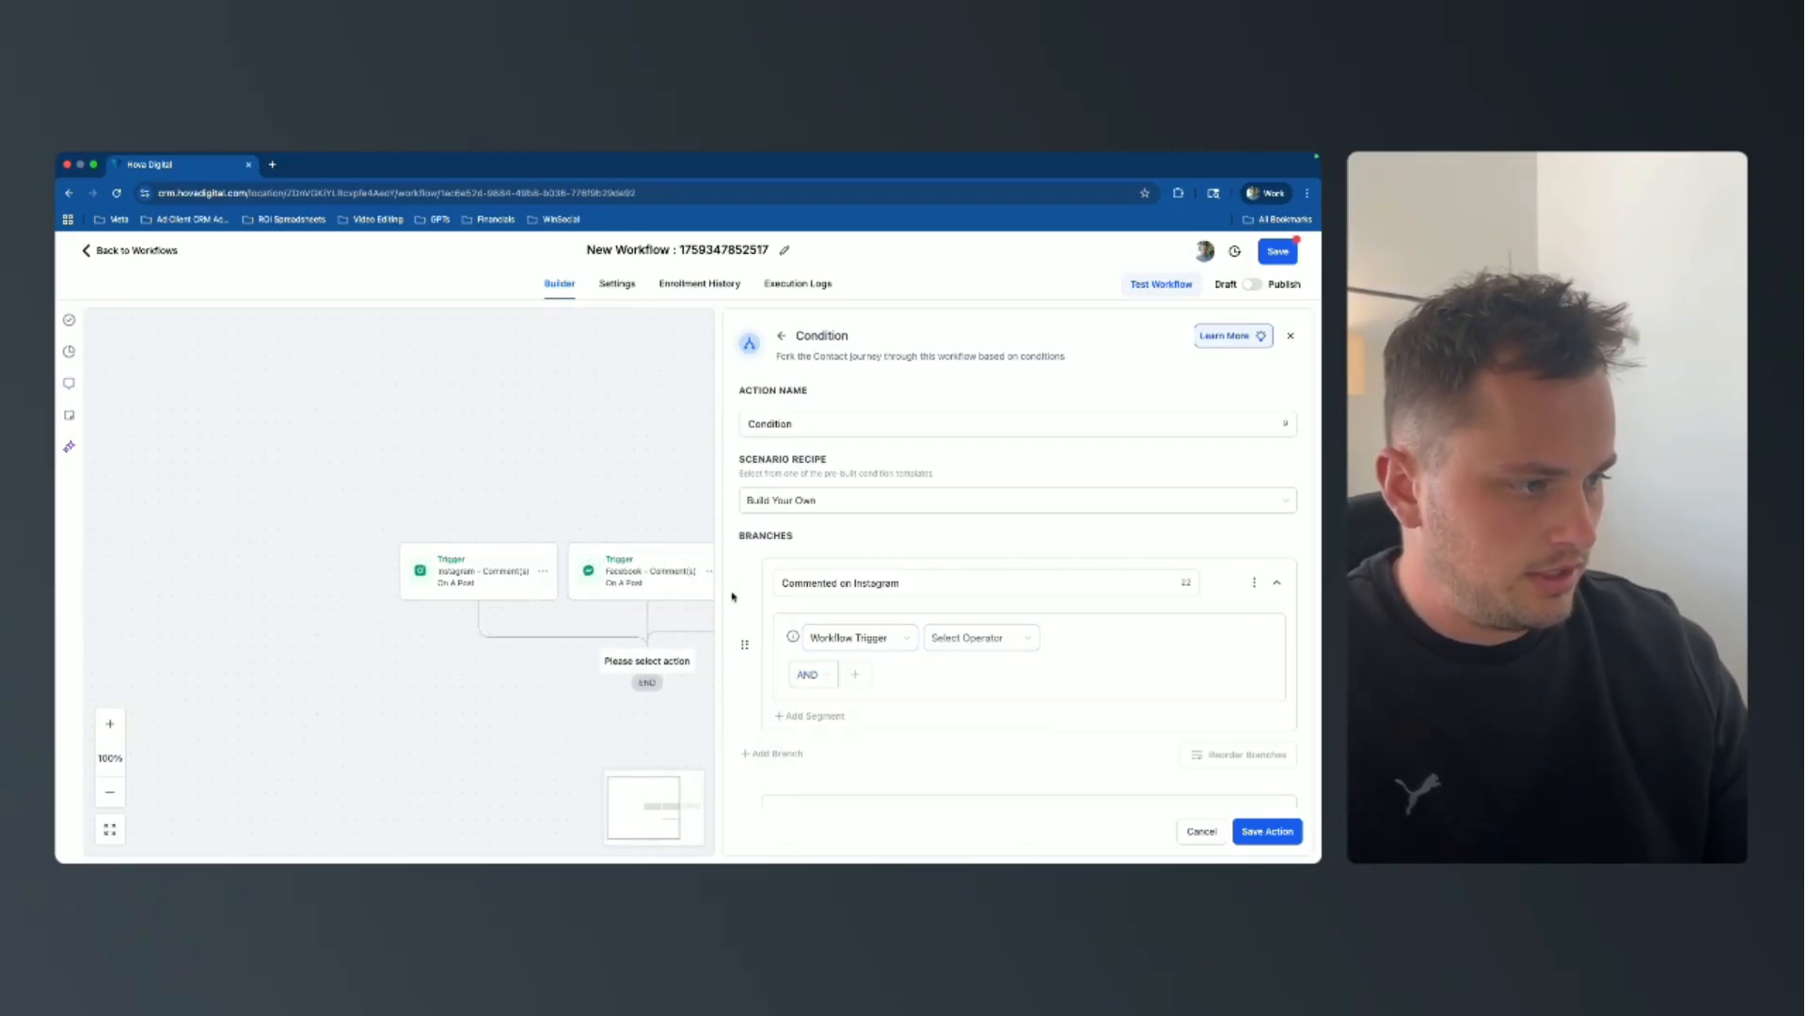
click(961, 639)
click(956, 663)
click(1095, 643)
click(1202, 831)
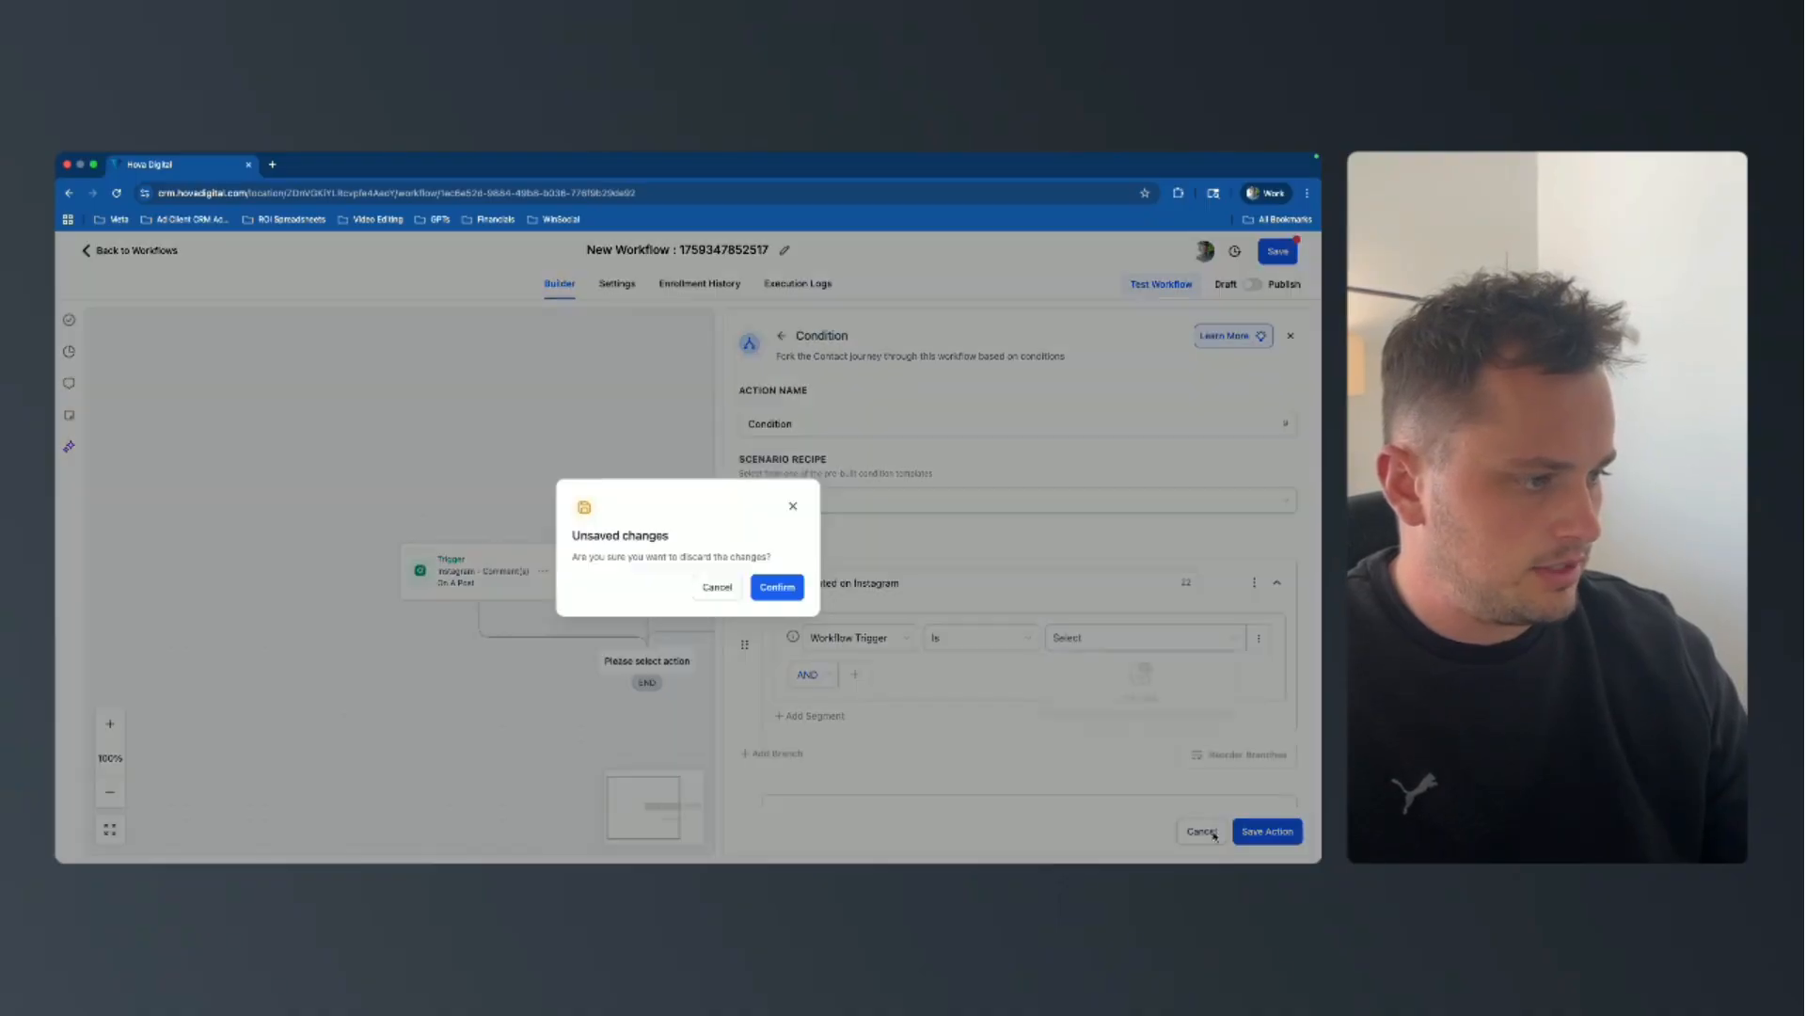
click(766, 590)
Save the workflow, then add a new if/else condition as the first action after the two comment triggers.
click(1277, 251)
click(647, 654)
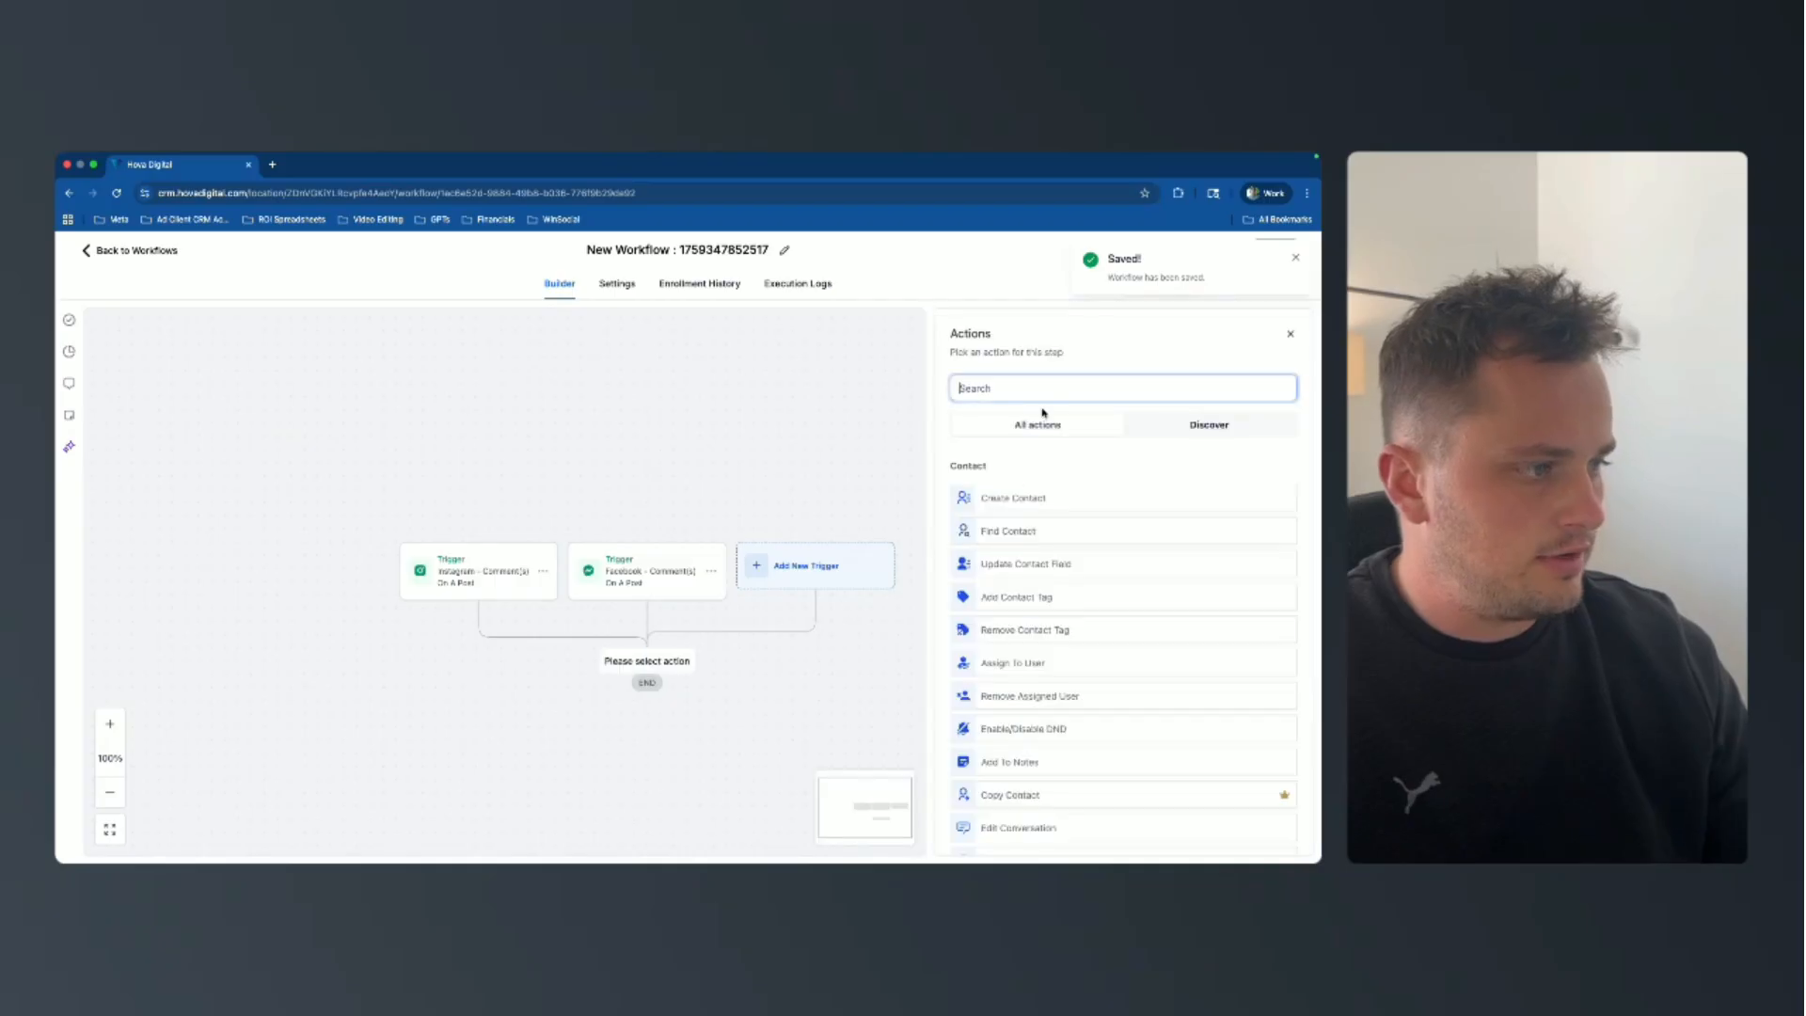
text(if)
click(983, 501)
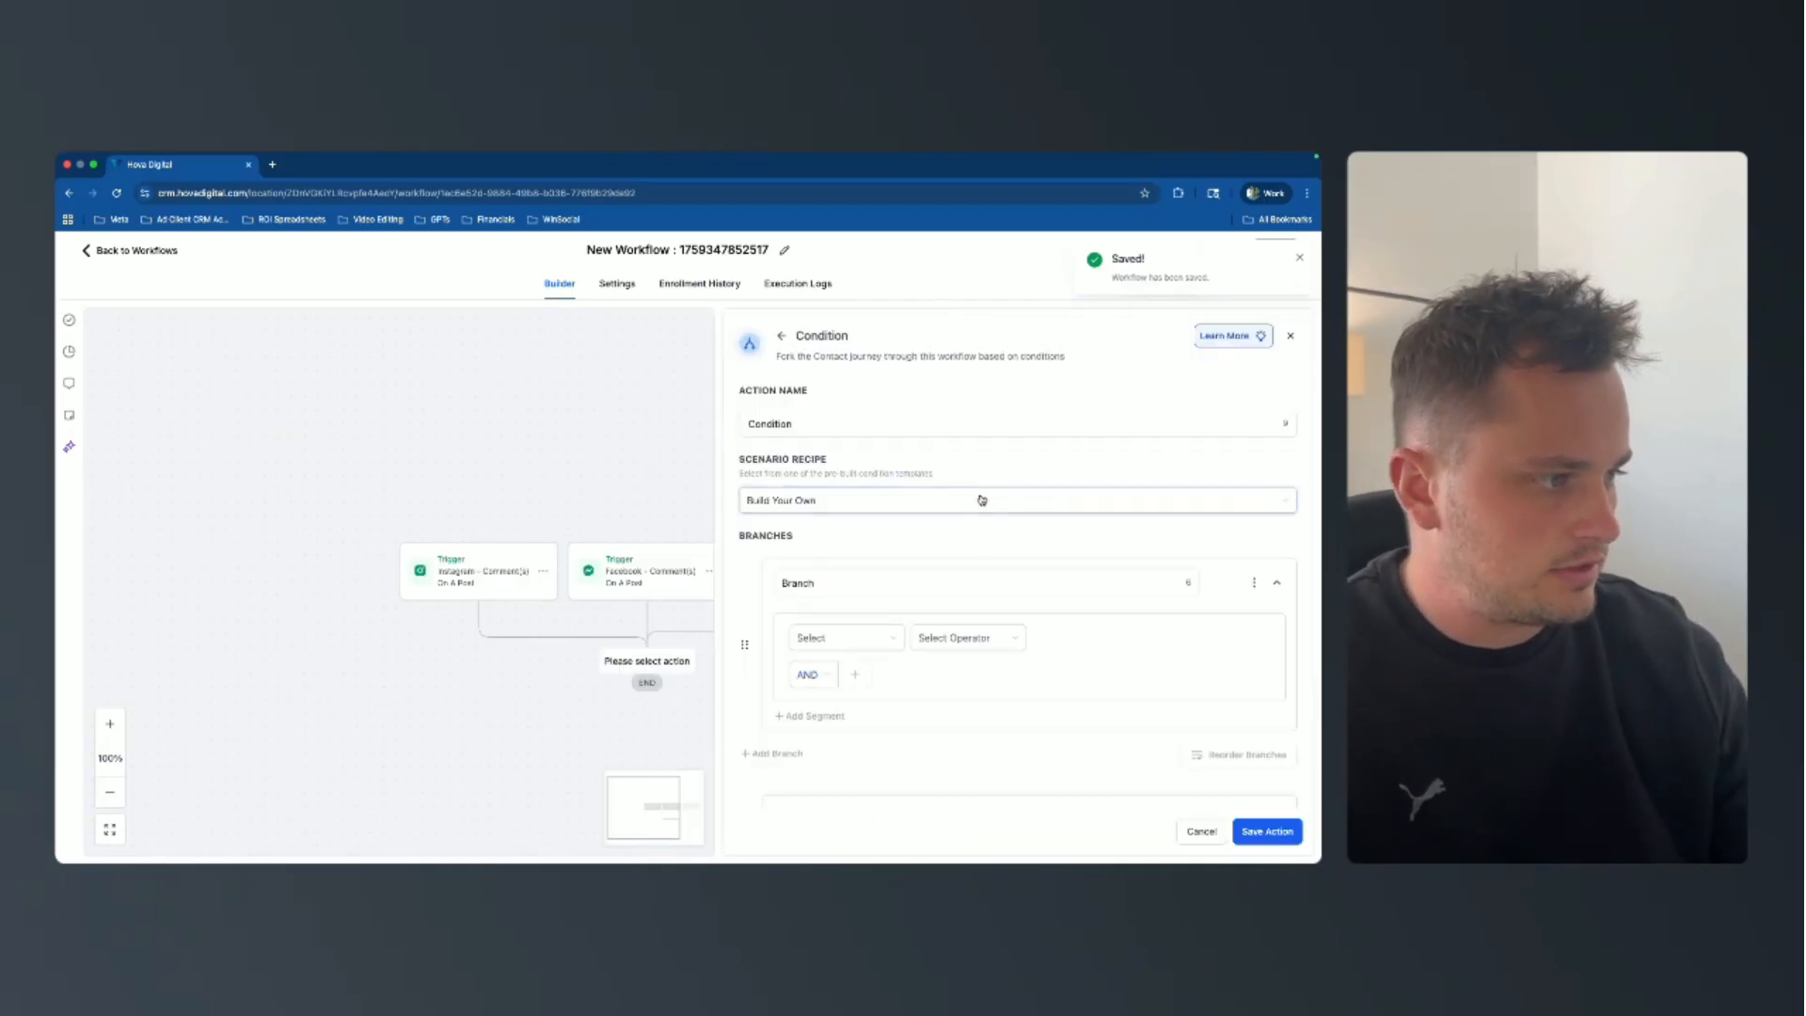
Name the new condition's first branch "Commented On Instagram".
drag(834, 585, 748, 589)
text(Inst)
key(BackSpace)
key(BackSpace)
key(BackSpace)
key(BackSpace)
text(Commented O)
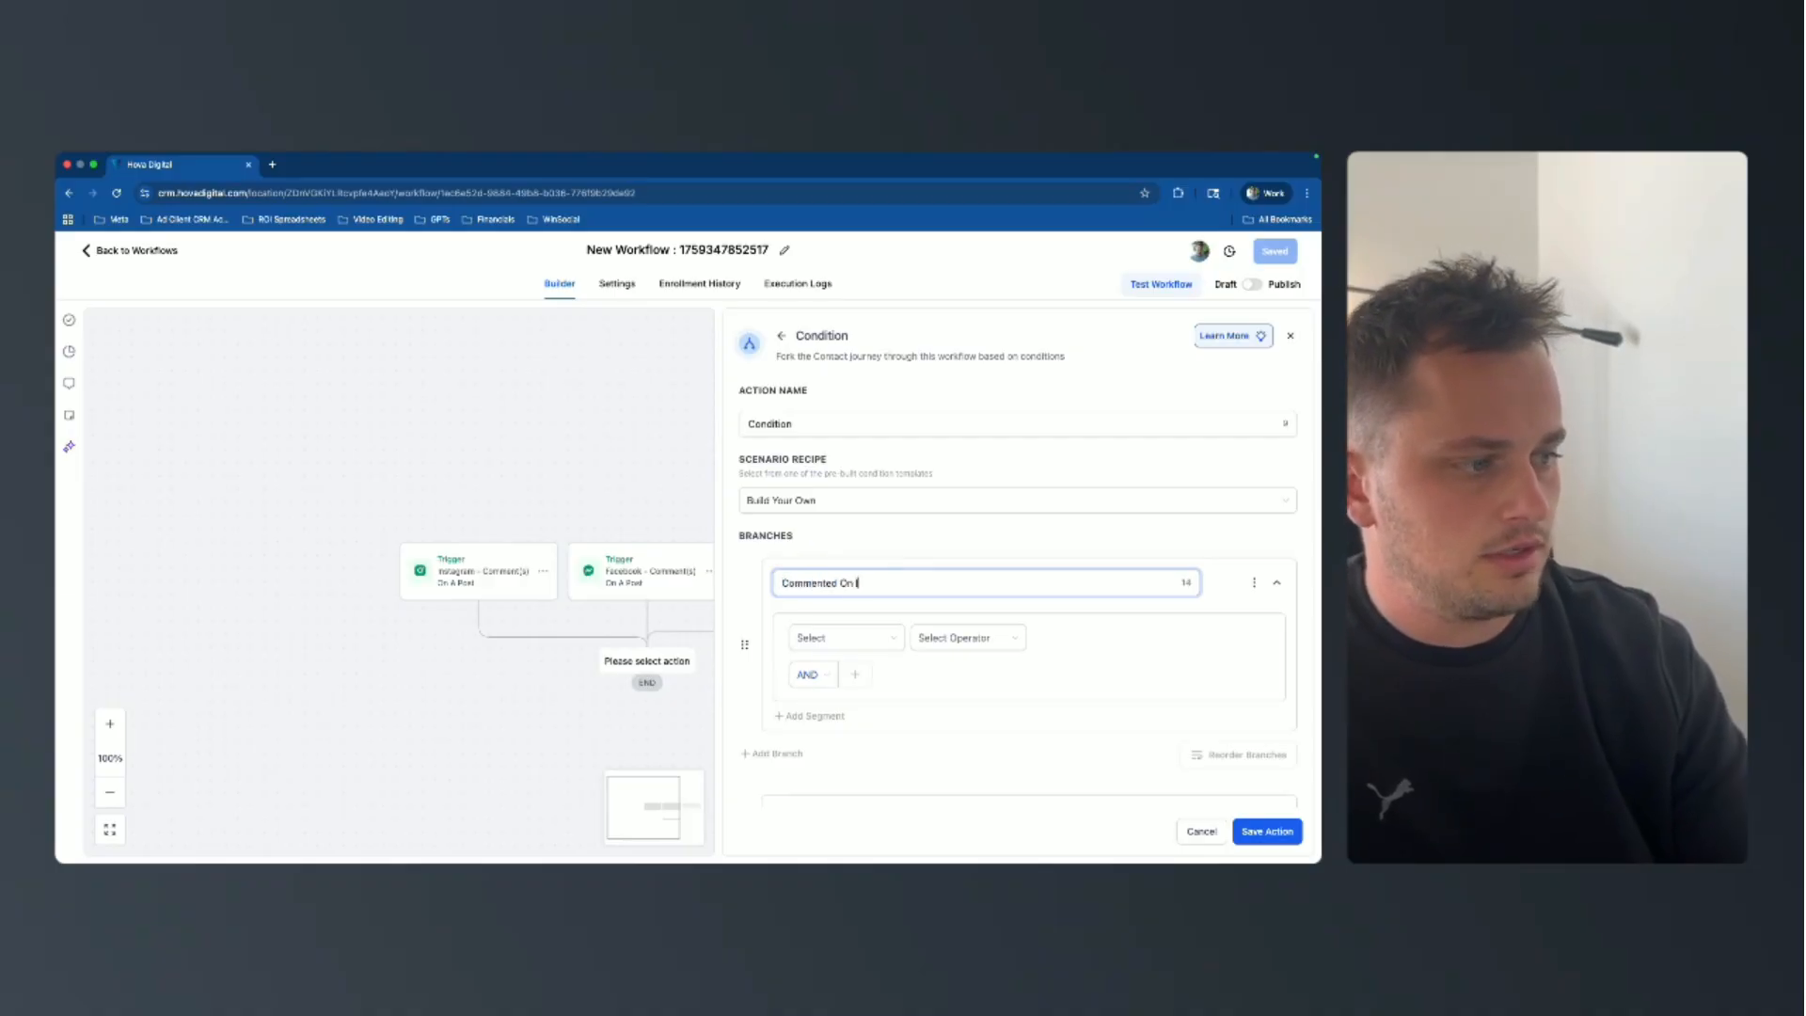
Set the Instagram branch's rule to Workflow Trigger Is "Instagram - Comment(s) On A Post".
click(844, 637)
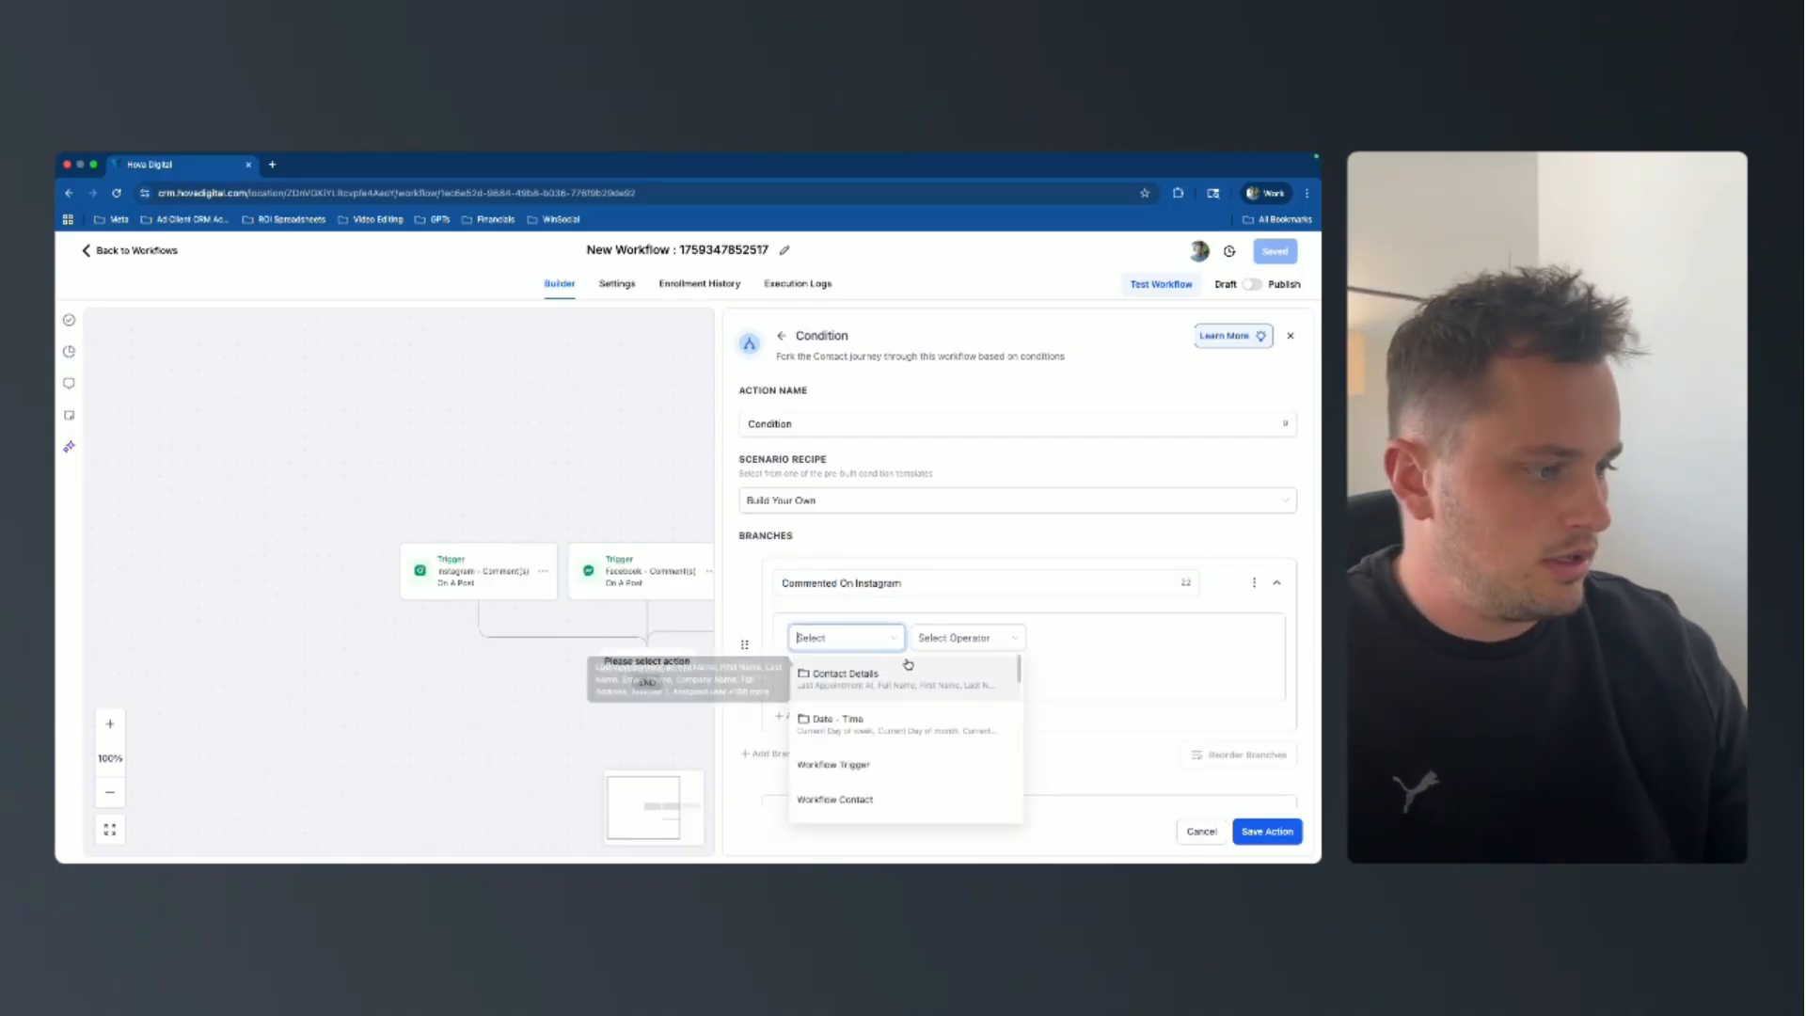
click(880, 768)
click(959, 638)
click(952, 667)
click(1148, 640)
click(1124, 667)
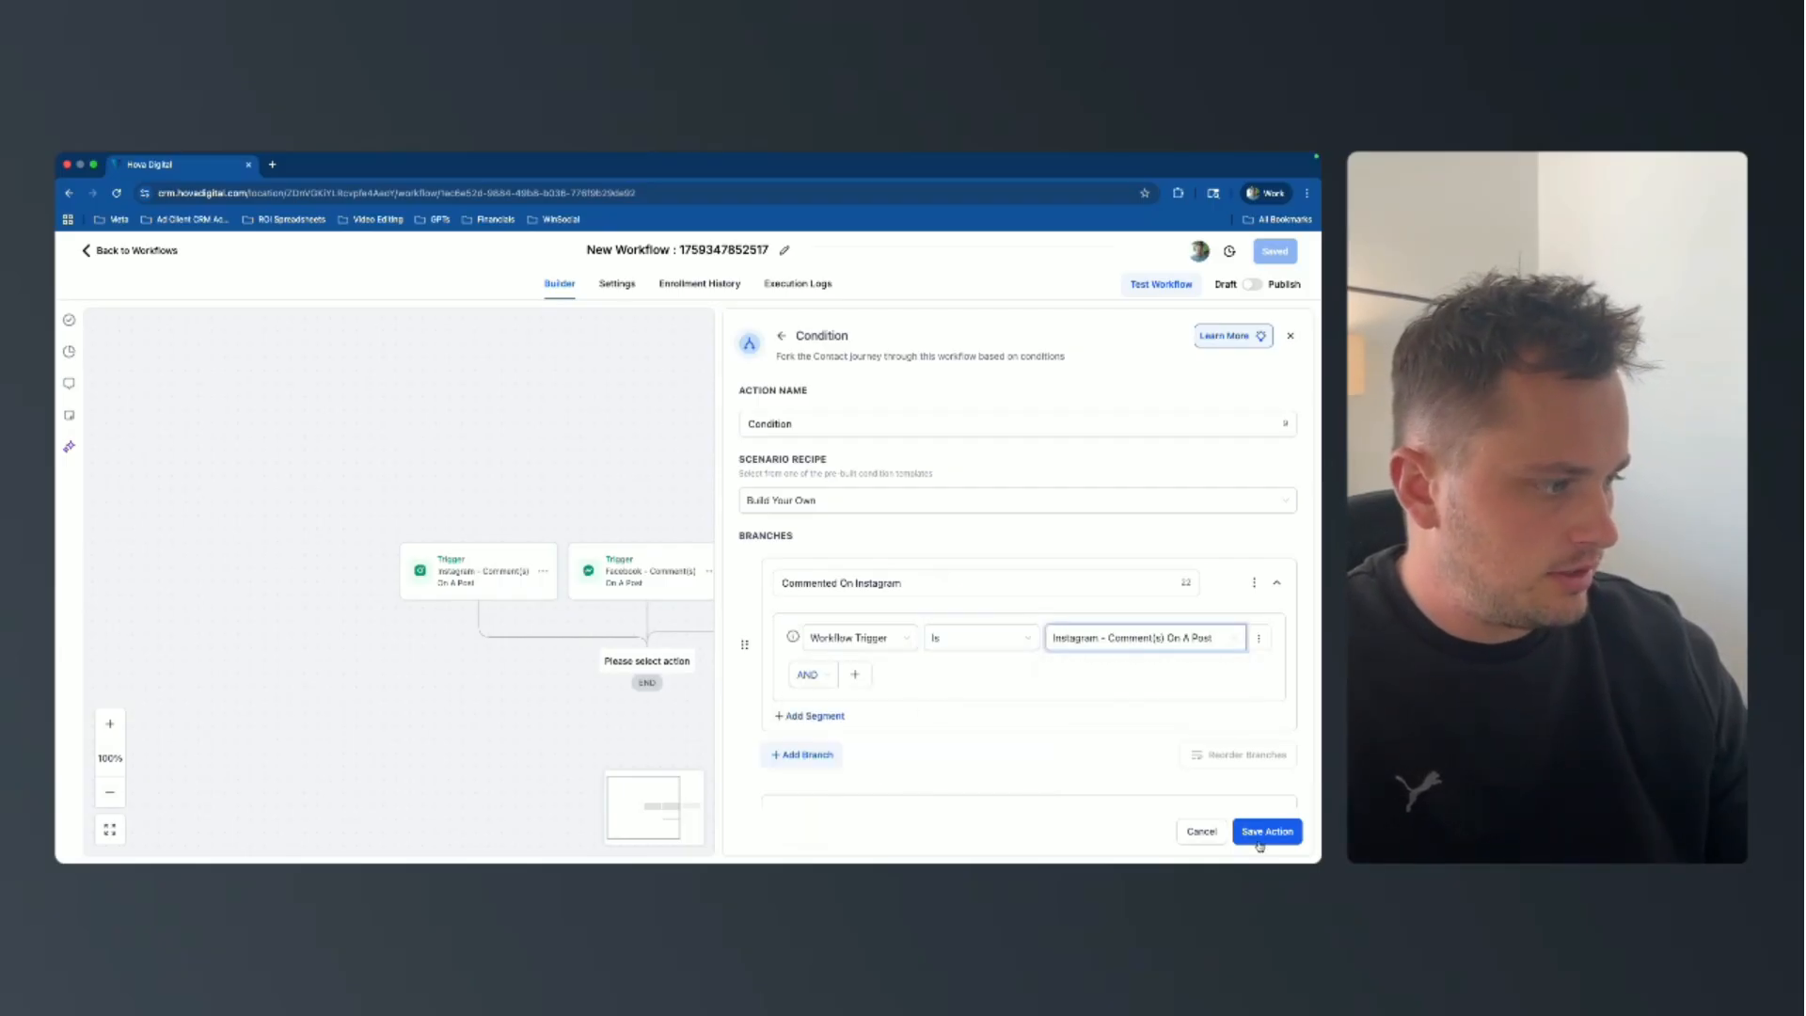
Rename the condition's None branch "Commented On Facebook" and save the condition.
scroll(1213, 762, down, 1)
click(847, 771)
drag(847, 771, 729, 769)
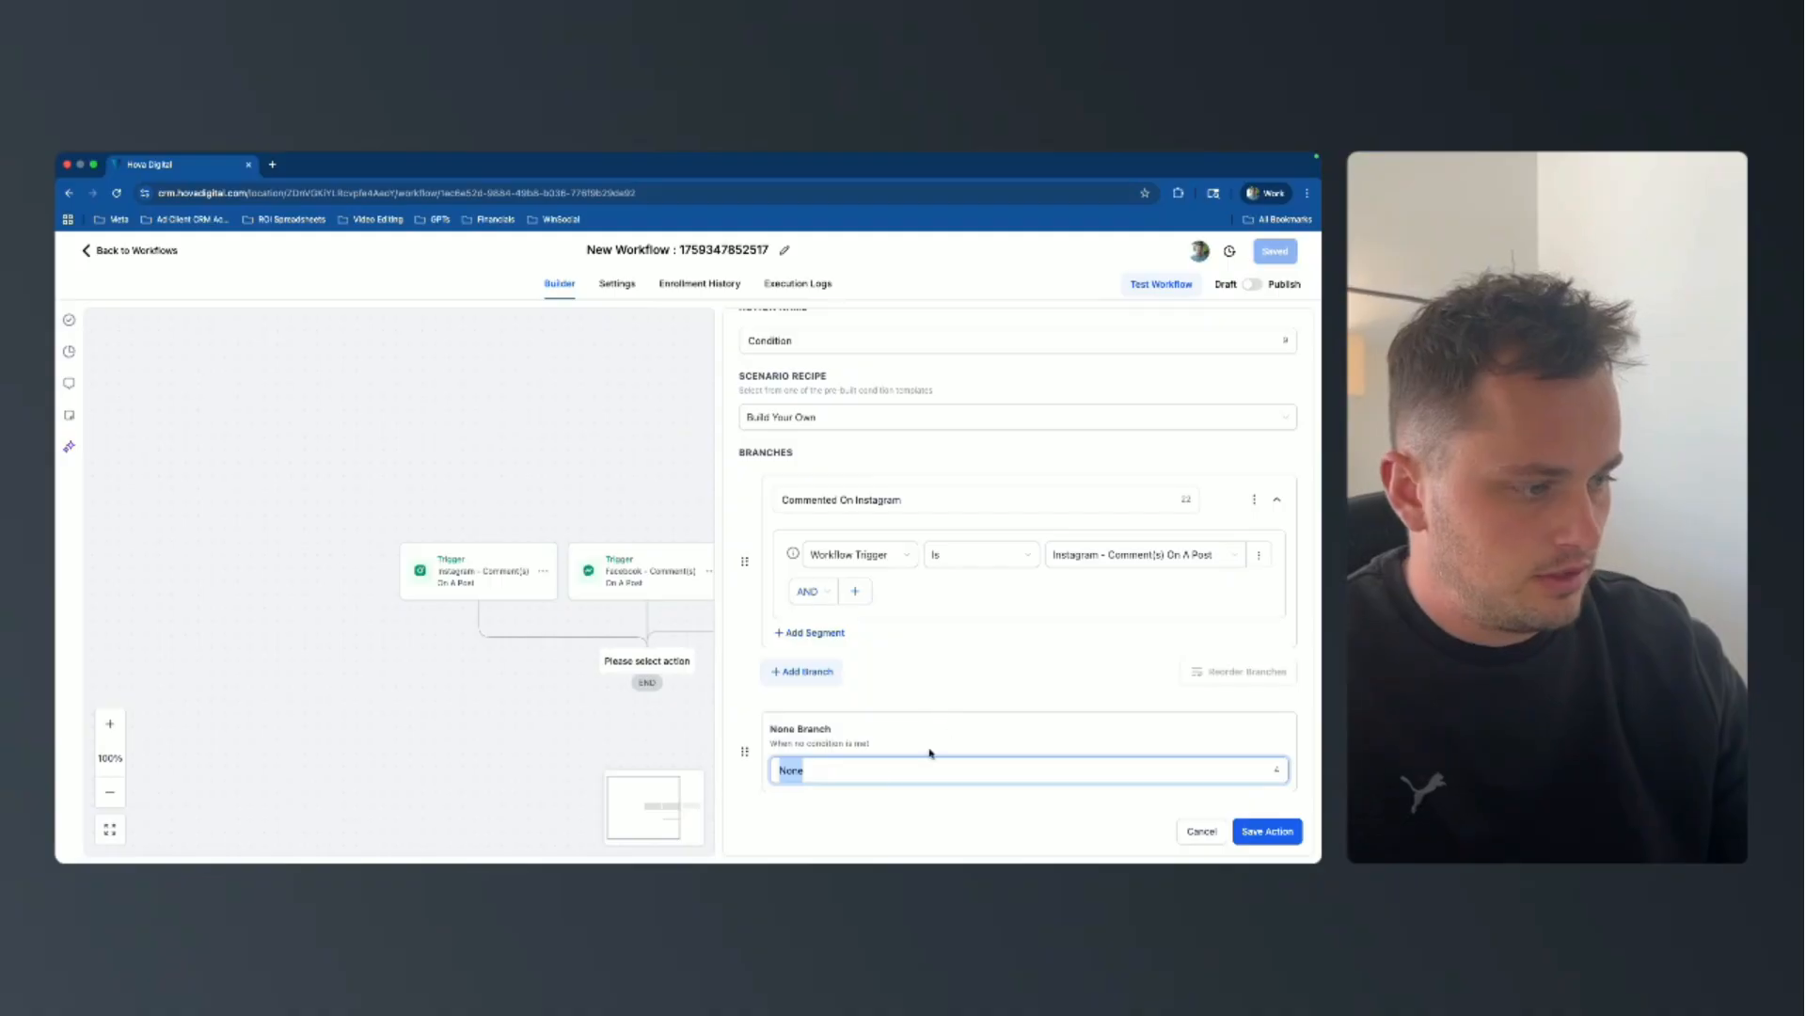
text(Commented On)
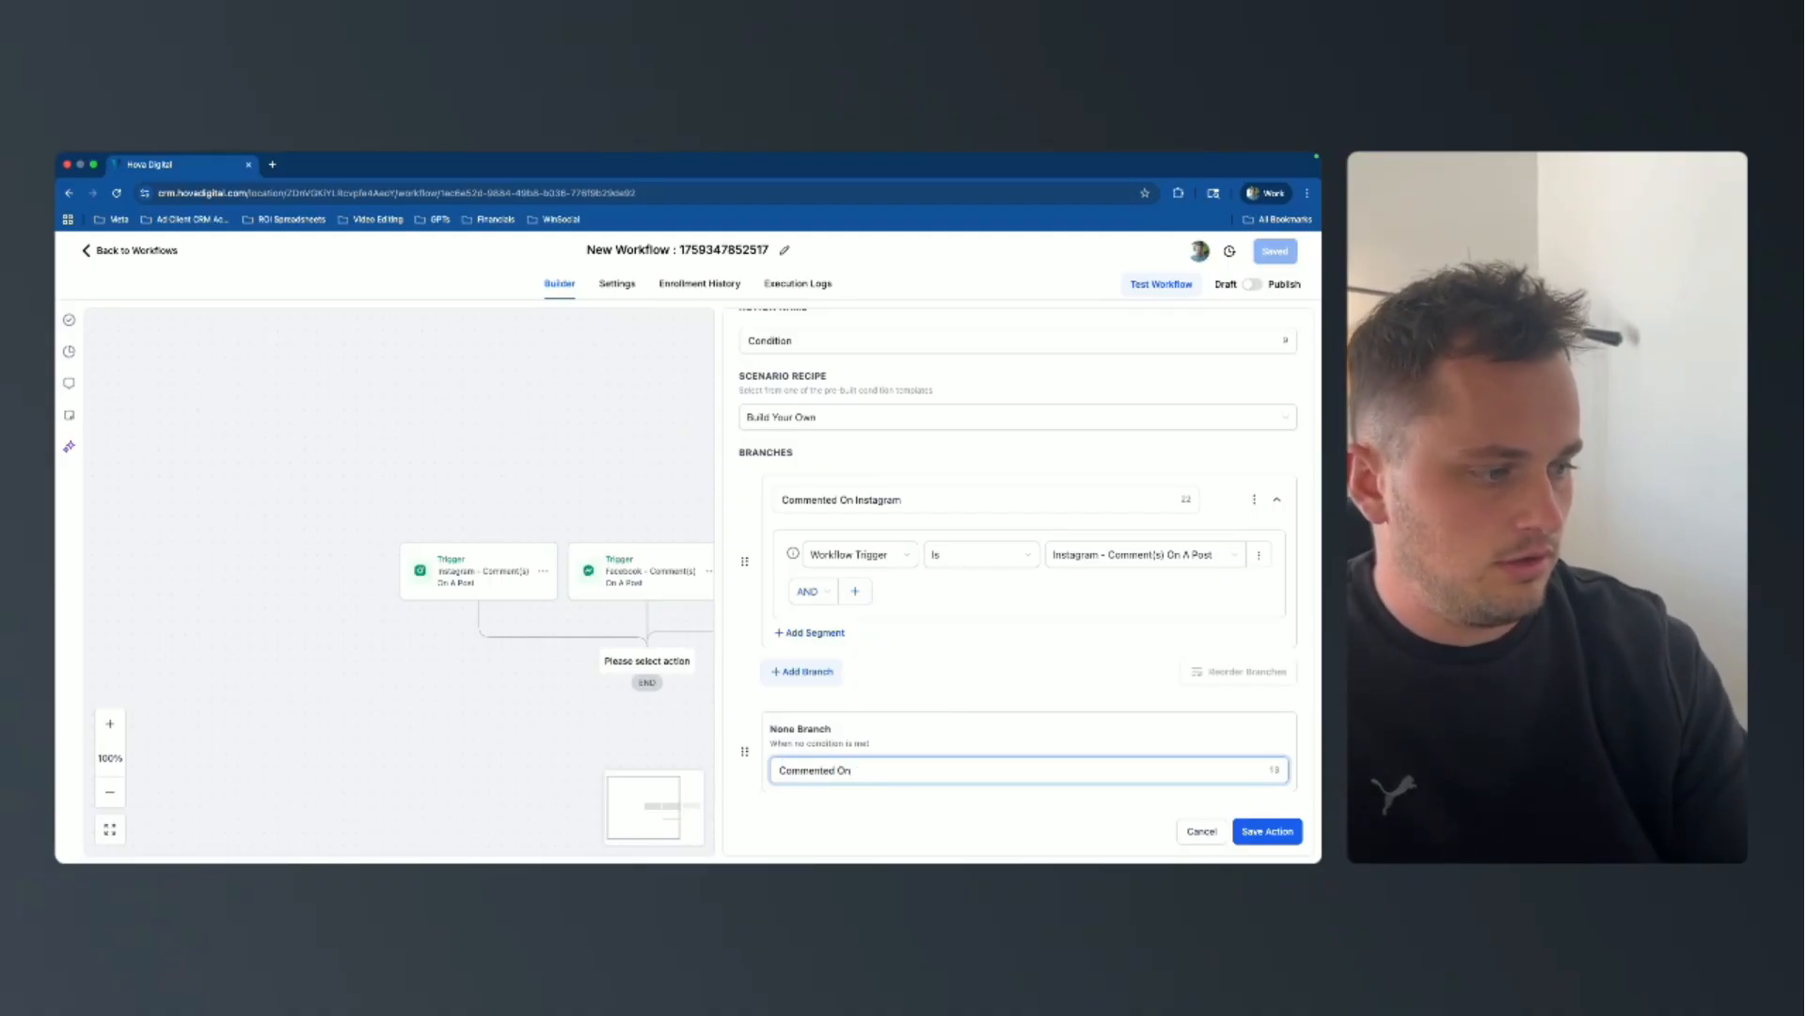
text( Facebook)
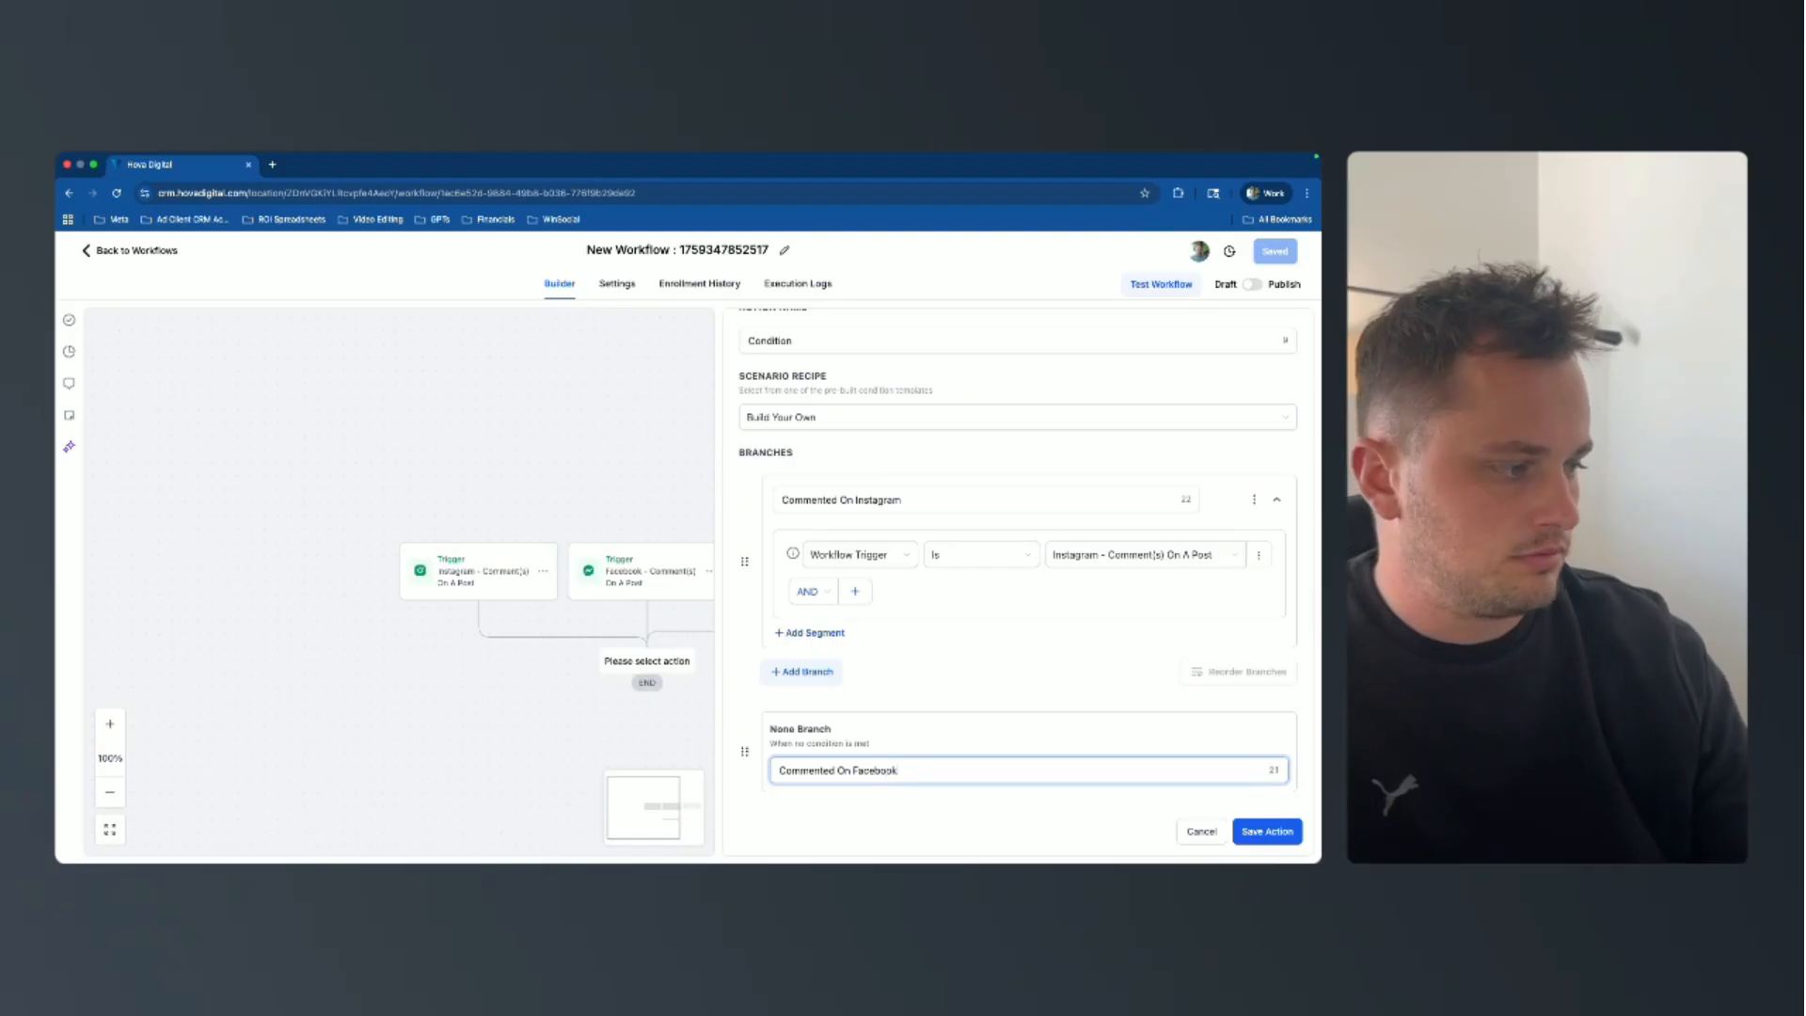
click(1267, 832)
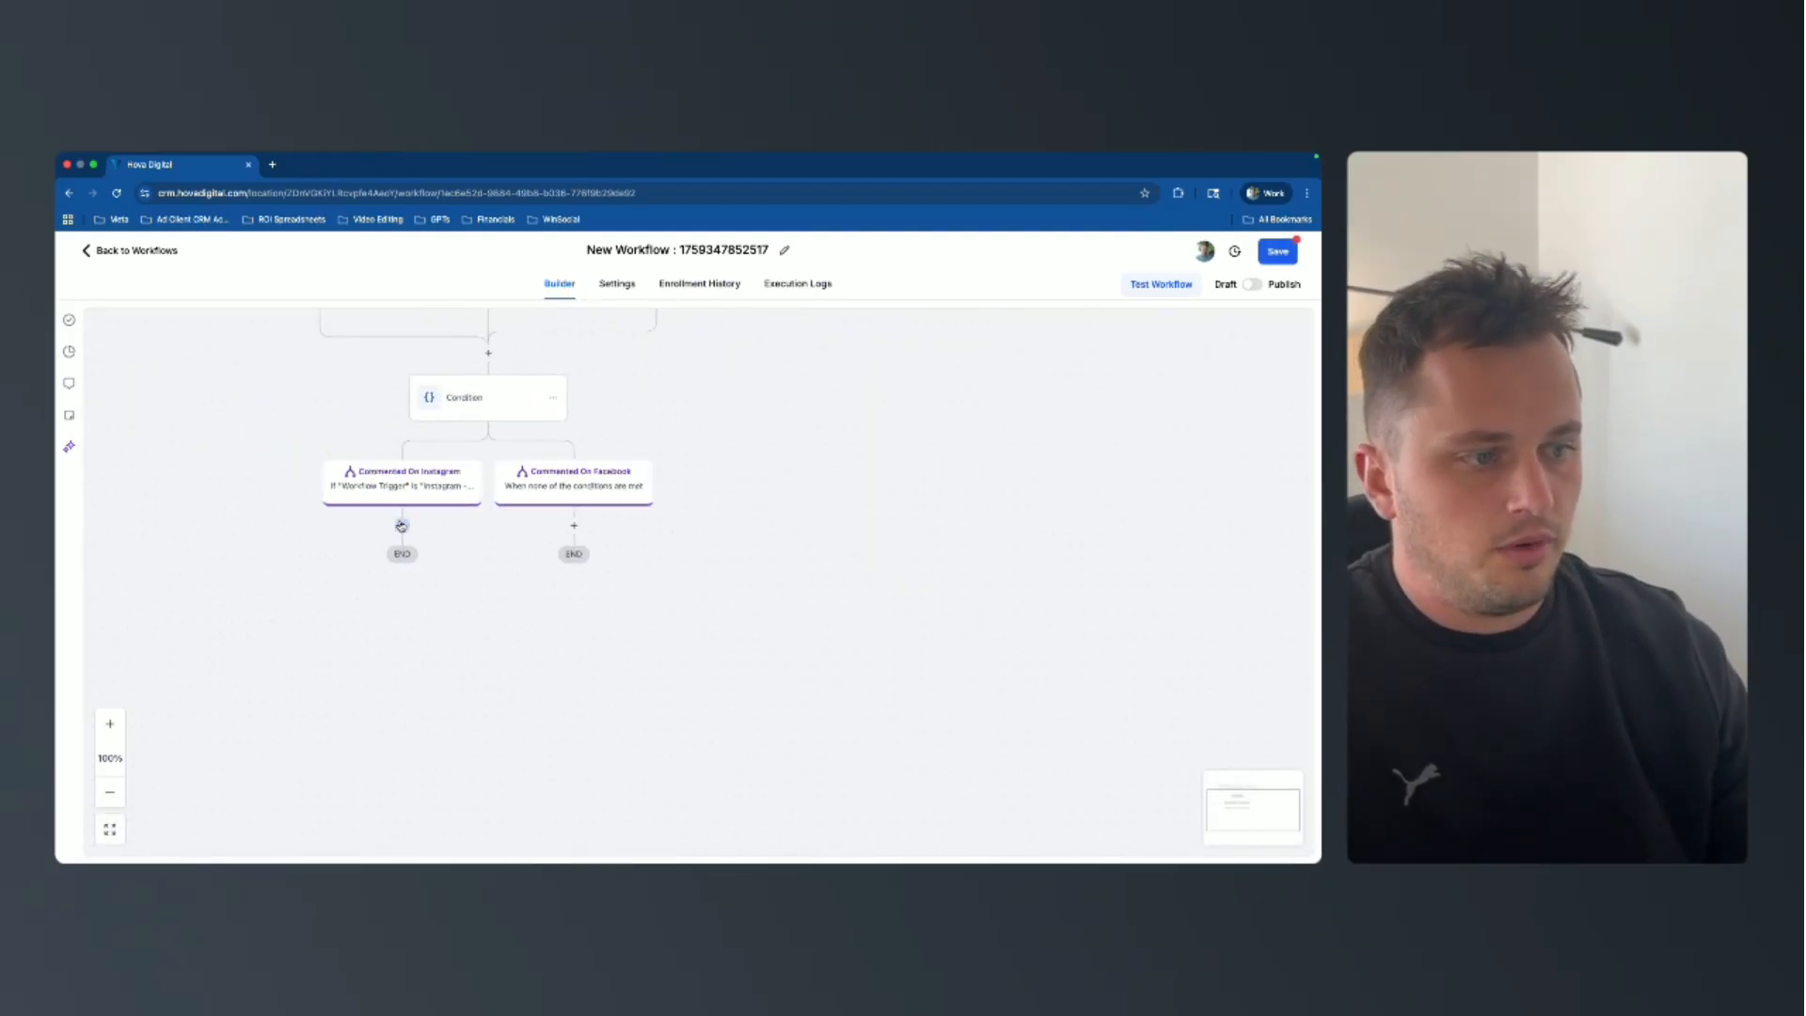
Add a Create/Update Opportunity action under the Commented On Instagram branch.
click(402, 525)
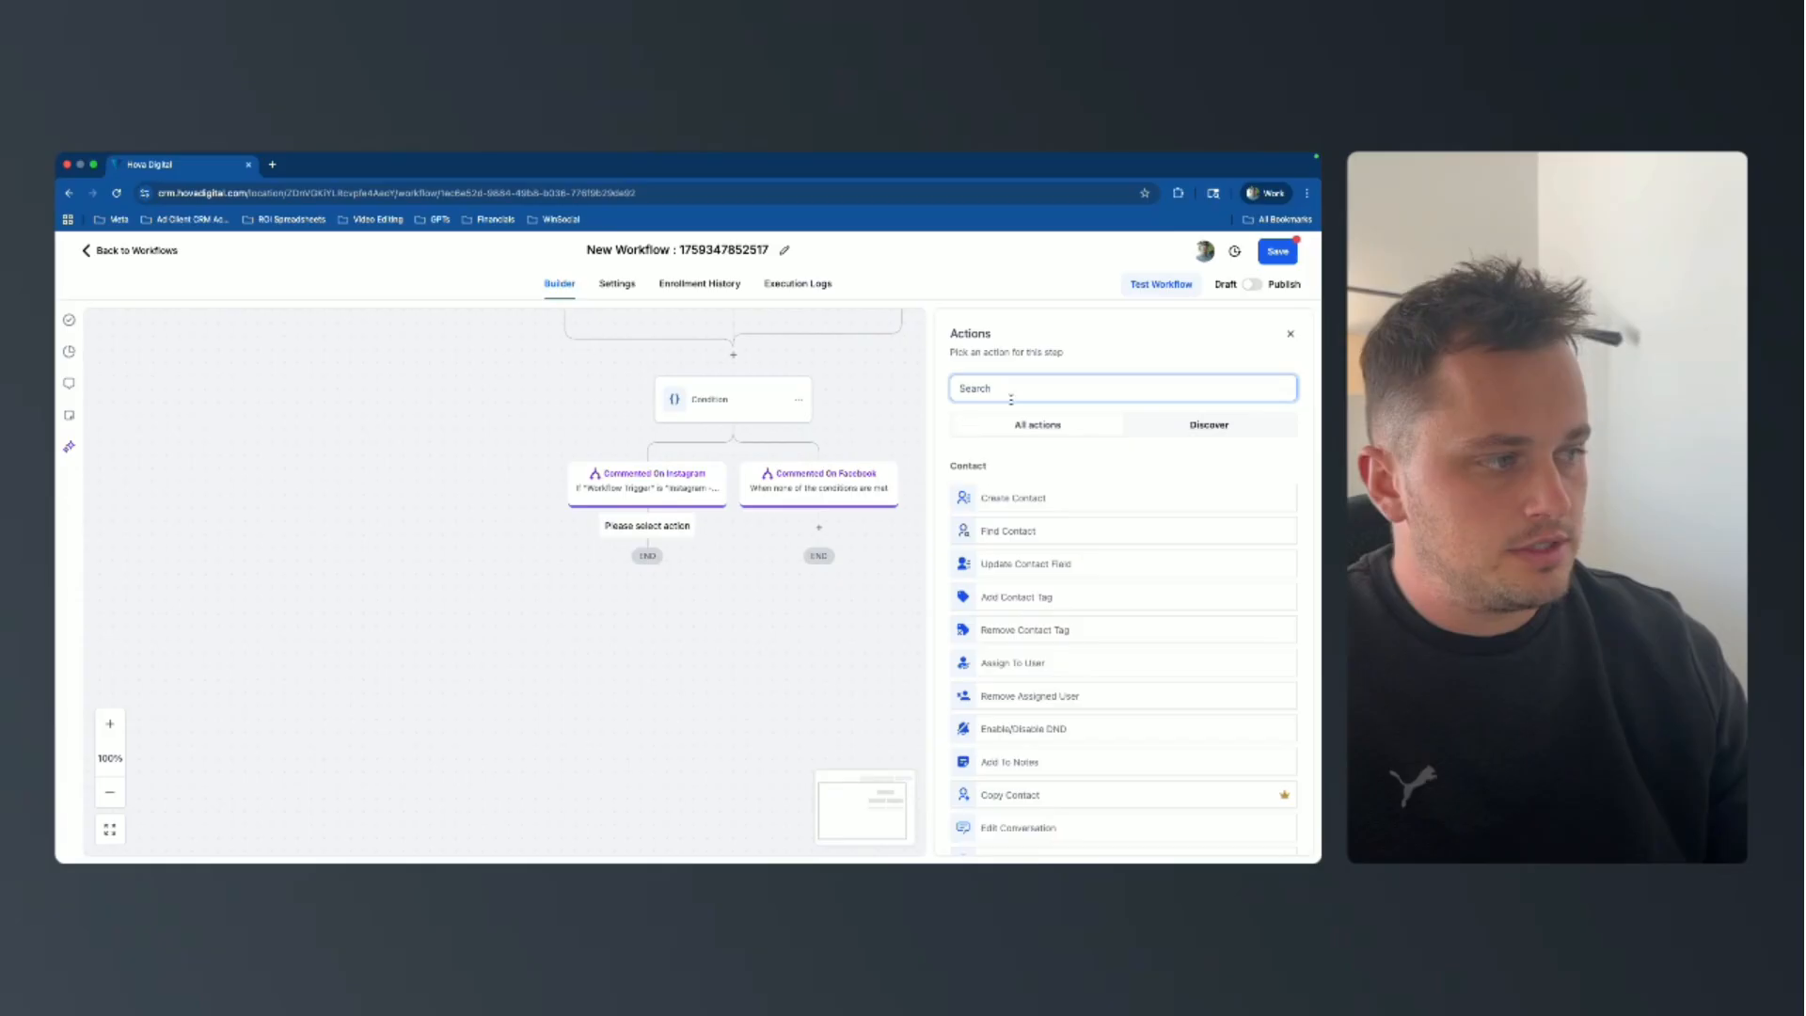
text(update)
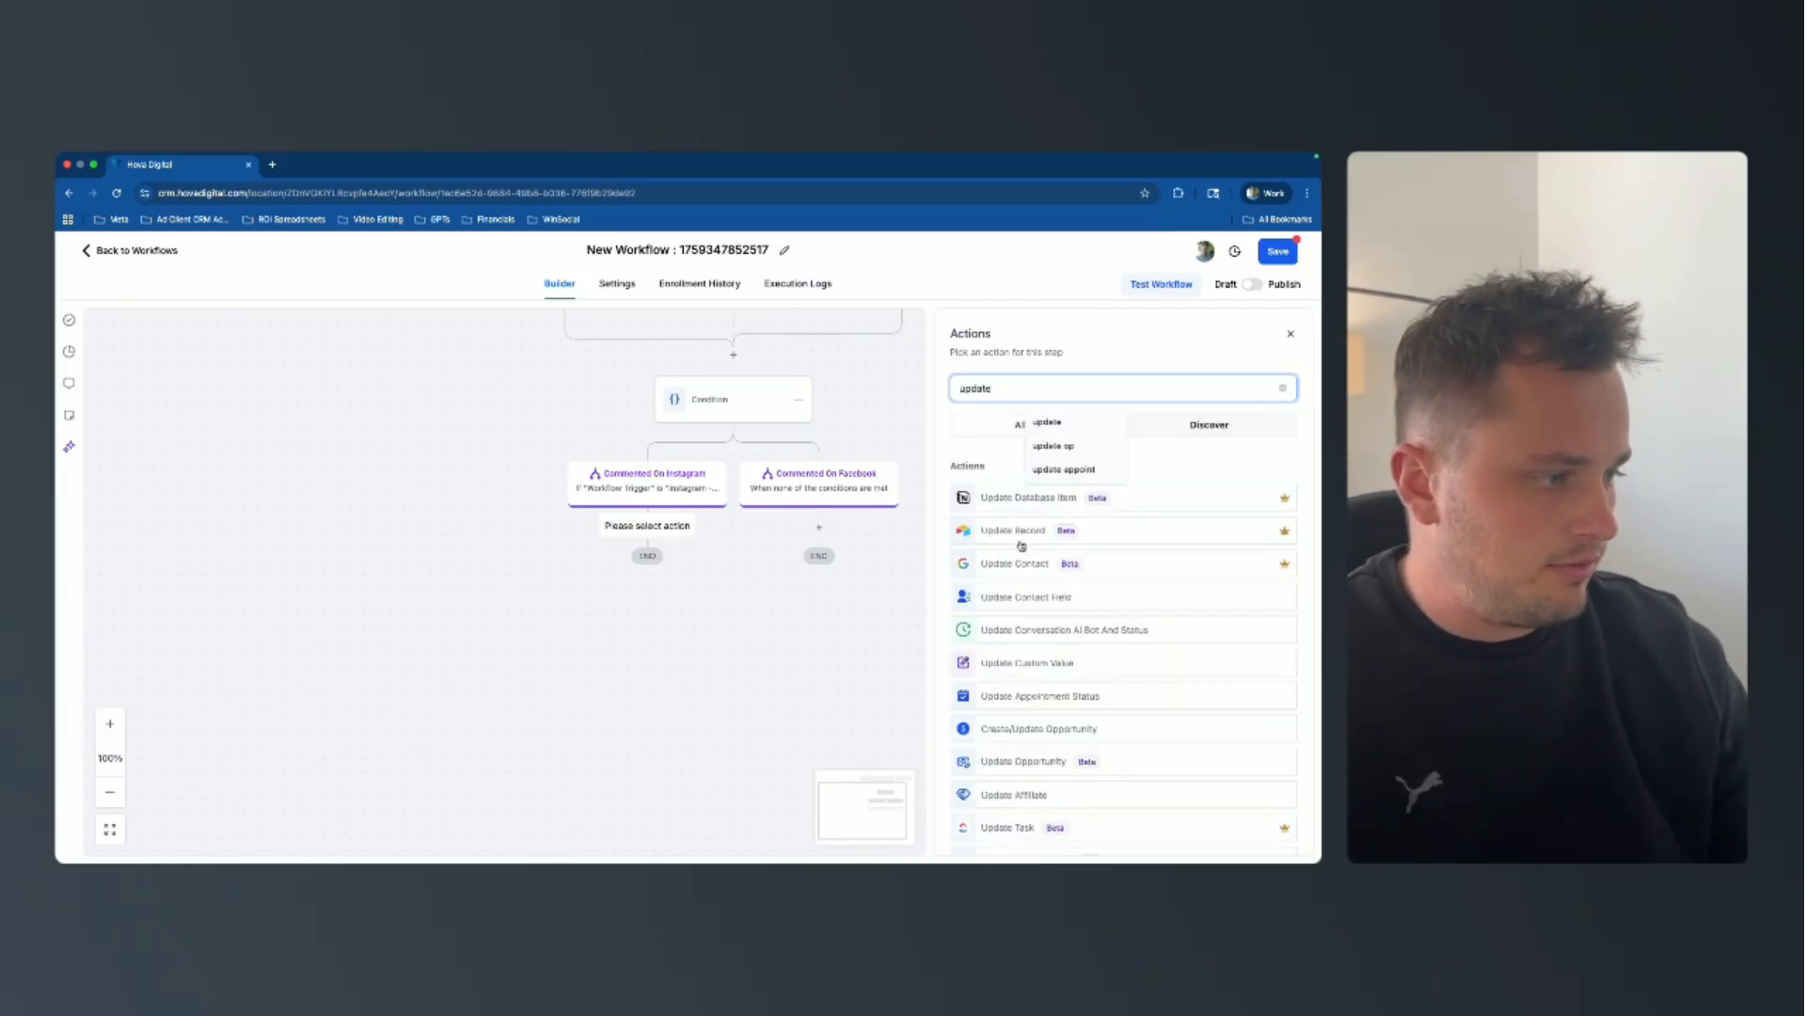
click(1037, 729)
Set the opportunity's pipeline to Social Media and its stage to Comment/DM.
click(953, 551)
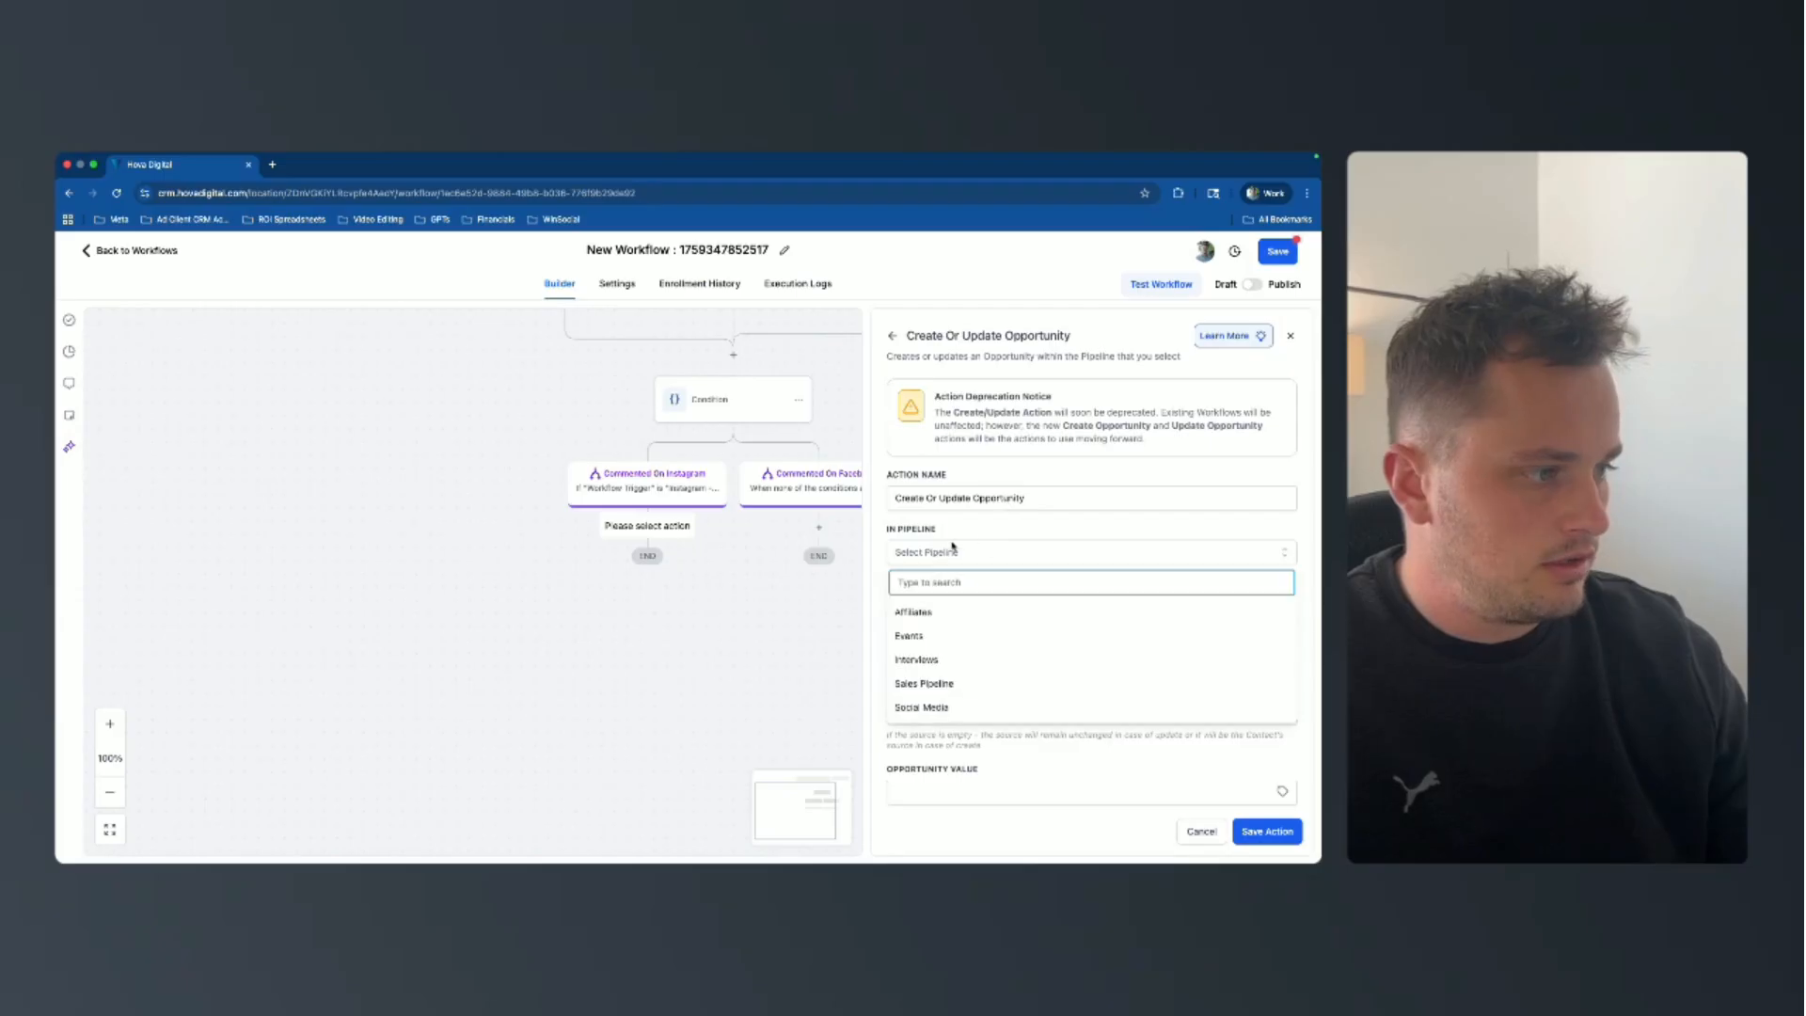
click(948, 703)
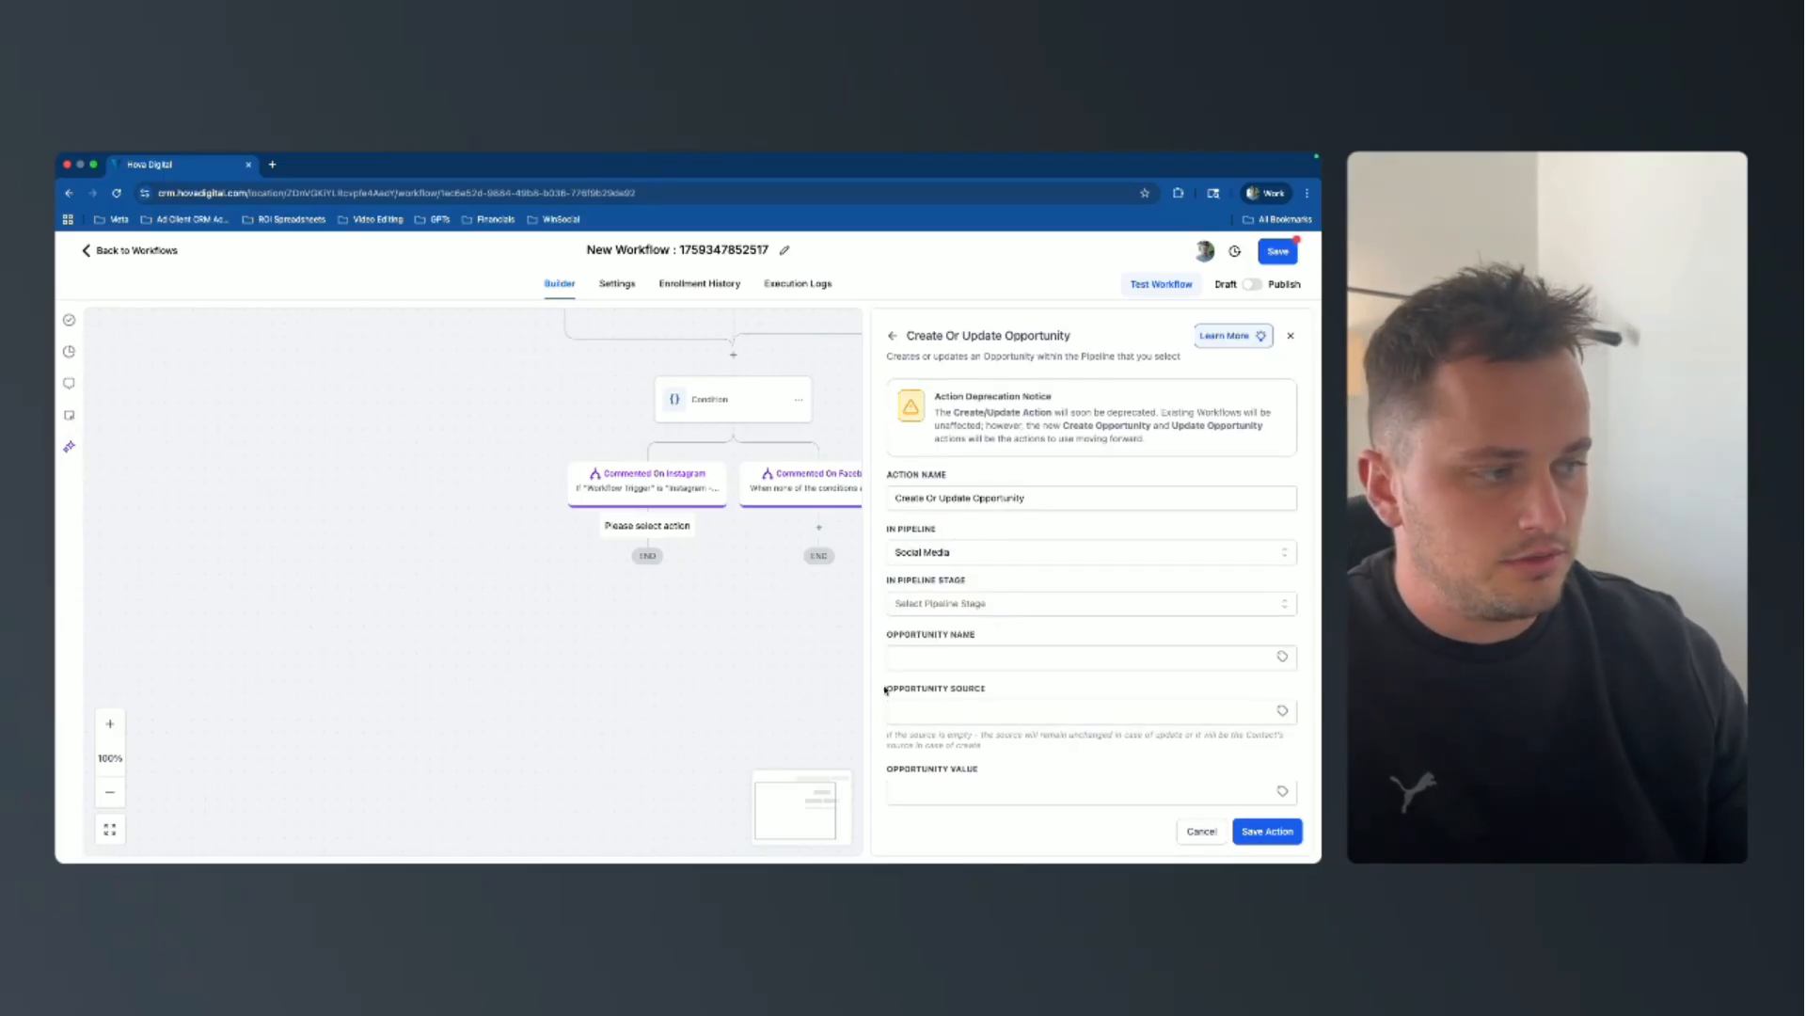
scroll(758, 668, right, 3)
click(1024, 607)
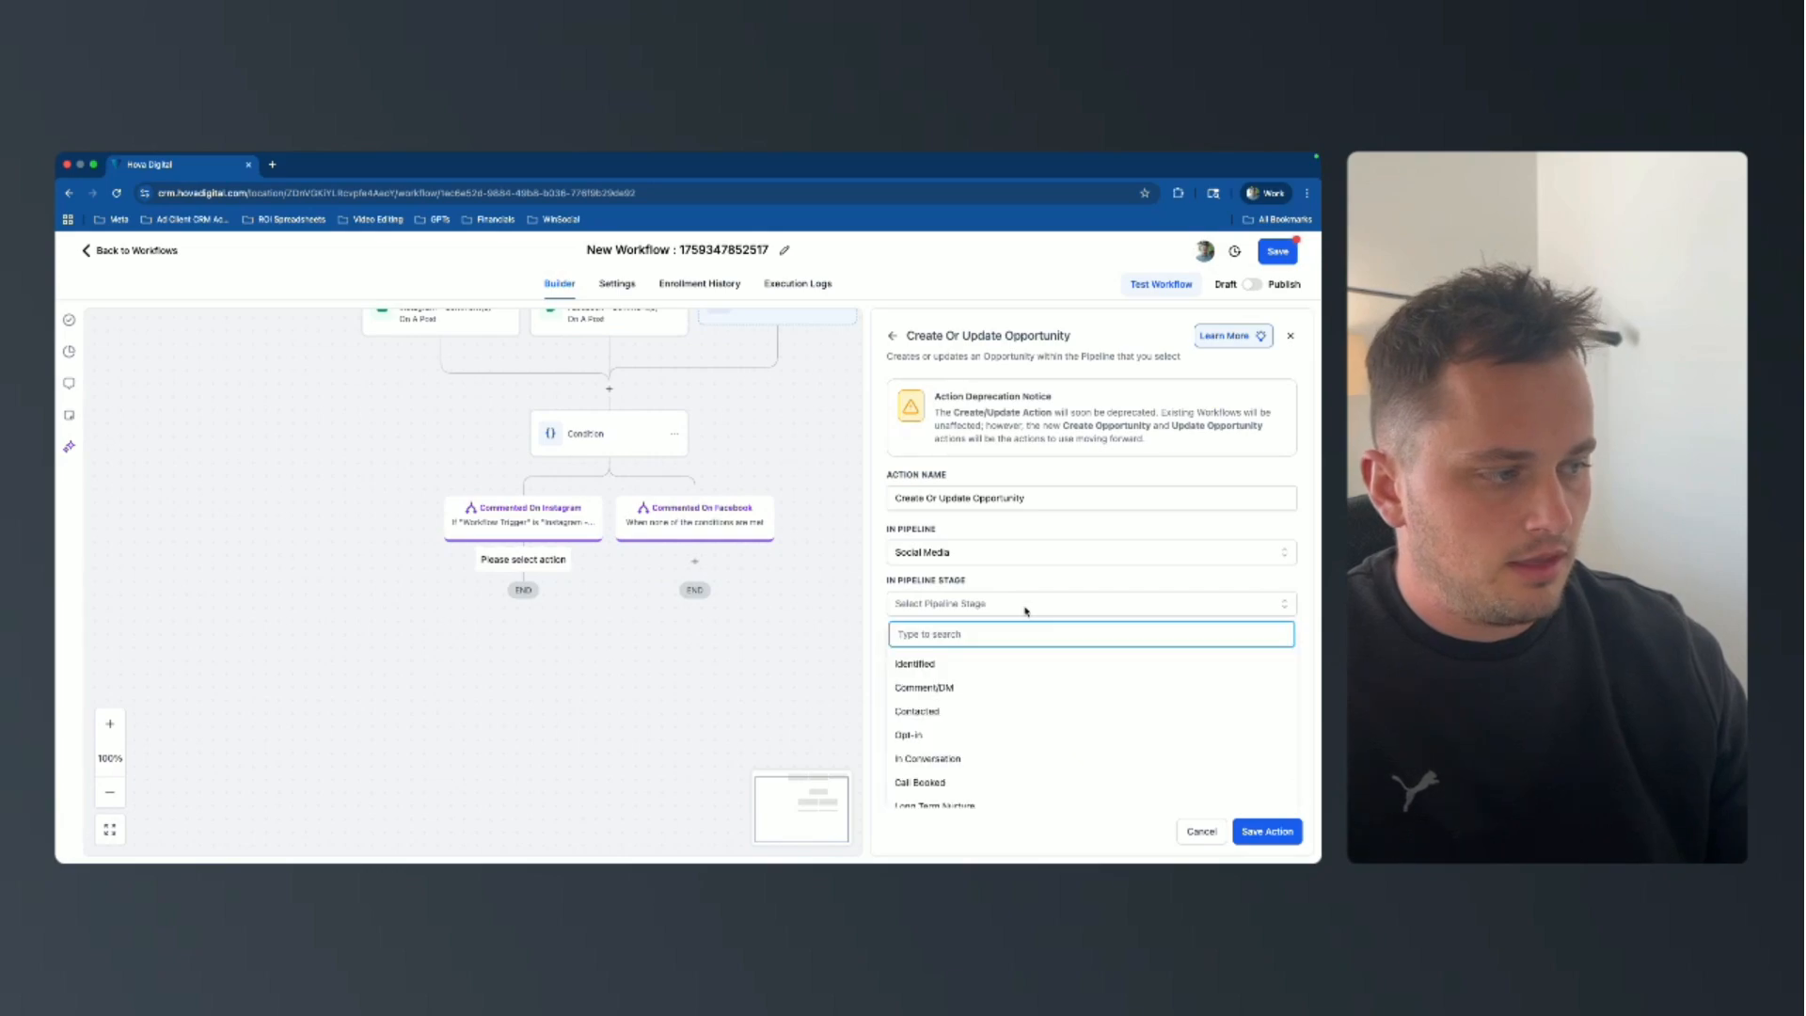
click(1001, 691)
Fill the opportunity name with the contact's Full Name merge field, {{contact.name}}.
scroll(1073, 721, down, 1)
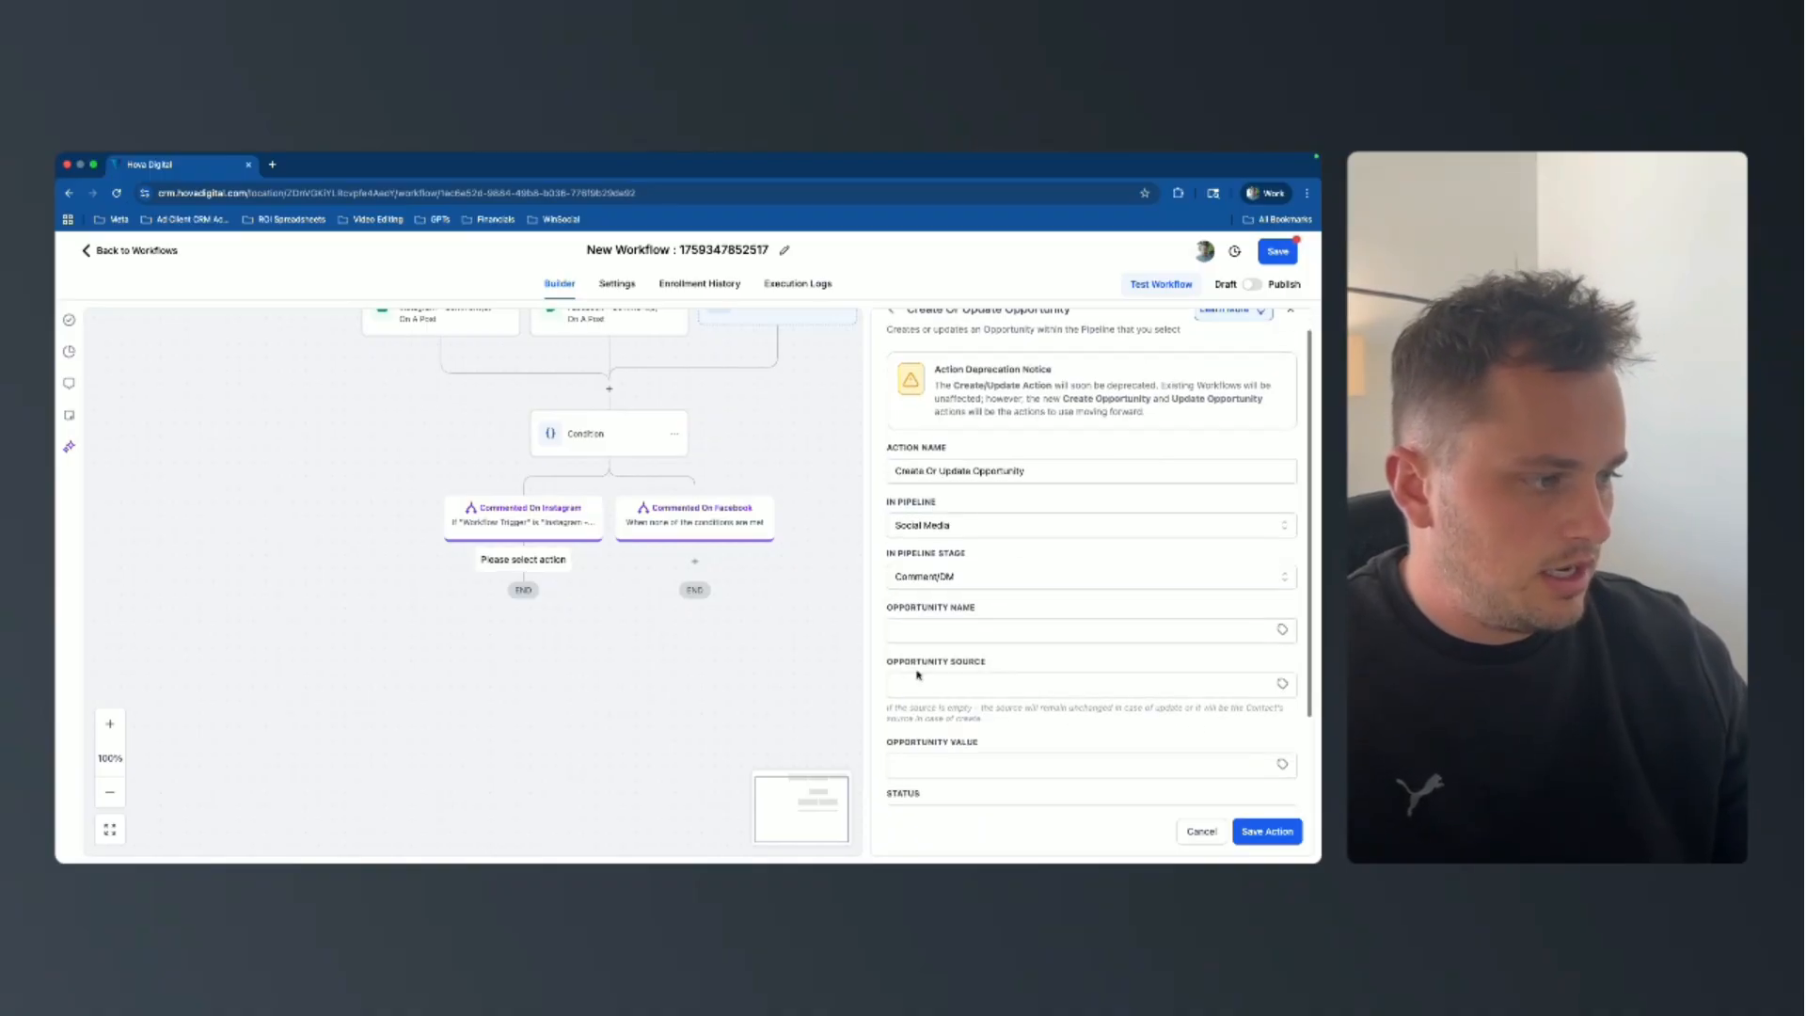
click(930, 681)
click(979, 630)
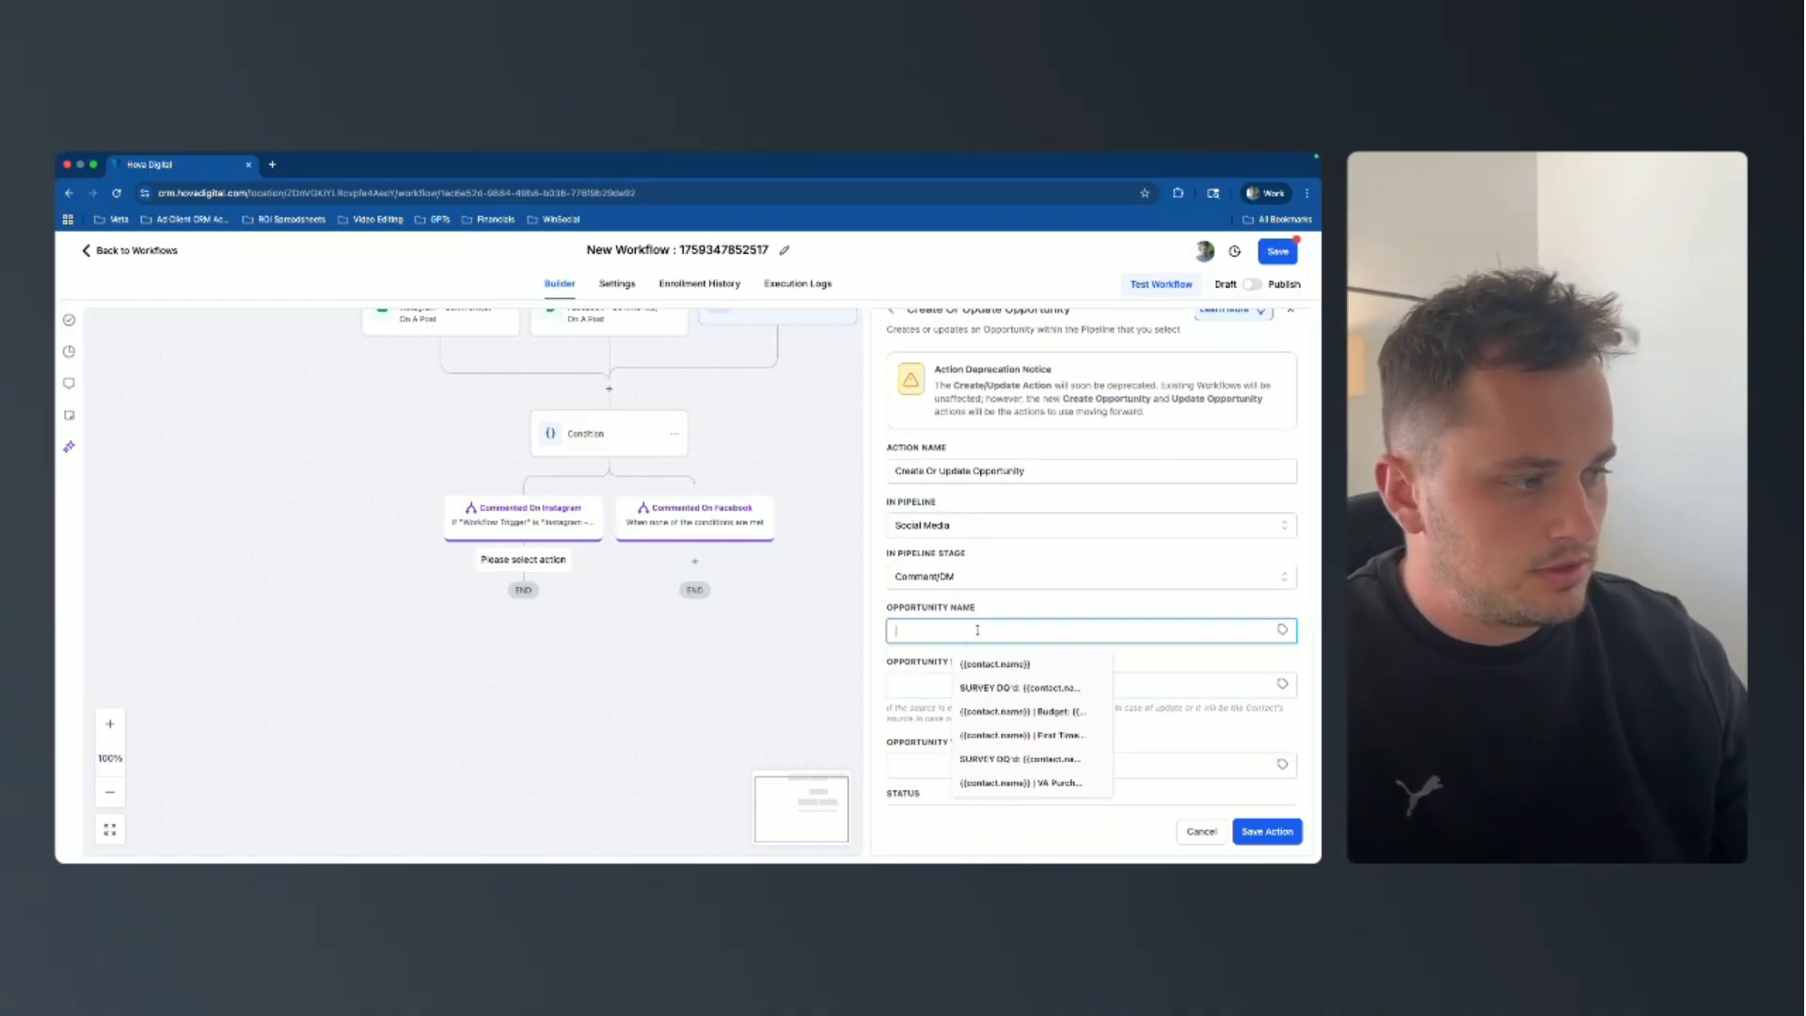
click(1282, 629)
click(1156, 672)
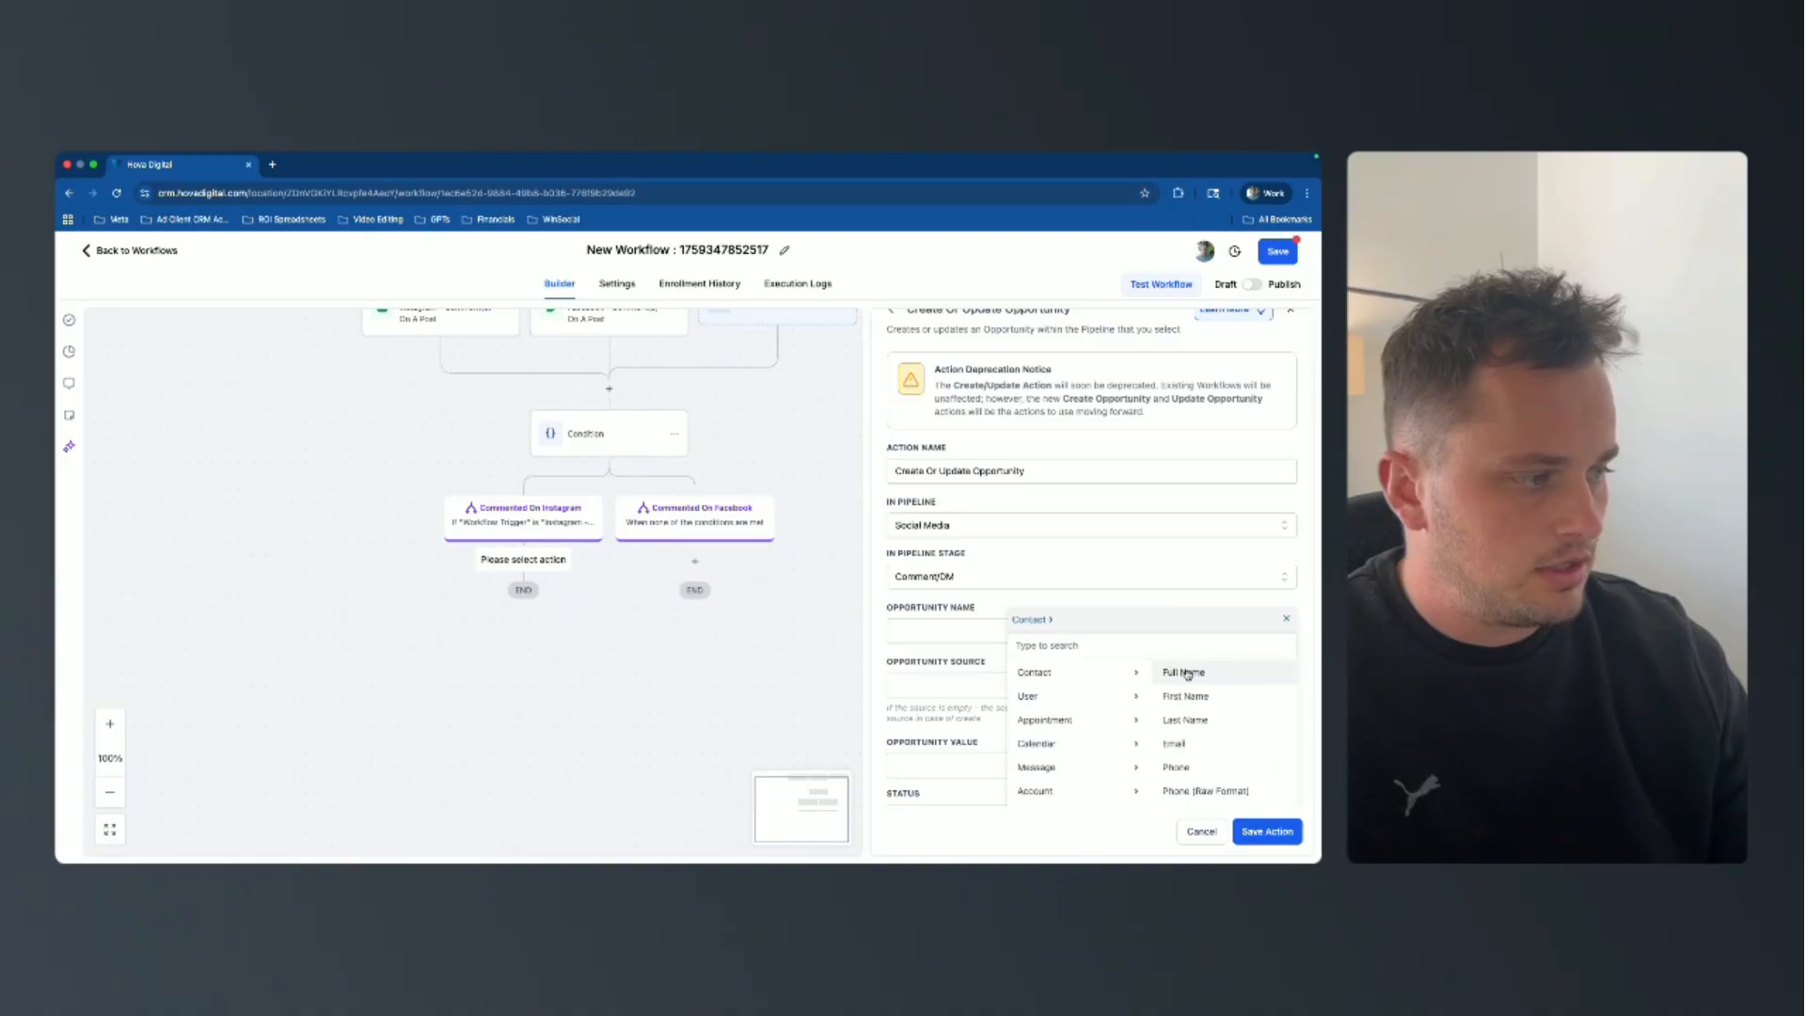
click(1194, 672)
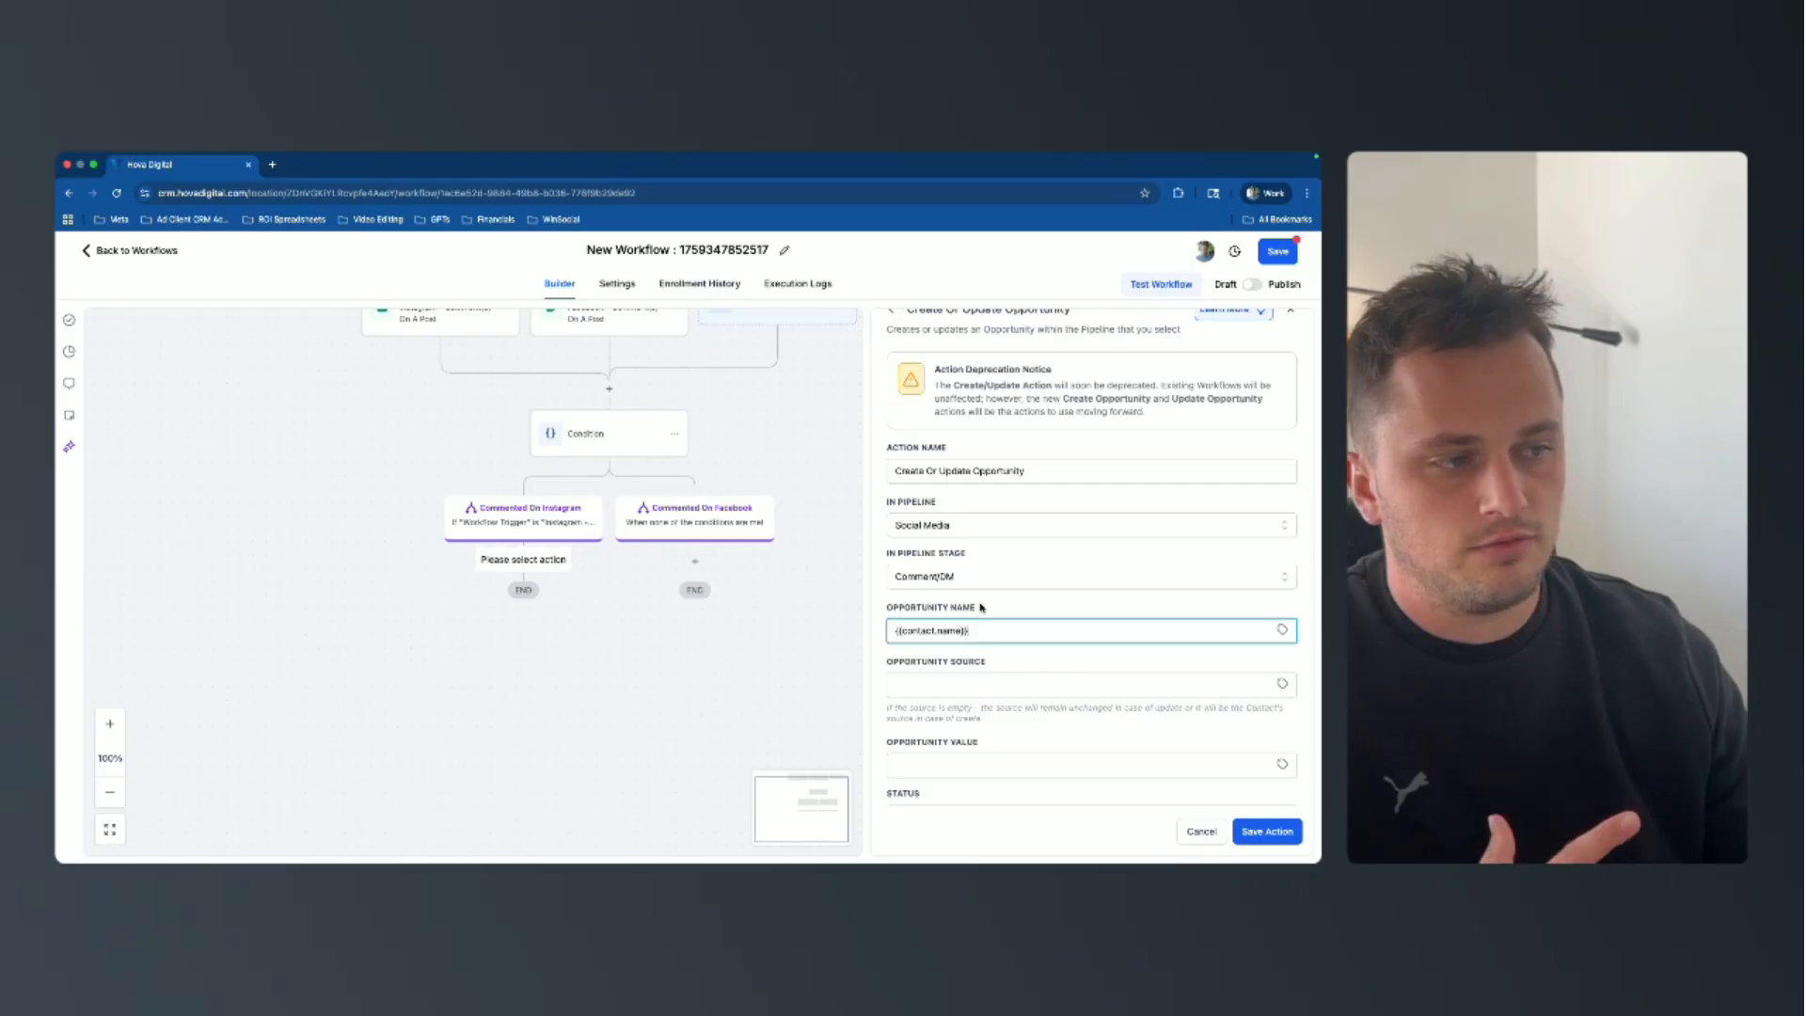
scroll(827, 572, up, 2)
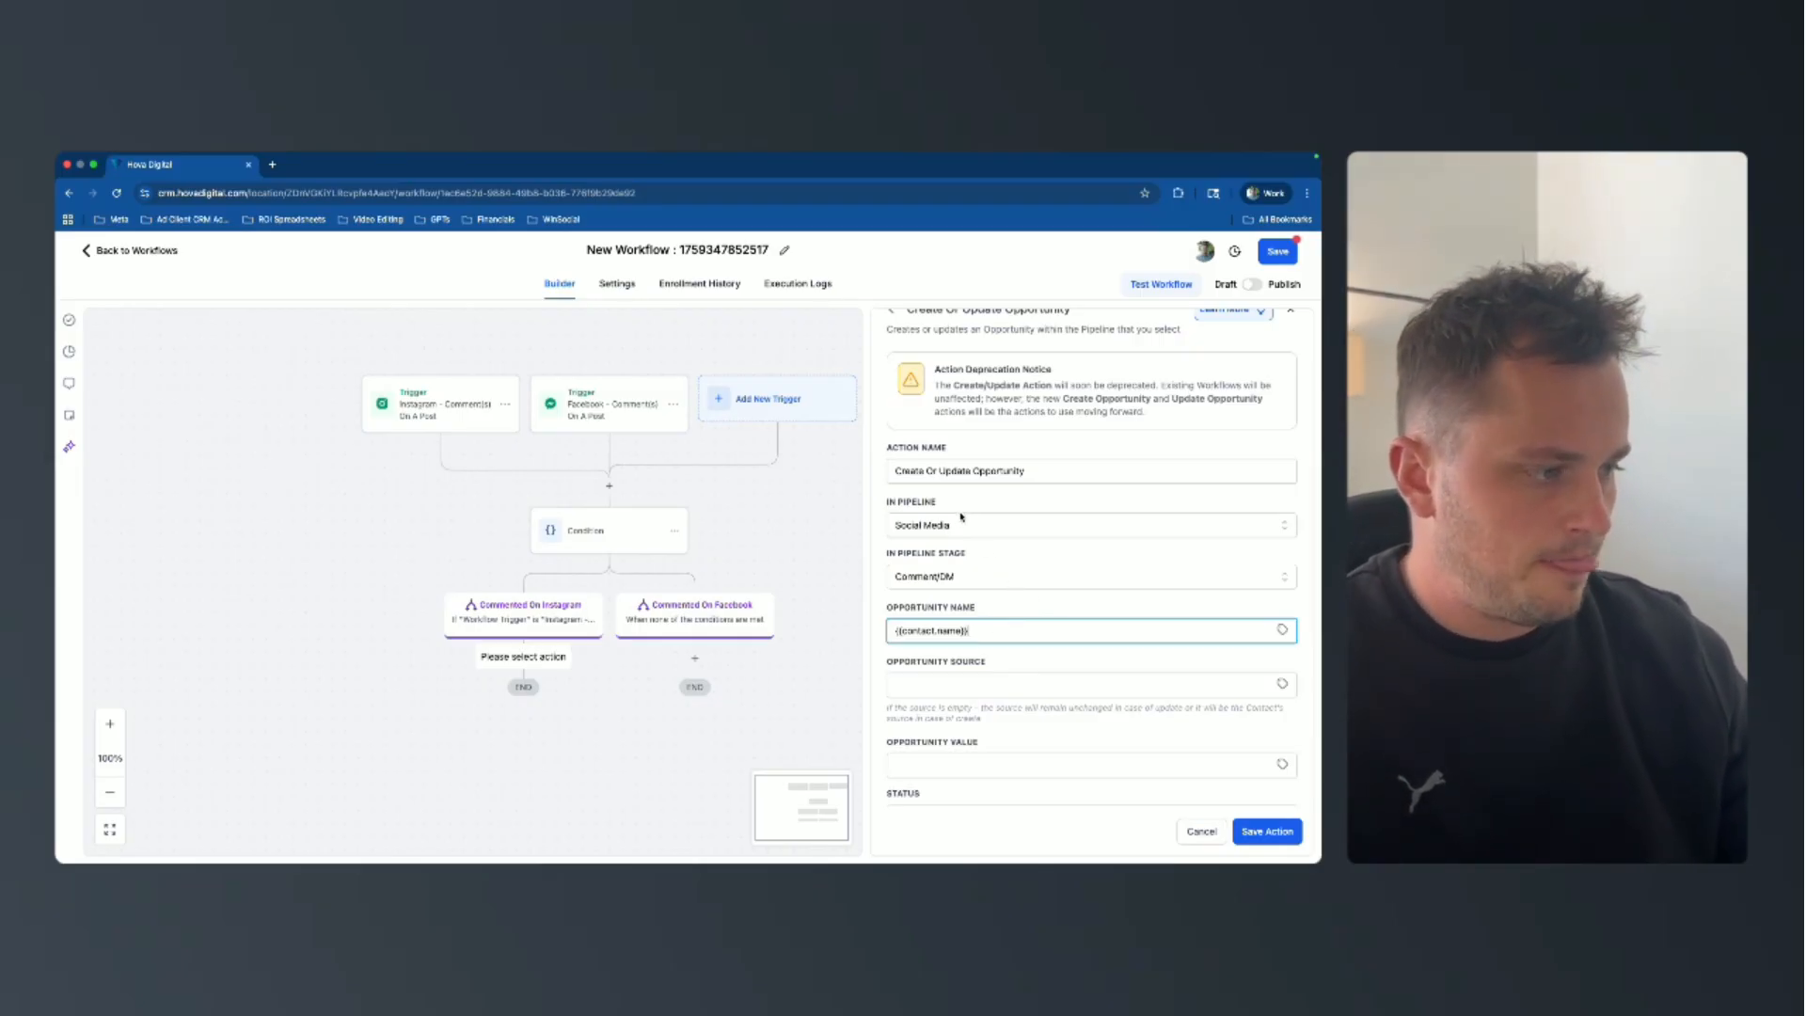
drag(966, 631, 884, 637)
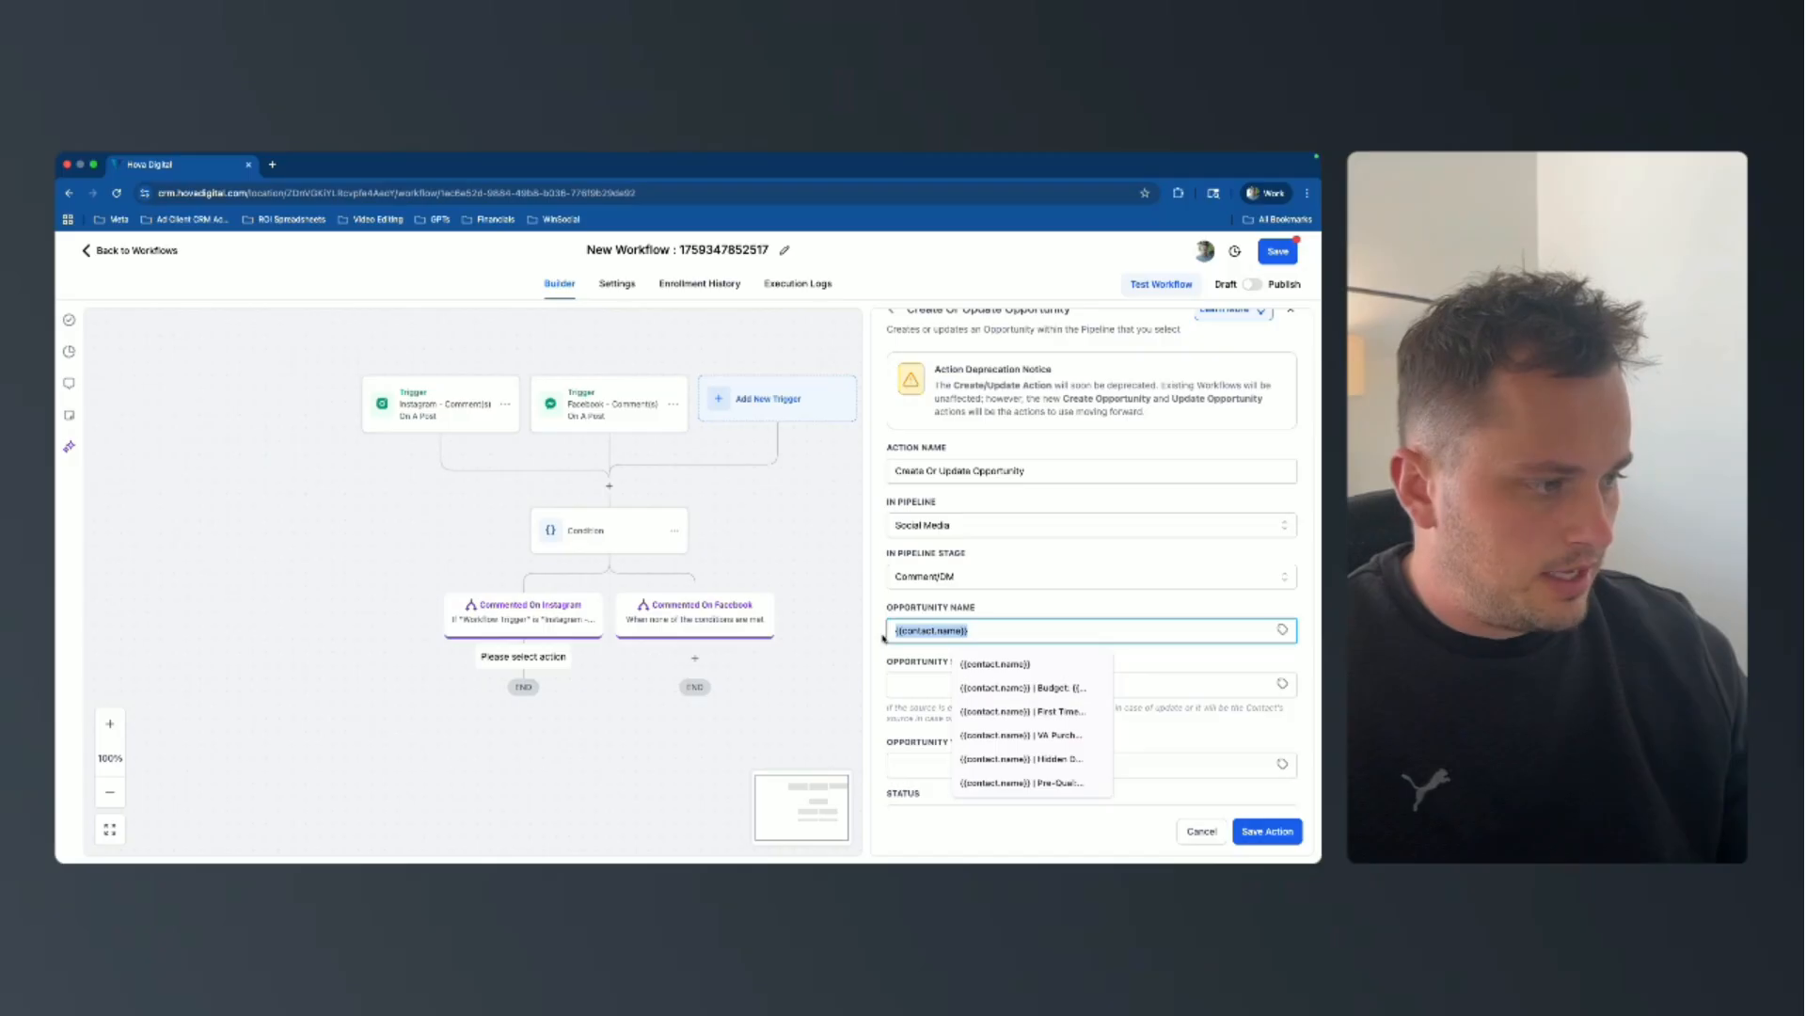
Set the opportunity source to "Instagram Comment: Prequal".
click(921, 684)
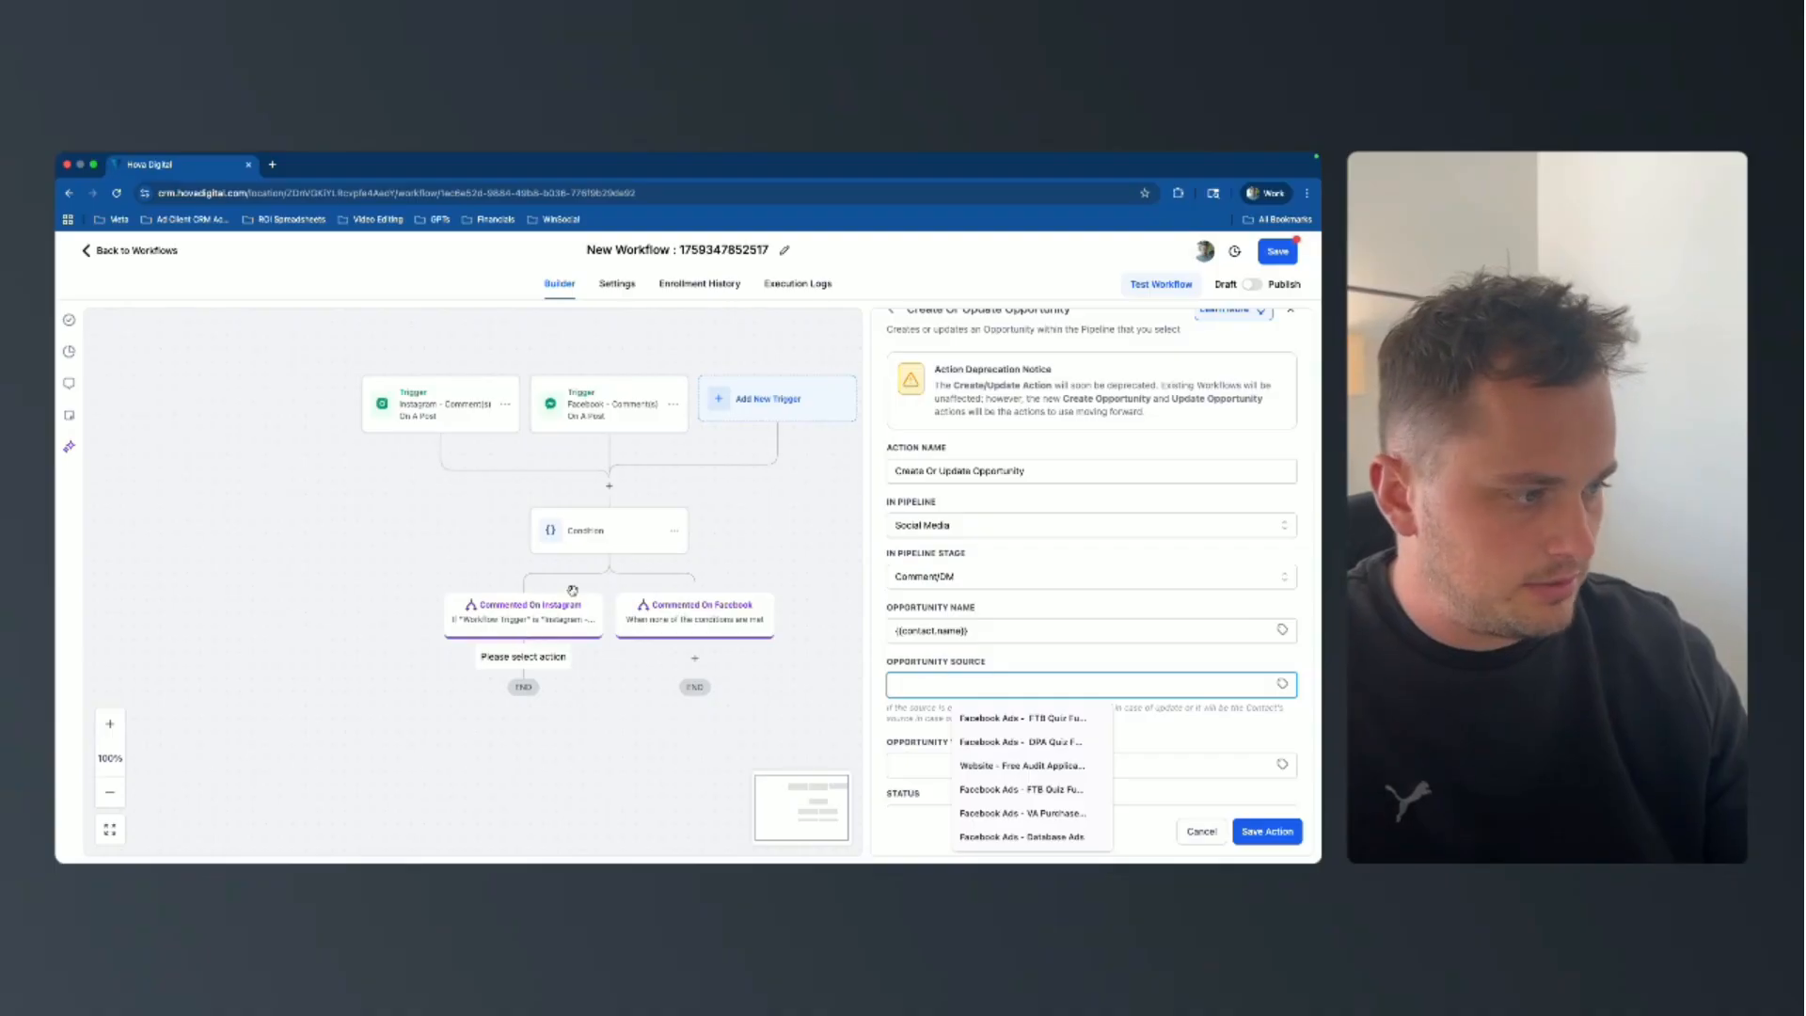
text(Instag)
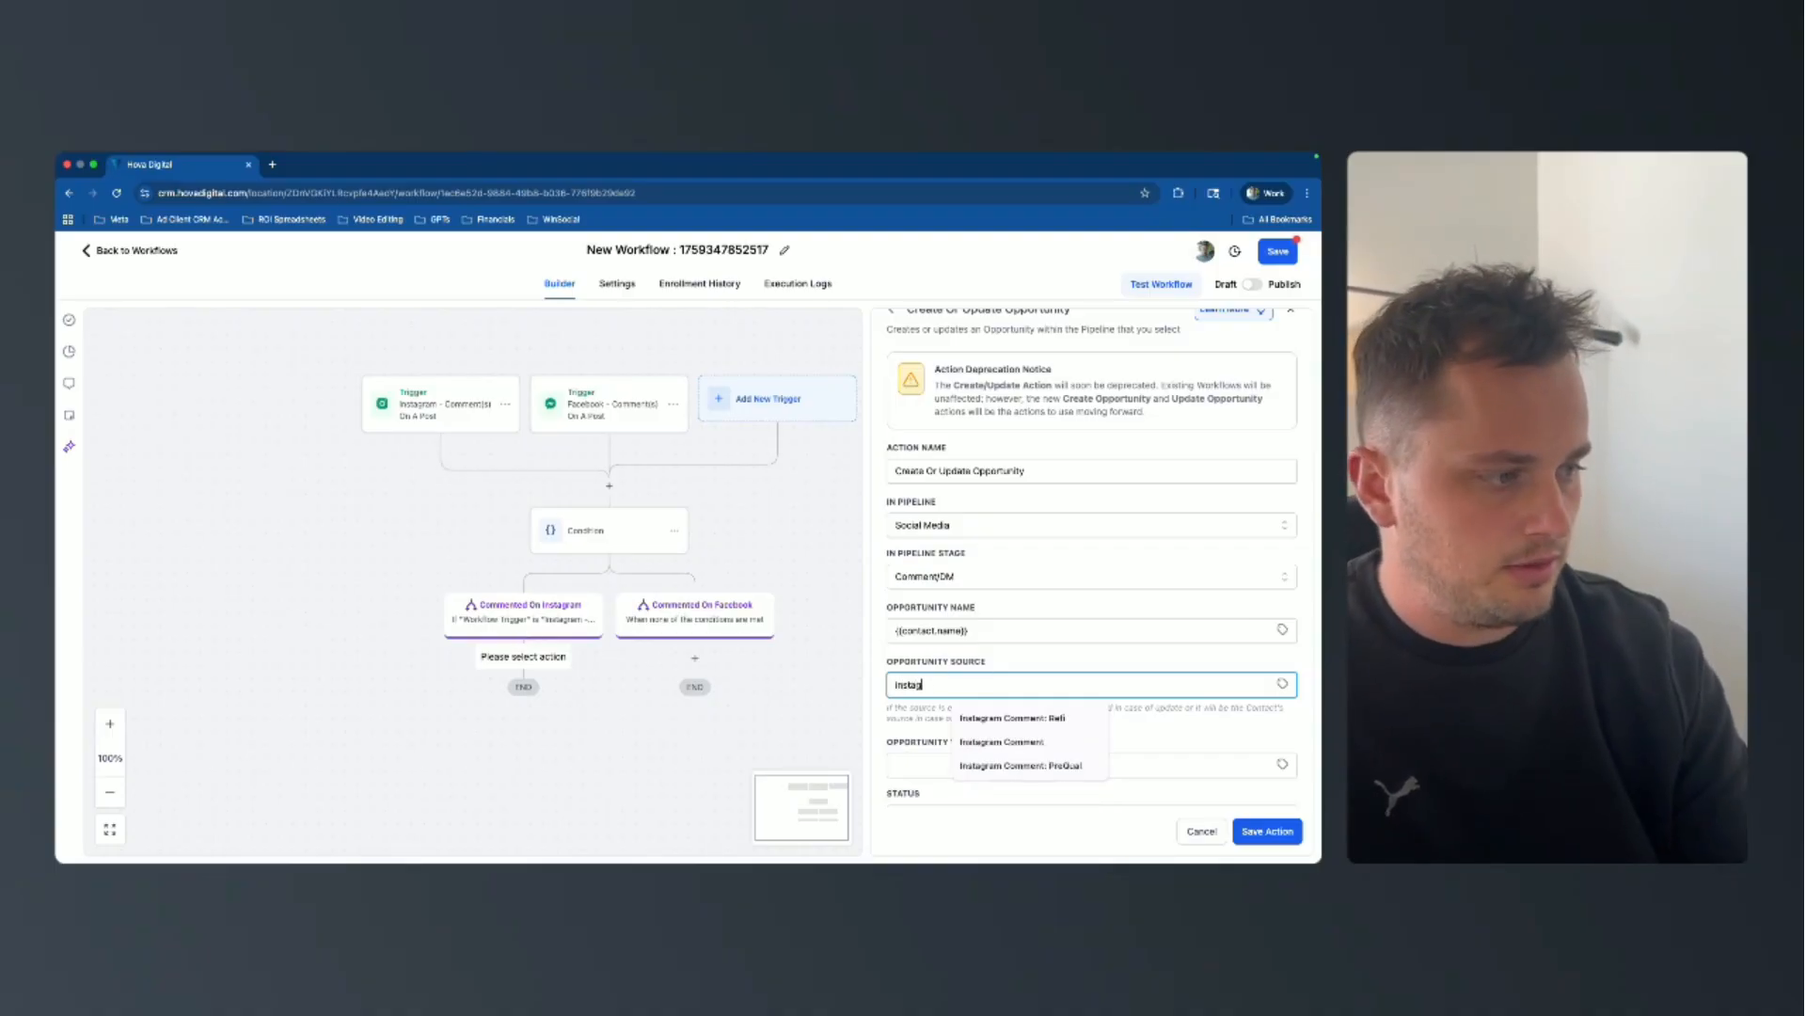
key(BackSpace)
key(BackSpace)
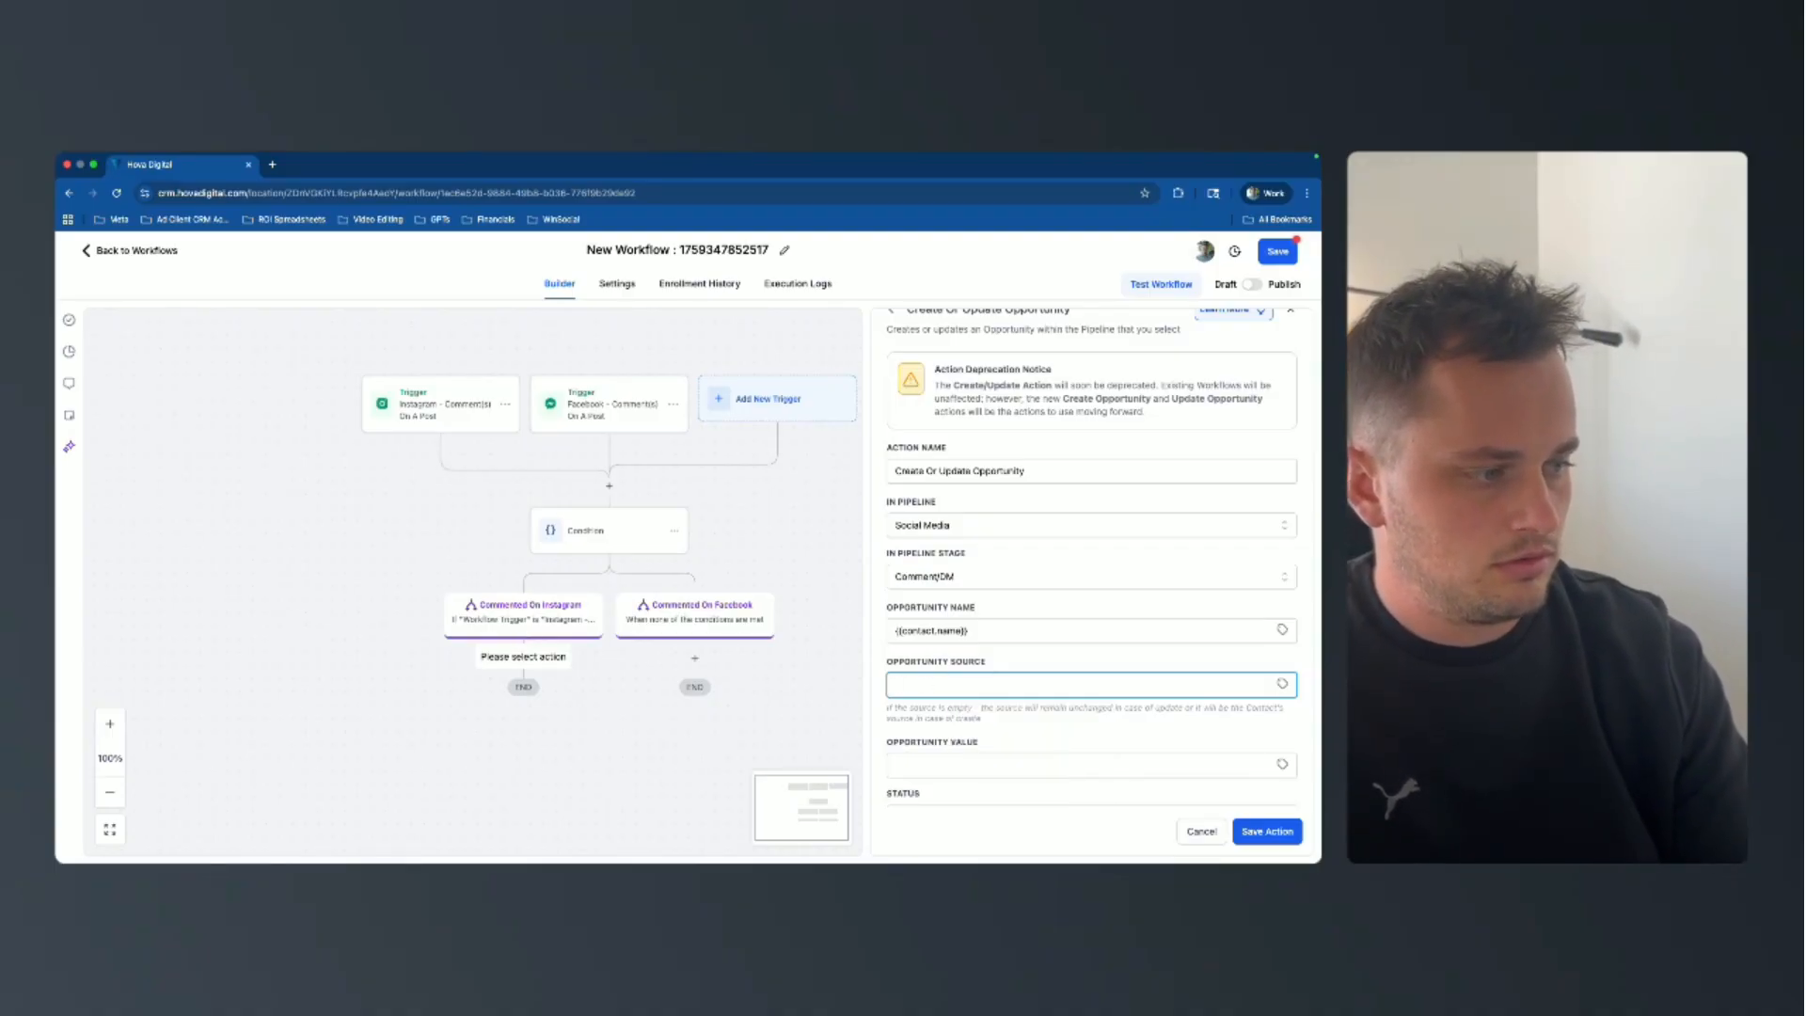
text(nstagram Cmom)
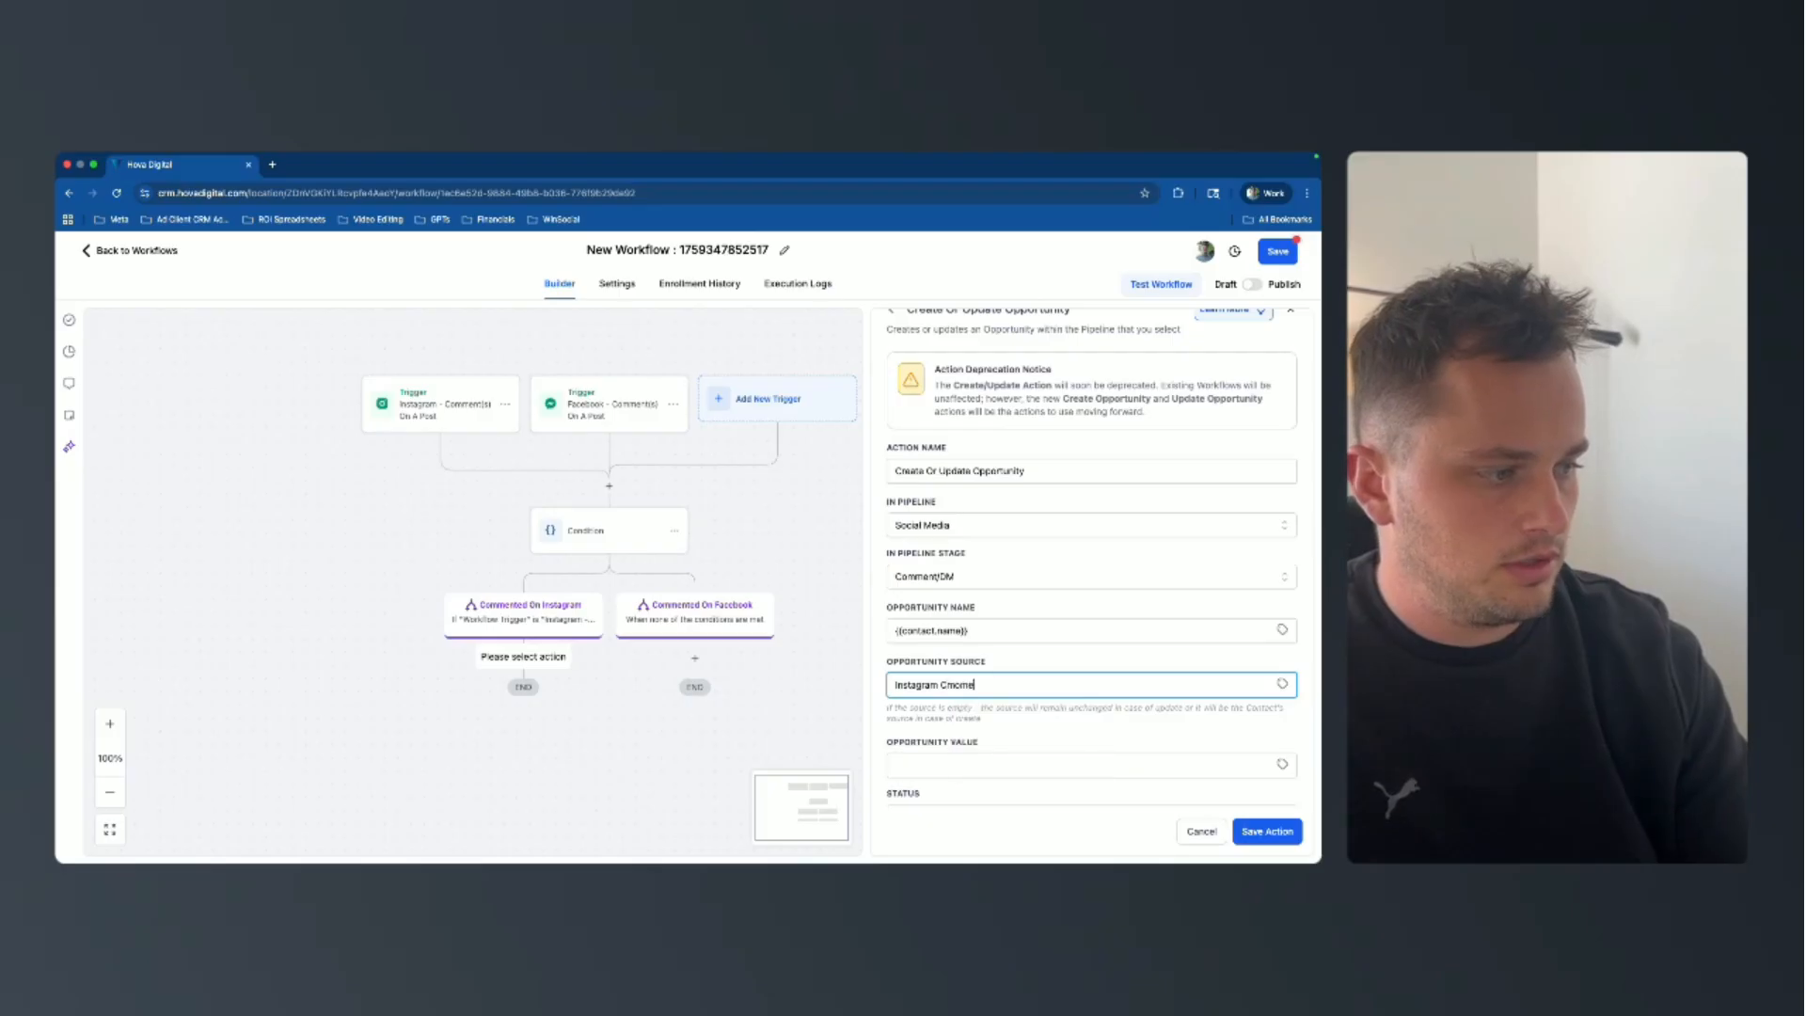
key(BackSpace)
text(omm)
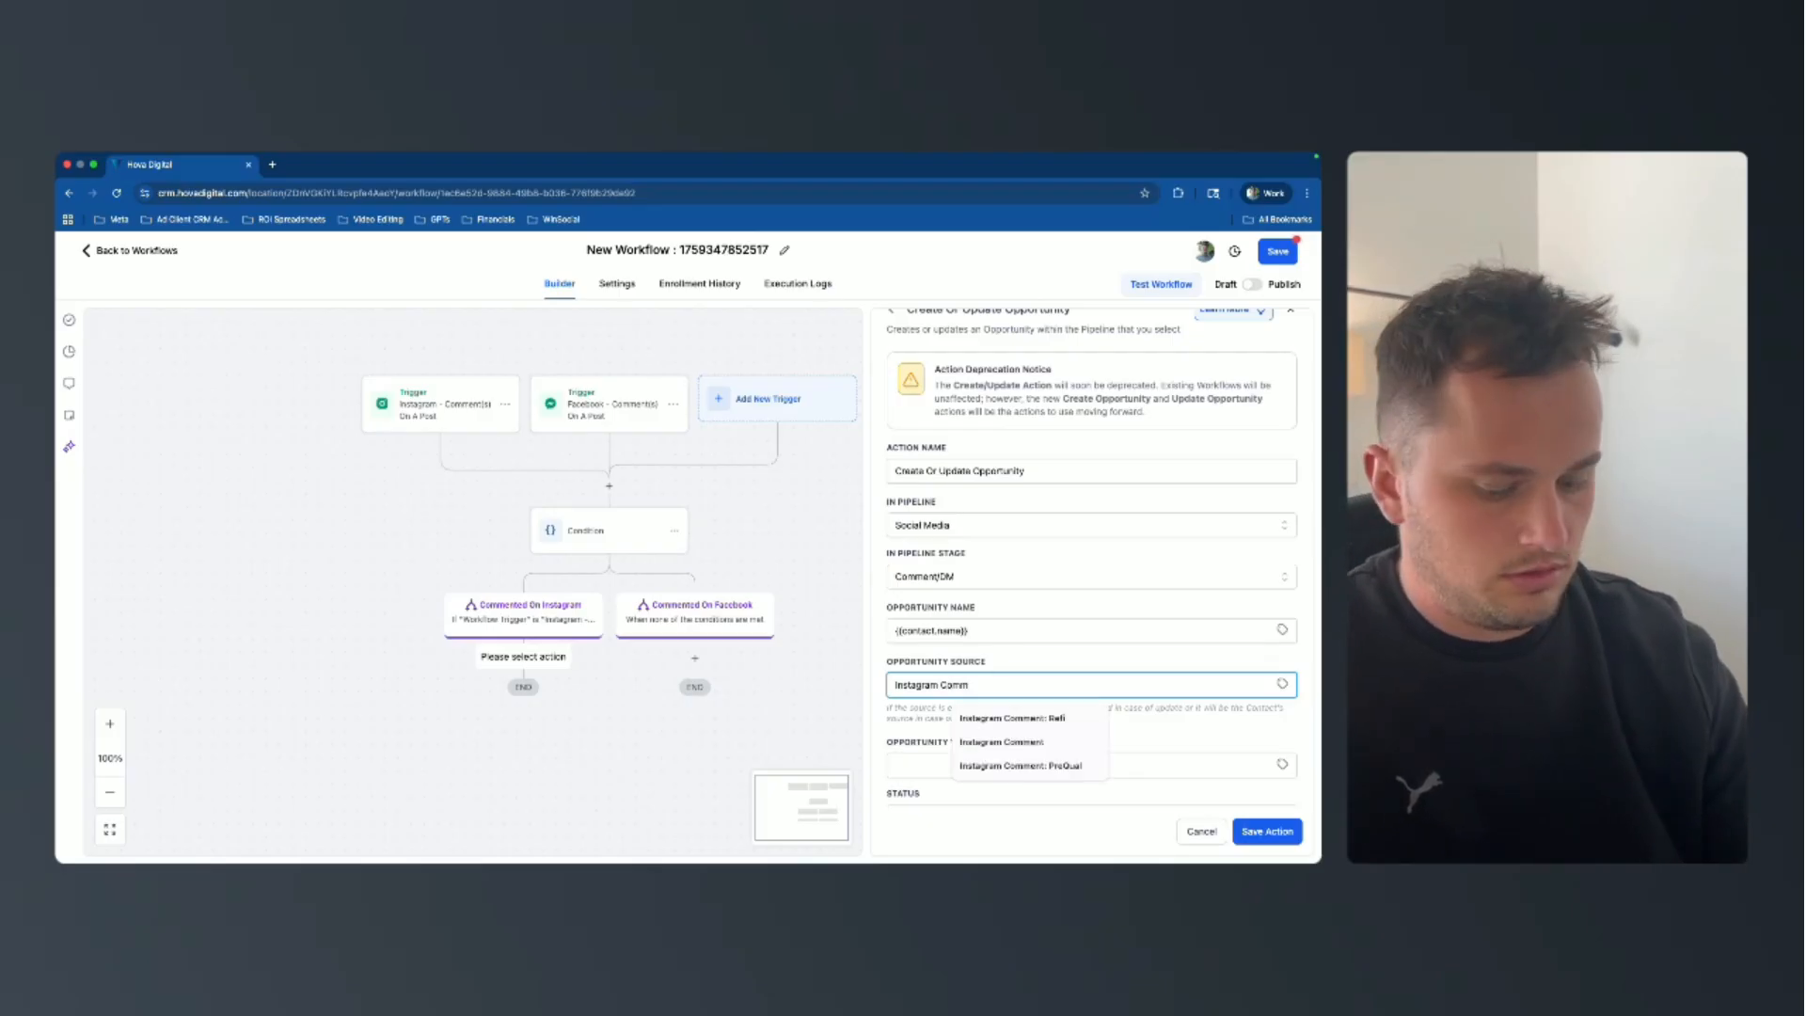
text(ent: Prequal)
click(1019, 720)
Set the opportunity's status to open and save the action.
scroll(1019, 720, down, 2)
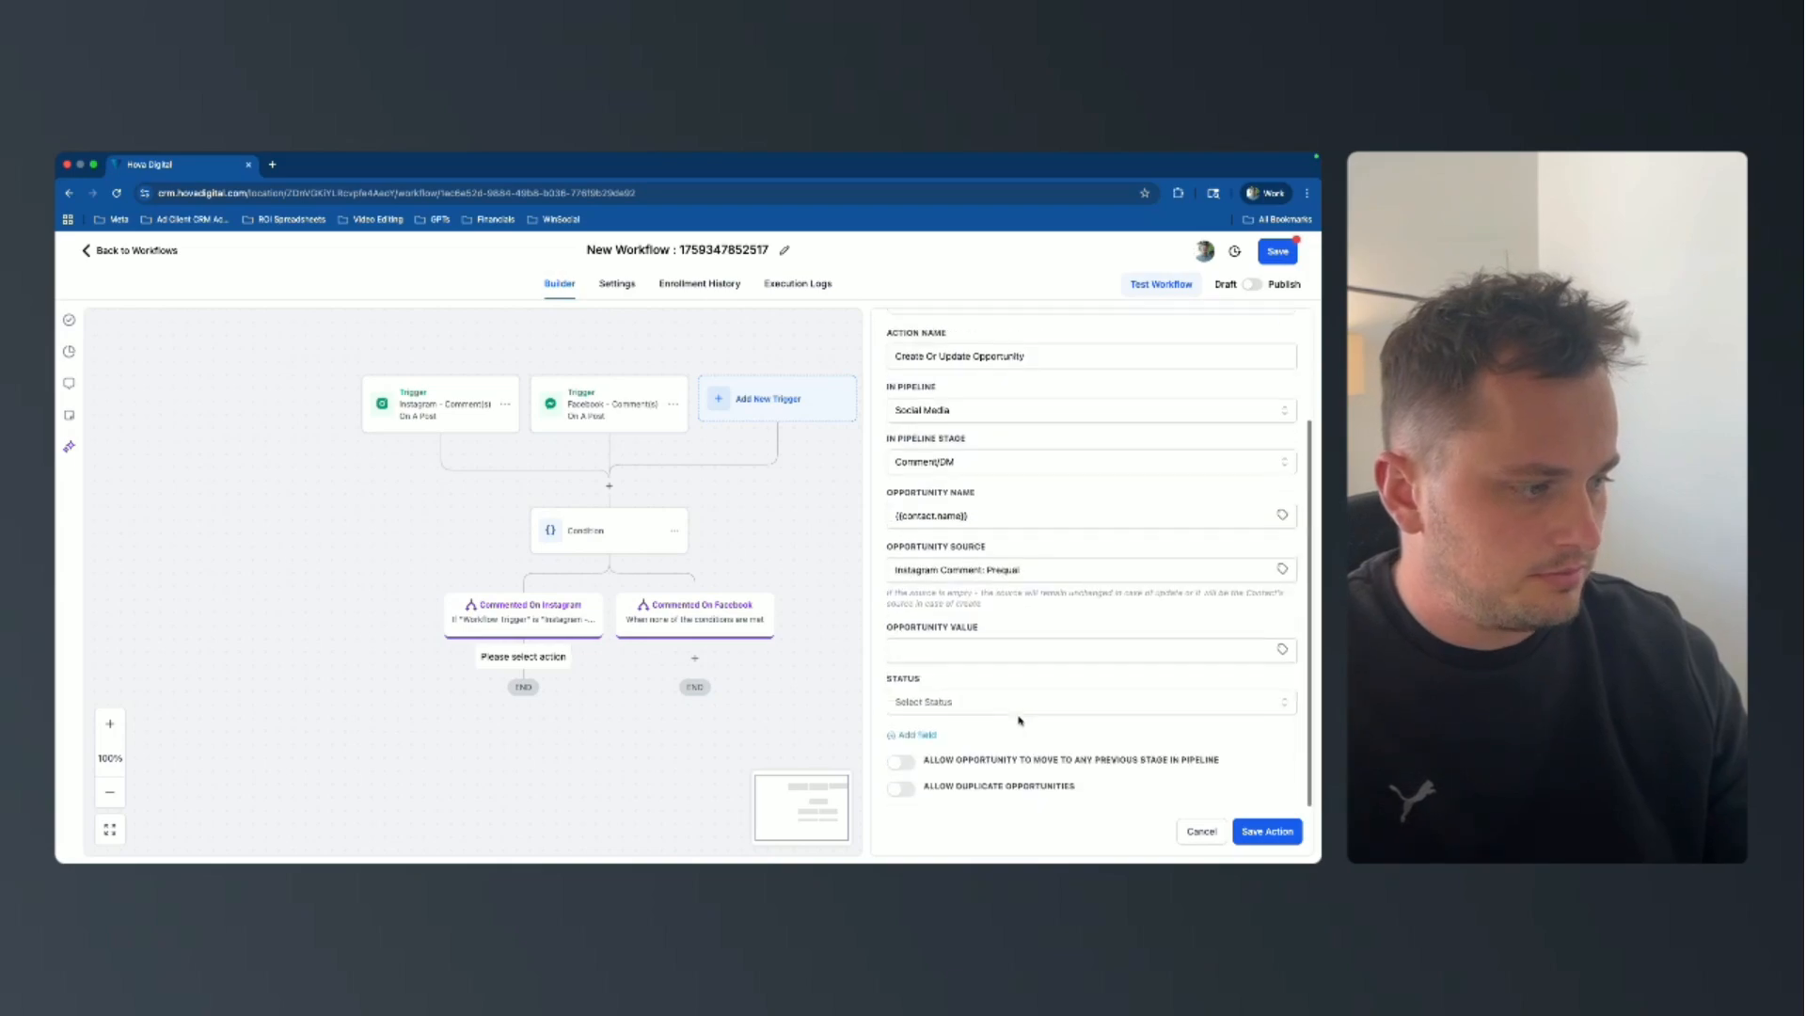
click(968, 708)
click(969, 739)
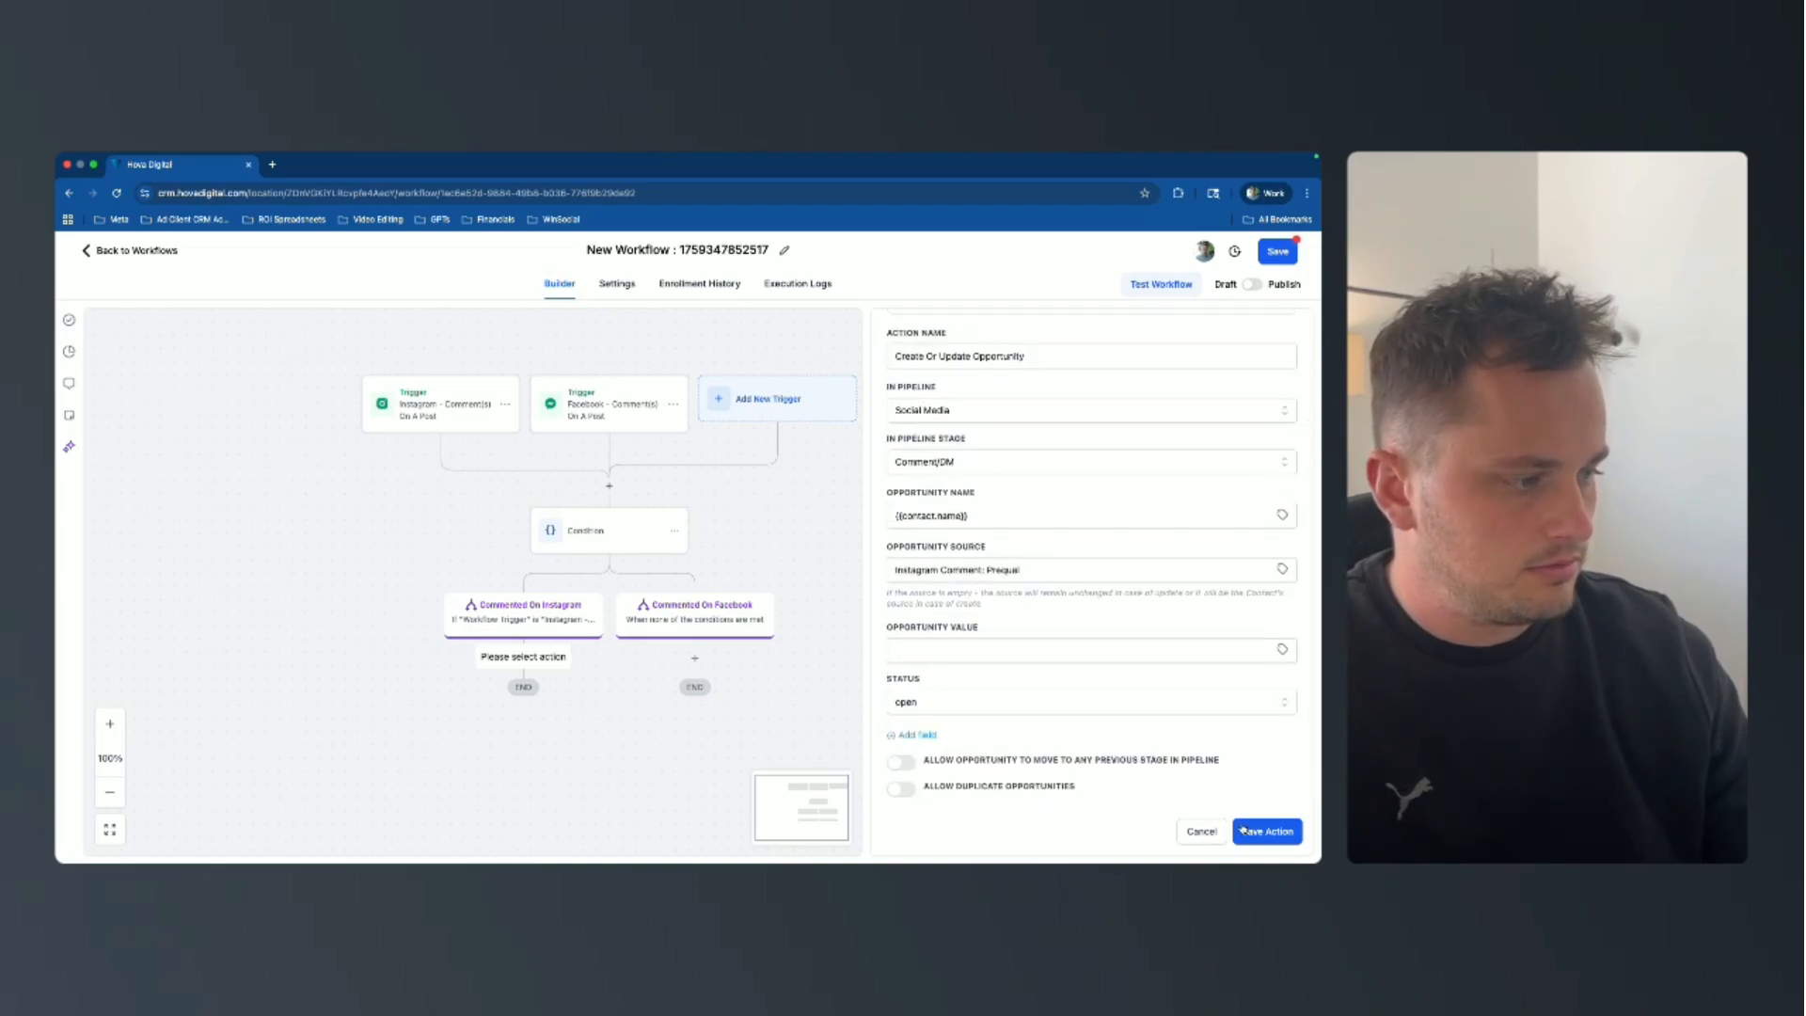
click(1022, 713)
click(1003, 708)
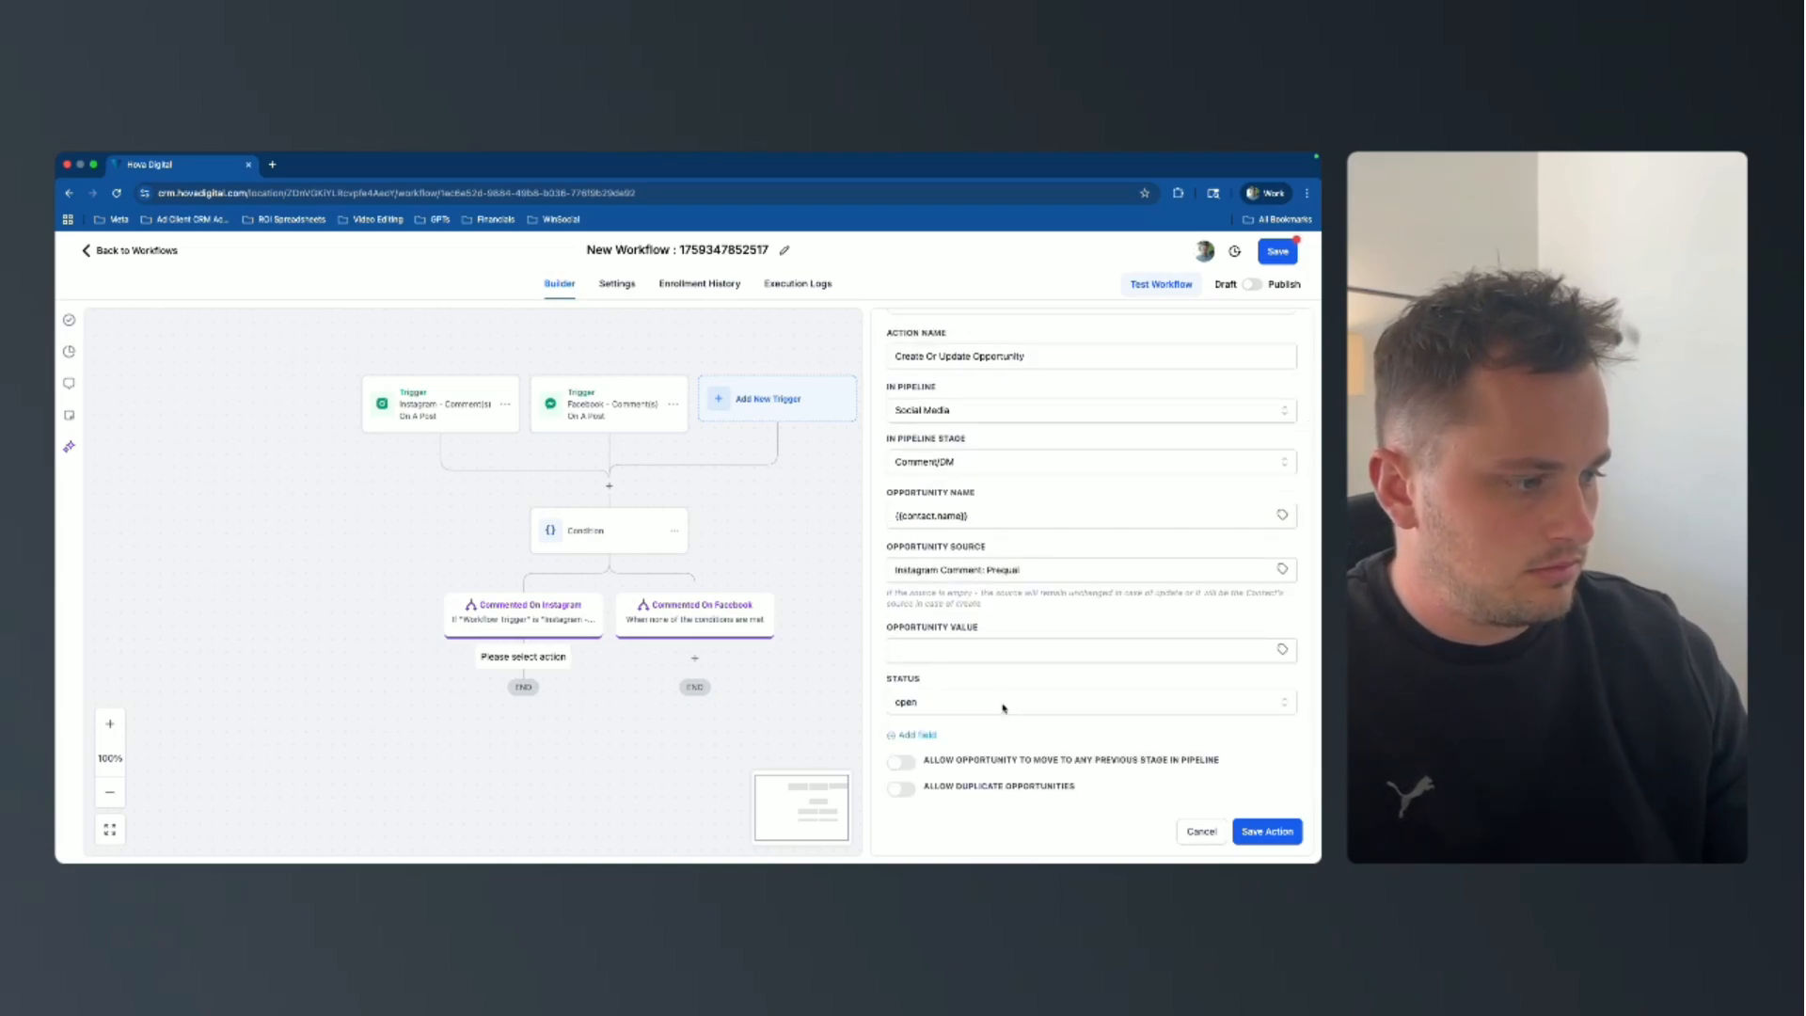
click(1253, 830)
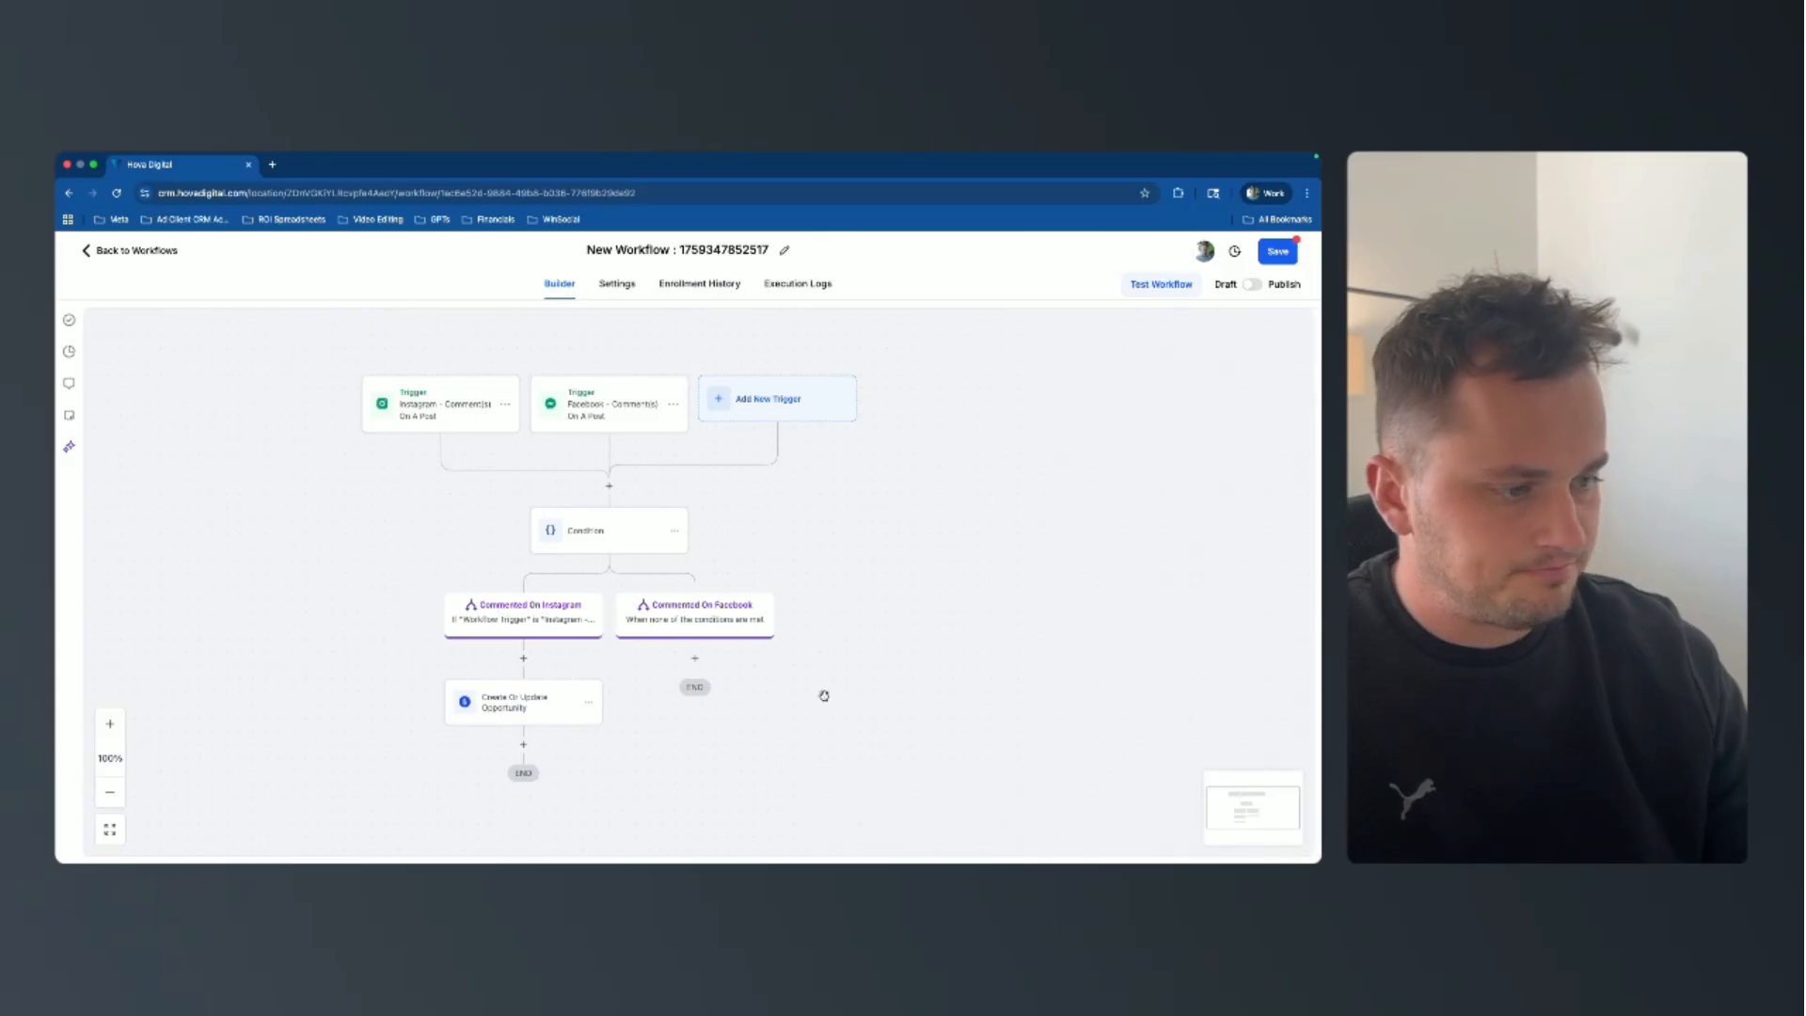
Copy the Create Or Update Opportunity action from the Instagram branch and paste it under the Commented On Facebook branch.
click(590, 703)
mouse_move(655, 753)
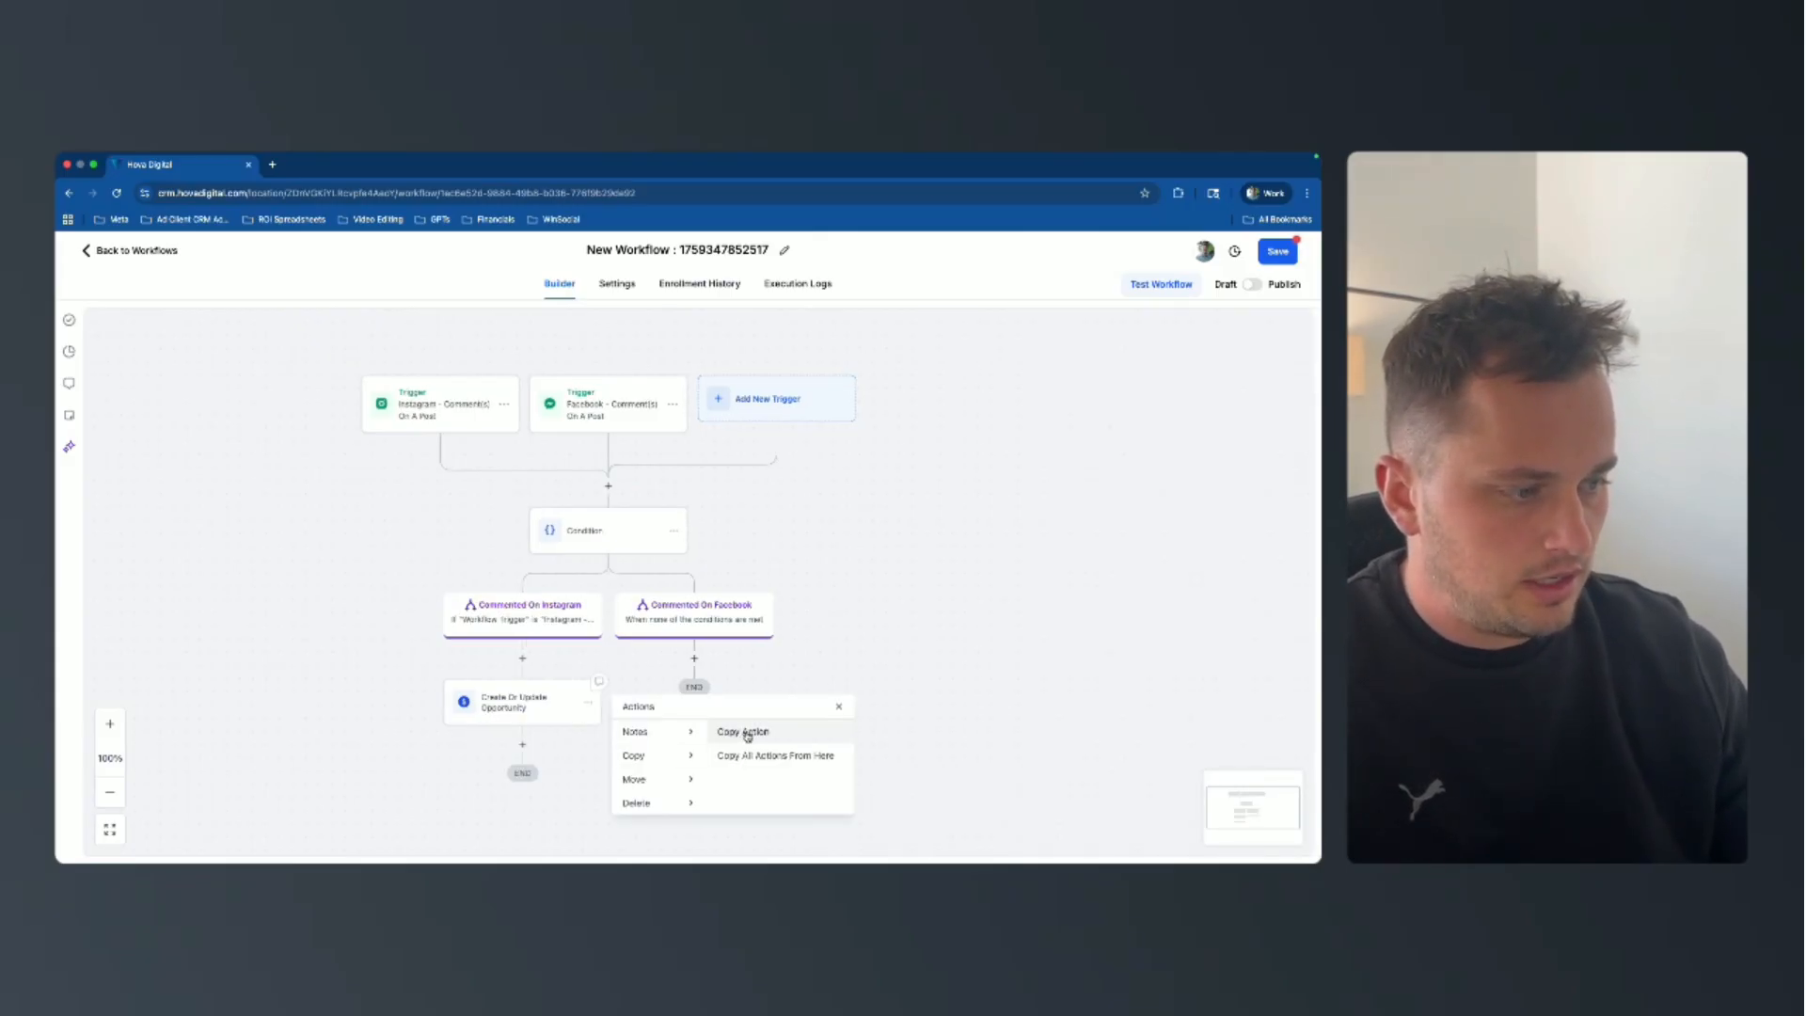
click(743, 731)
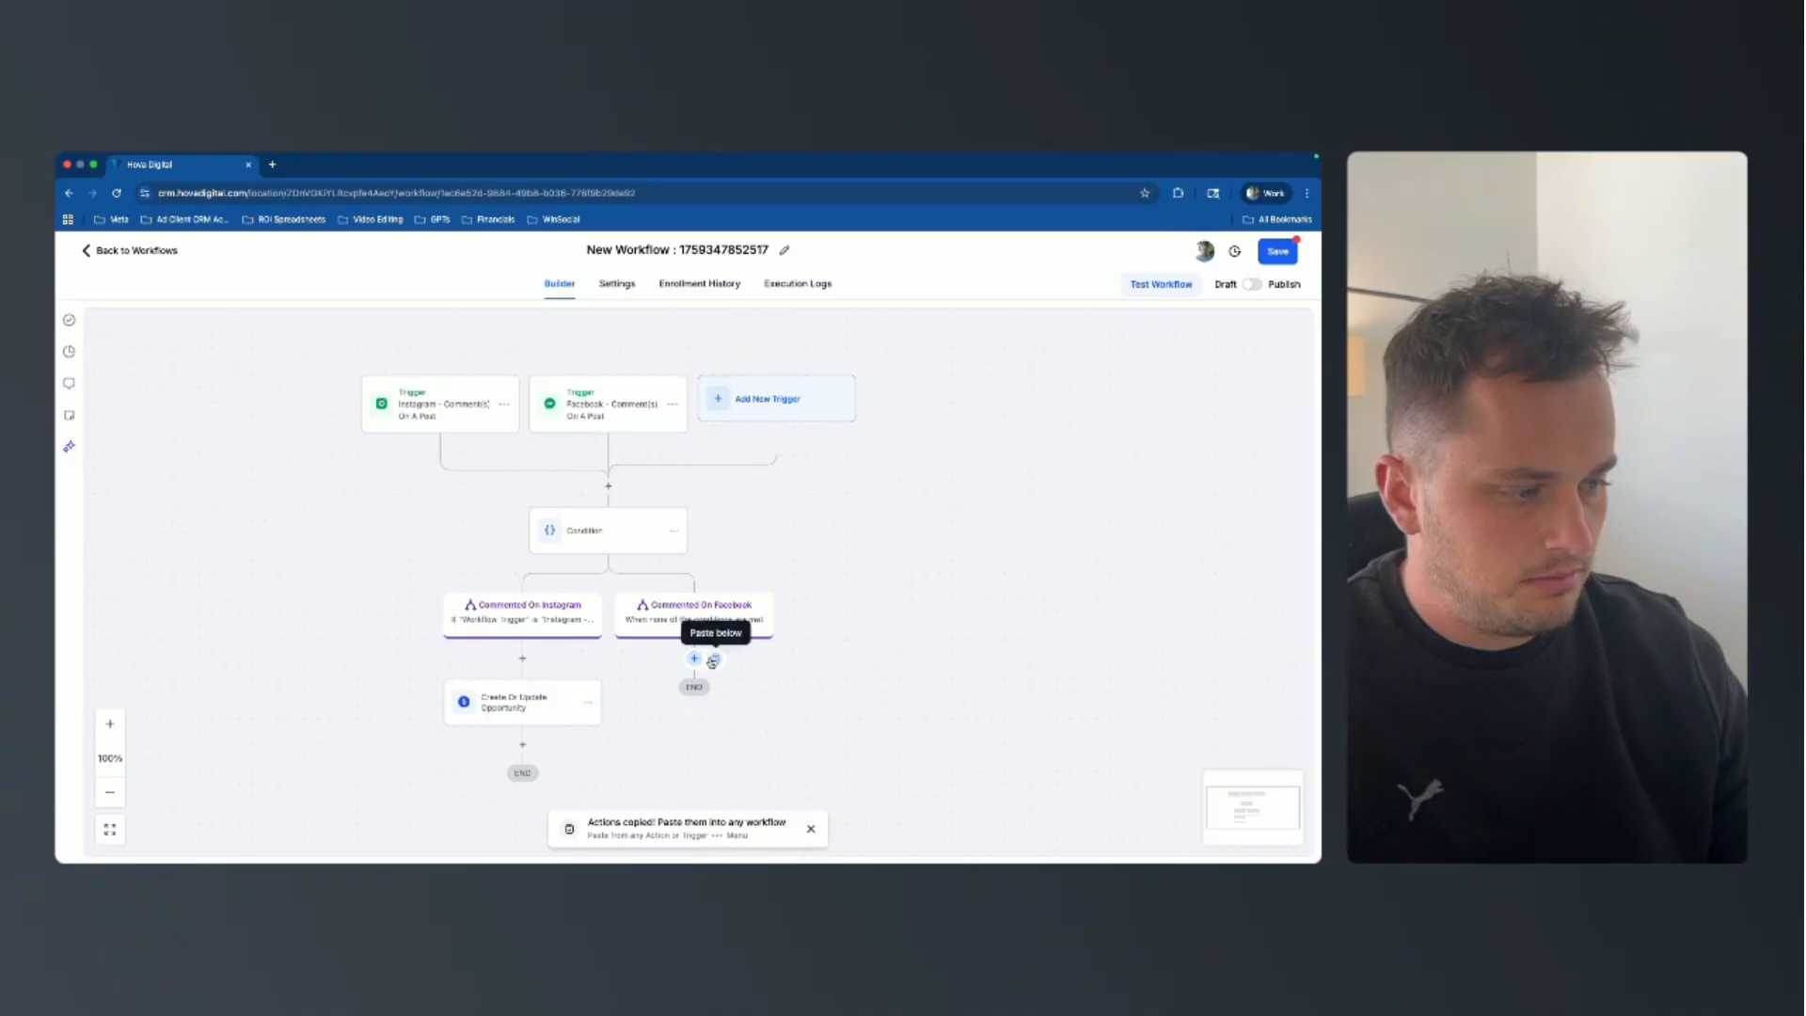
click(695, 659)
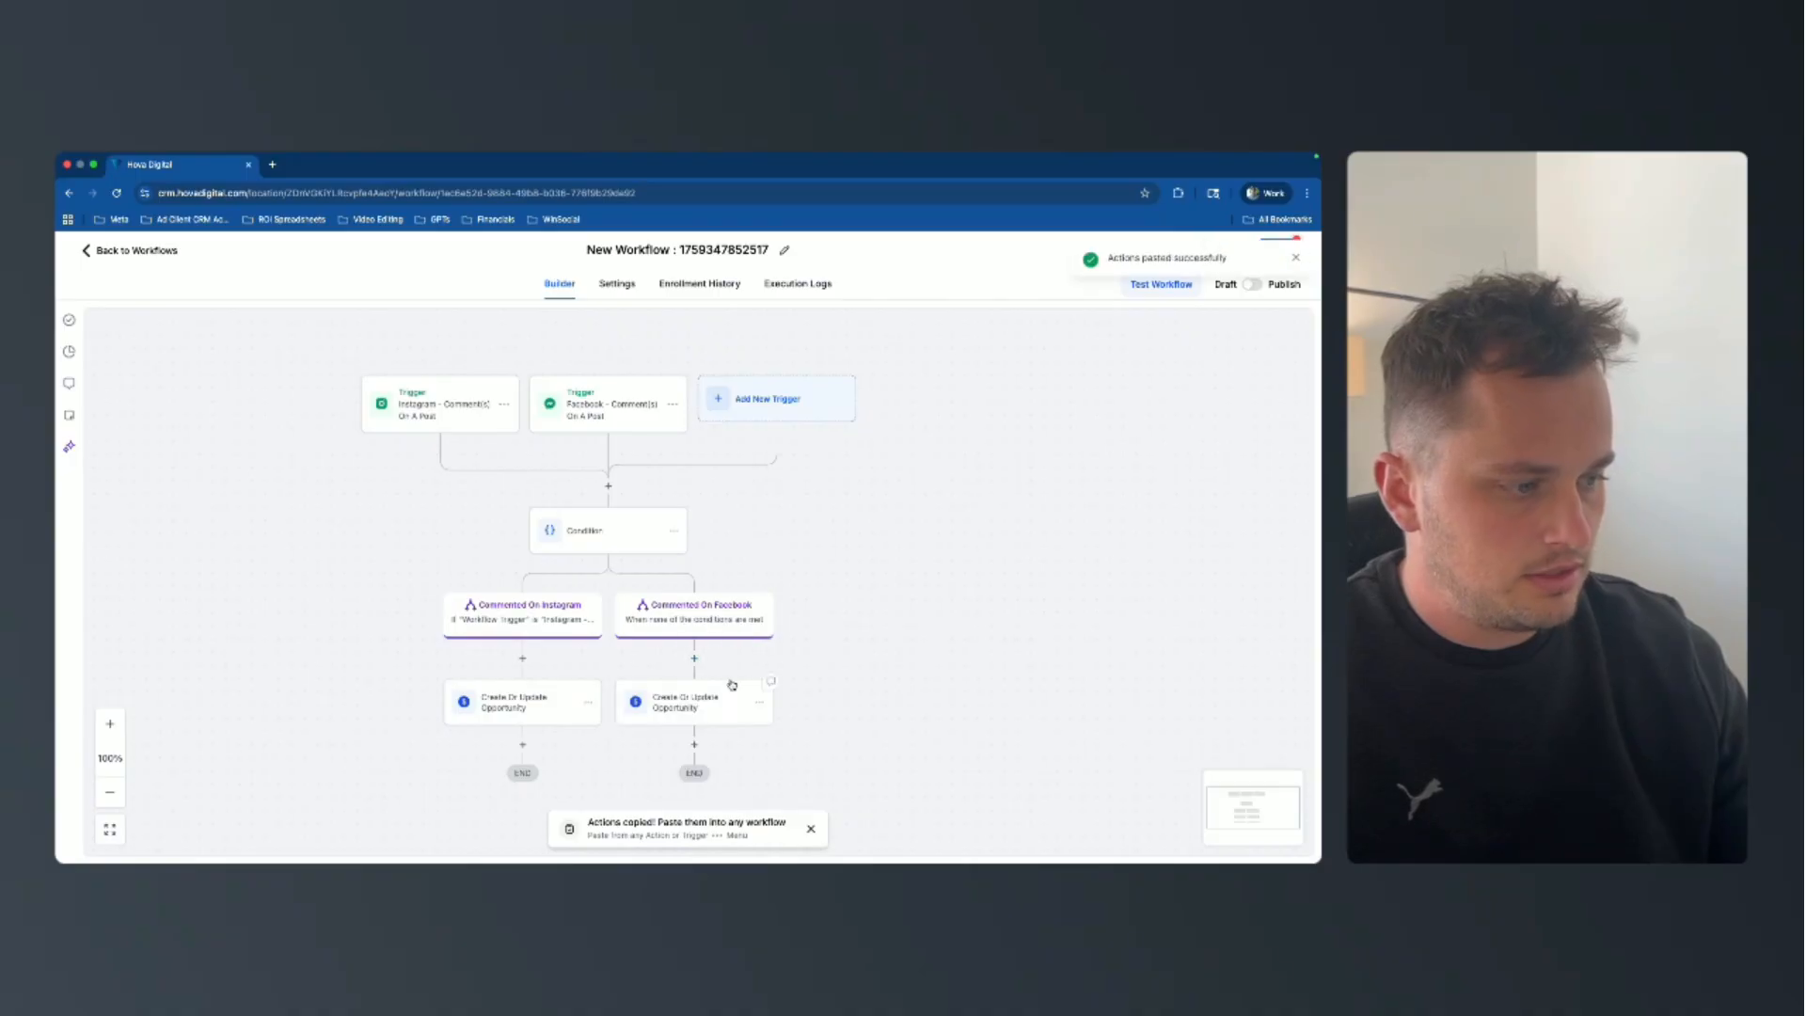
Save the workflow, and open the list of opportunity pipelines.
click(1276, 252)
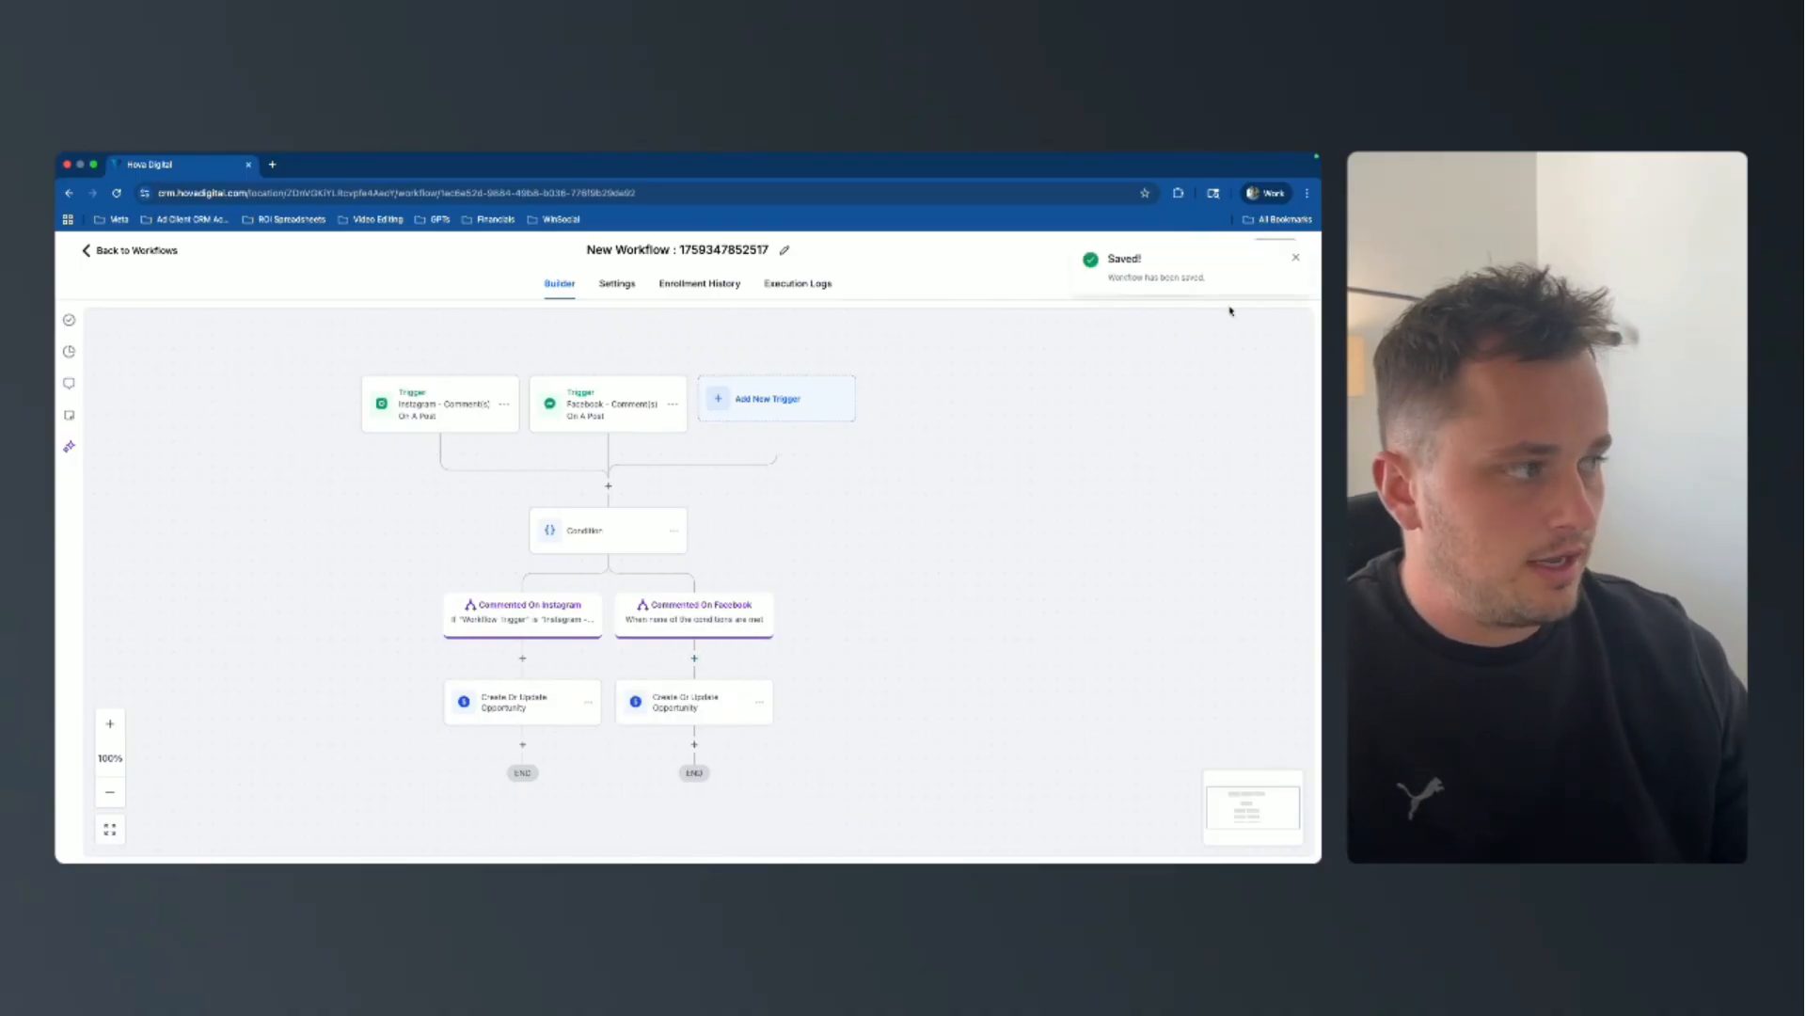
click(1294, 259)
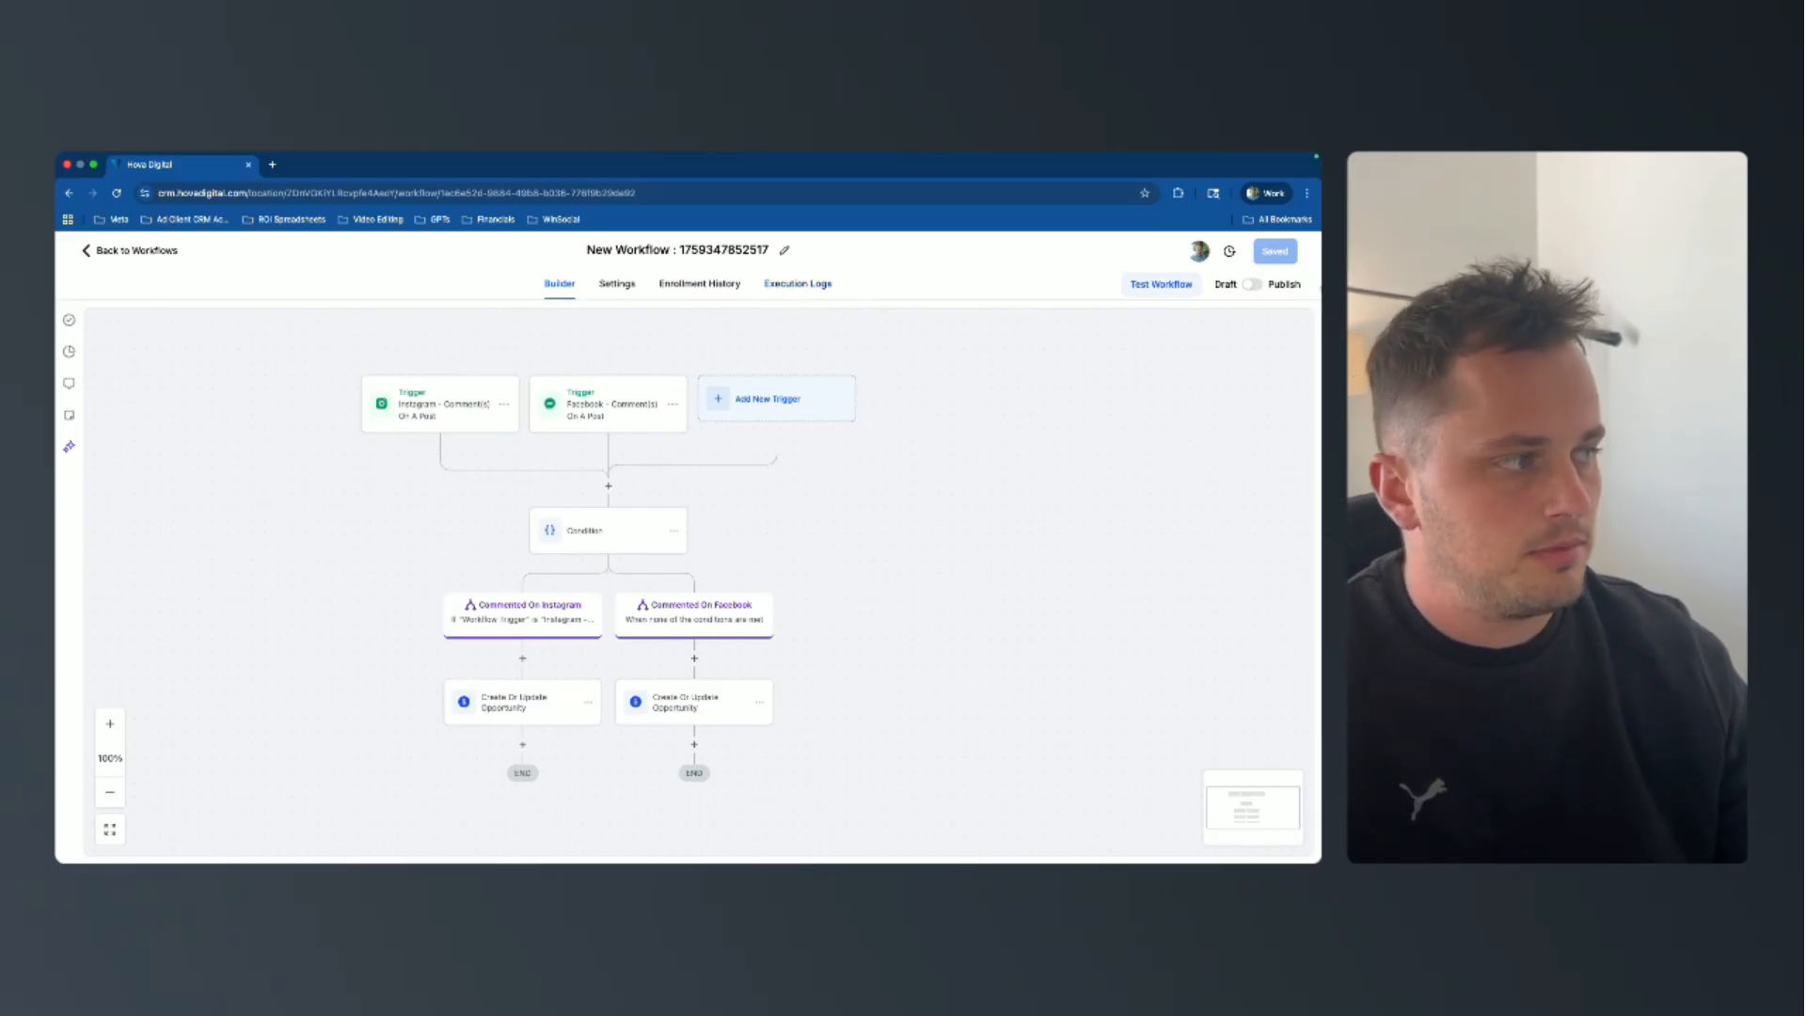
click(133, 251)
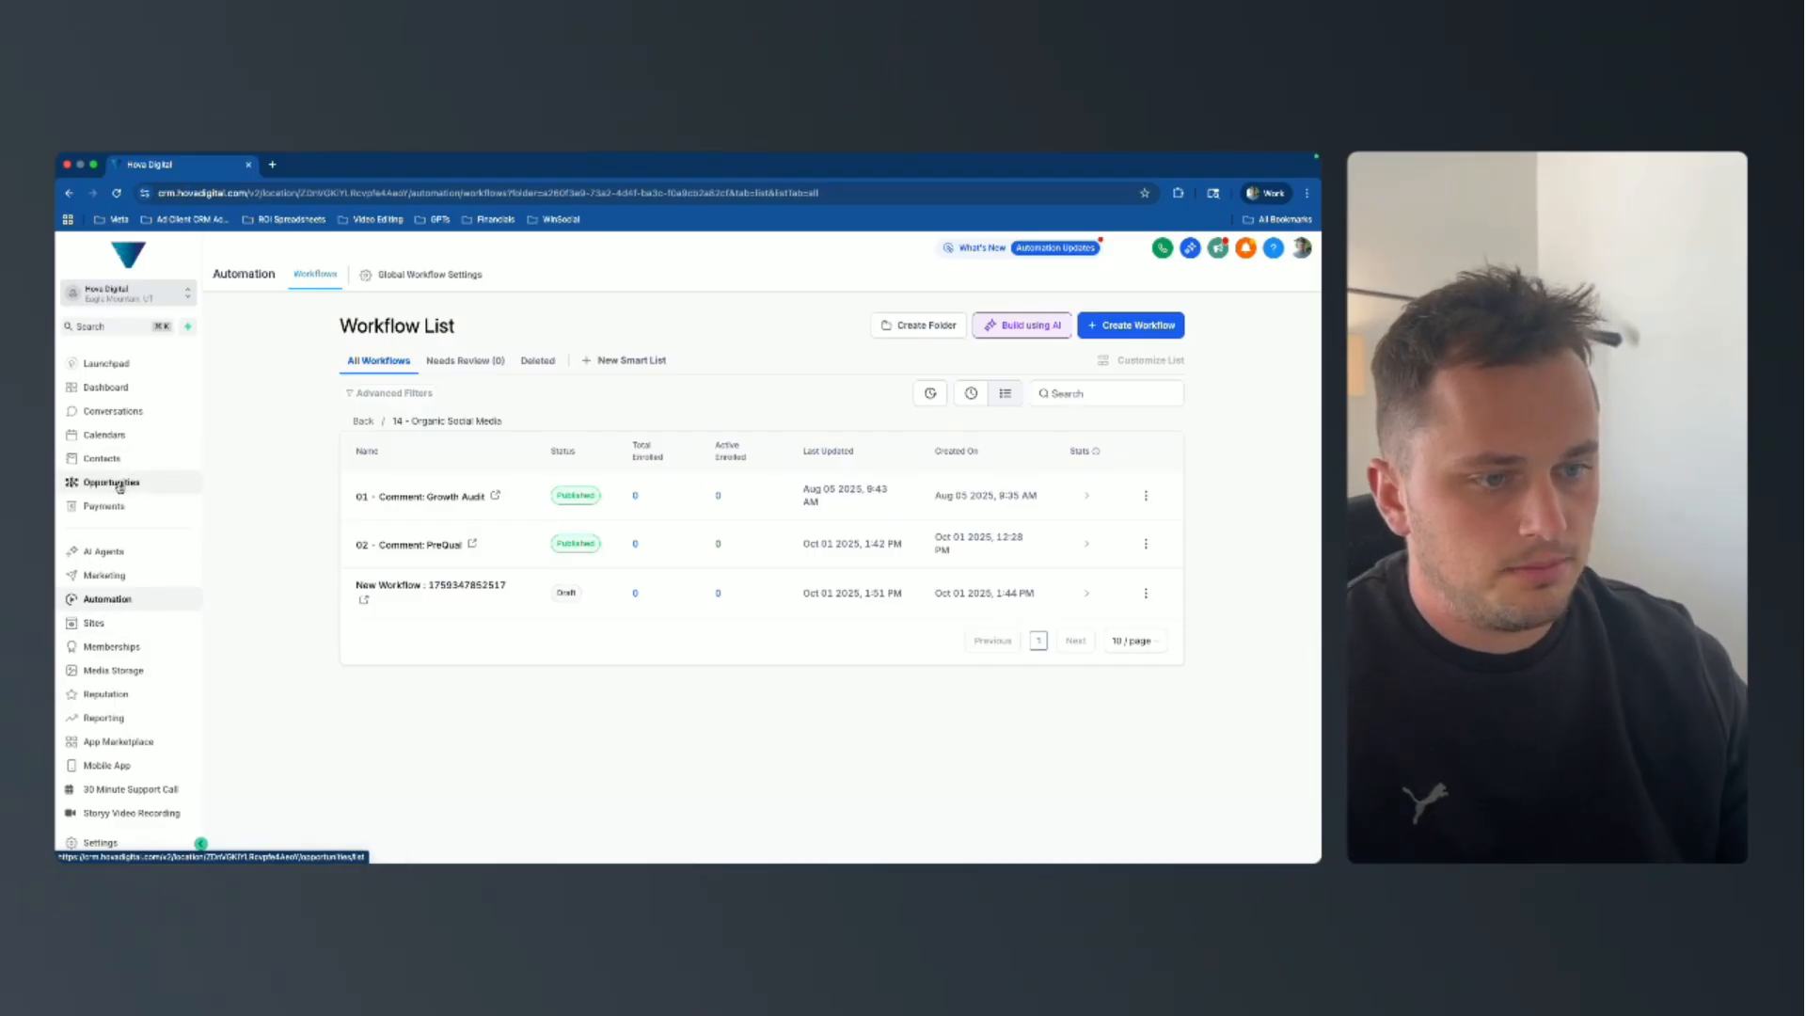
click(91, 484)
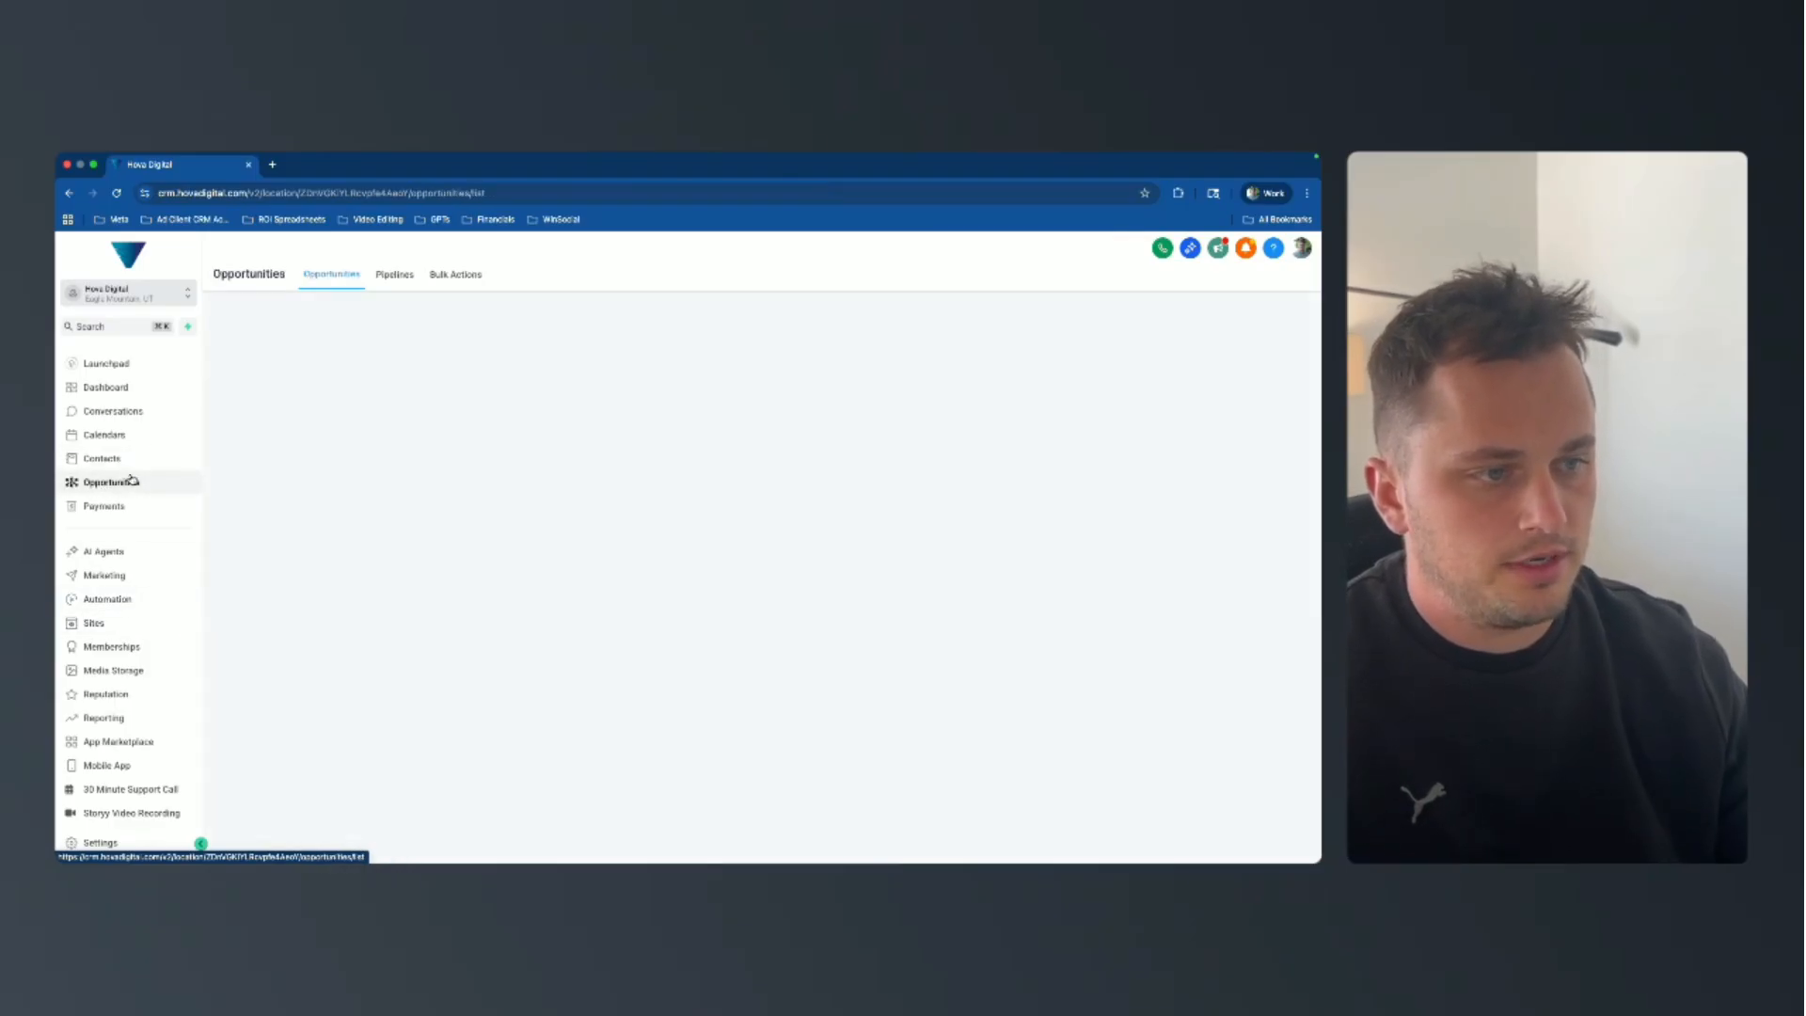
click(378, 274)
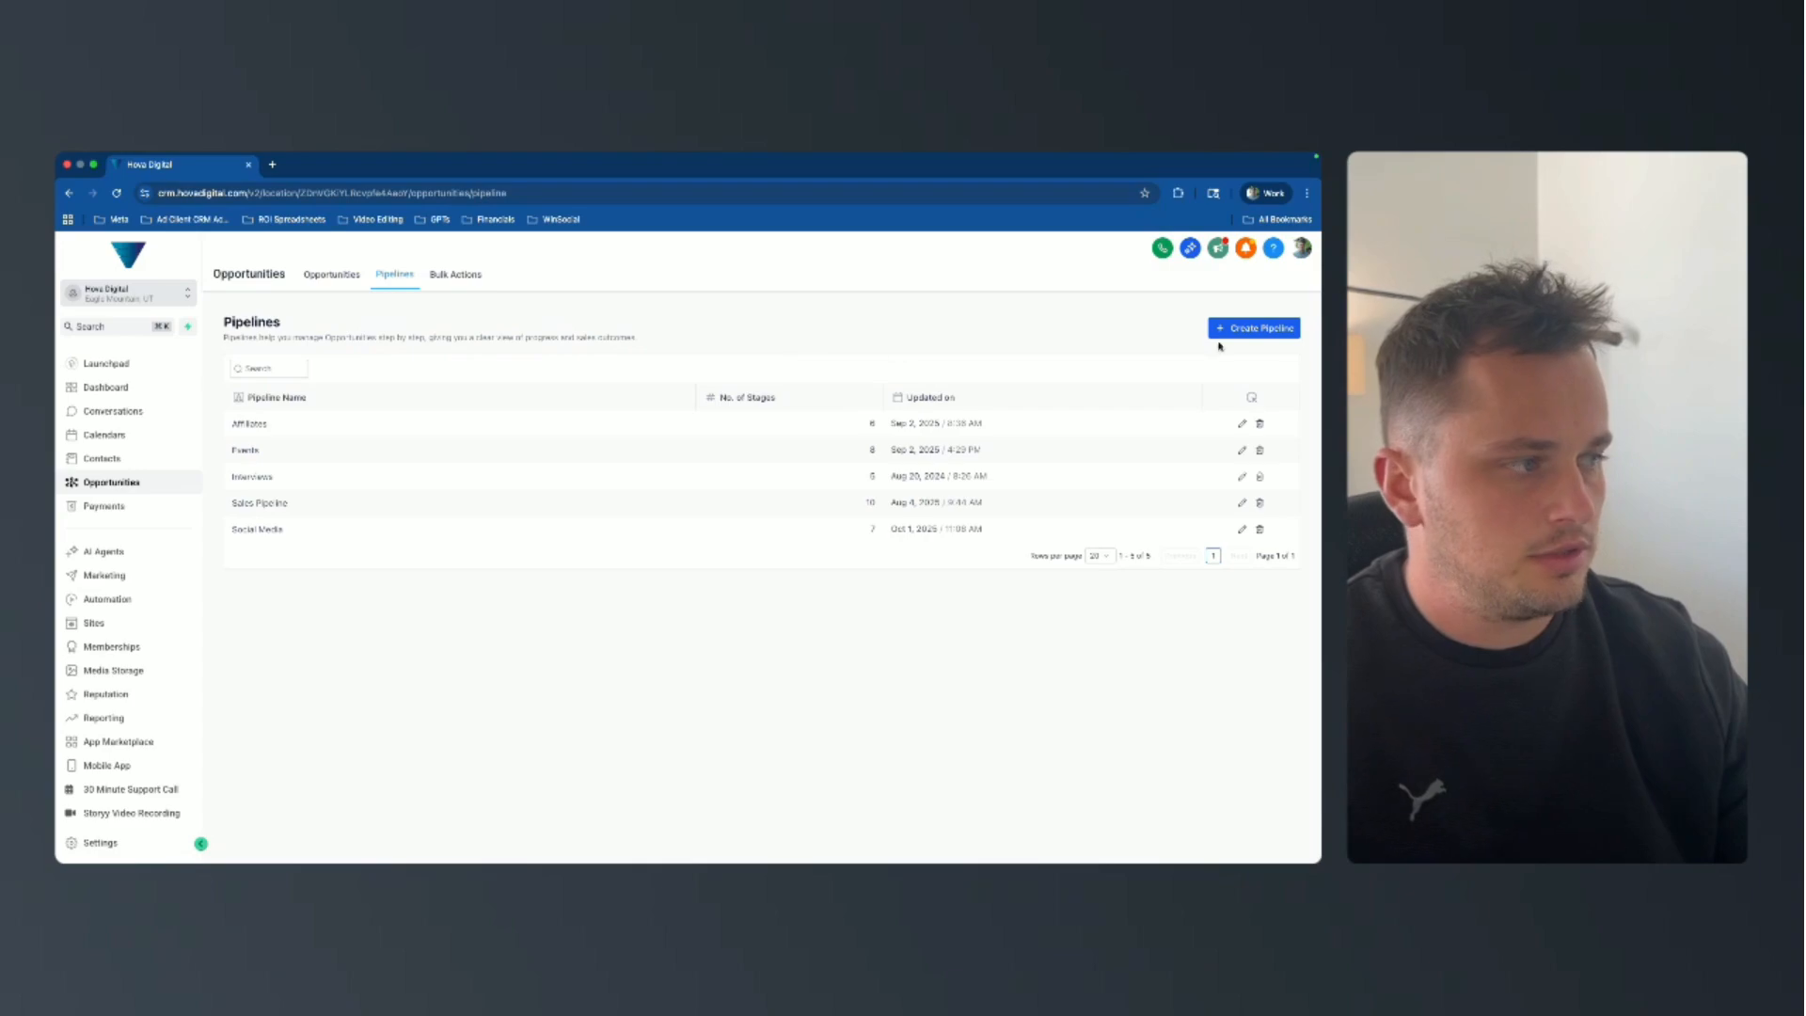
click(1265, 329)
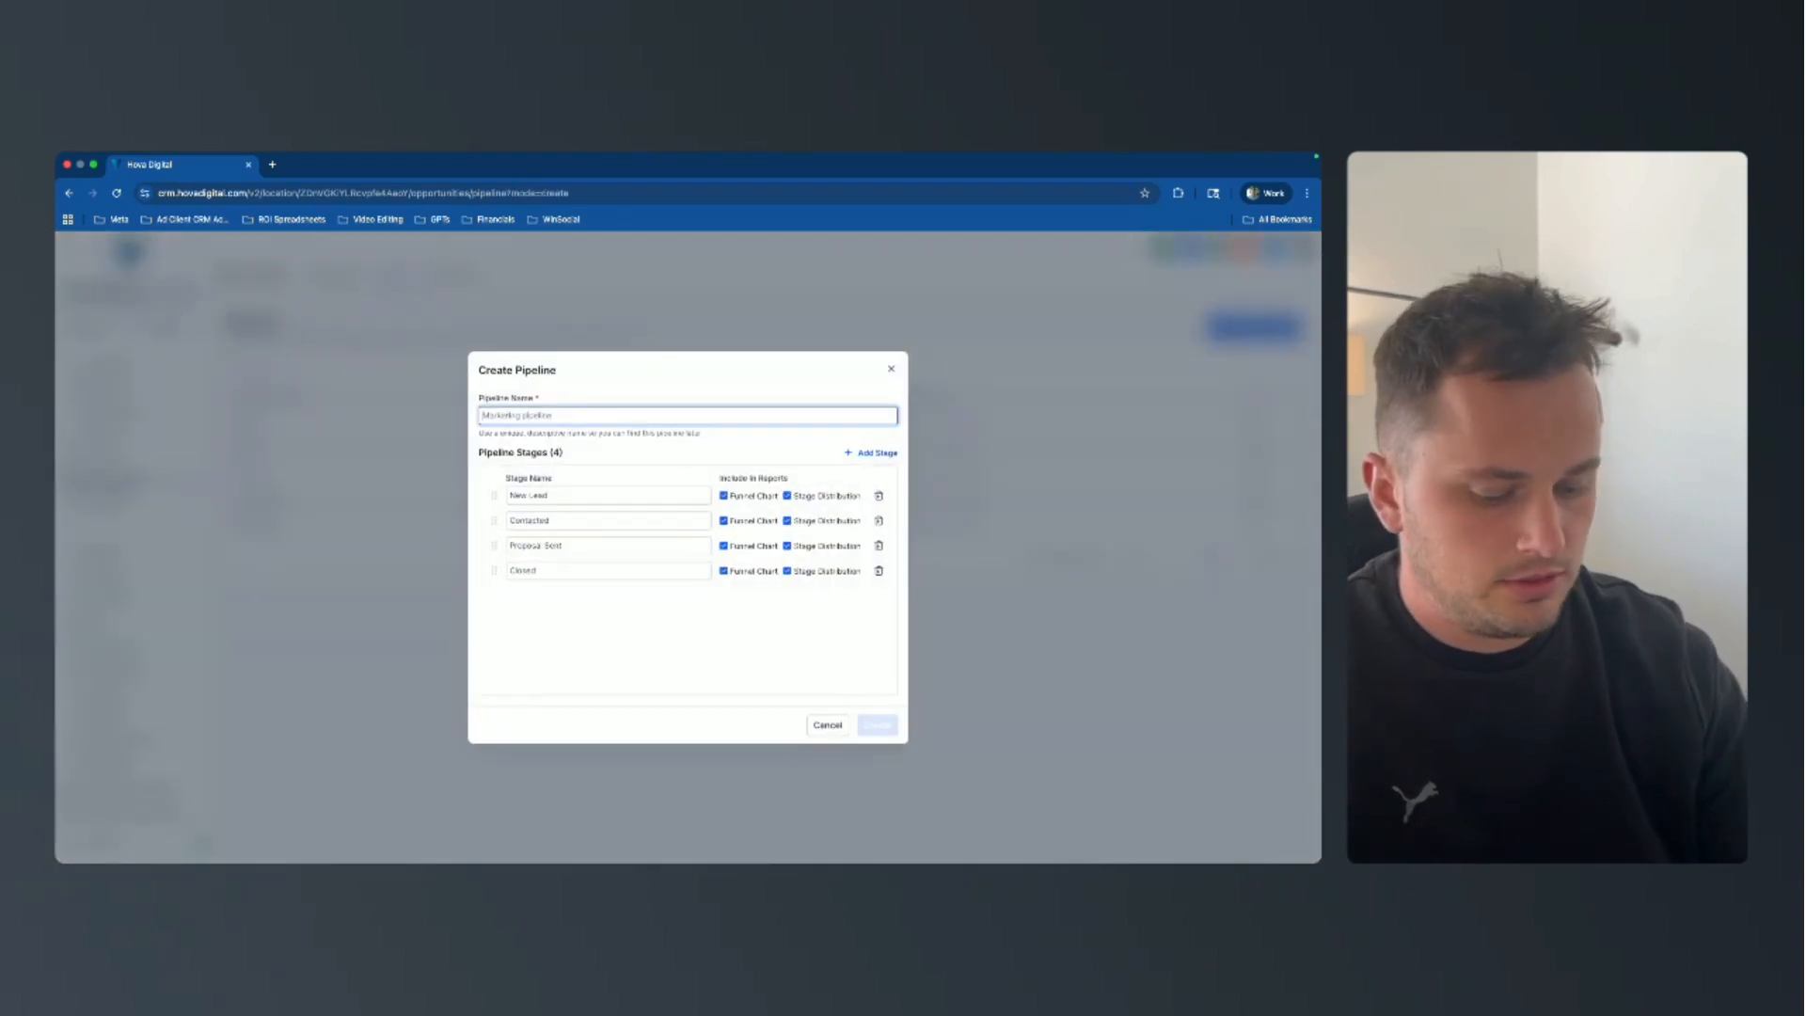
text(Social Media)
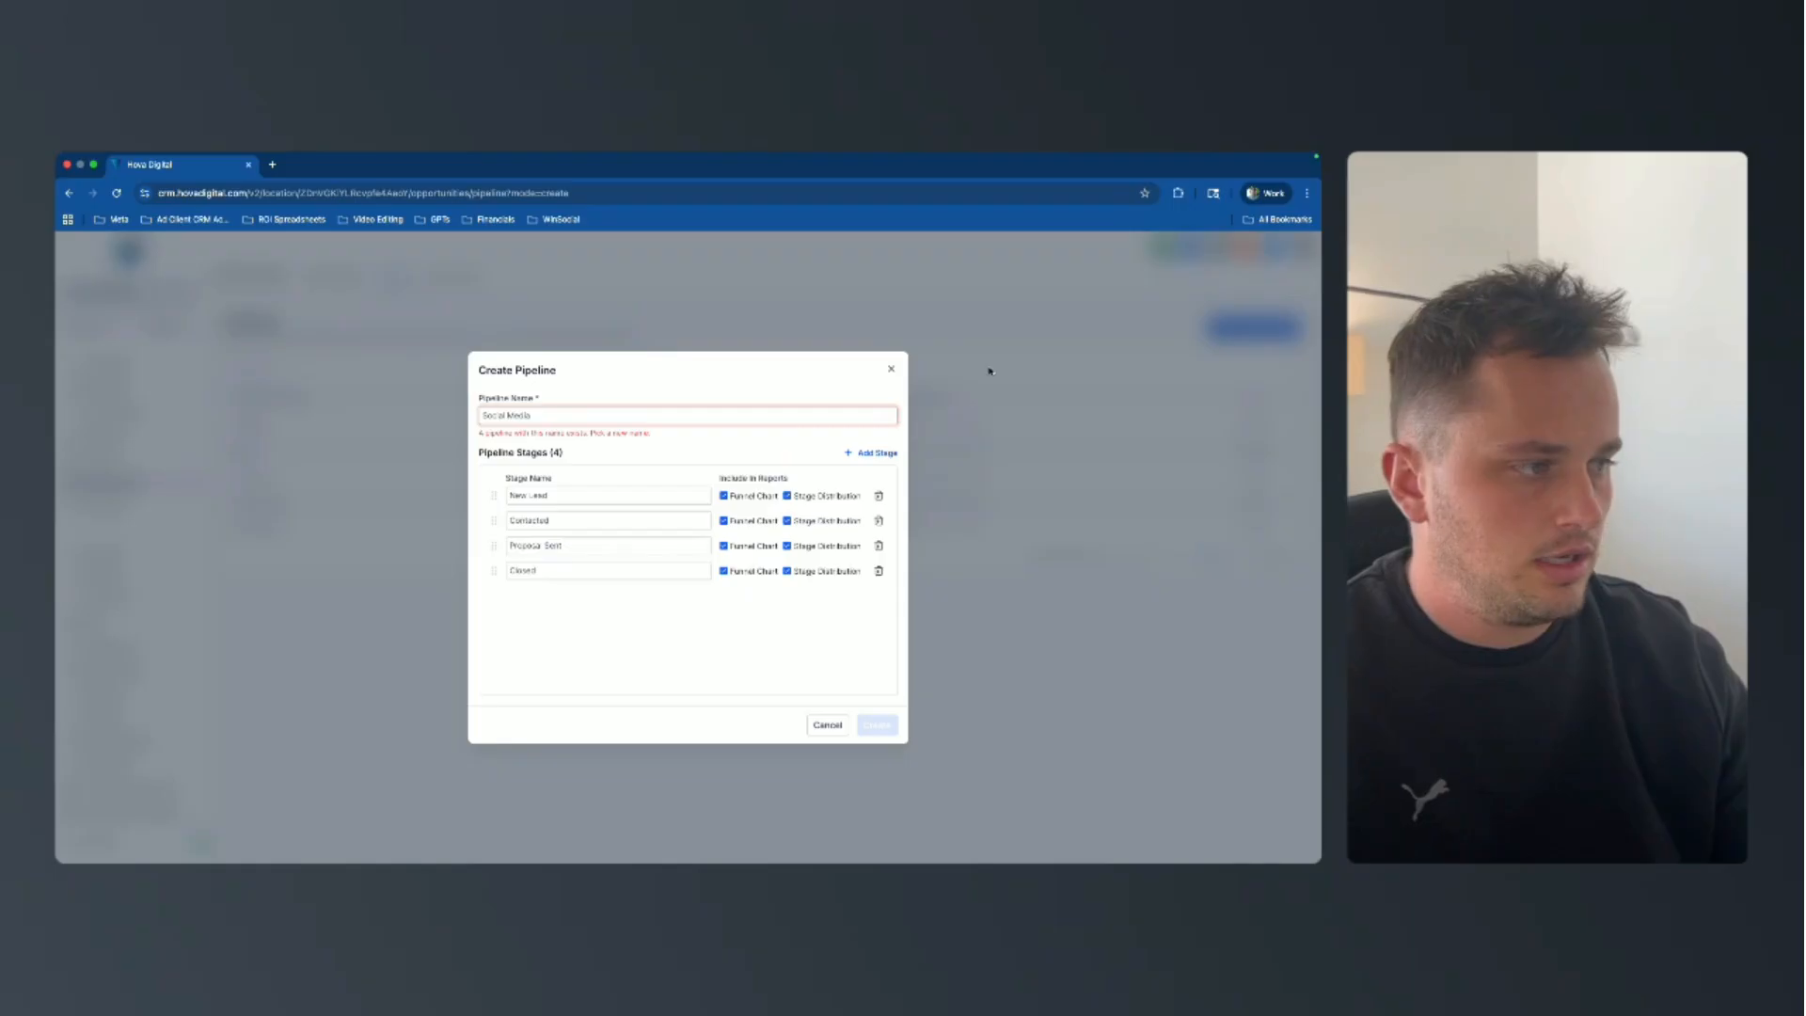
click(889, 370)
click(786, 591)
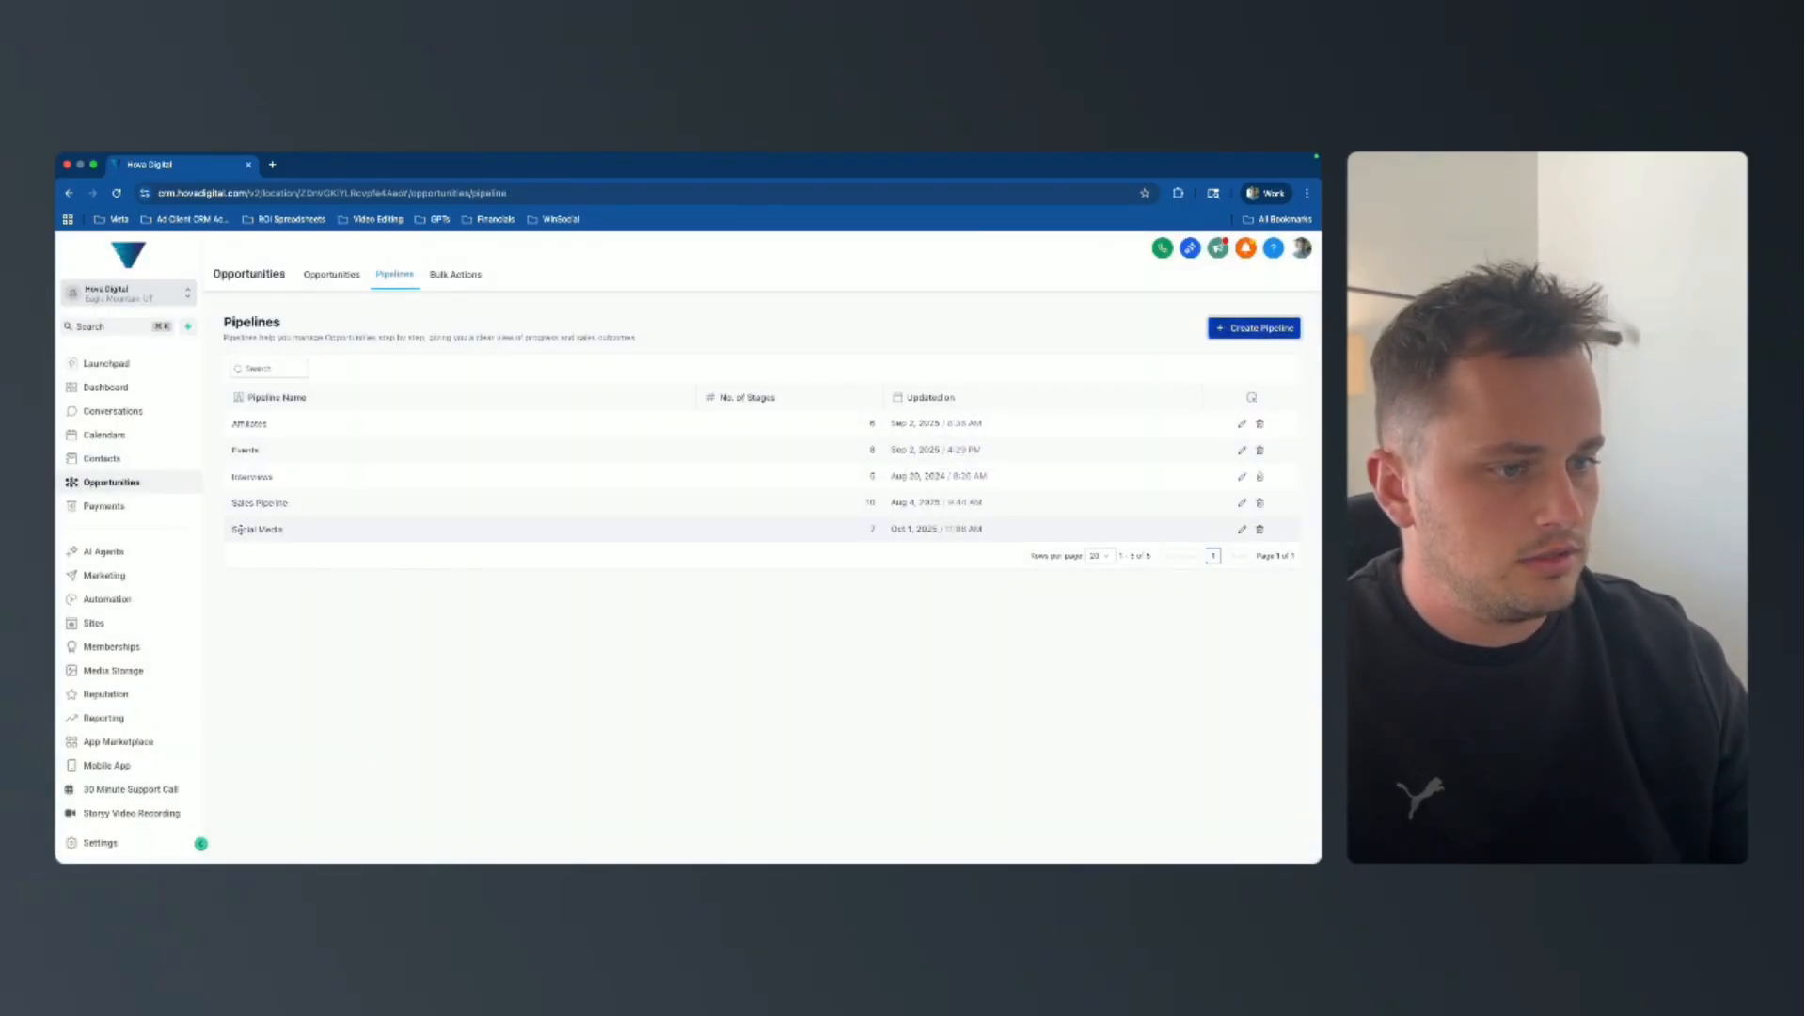
Open the existing Social Media pipeline, review each of its stages from Comment/DM through Long Term Nurture, and close it without changes.
click(1241, 529)
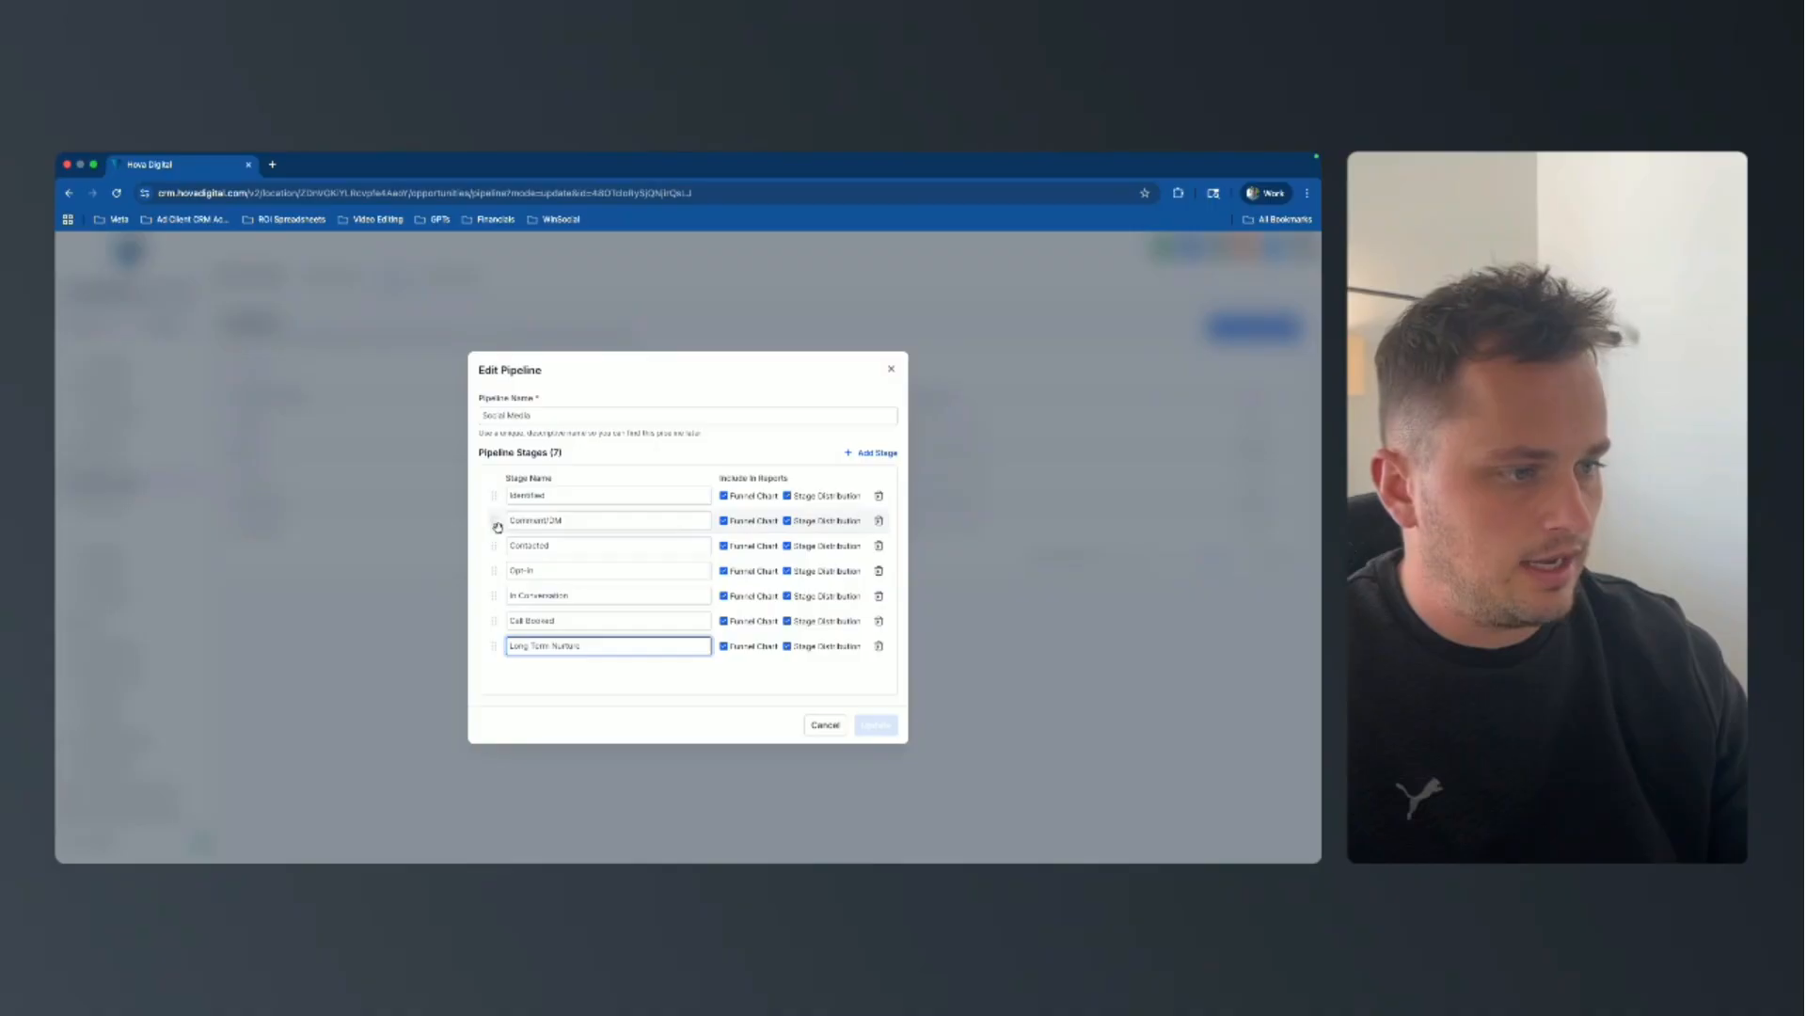
click(564, 521)
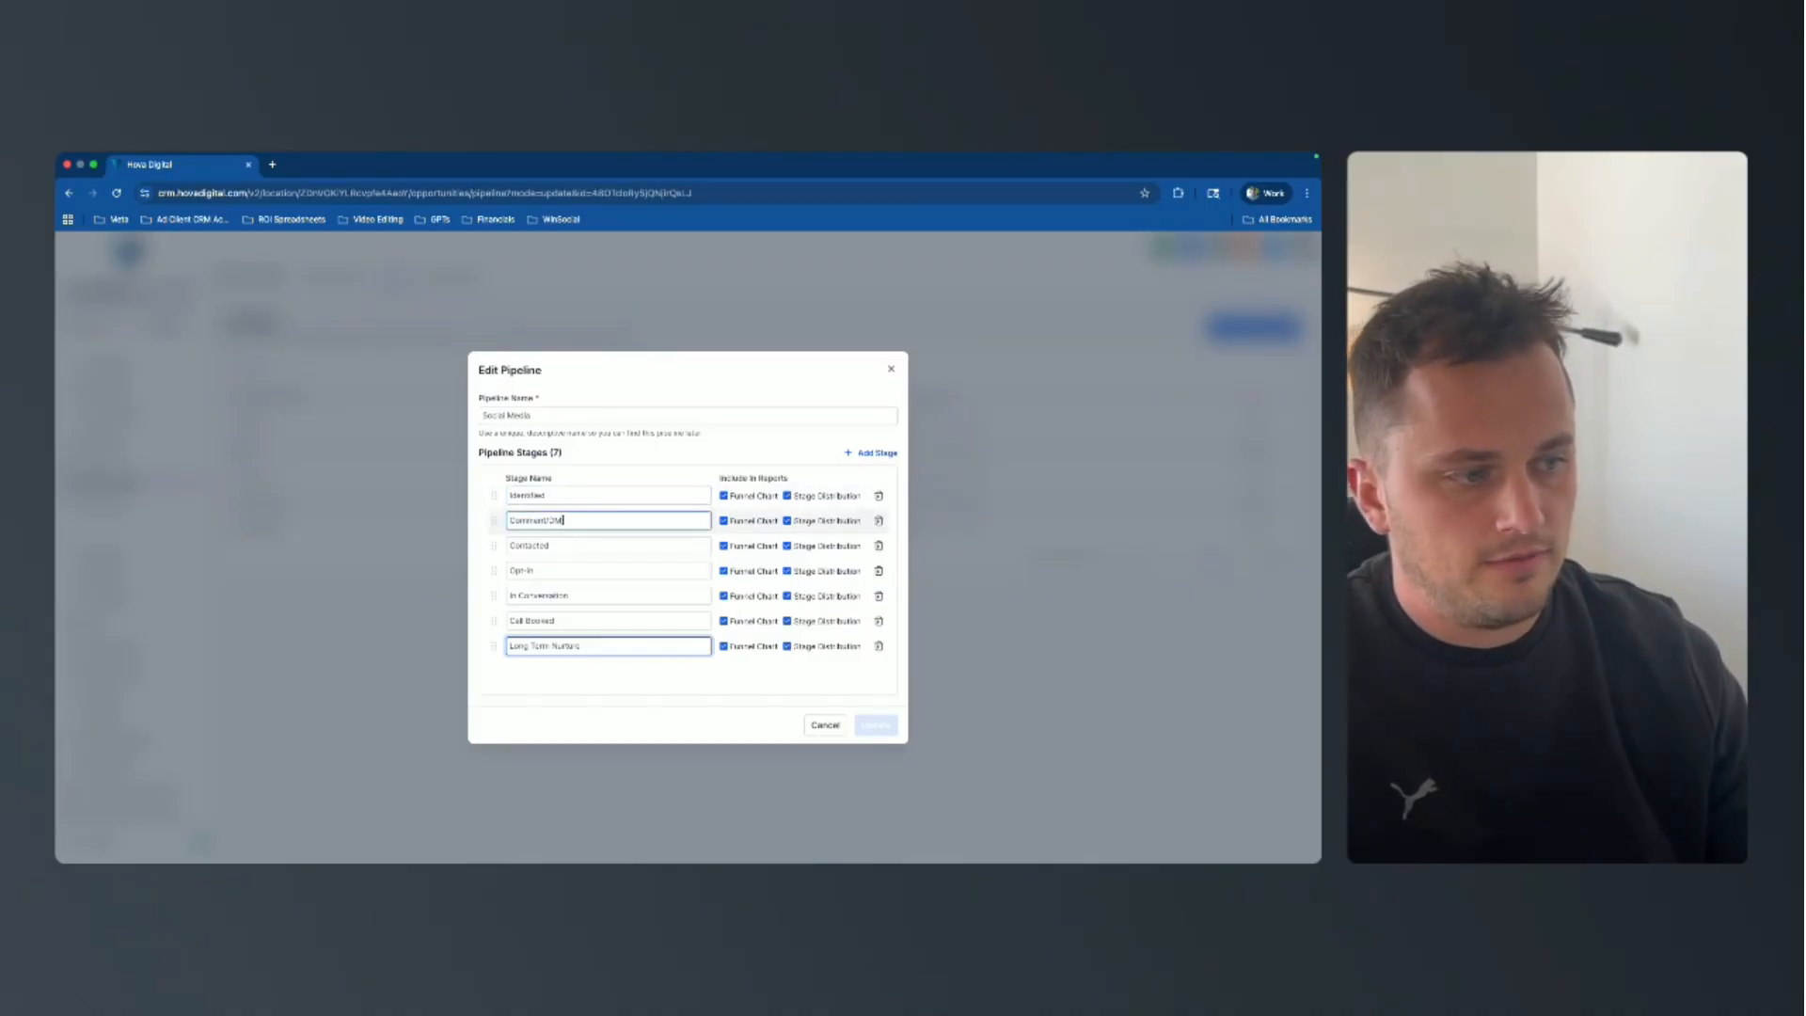
click(552, 545)
click(515, 571)
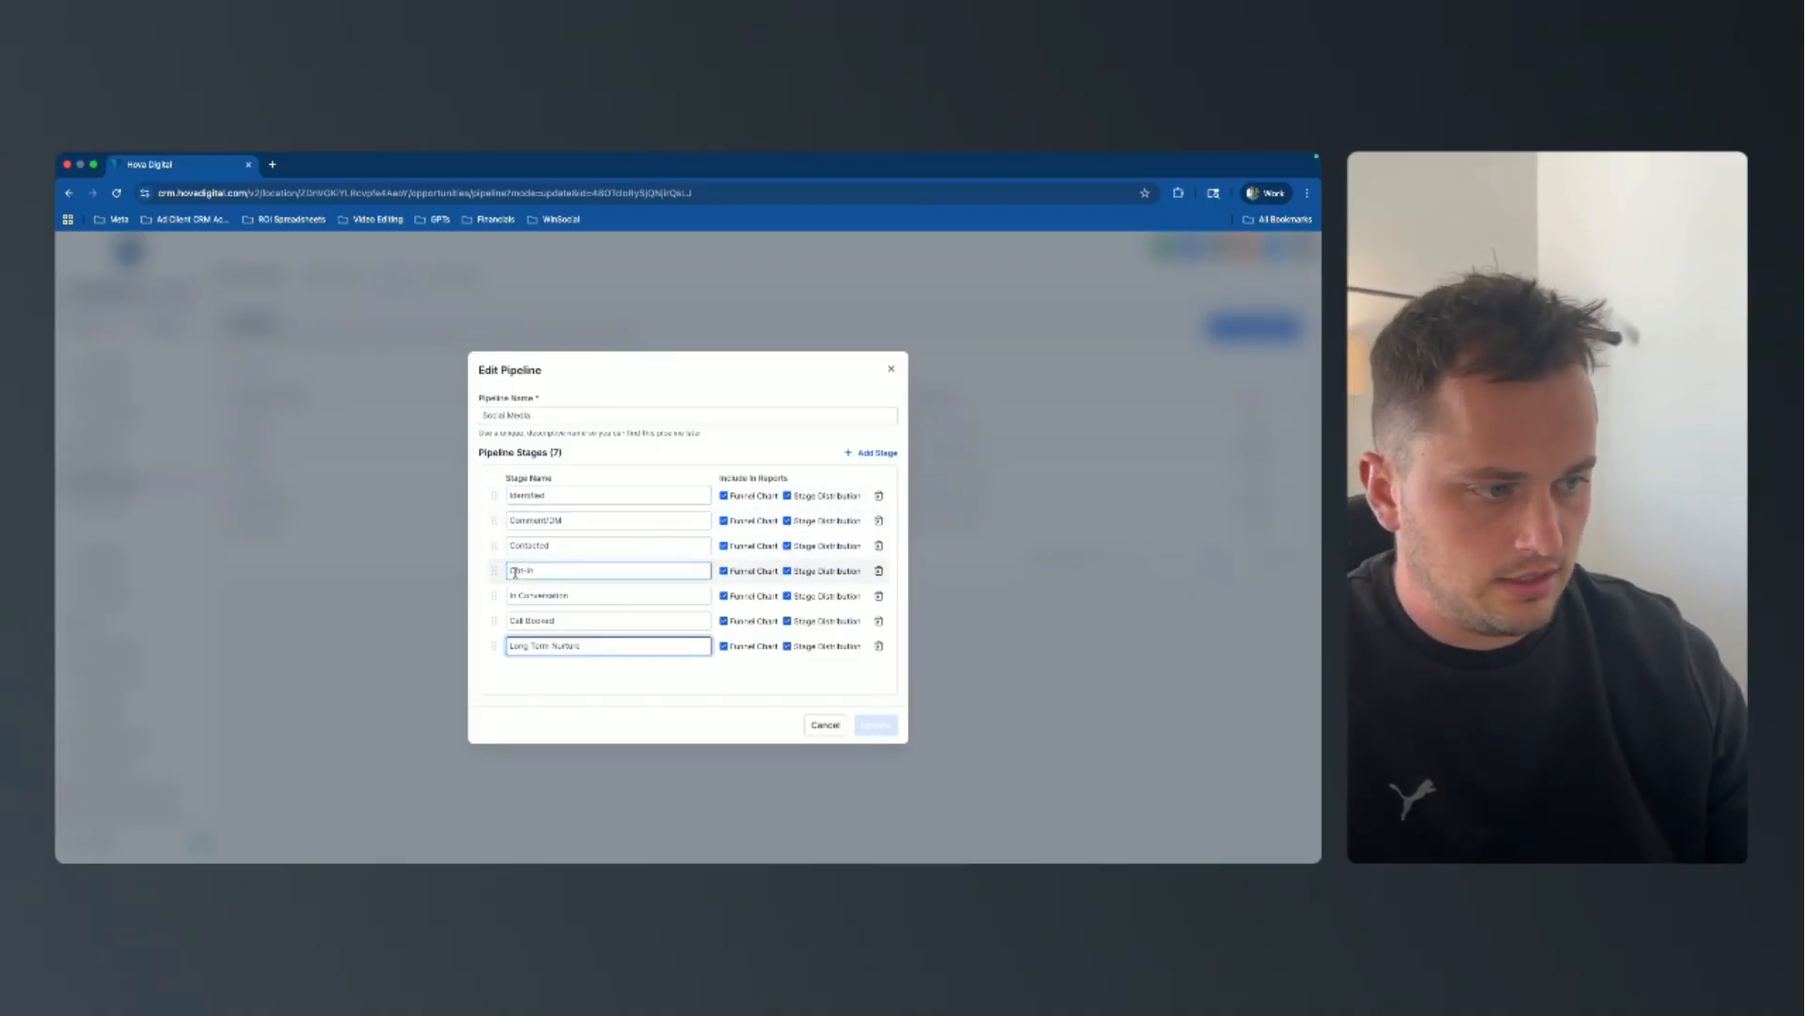
click(565, 521)
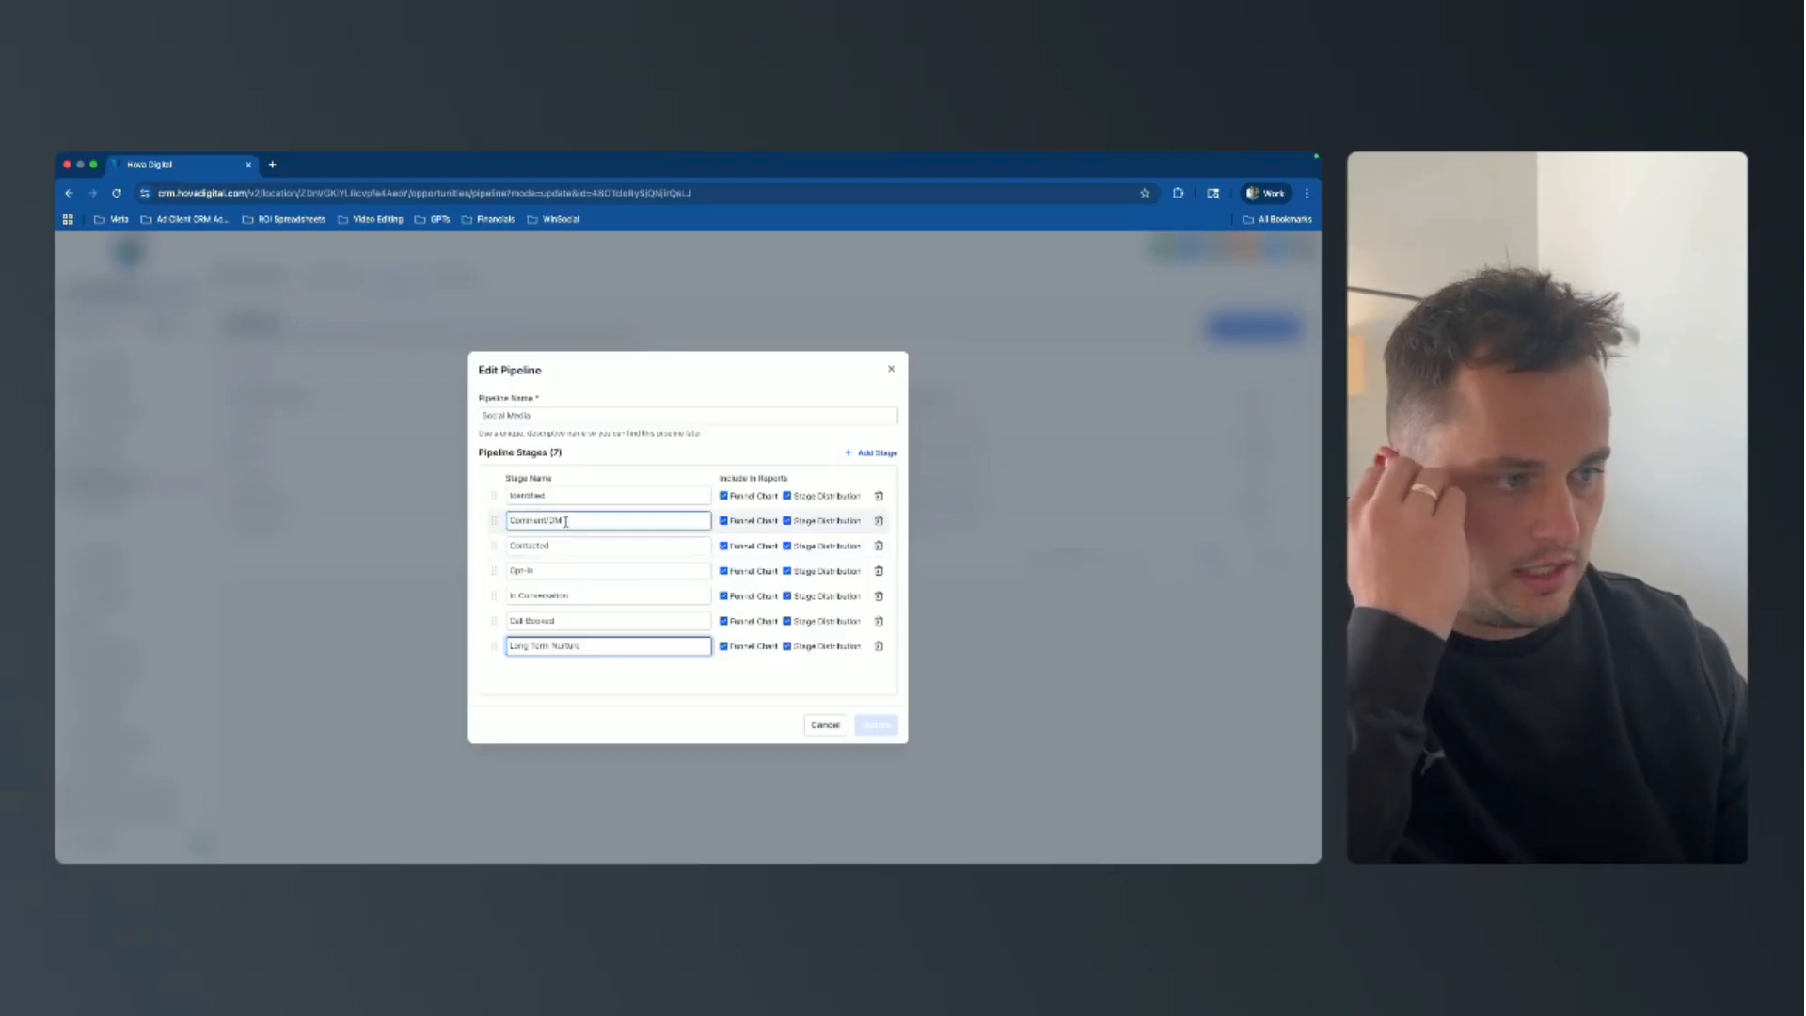
click(532, 546)
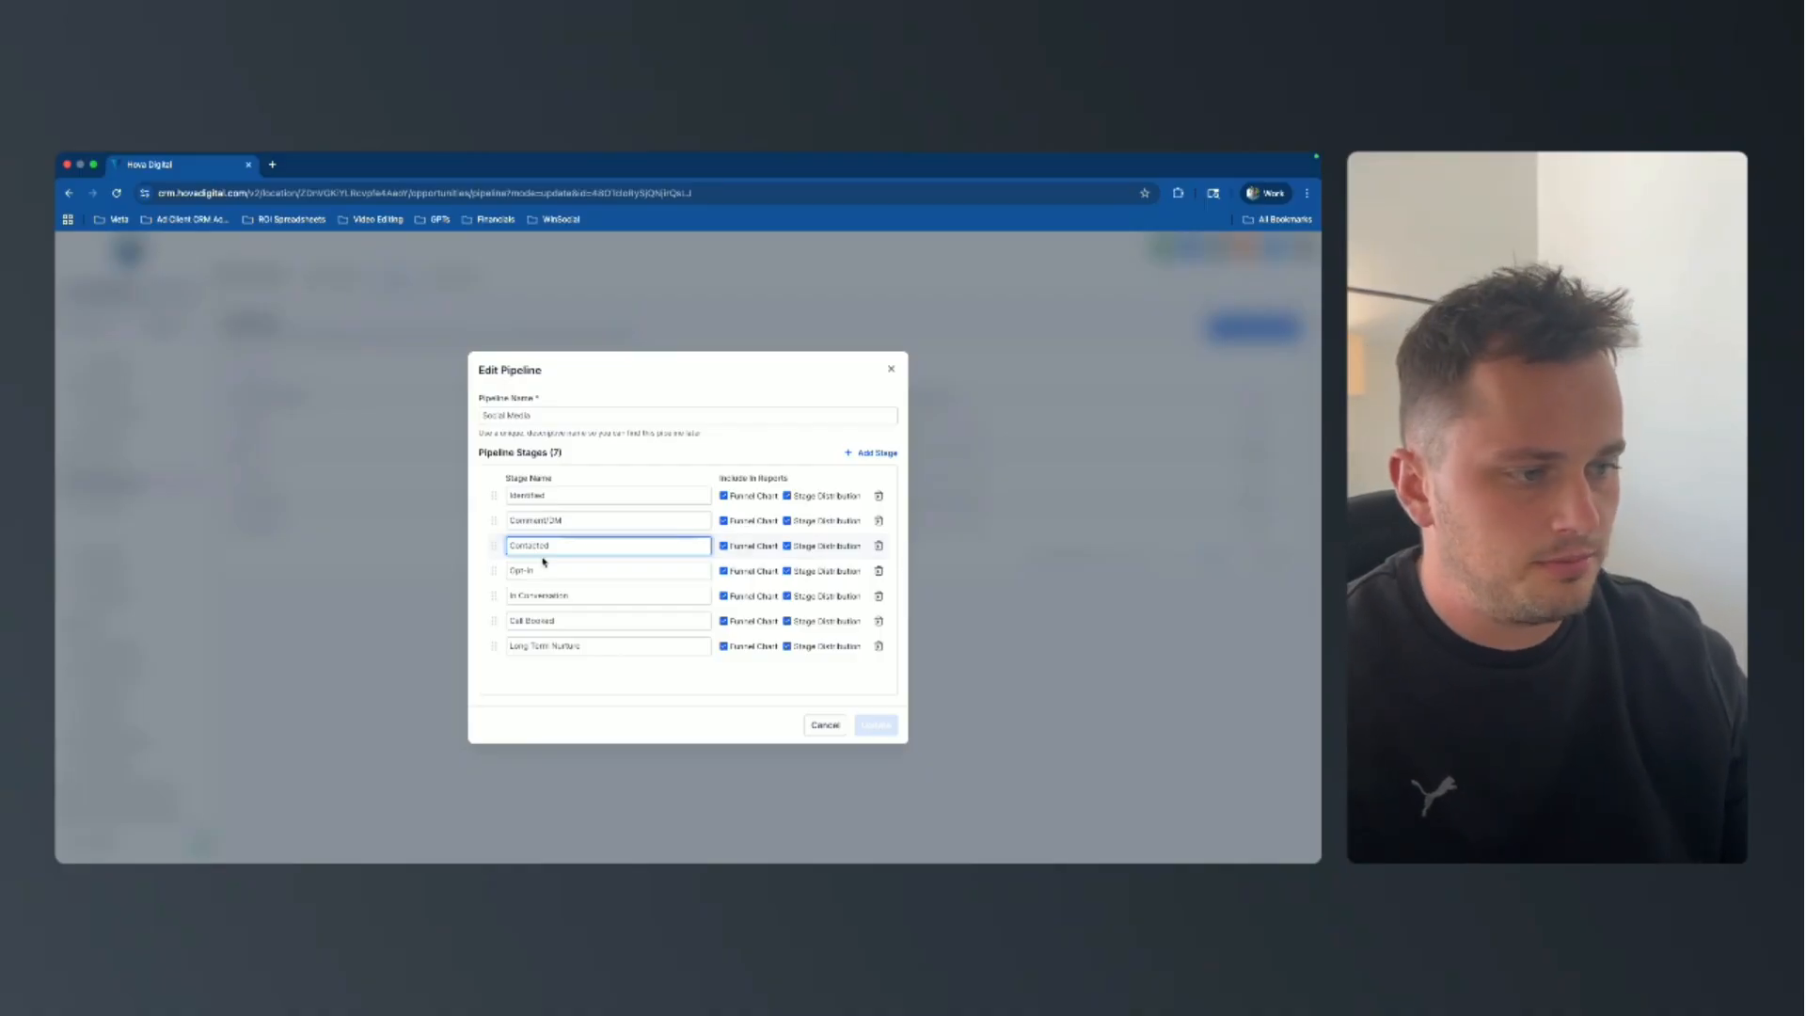
click(533, 571)
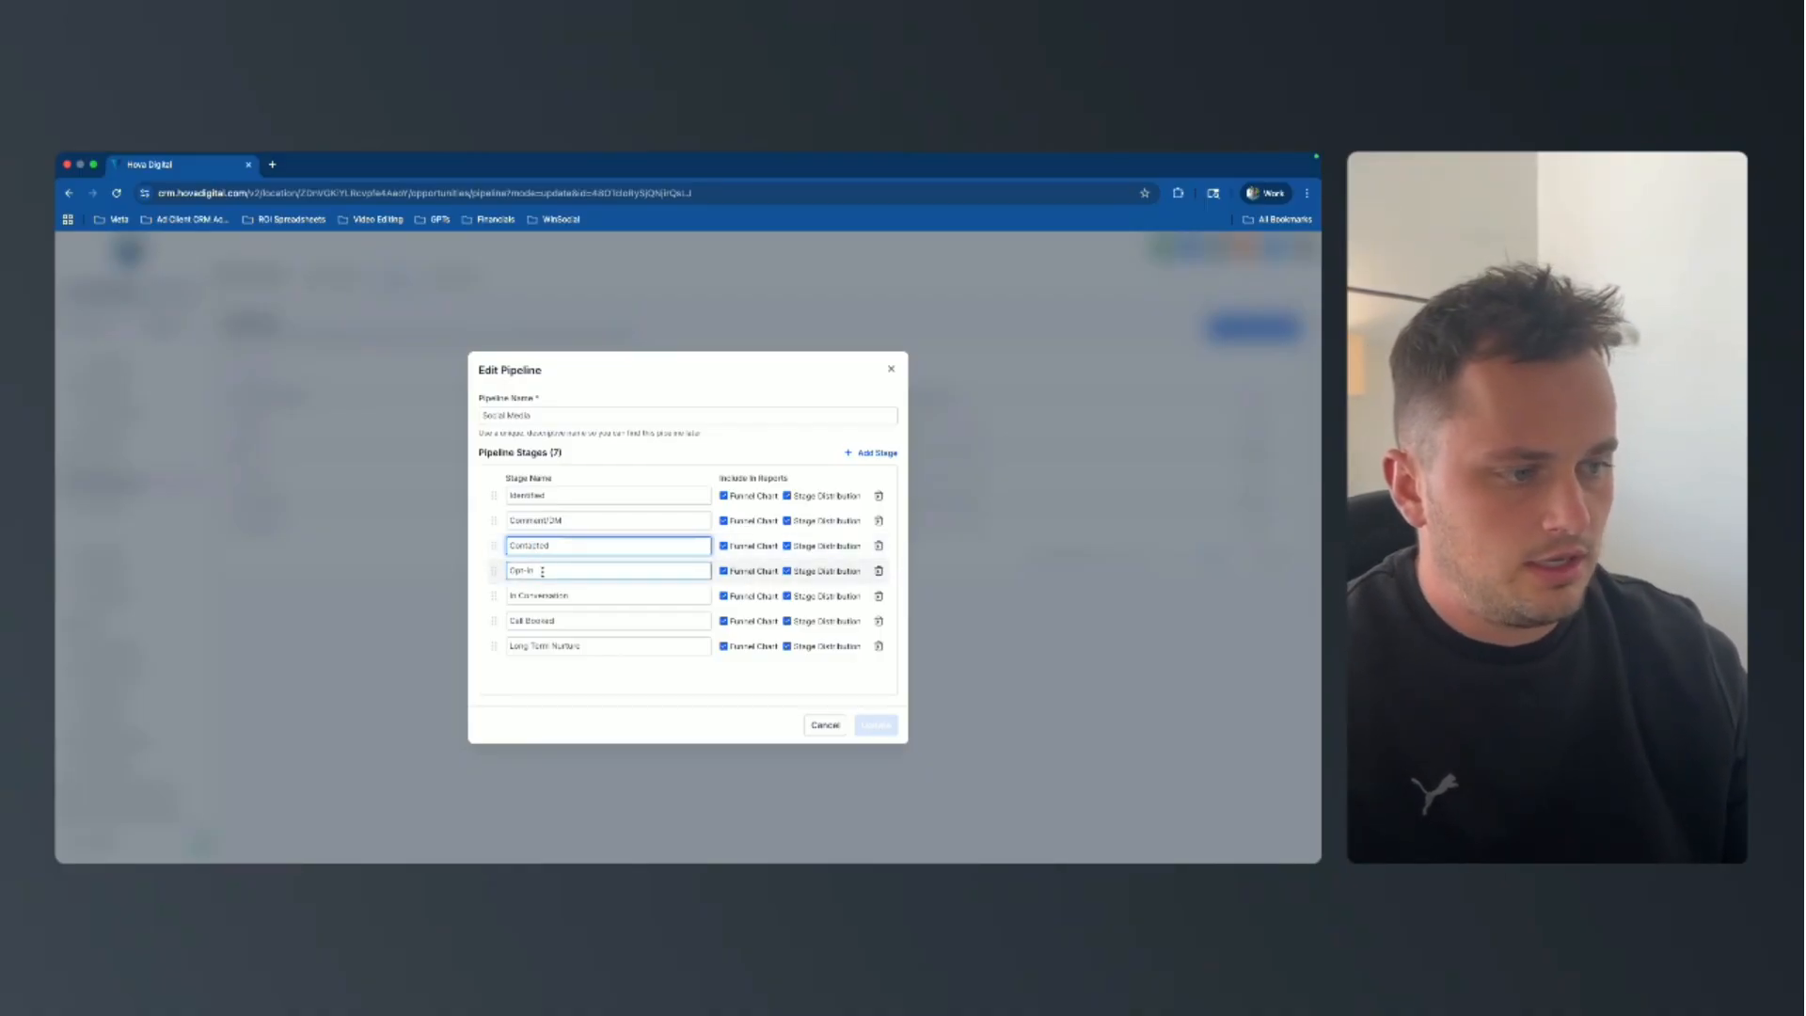
drag(539, 571, 511, 571)
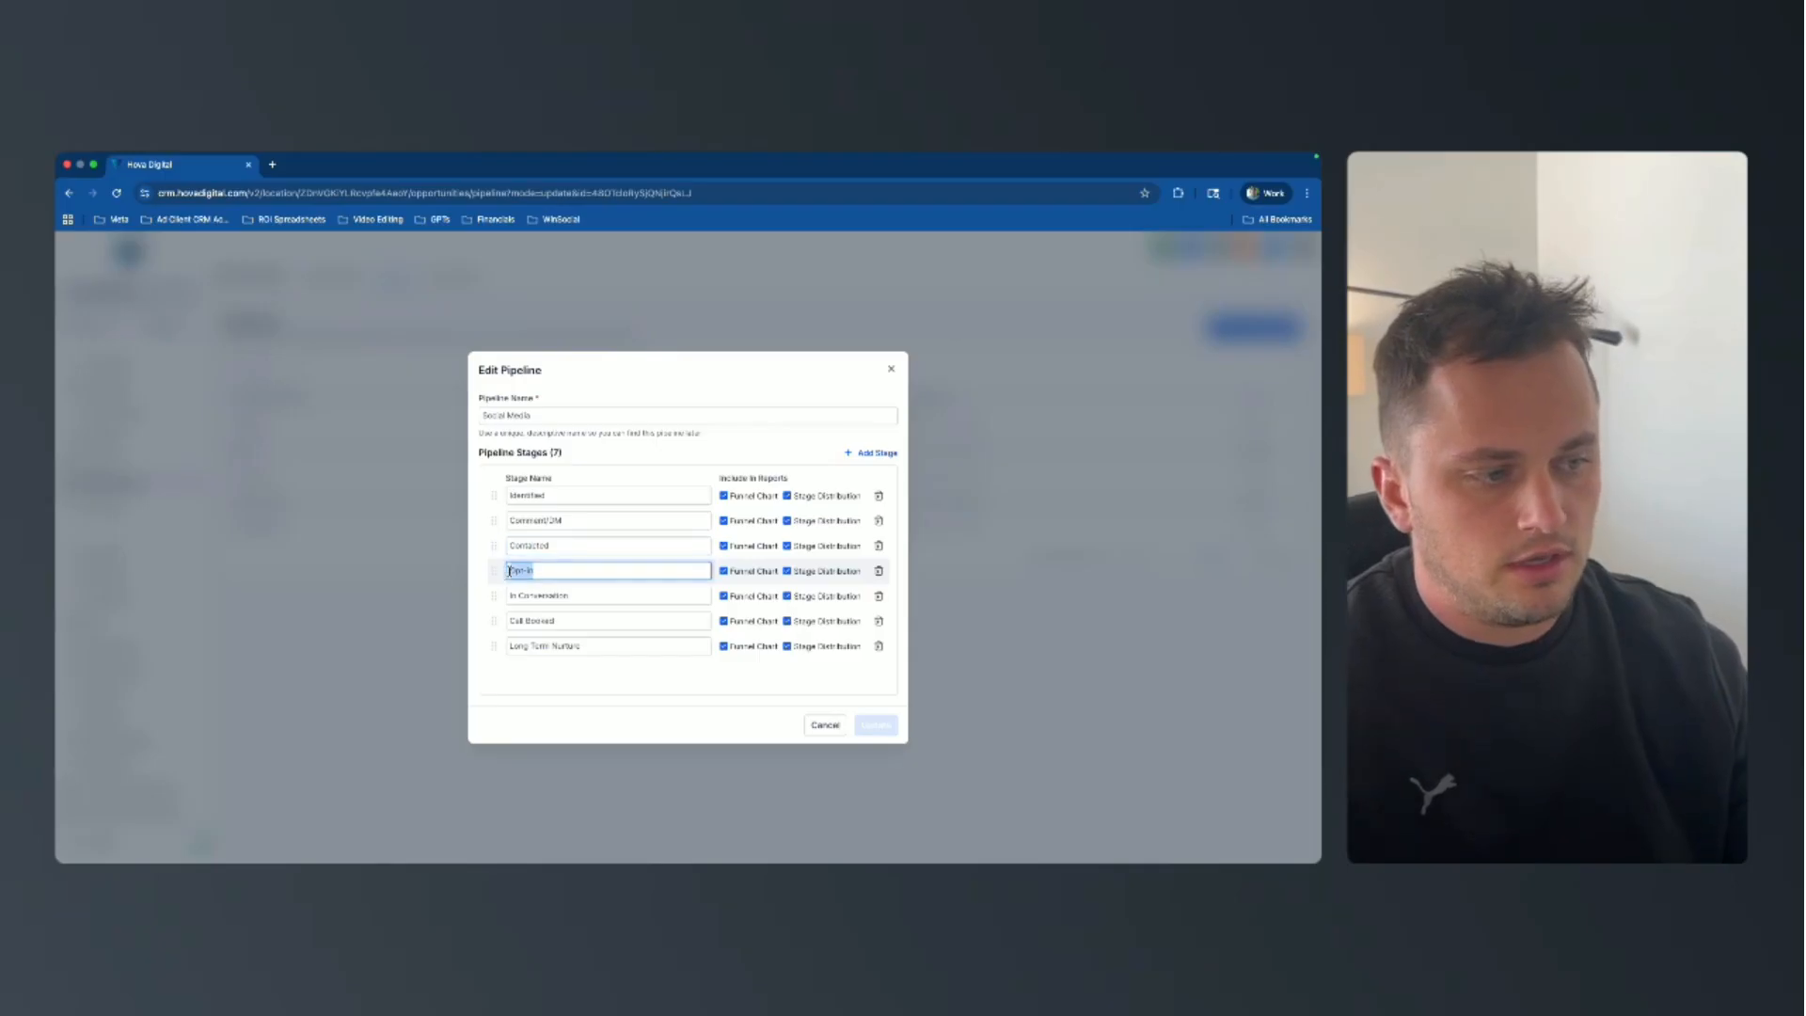
click(537, 572)
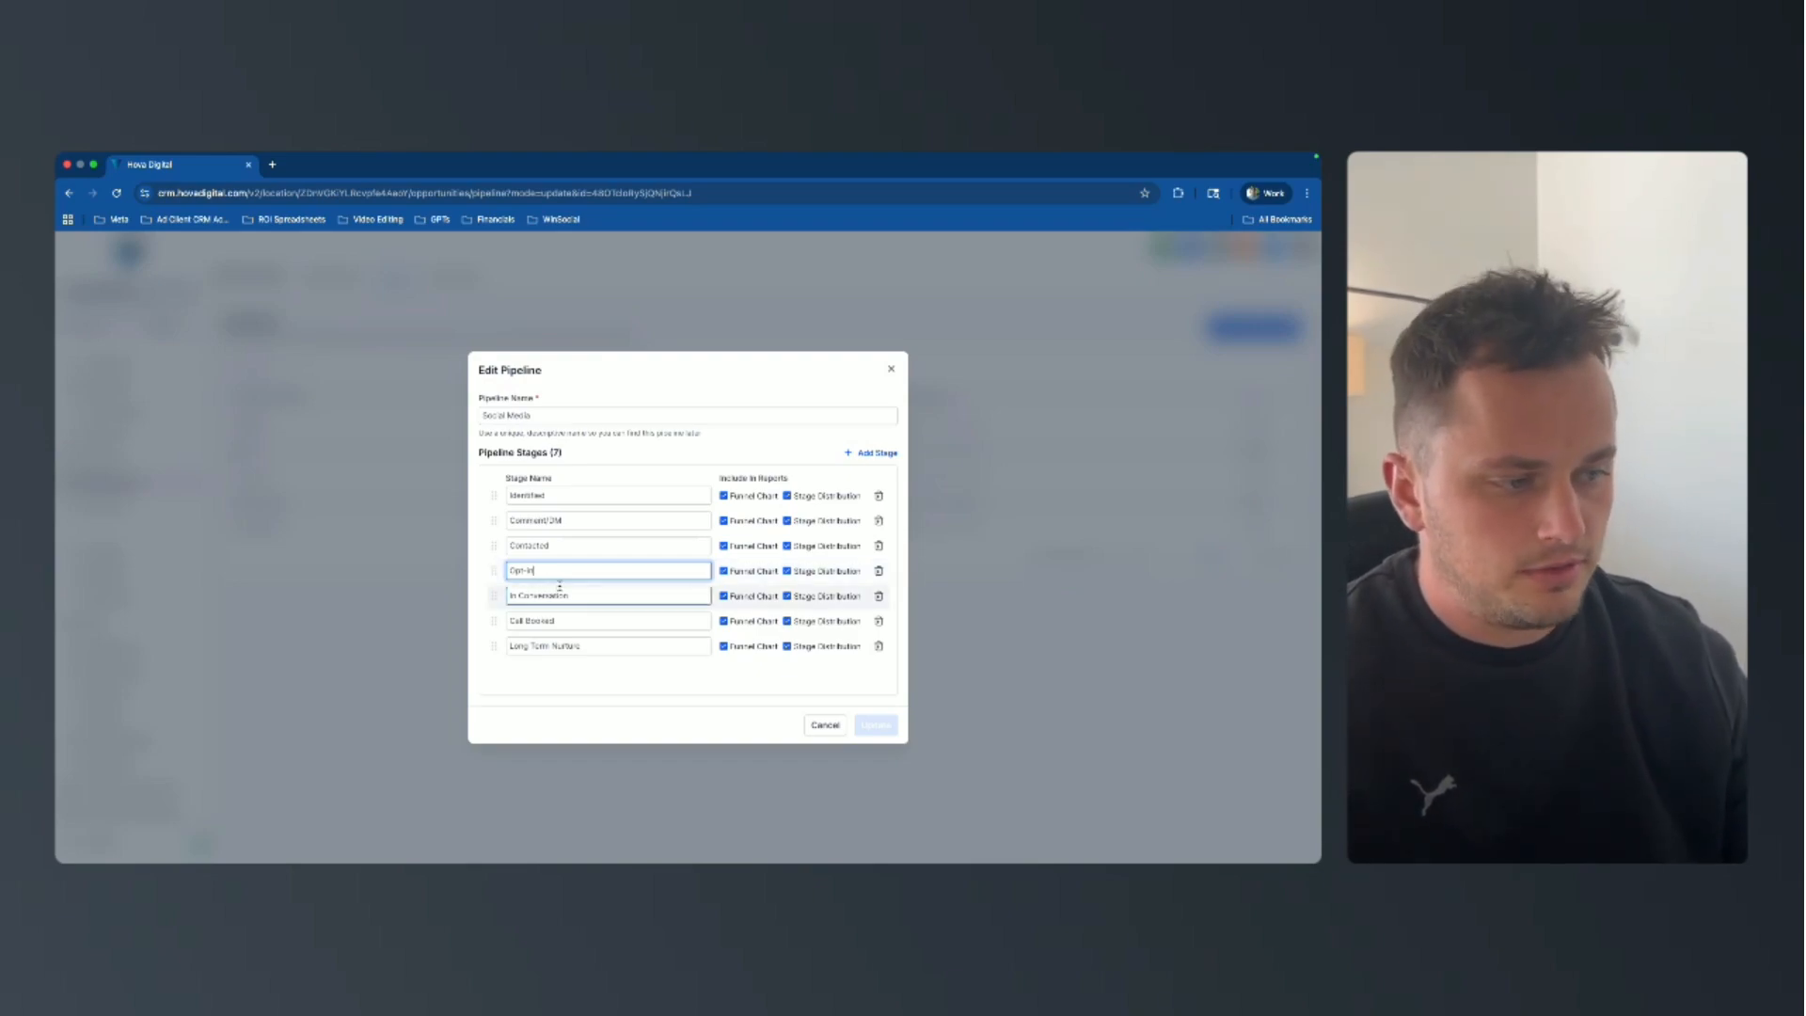
double_click(595, 598)
click(523, 597)
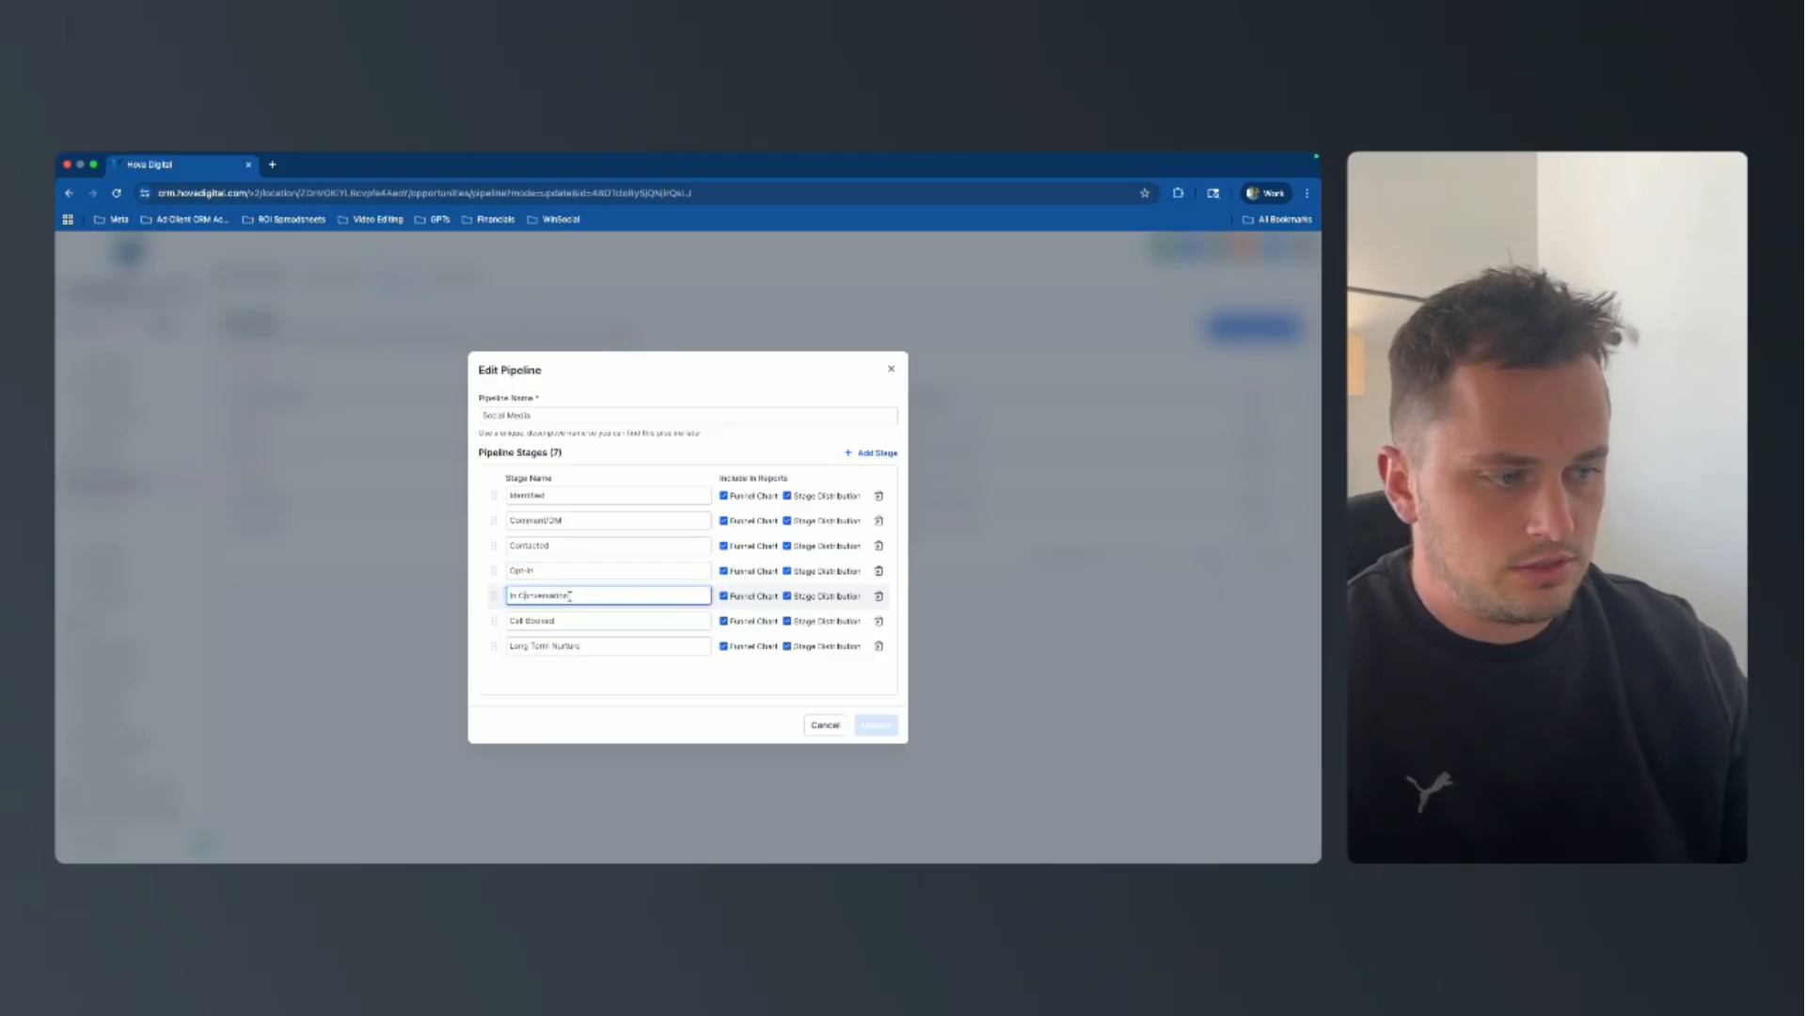
click(548, 621)
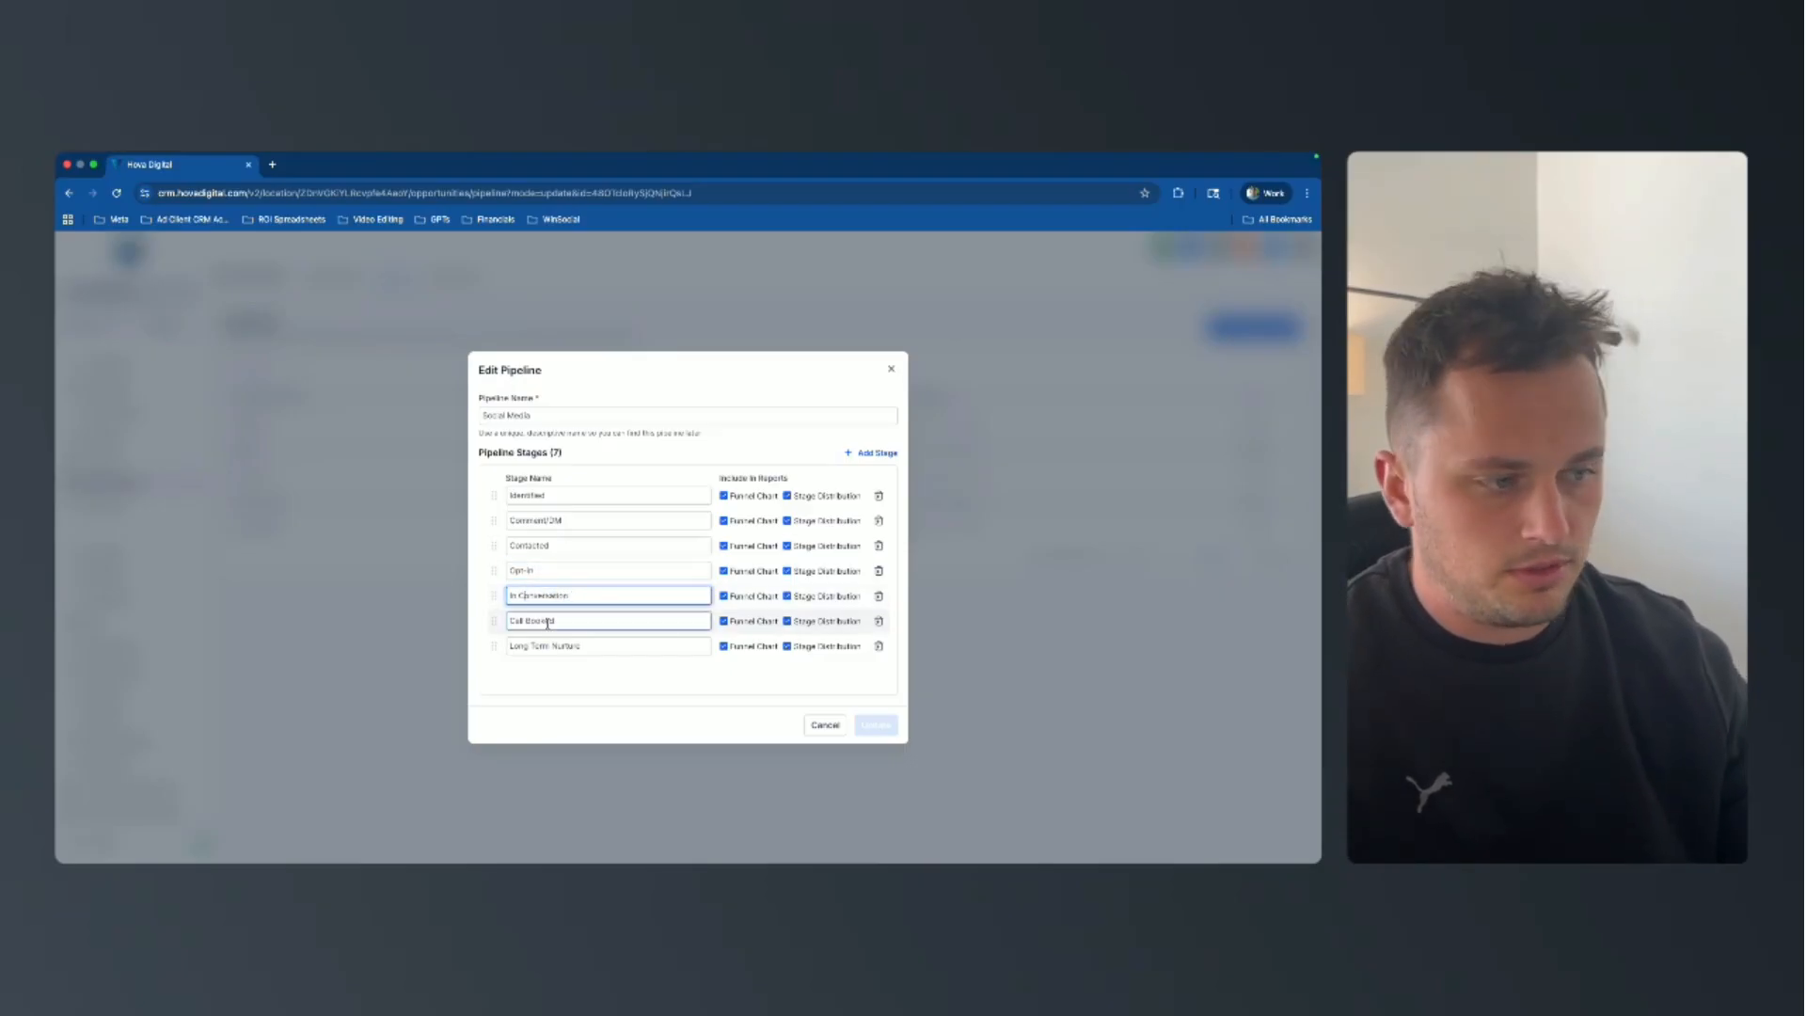
drag(581, 646, 513, 647)
click(515, 647)
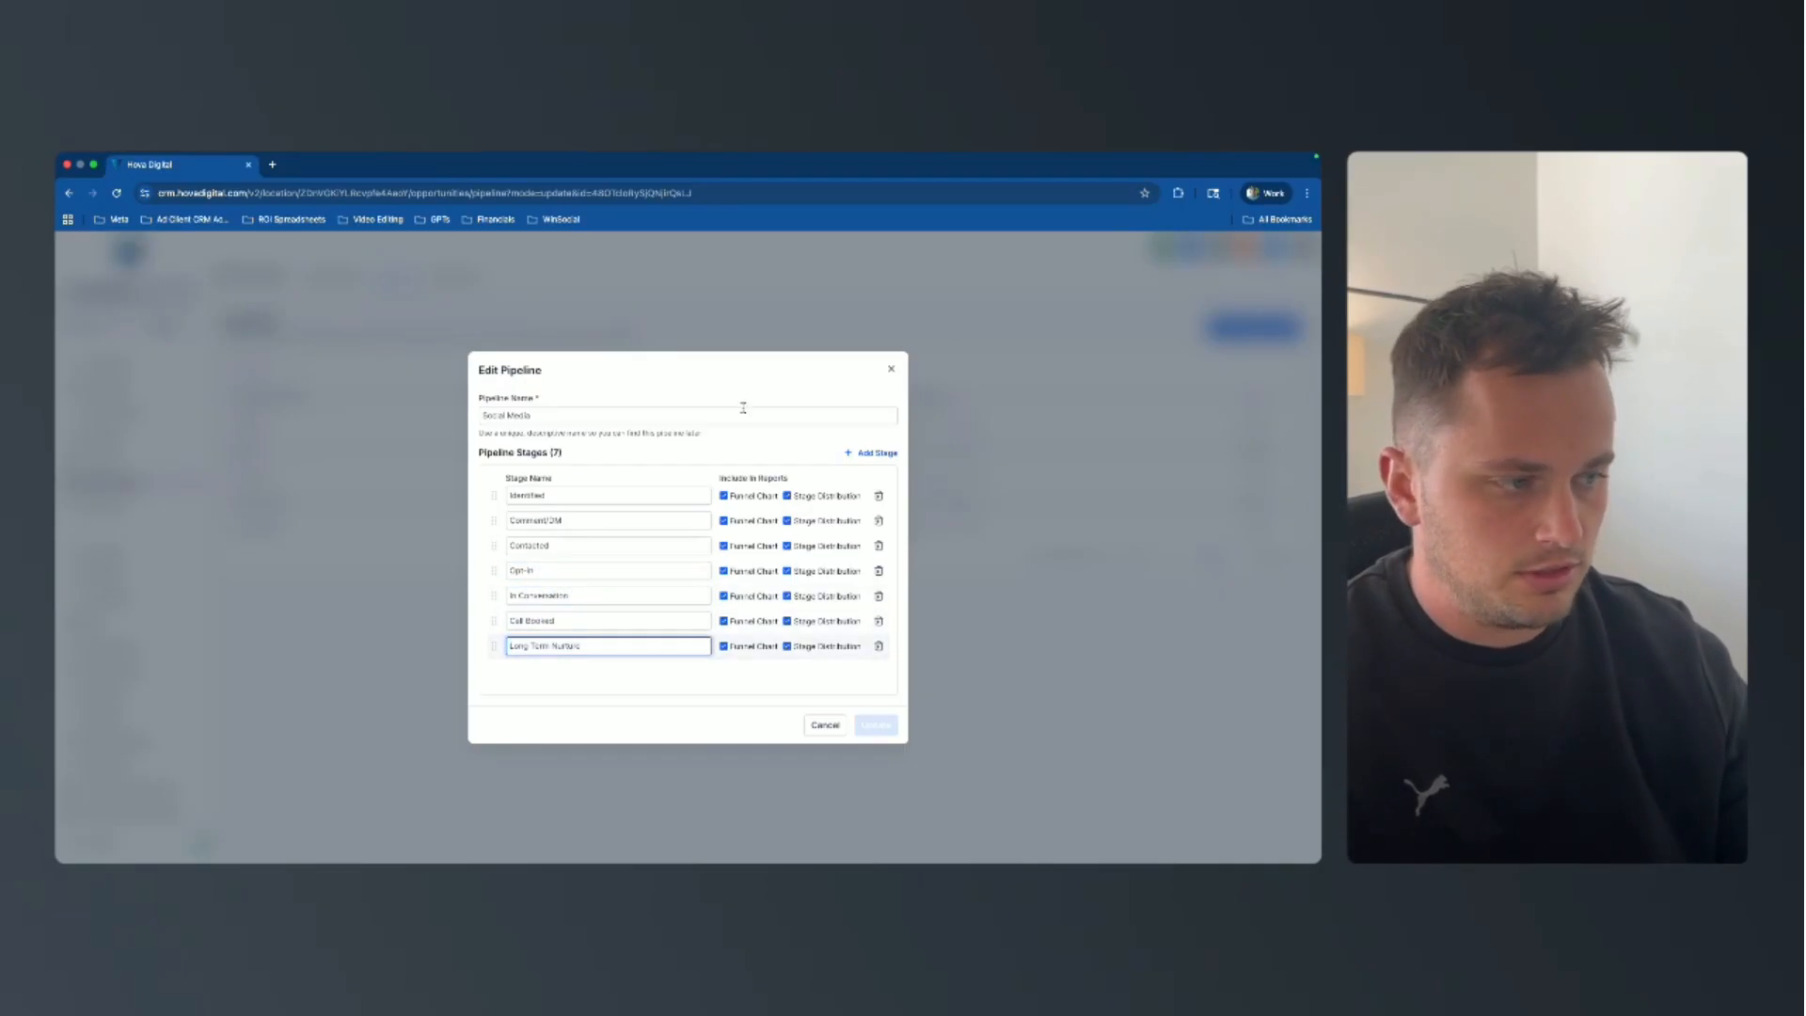
click(893, 374)
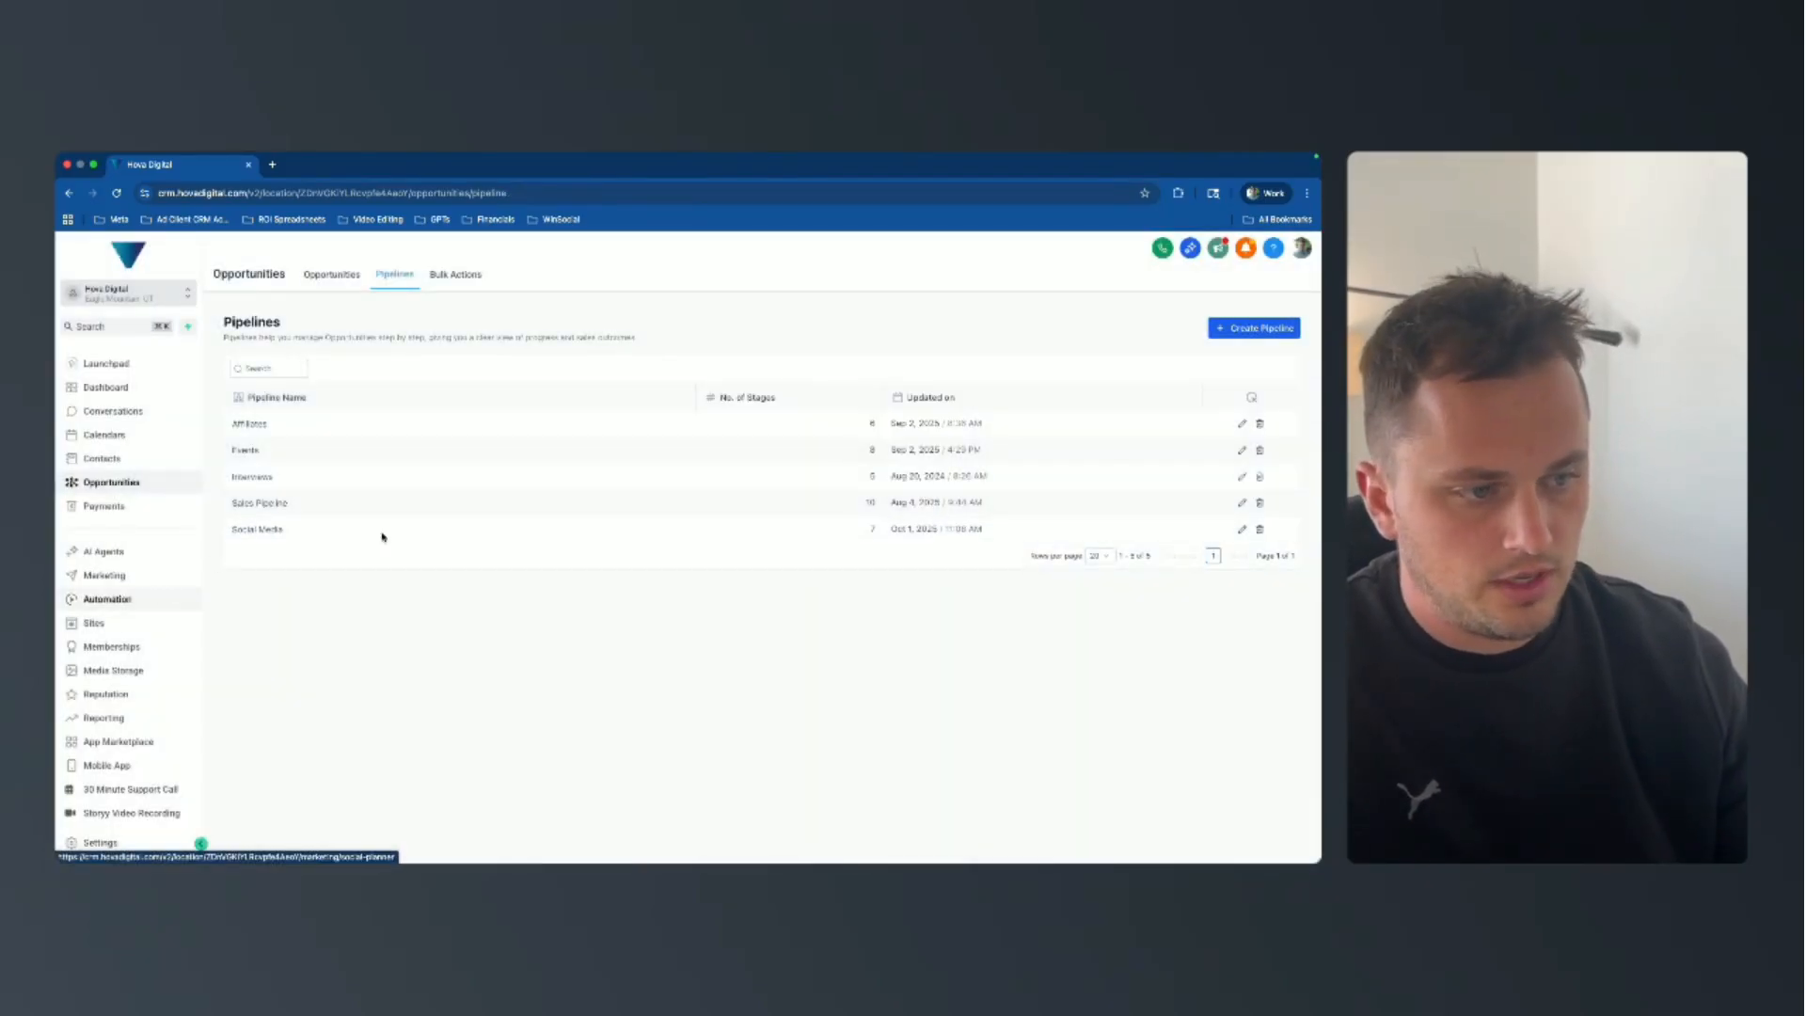
Return to the automation workflows and reopen the draft New Workflow in the 14 - Organic Social Media folder.
click(151, 599)
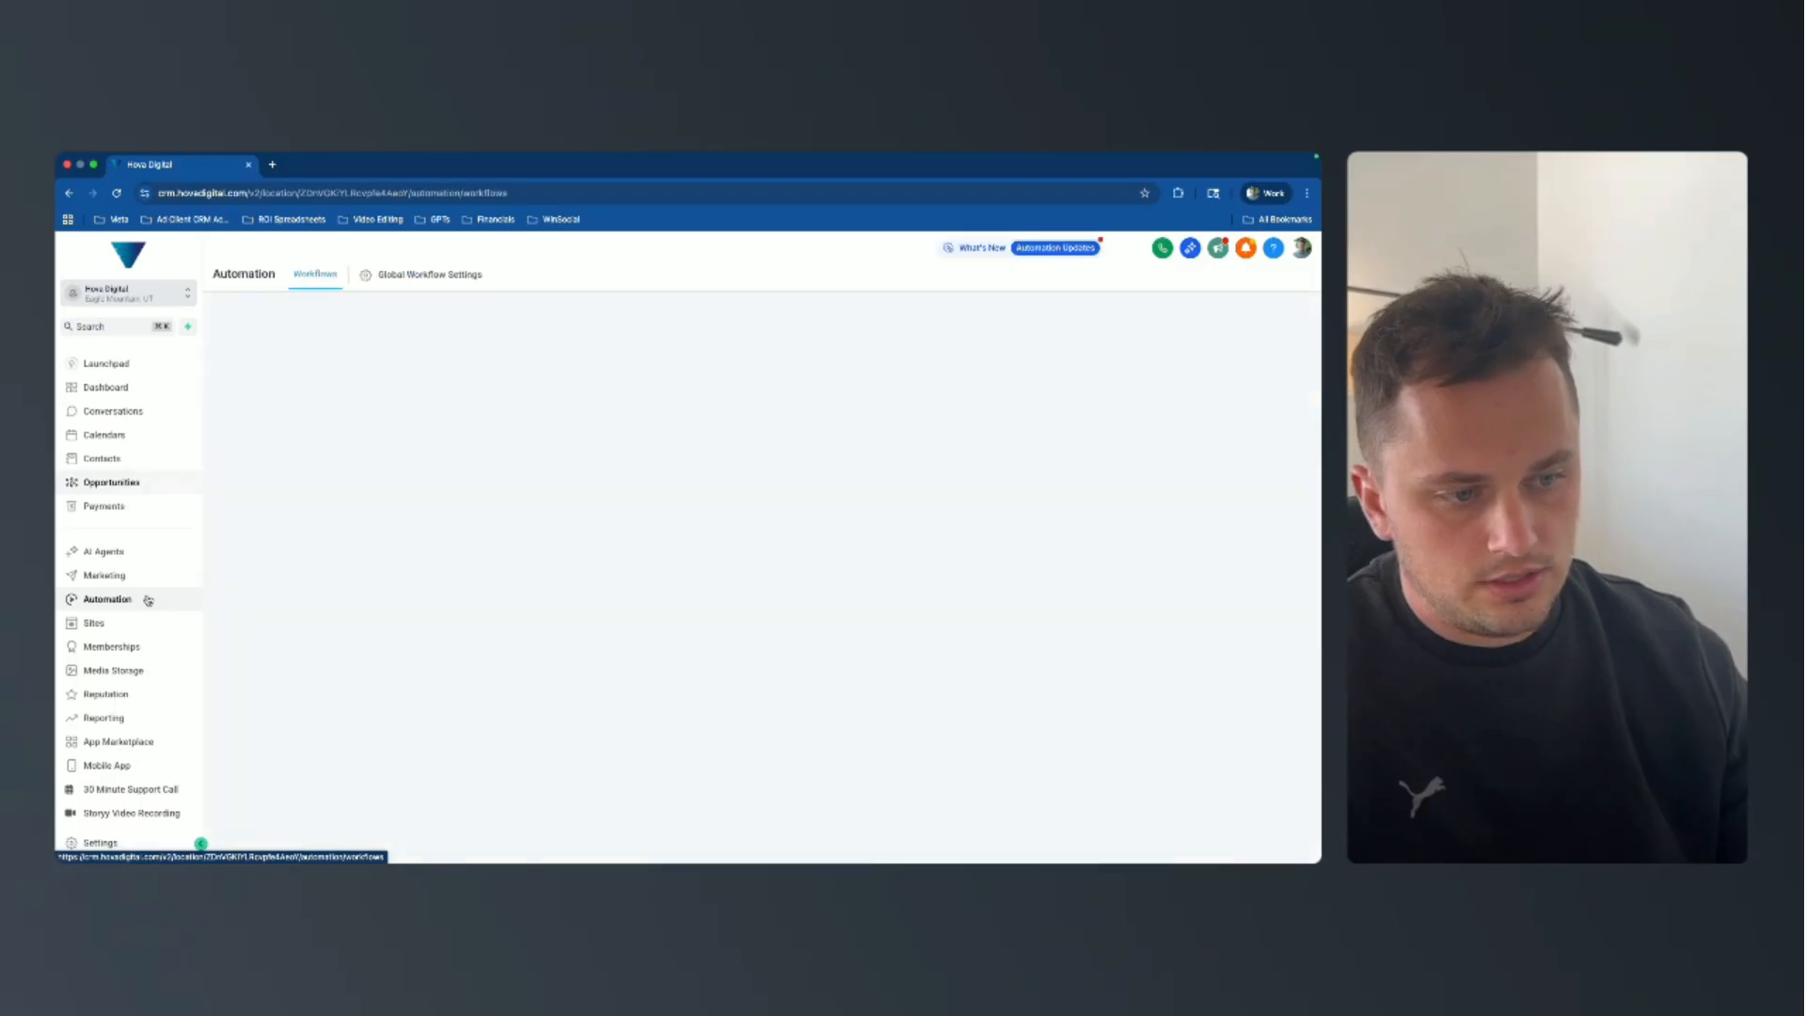
scroll(503, 635, down, 3)
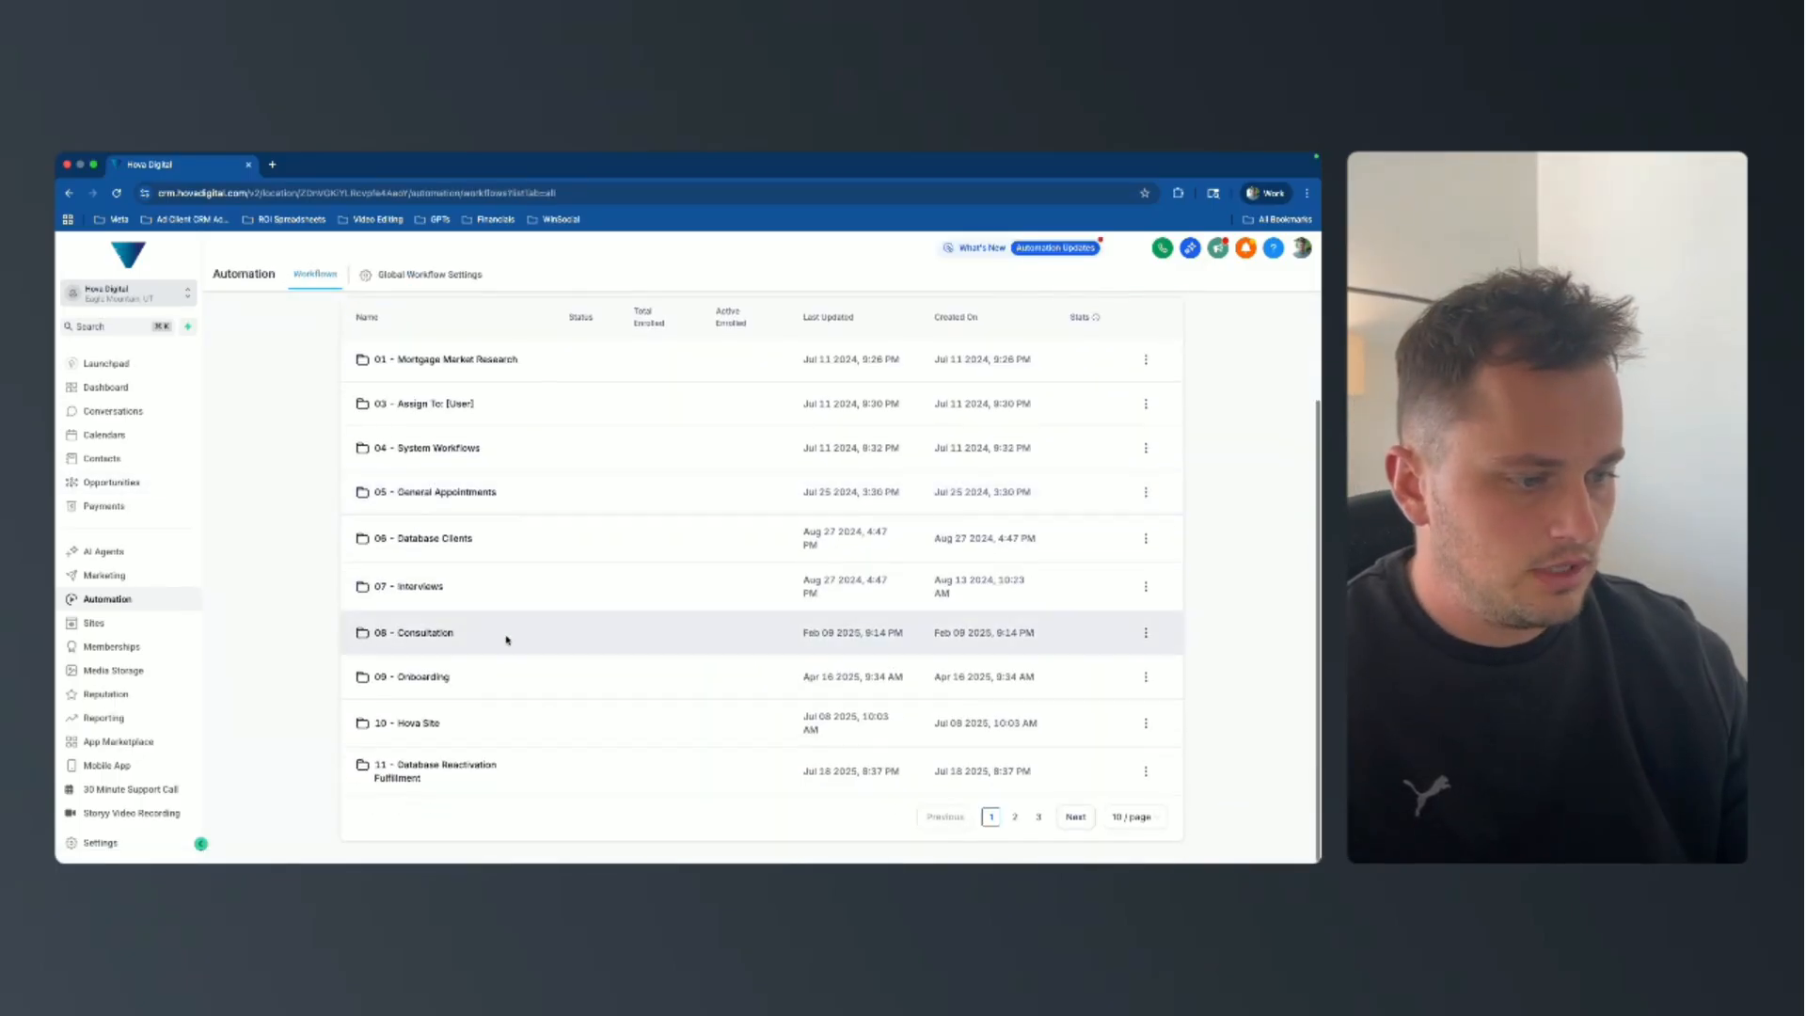
click(1013, 816)
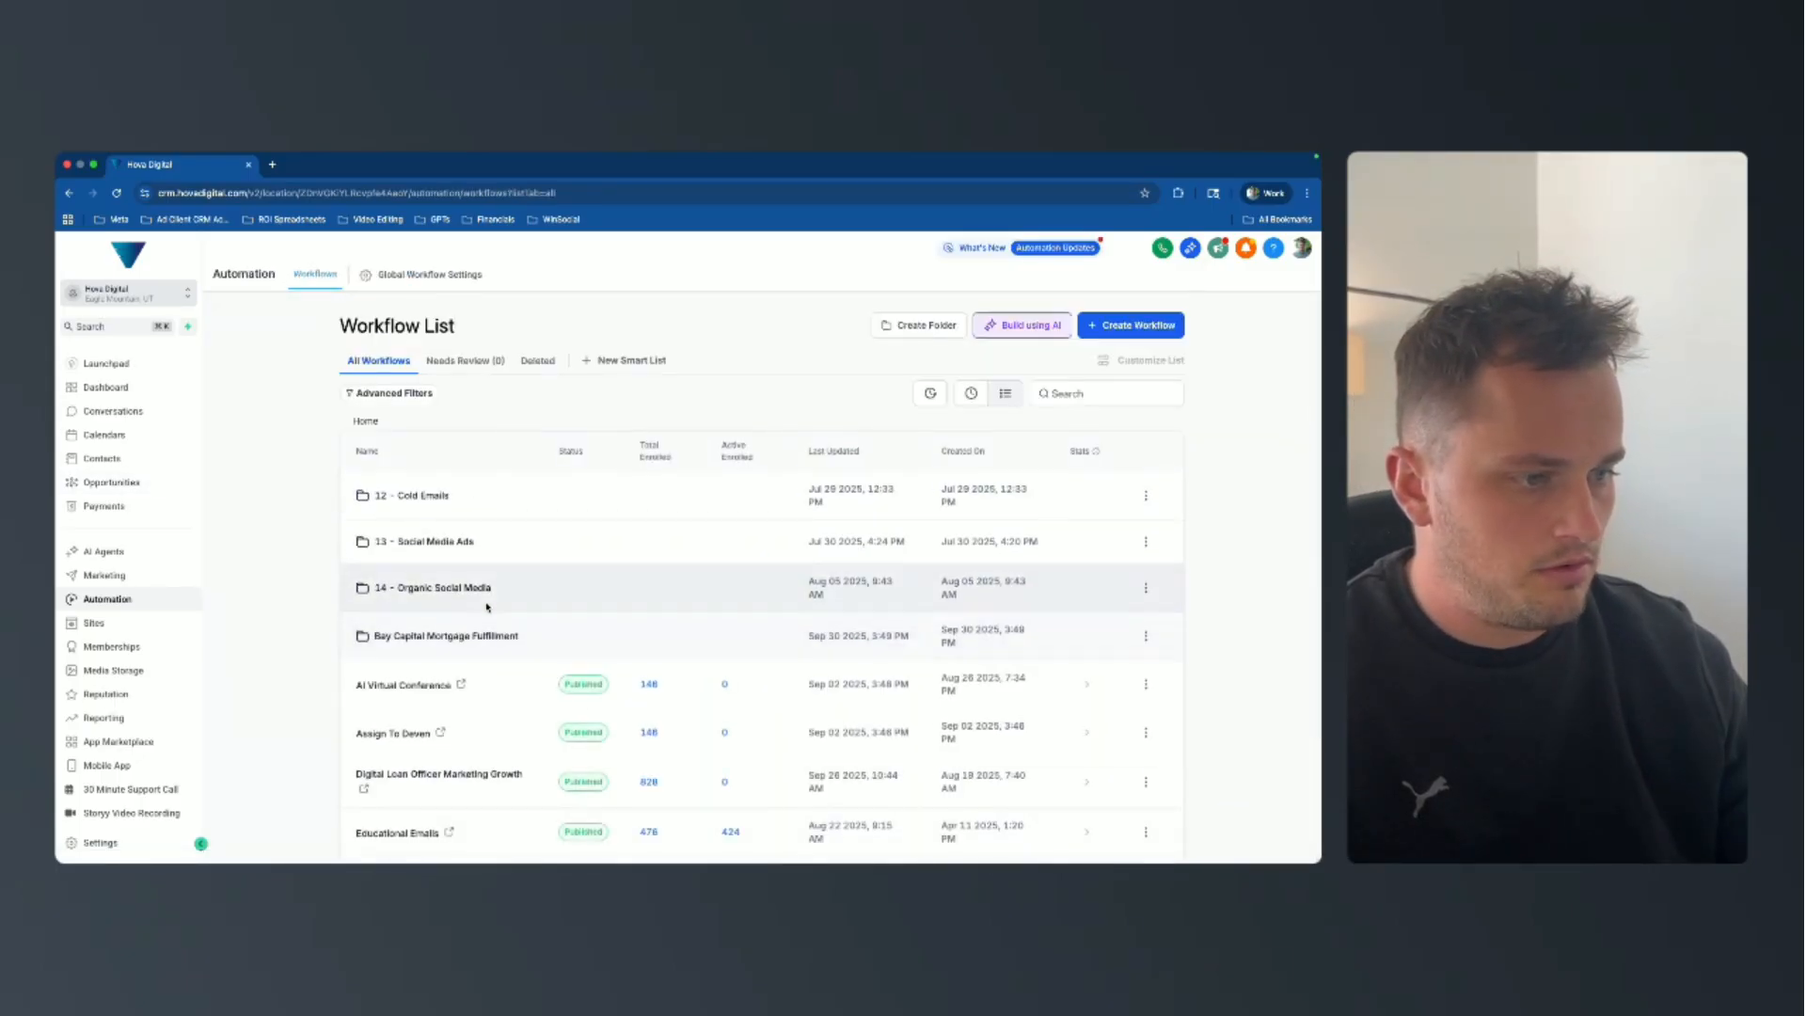
scroll(475, 583, down, 1)
click(461, 551)
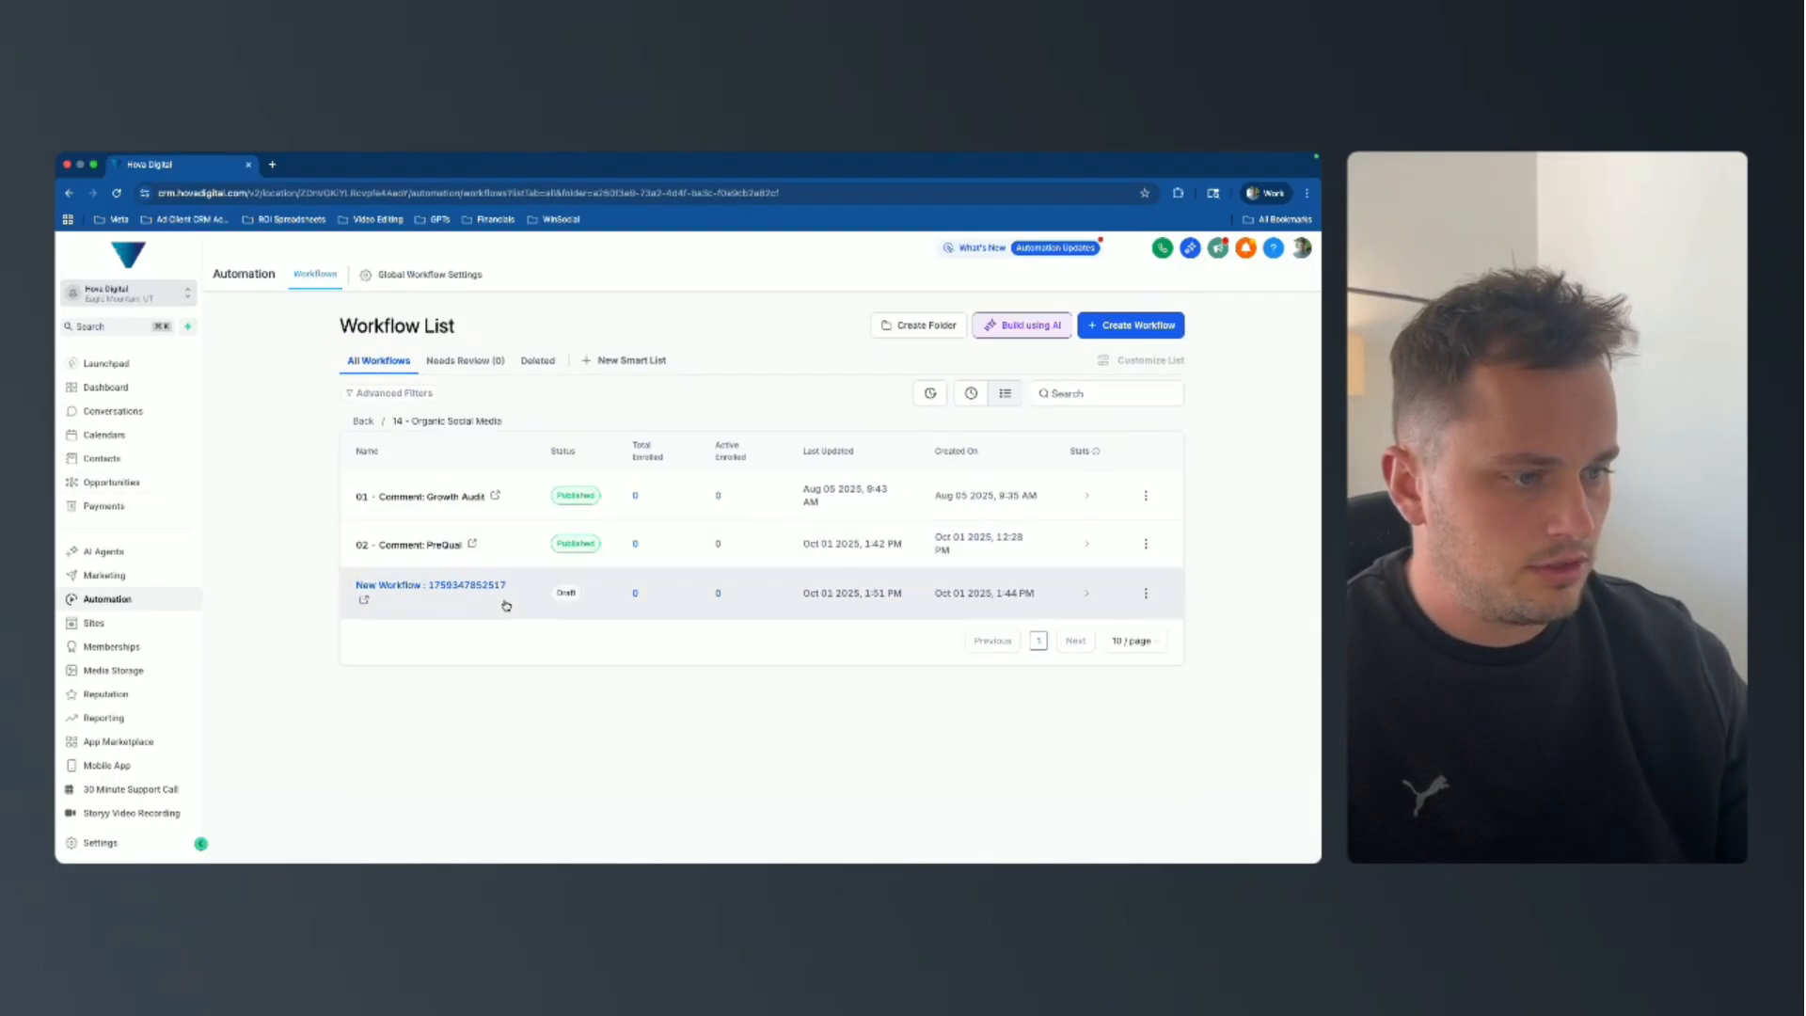
click(445, 547)
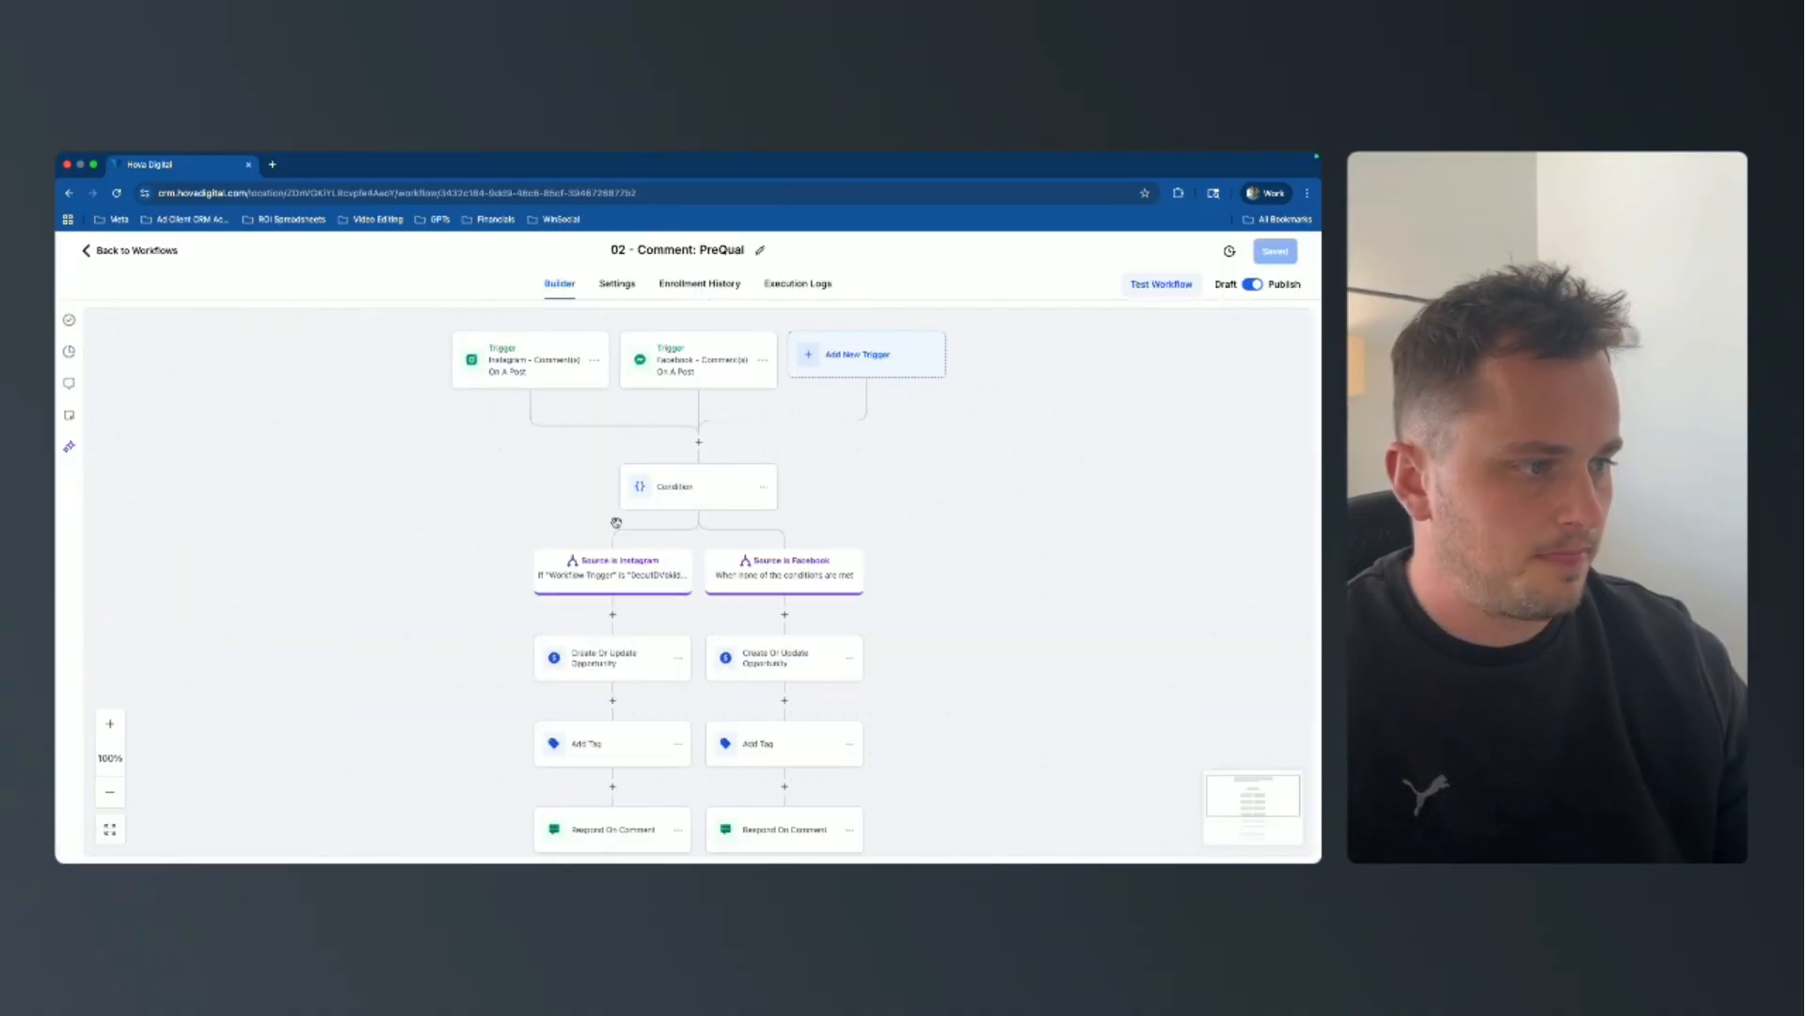
click(140, 253)
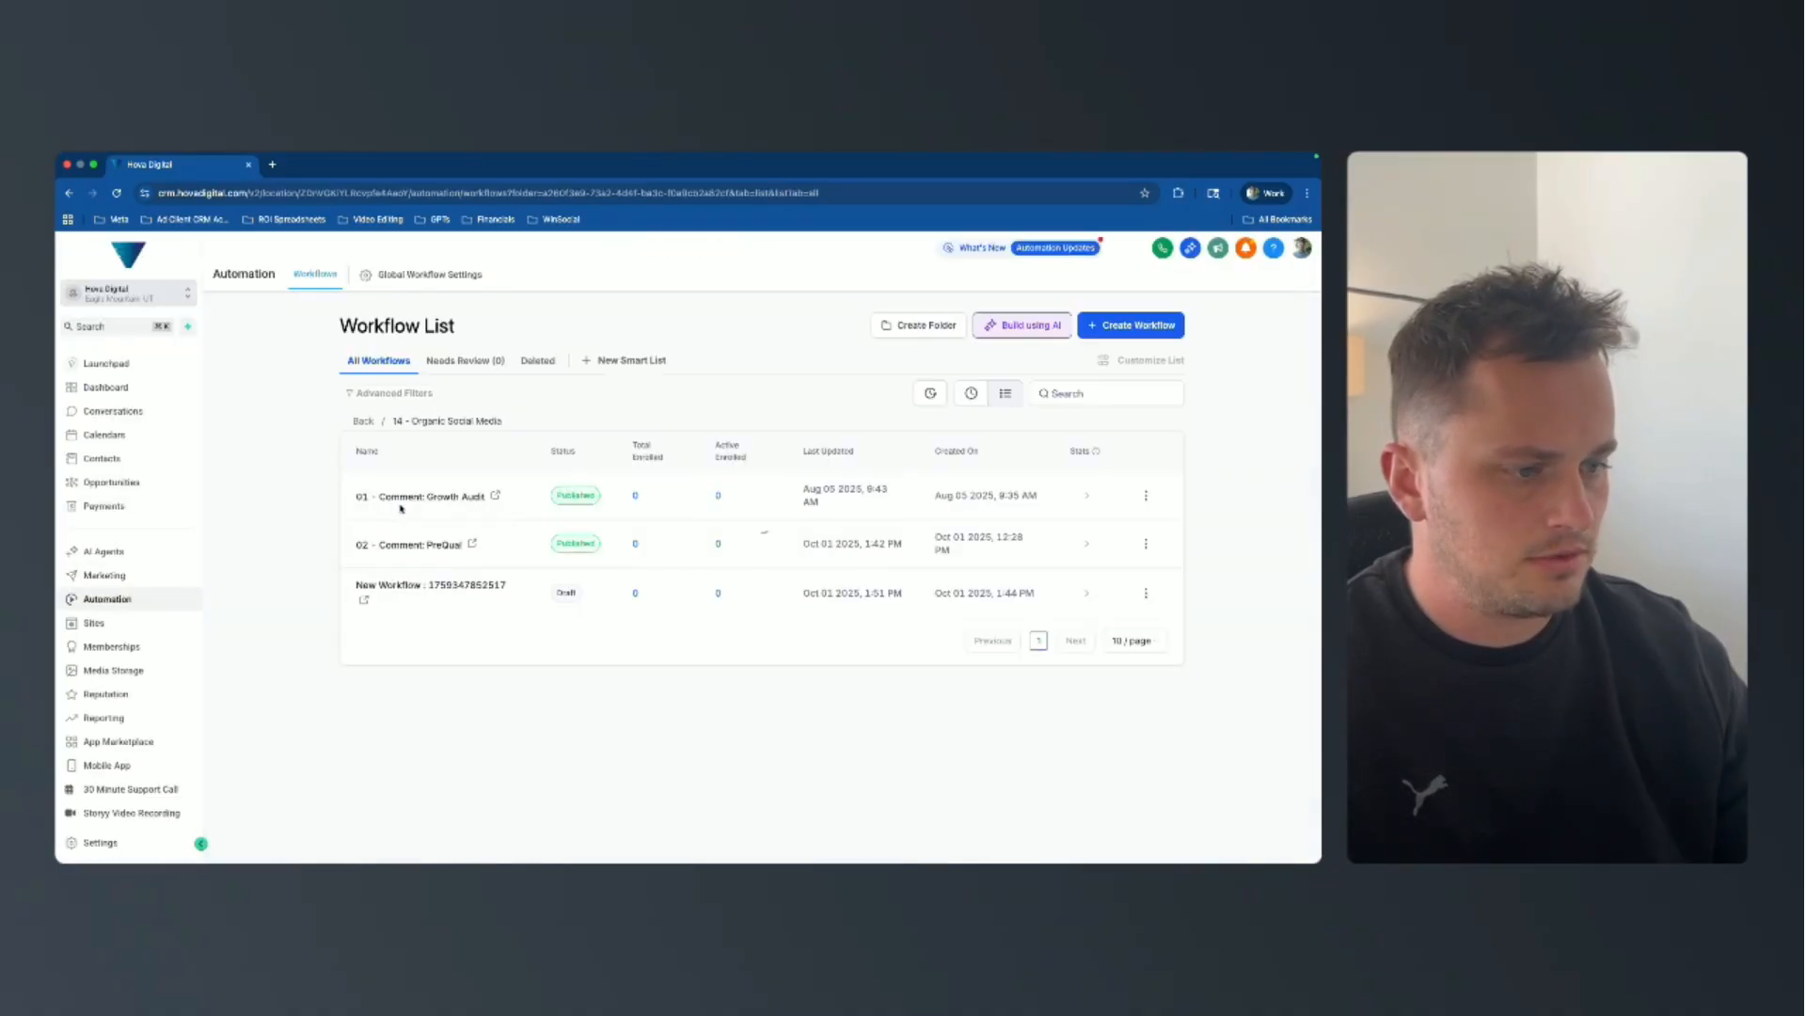
click(441, 586)
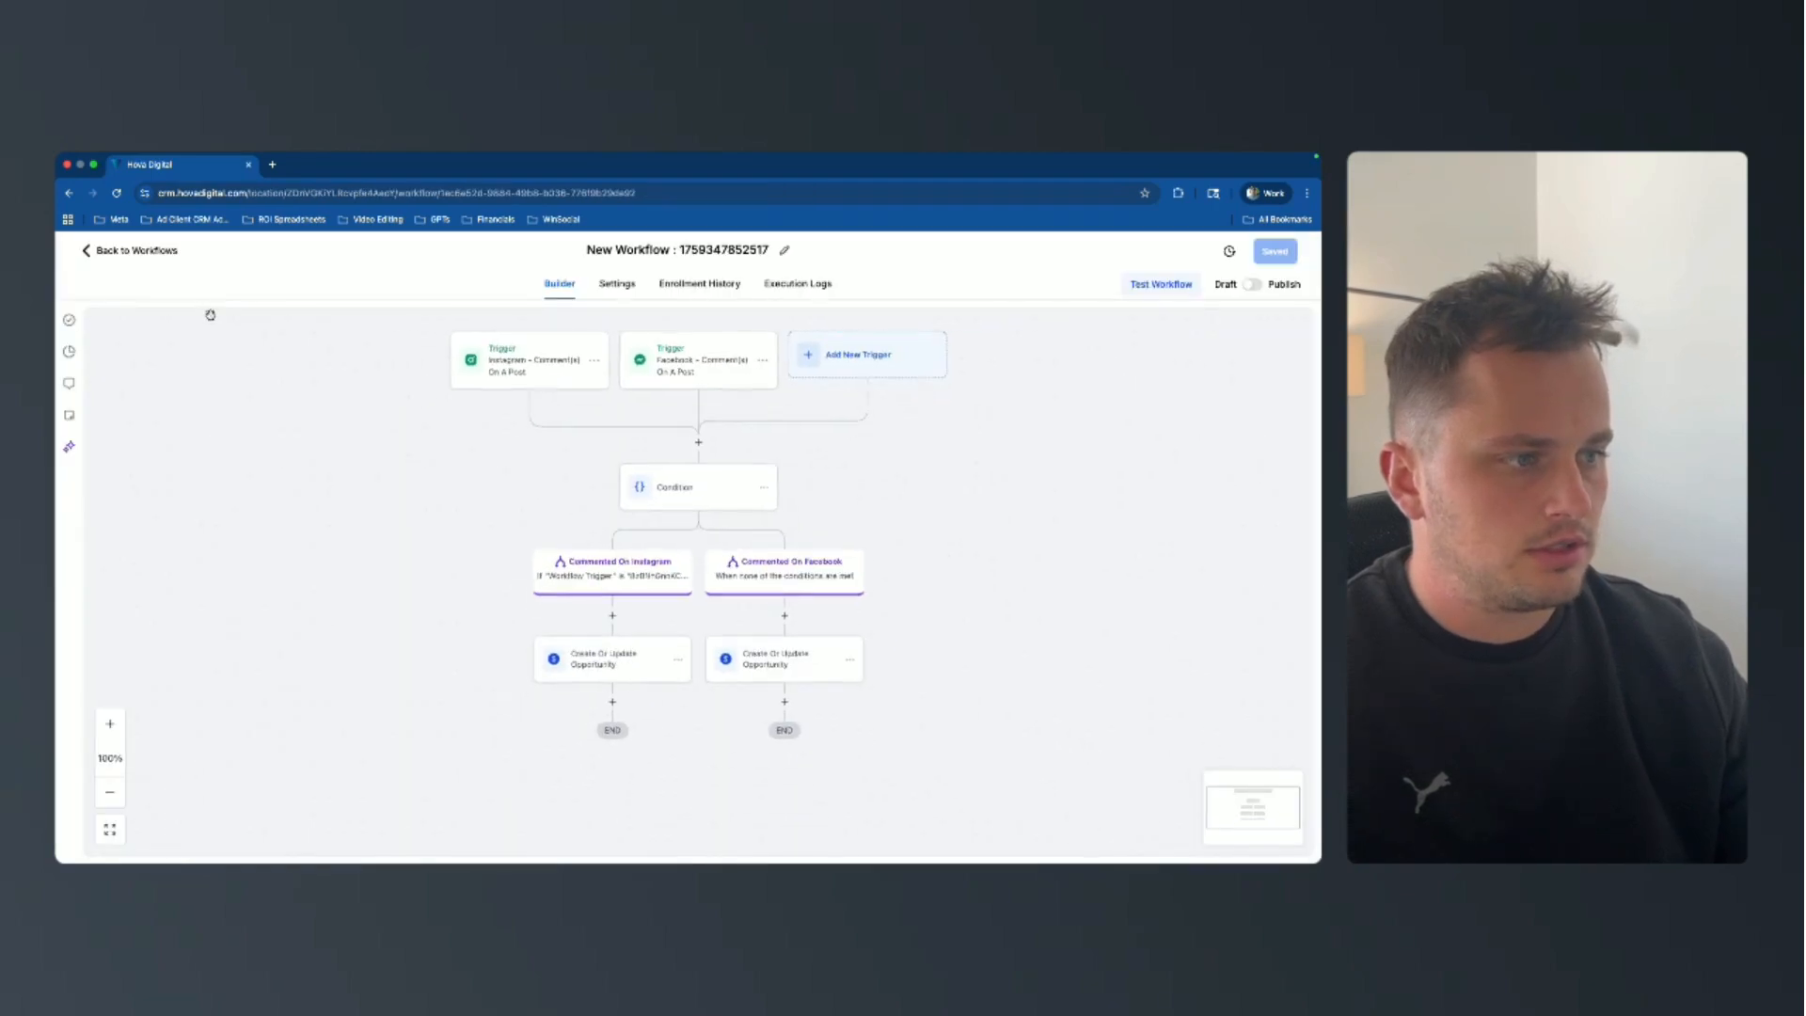
Rename the workflow "03 - Comment: PreQual" and save it.
click(653, 252)
text(Commetn)
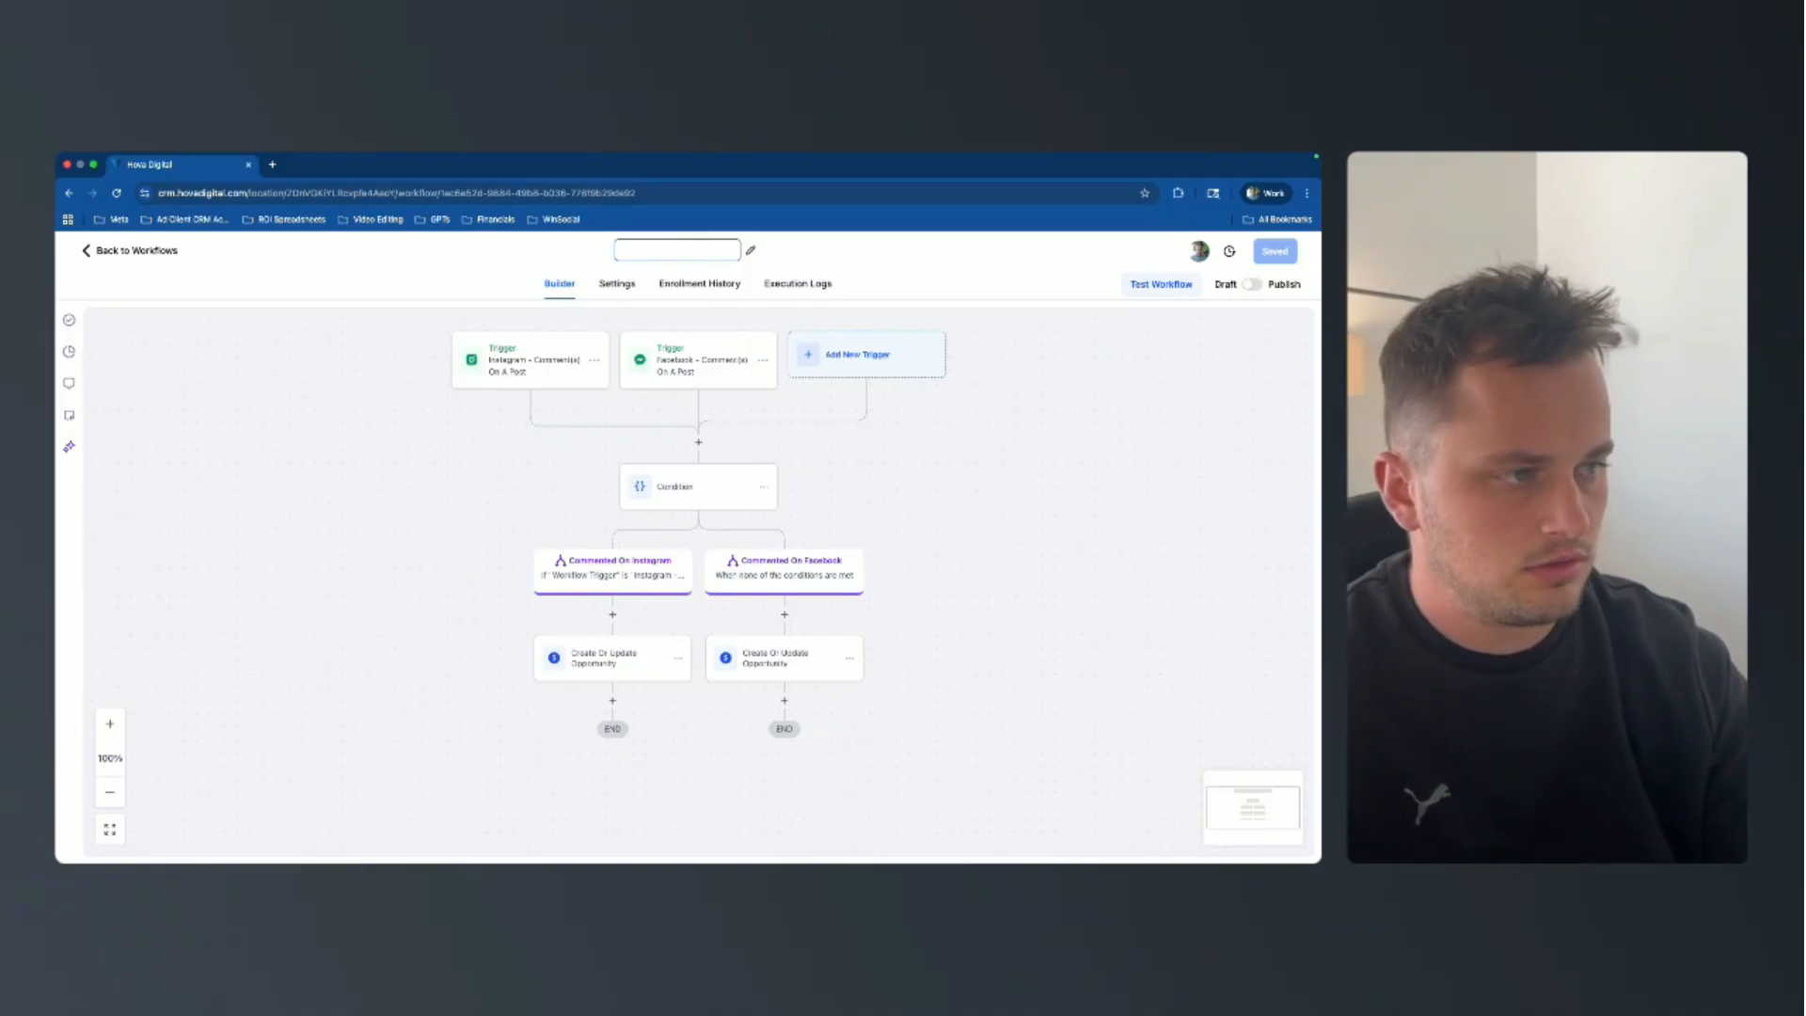
text(03)
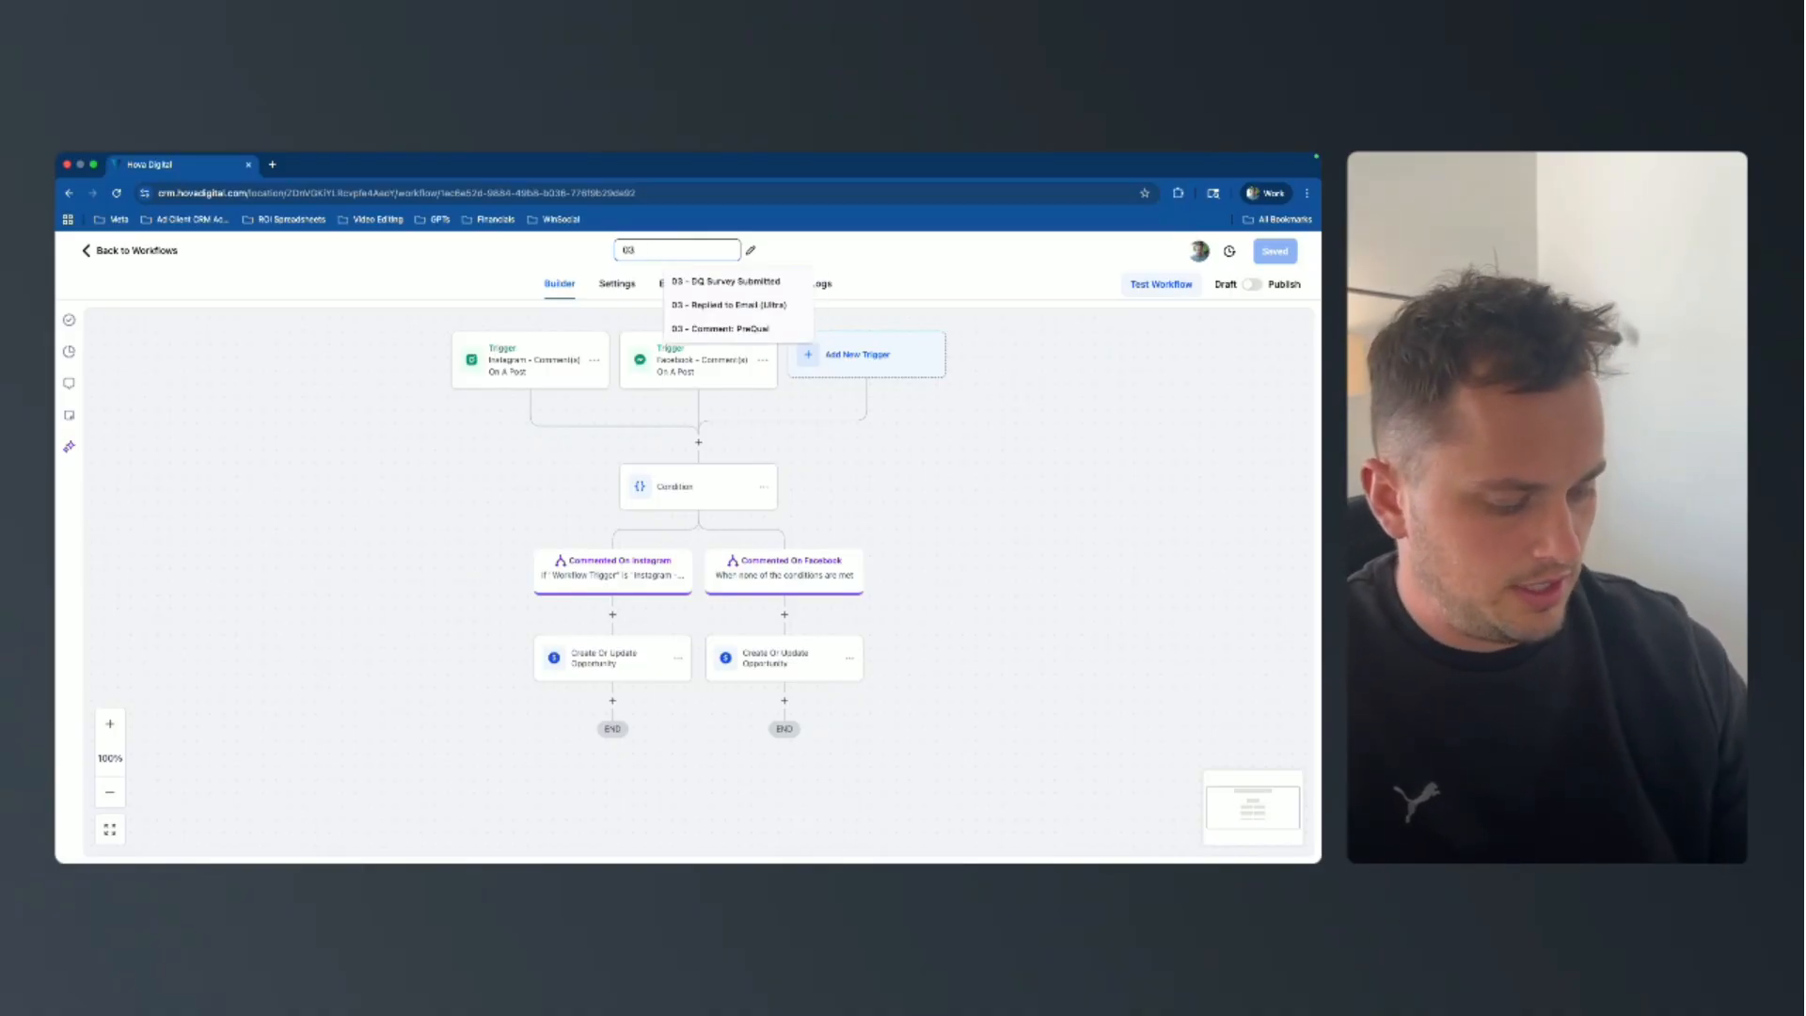
text( -)
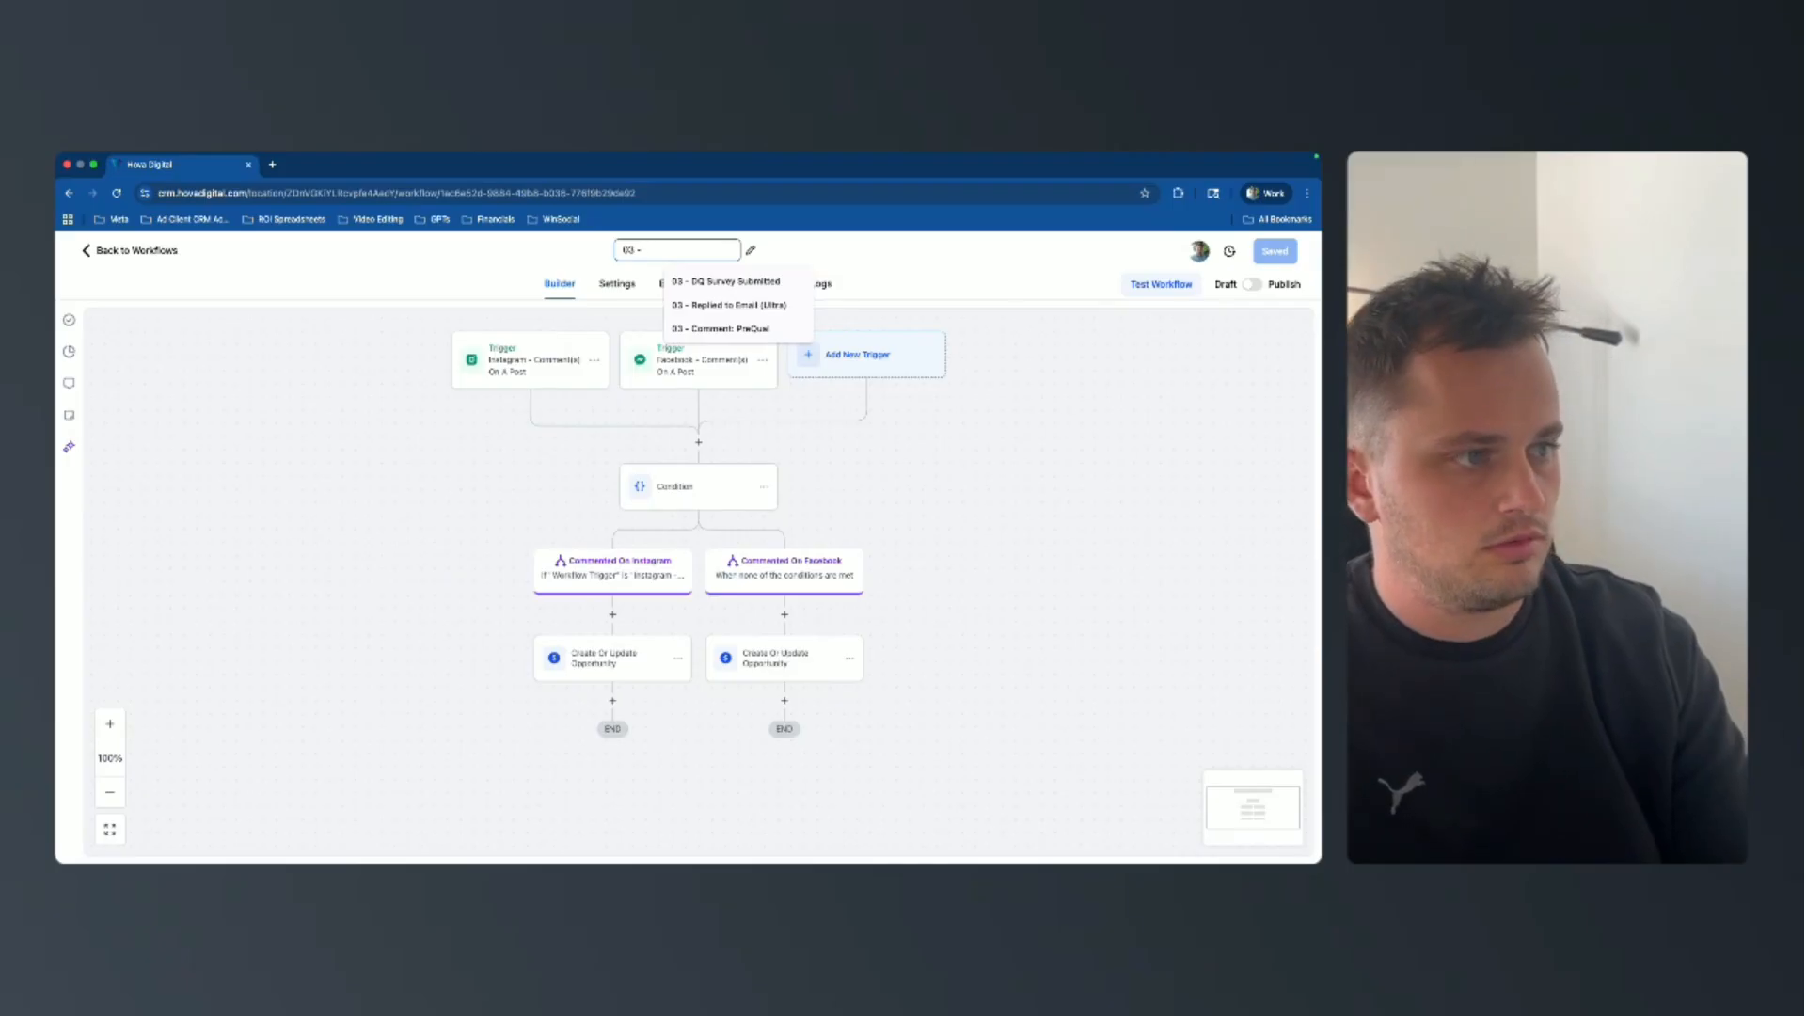
text( Comment)
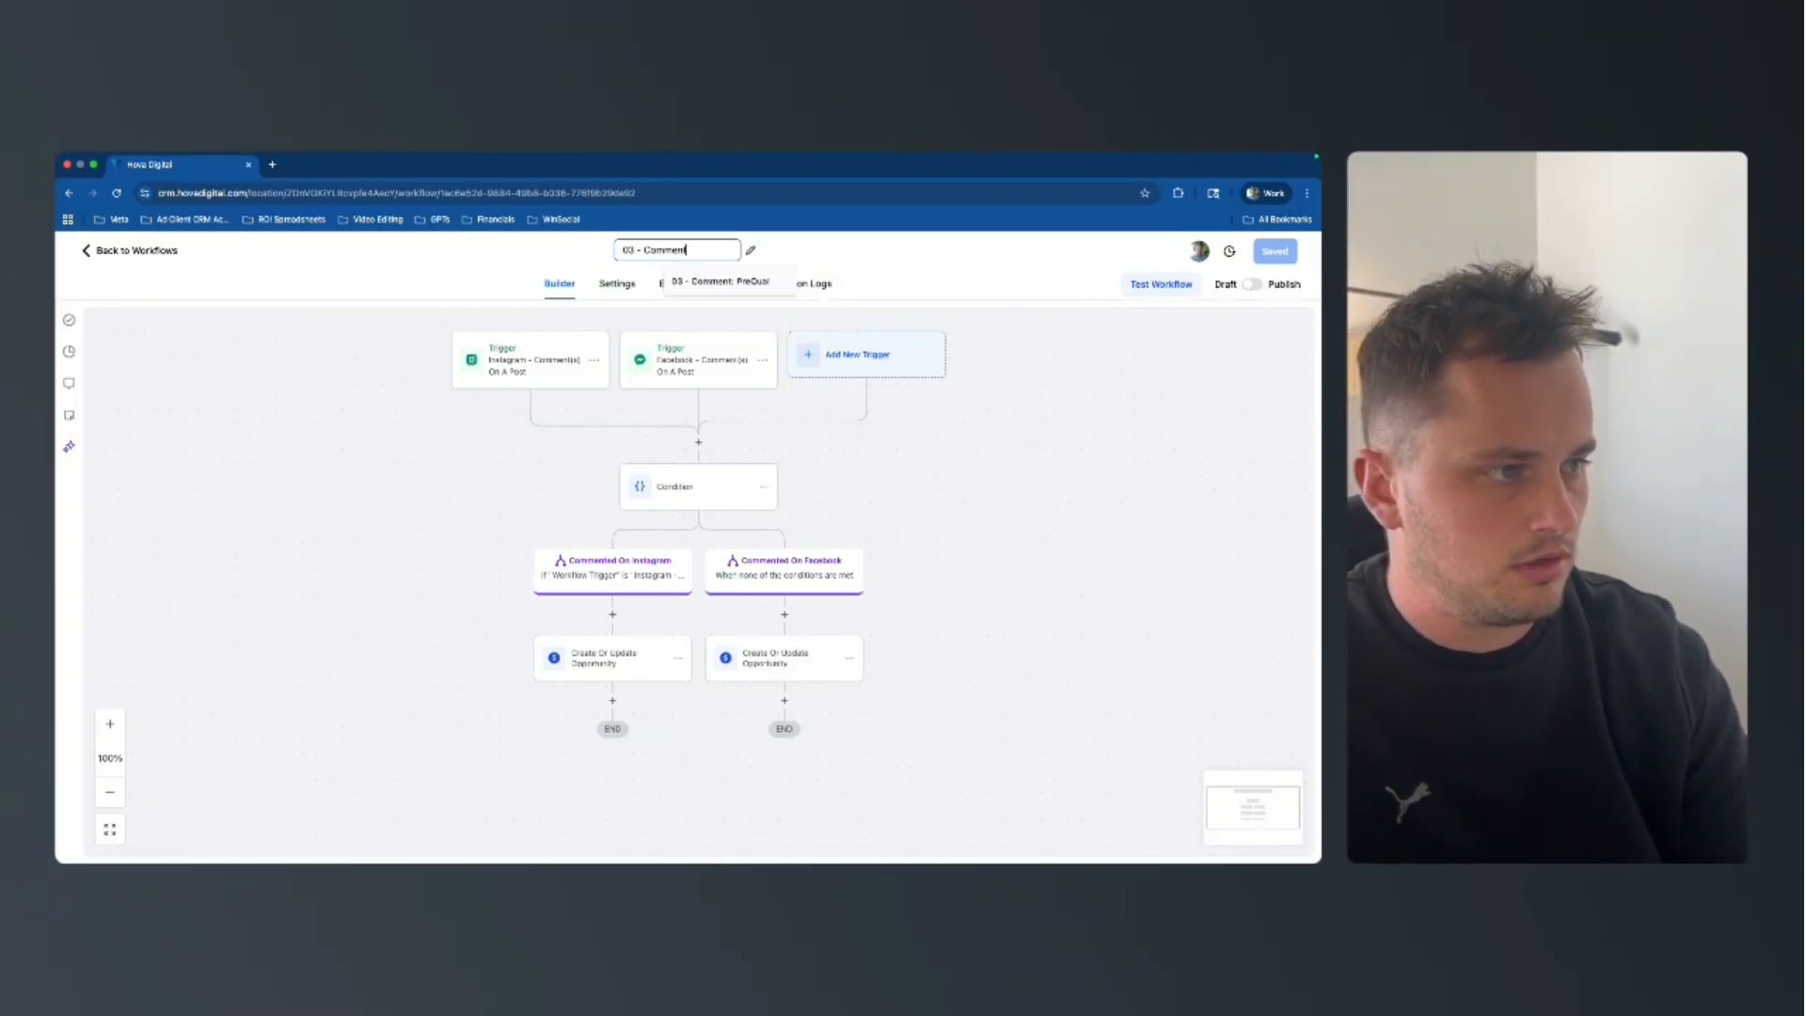
text(: Pre)
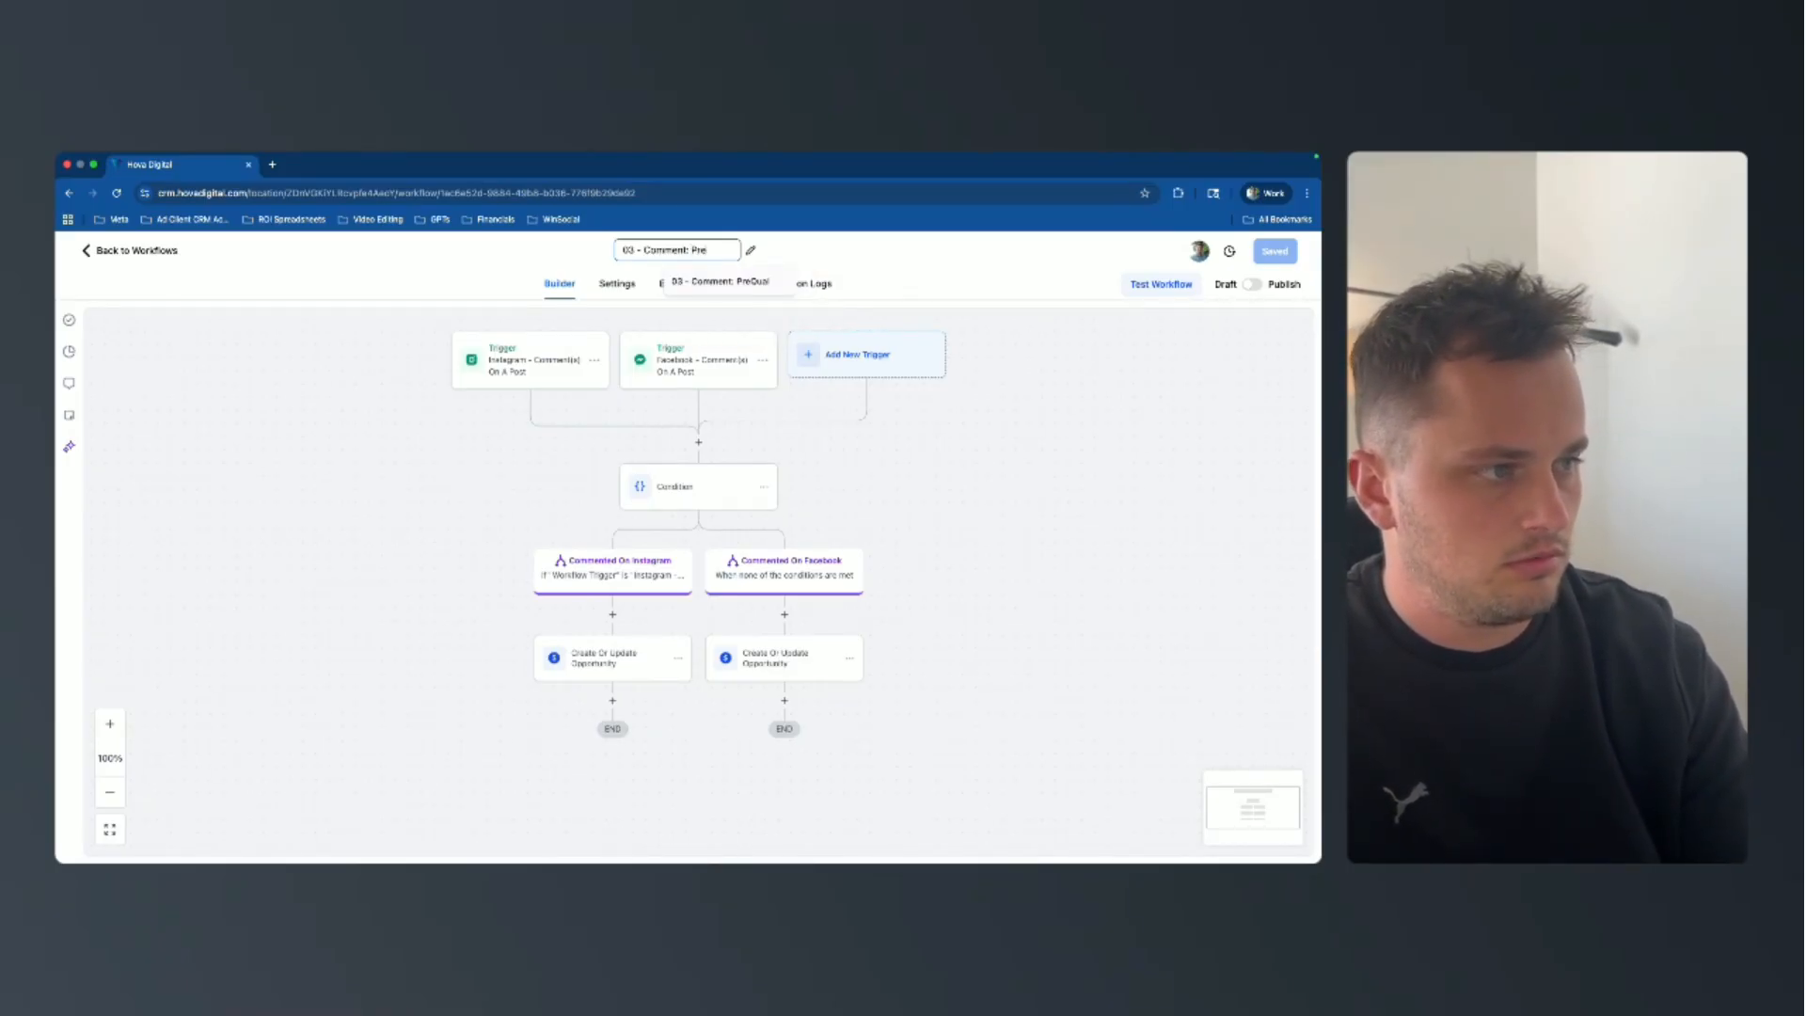
text(Qual)
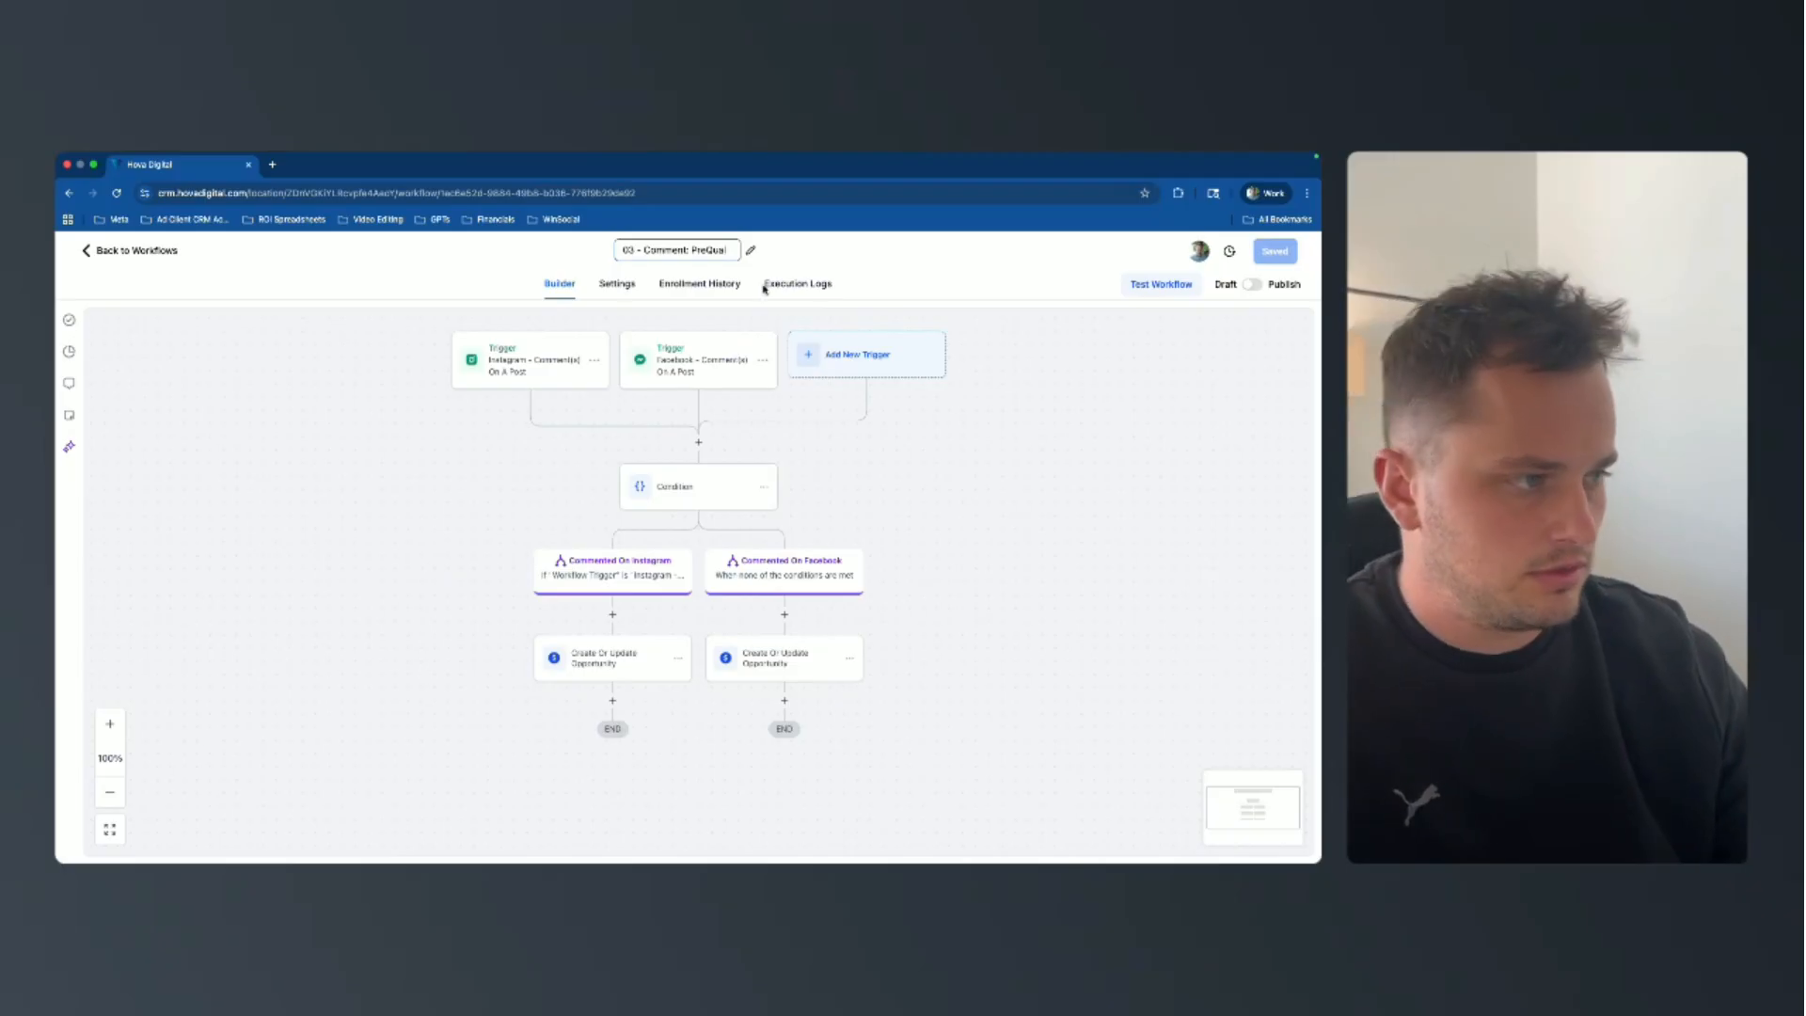
click(1016, 464)
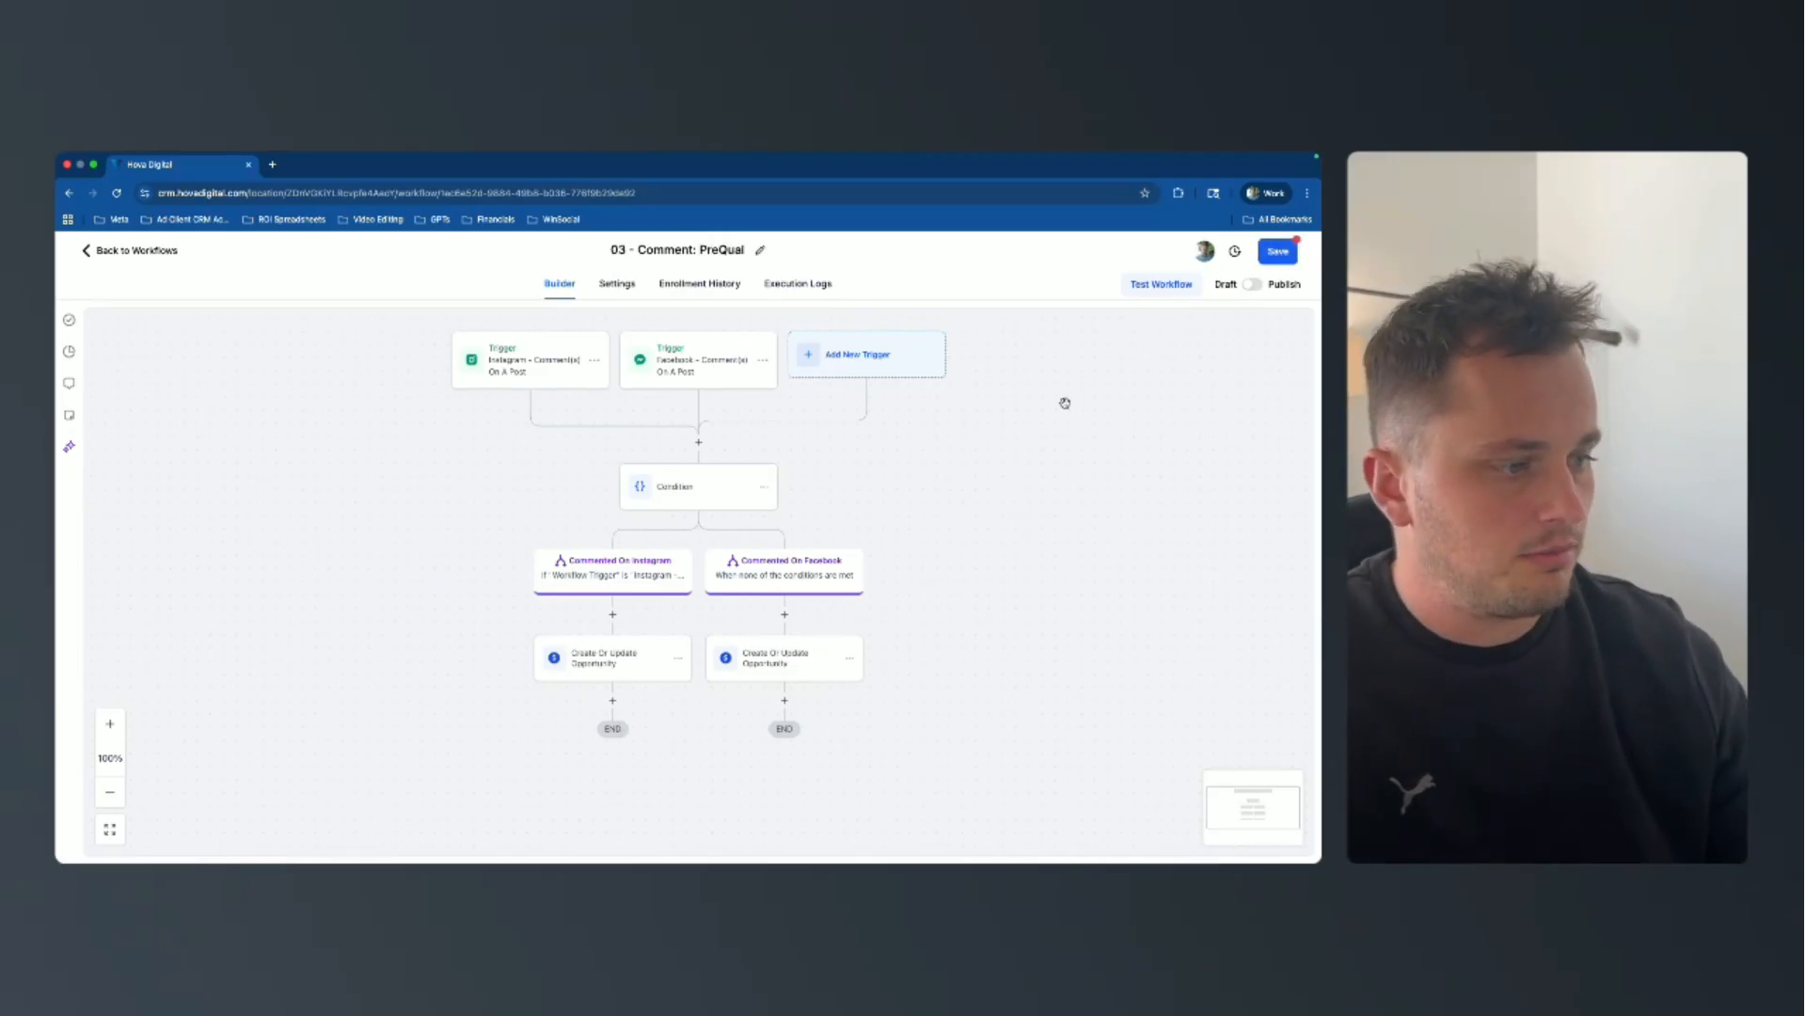
click(1273, 258)
Review the pipeline, stage and source settings of the Instagram branch's opportunity action, and close it without changes.
click(633, 656)
scroll(950, 564, down, 1)
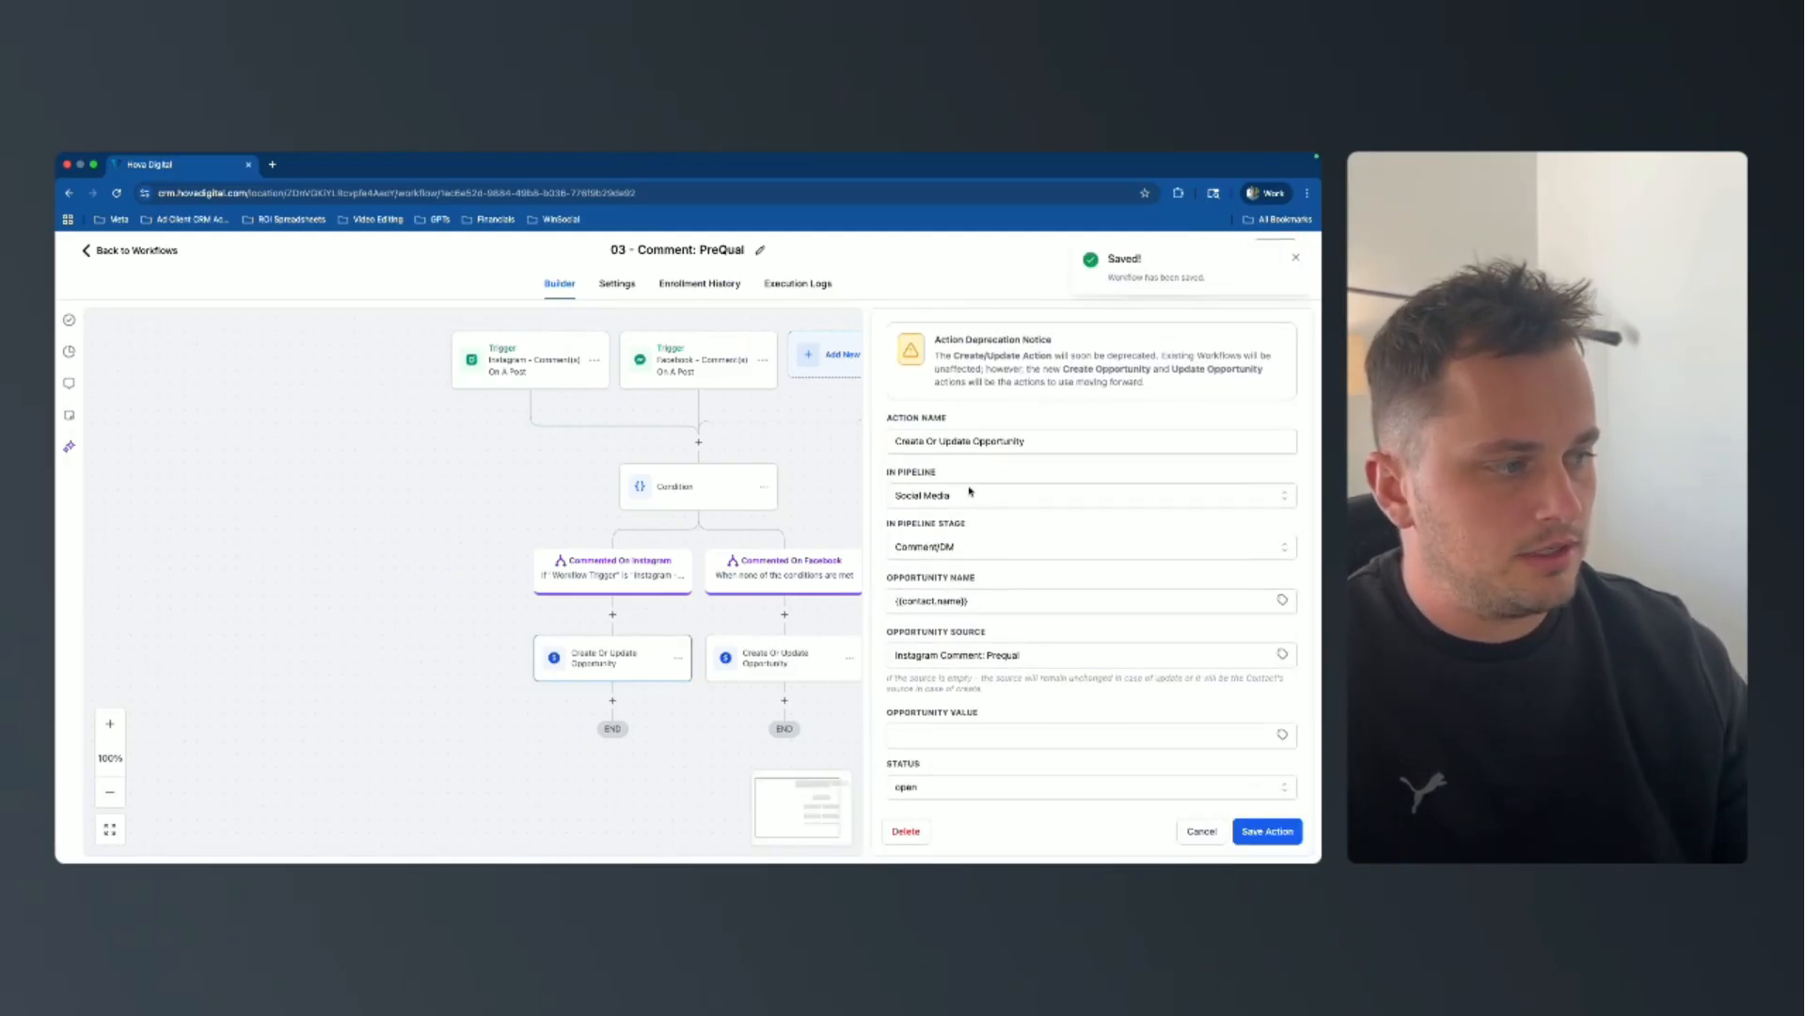
click(960, 497)
click(960, 497)
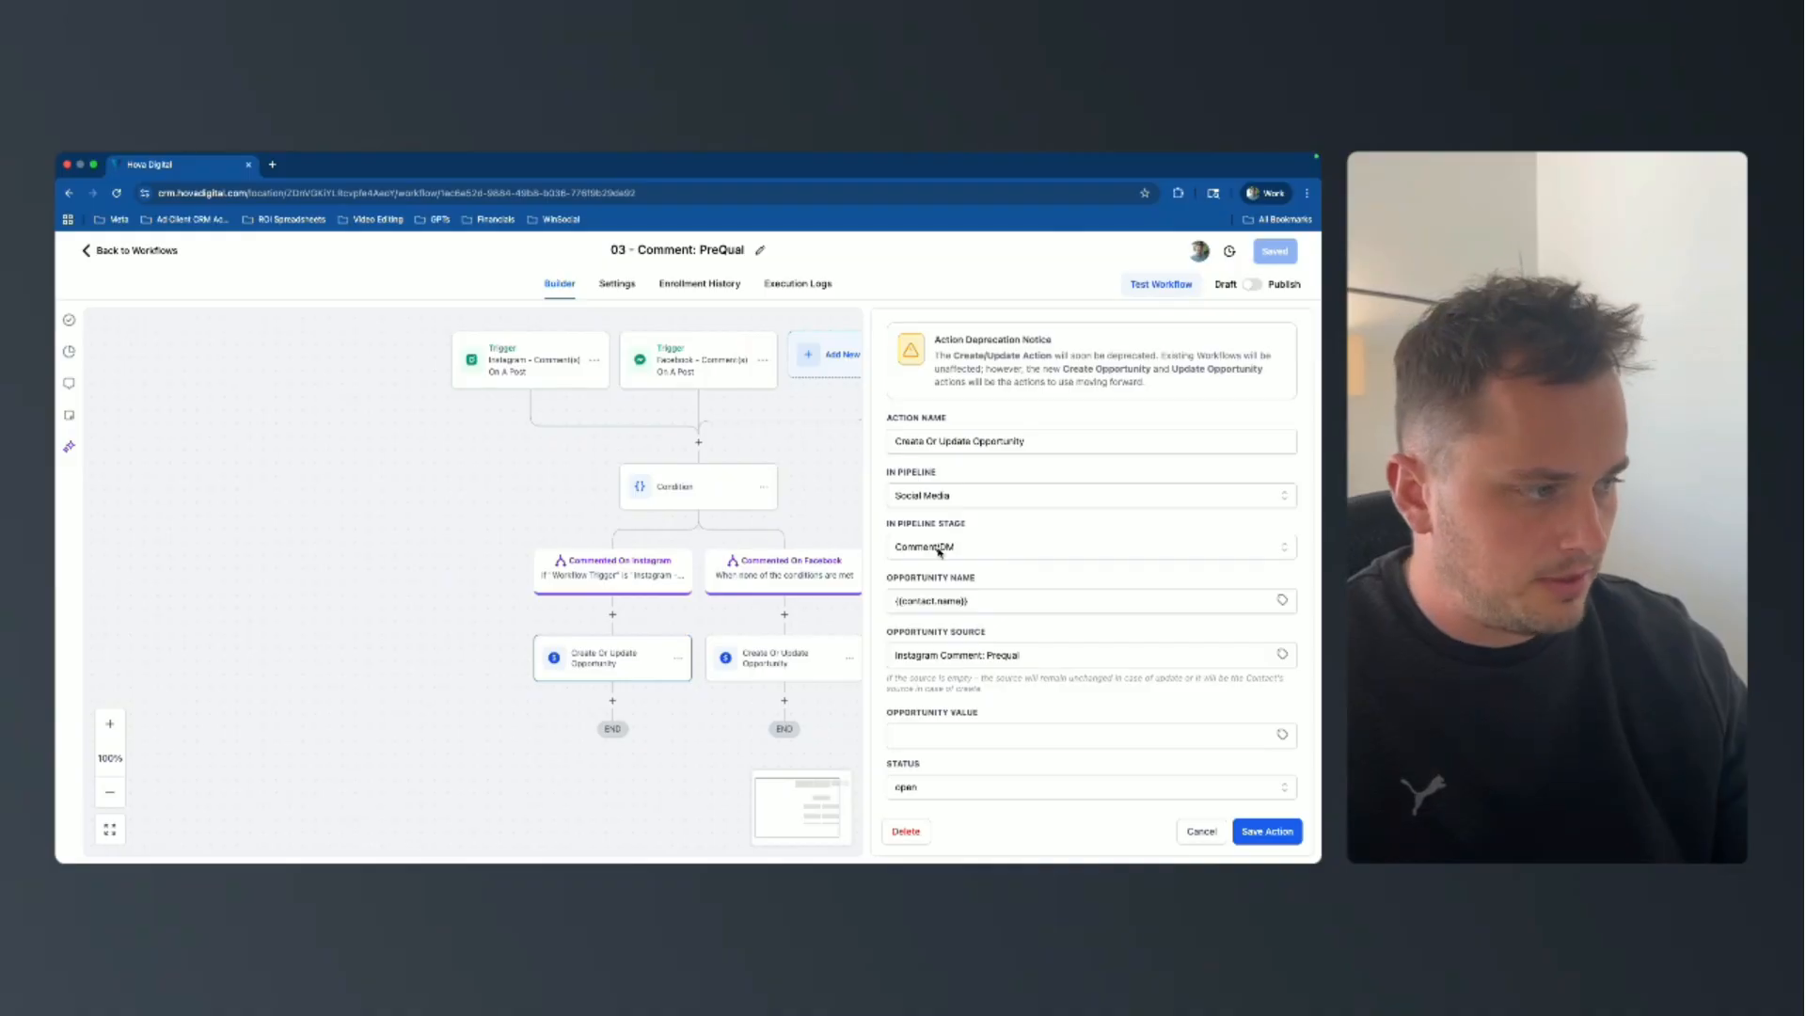
click(1195, 831)
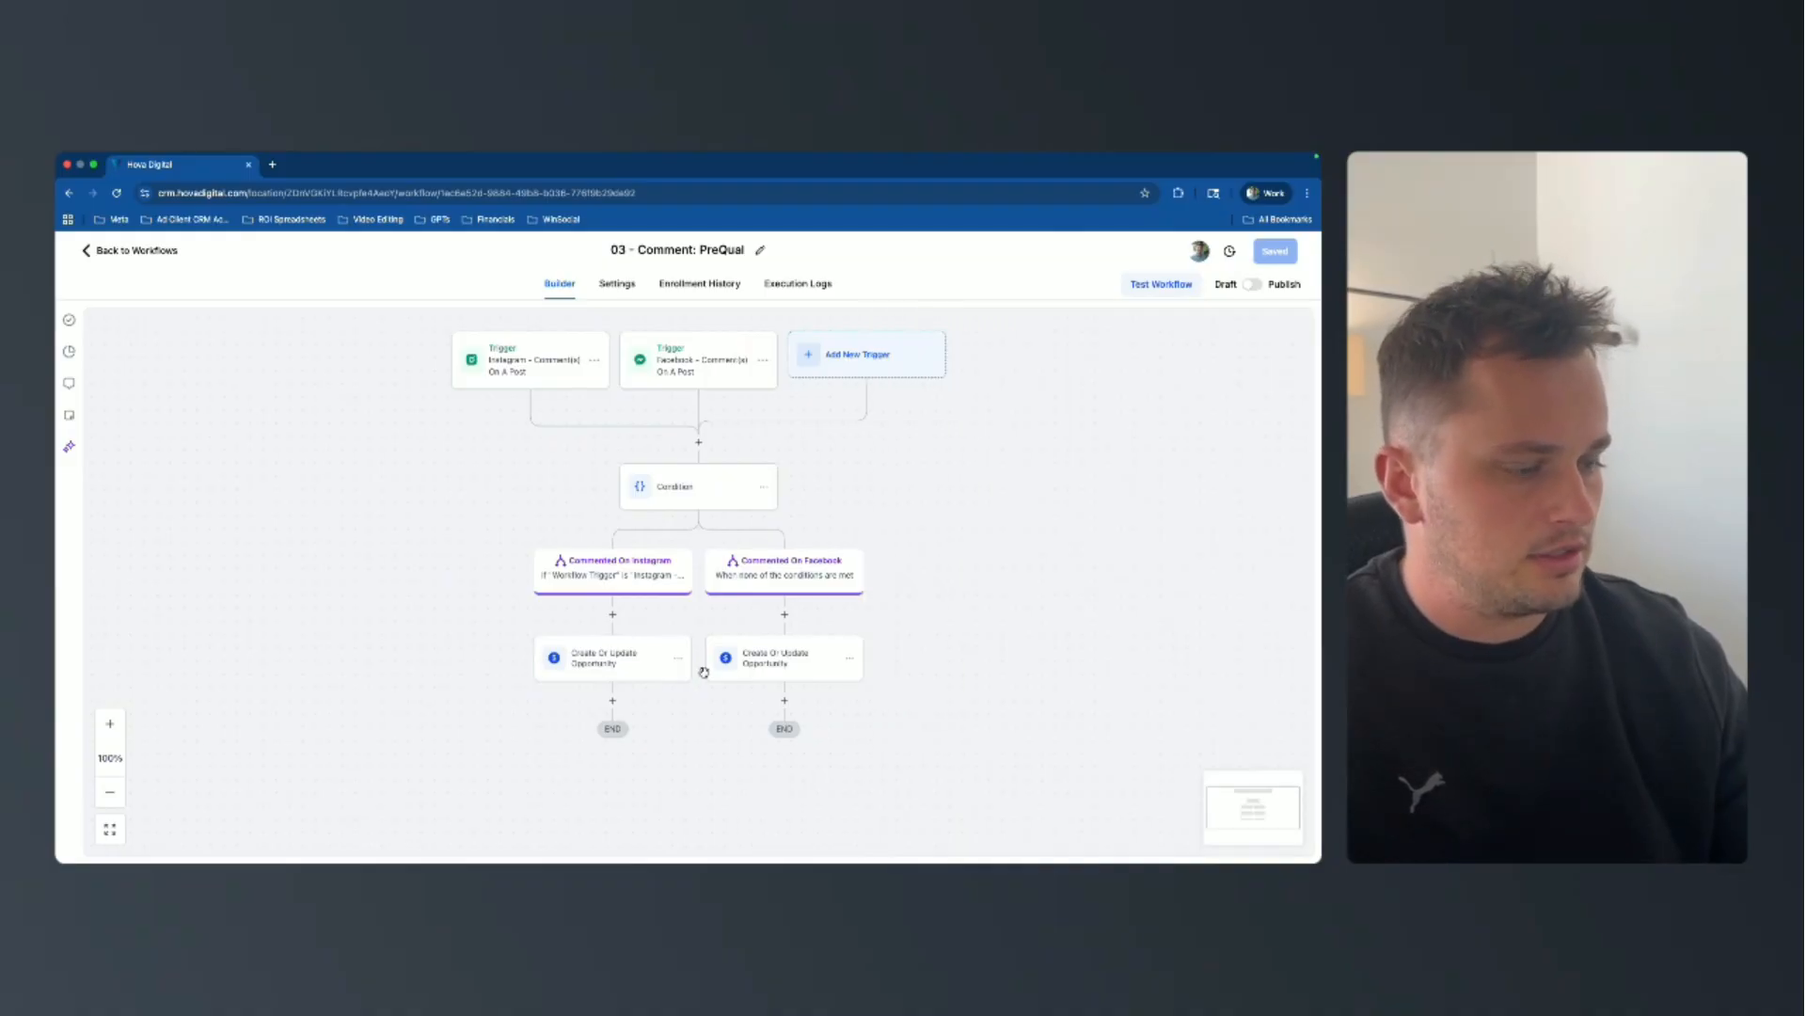
Add a contact tag action with the tag instagram-comment-prequal after the opportunity action in the Instagram branch.
scroll(663, 666, down, 1)
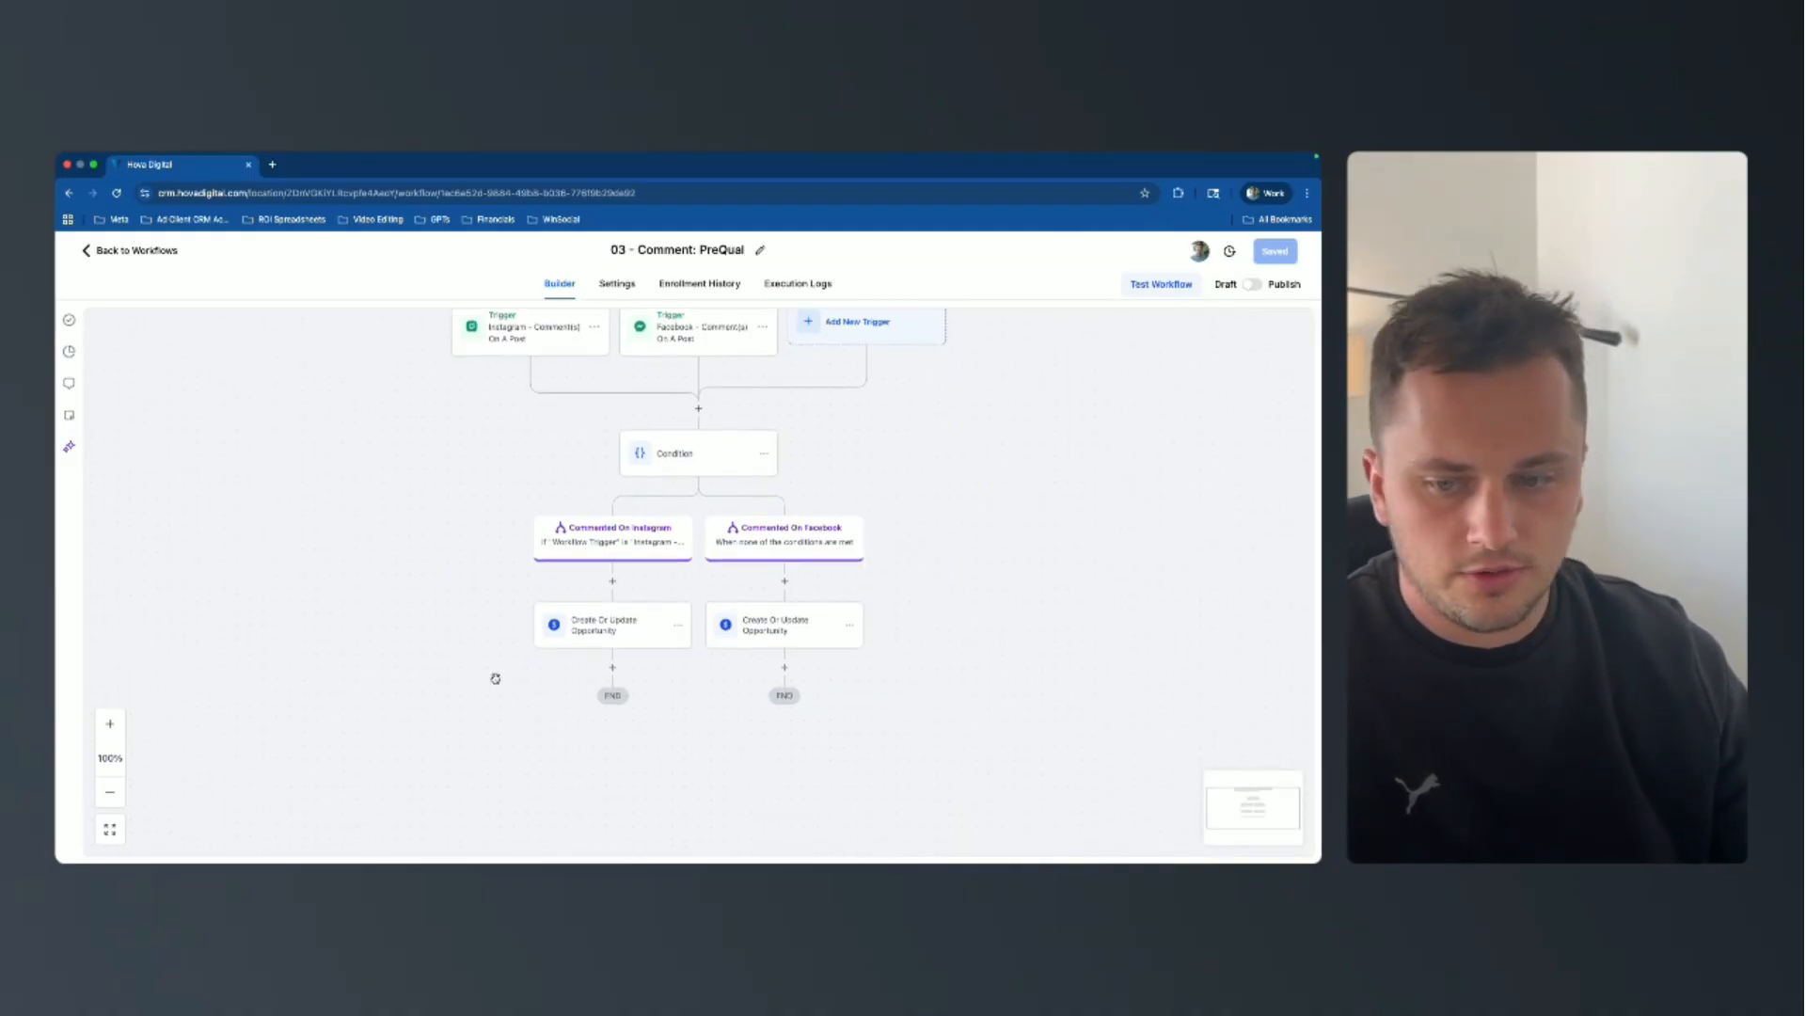
click(612, 667)
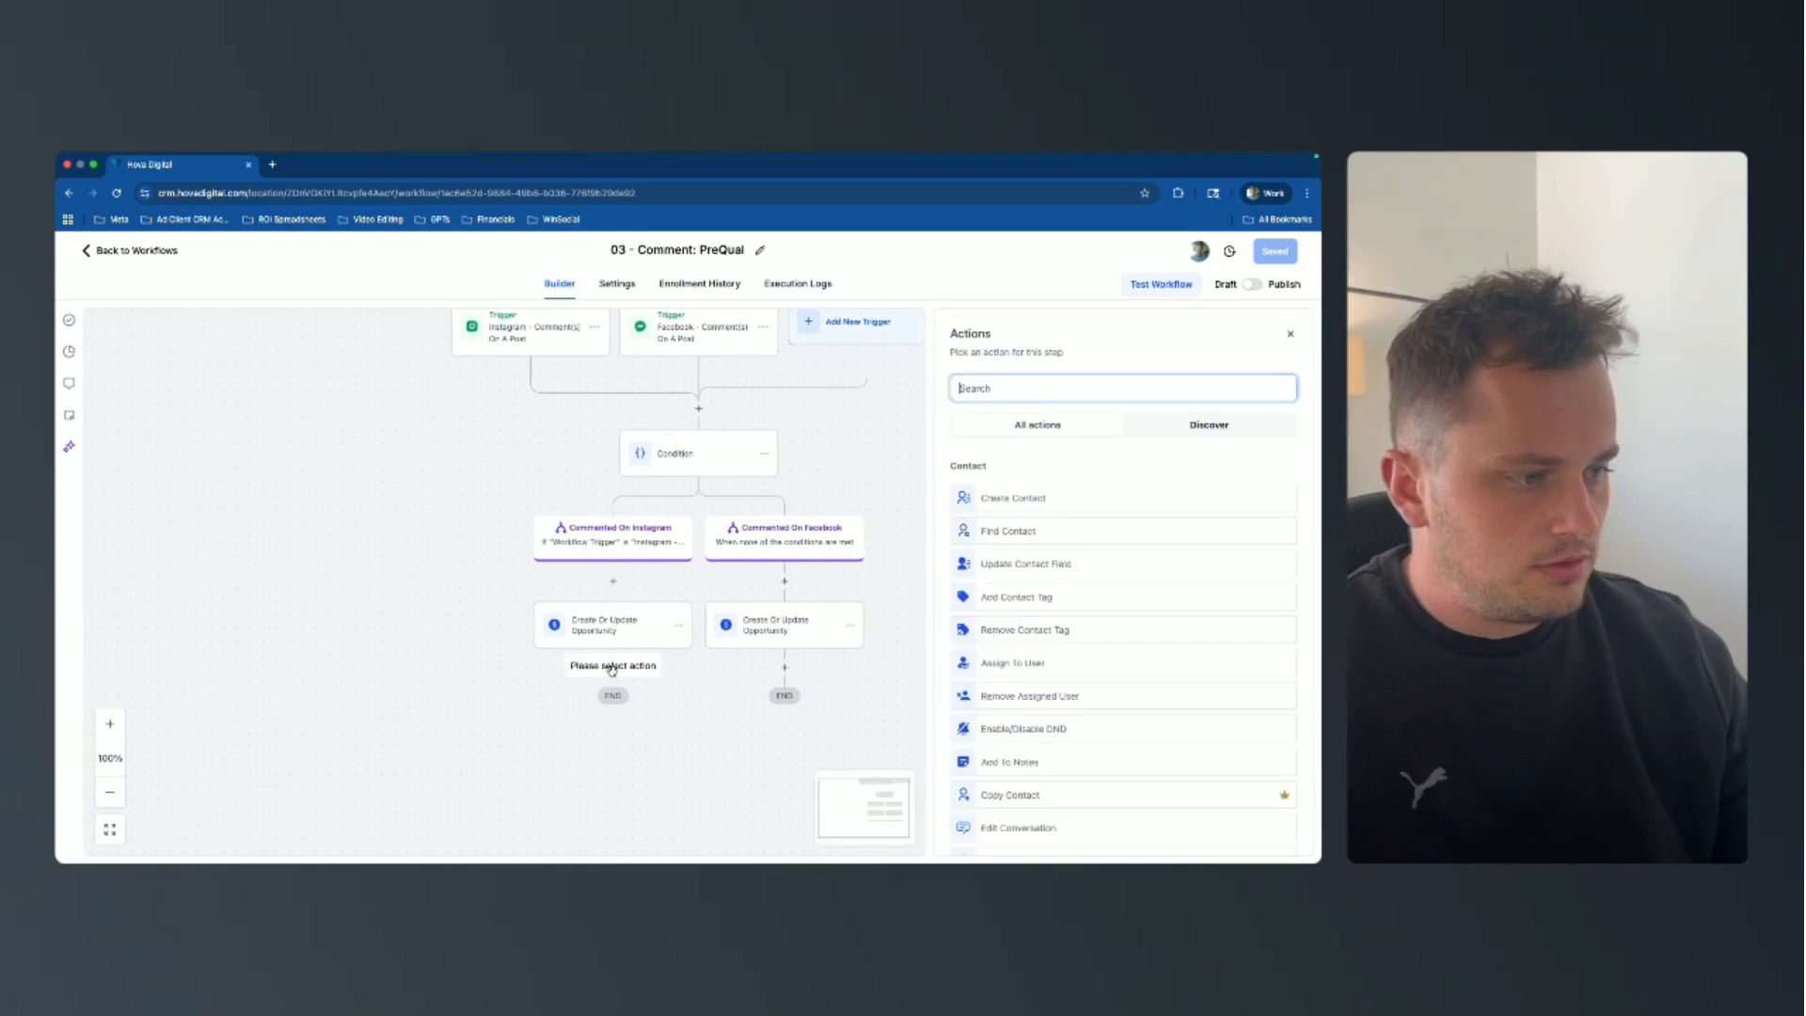
text(tag)
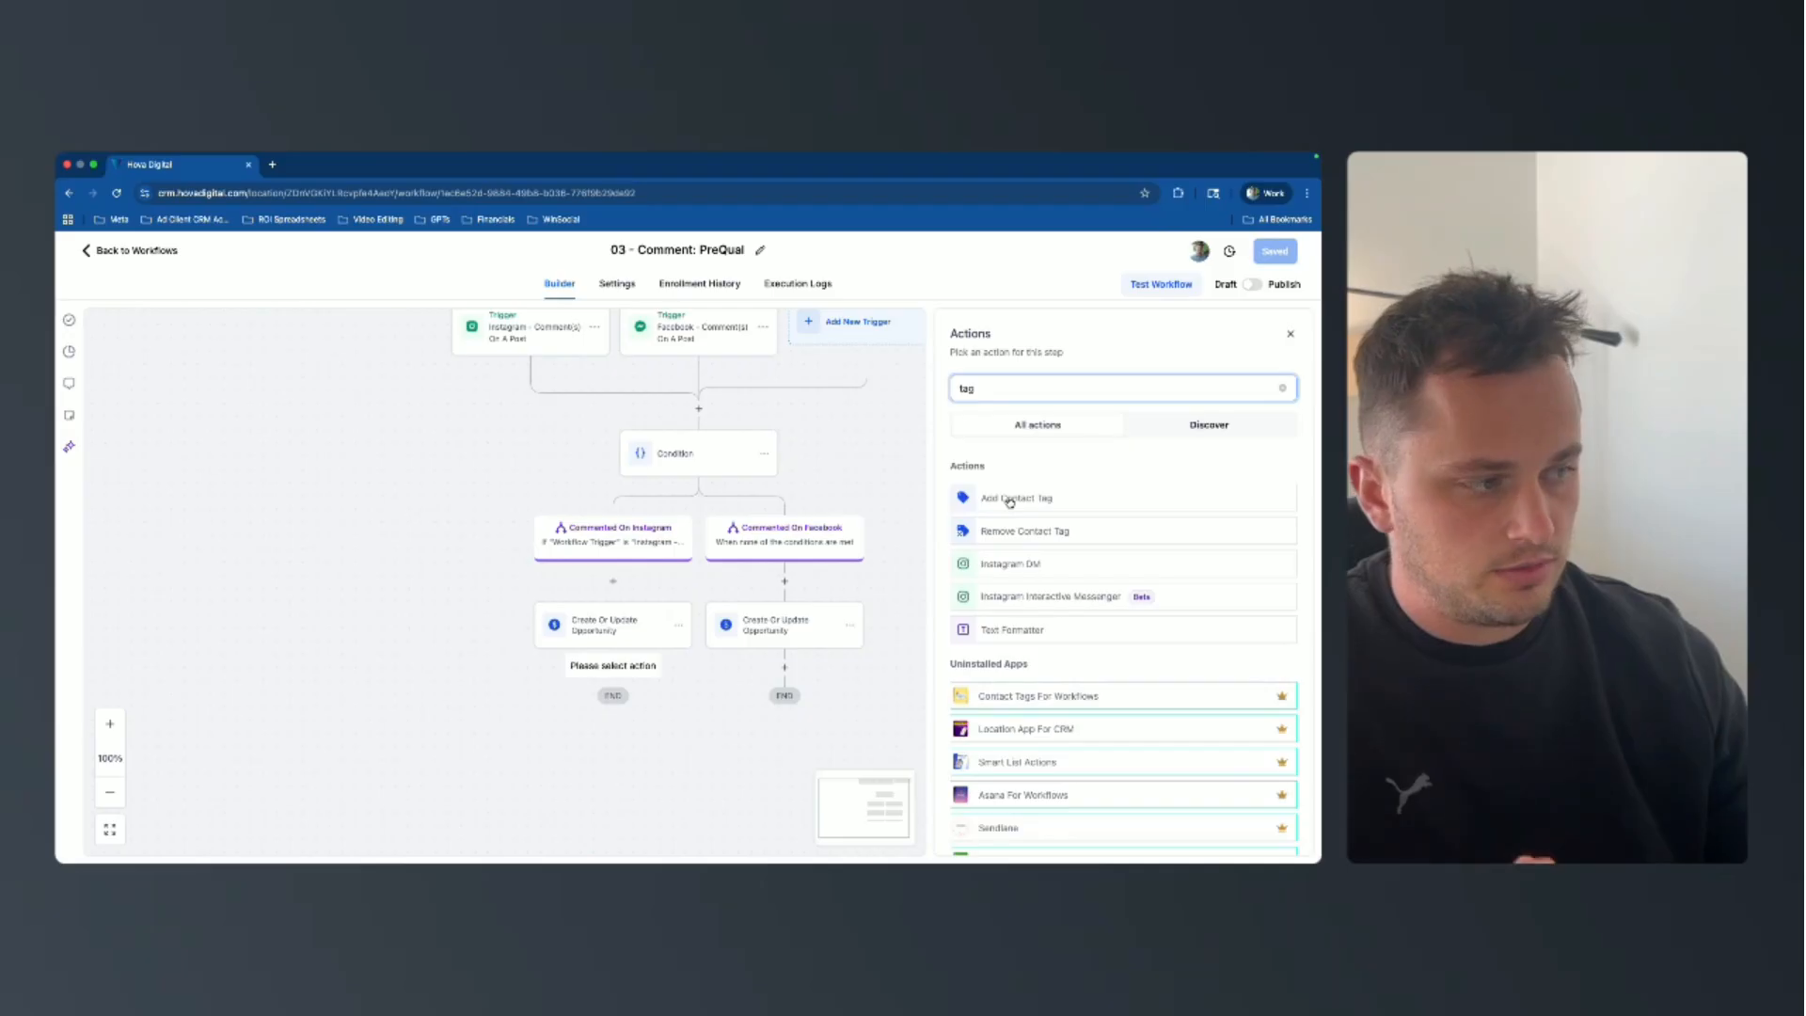
click(1011, 507)
click(1025, 478)
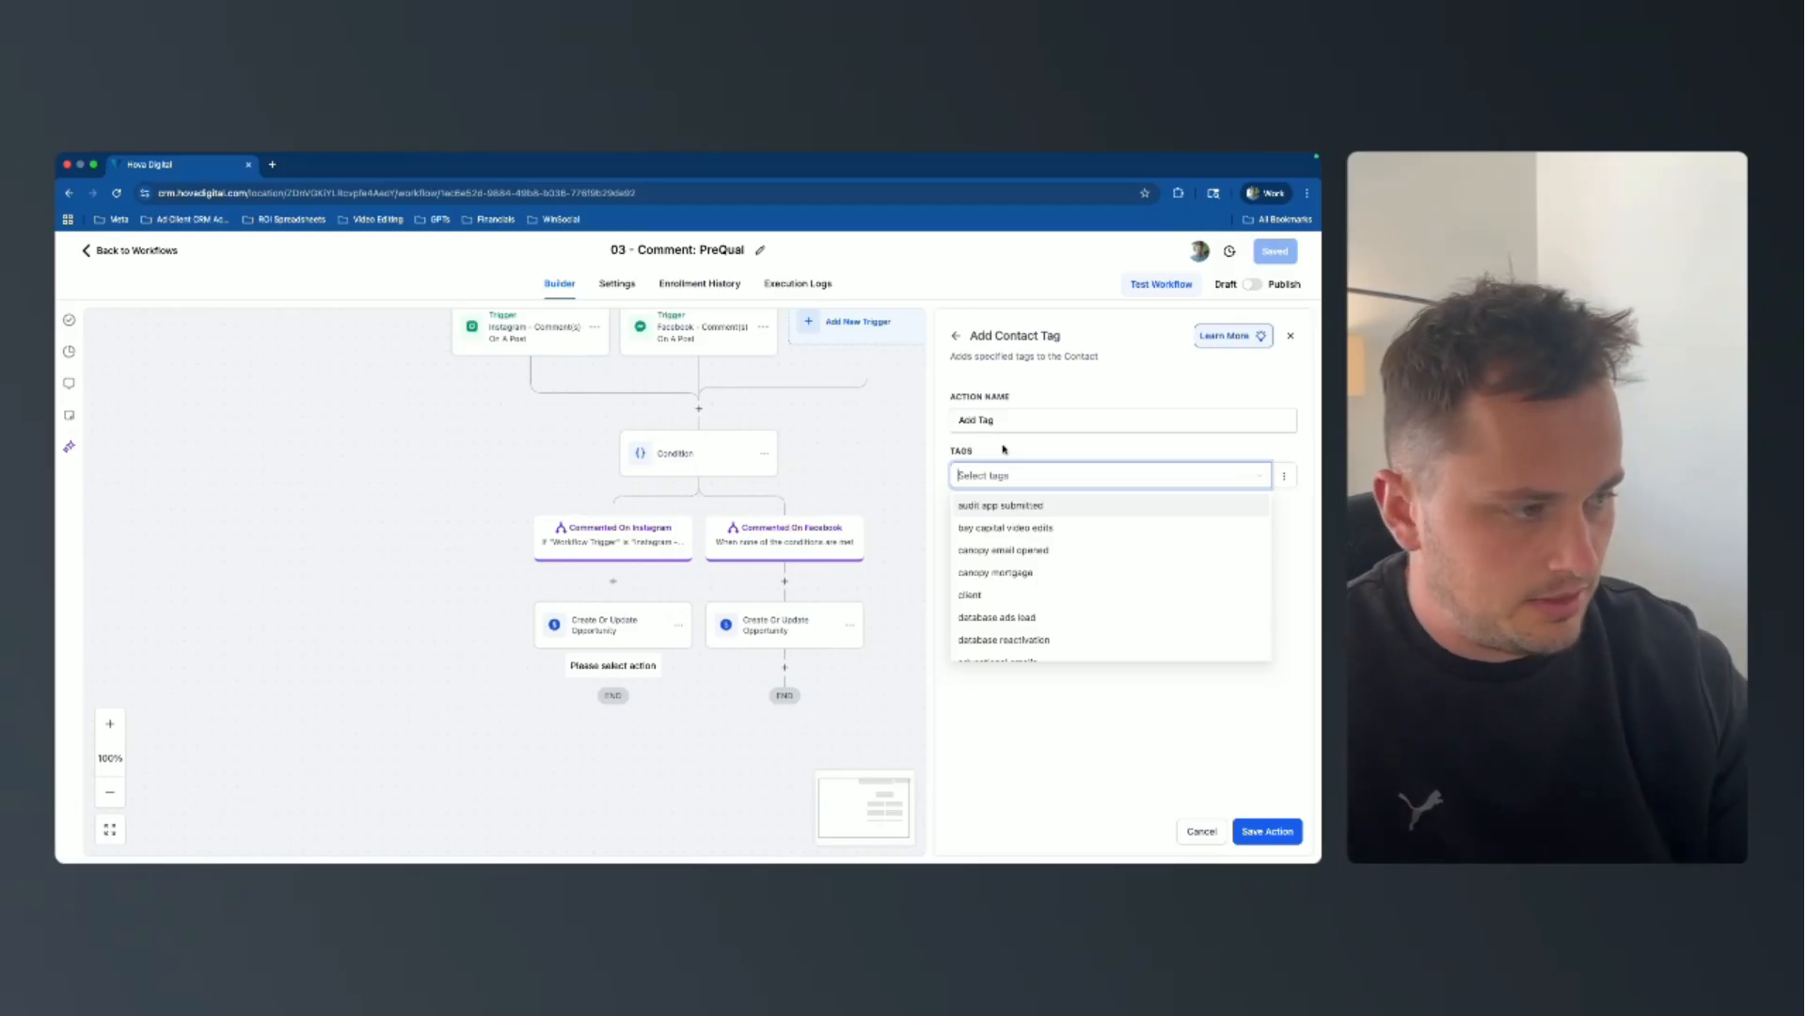
text(instagram)
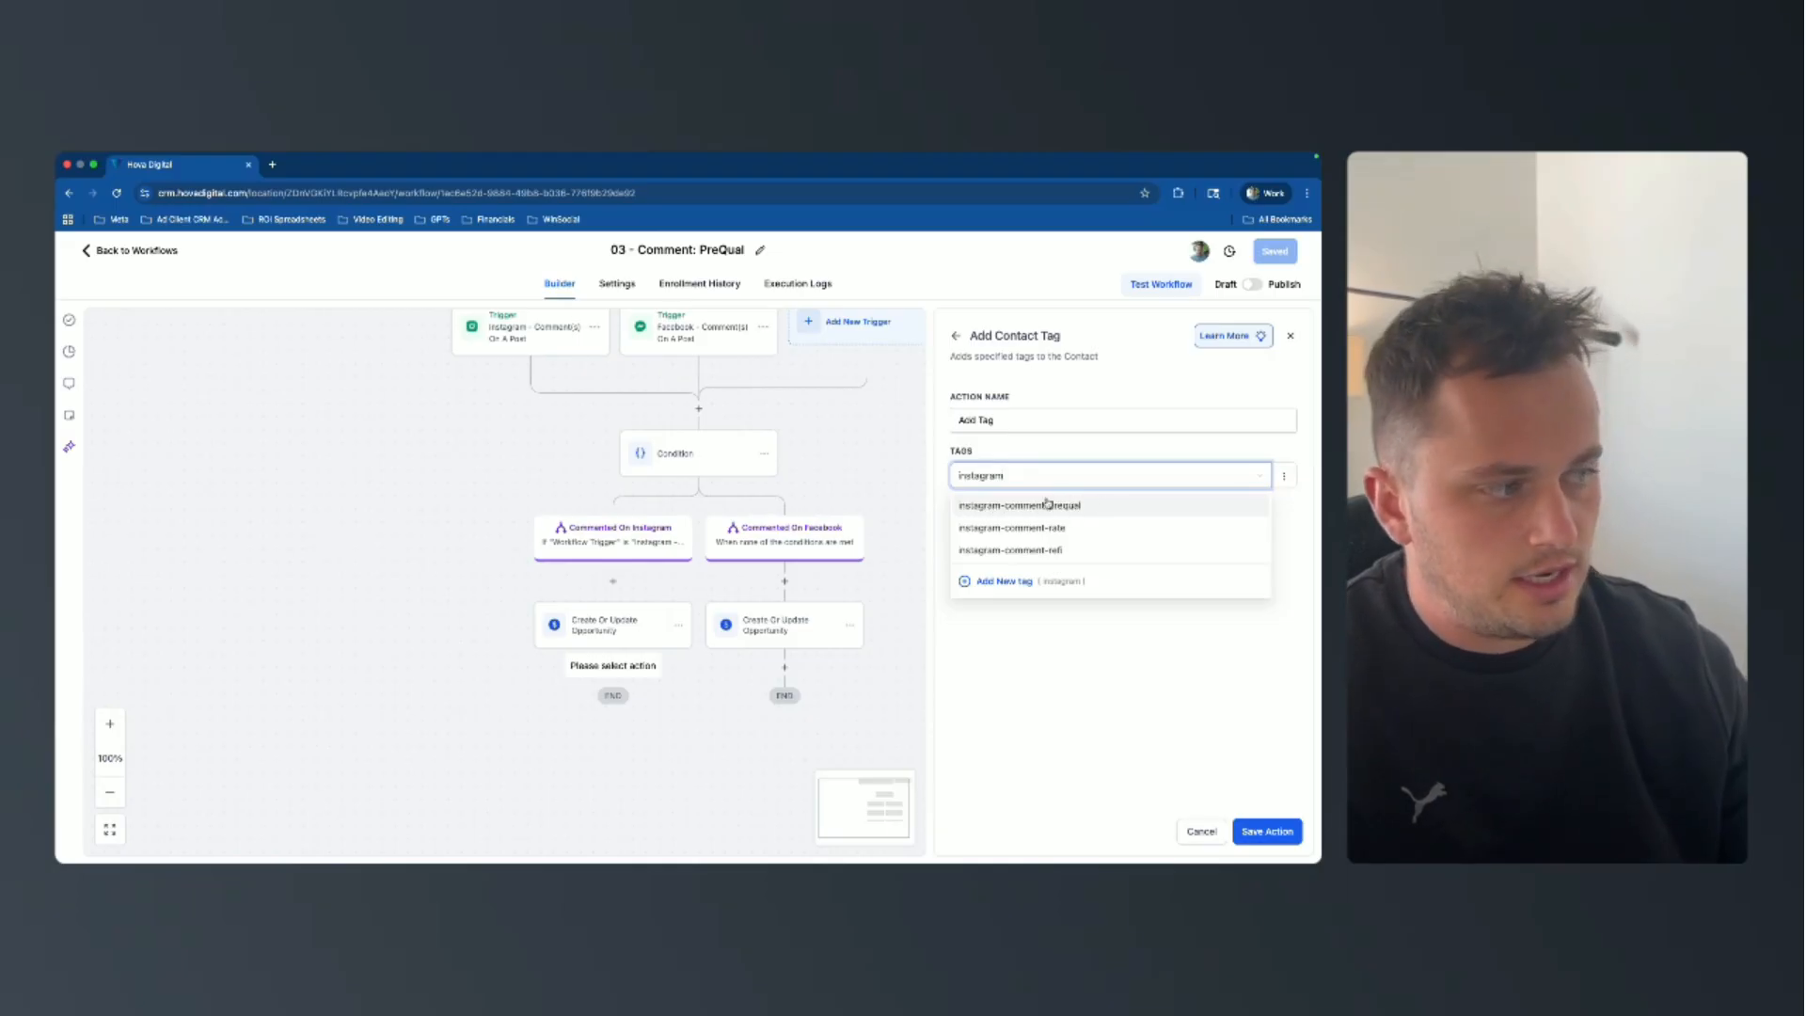
click(1100, 509)
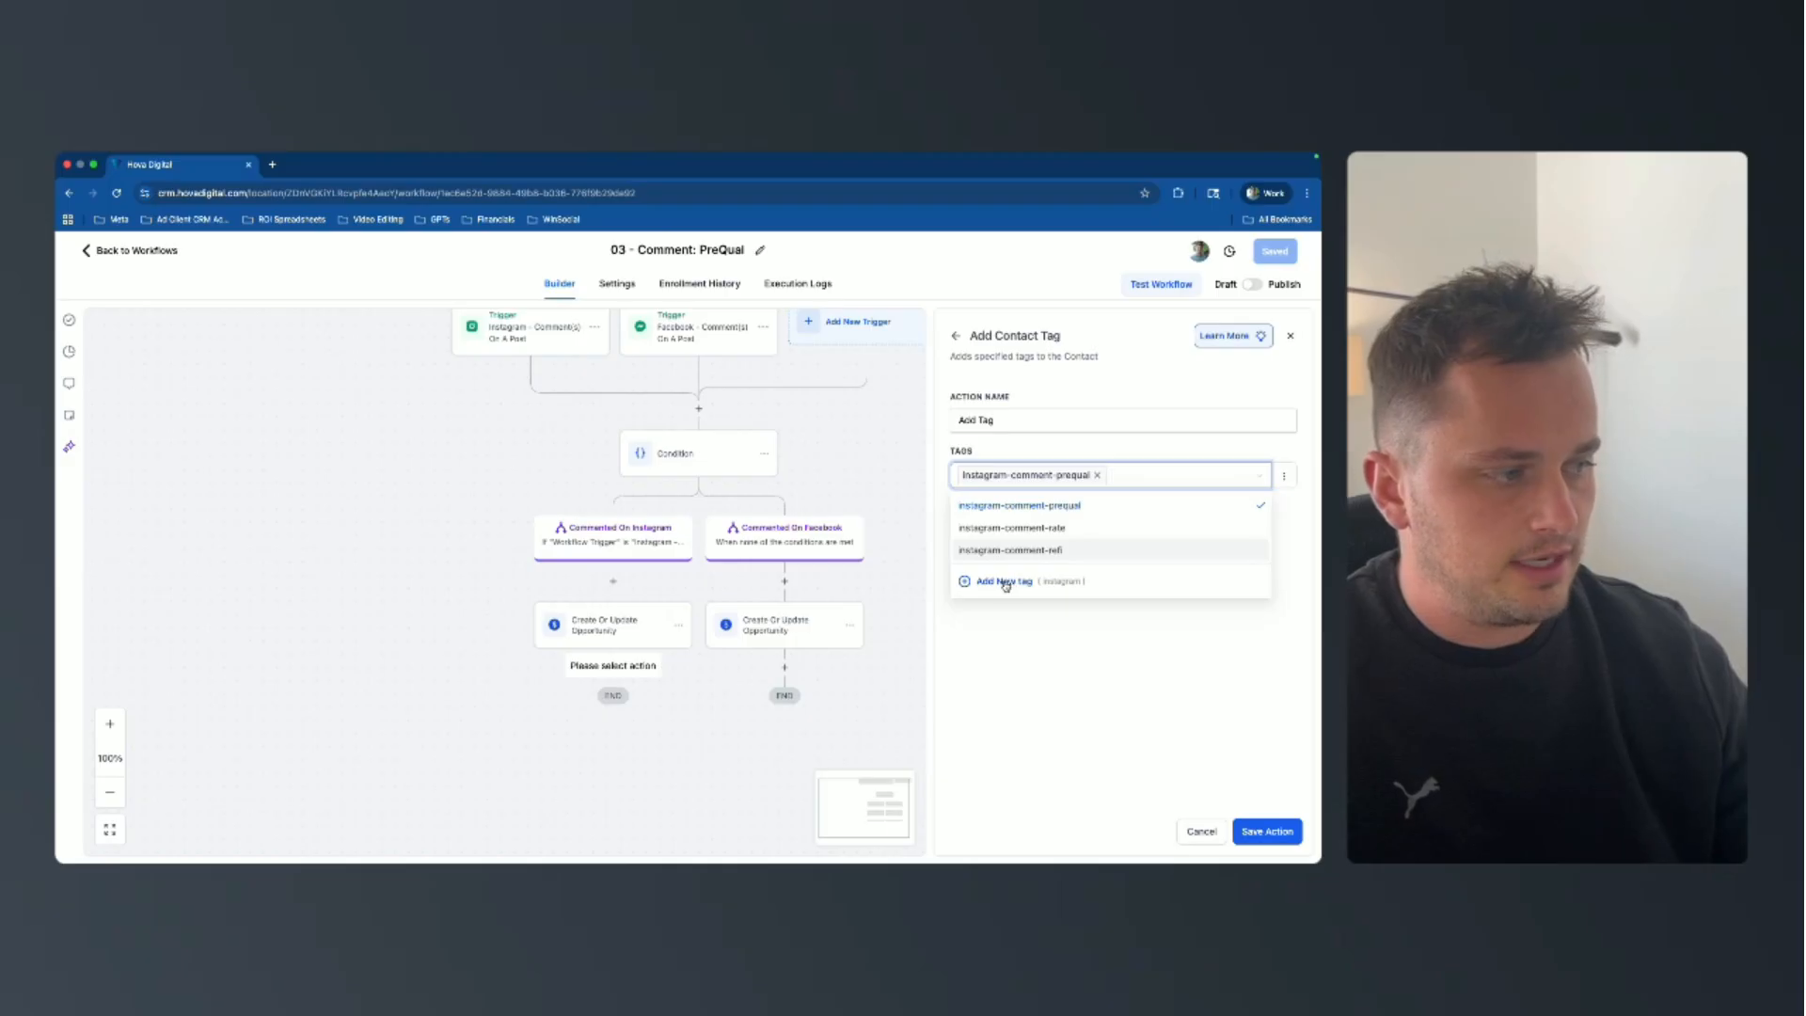
click(1169, 700)
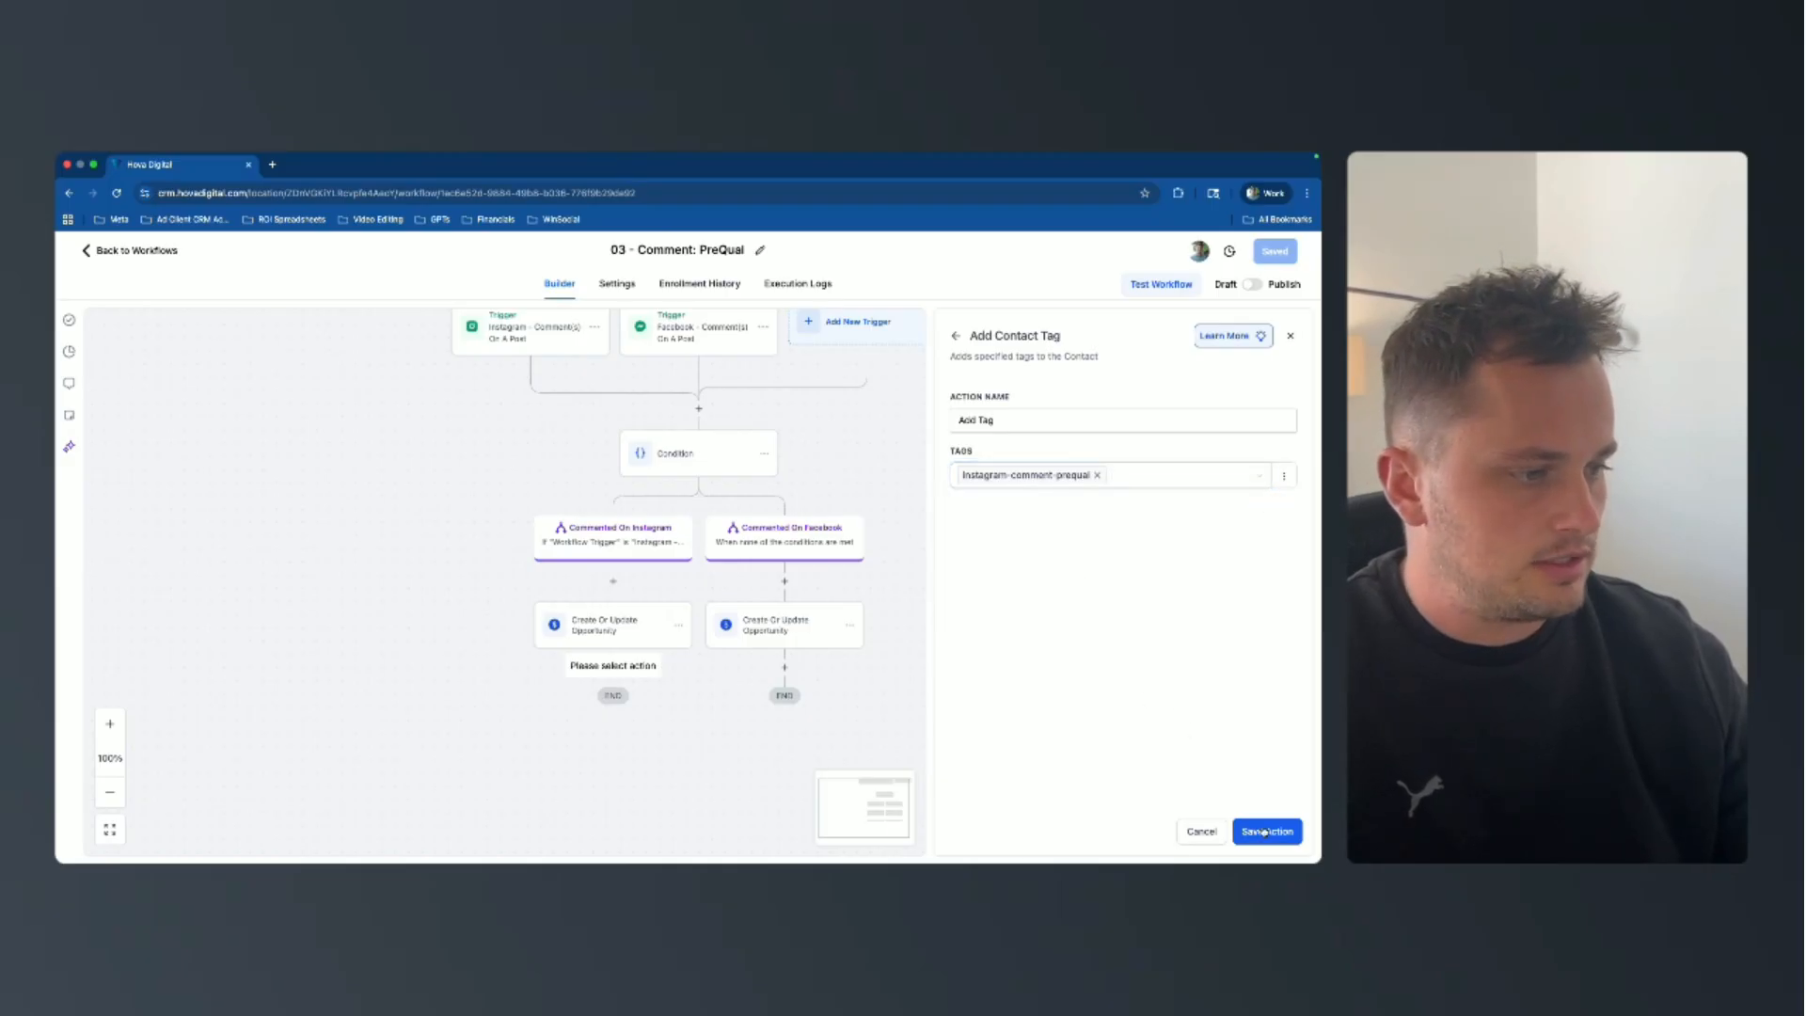
click(1263, 832)
Copy the Instagram branch's Add Tag action and paste it below the opportunity action in the Facebook branch.
click(679, 711)
mouse_move(744, 763)
click(818, 743)
click(804, 669)
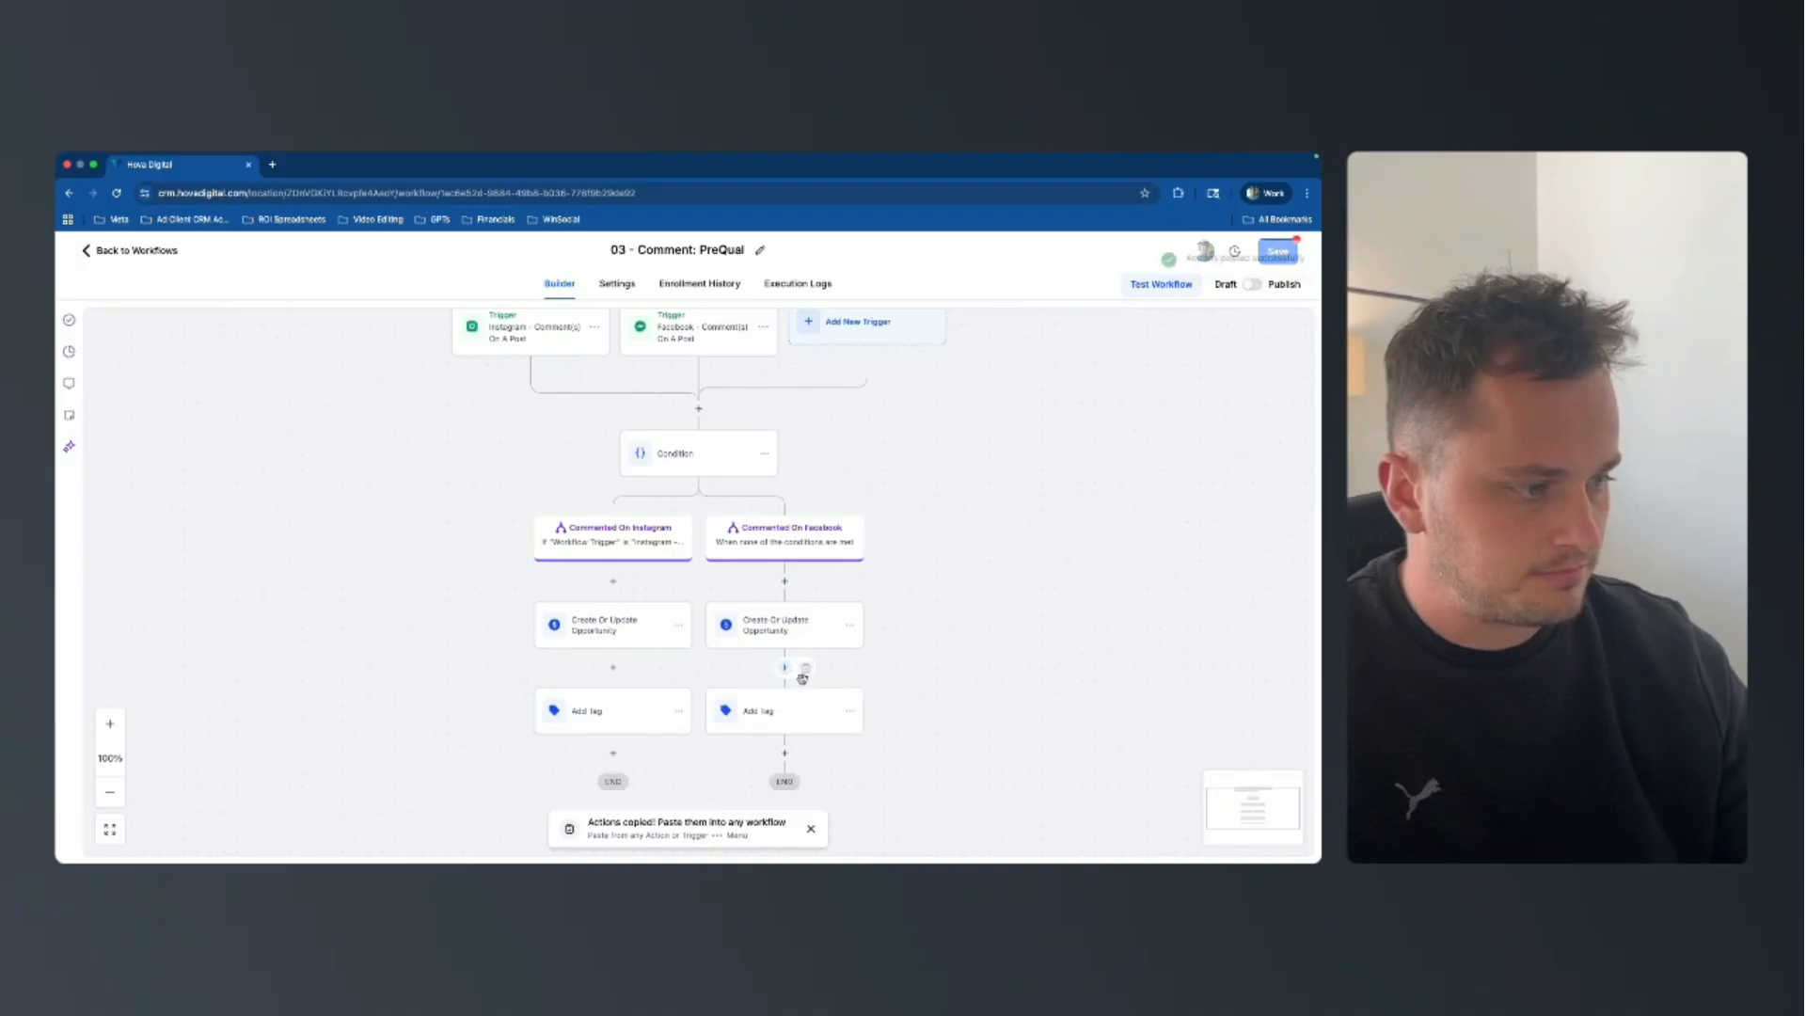
Replace the tag in the Facebook branch's Add Tag action with facebook-comment-prequal, save the action and dismiss the copy notice.
click(788, 710)
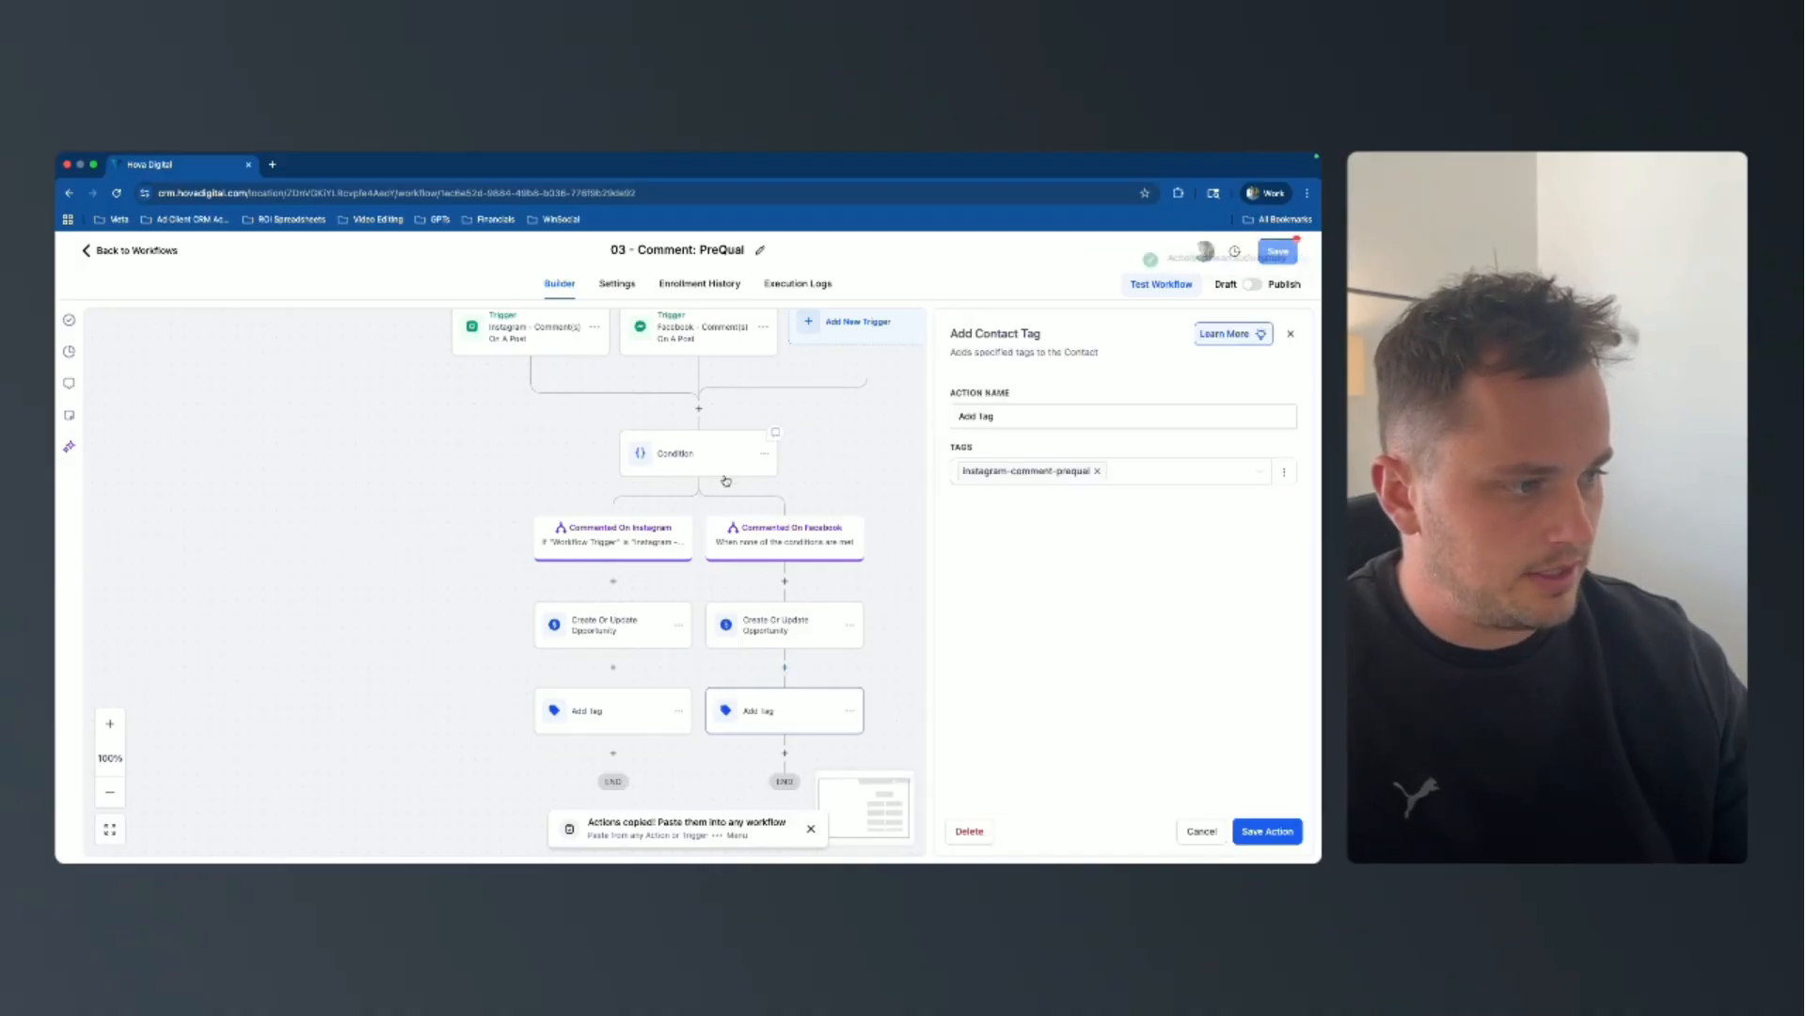
click(1097, 470)
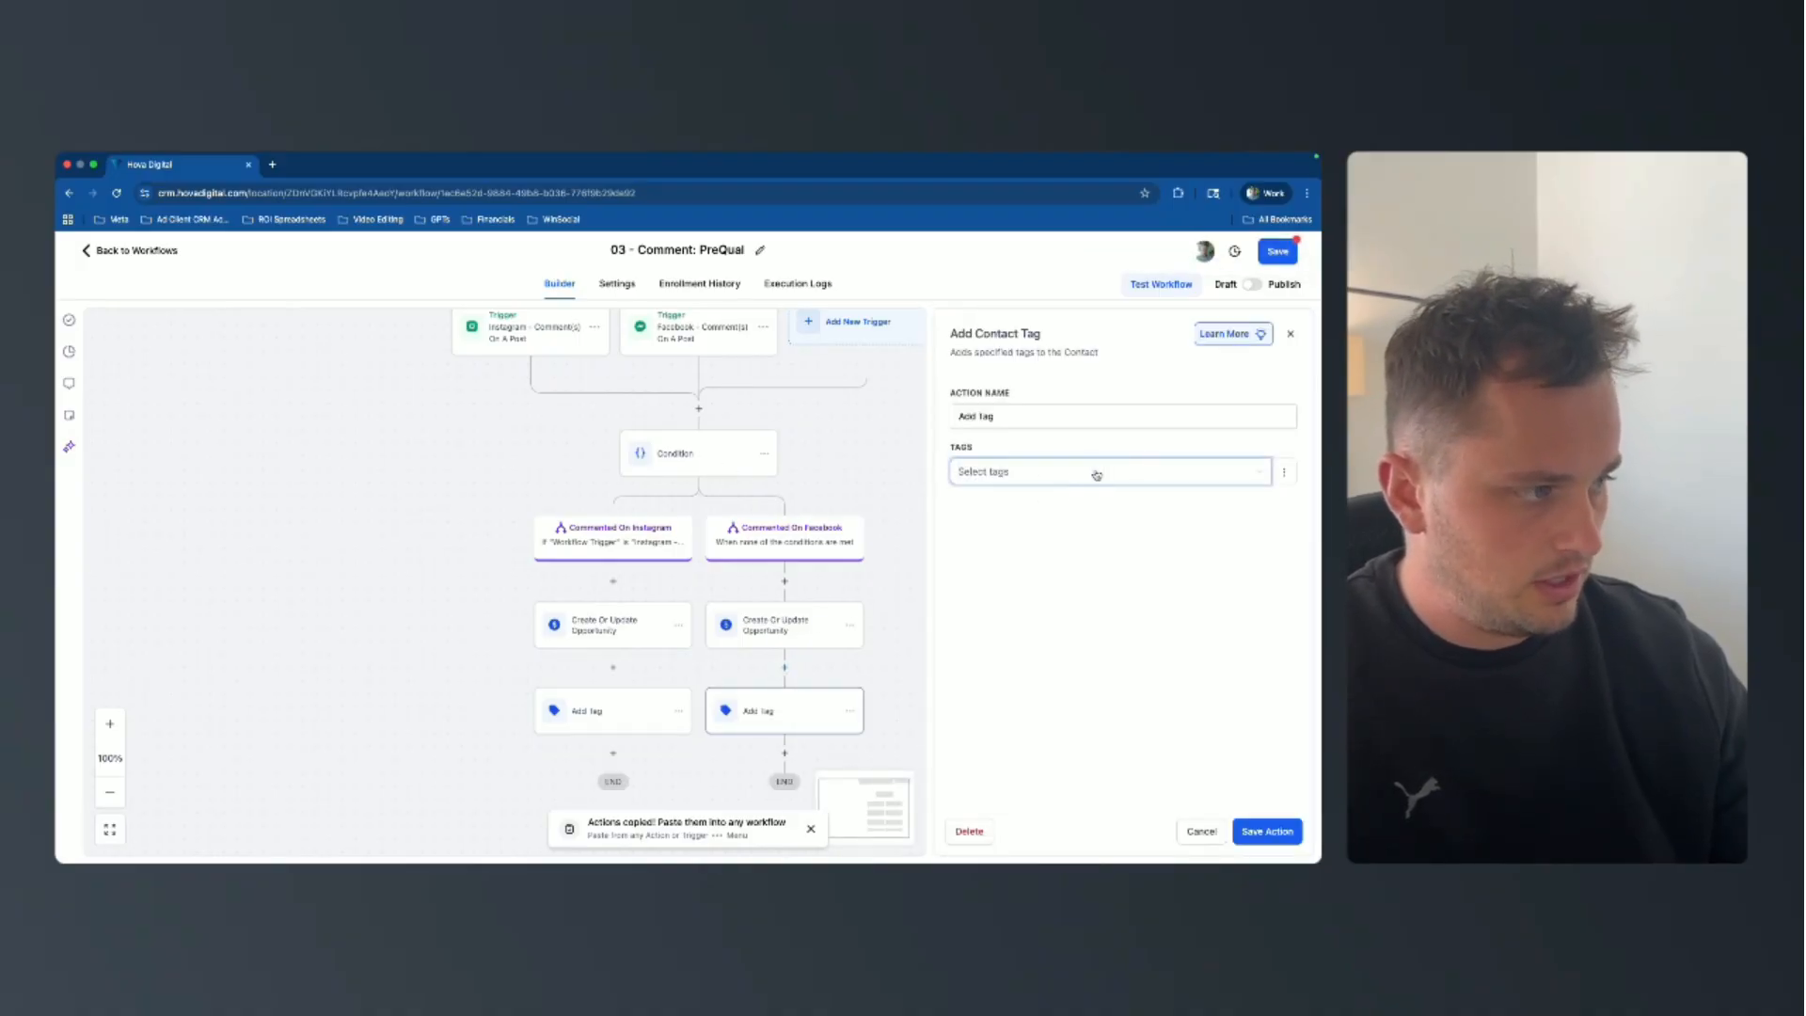
click(1092, 472)
text(facebook)
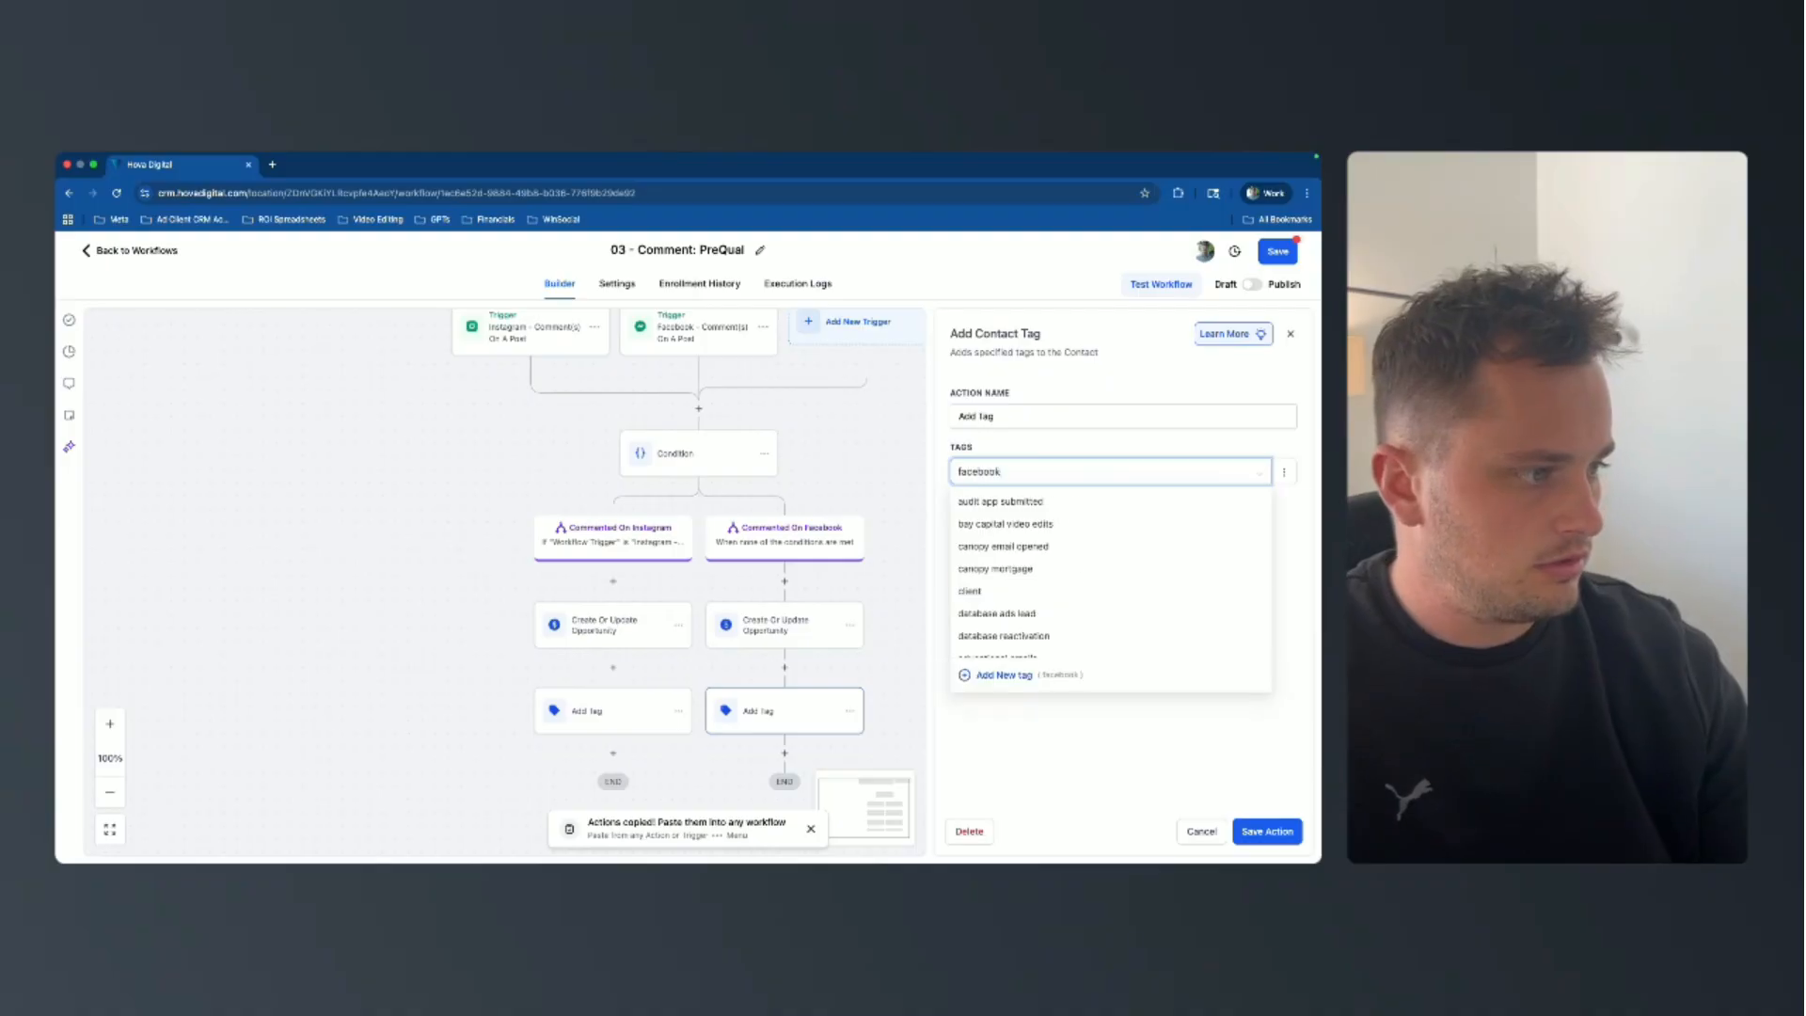
click(1072, 503)
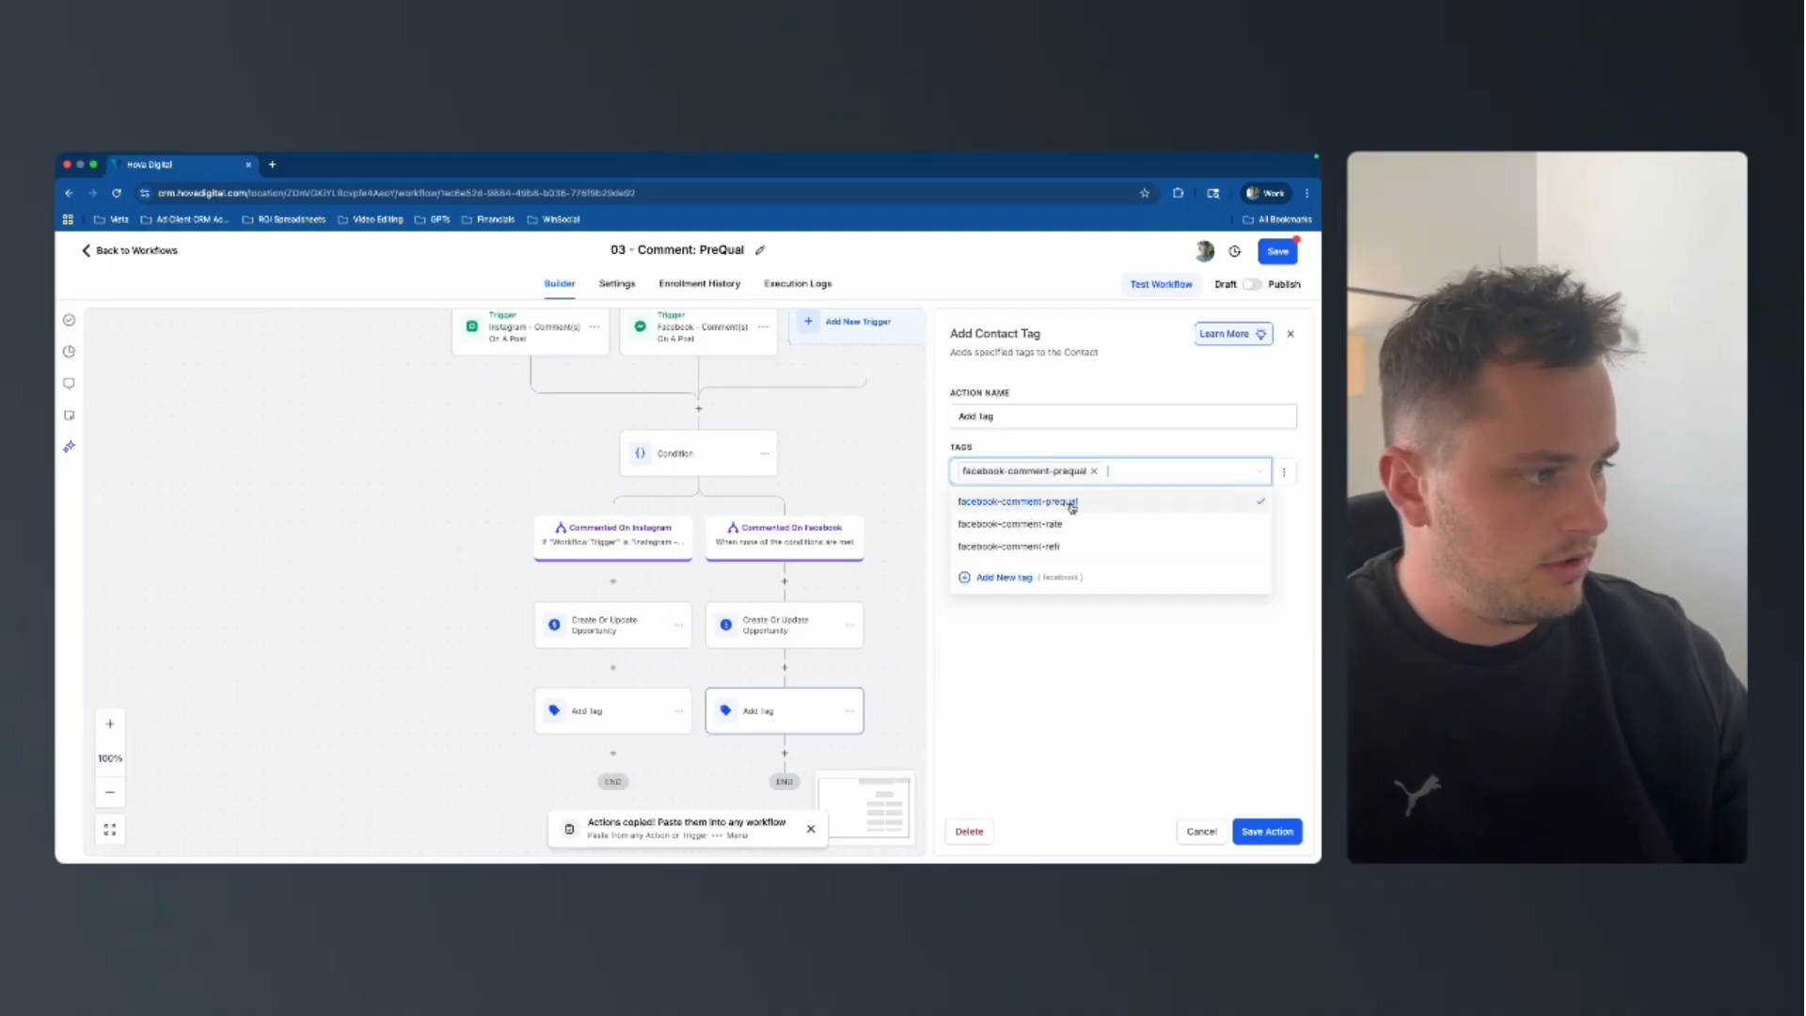
click(1159, 605)
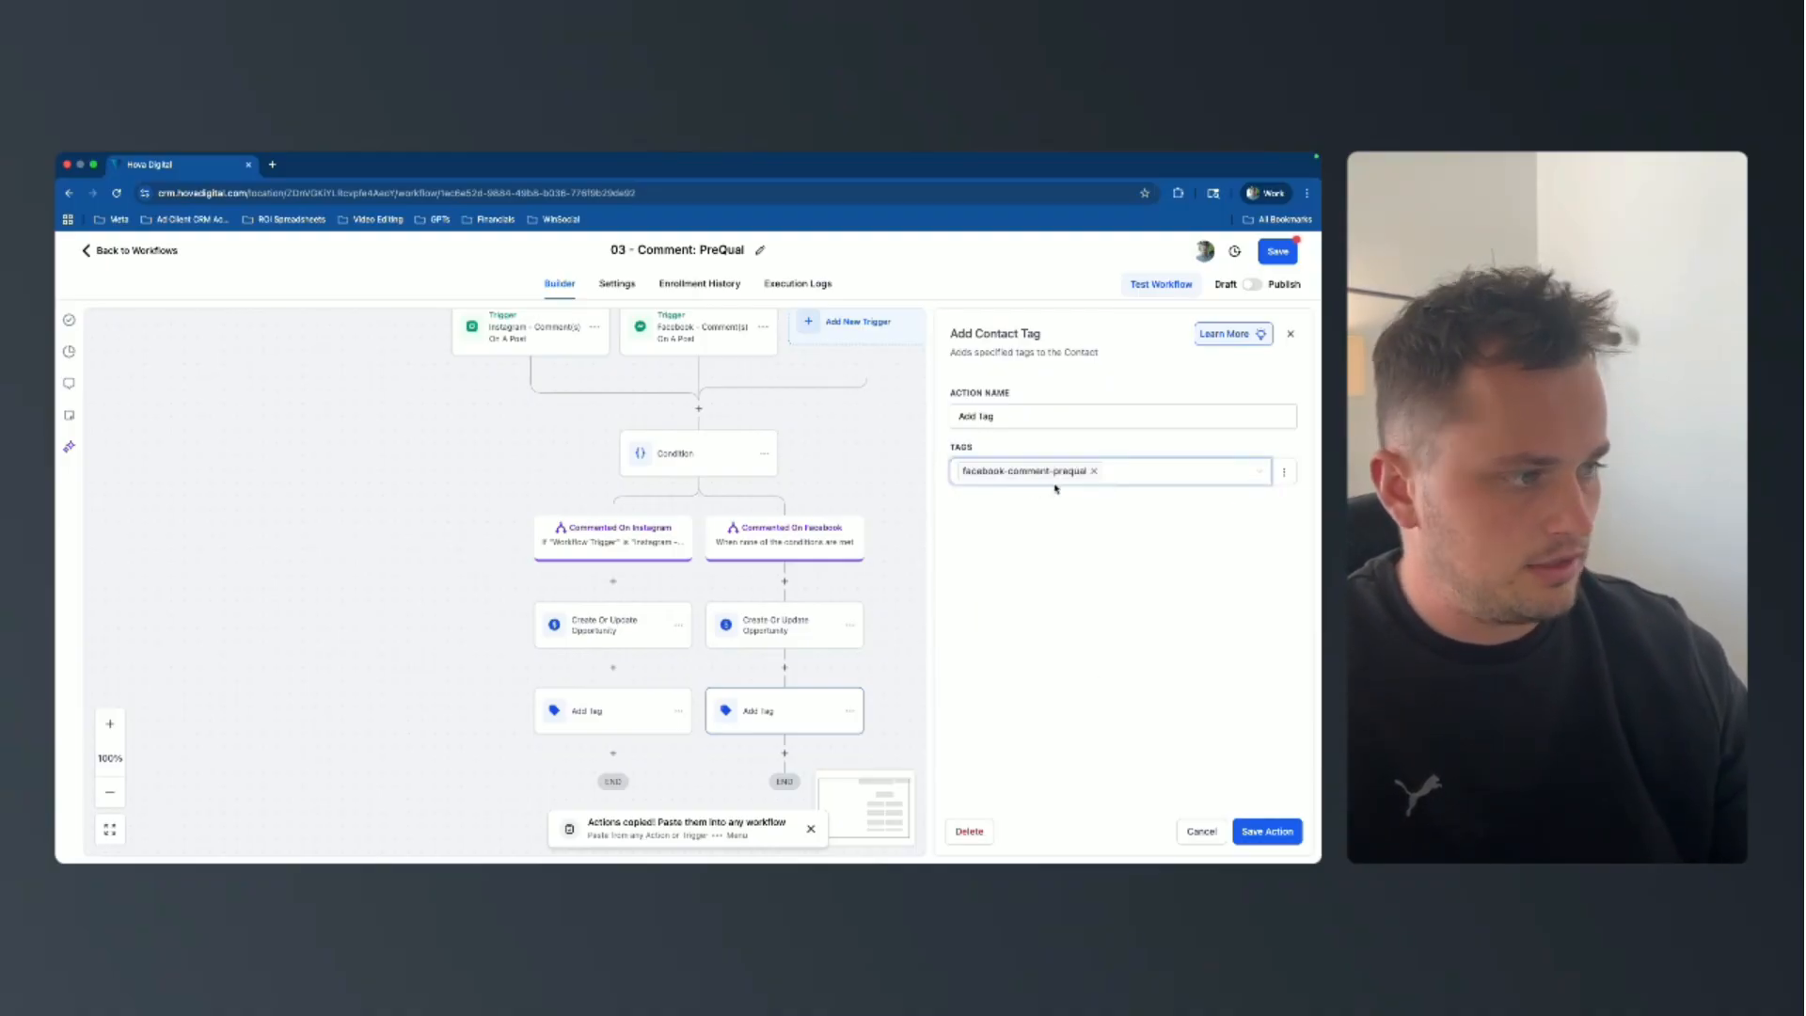
click(1279, 832)
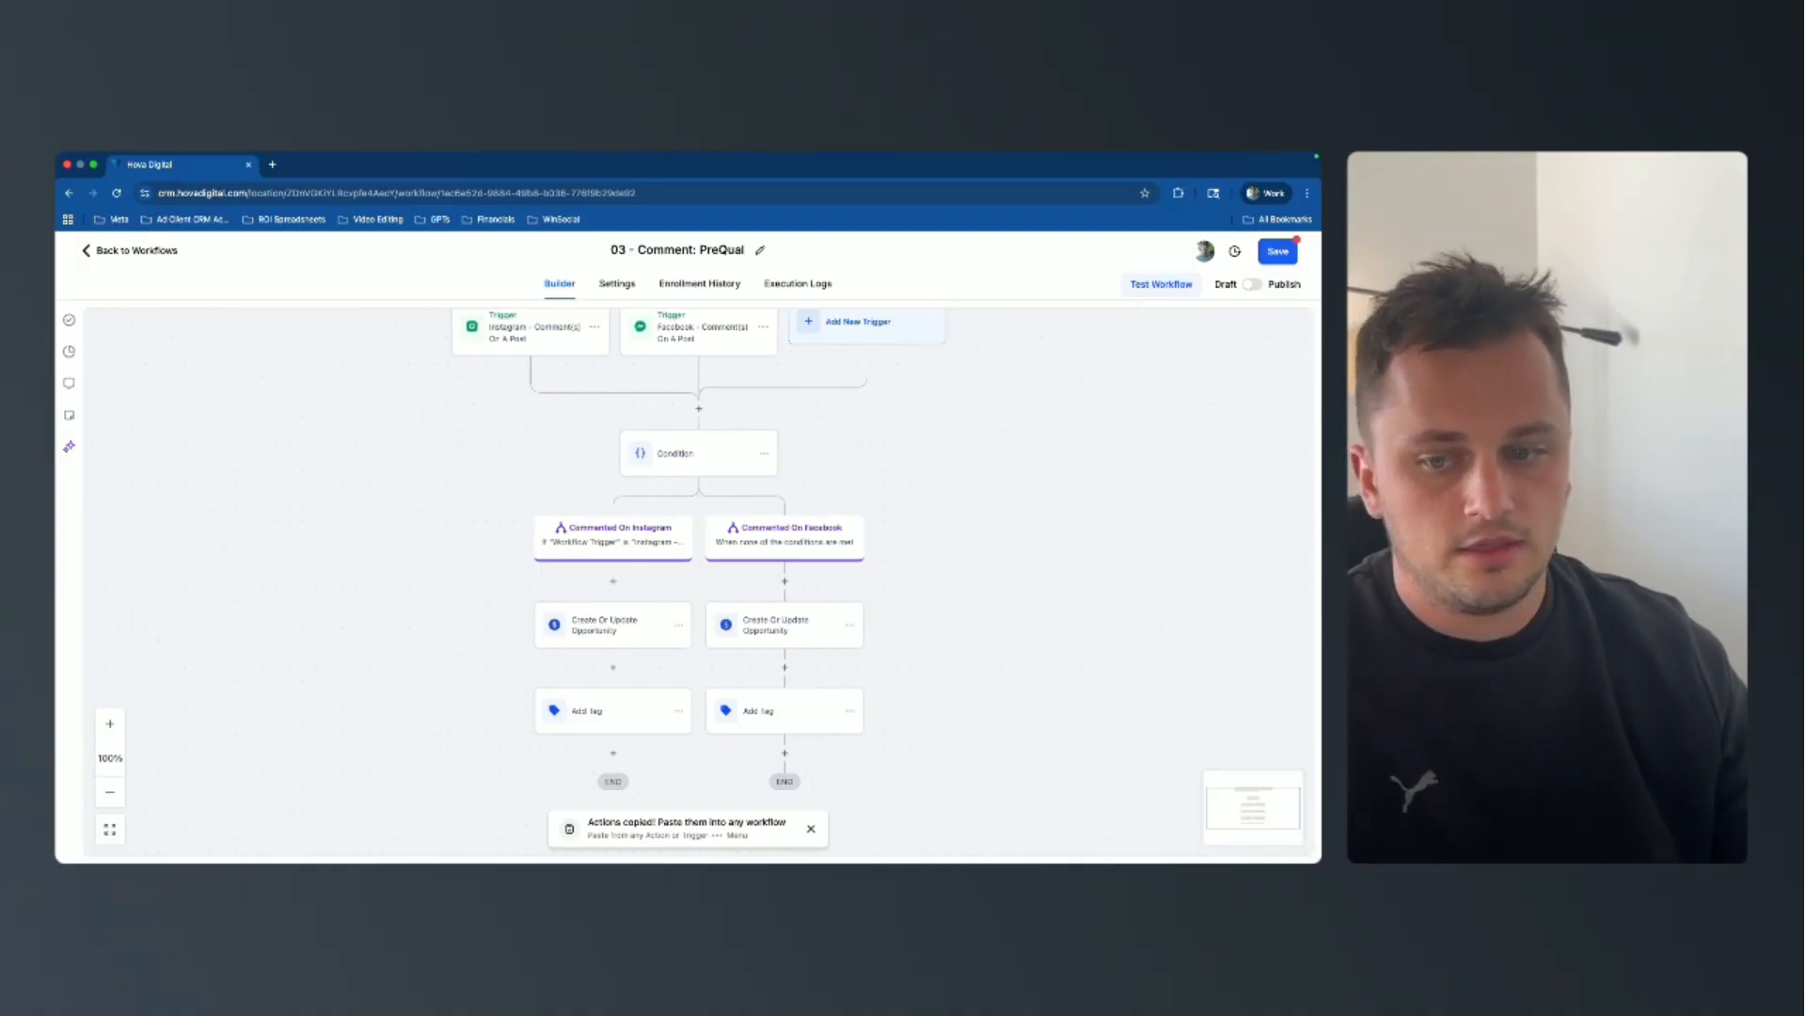
click(811, 829)
Insert a Reply In Comments action after Add Tag in the Instagram branch and read its note on random replies.
scroll(620, 660, down, 2)
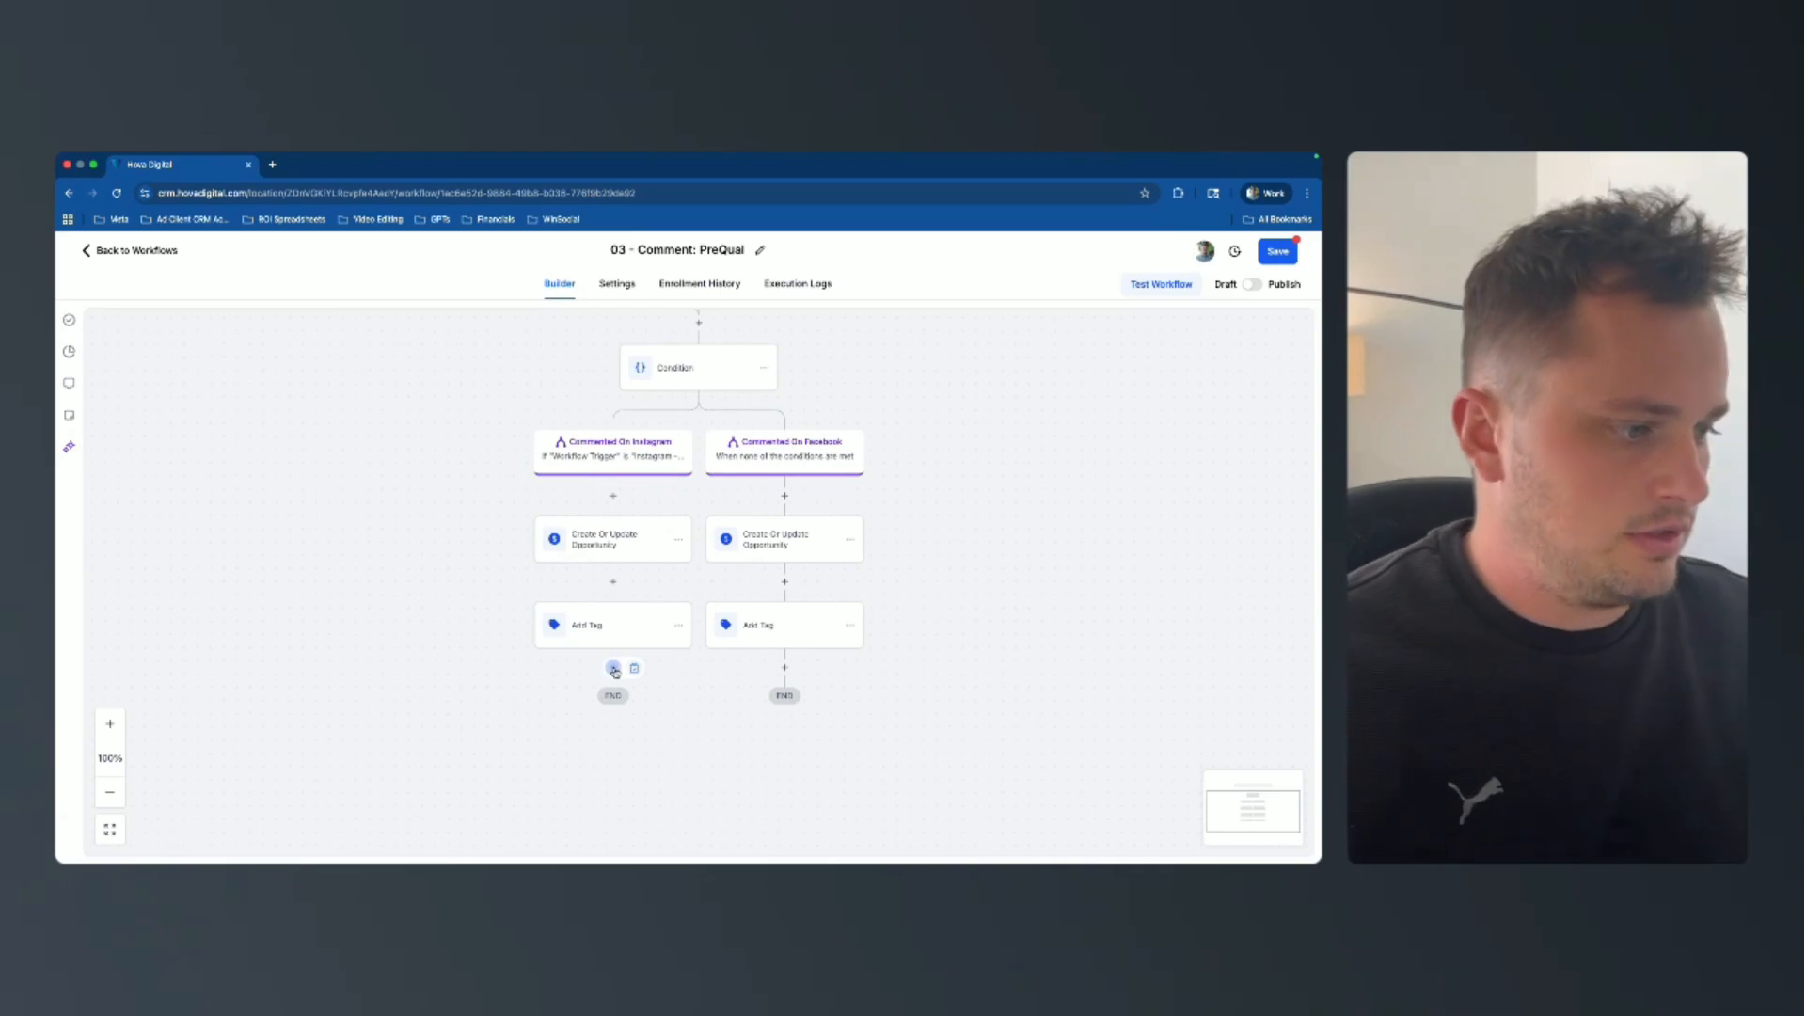
click(618, 663)
text(reply in)
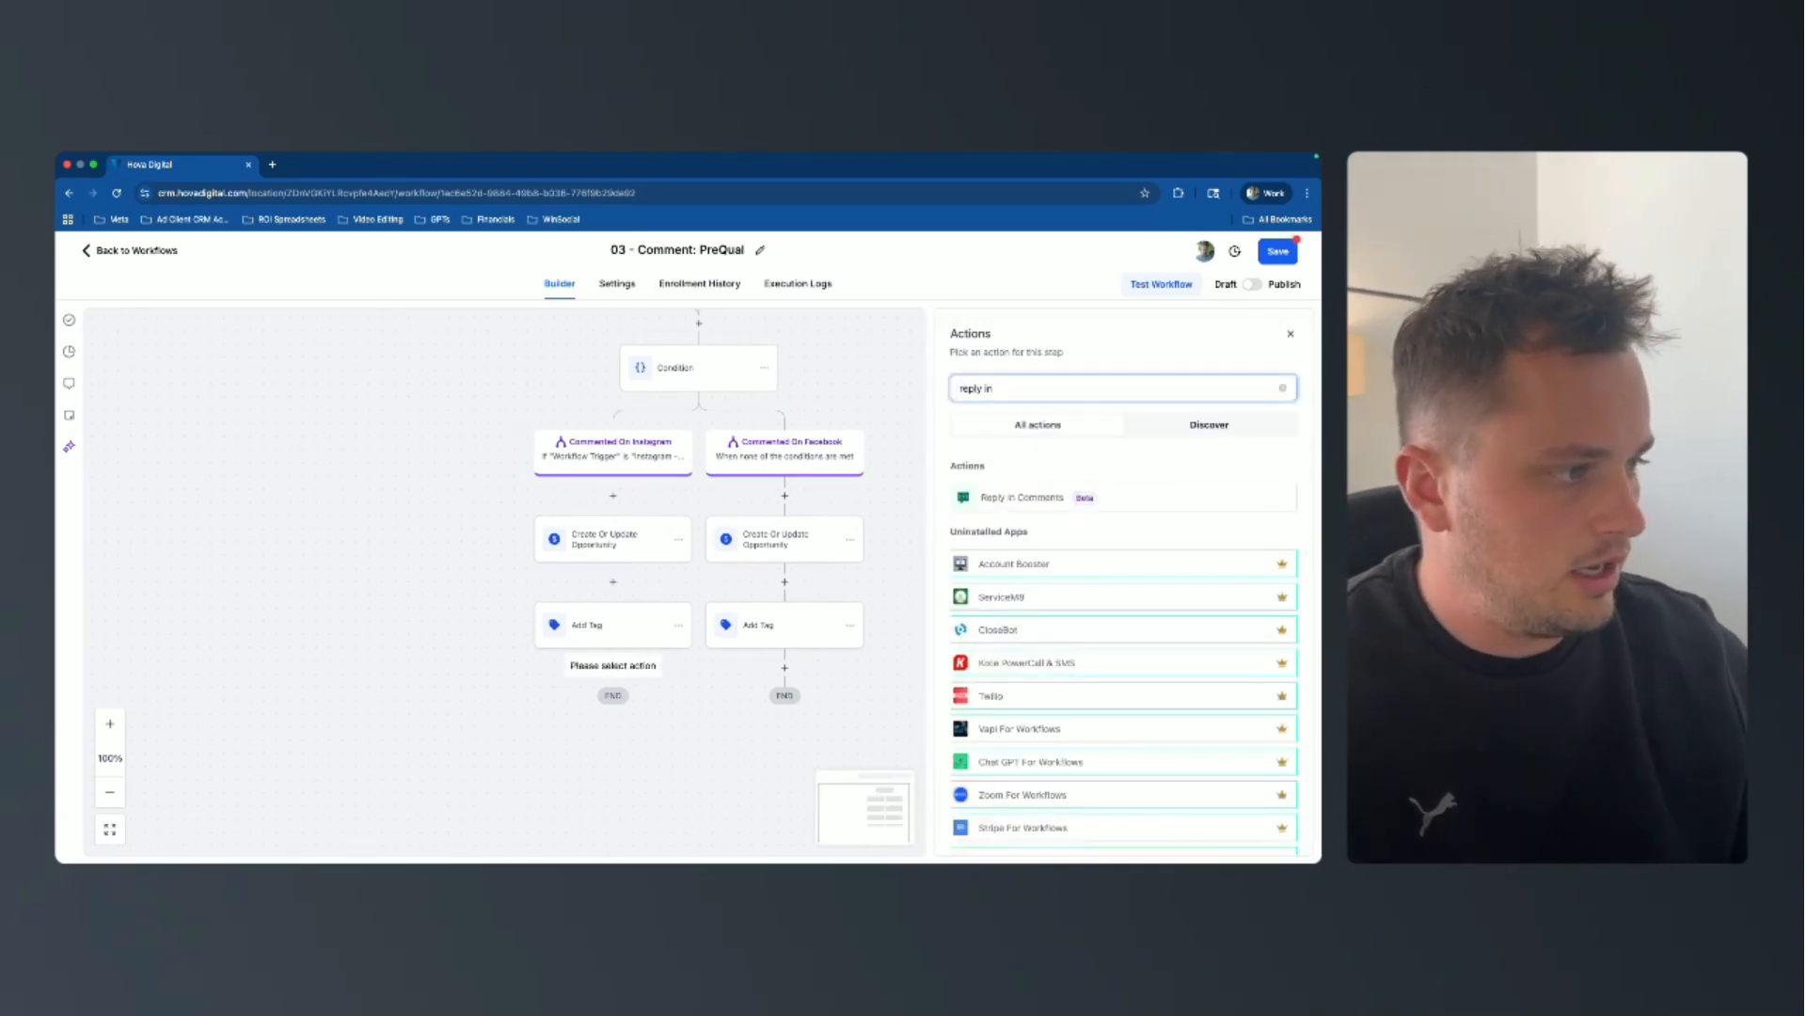
click(1023, 497)
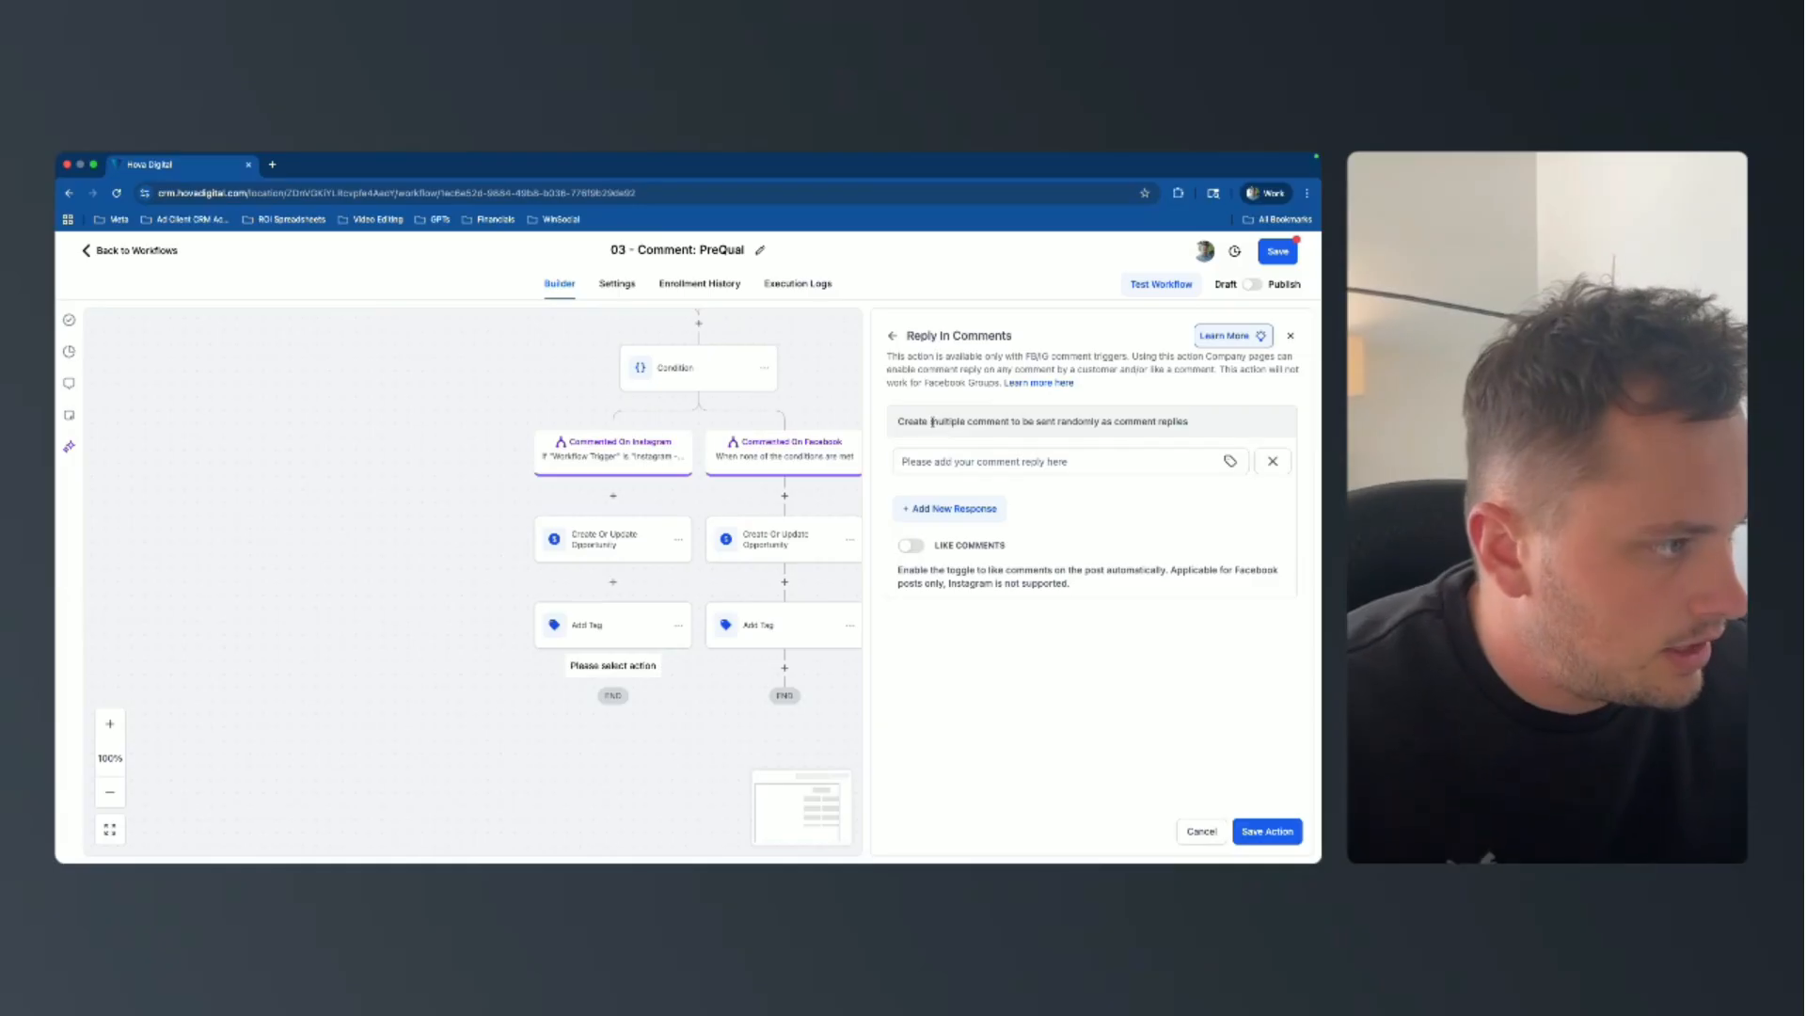
drag(899, 421, 1188, 422)
click(1077, 419)
click(1129, 420)
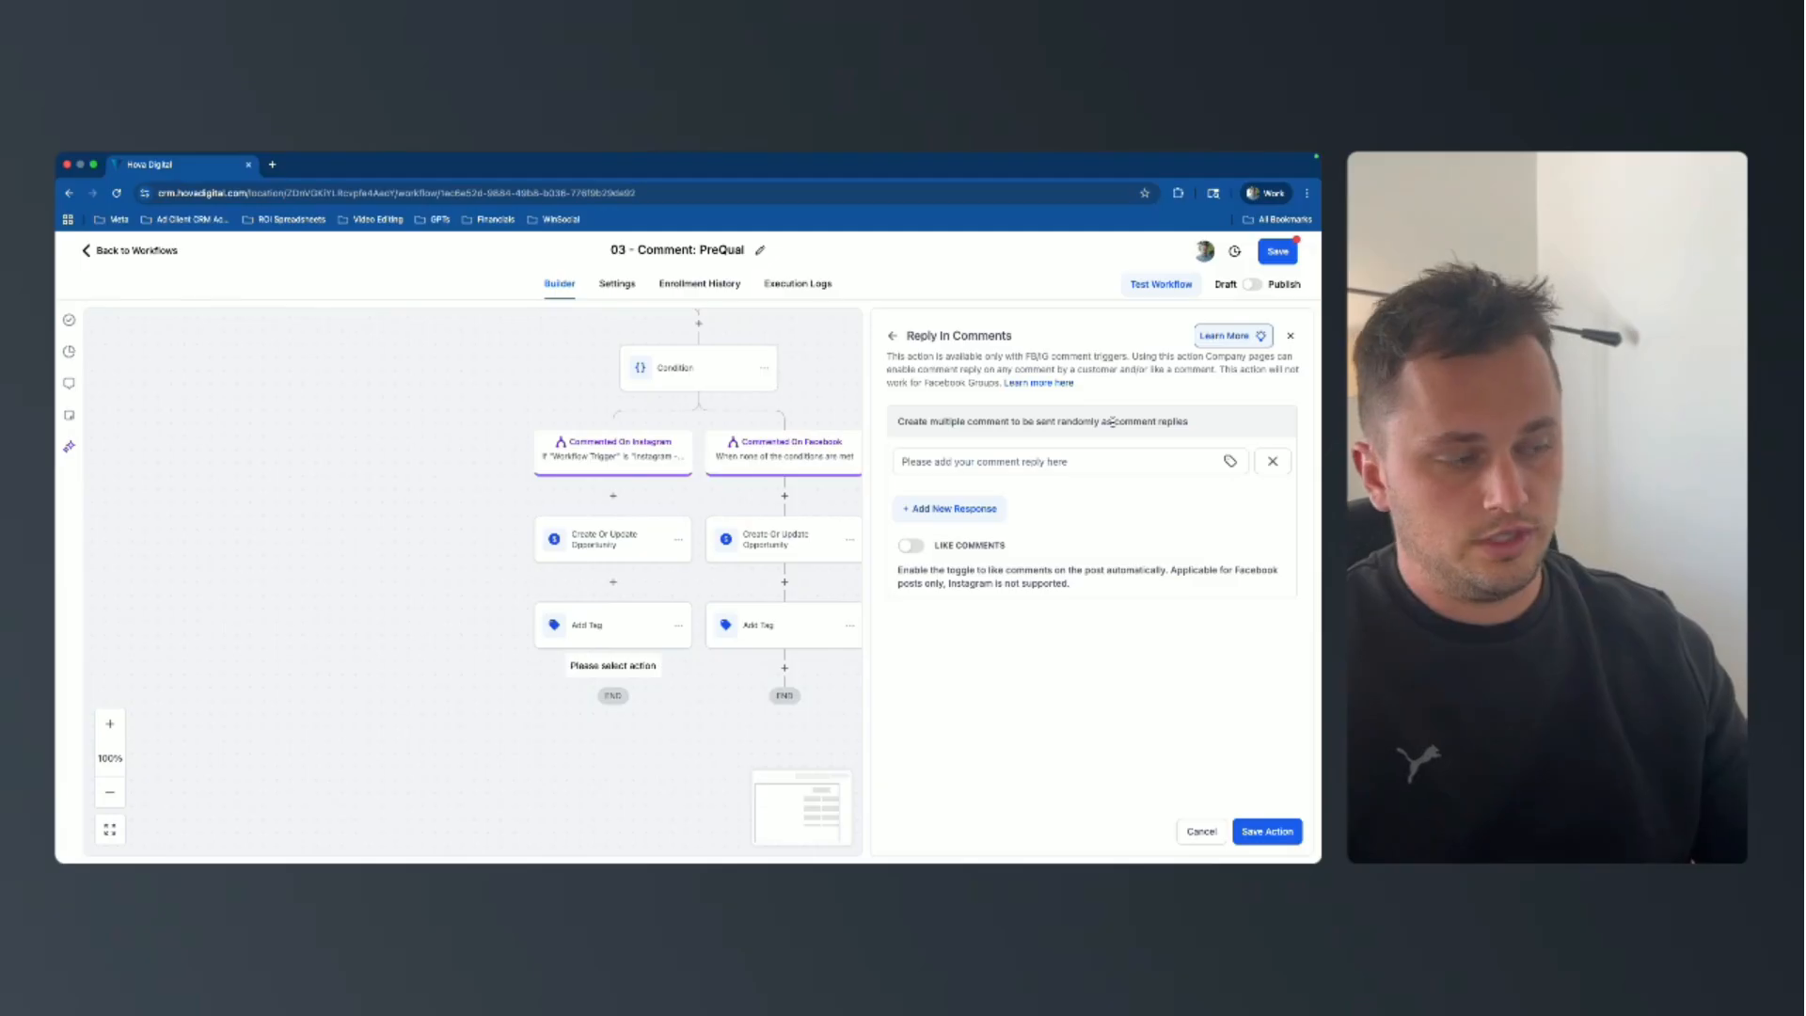
Enter the comment replies "Sent to your DMs 👍" and "Details sent!", and add a third response field.
click(1110, 461)
key(super+Tab)
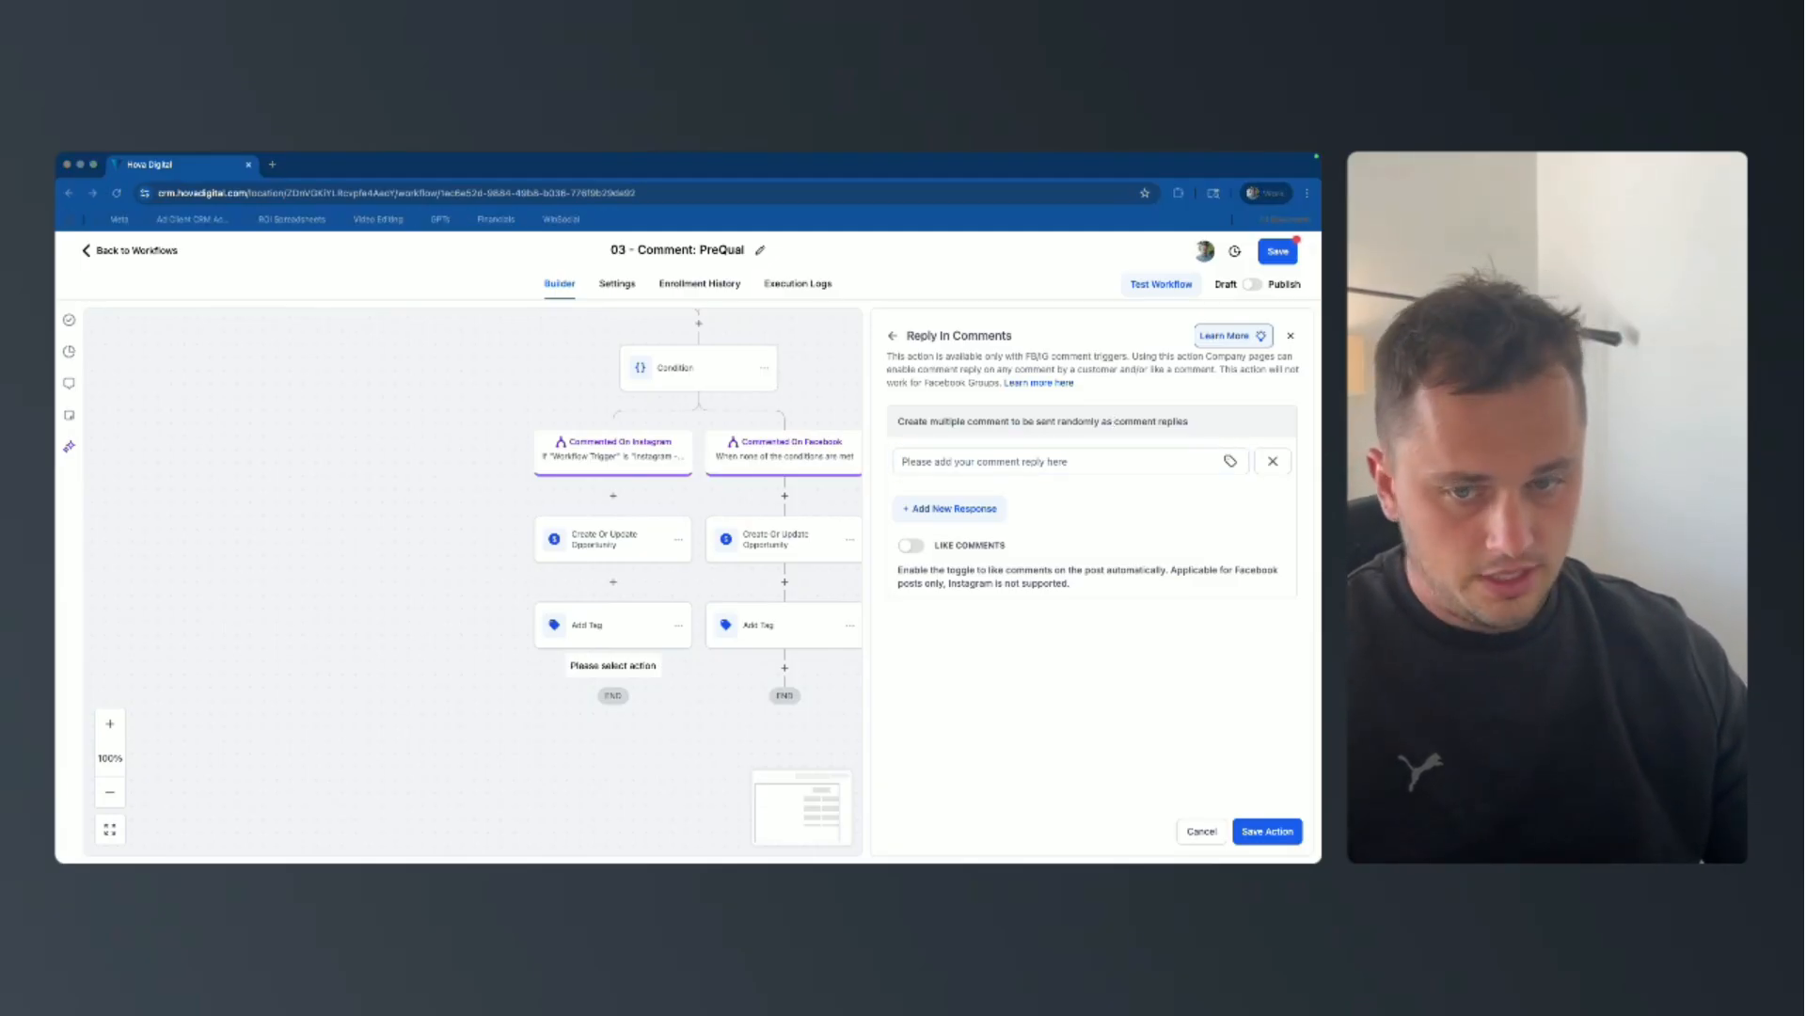
key(super+Tab)
text(Sent to your DMs 👍)
click(952, 508)
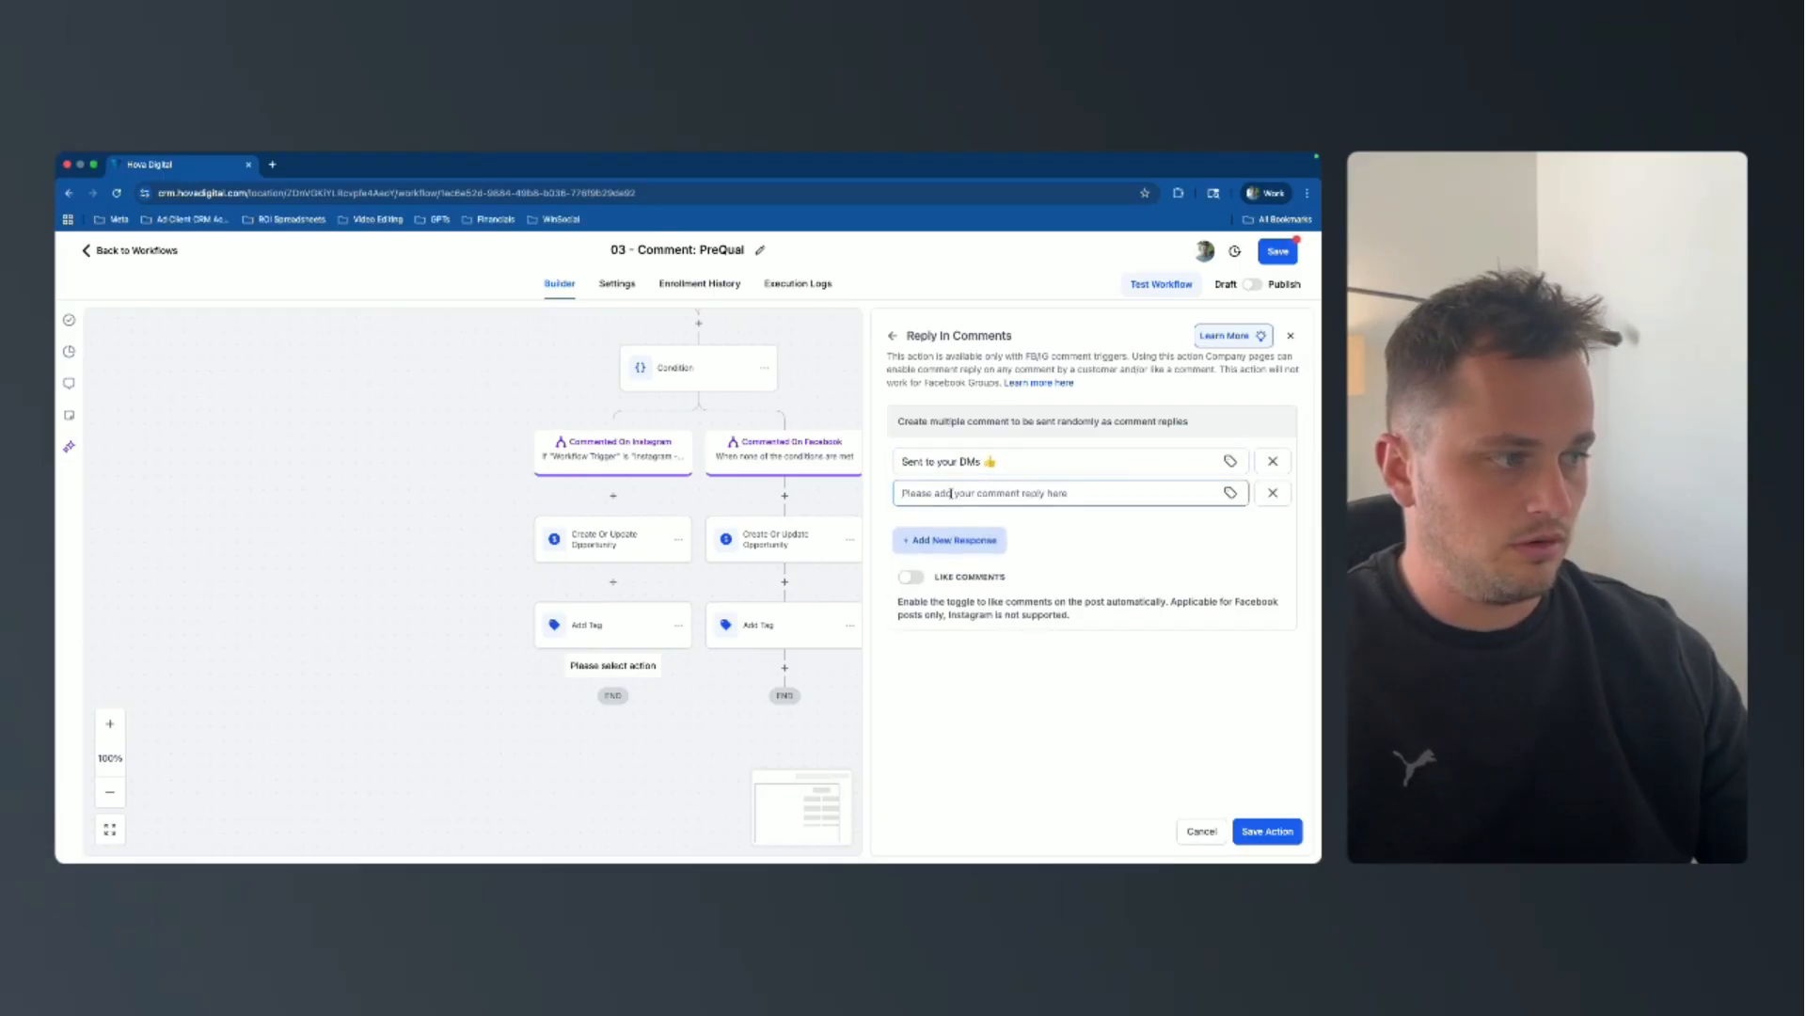
text(Details sent!)
click(943, 542)
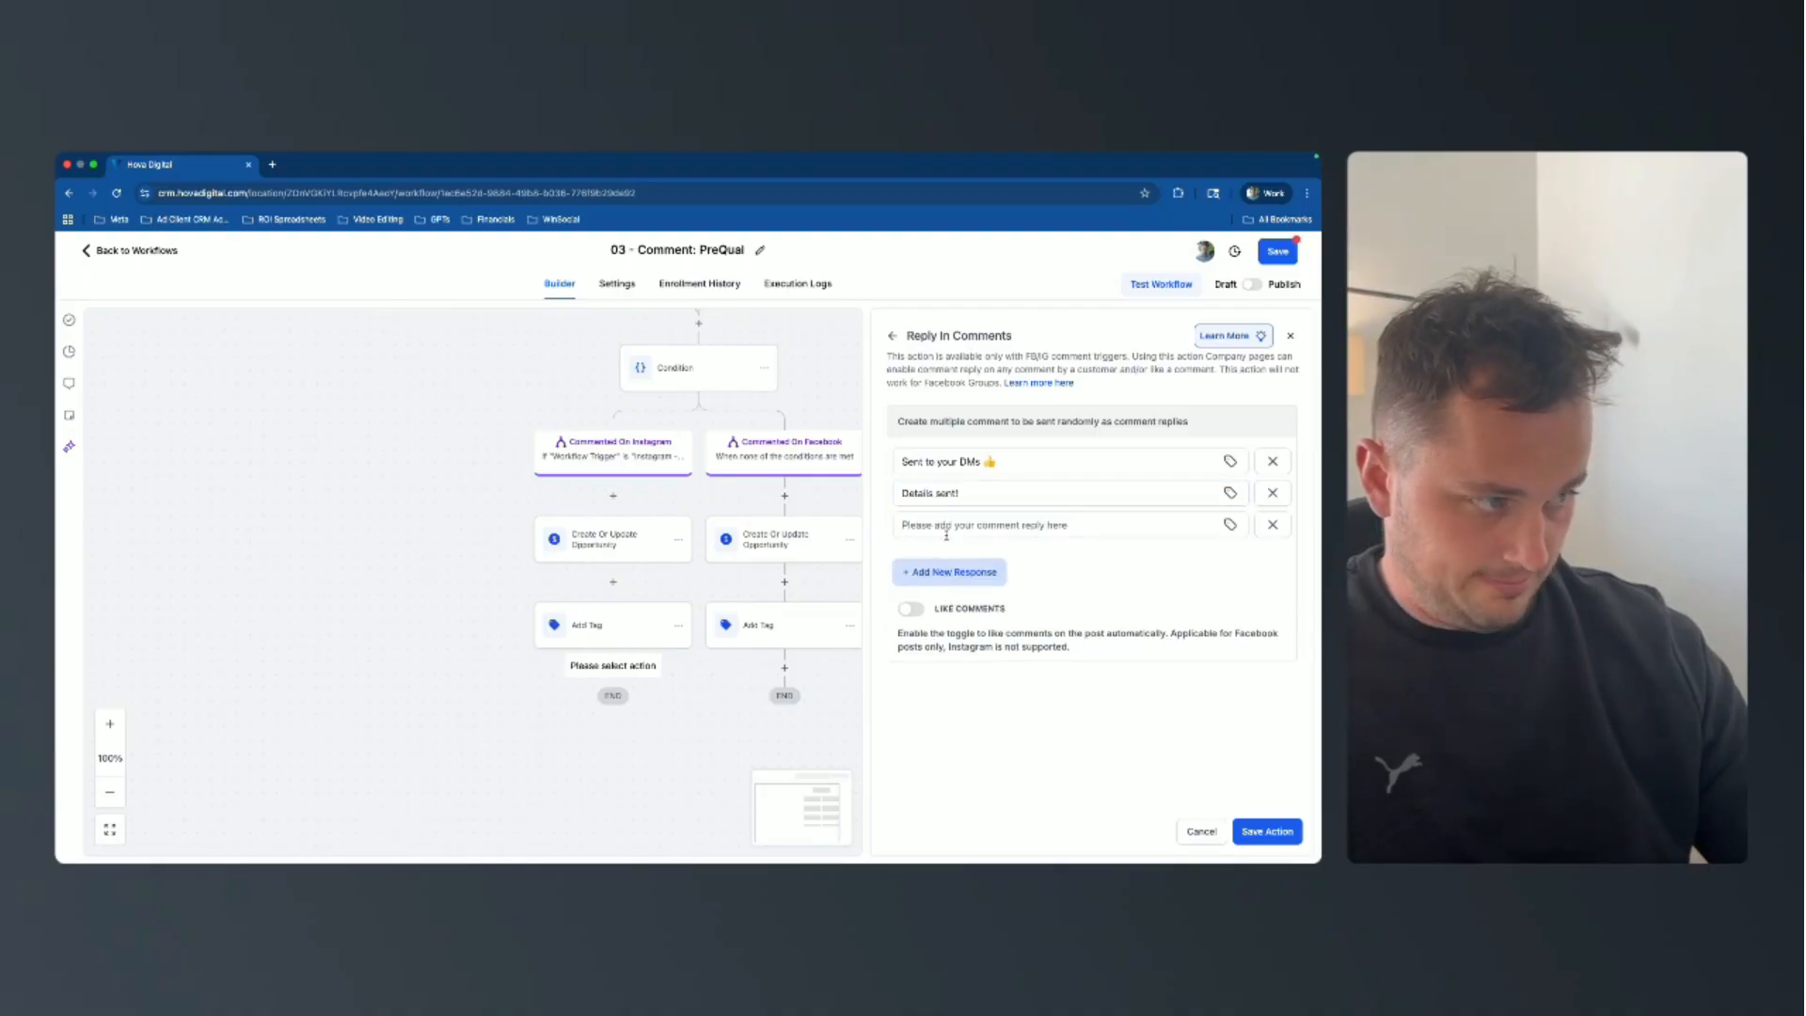
Enter the third reply "Thank you! That should be in your inbox", enable automatic liking of comments, and save the action.
click(946, 533)
text(Thank you! That sho)
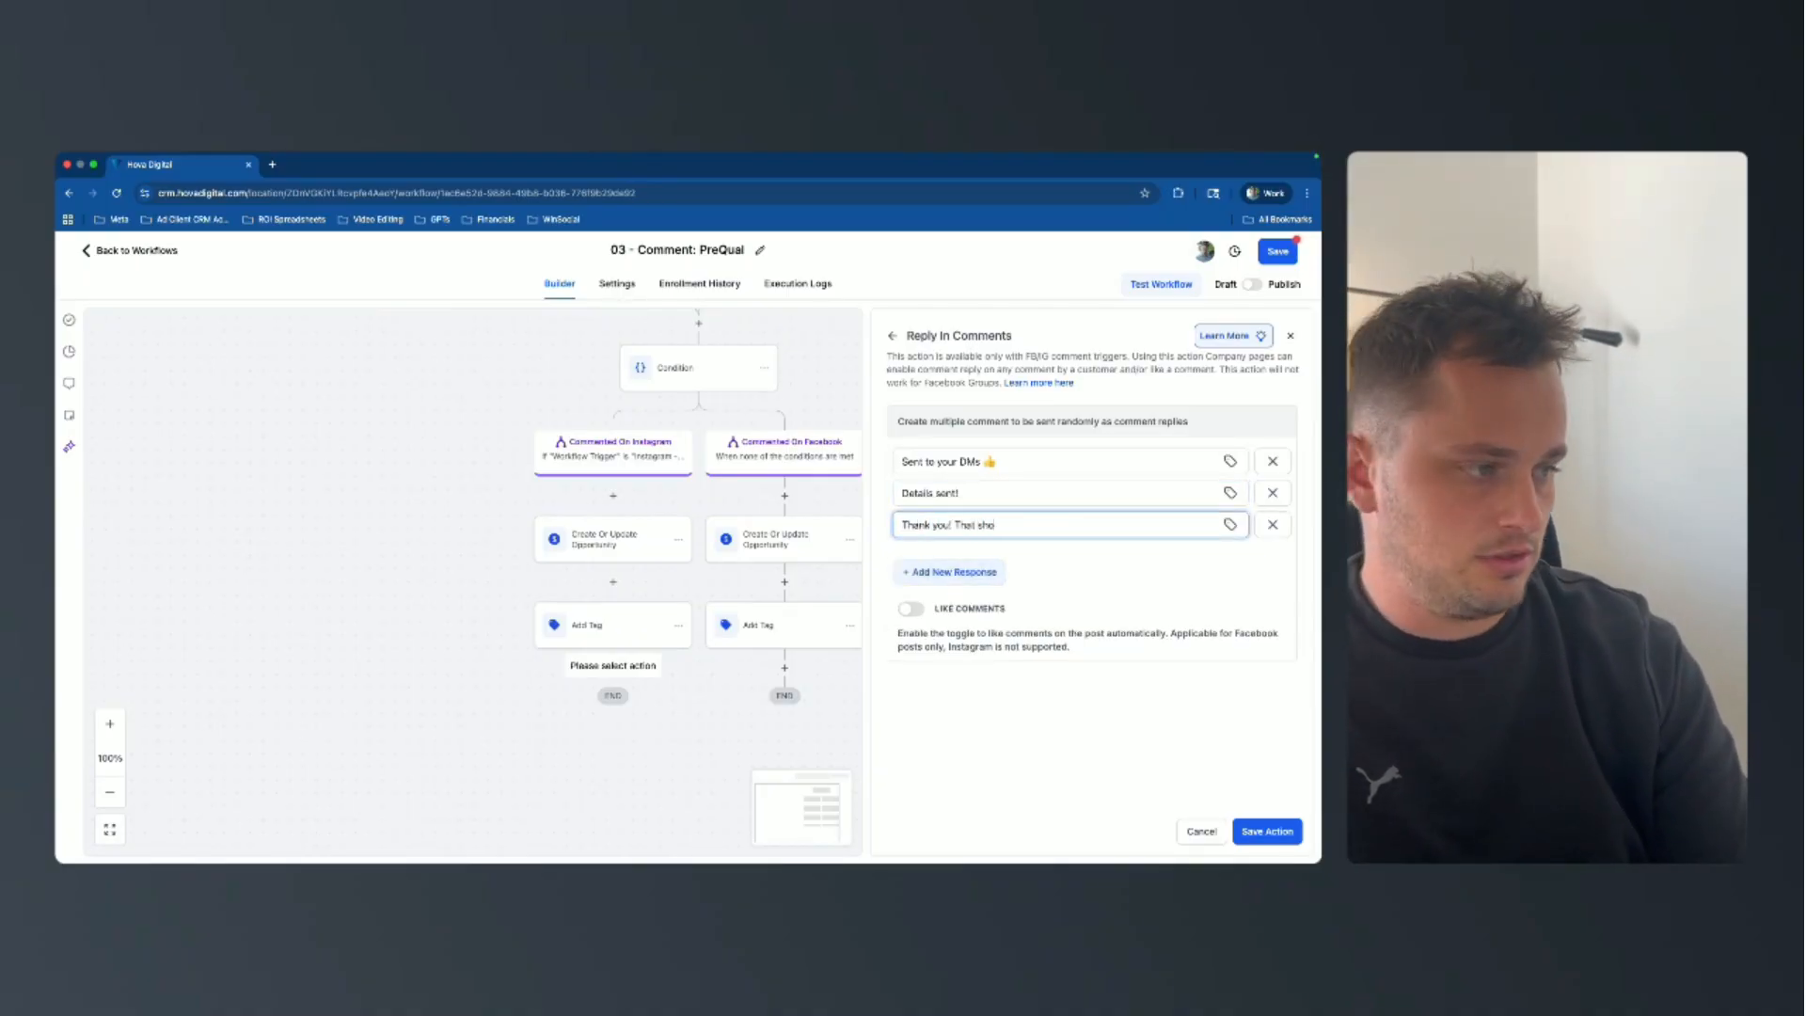
text(uld be o)
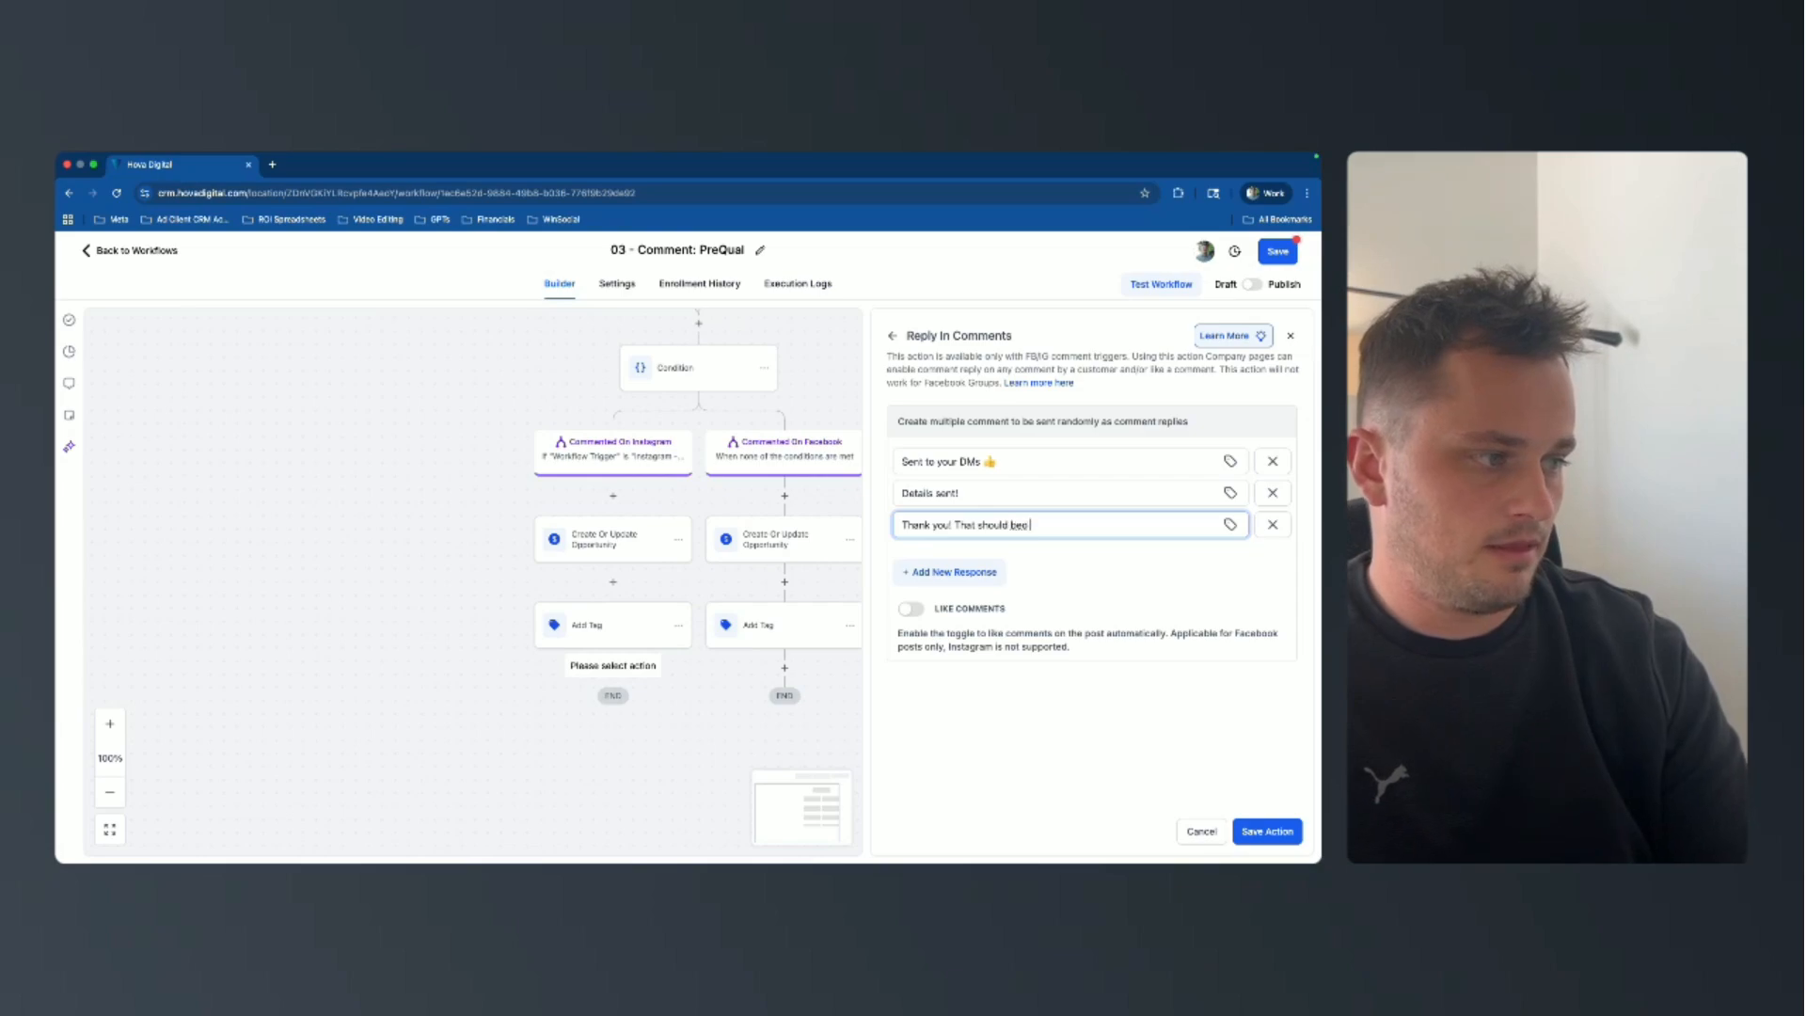
text(n your inbox)
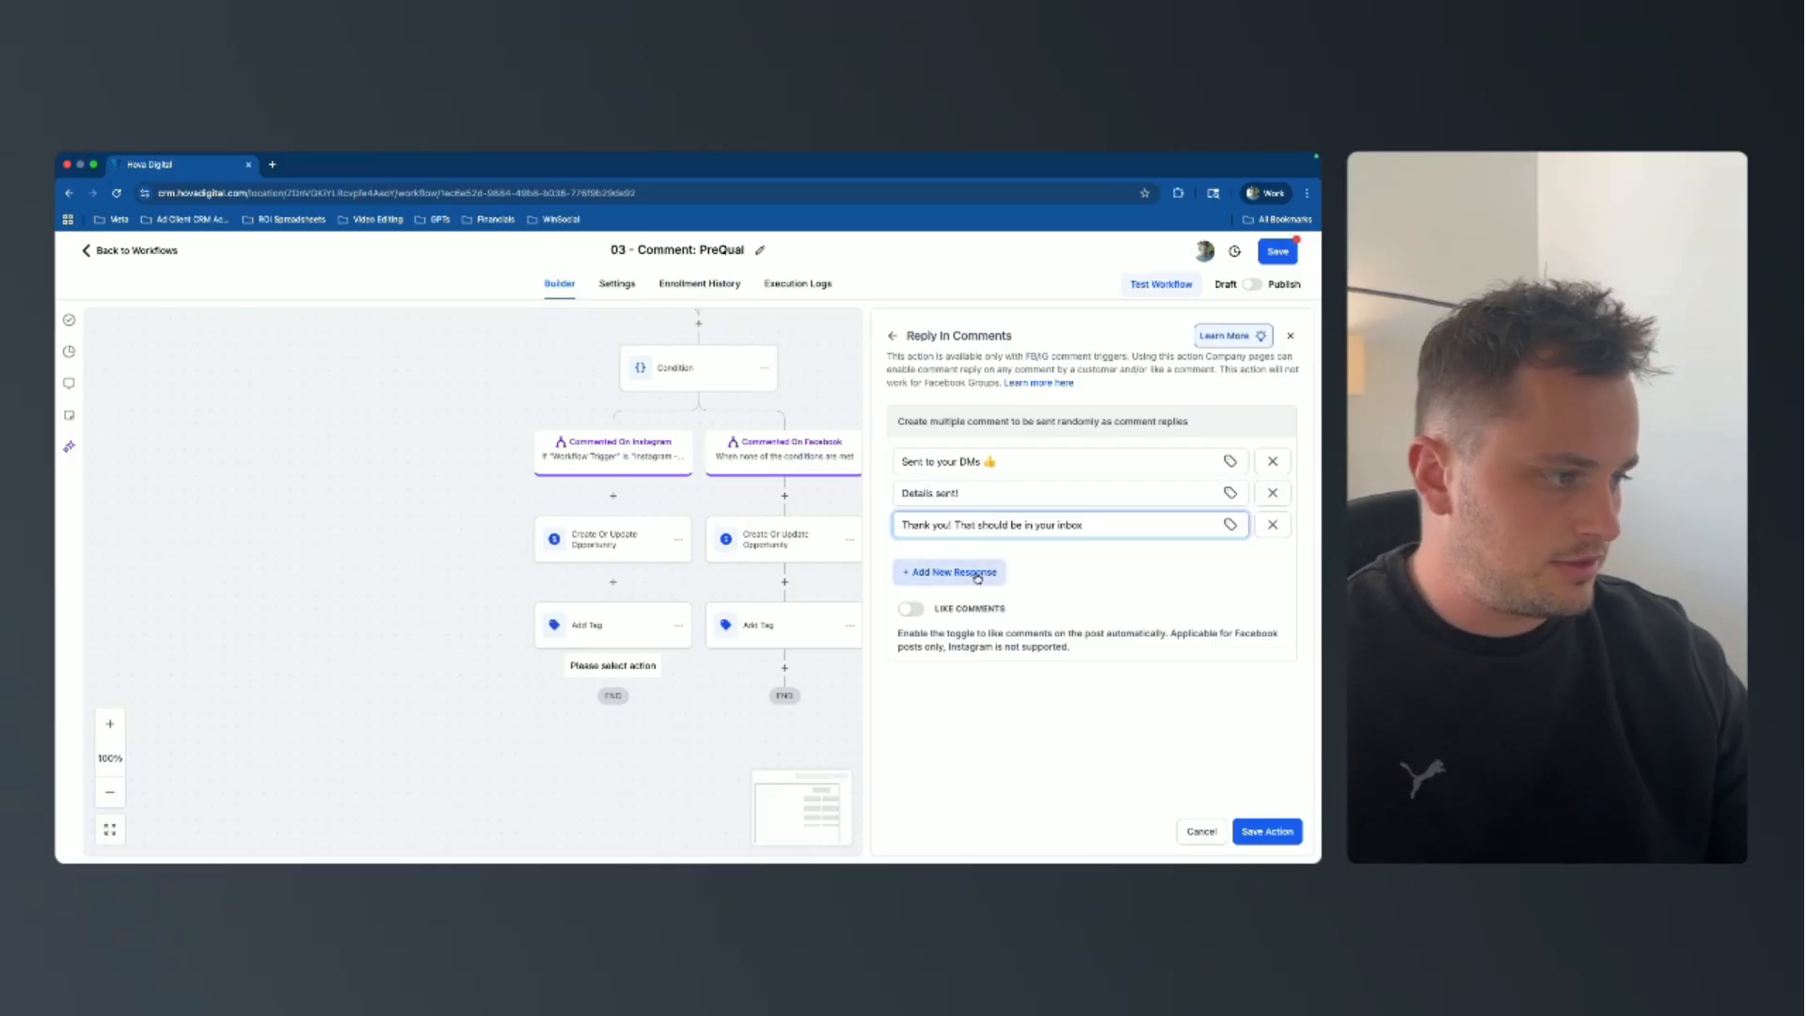
click(910, 609)
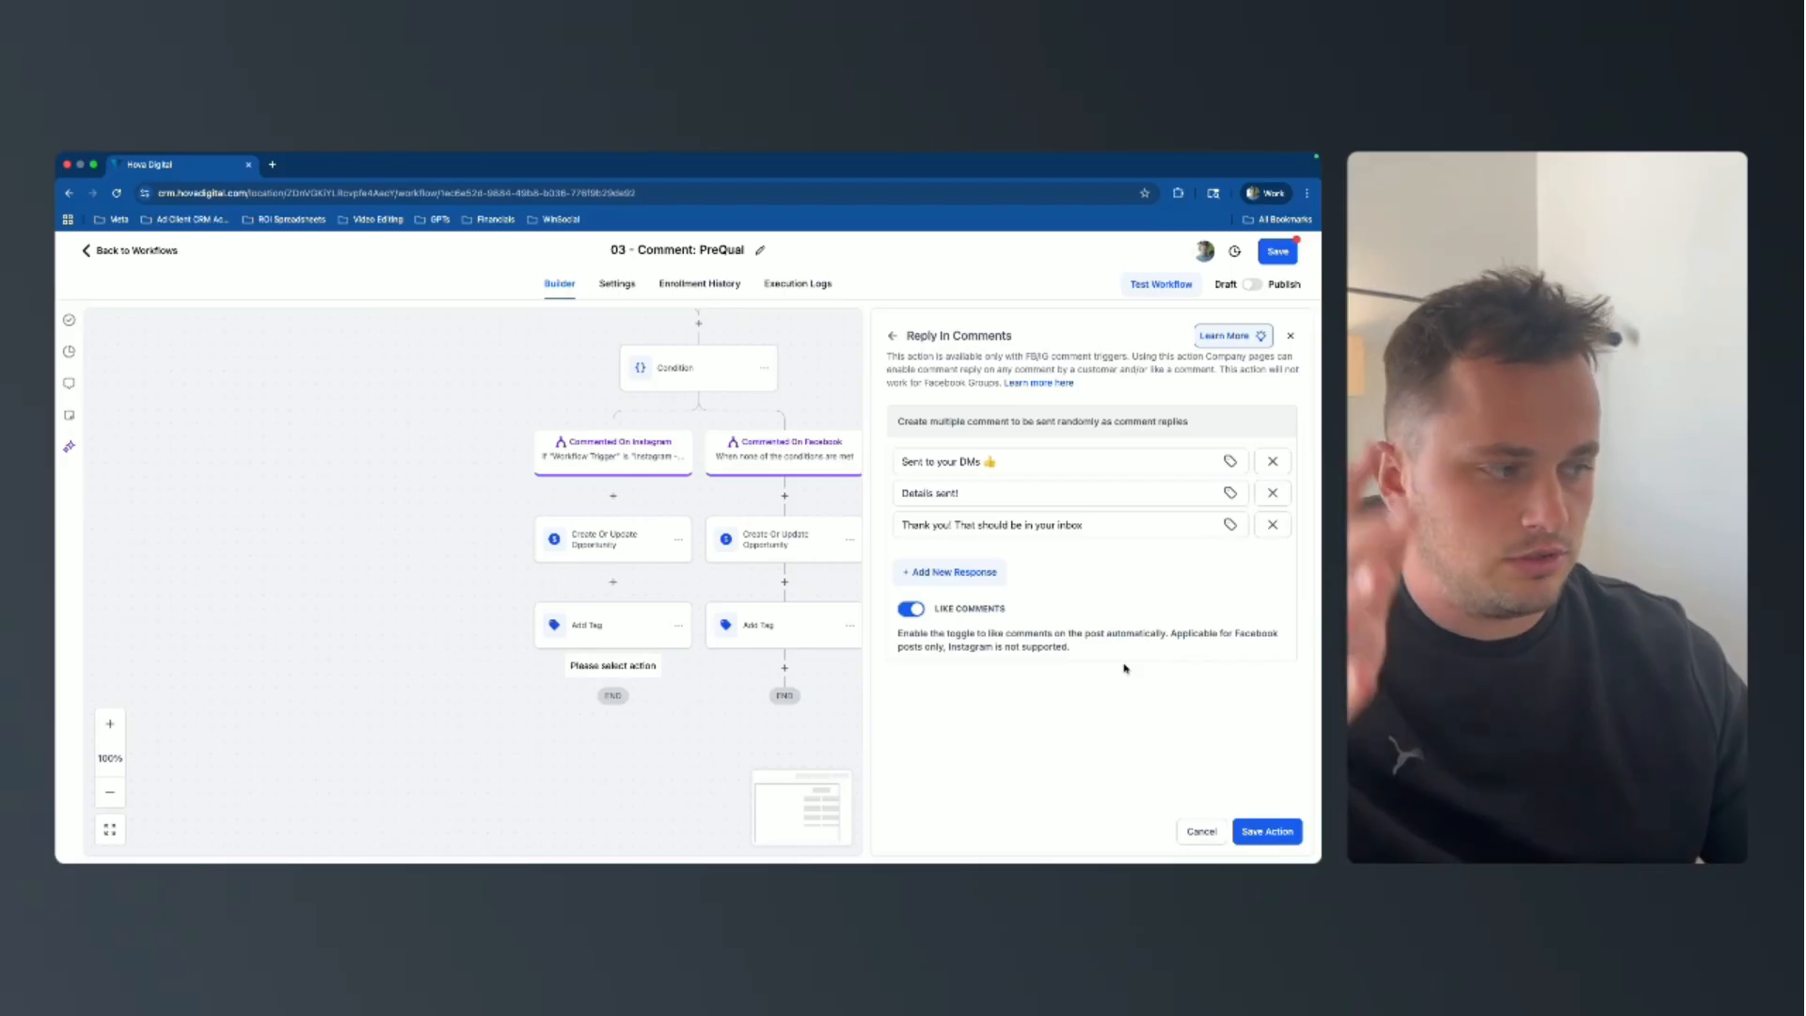
click(1266, 831)
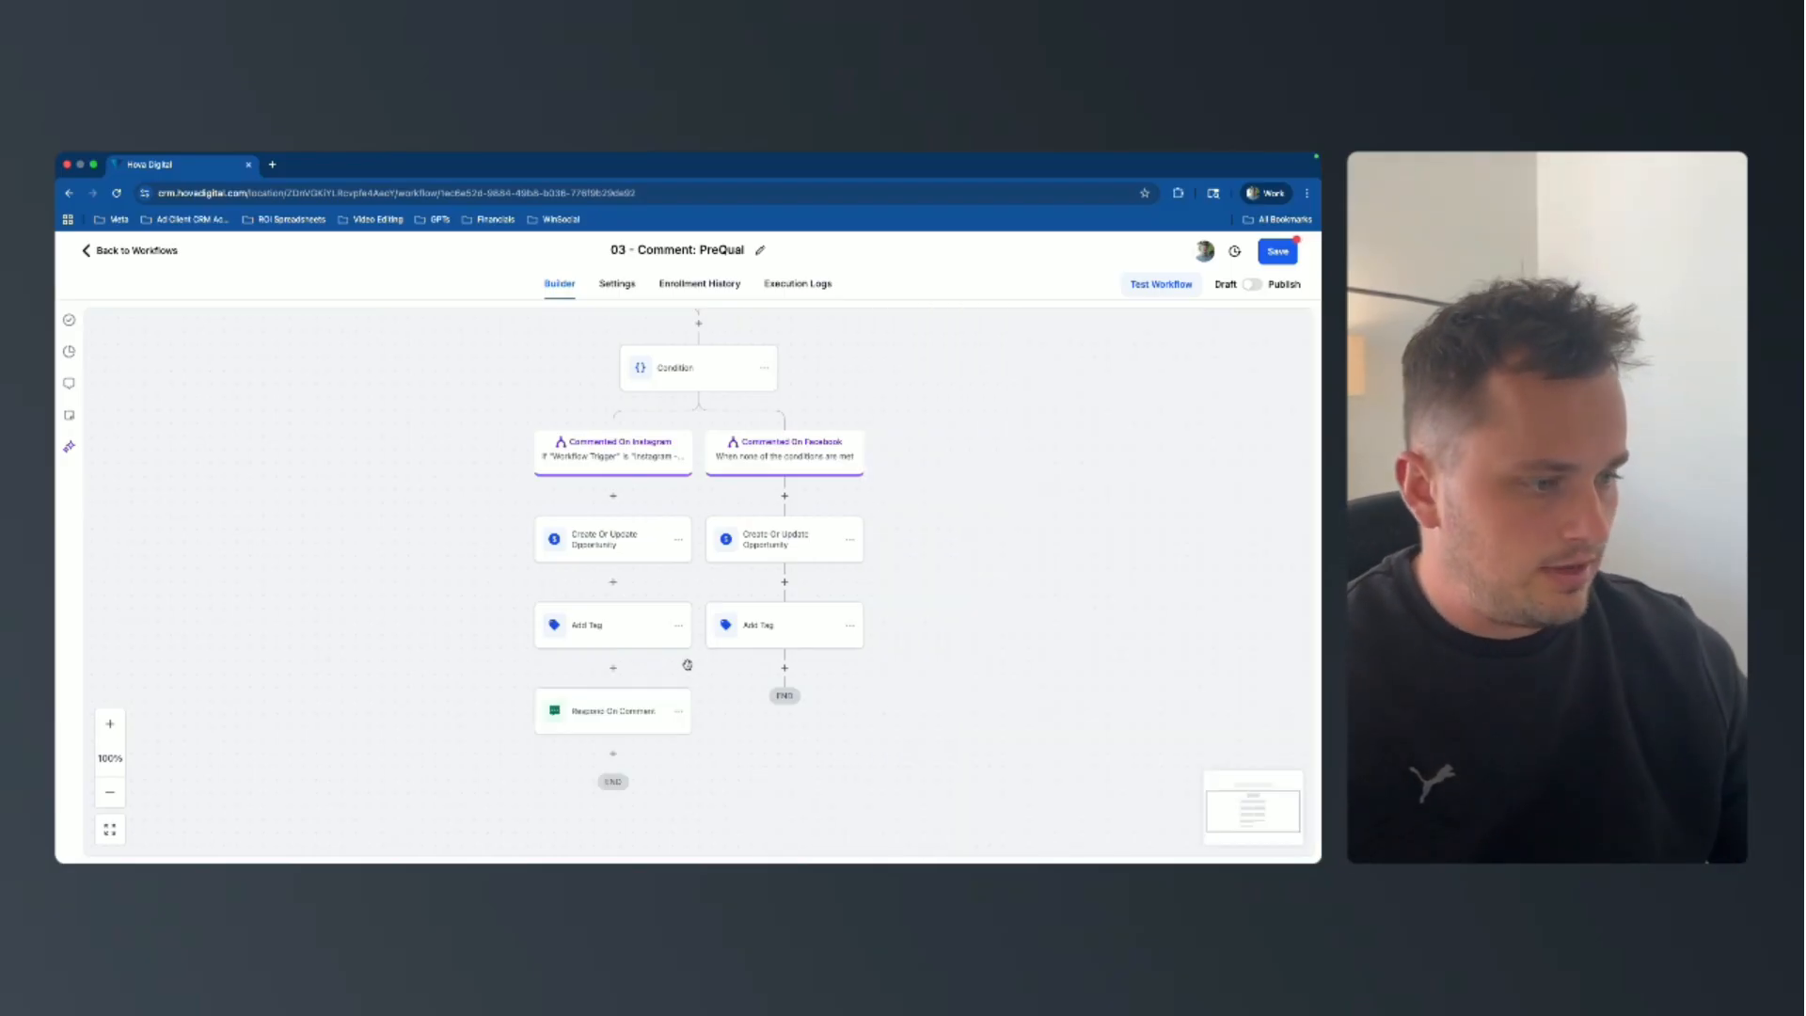
Copy the Respond On Comment action below Add Tag in the Facebook branch, and check its replies without changing them.
click(674, 710)
mouse_move(746, 760)
click(826, 739)
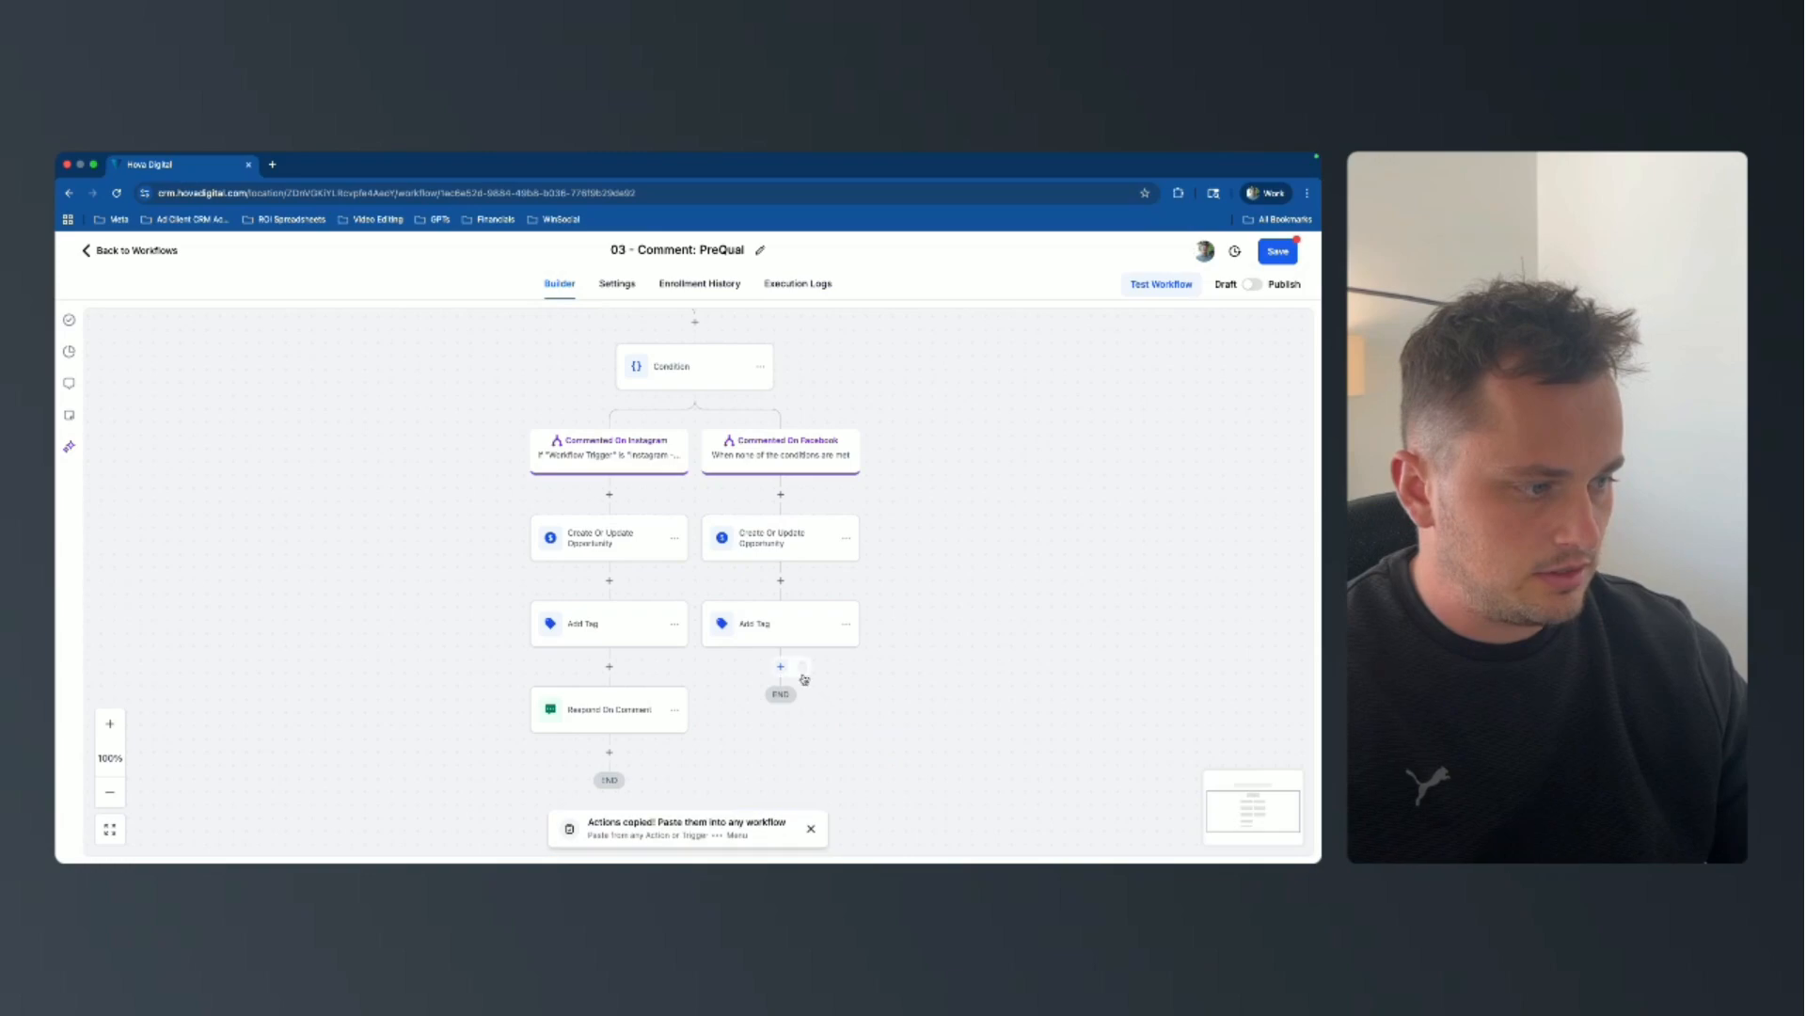
click(799, 671)
click(774, 712)
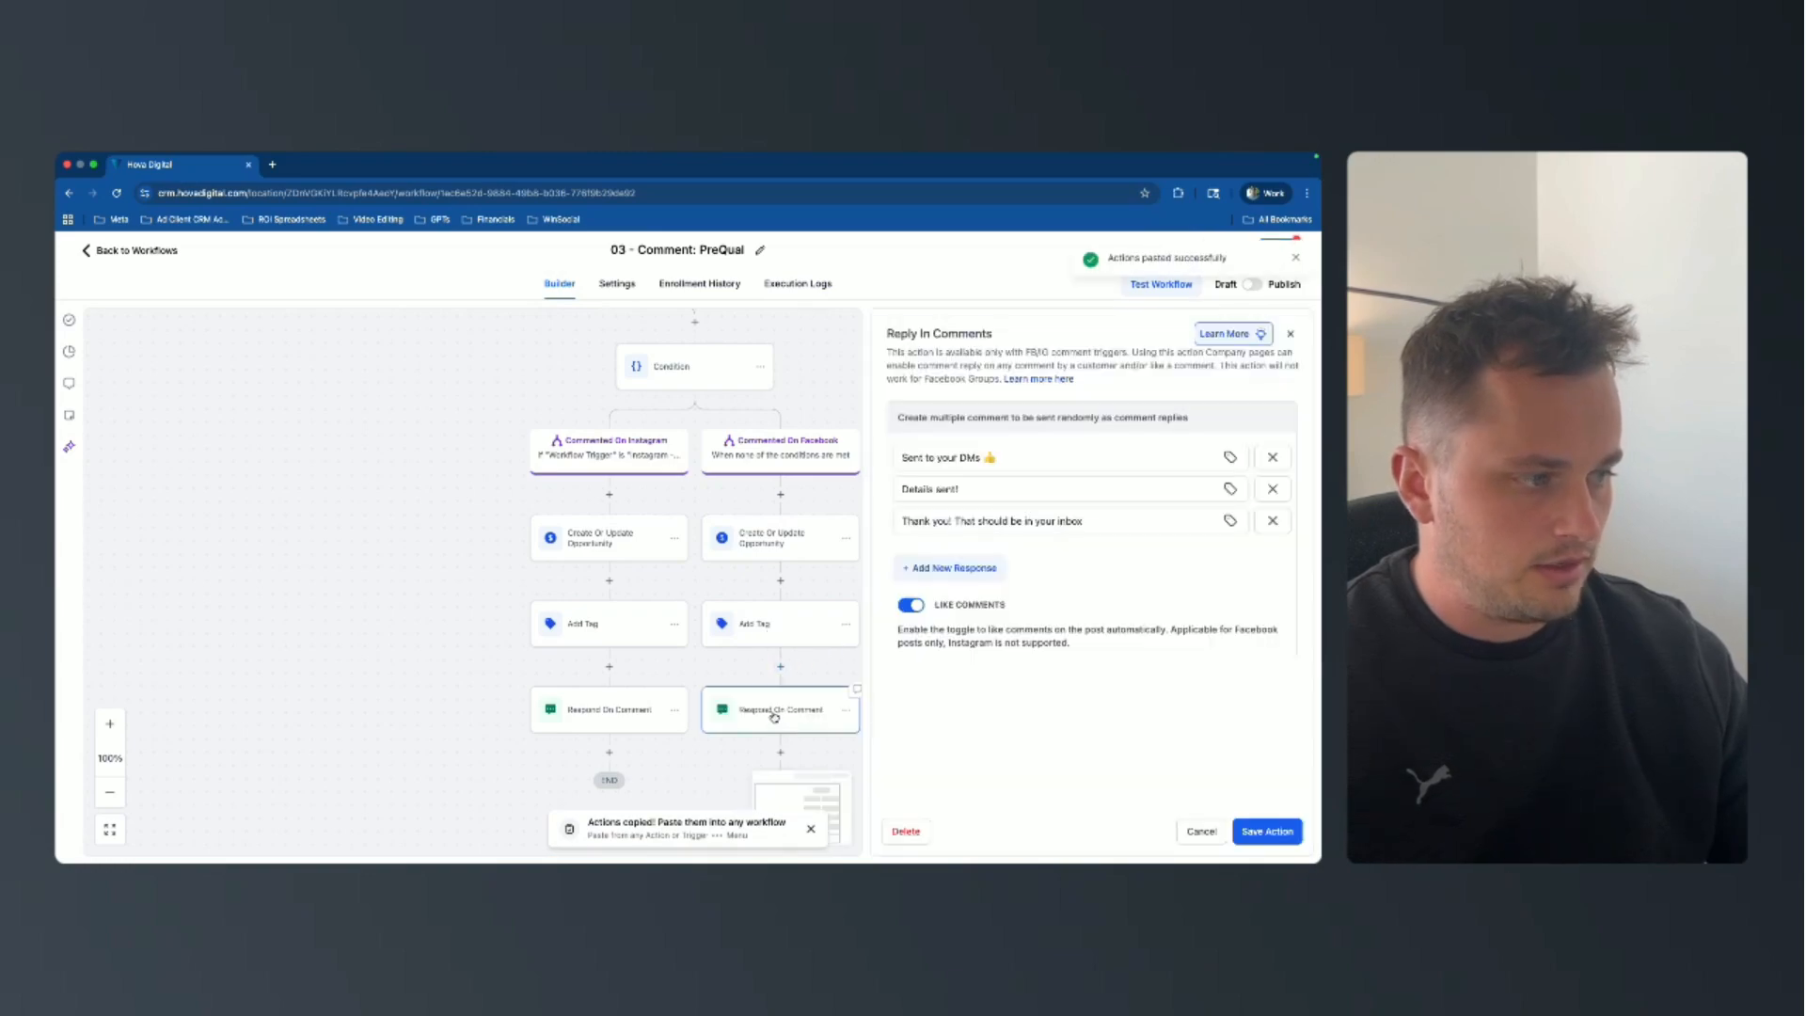
click(1193, 832)
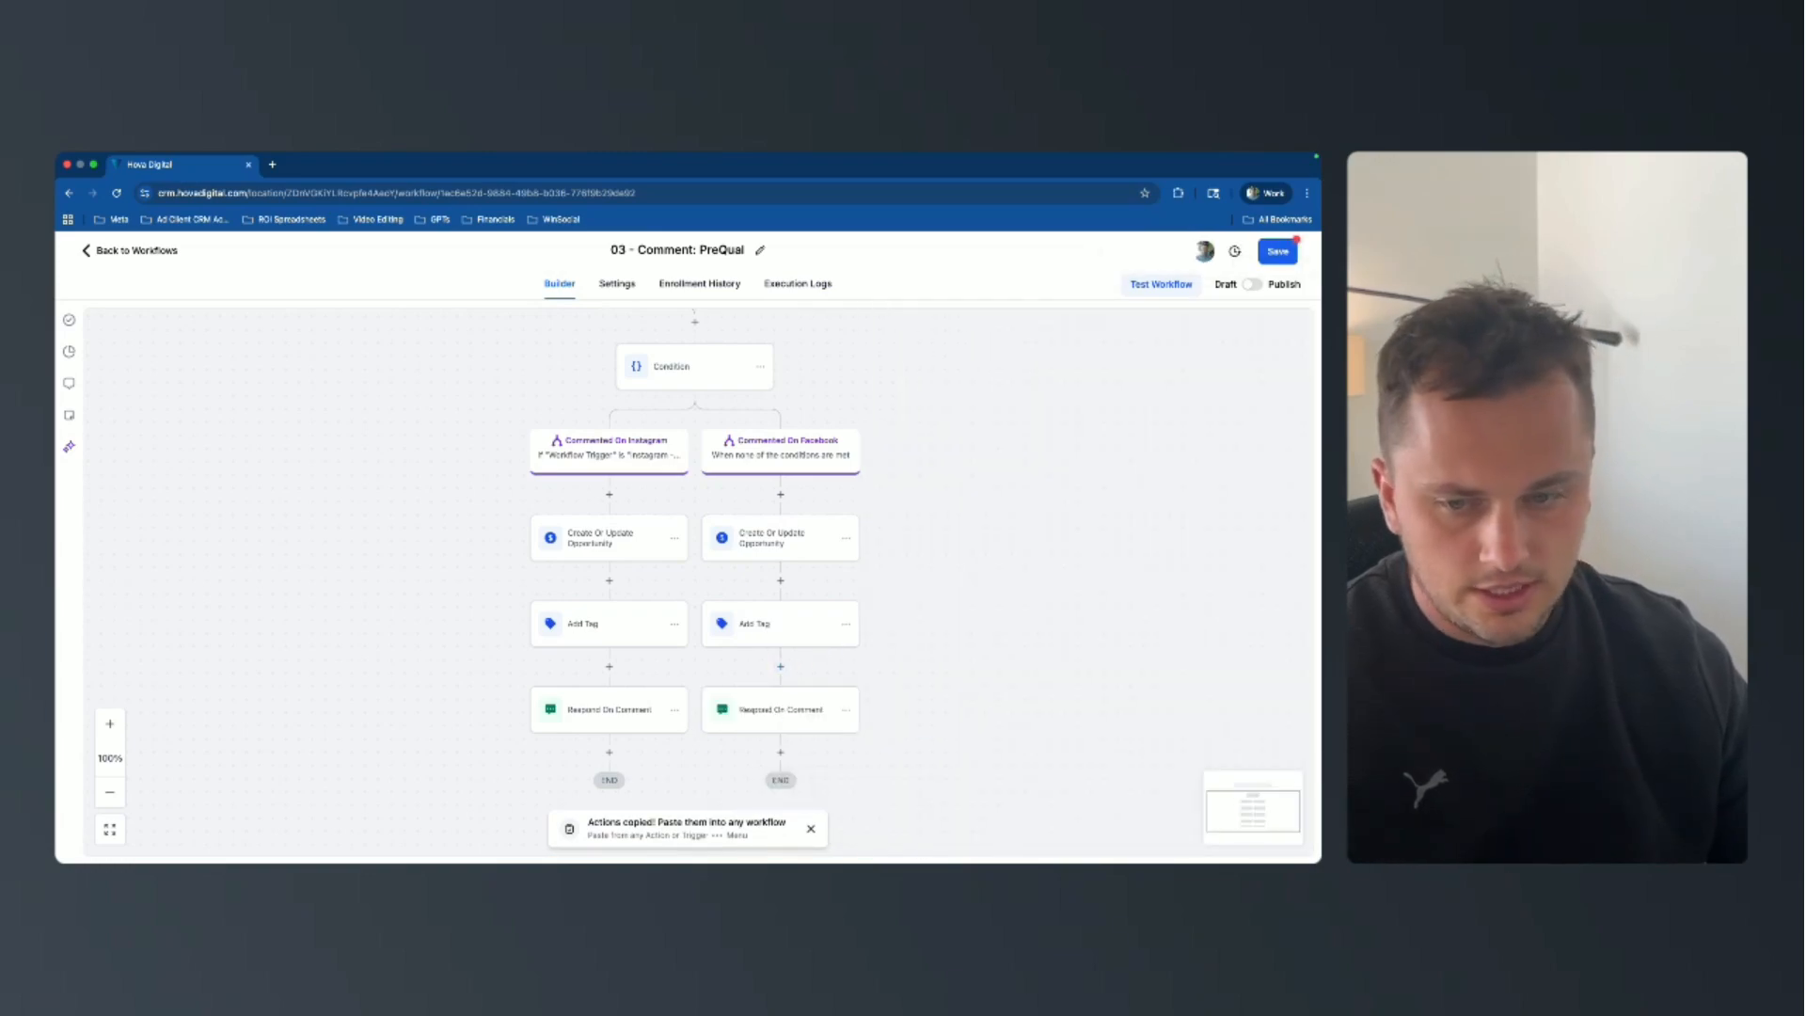
Insert an Instagram Interactive Messenger action after Respond On Comment in the Instagram branch.
key(super+Tab)
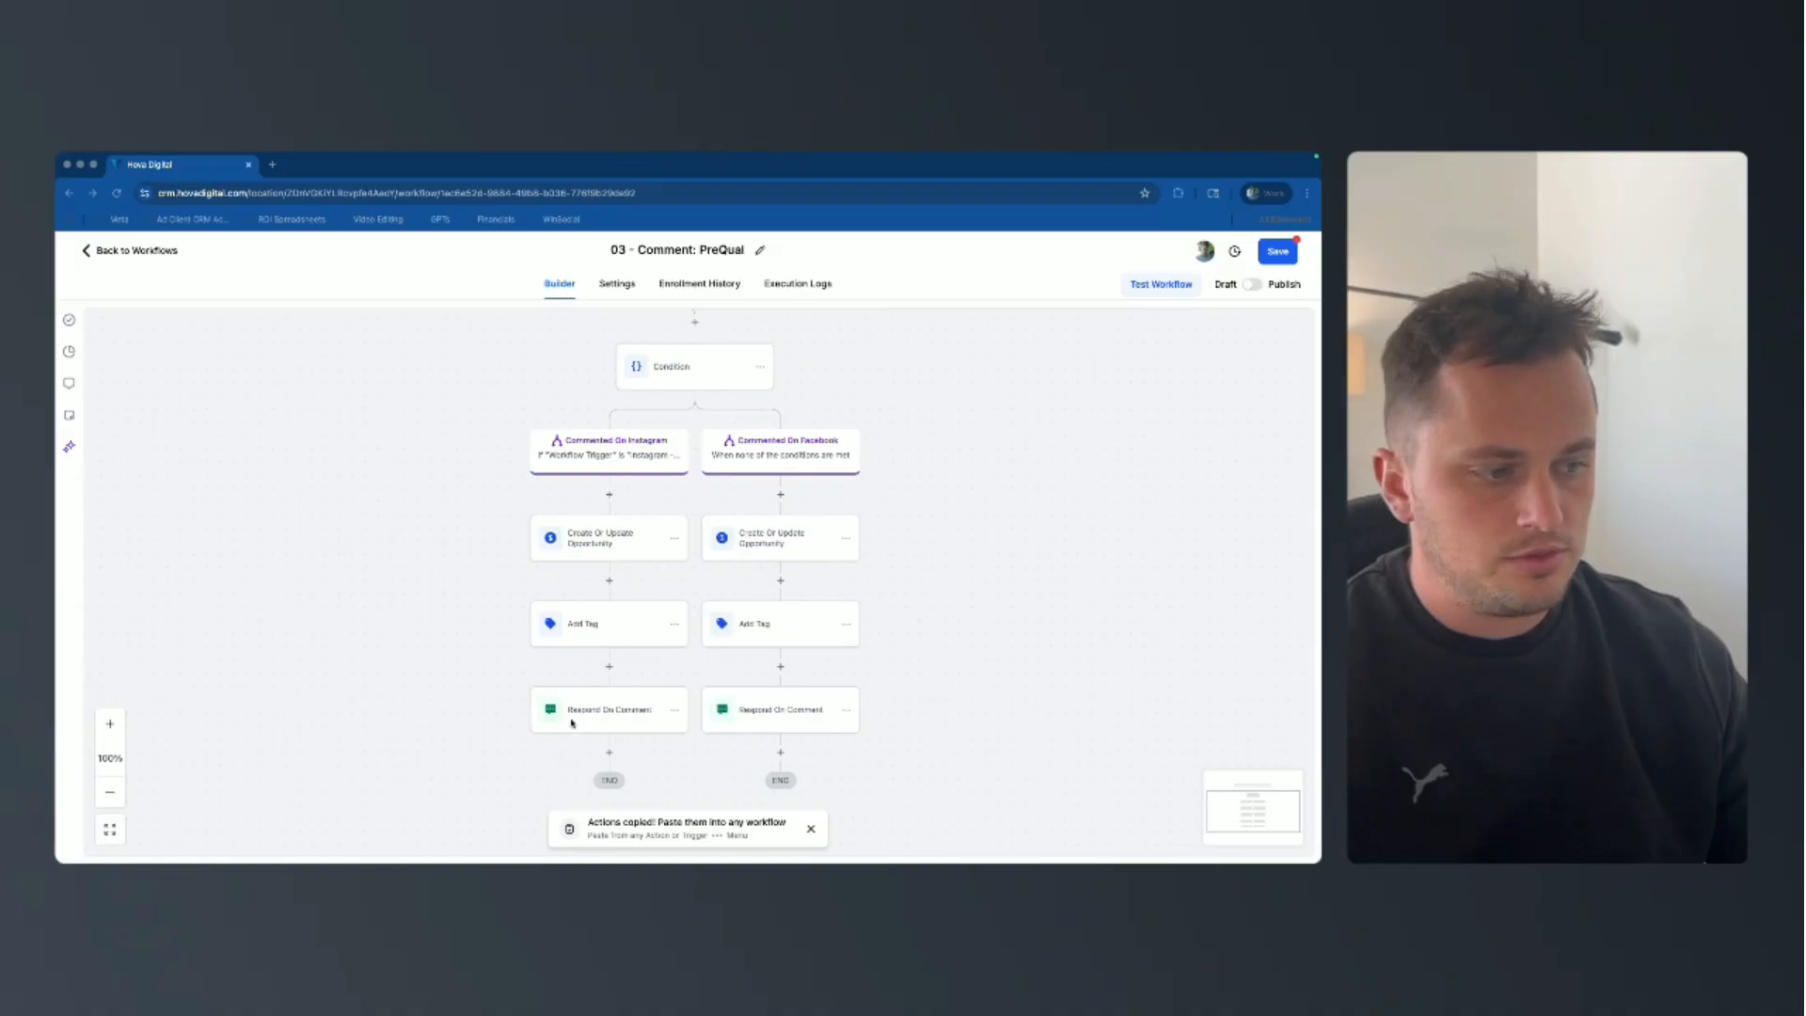
scroll(603, 713, down, 2)
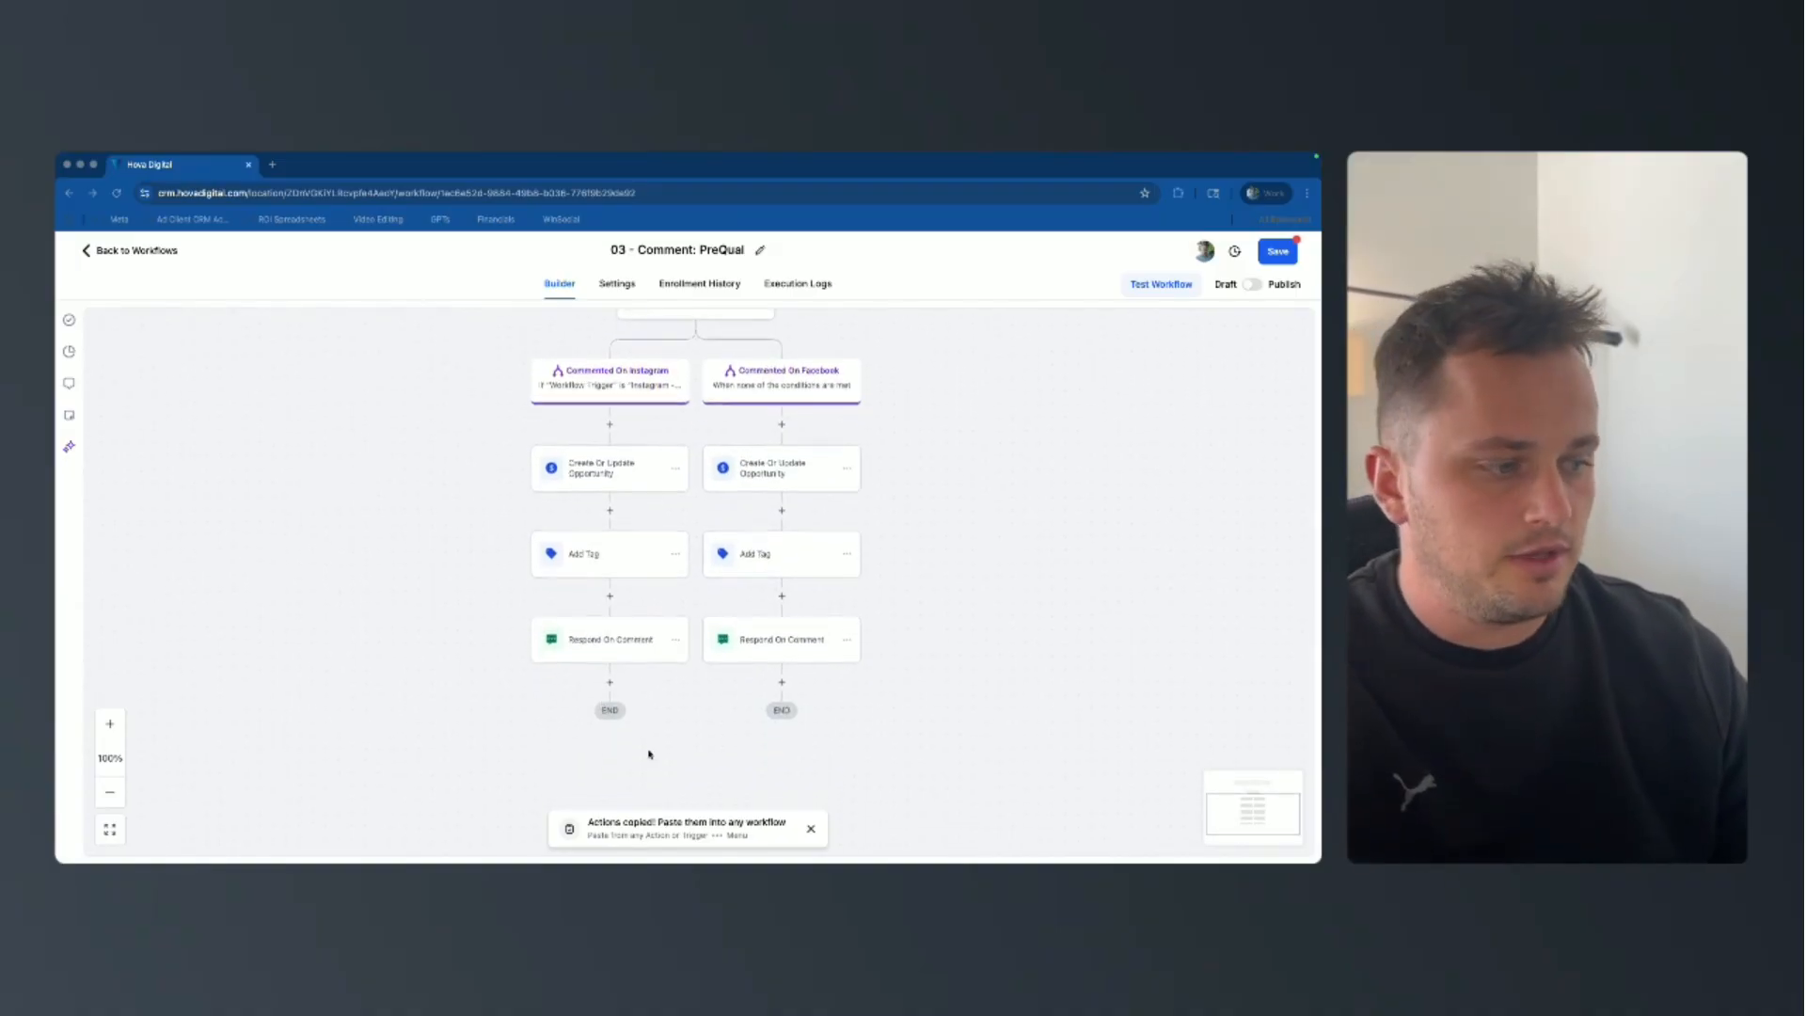
click(807, 828)
click(610, 682)
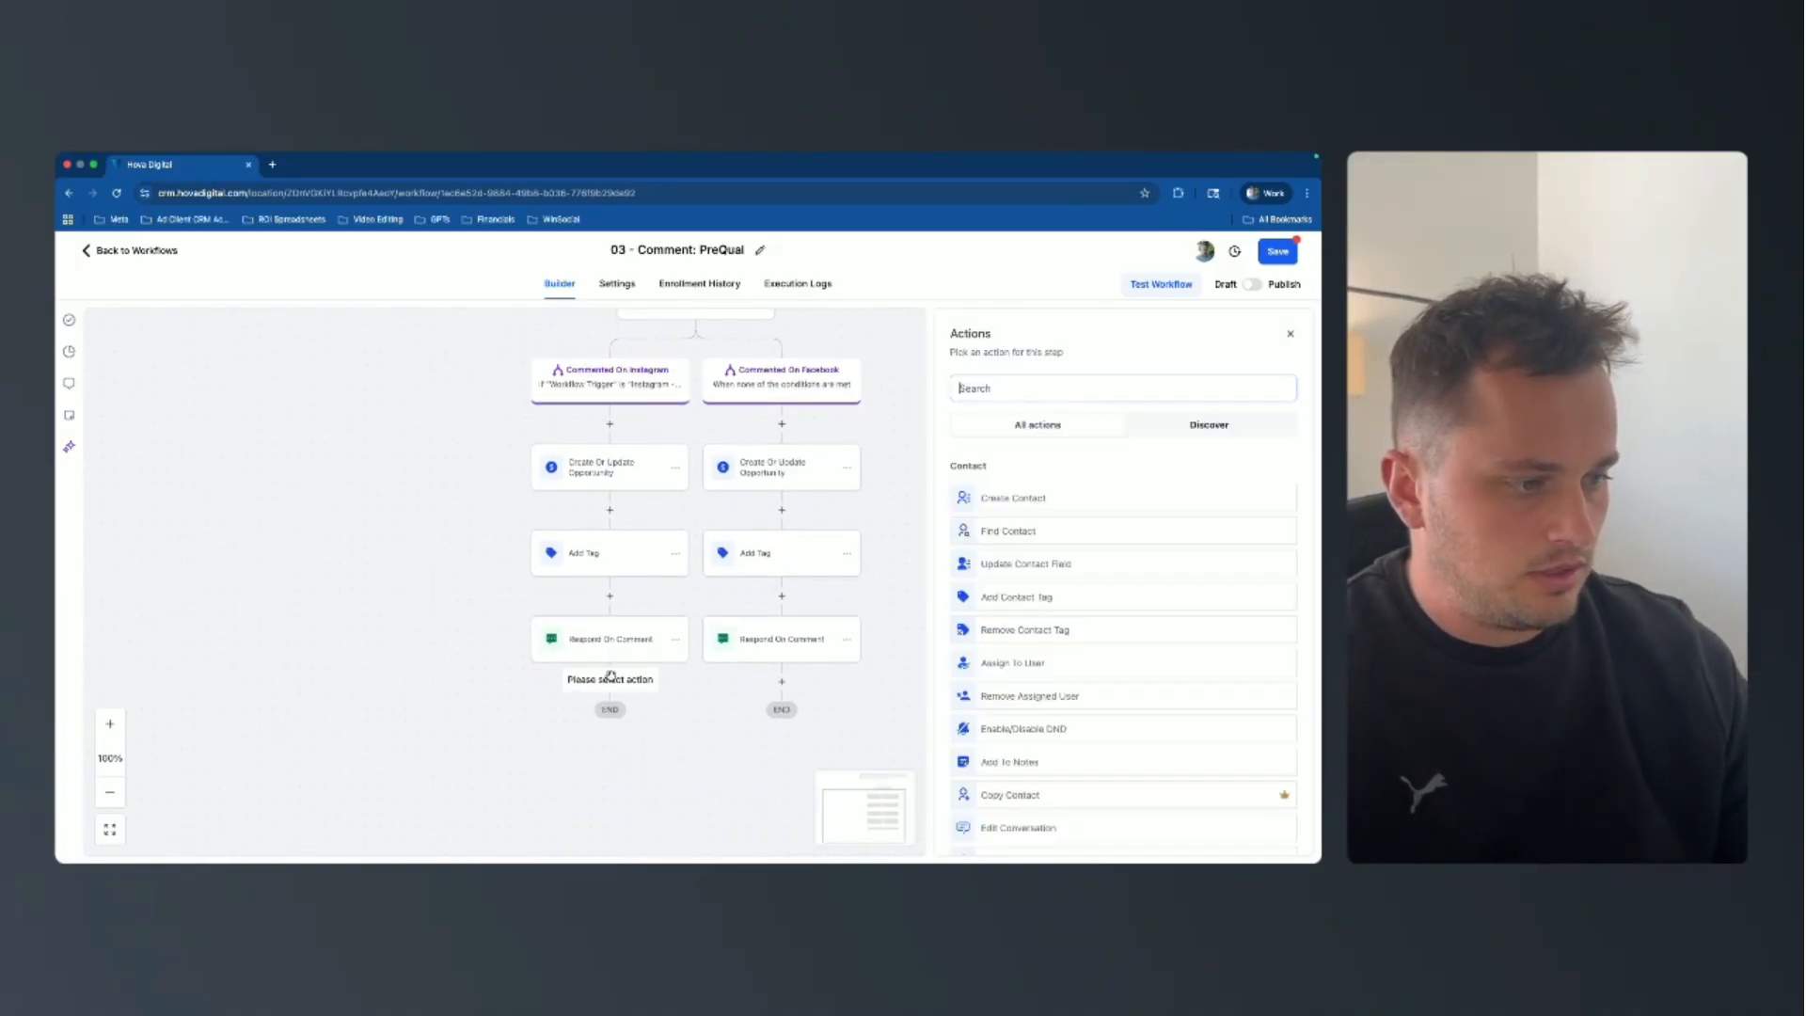
text(m)
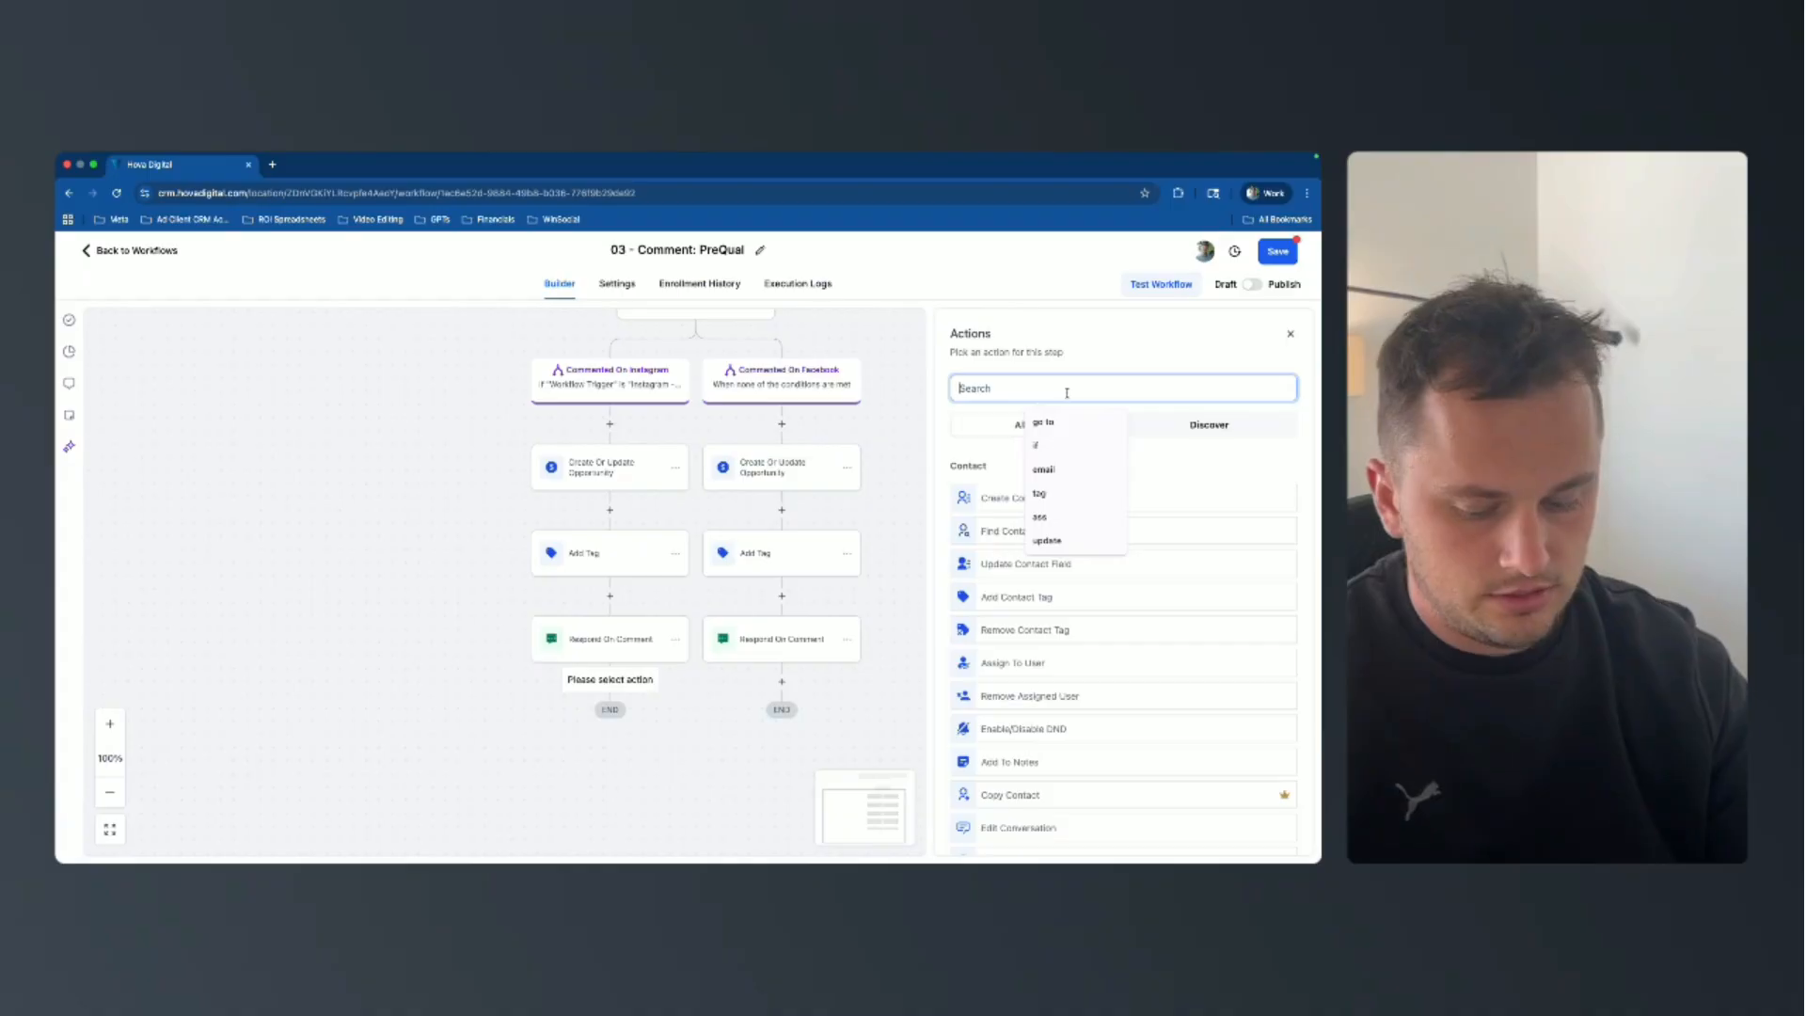
text(esse)
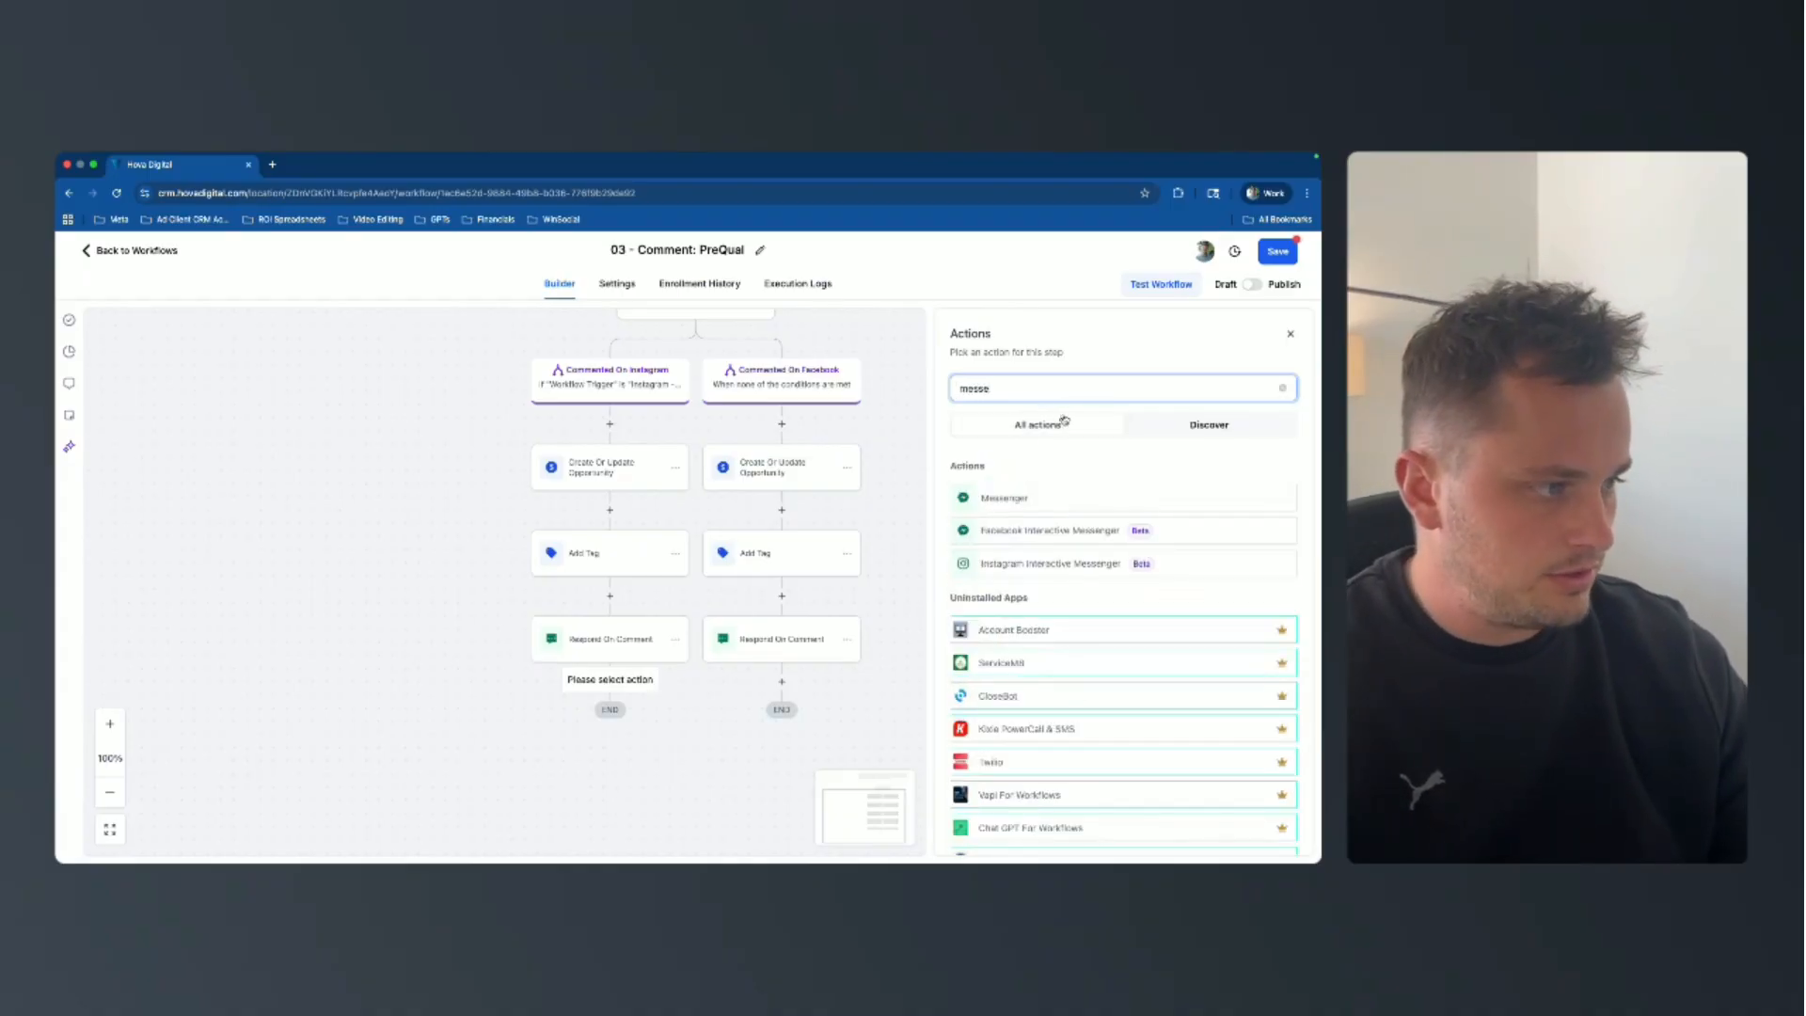
click(1026, 563)
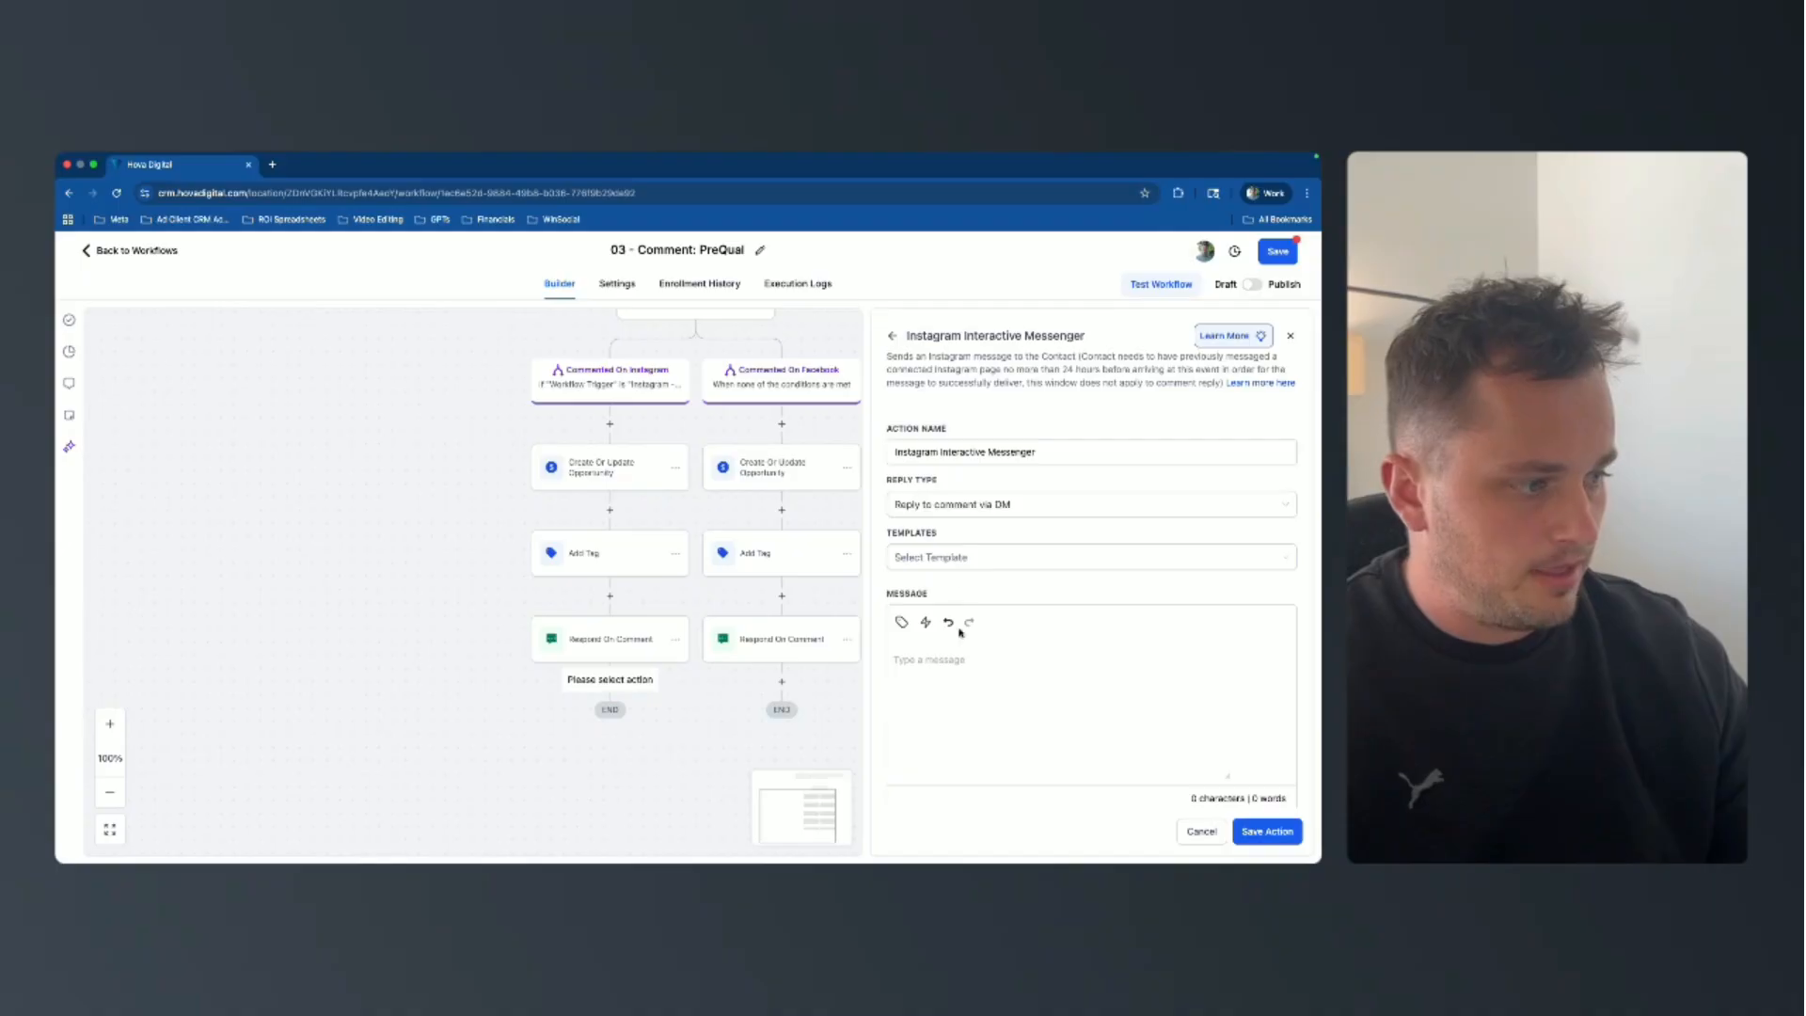
Write the DM "Hey {{contact.first_name}}, here's that link you requested: link.com", inserting the contact's First Name as a custom value.
key(super+Tab)
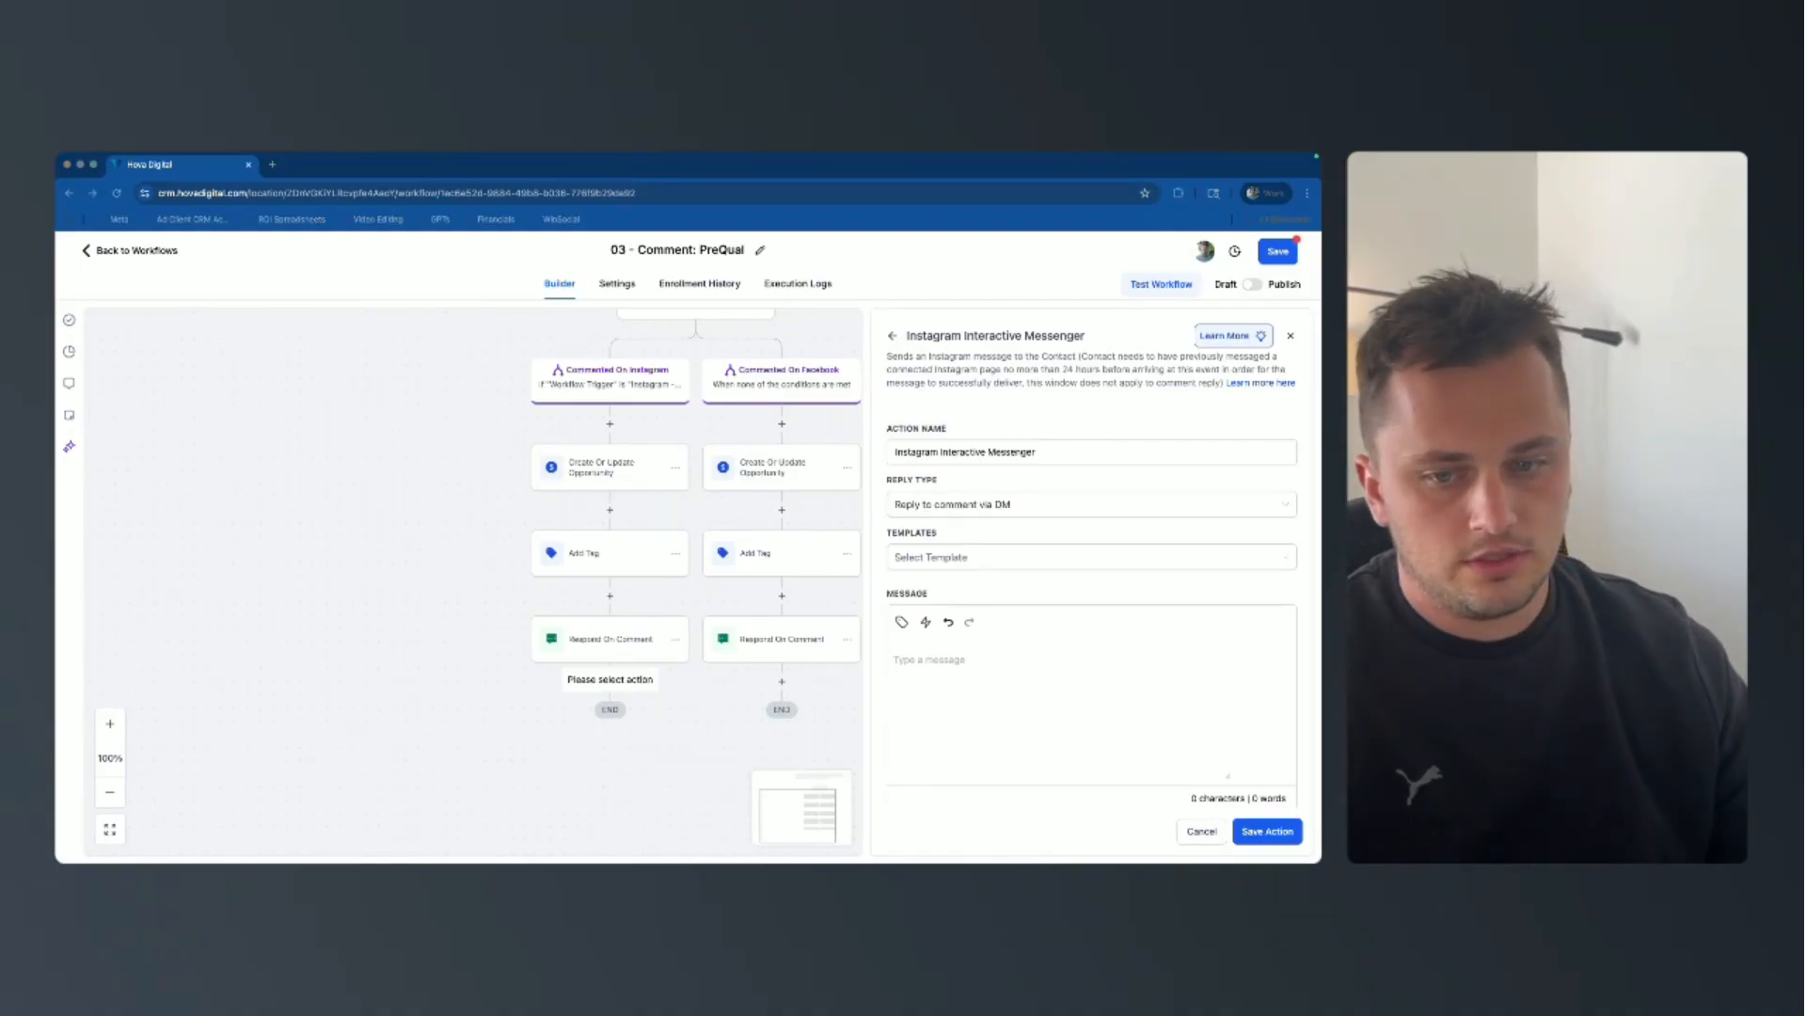
click(1047, 695)
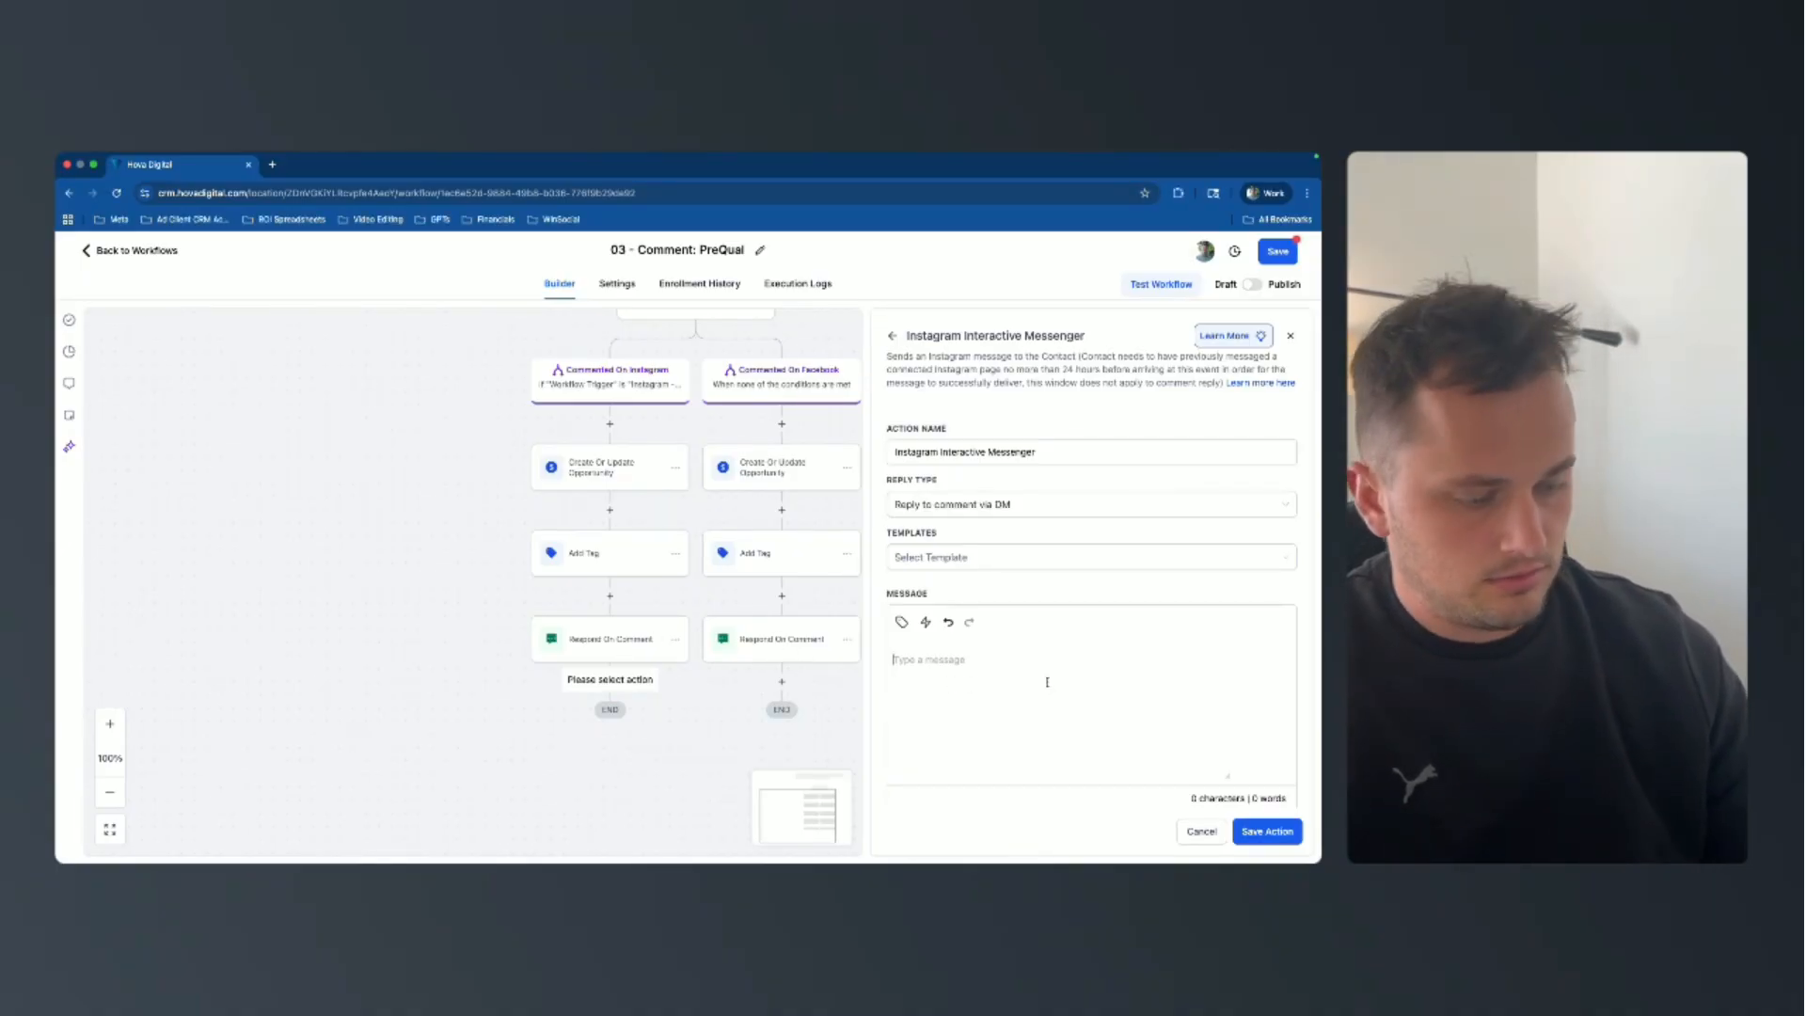
text(Hey)
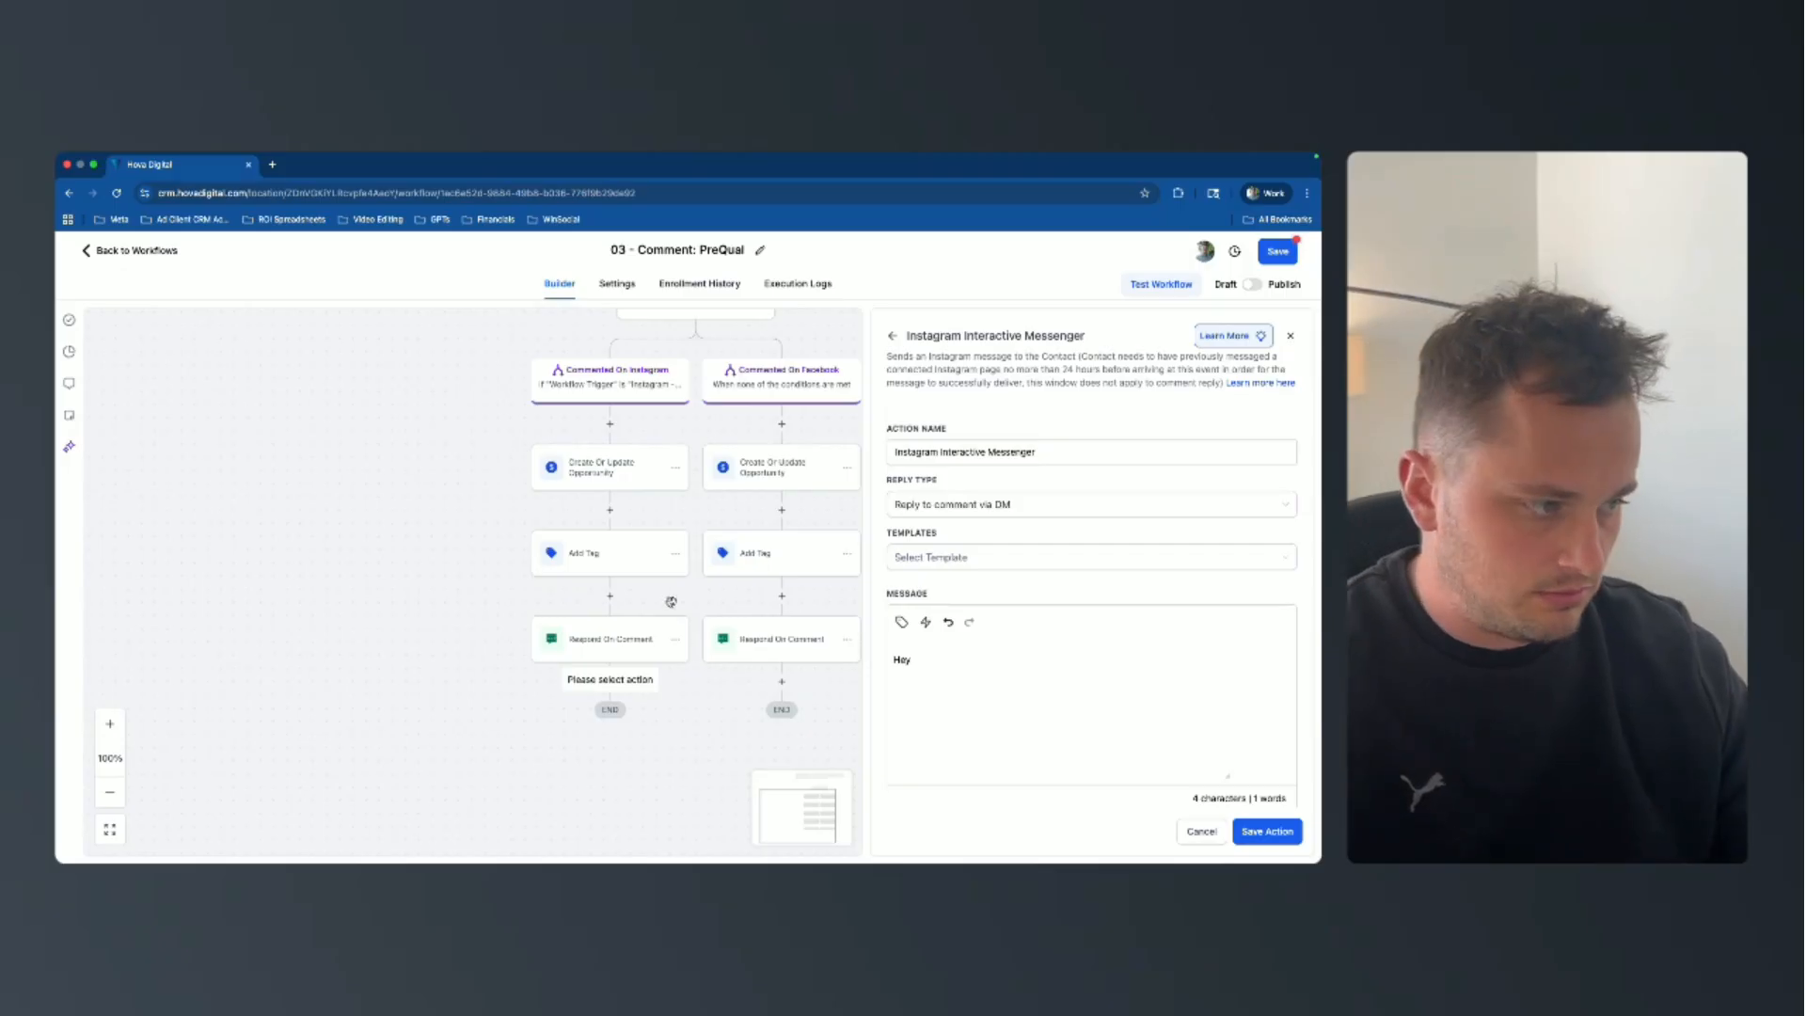
click(902, 623)
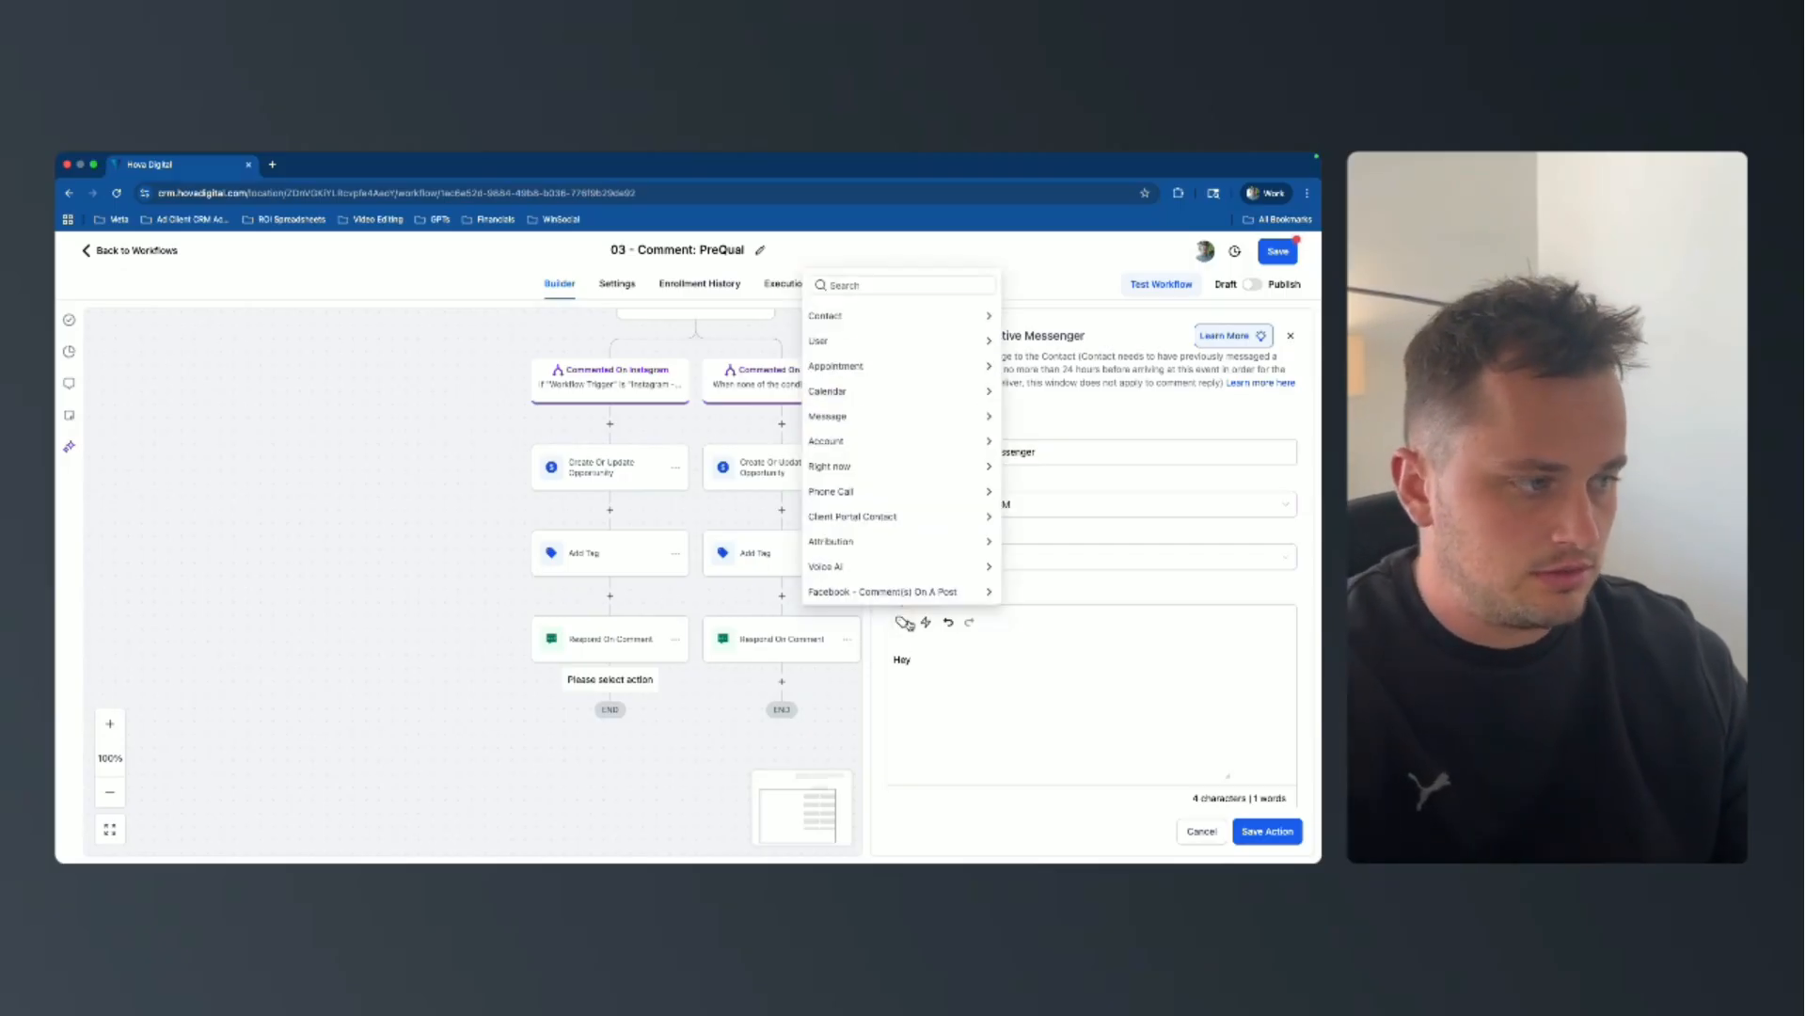
click(894, 315)
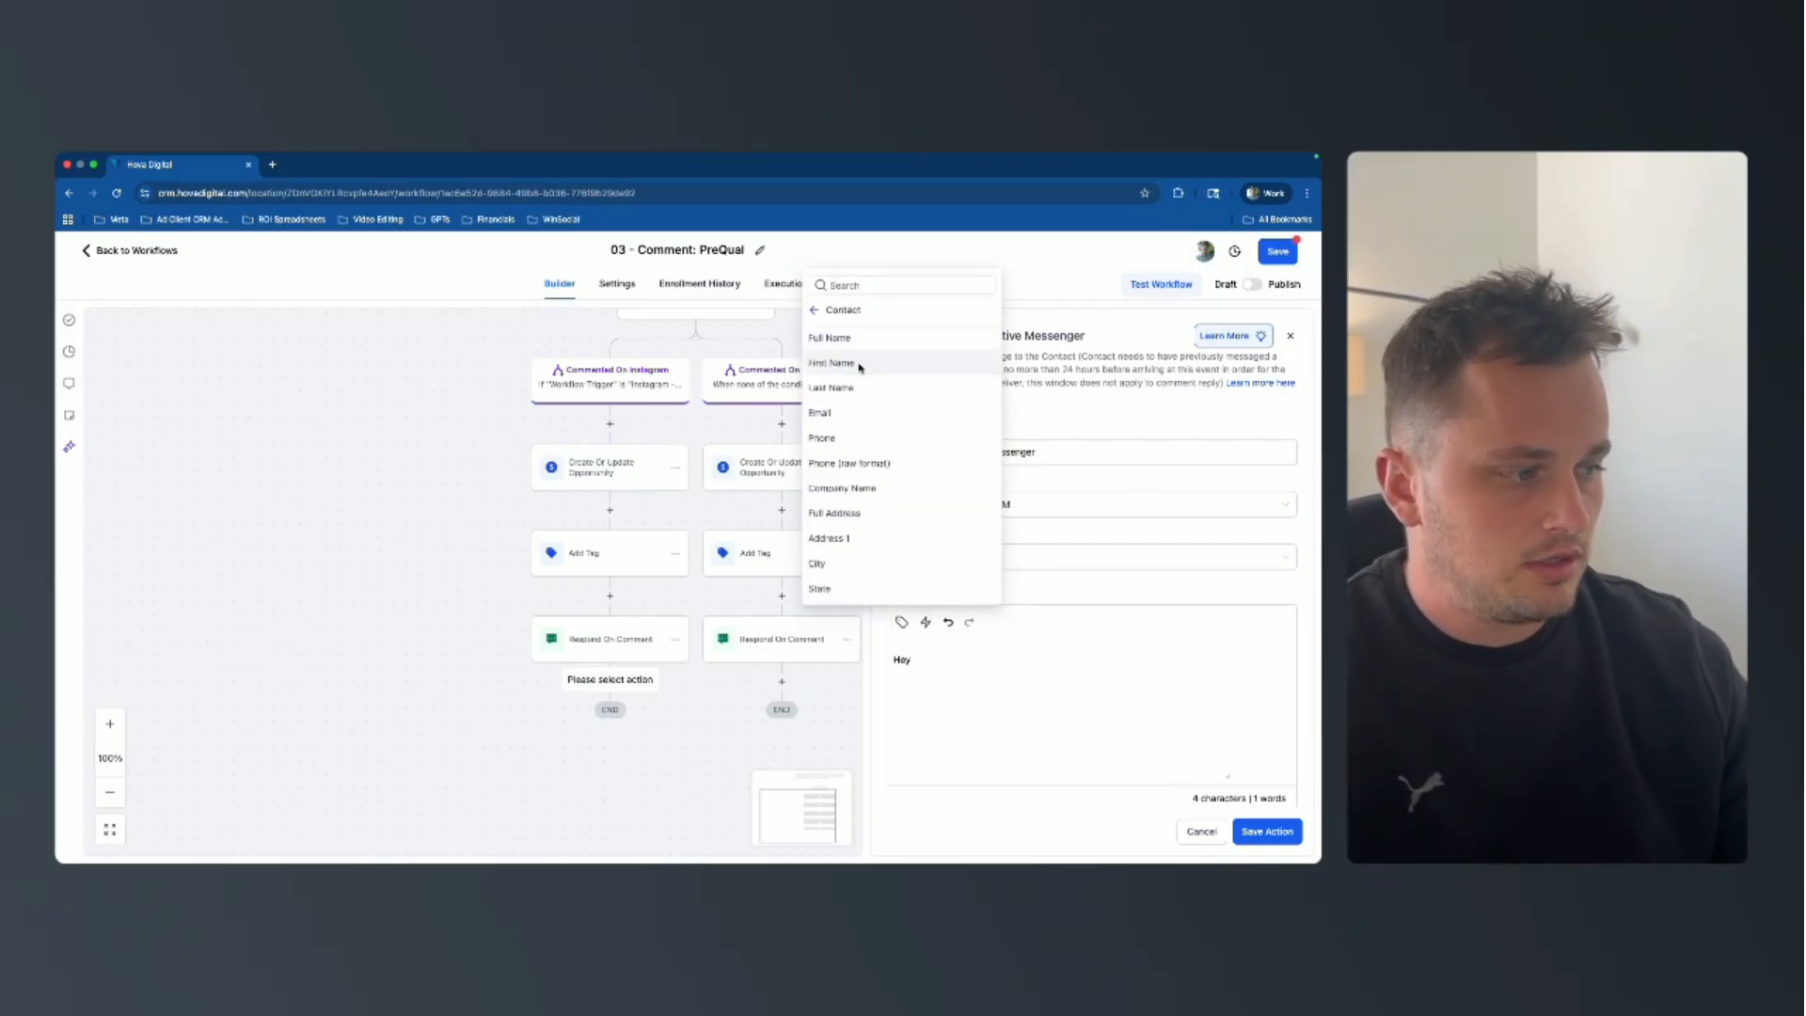
click(873, 360)
text(, )
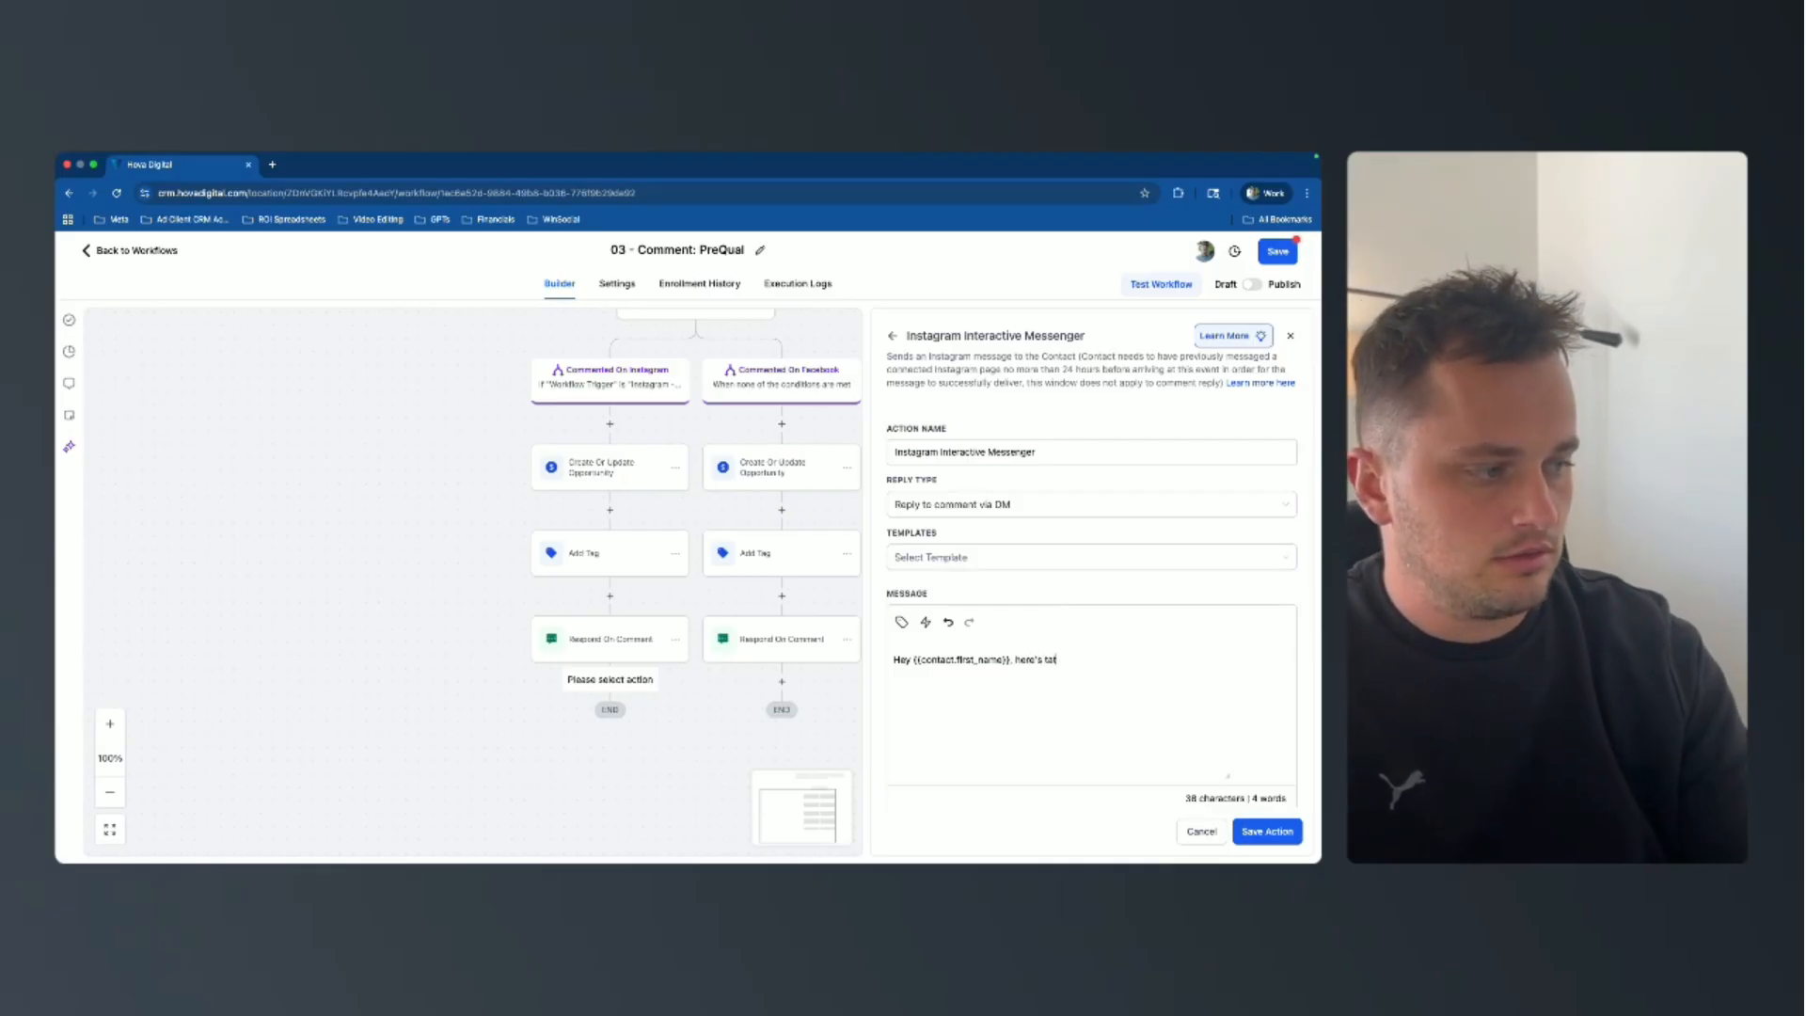
text(here's that link you reques)
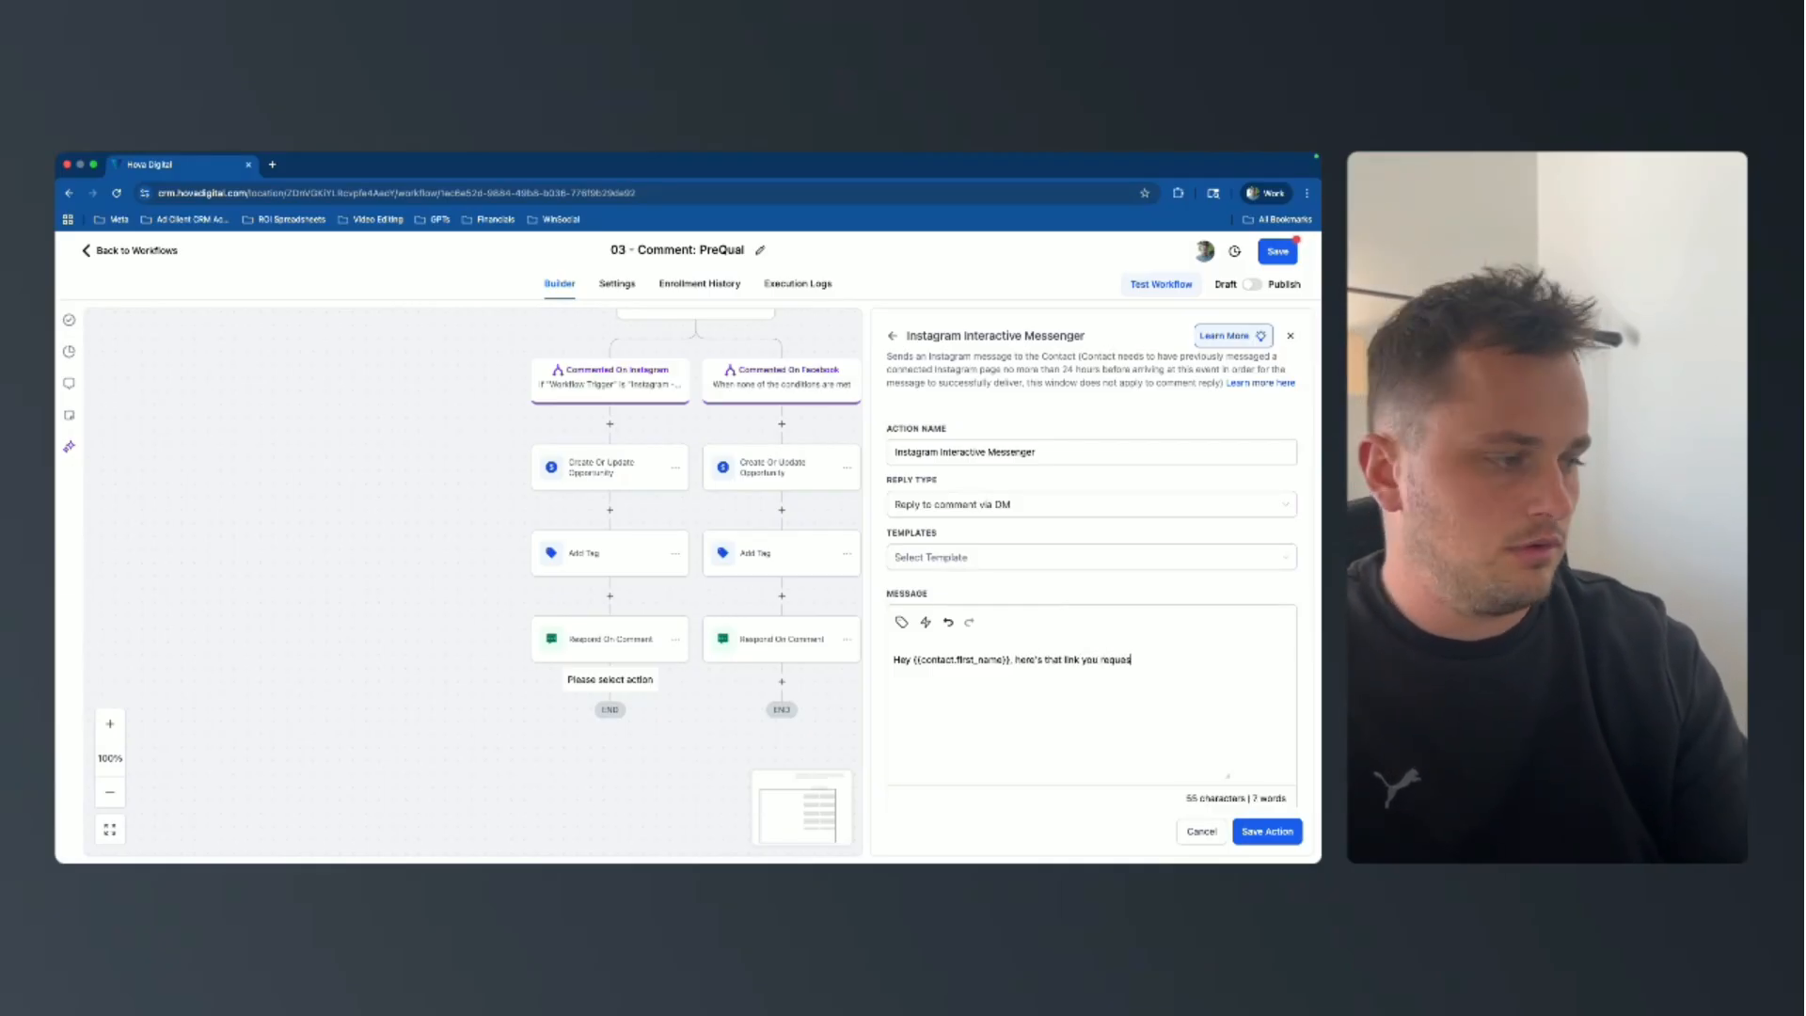
text(ted: link.com)
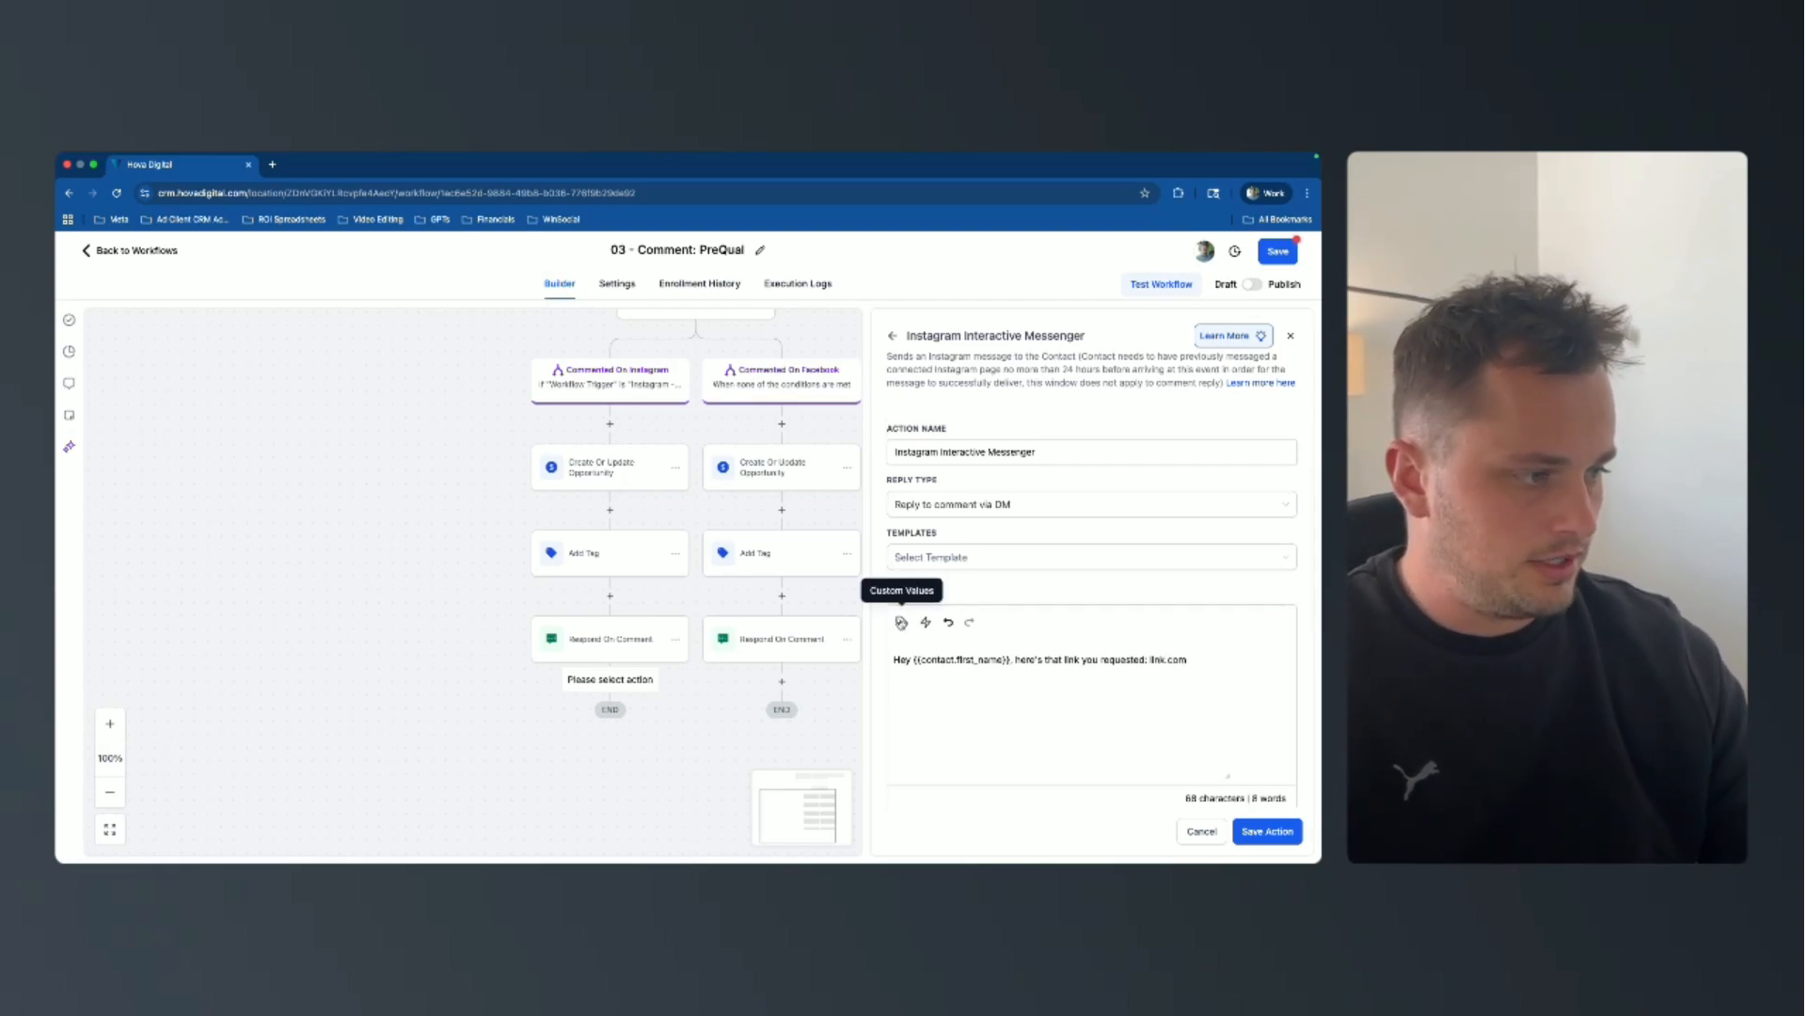
Review the contact custom values available for the message and the first-name placeholder already in its text.
click(901, 621)
click(837, 309)
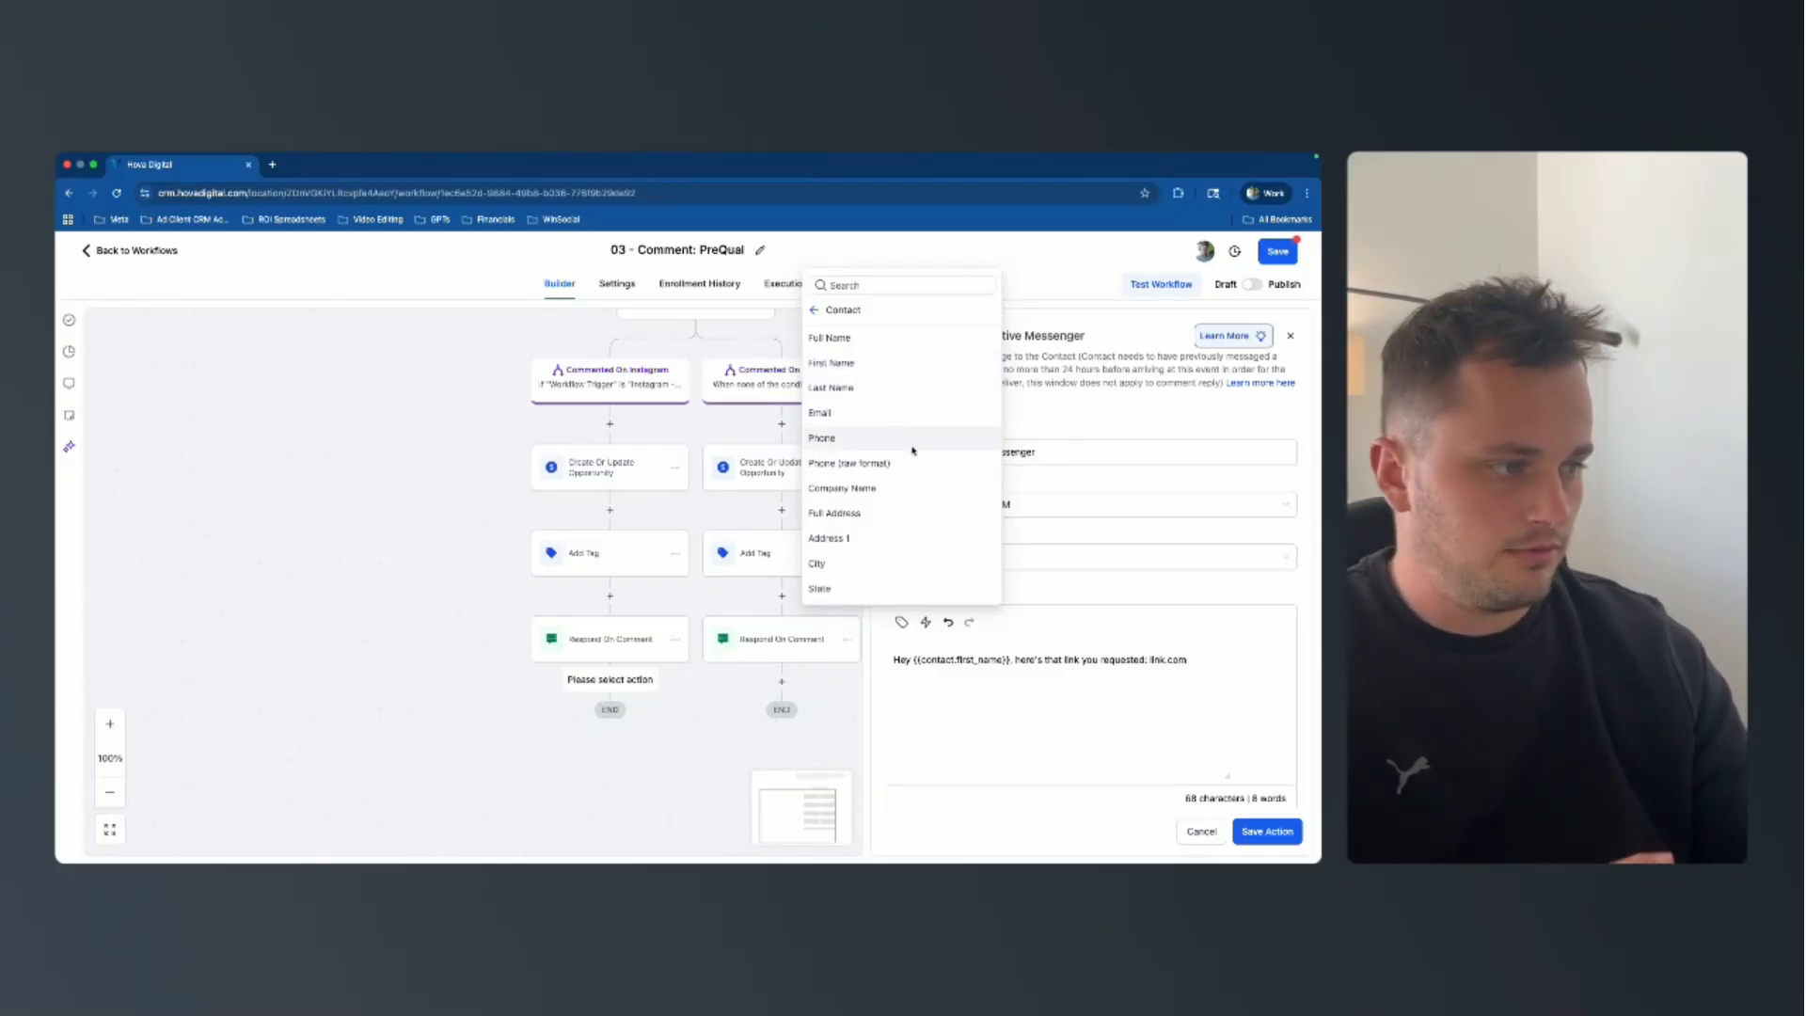
click(1007, 662)
drag(926, 660, 1098, 660)
click(1097, 660)
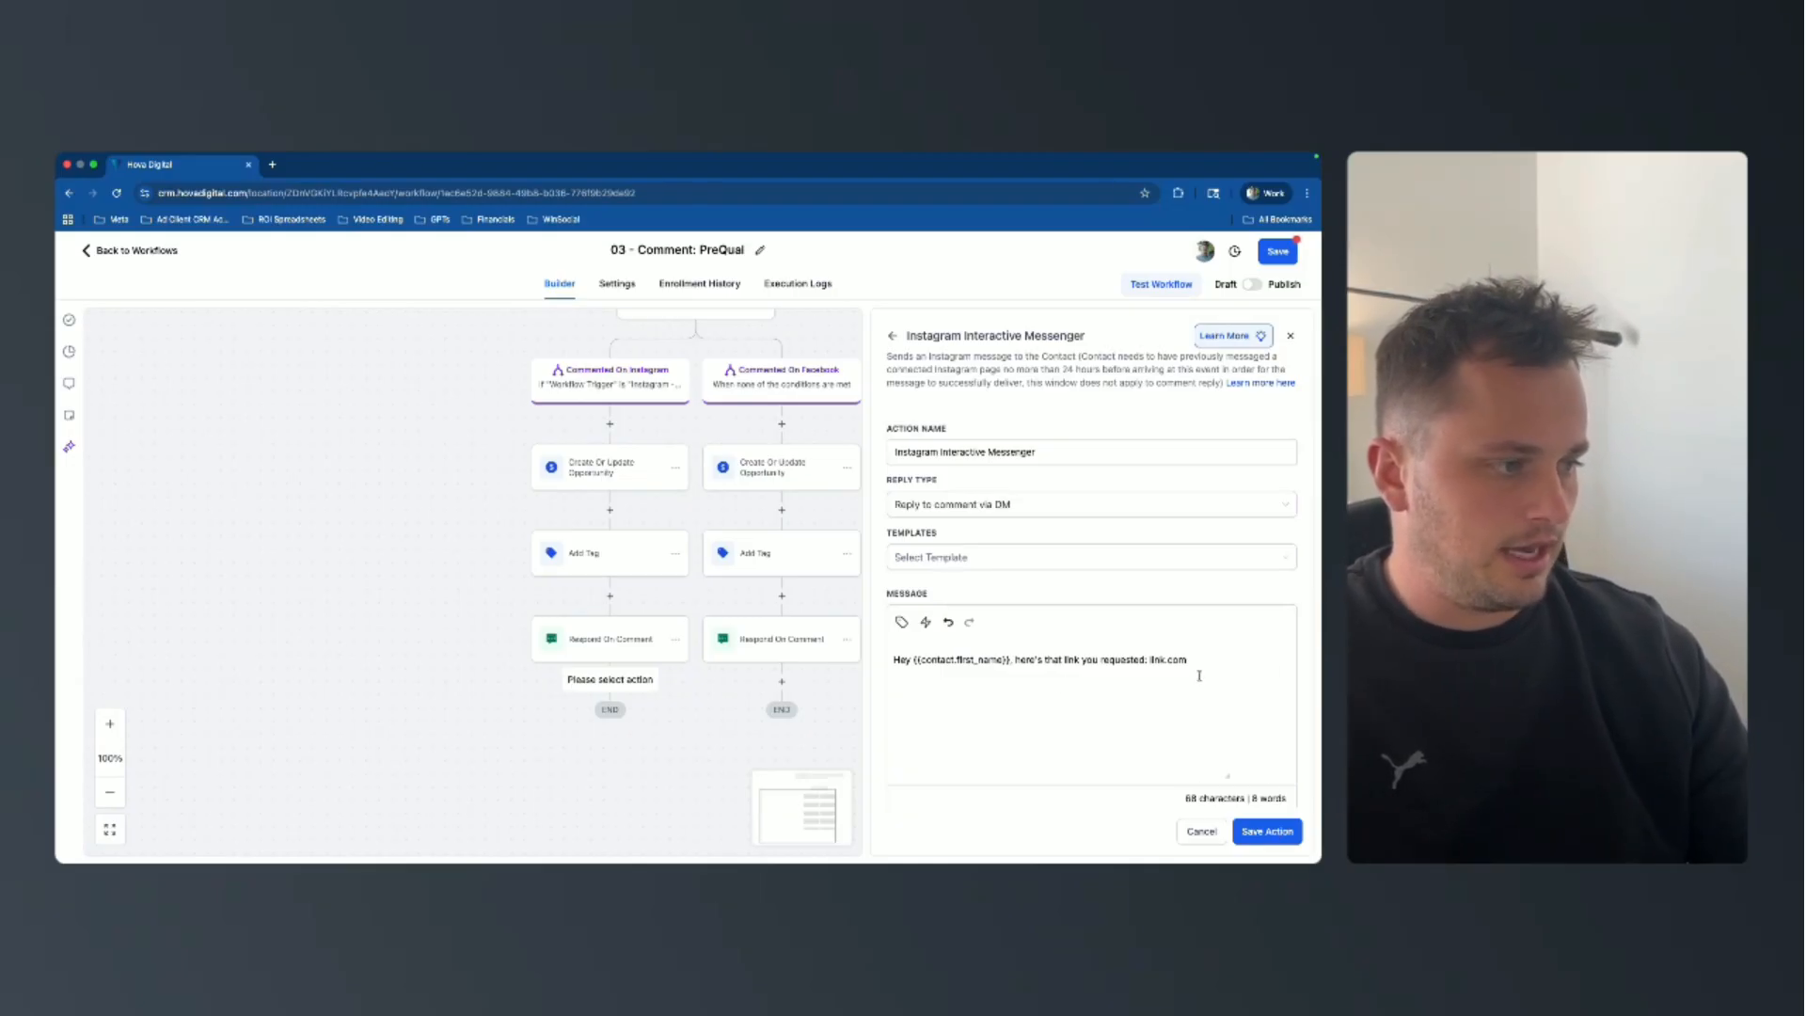
Check the reply type options, keep "Reply to comment via DM", and save the Instagram messenger action.
click(1026, 509)
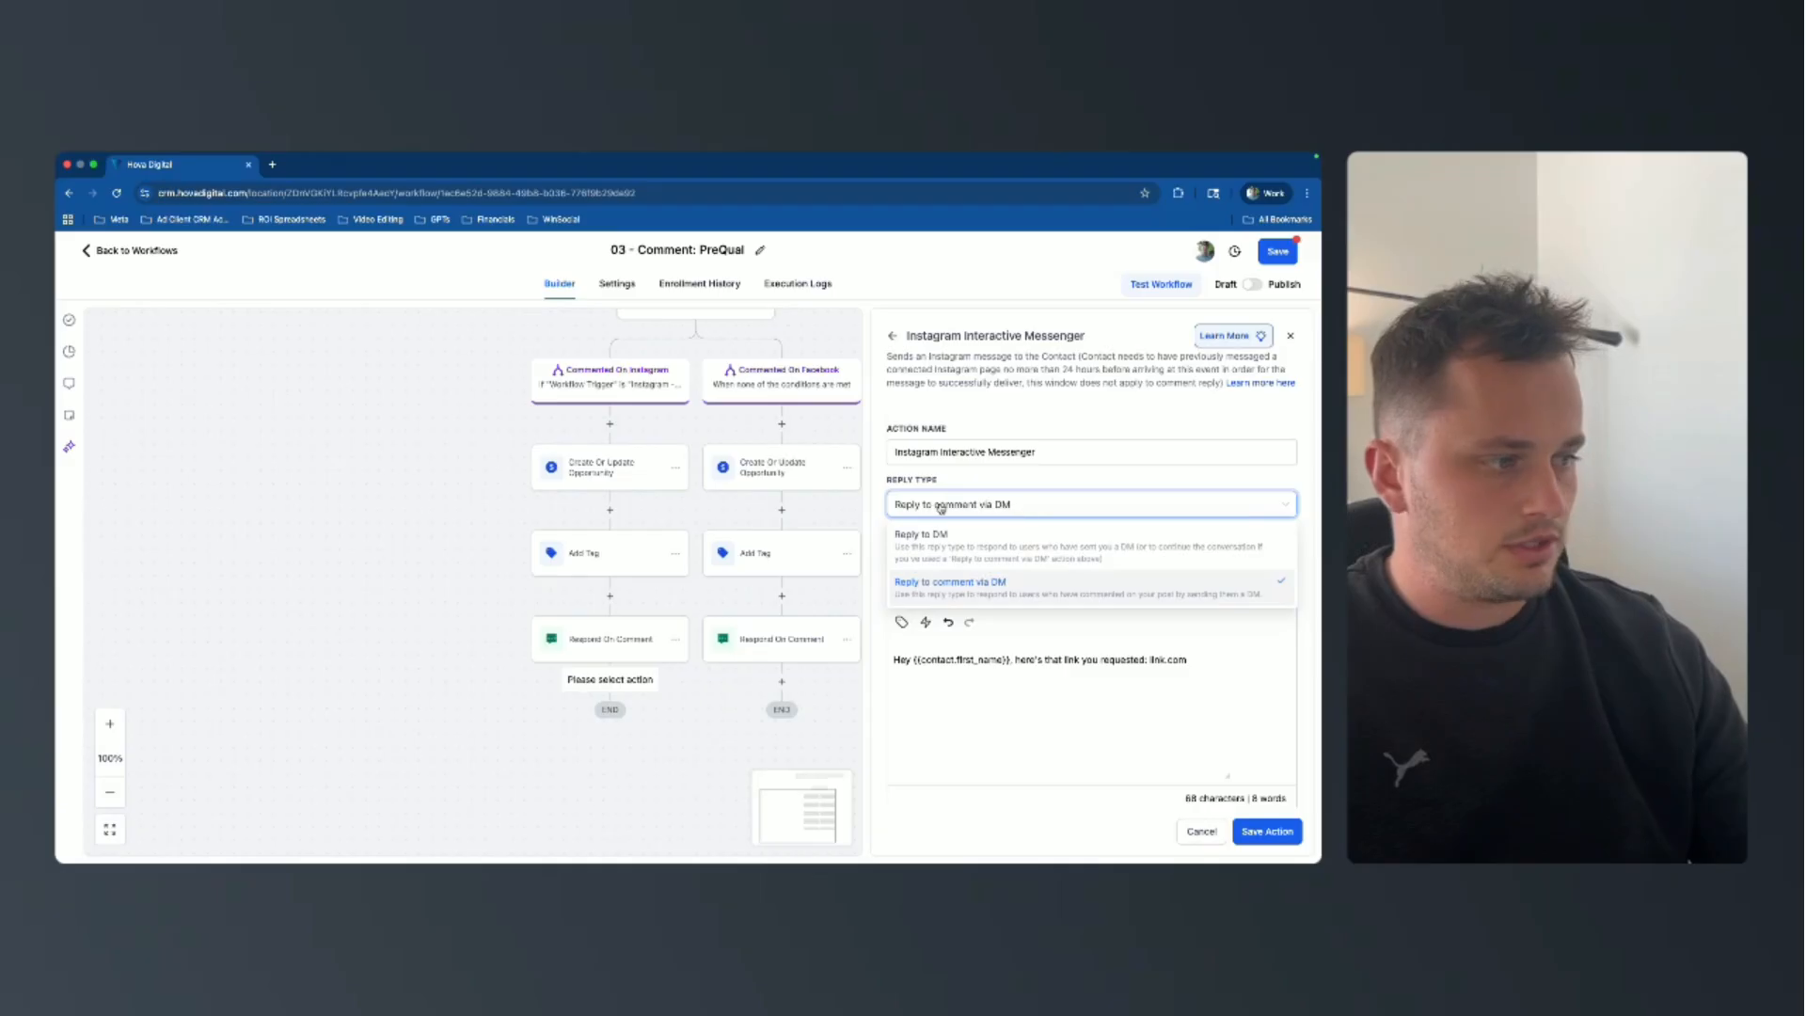
click(1046, 484)
click(981, 502)
click(994, 482)
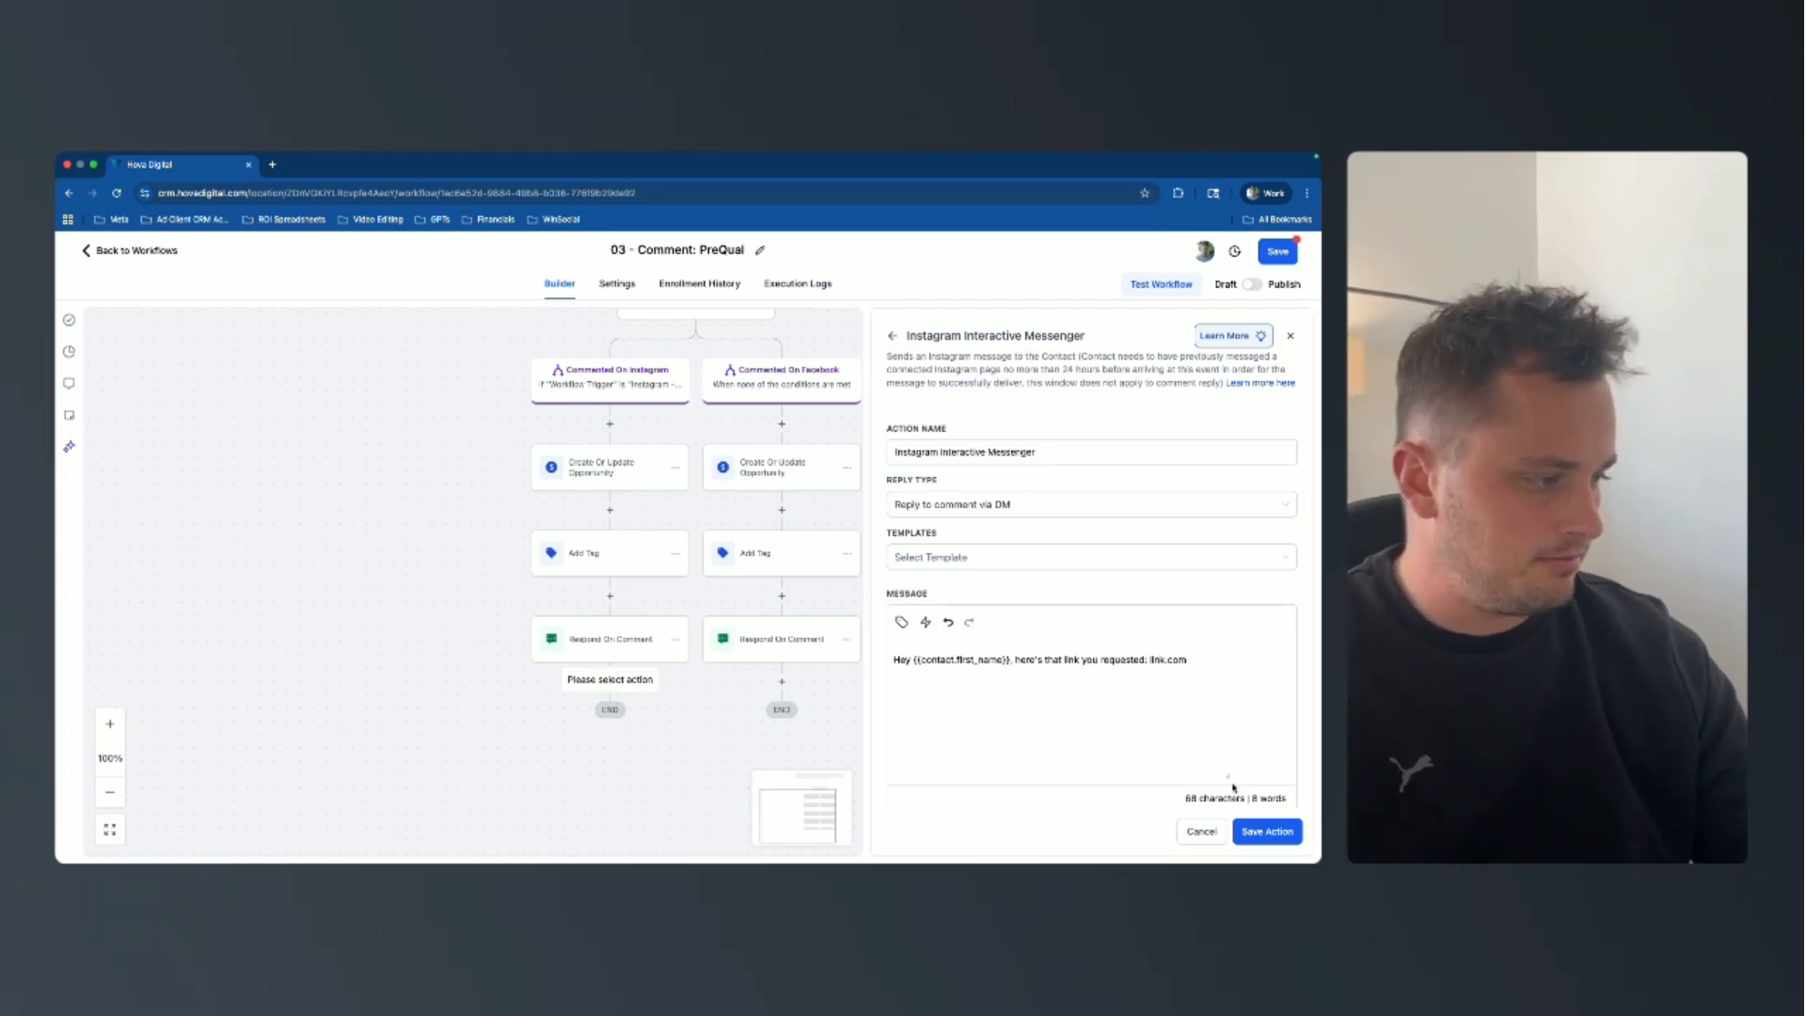
click(1266, 831)
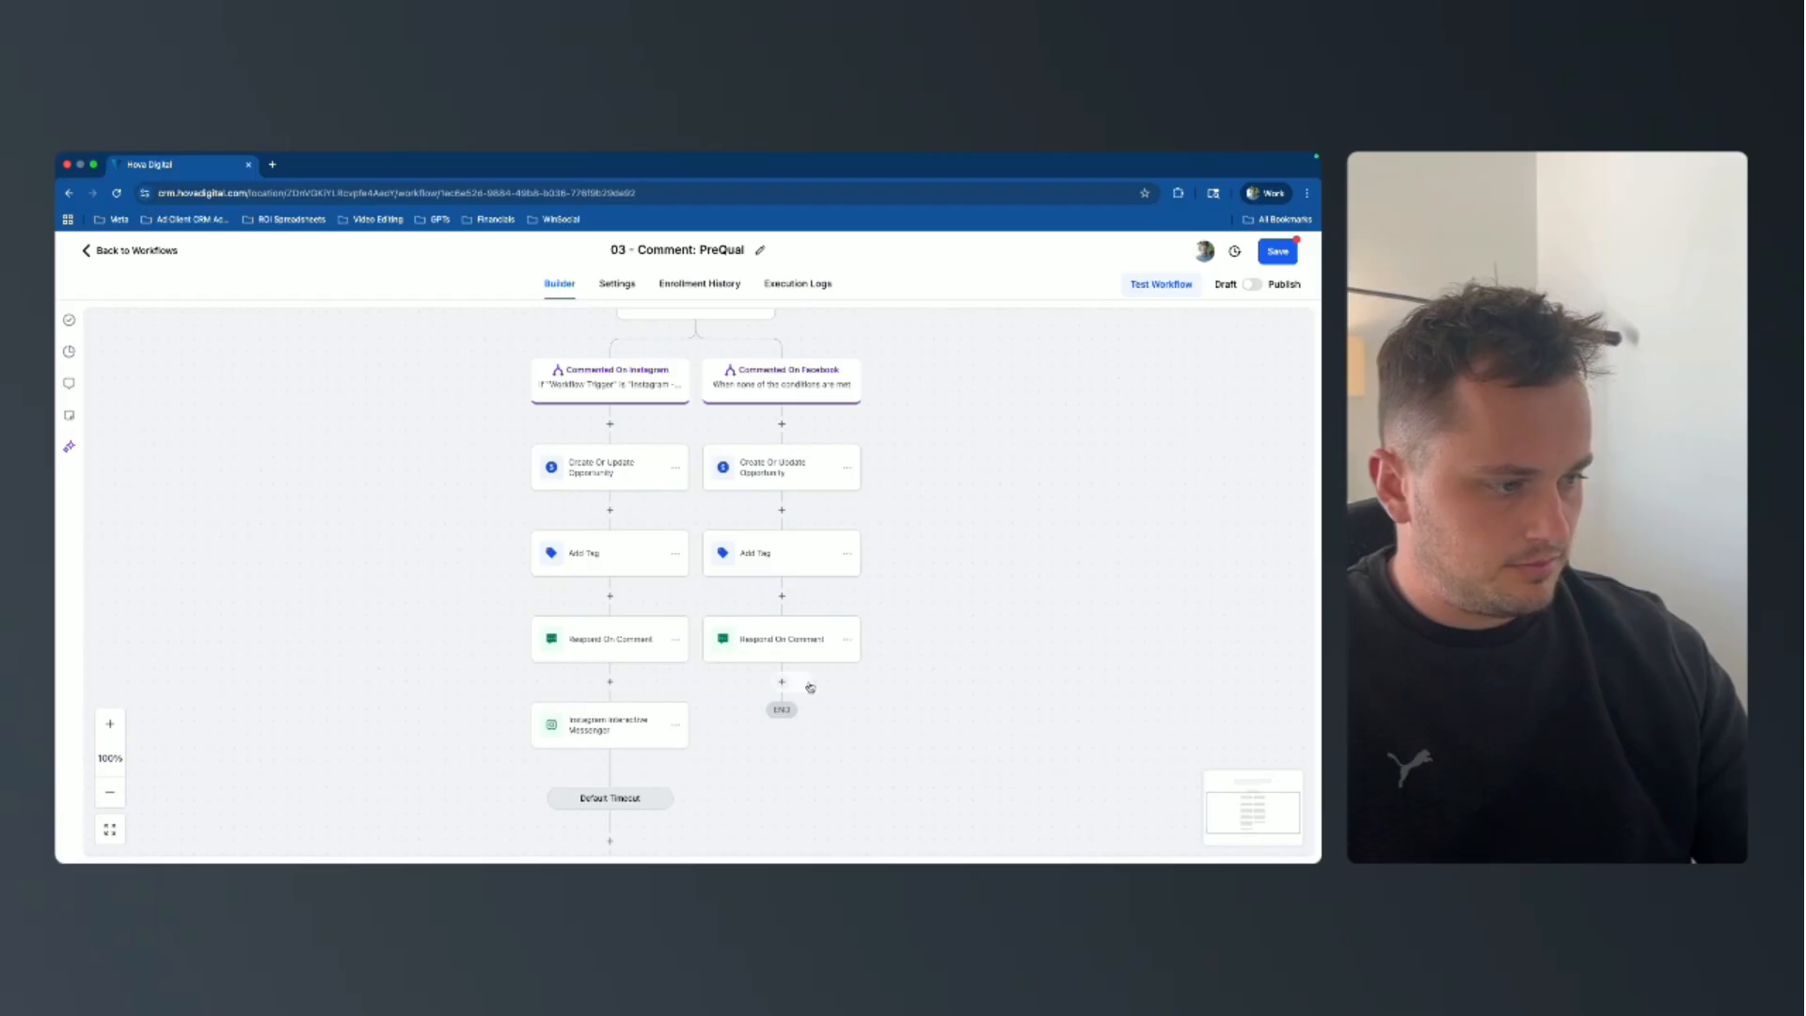
Add a Facebook Interactive Messenger action after Respond On Comment in the Facebook branch with "Hey {{contact.first_name}}, here's that link you requested: LINK.COM", and save it.
click(781, 682)
text(messe)
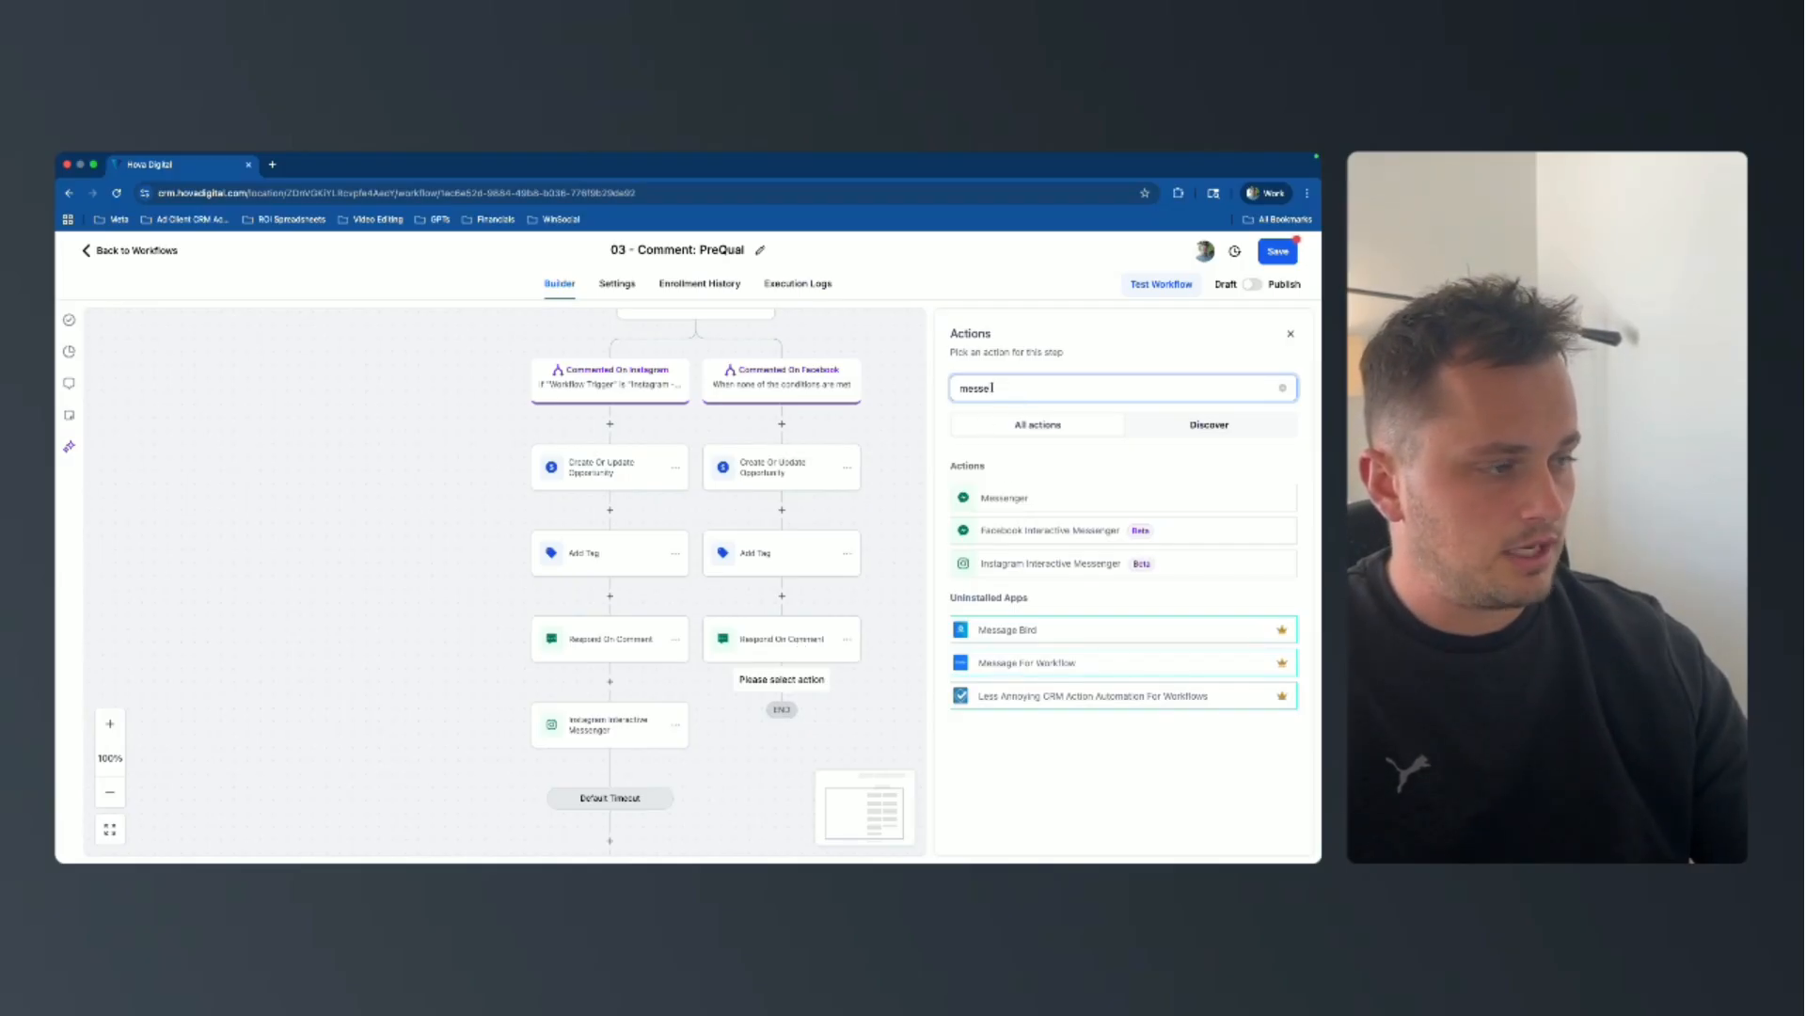
click(1029, 532)
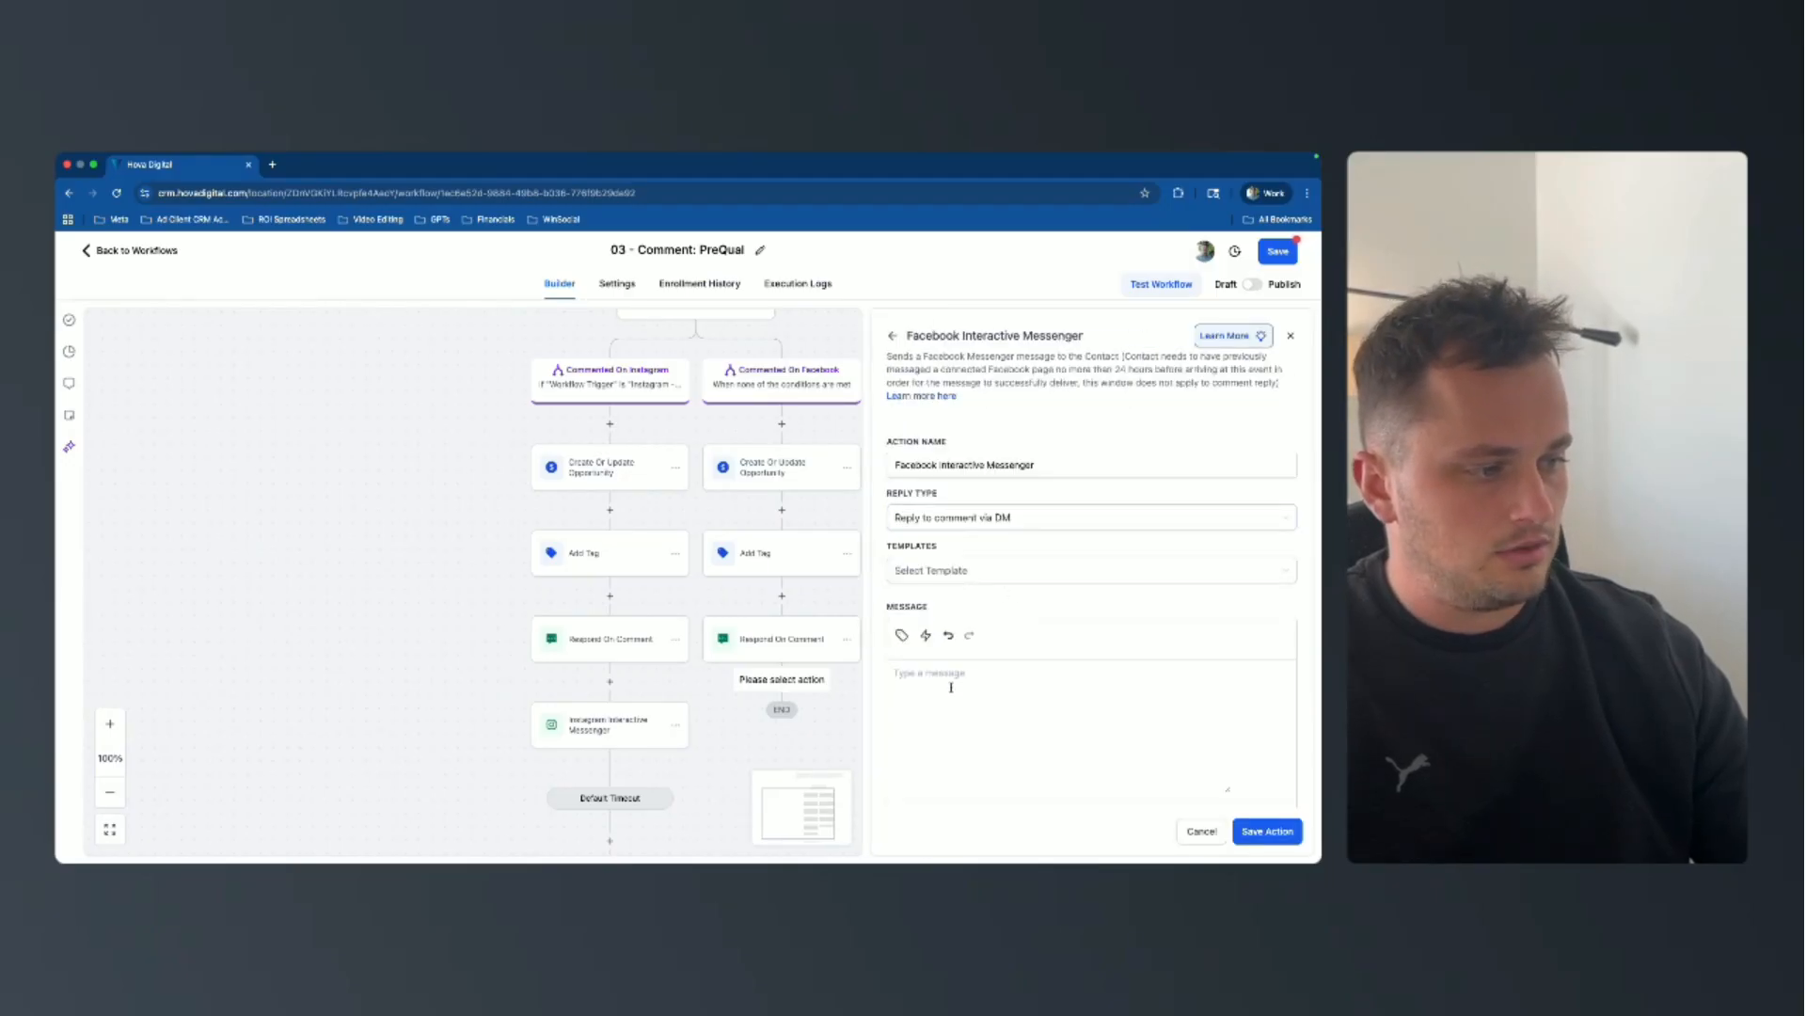
key(super+Tab)
click(1182, 701)
text(Hey {{contact.first_name}}, here's that link you requested: LINK.COM)
click(1267, 831)
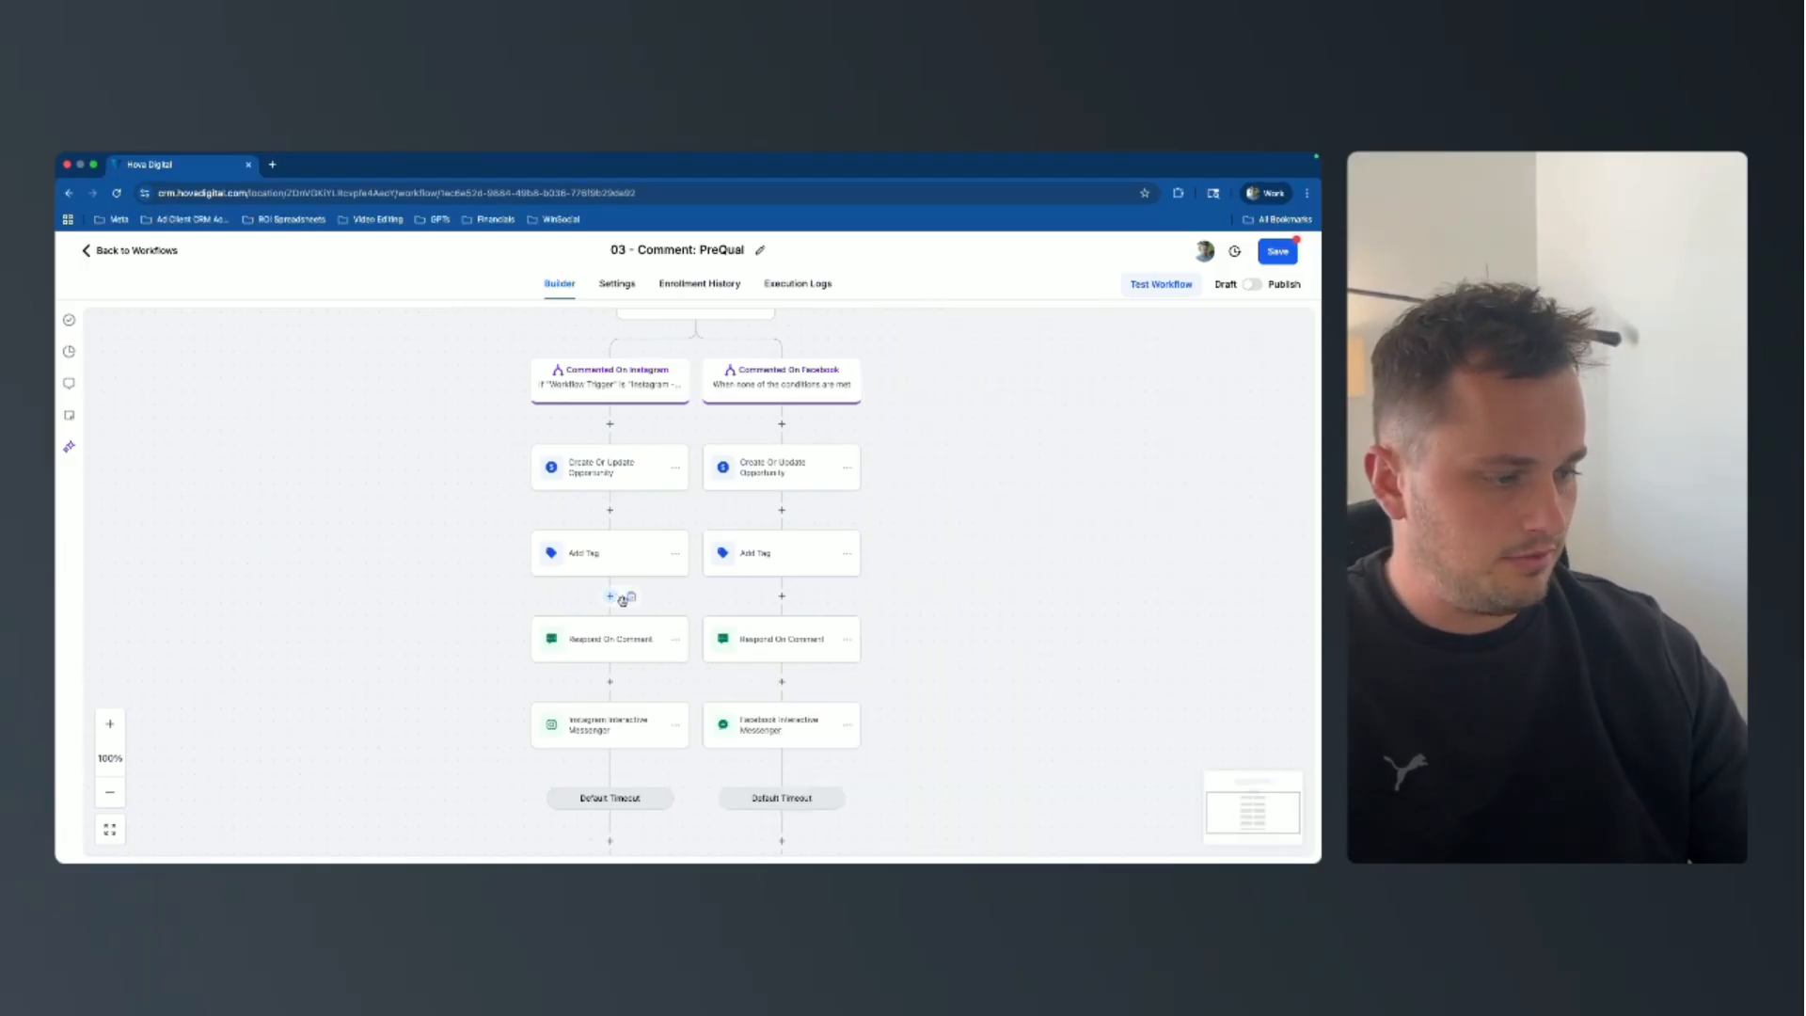
Copy the Instagram branch's Create Or Update Opportunity action and paste it below that branch's Default Timeout.
scroll(625, 597, down, 3)
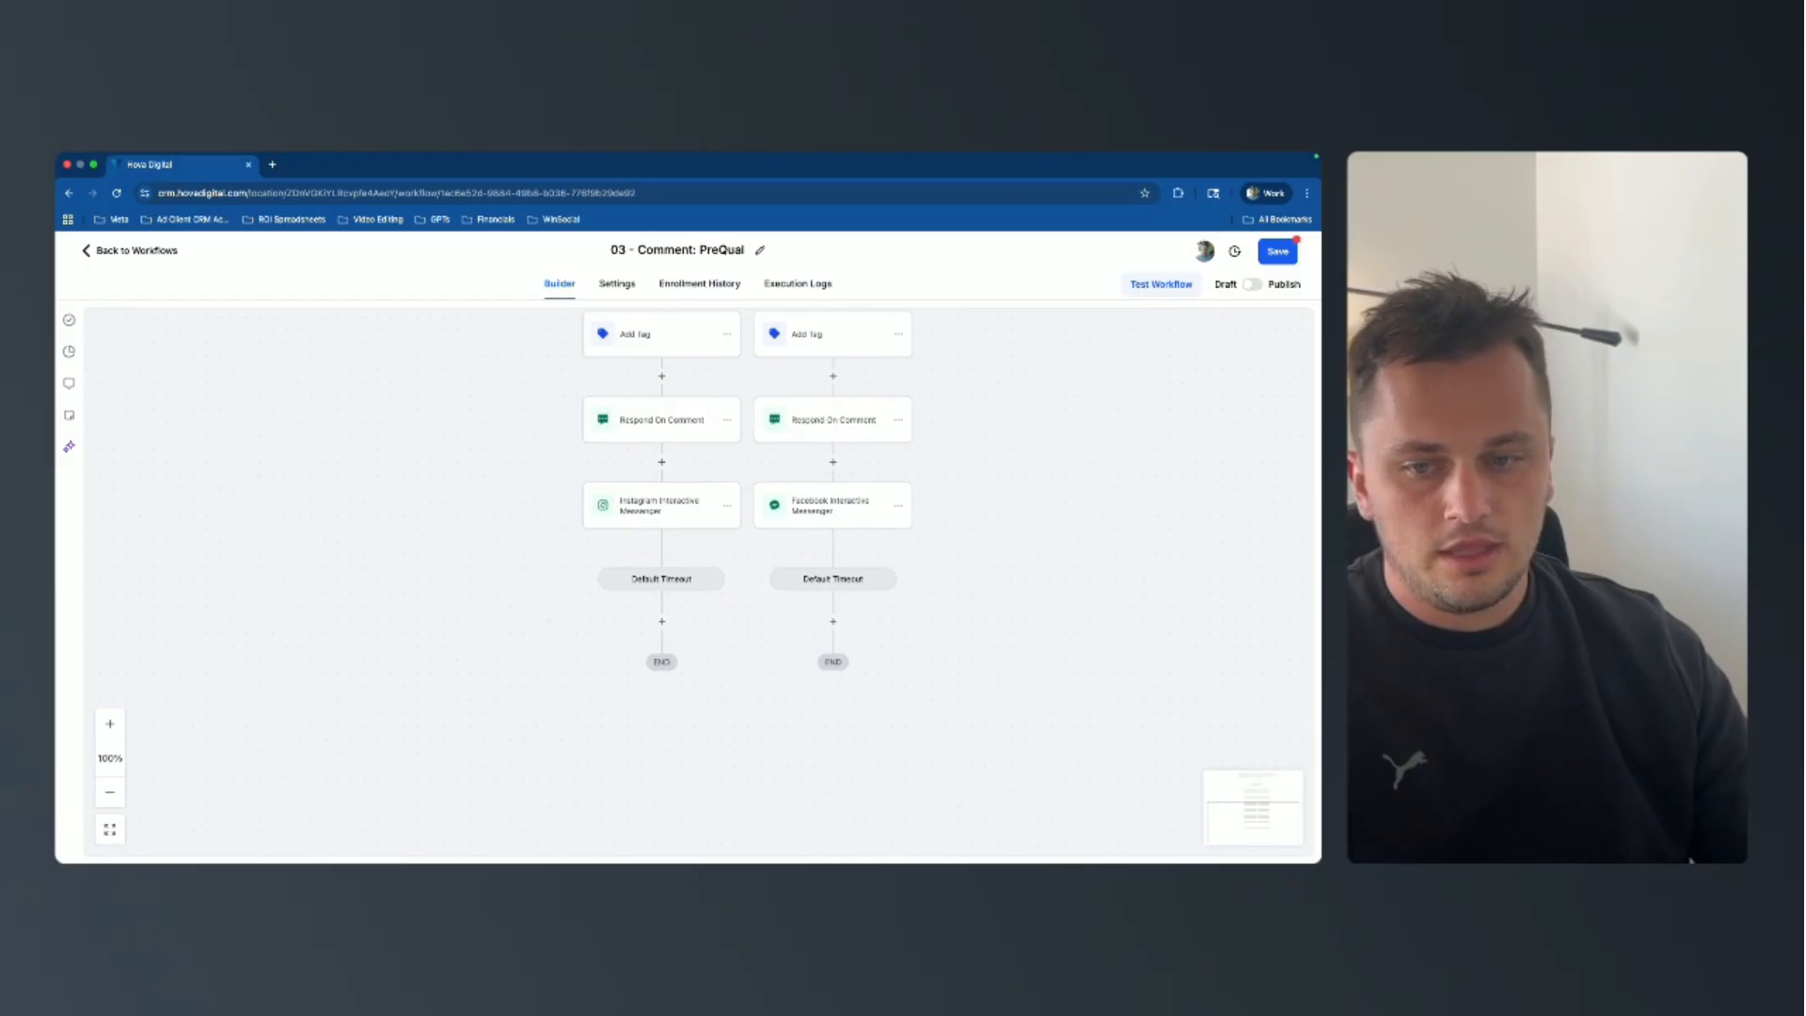
key(super+Tab)
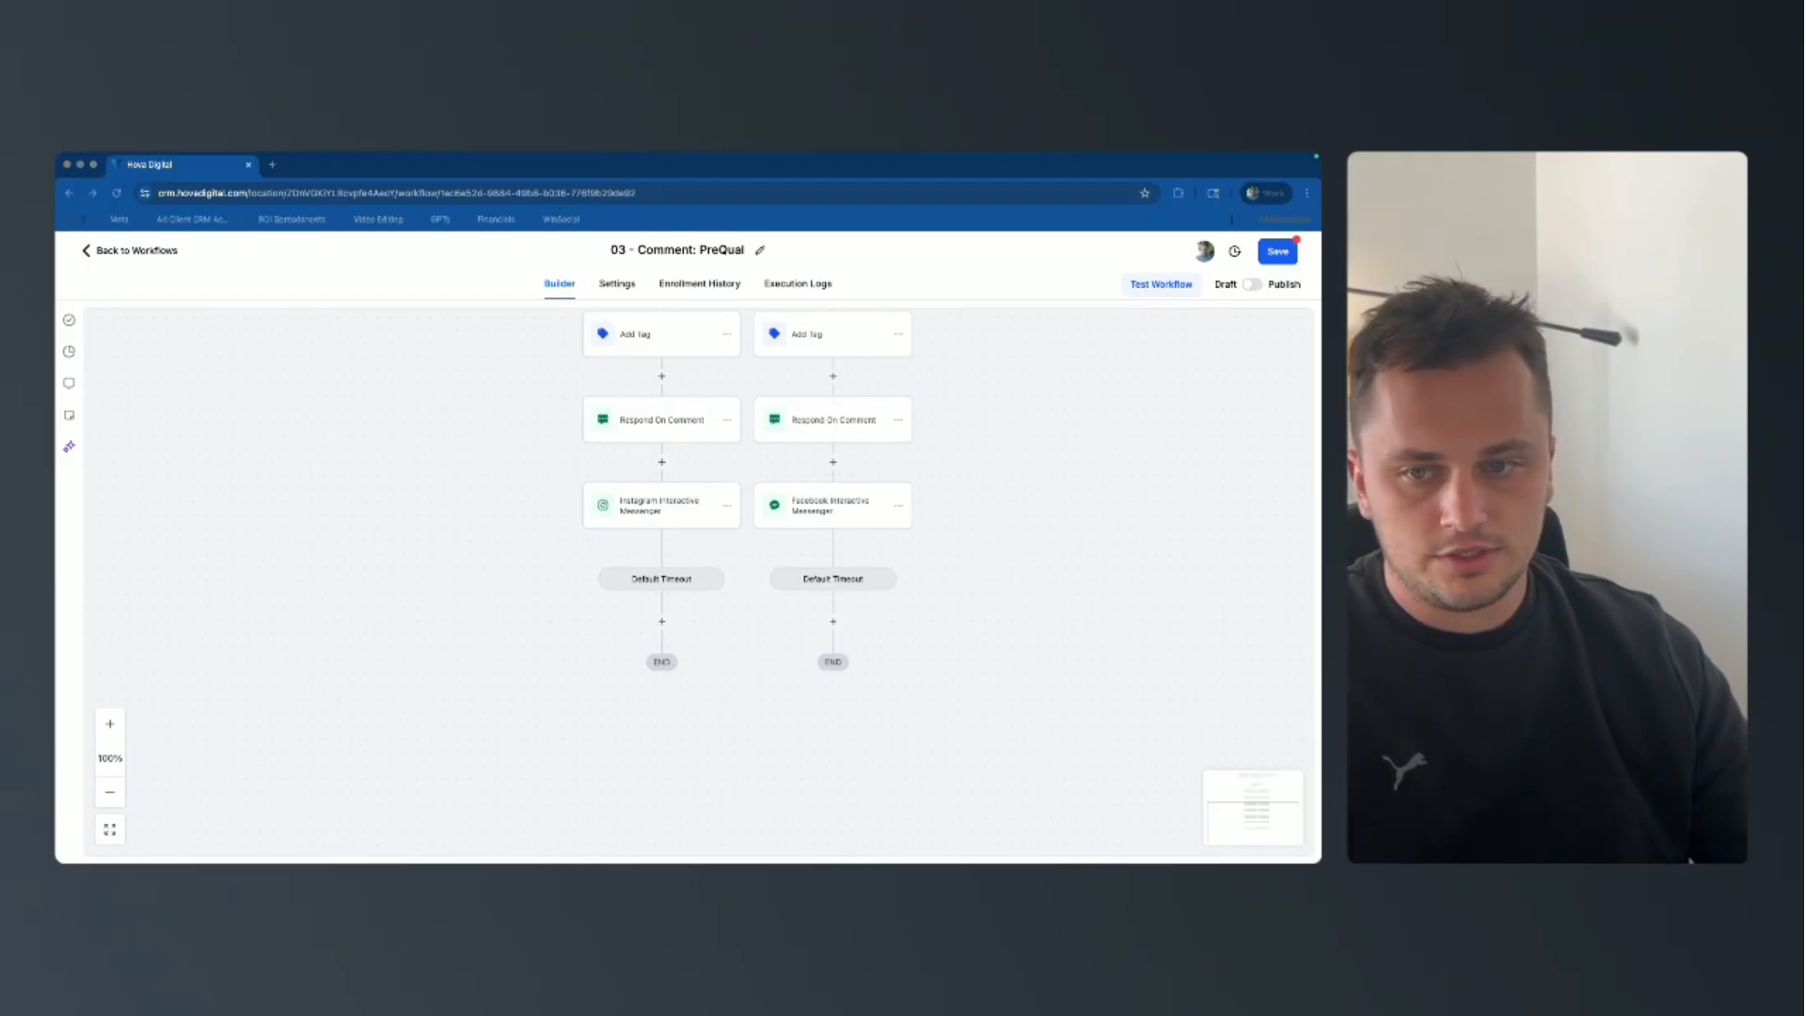
click(579, 583)
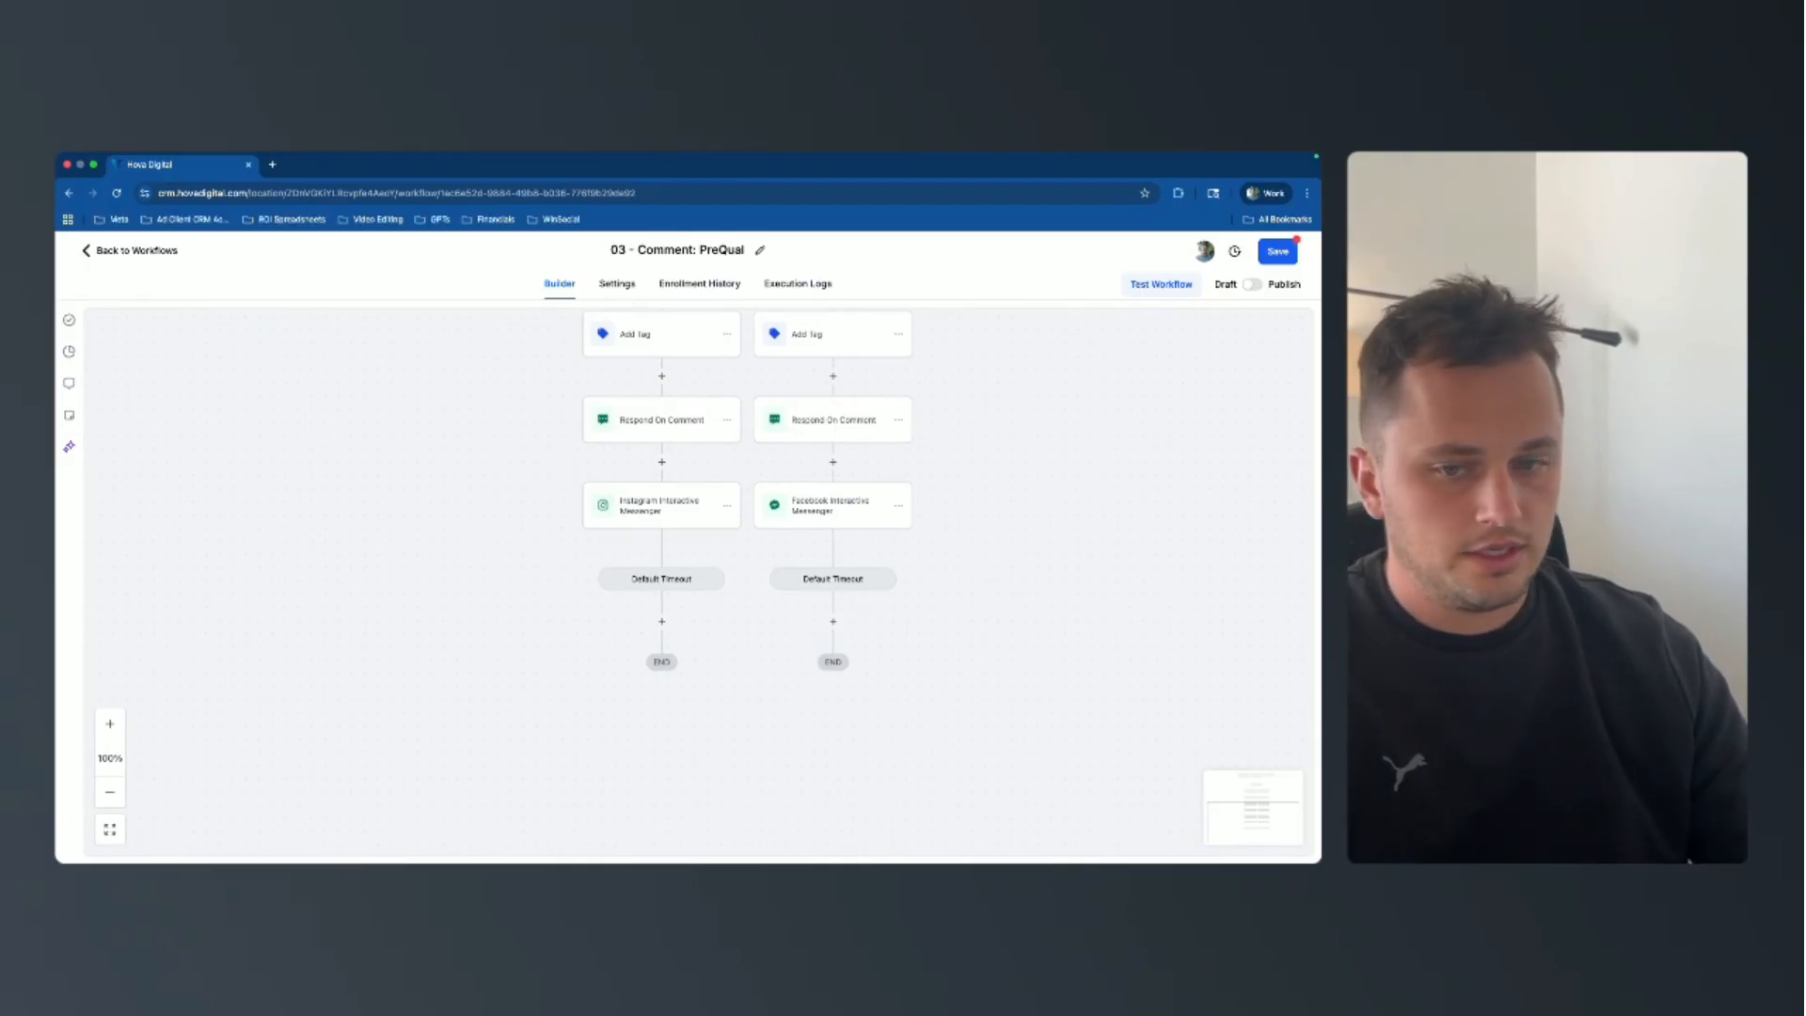
scroll(658, 625, up, 5)
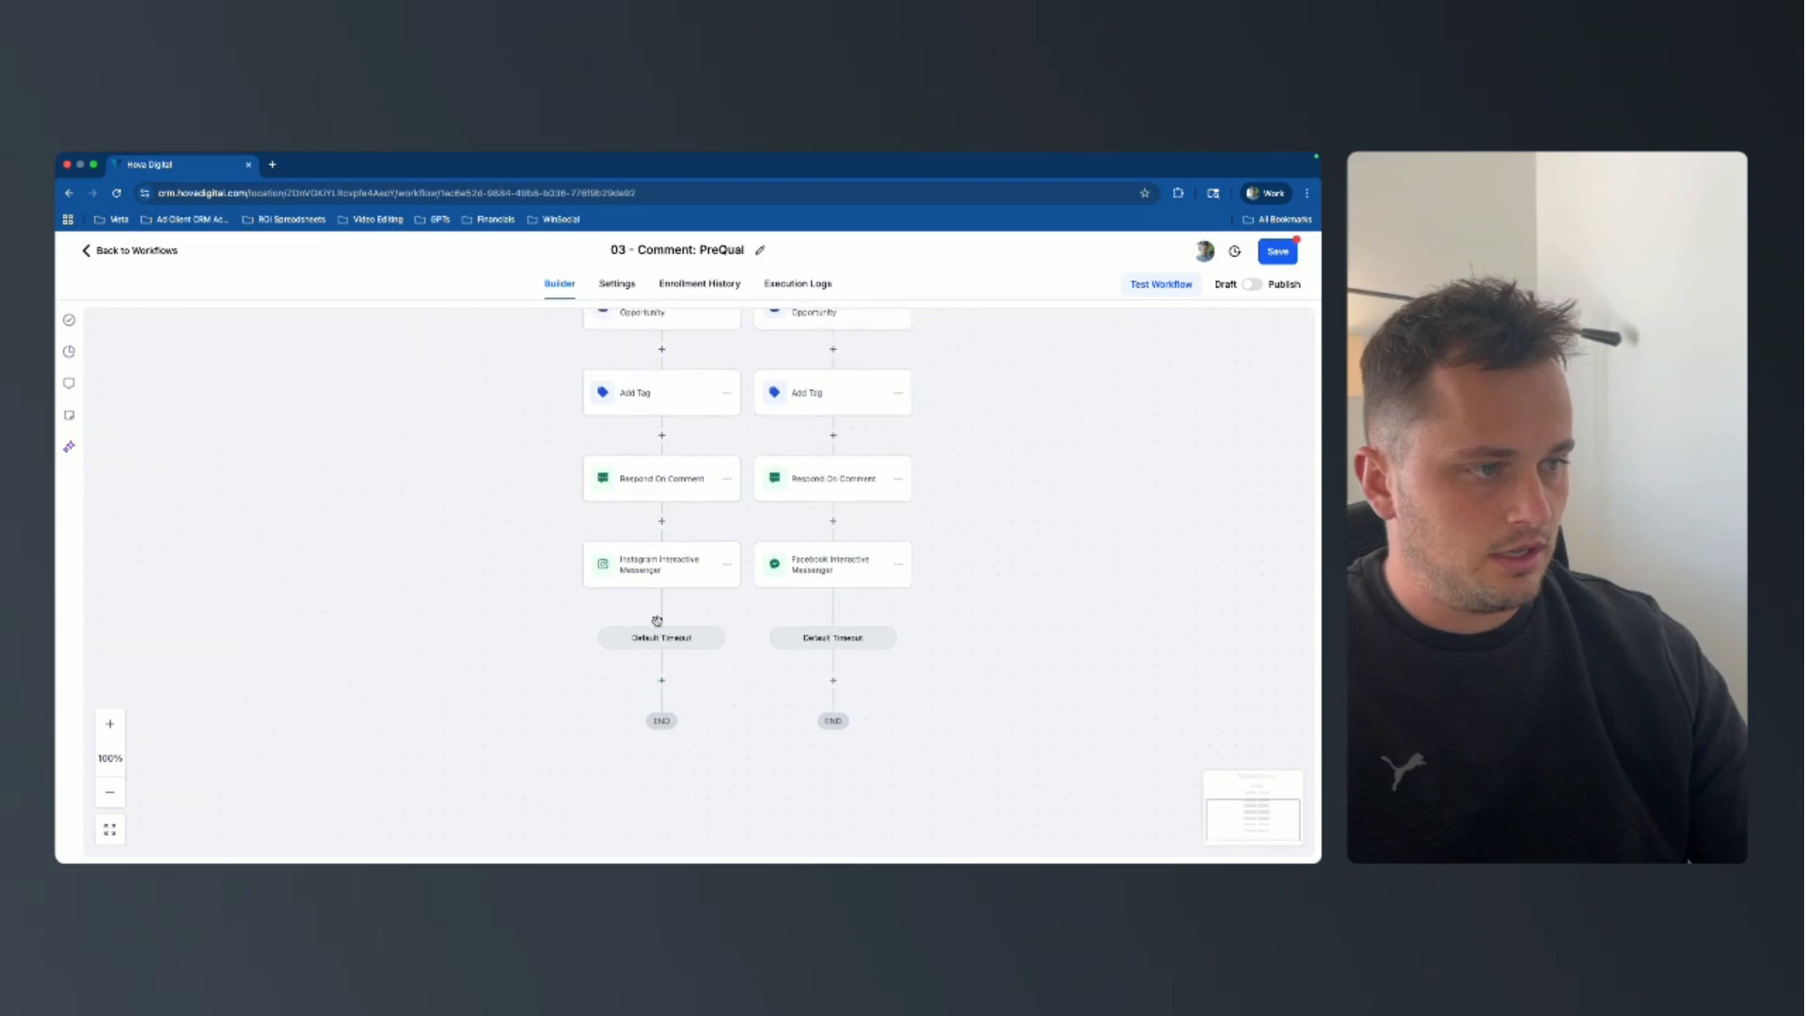
click(730, 480)
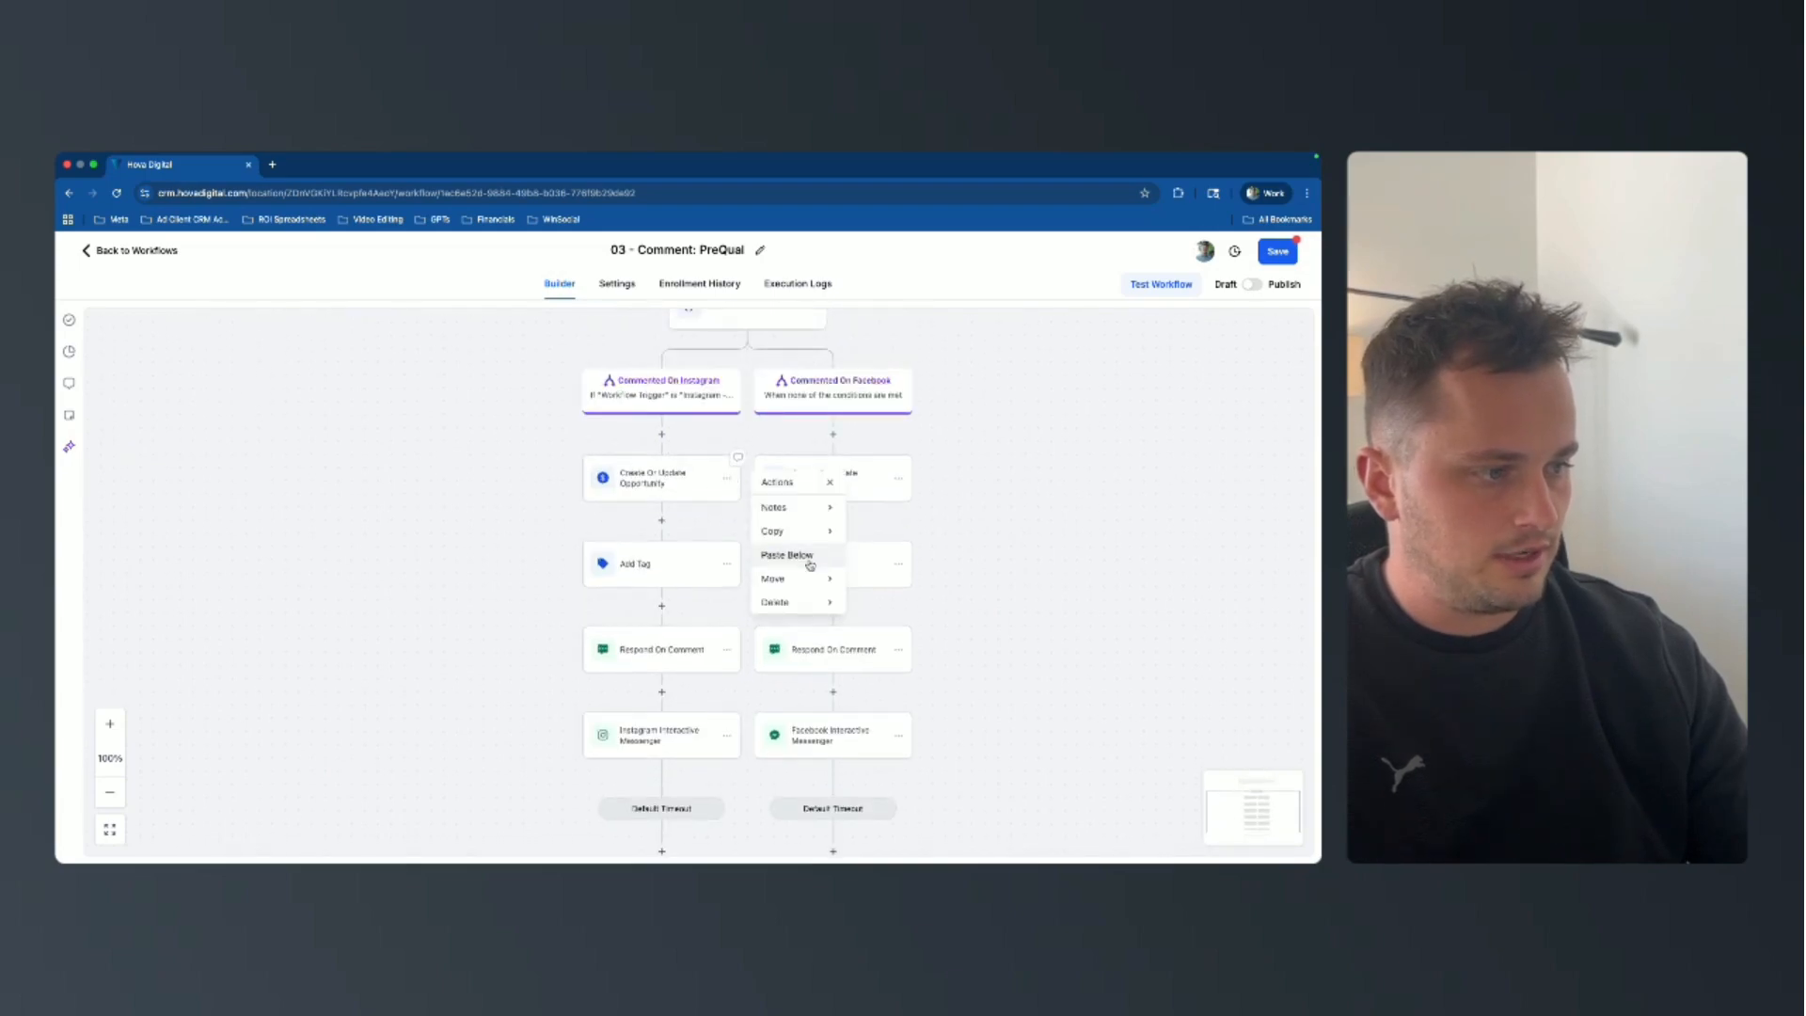
mouse_move(828, 505)
click(893, 510)
scroll(681, 611, down, 4)
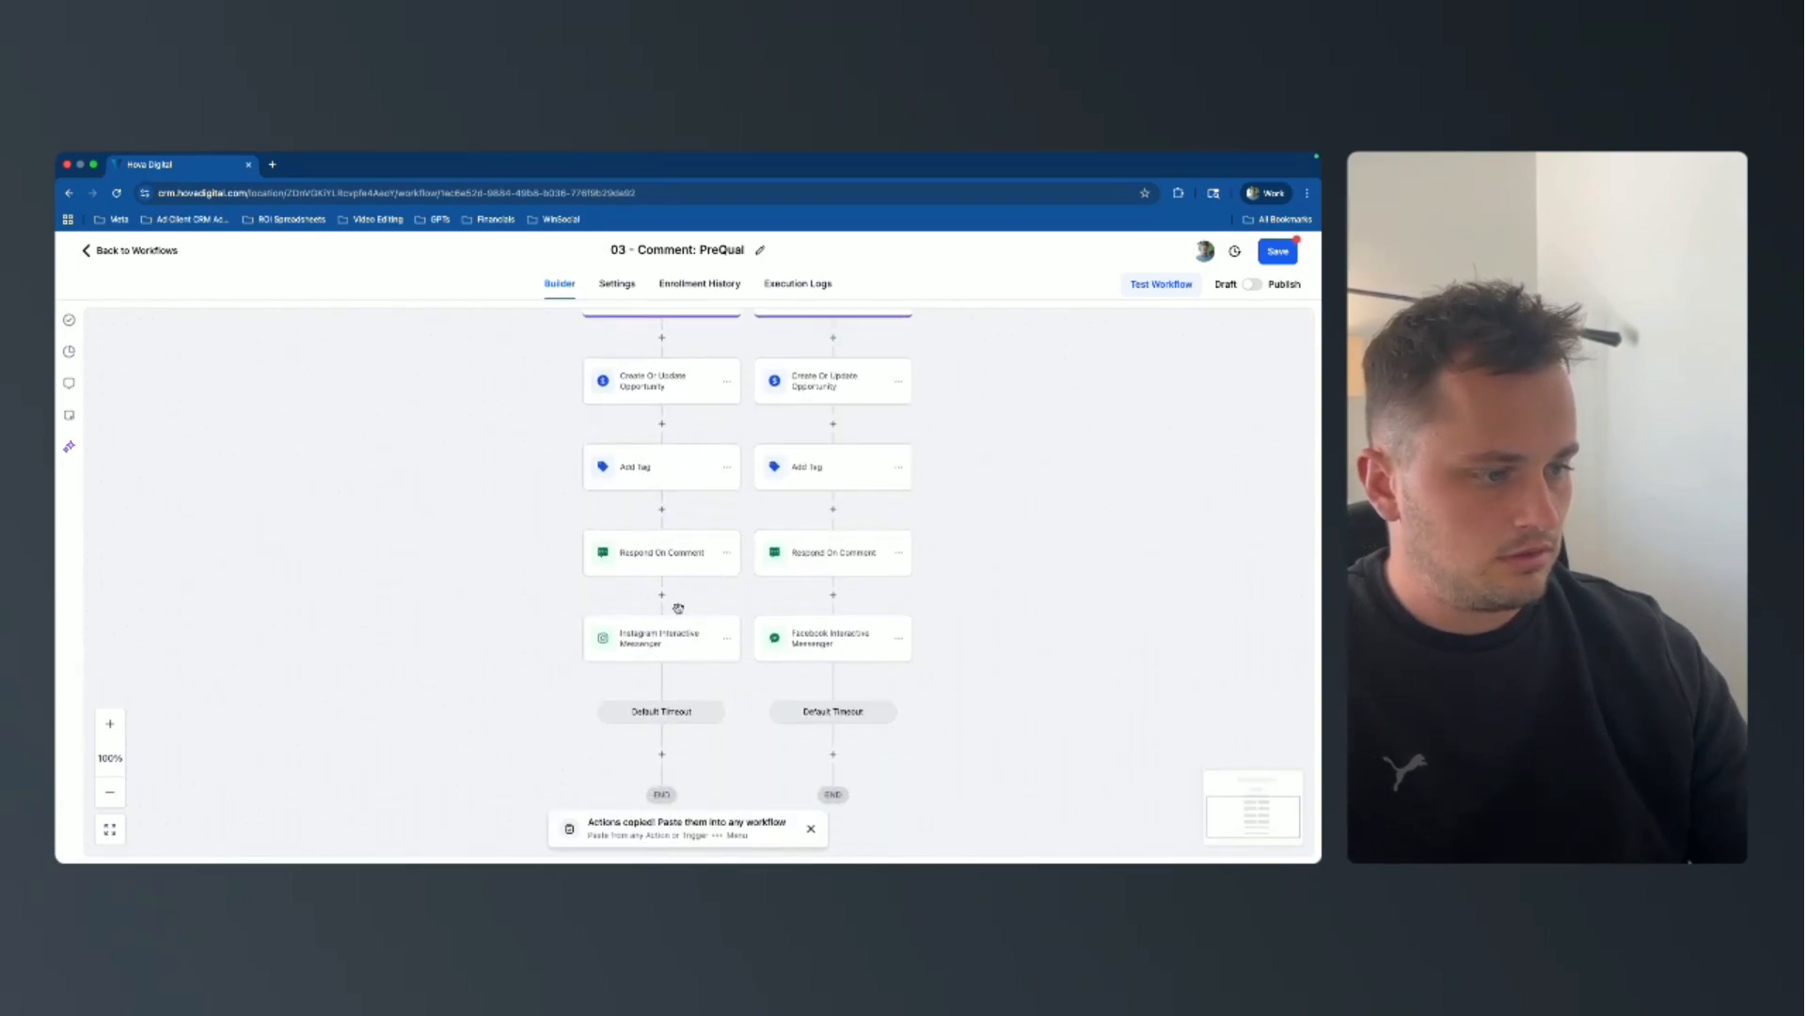
click(682, 689)
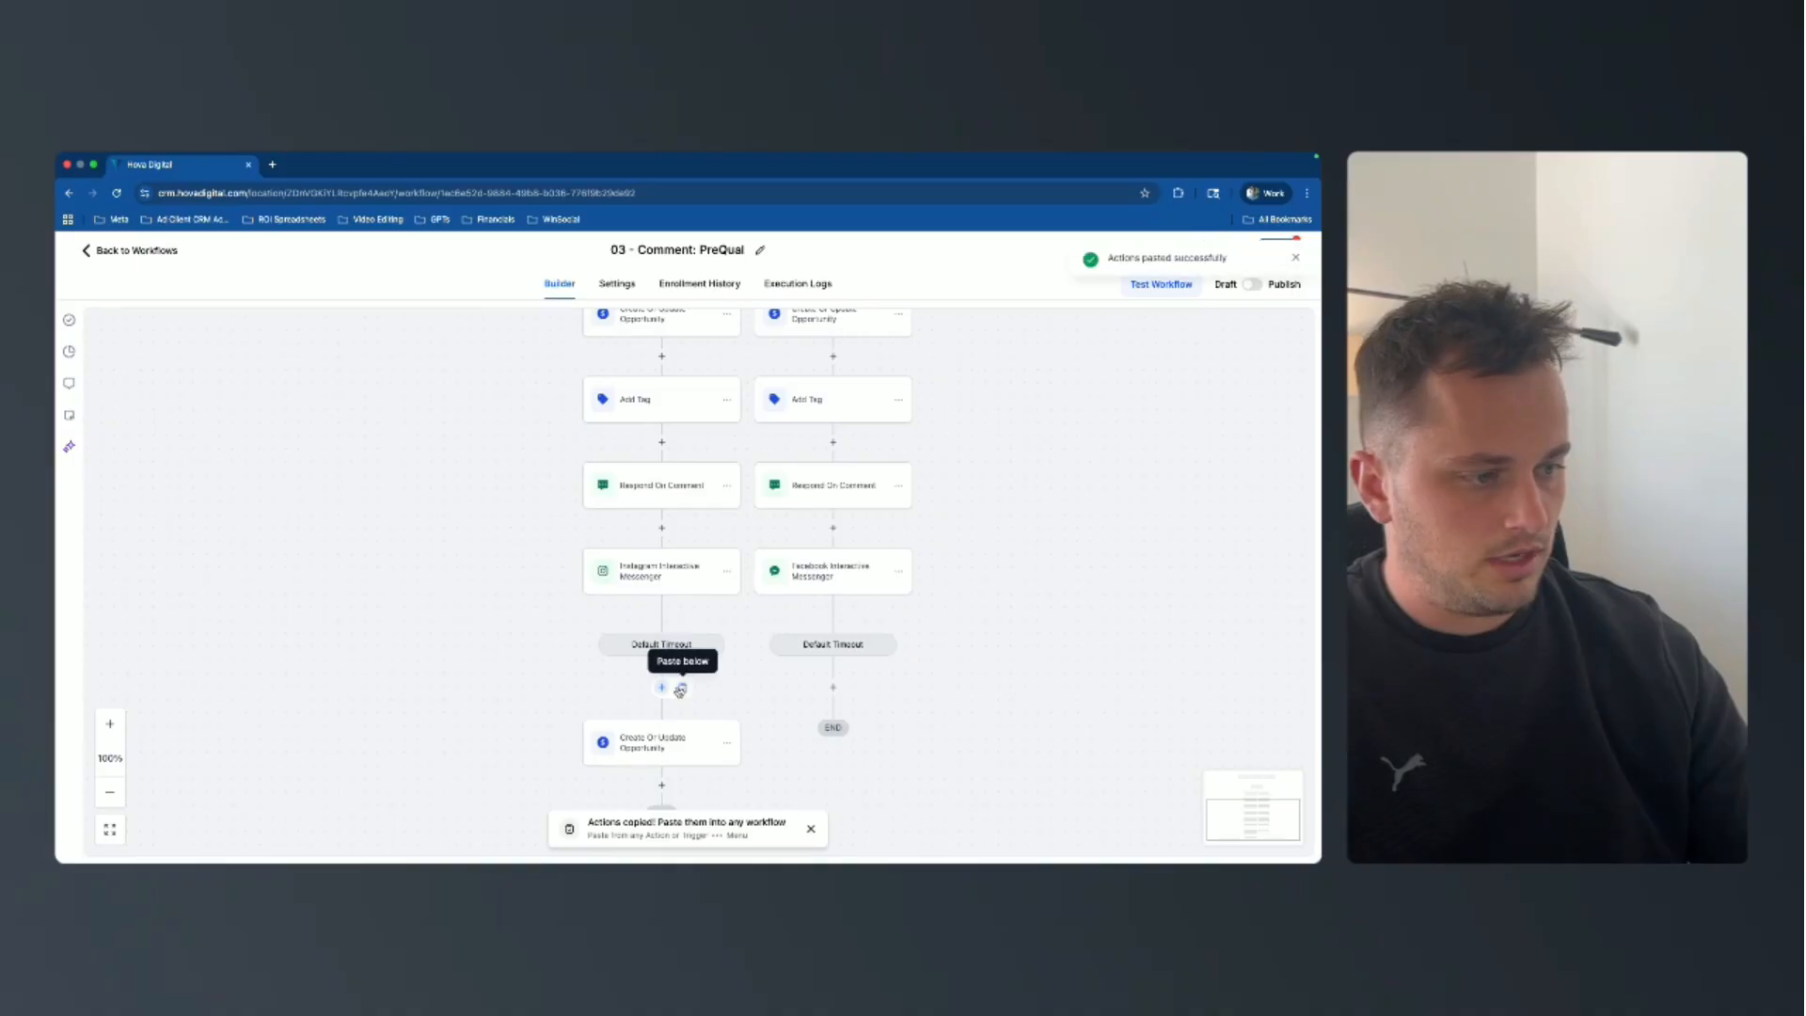
Set the pipeline stage of the Instagram branch's pasted Create Or Update Opportunity action to Contacted and save the action.
click(656, 745)
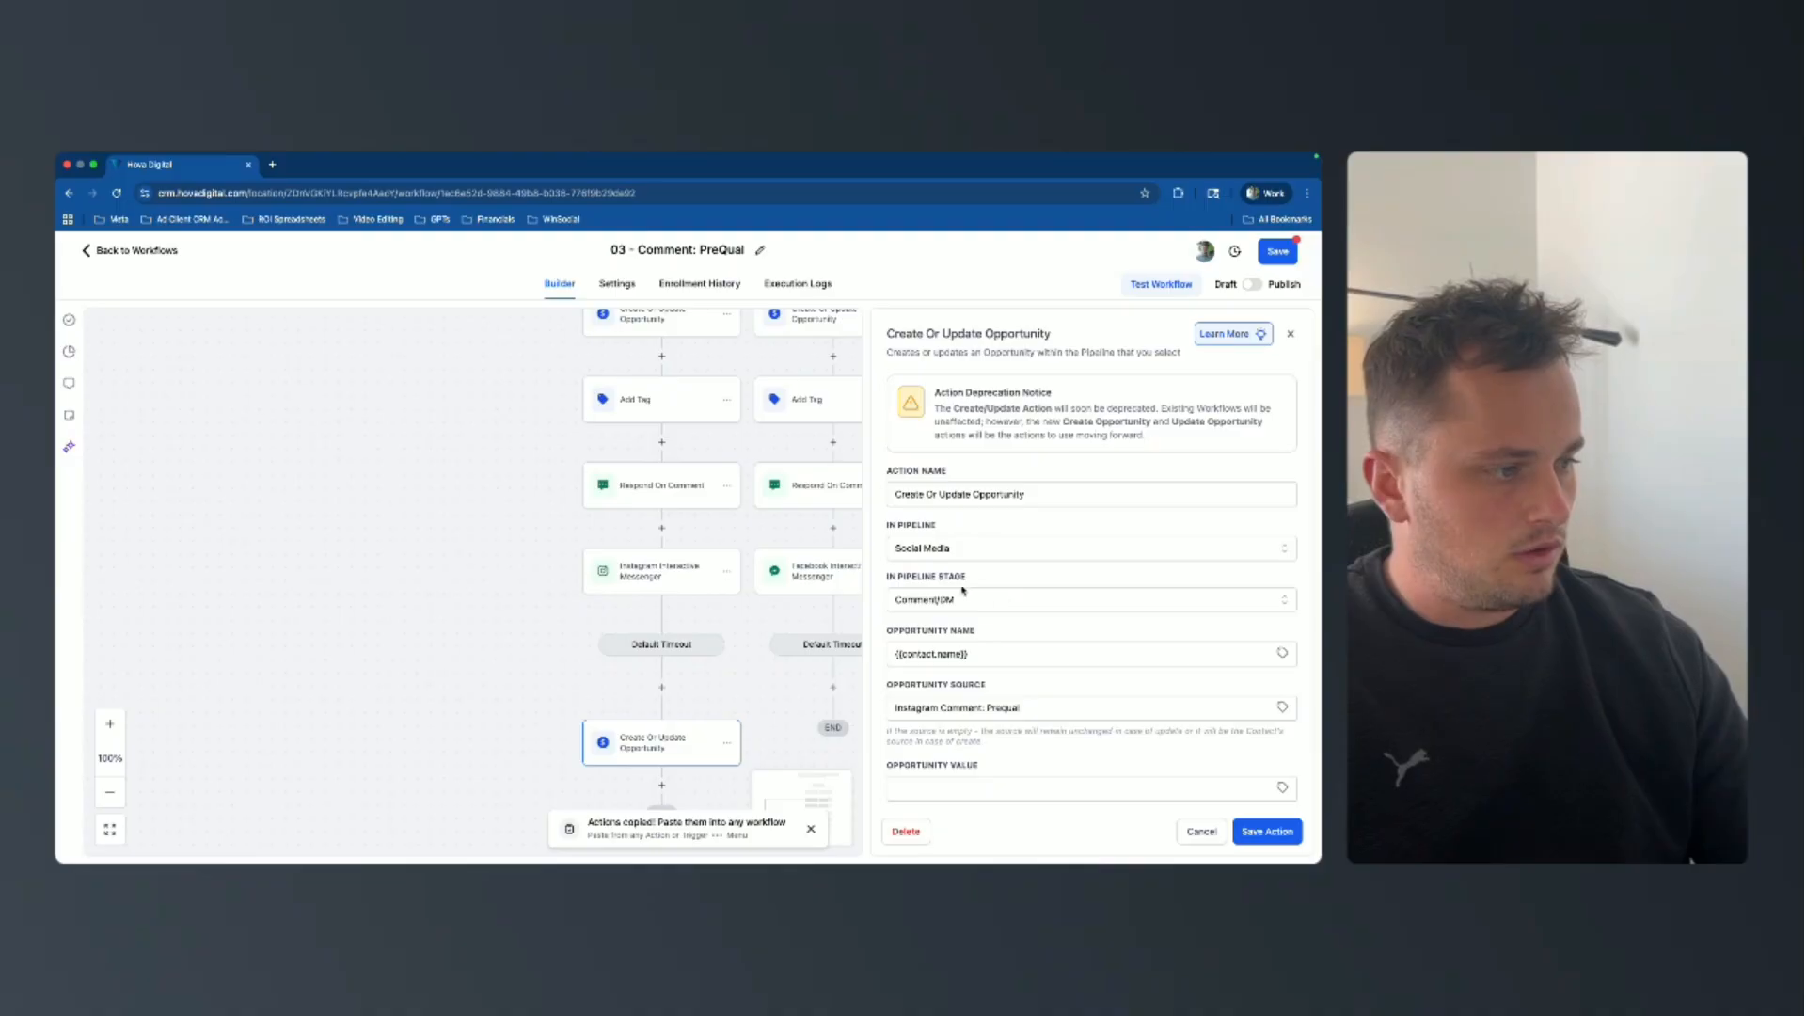
scroll(957, 585, down, 1)
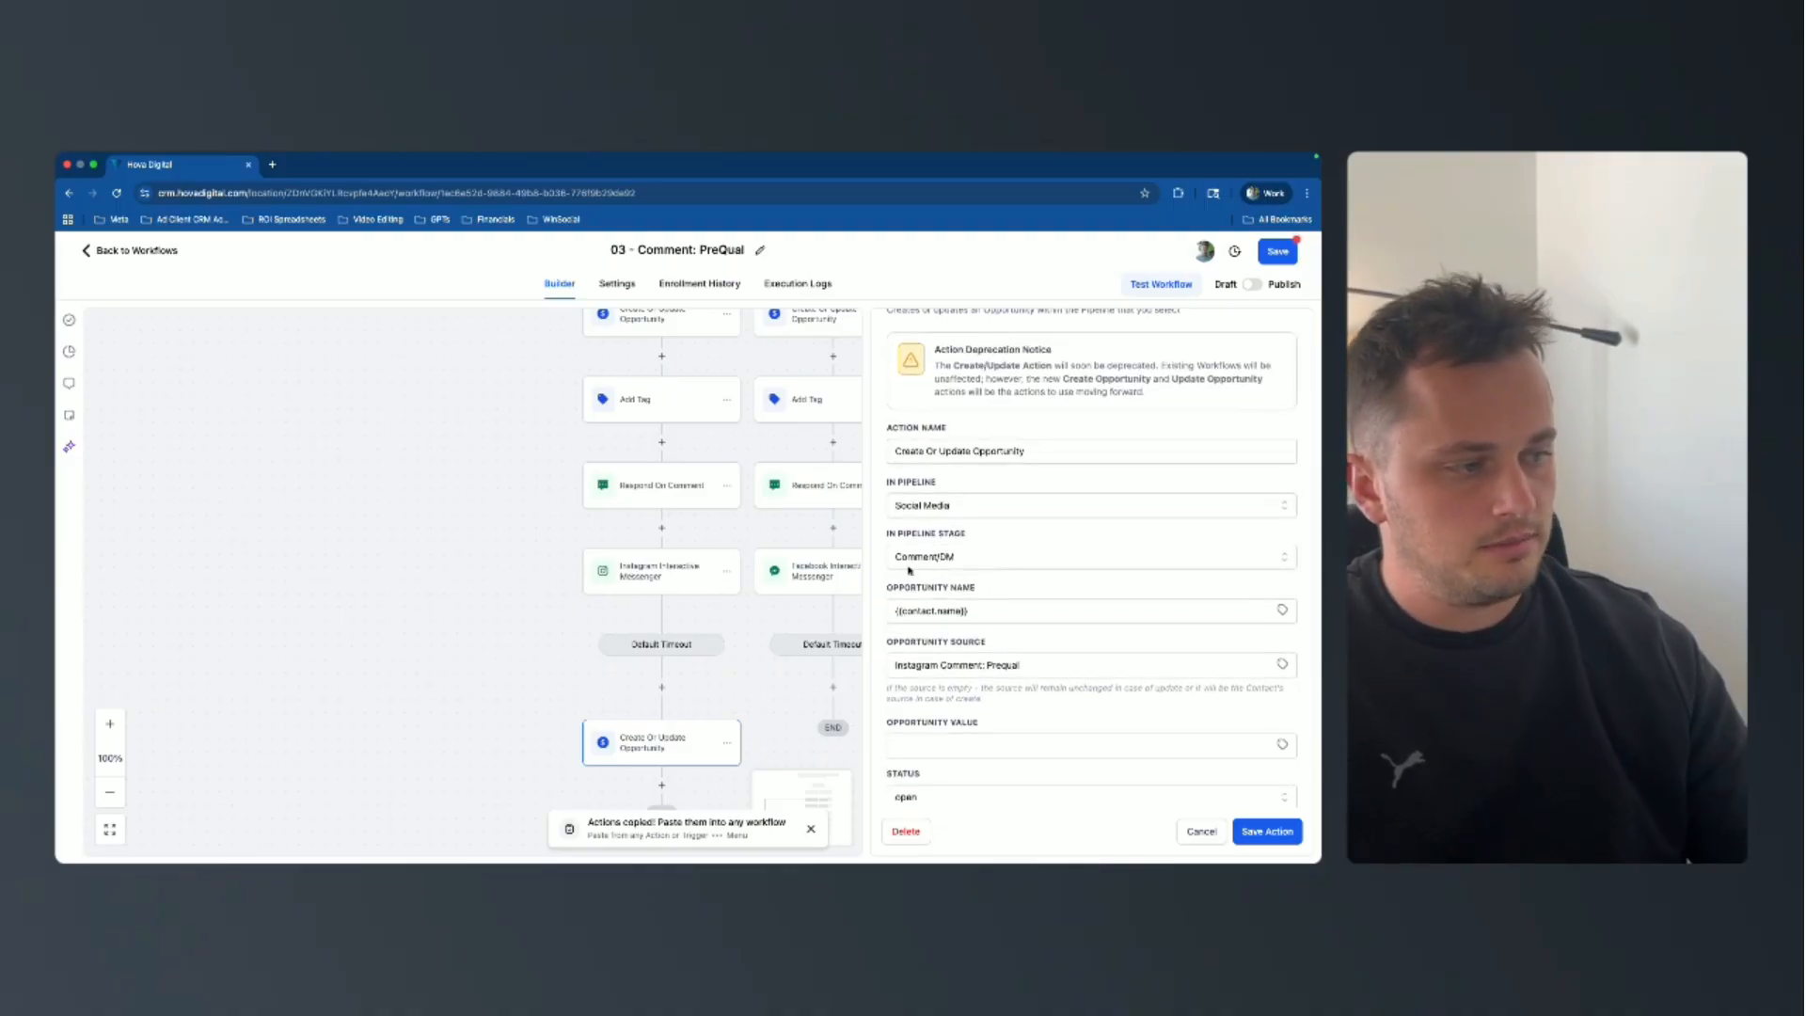
click(955, 559)
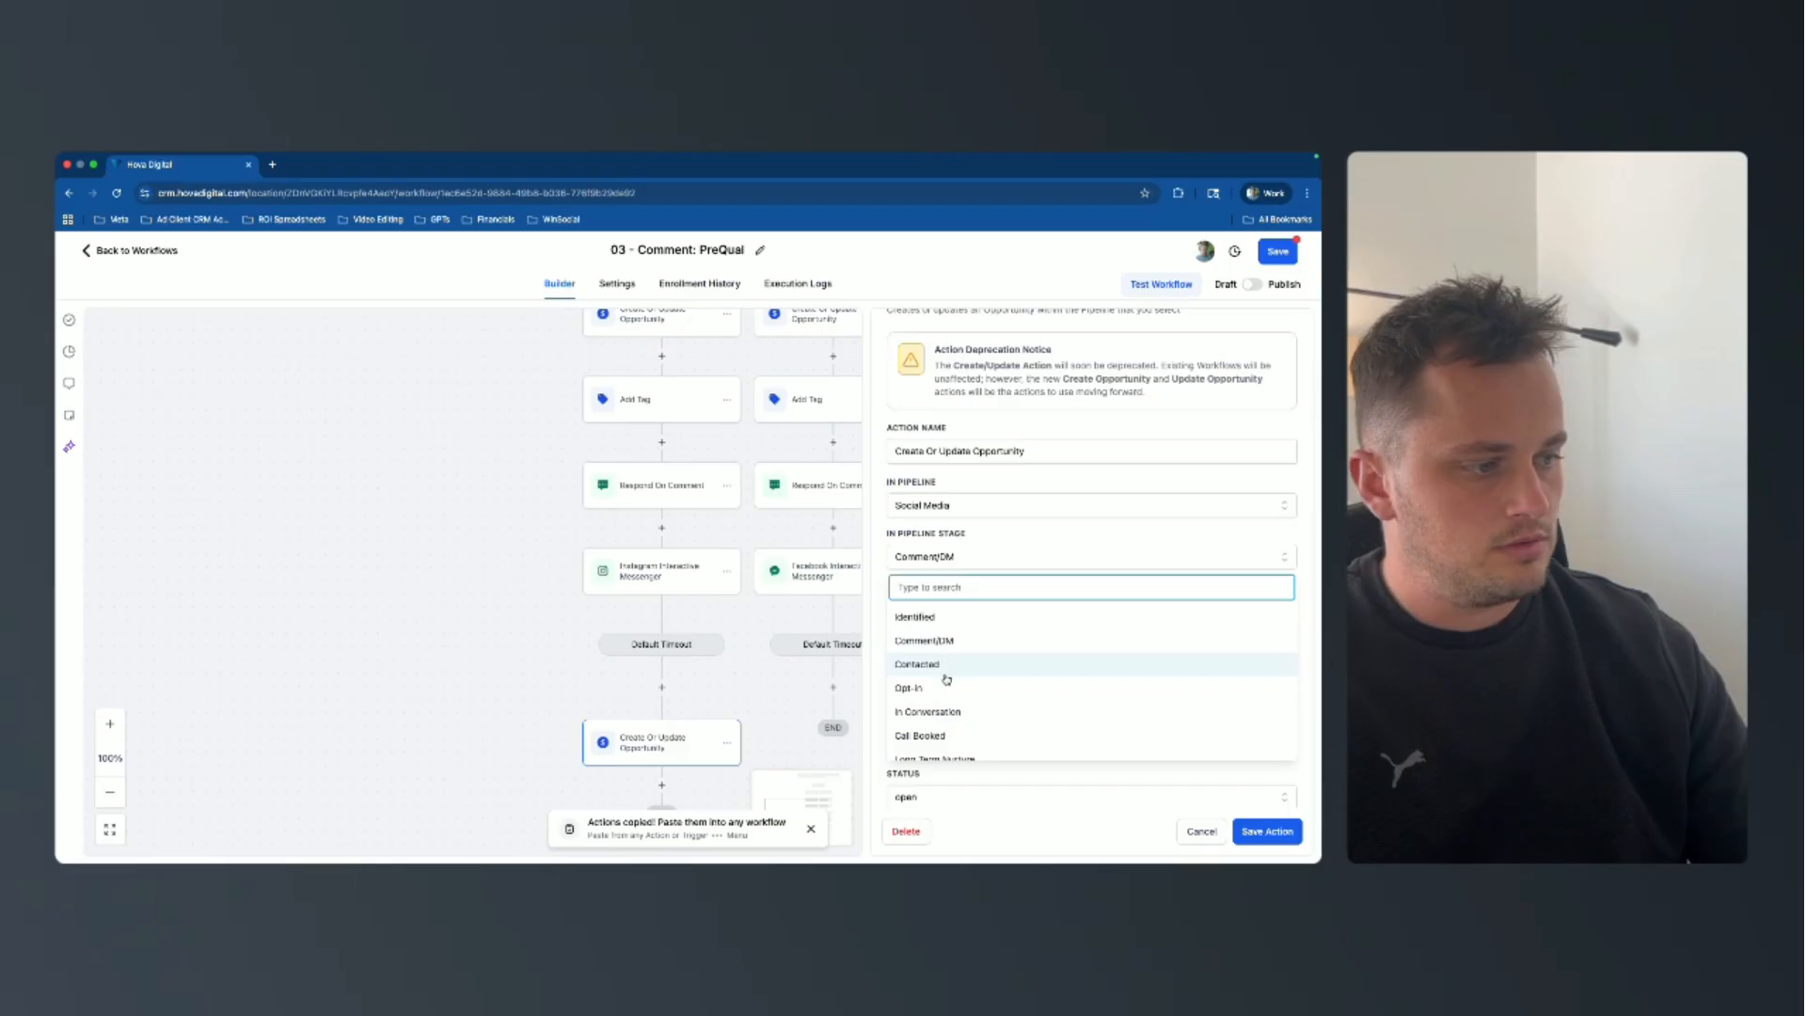
scroll(926, 663, down, 1)
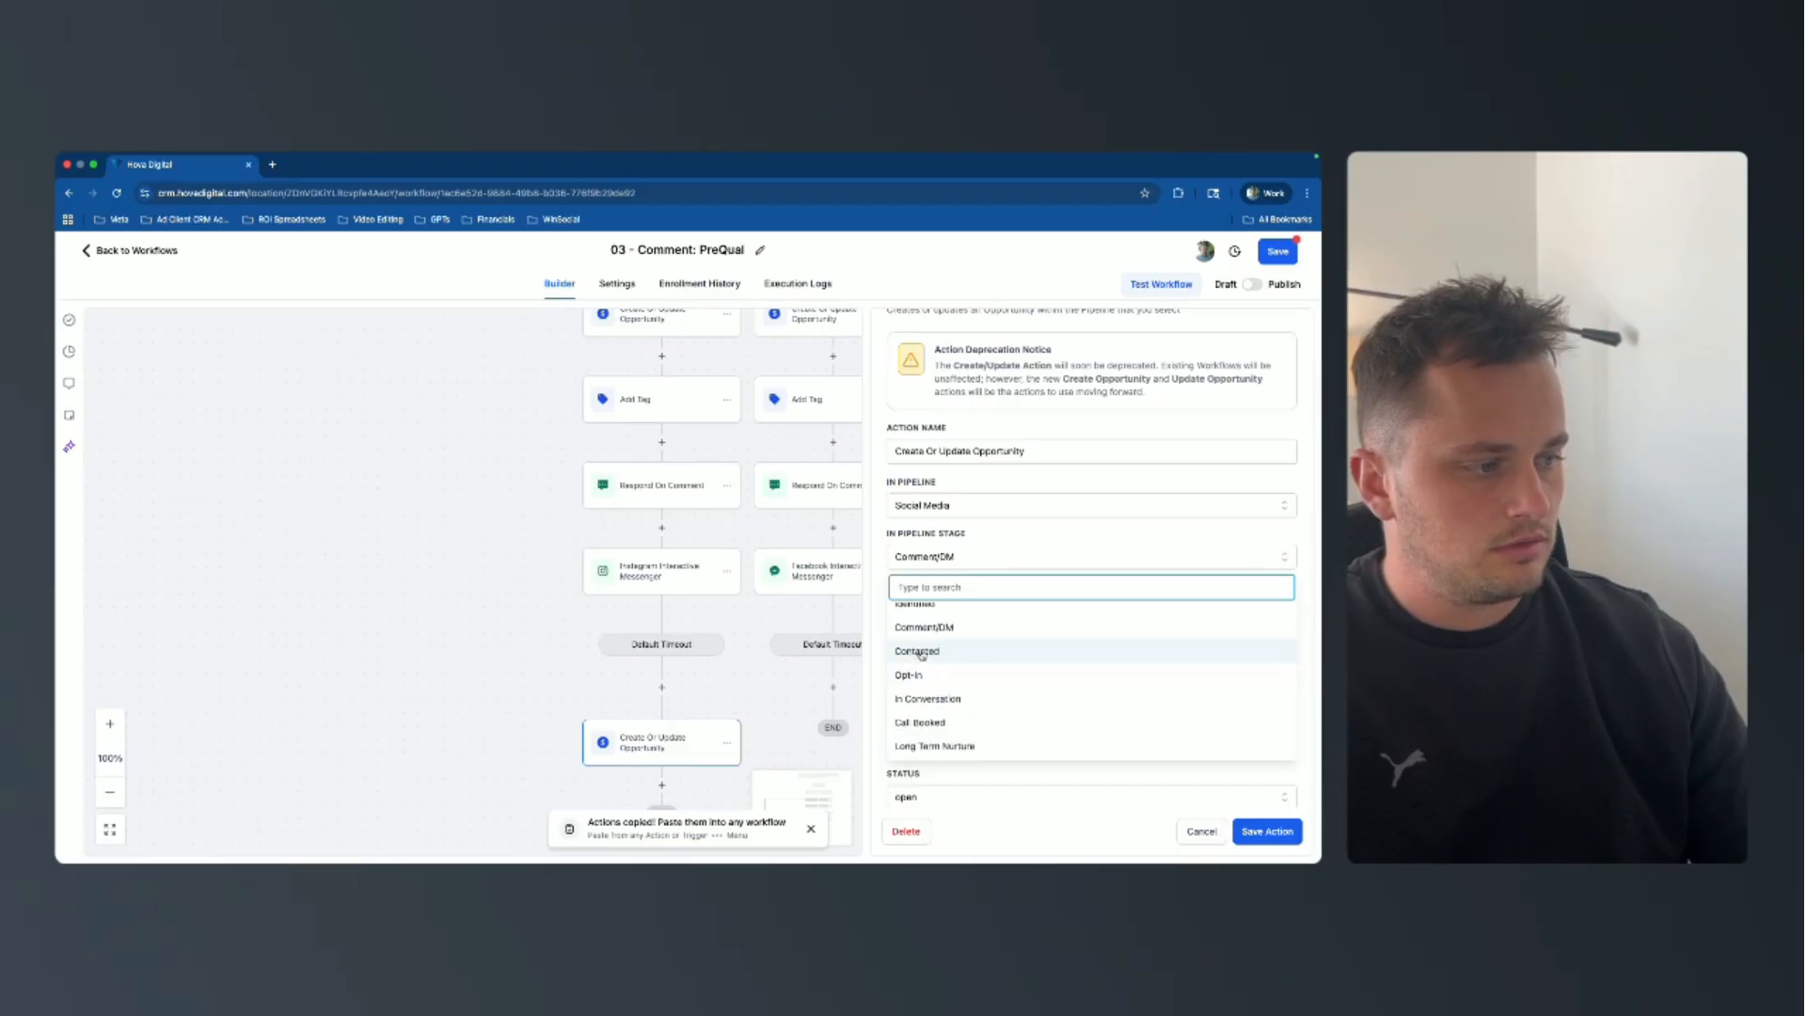
click(921, 652)
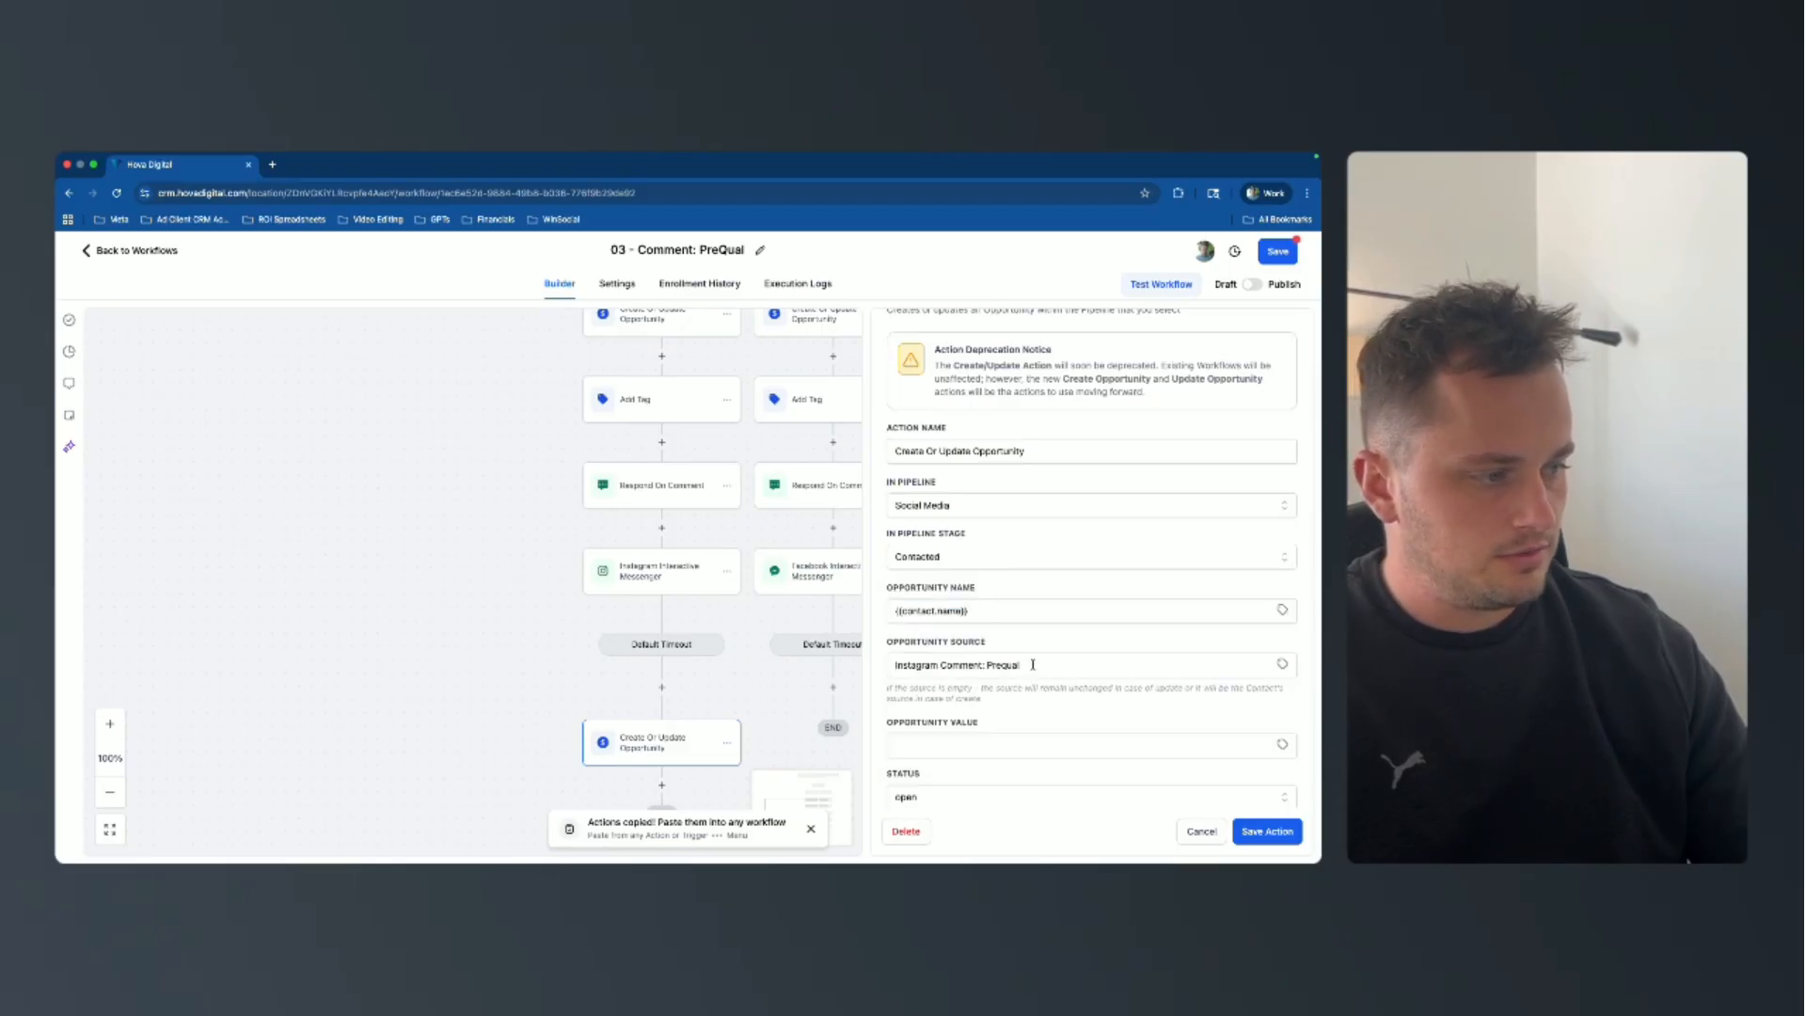
drag(1032, 665, 988, 666)
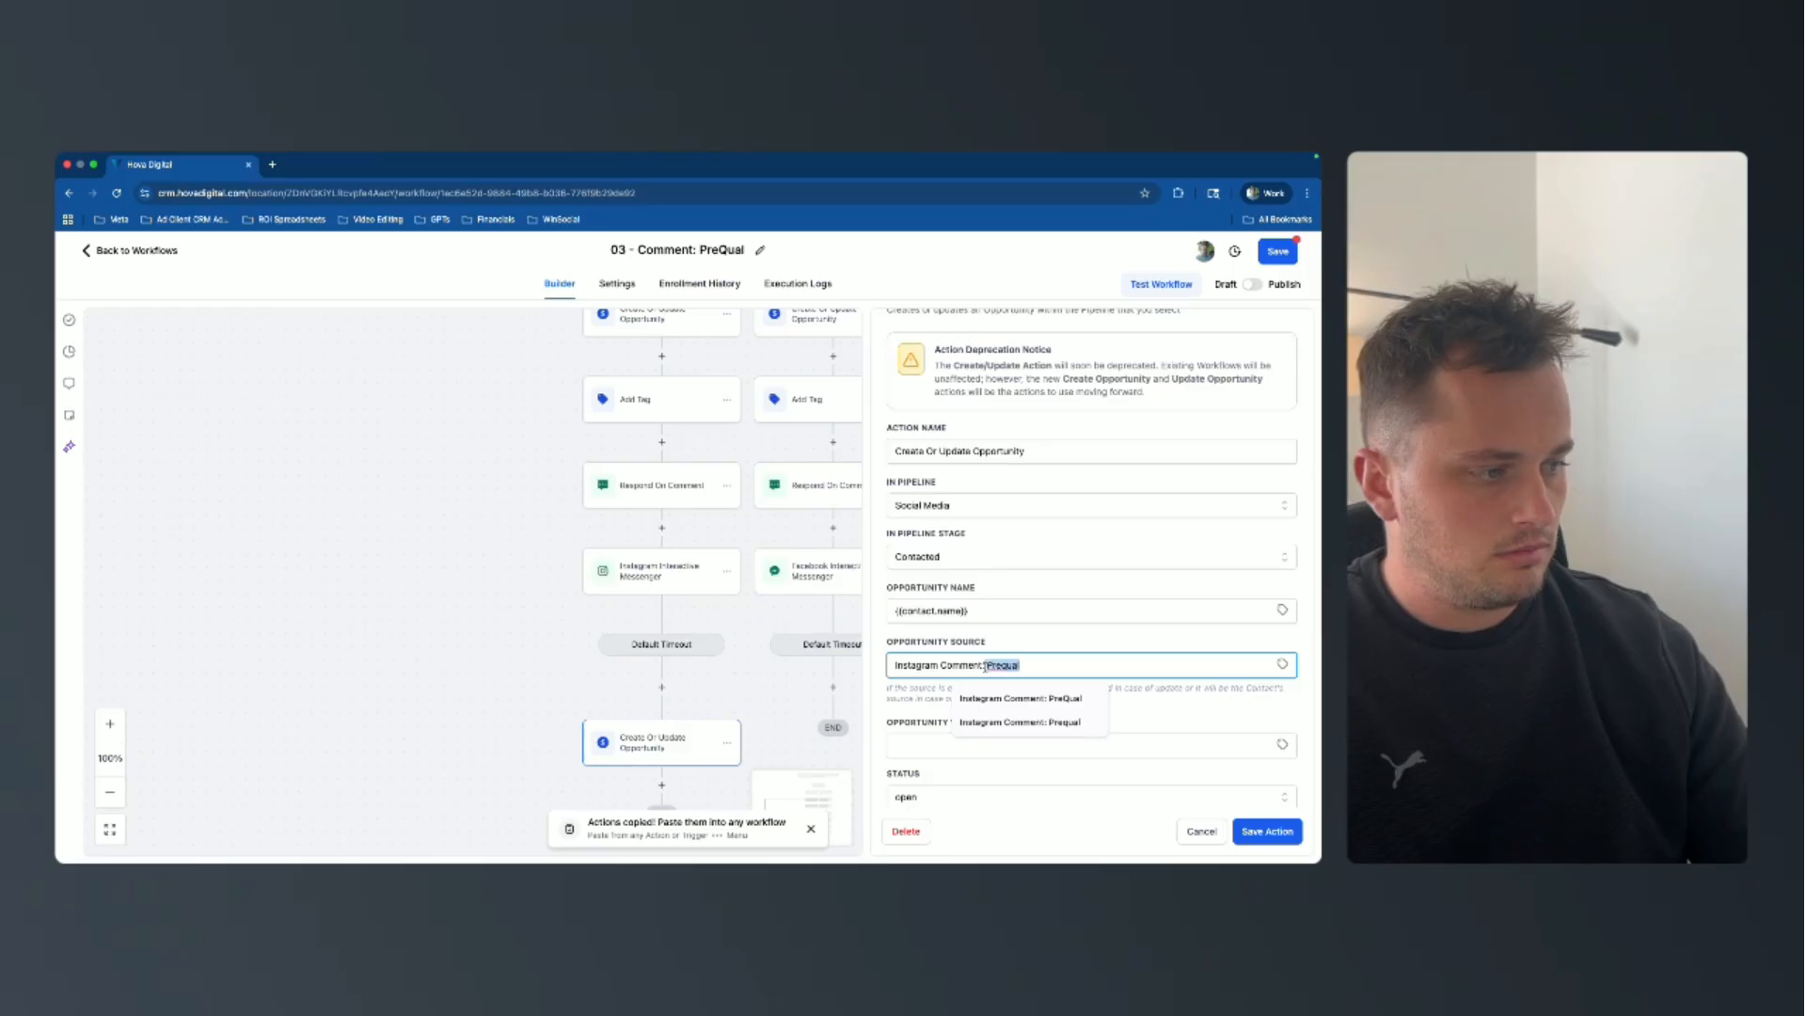
click(1025, 644)
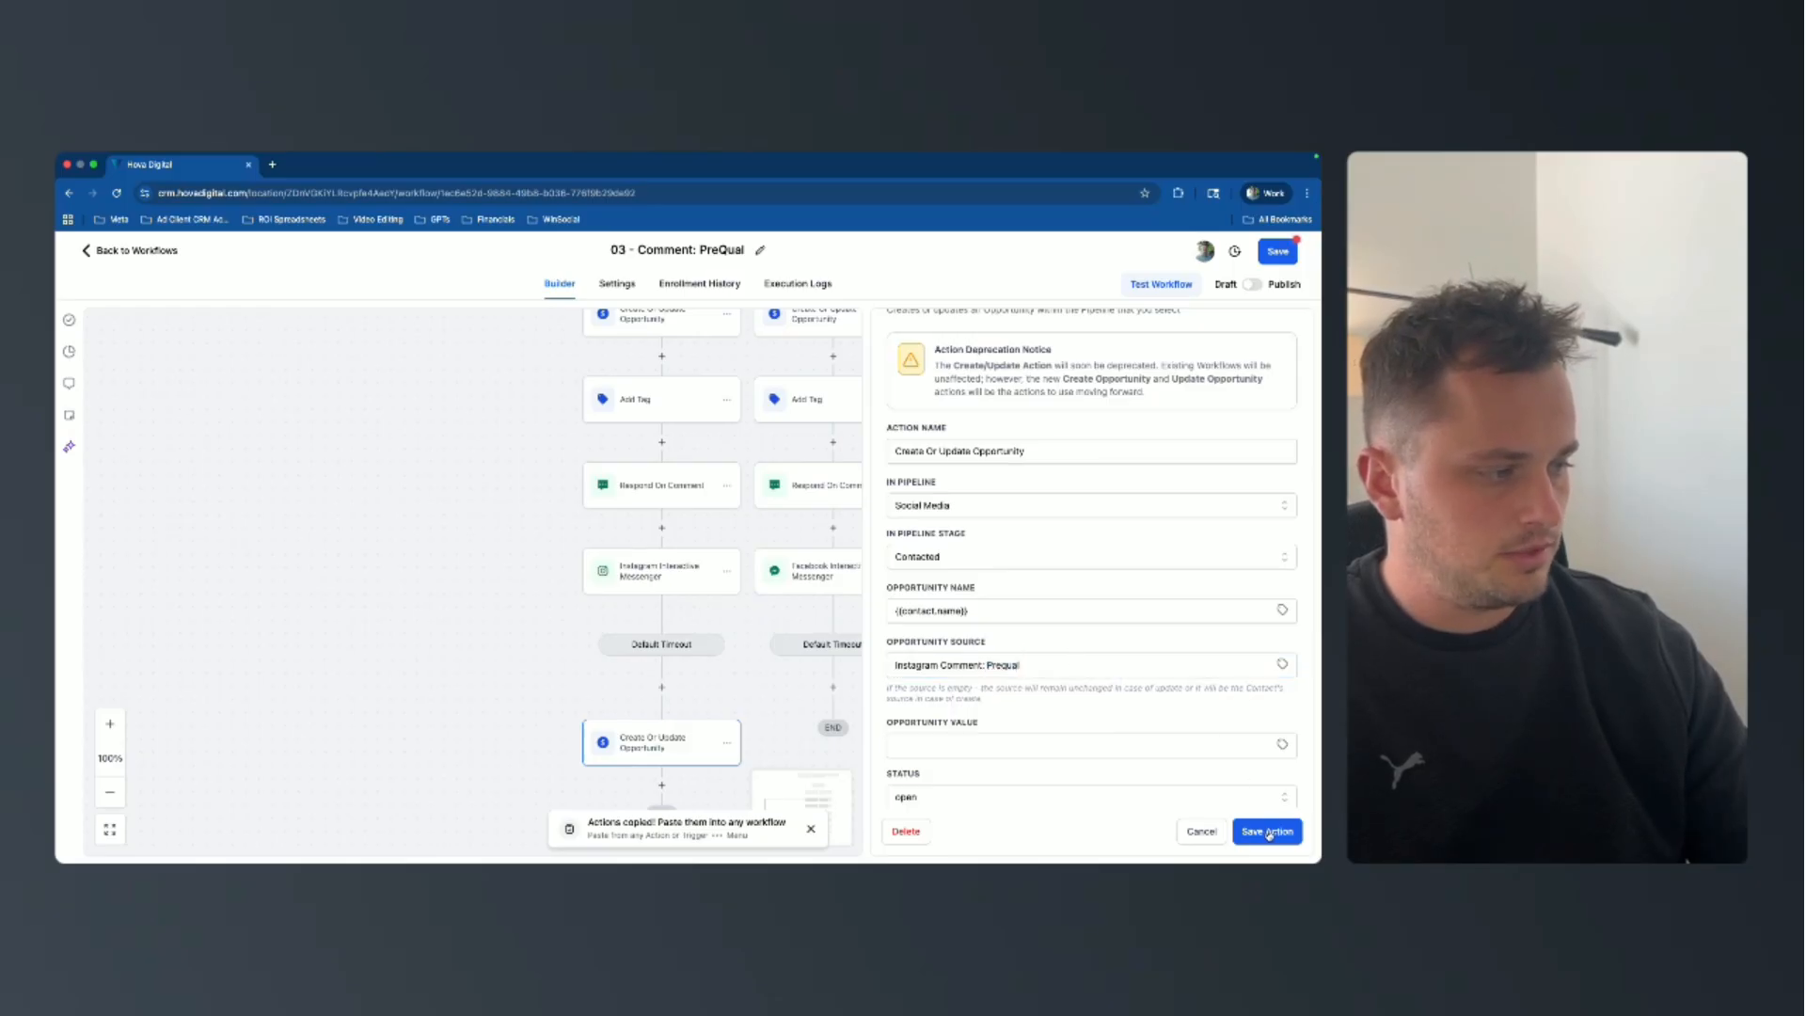
scroll(1269, 834, down, 2)
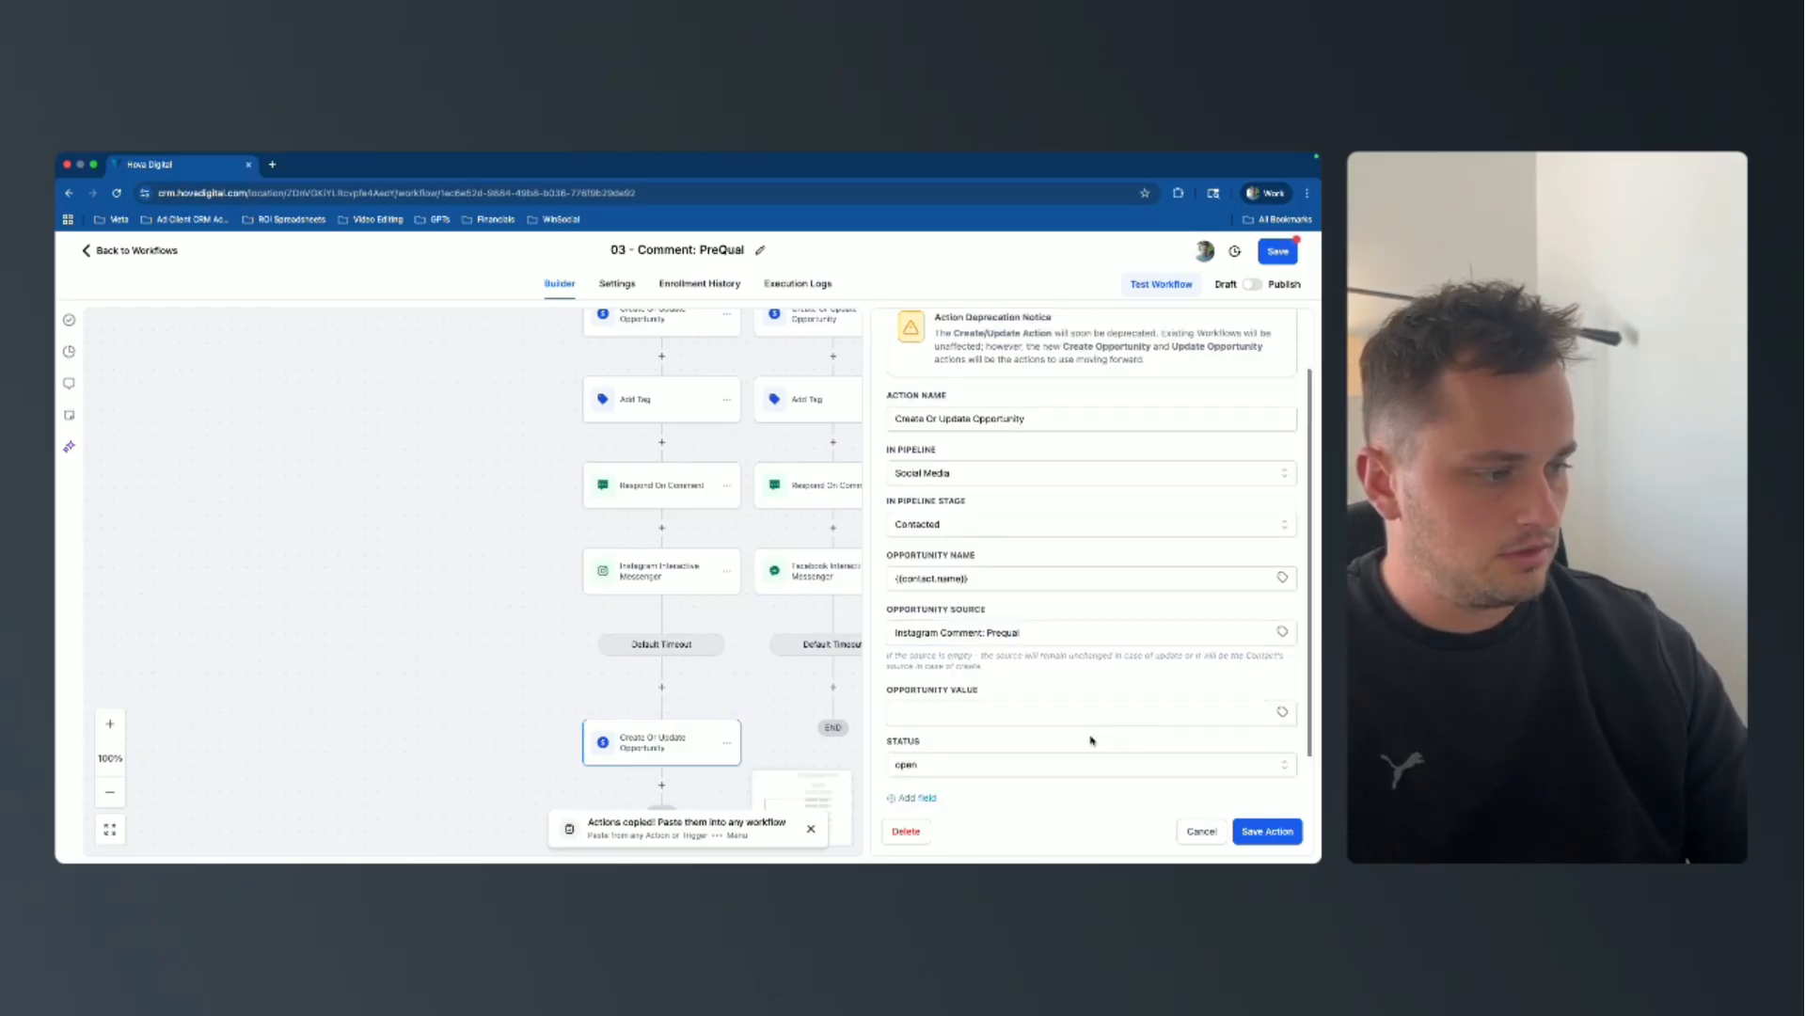
click(1257, 832)
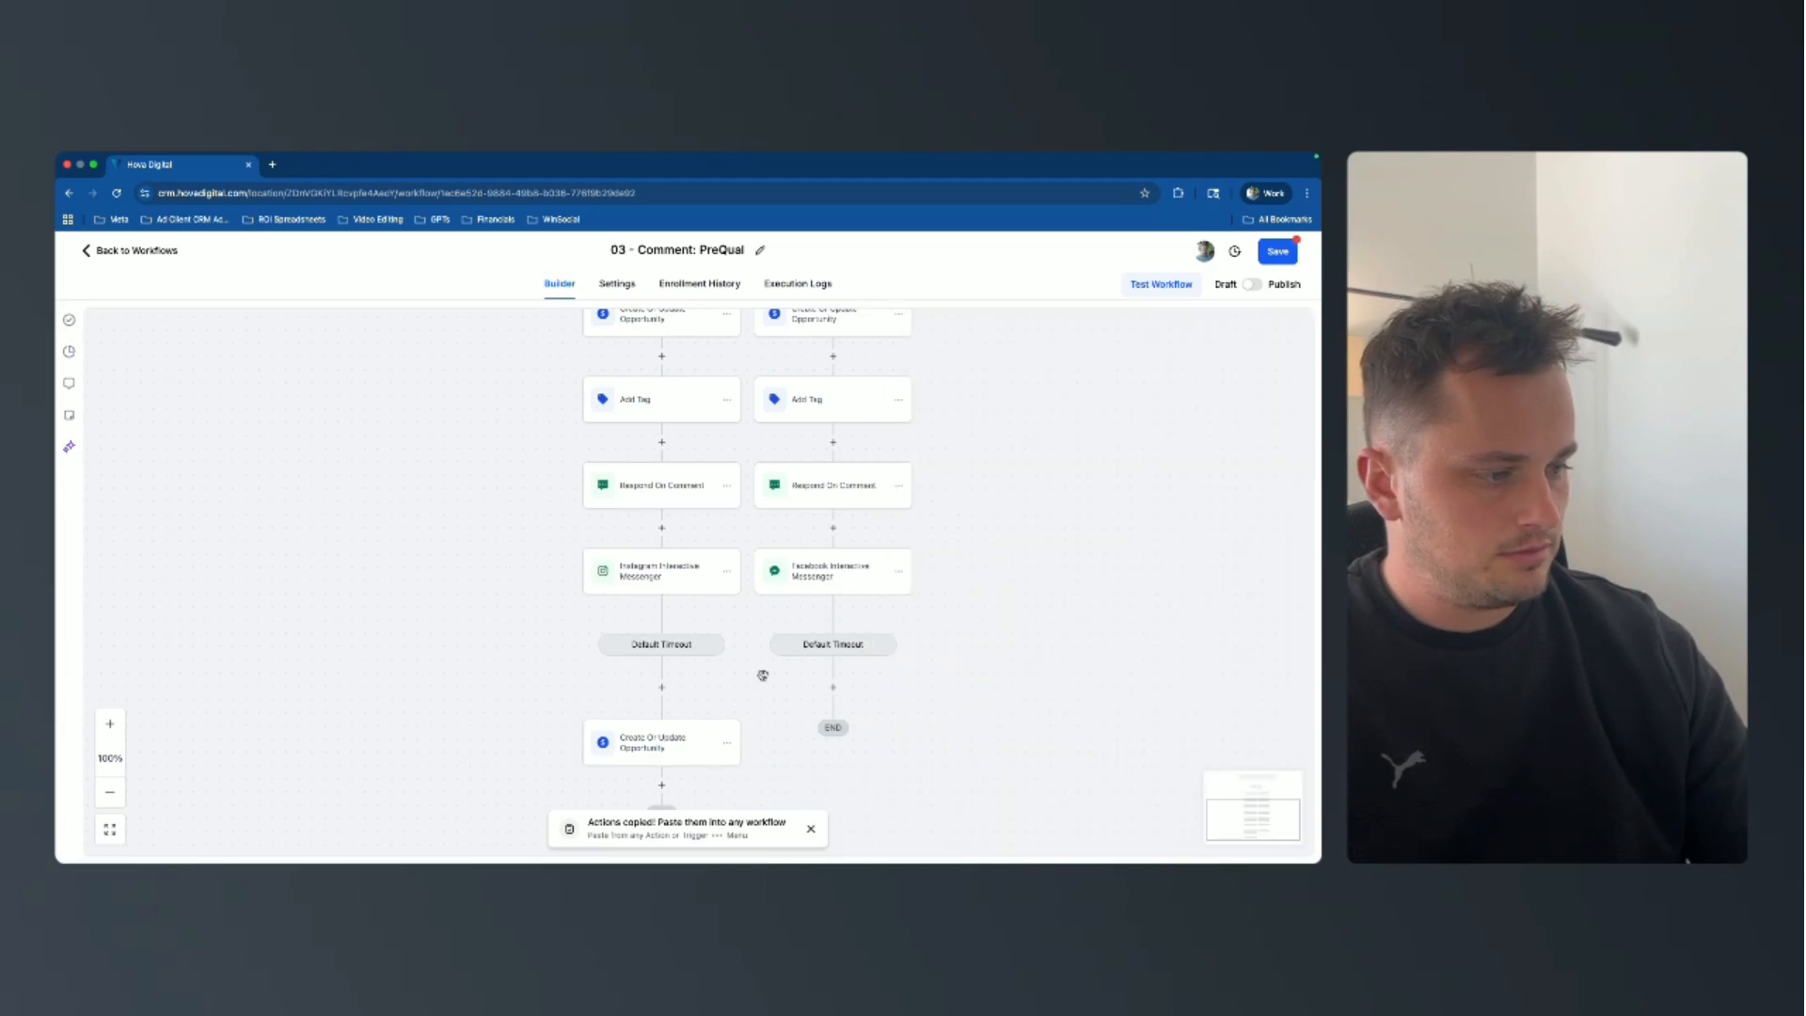
Copy the Facebook branch's Create Or Update Opportunity action and paste it below that branch's Default Timeout.
click(726, 743)
scroll(875, 681, up, 3)
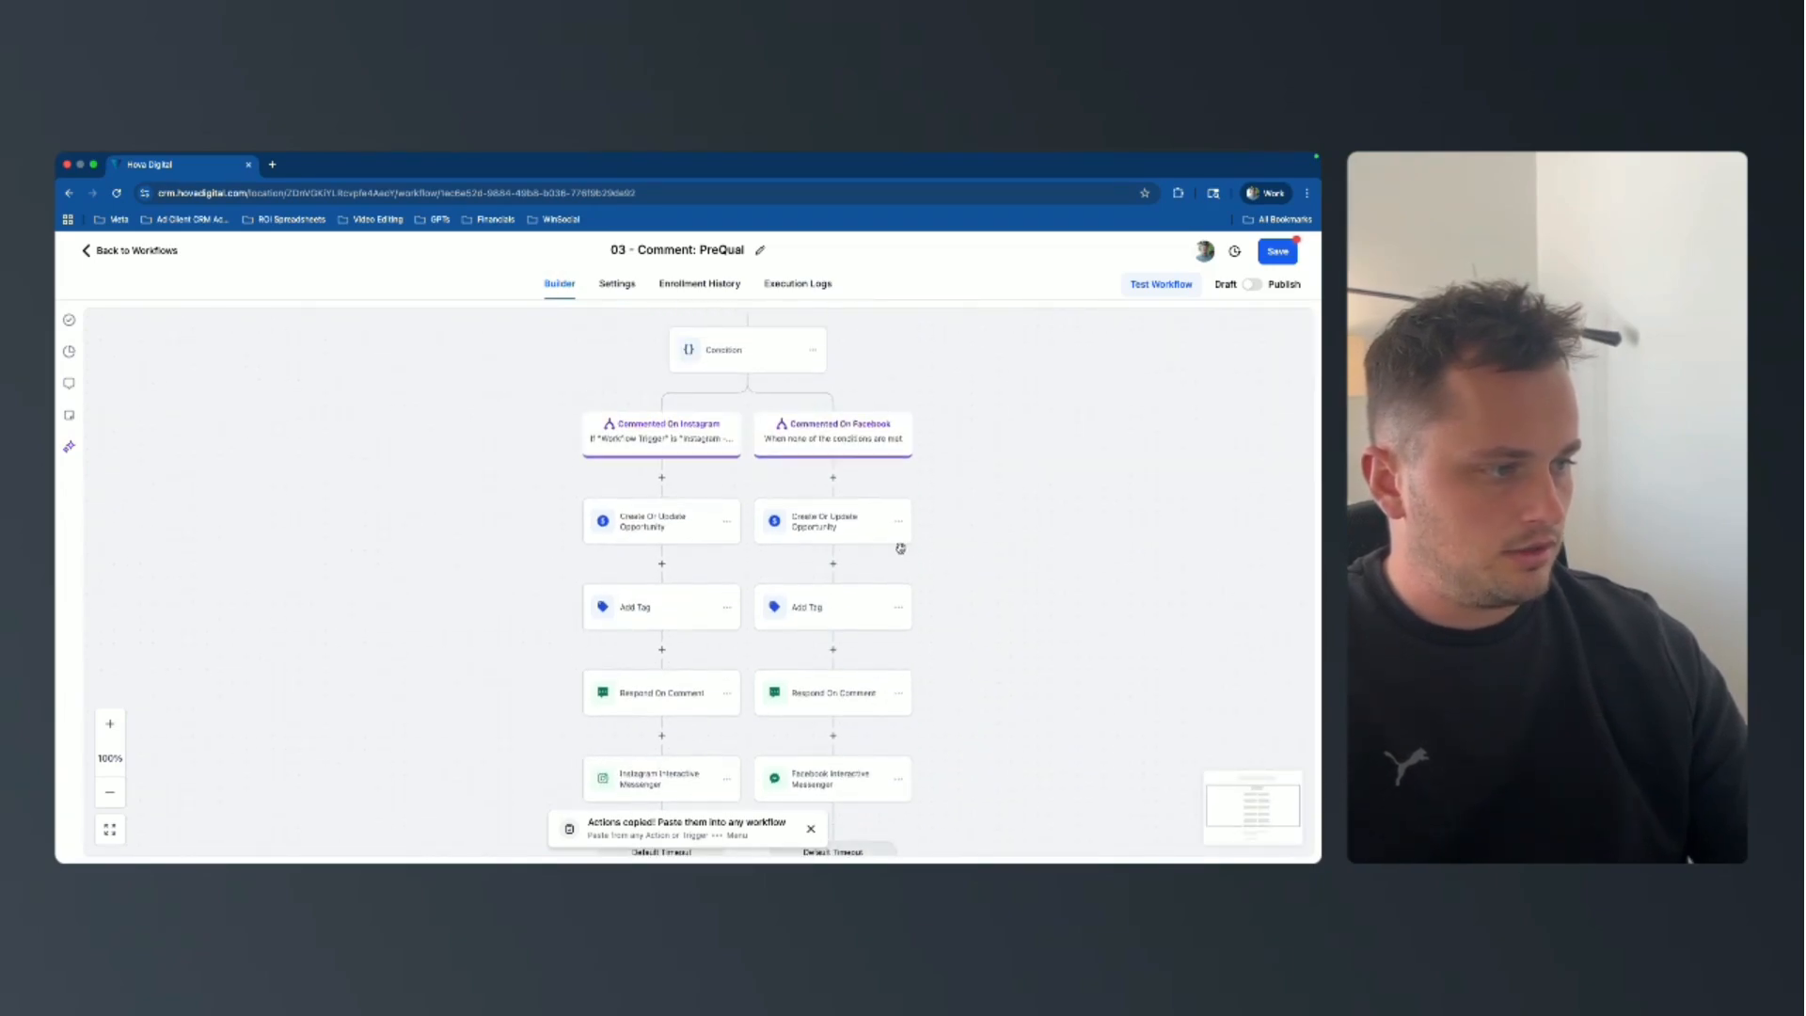
click(899, 521)
click(955, 576)
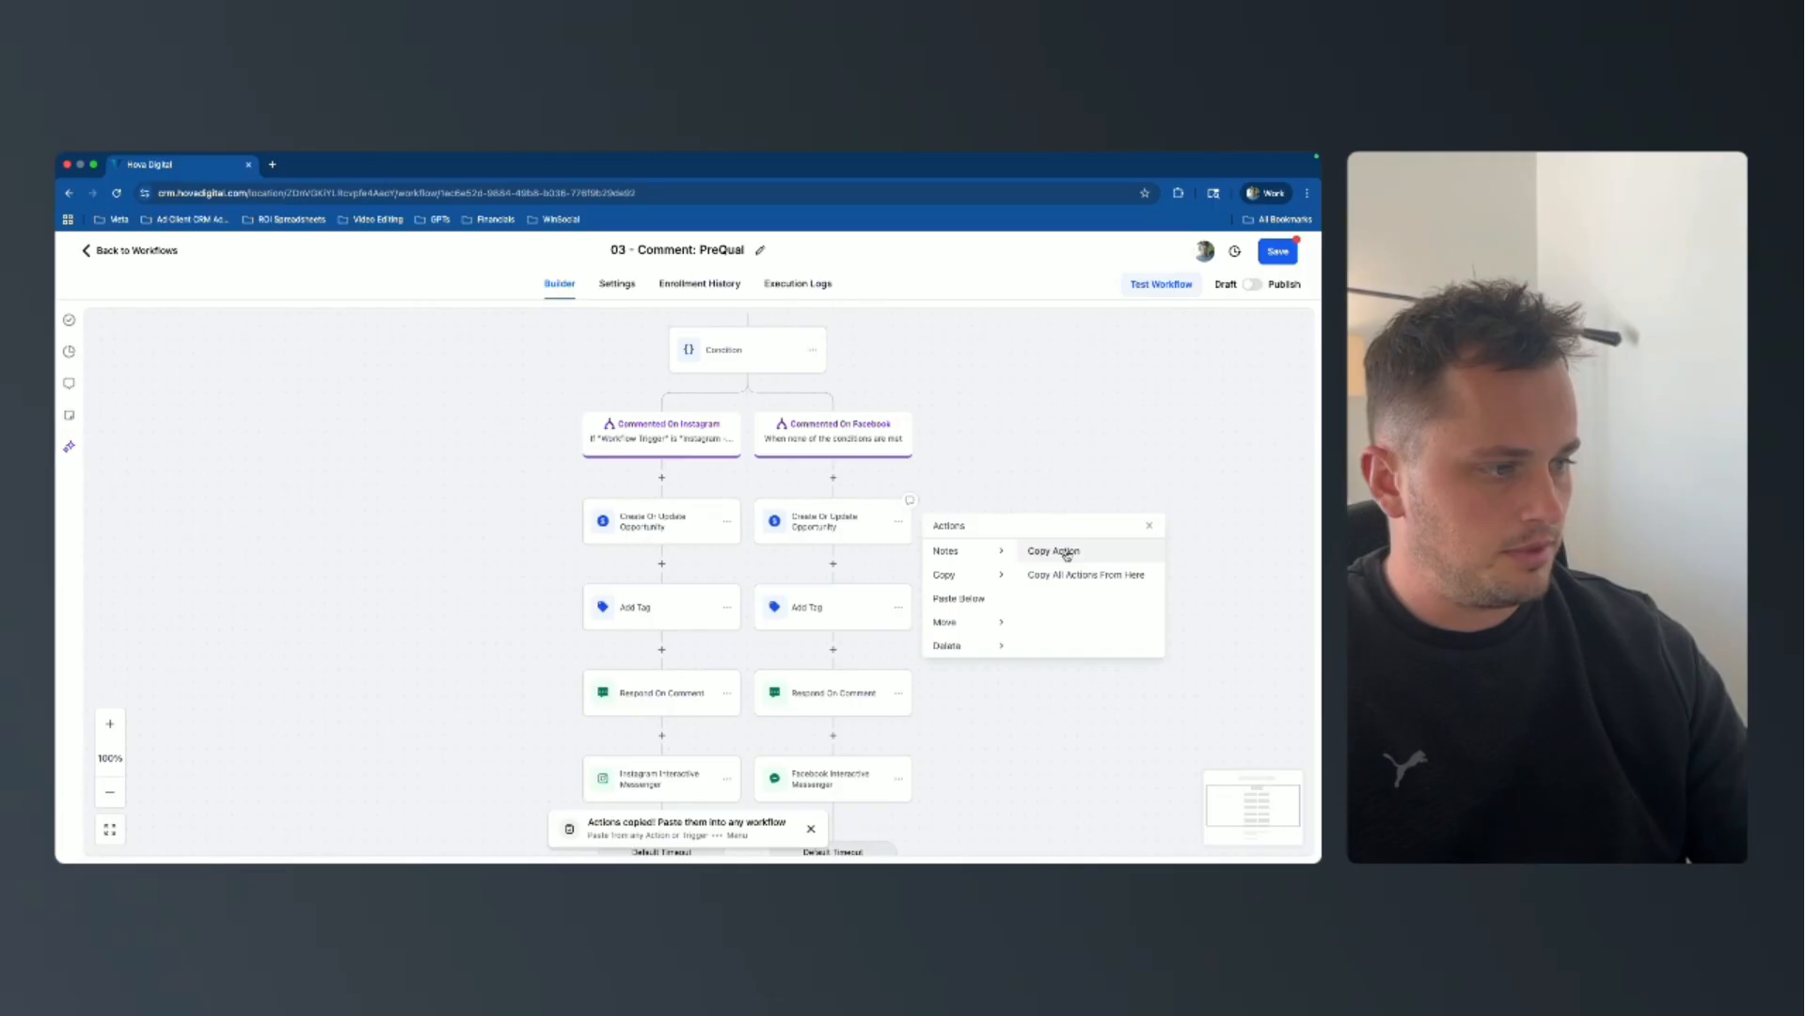
click(1066, 554)
scroll(837, 621, down, 4)
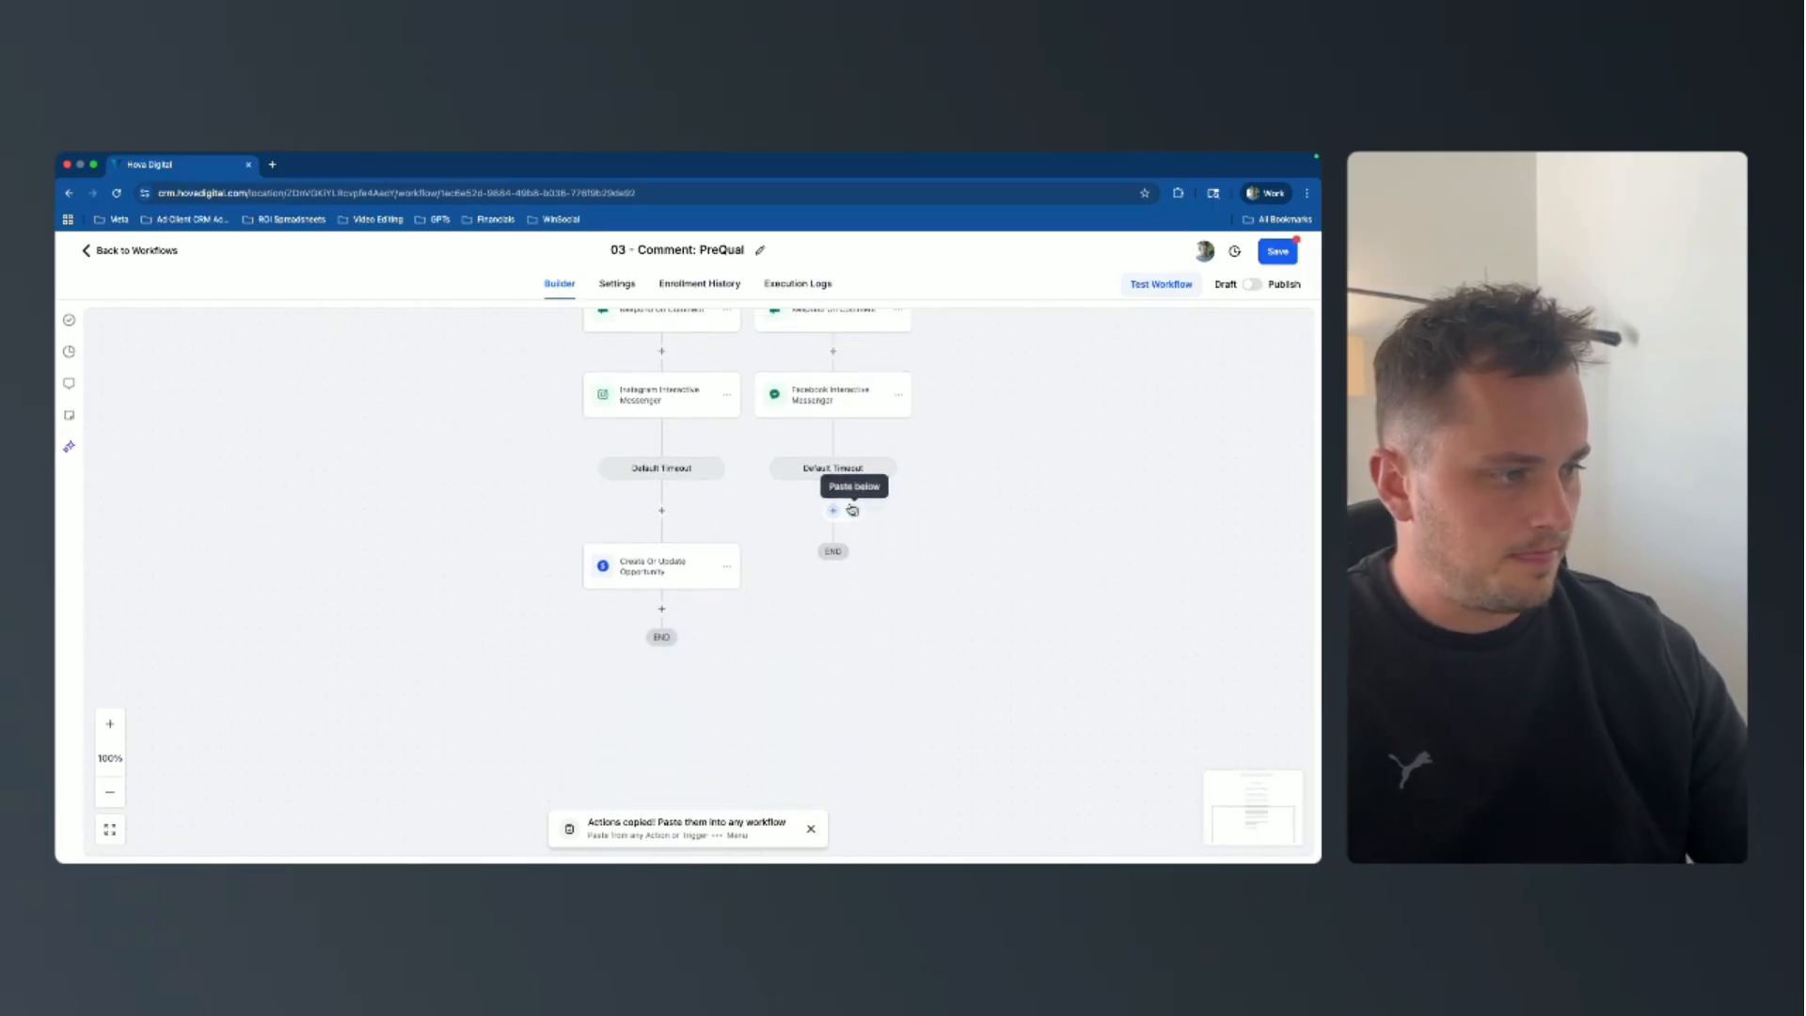
click(852, 510)
Set the opportunity source of the pasted Facebook opportunity action to "Facebook Comment: Prequal" and save the action.
click(846, 569)
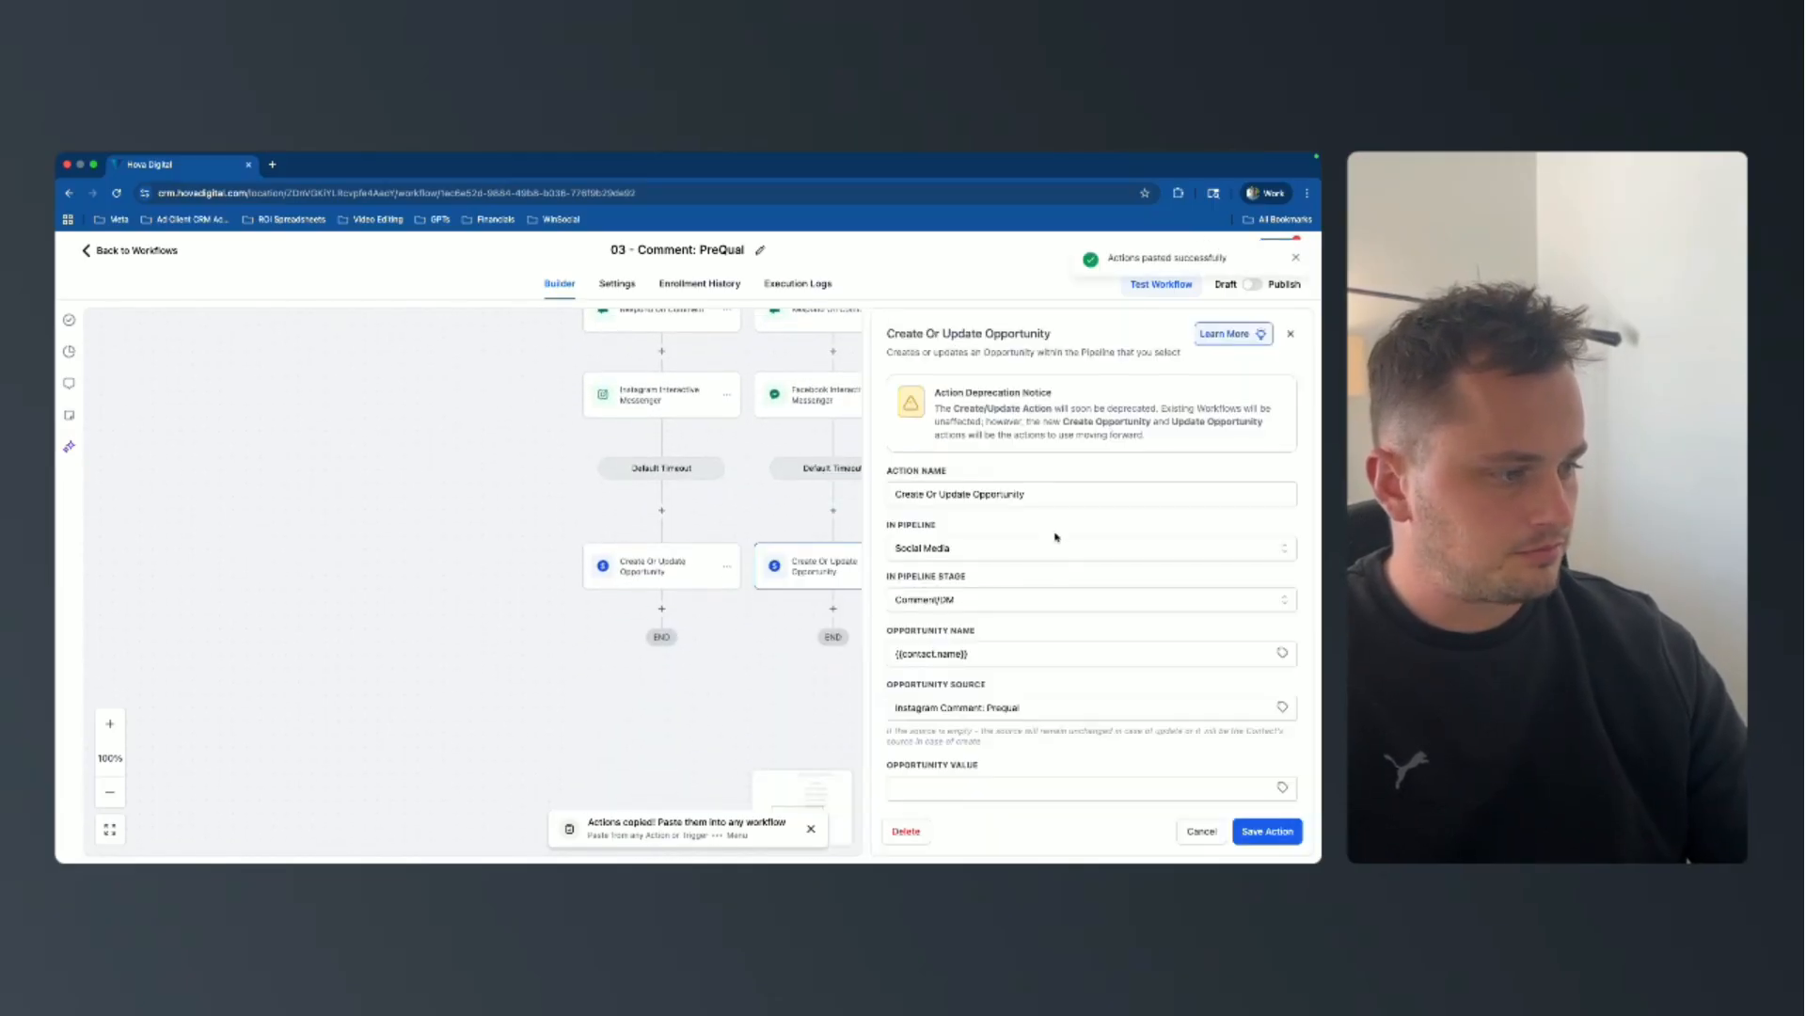
scroll(1057, 534, down, 1)
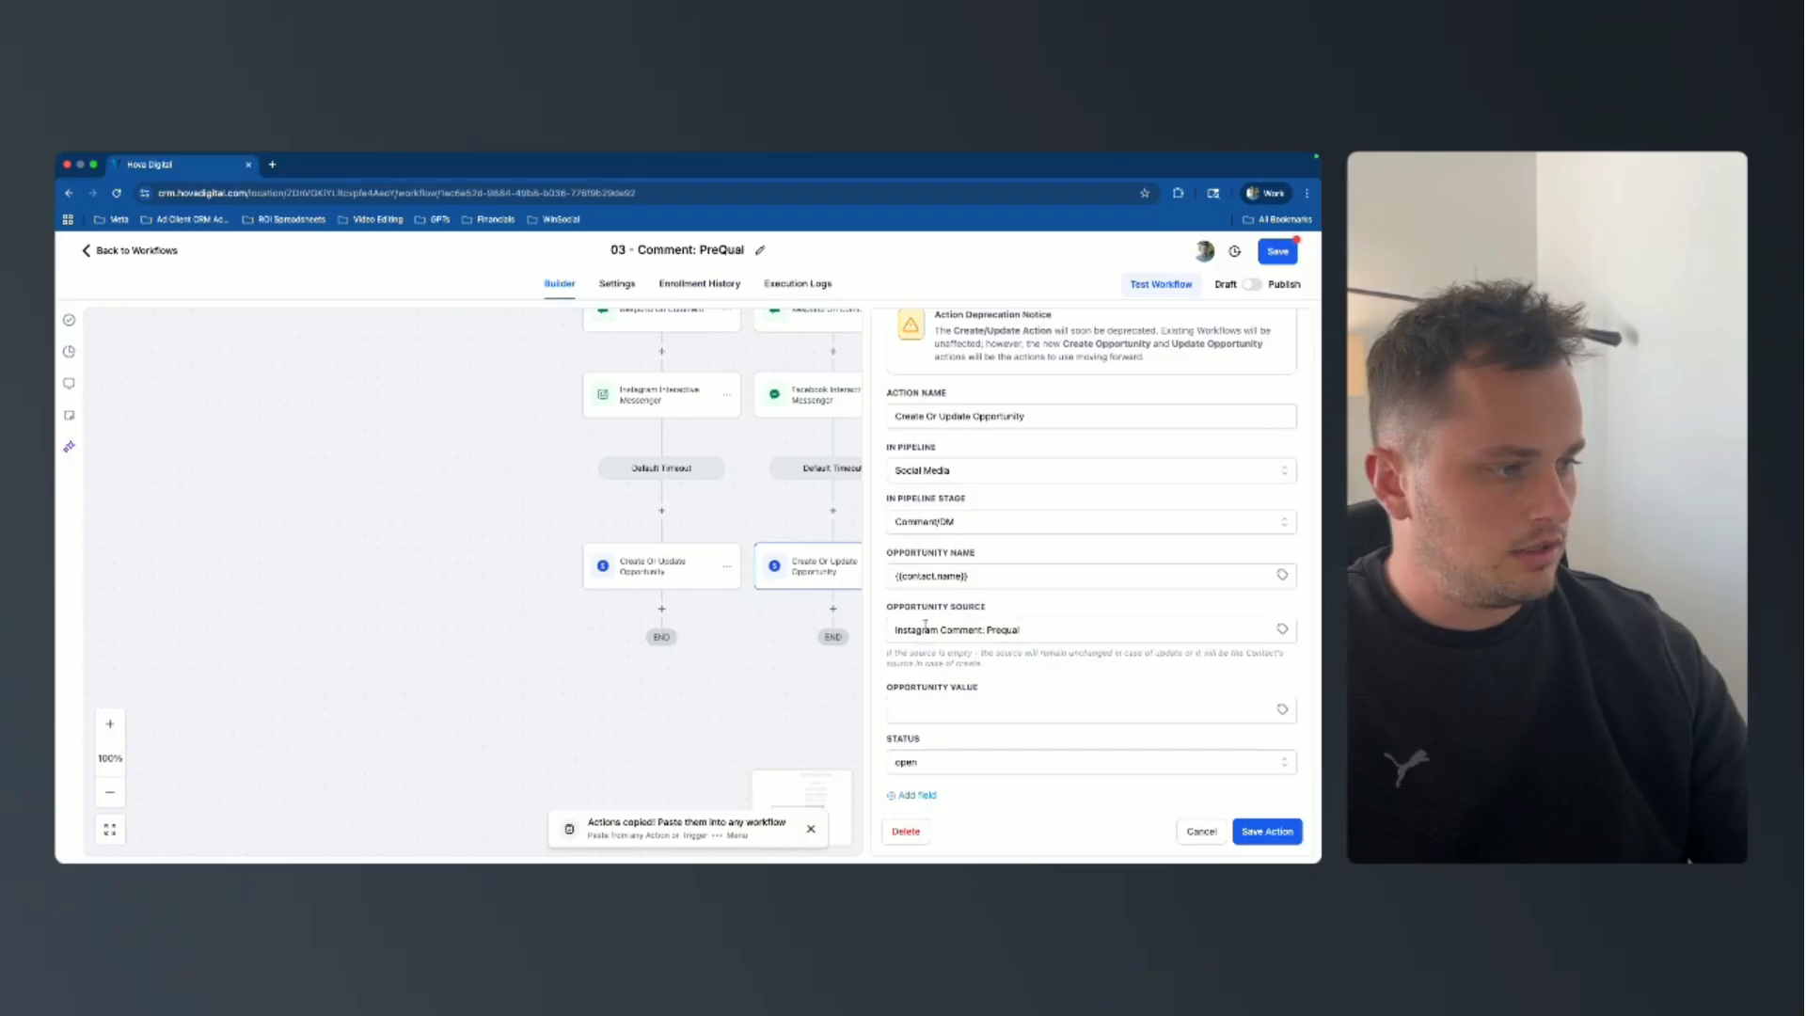
click(927, 628)
double_click(921, 629)
text(Facebook)
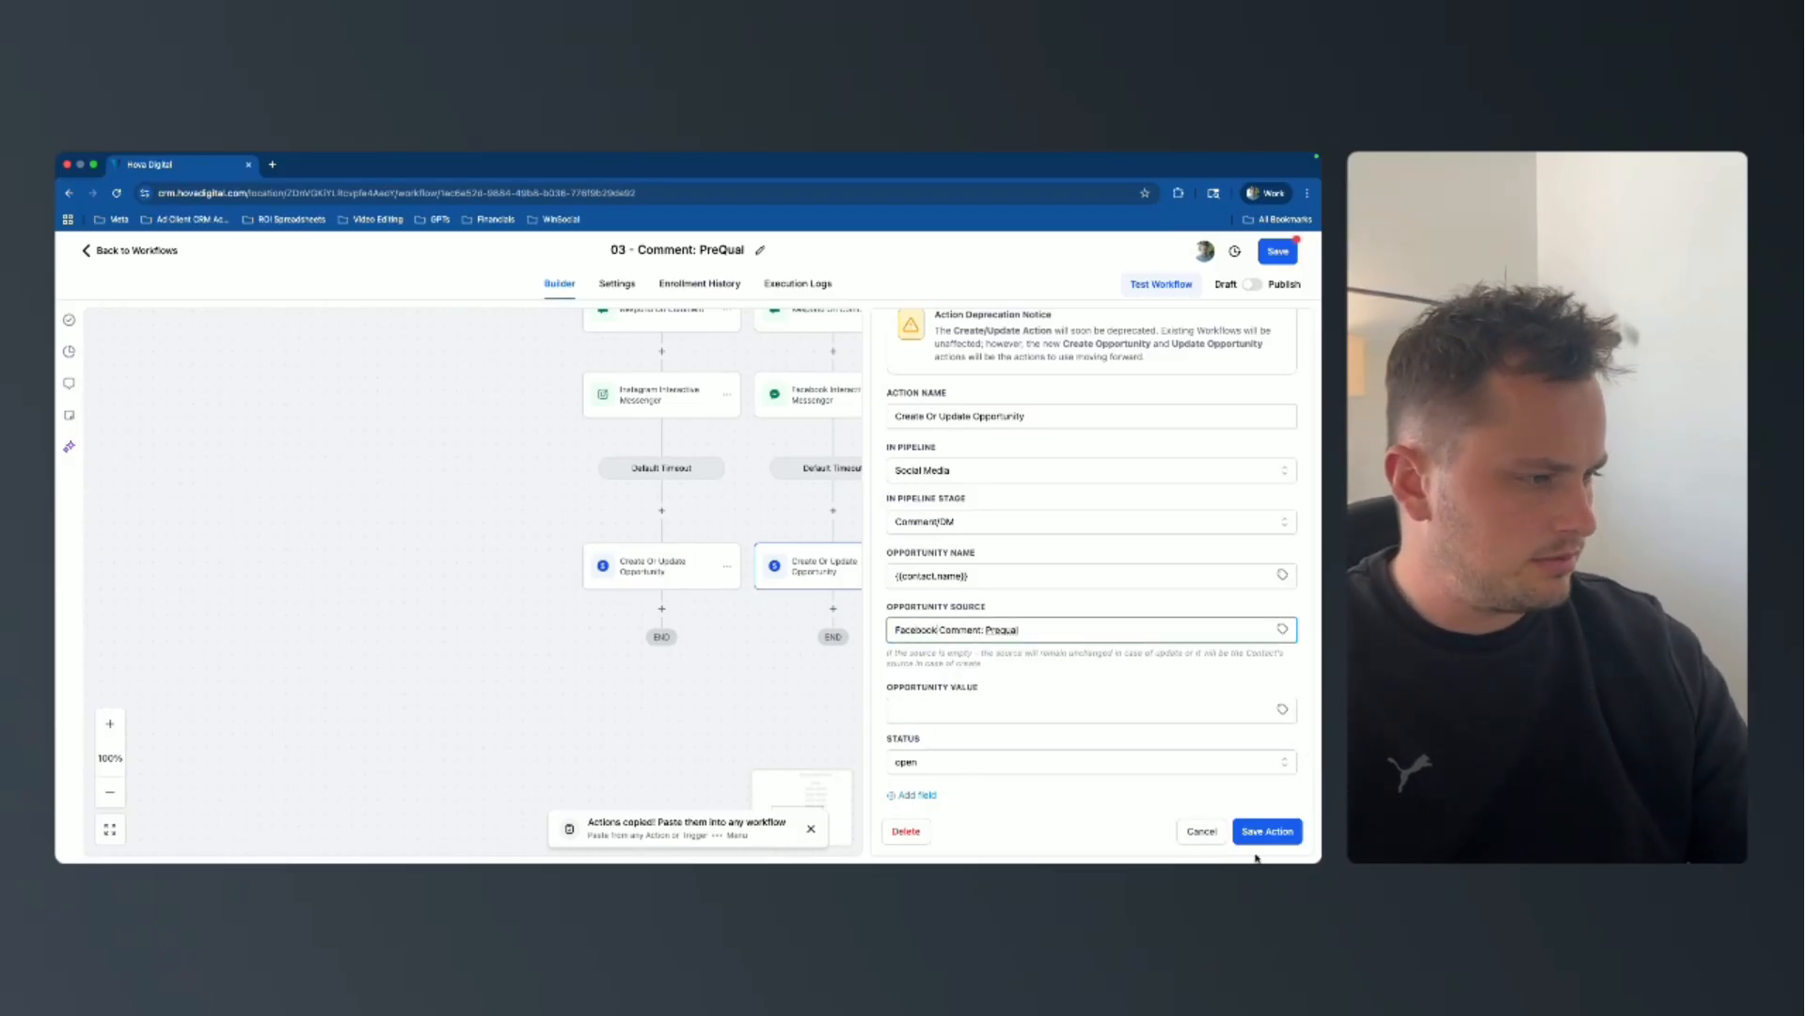
click(1292, 829)
Set the opportunity source of the first Facebook branch opportunity action to "Facebook Comment: Prequal" and save the action.
scroll(995, 657, up, 3)
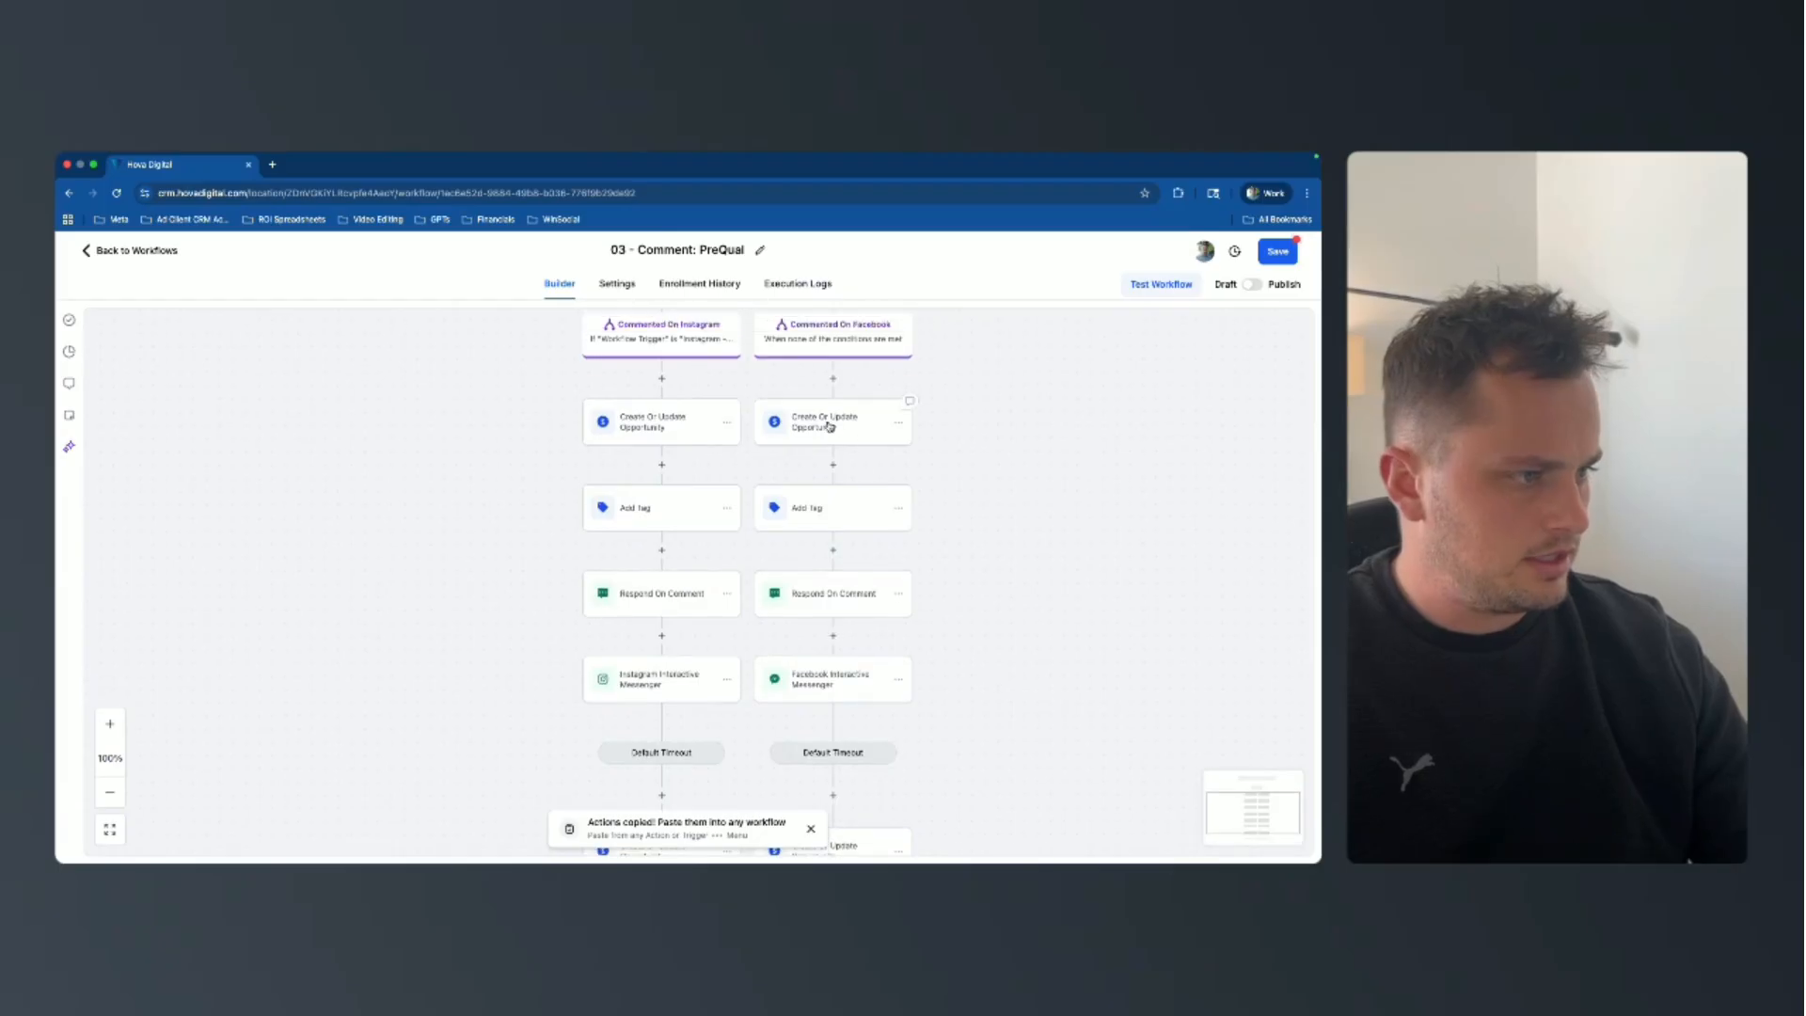
click(831, 425)
double_click(924, 708)
text(Facebook Comment: Prequal)
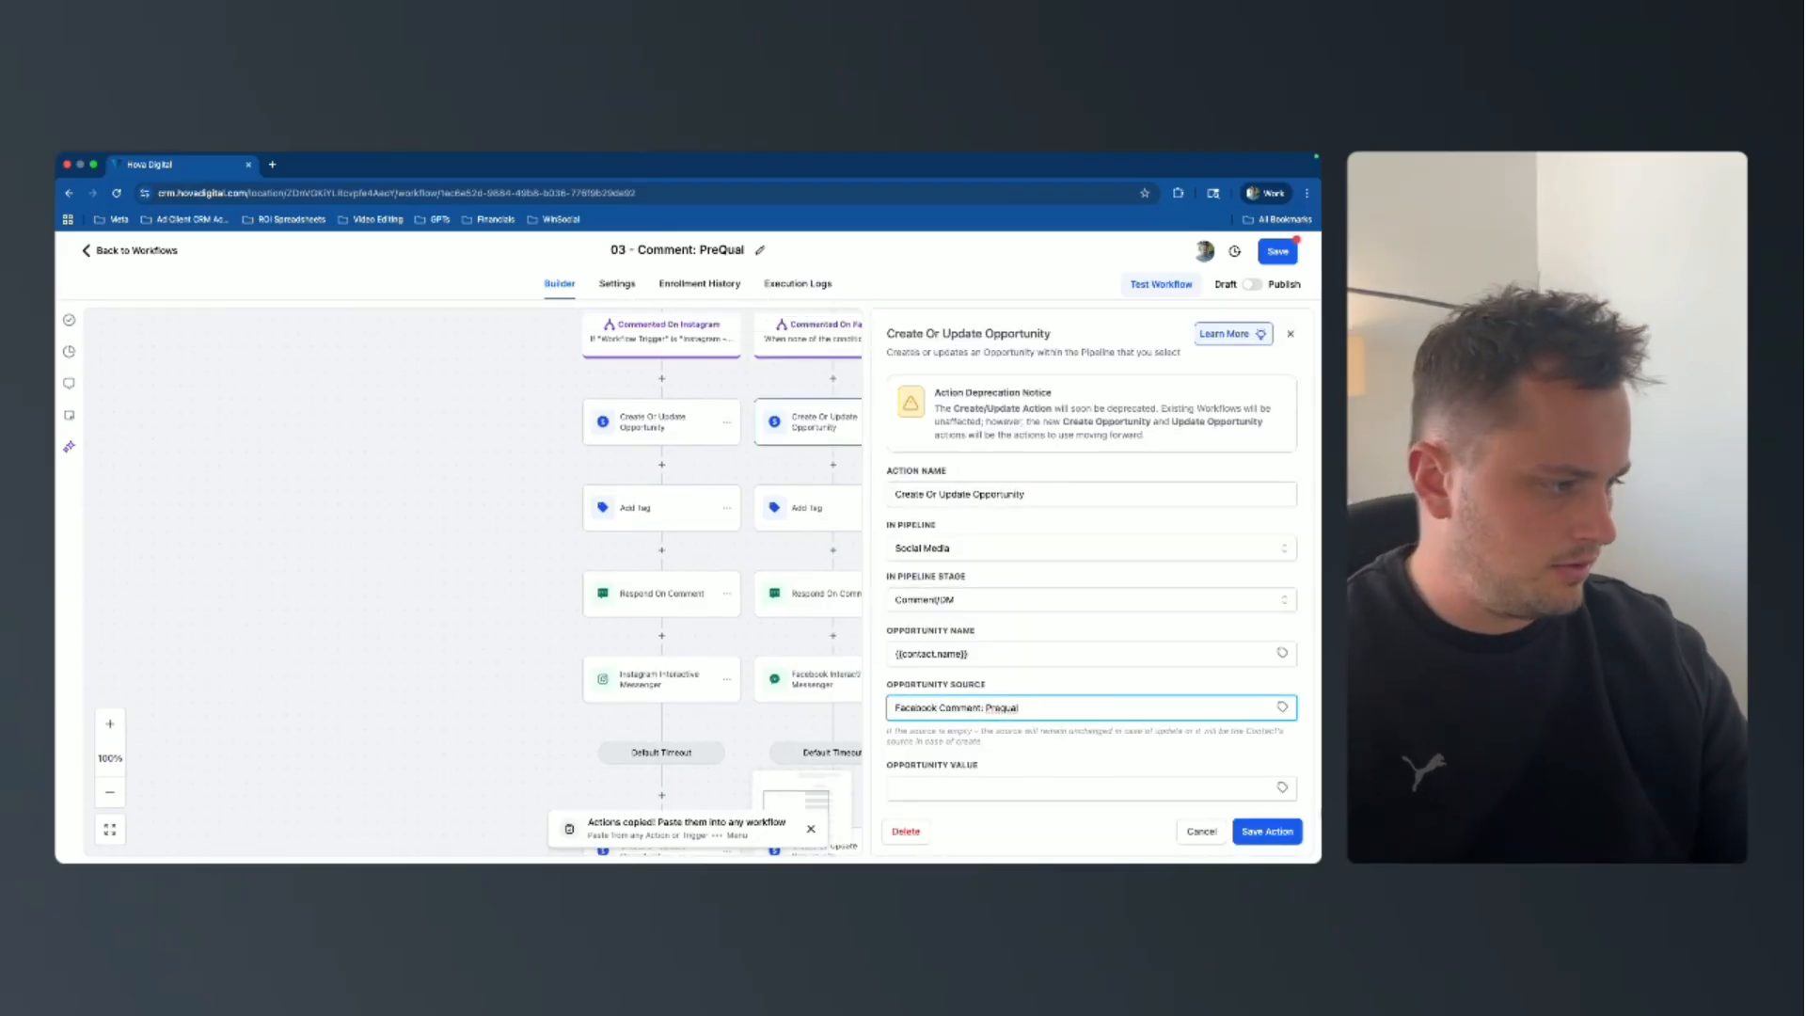
click(1266, 831)
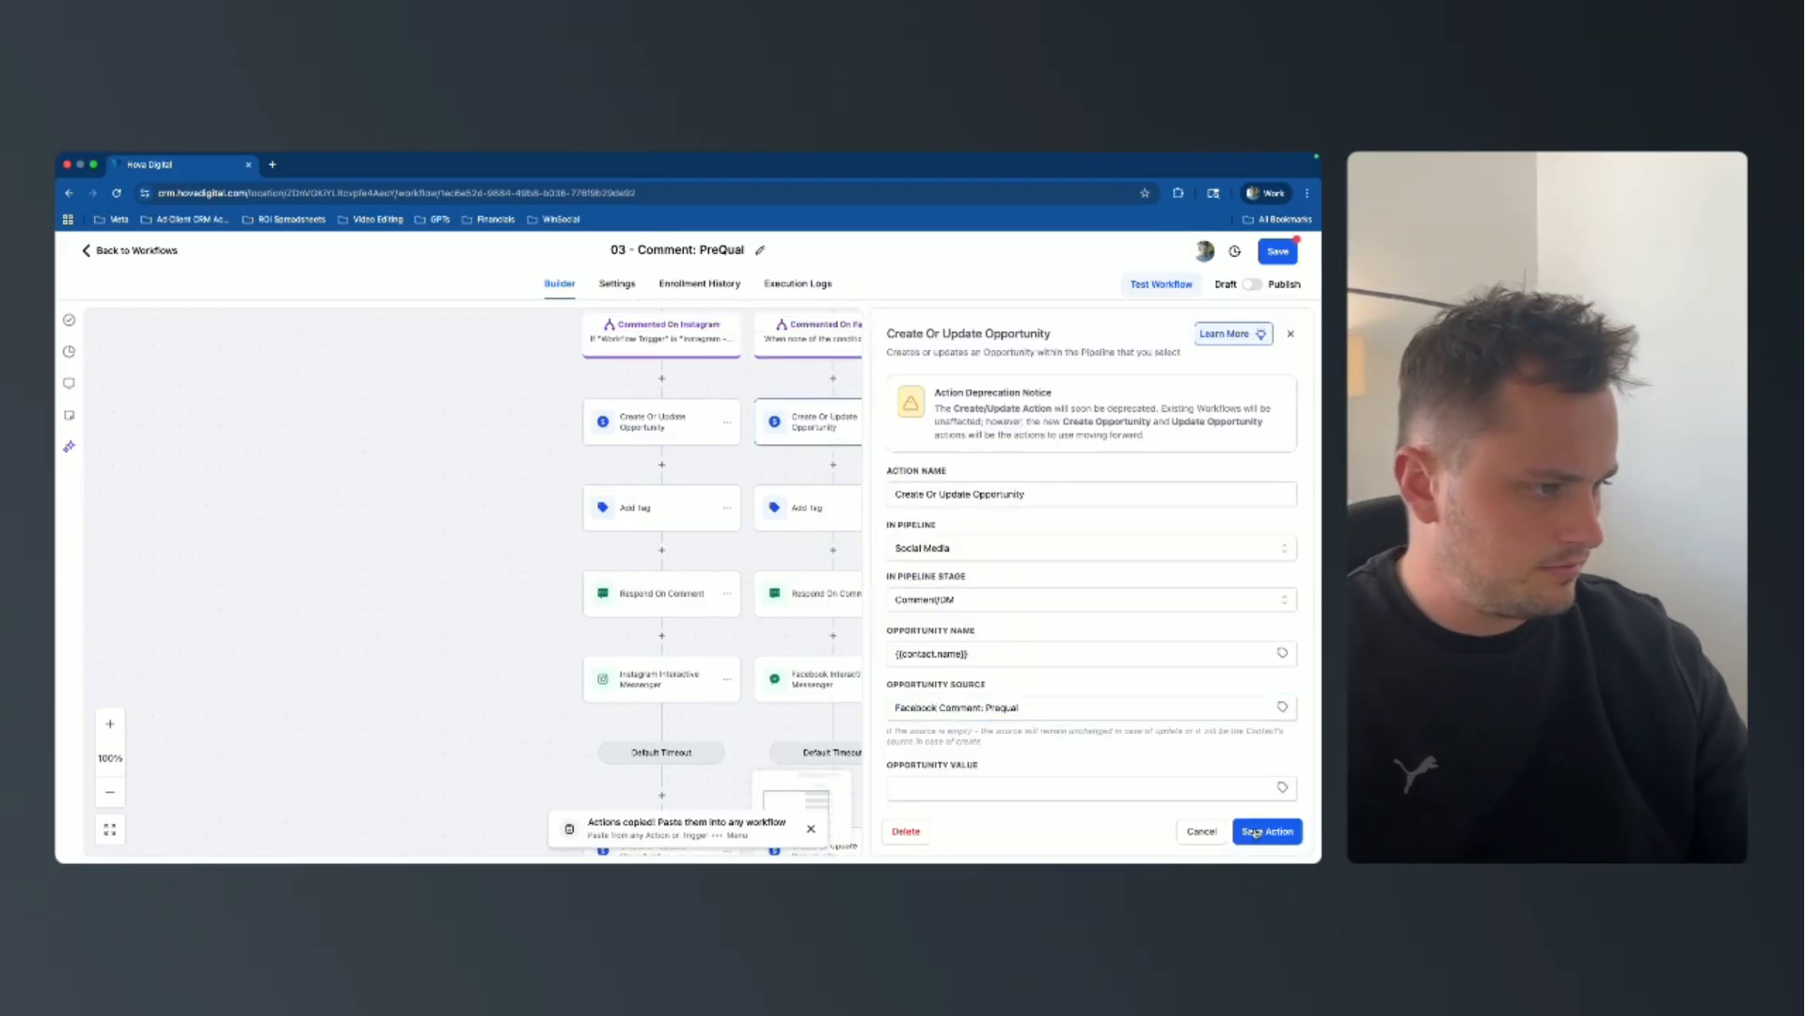
Set the pipeline stage of the Facebook opportunity action below Default Timeout to Contacted, then save the action and the workflow.
scroll(856, 453, up, 2)
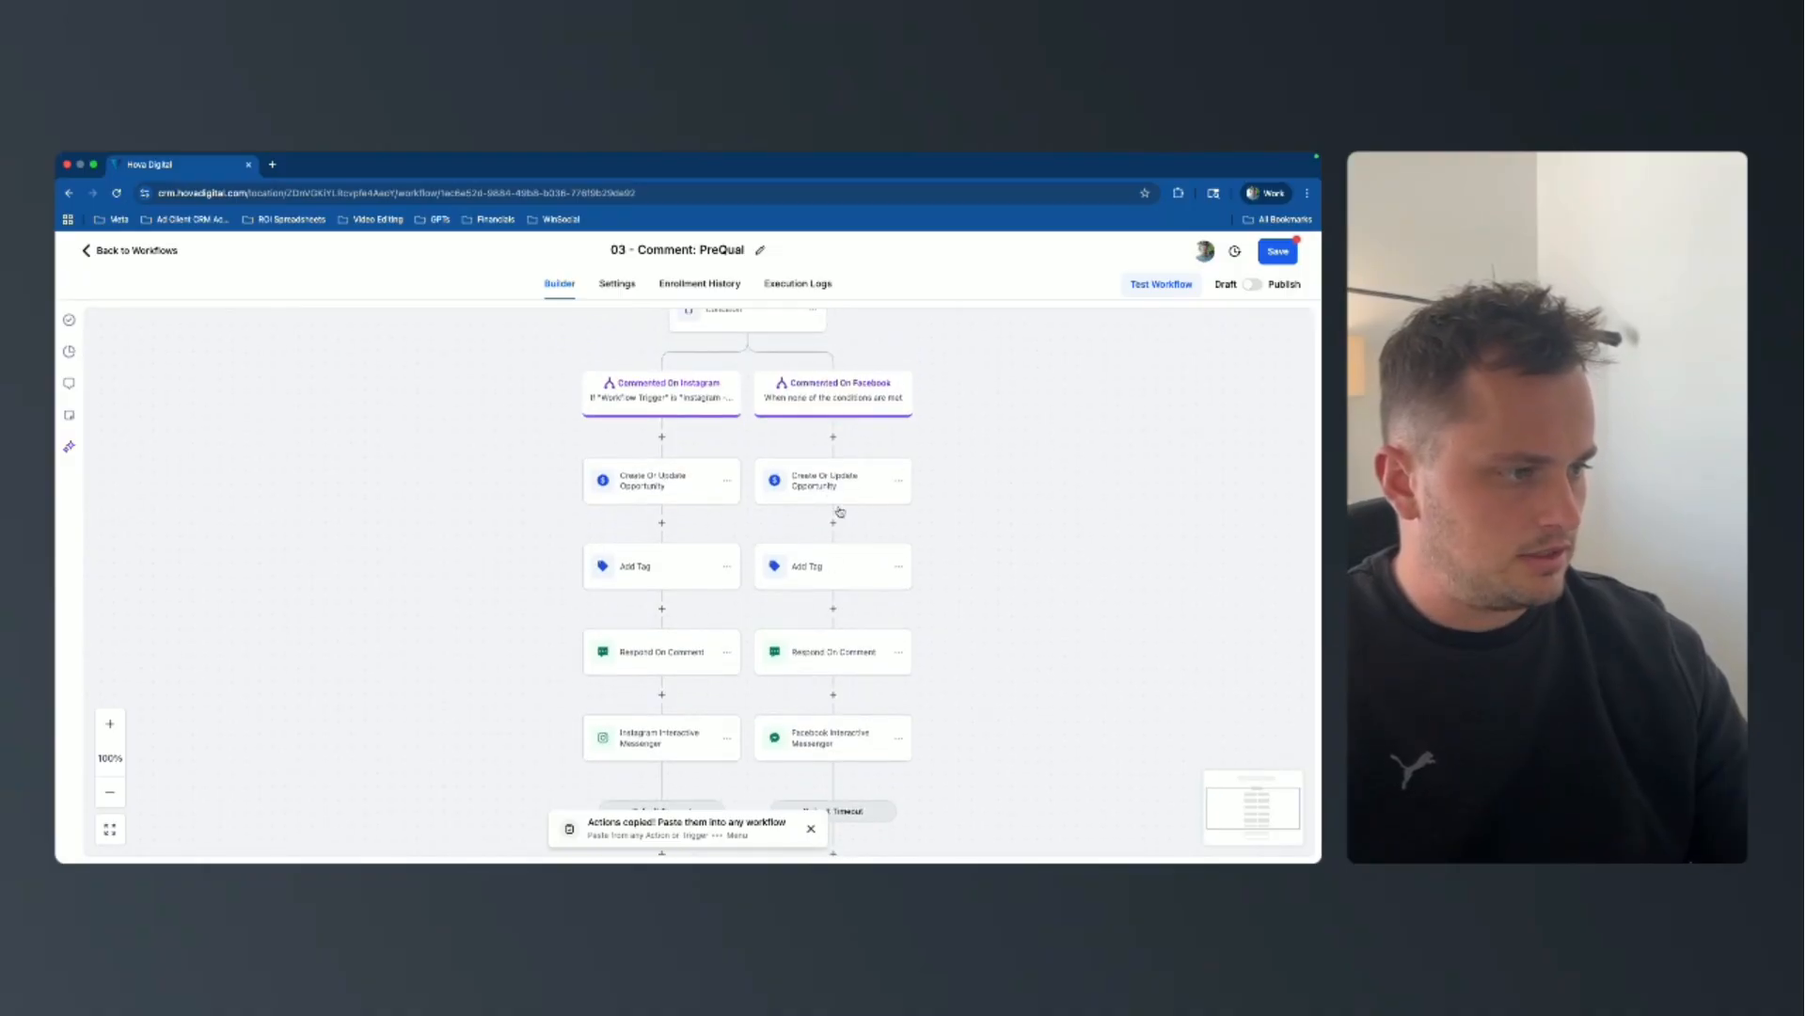
scroll(831, 498, down, 5)
click(819, 637)
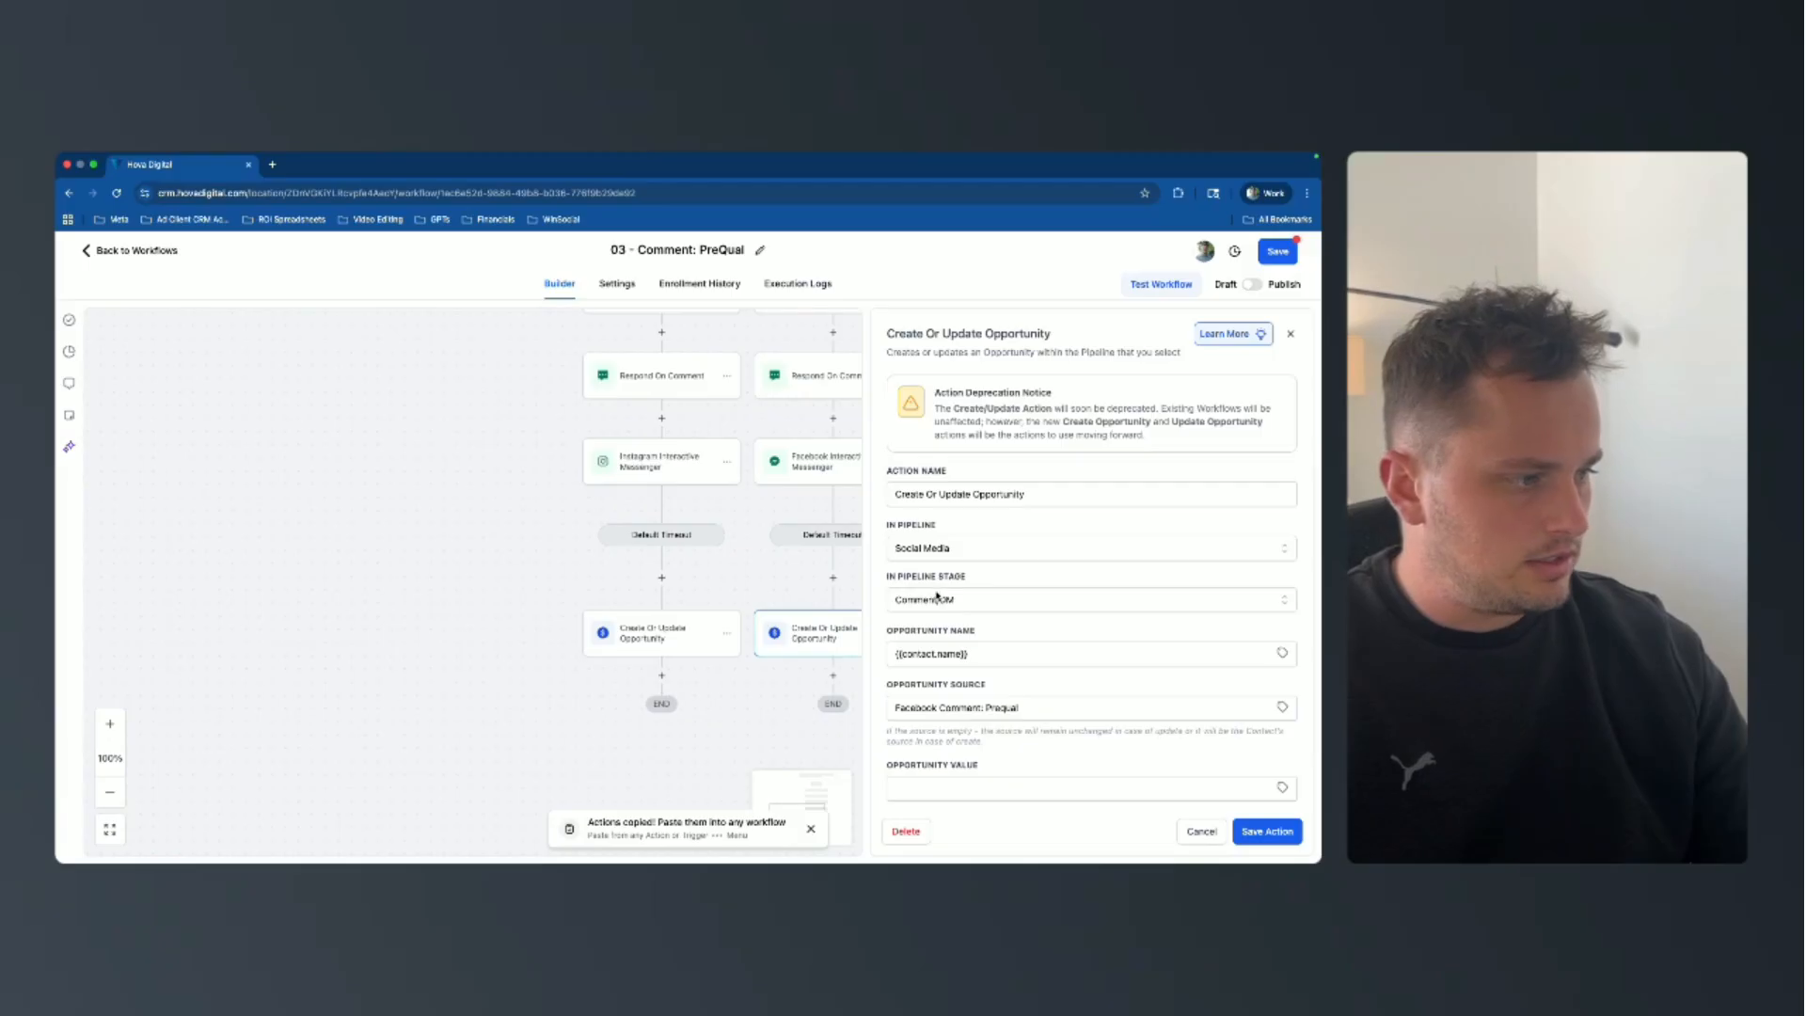
click(935, 599)
click(929, 707)
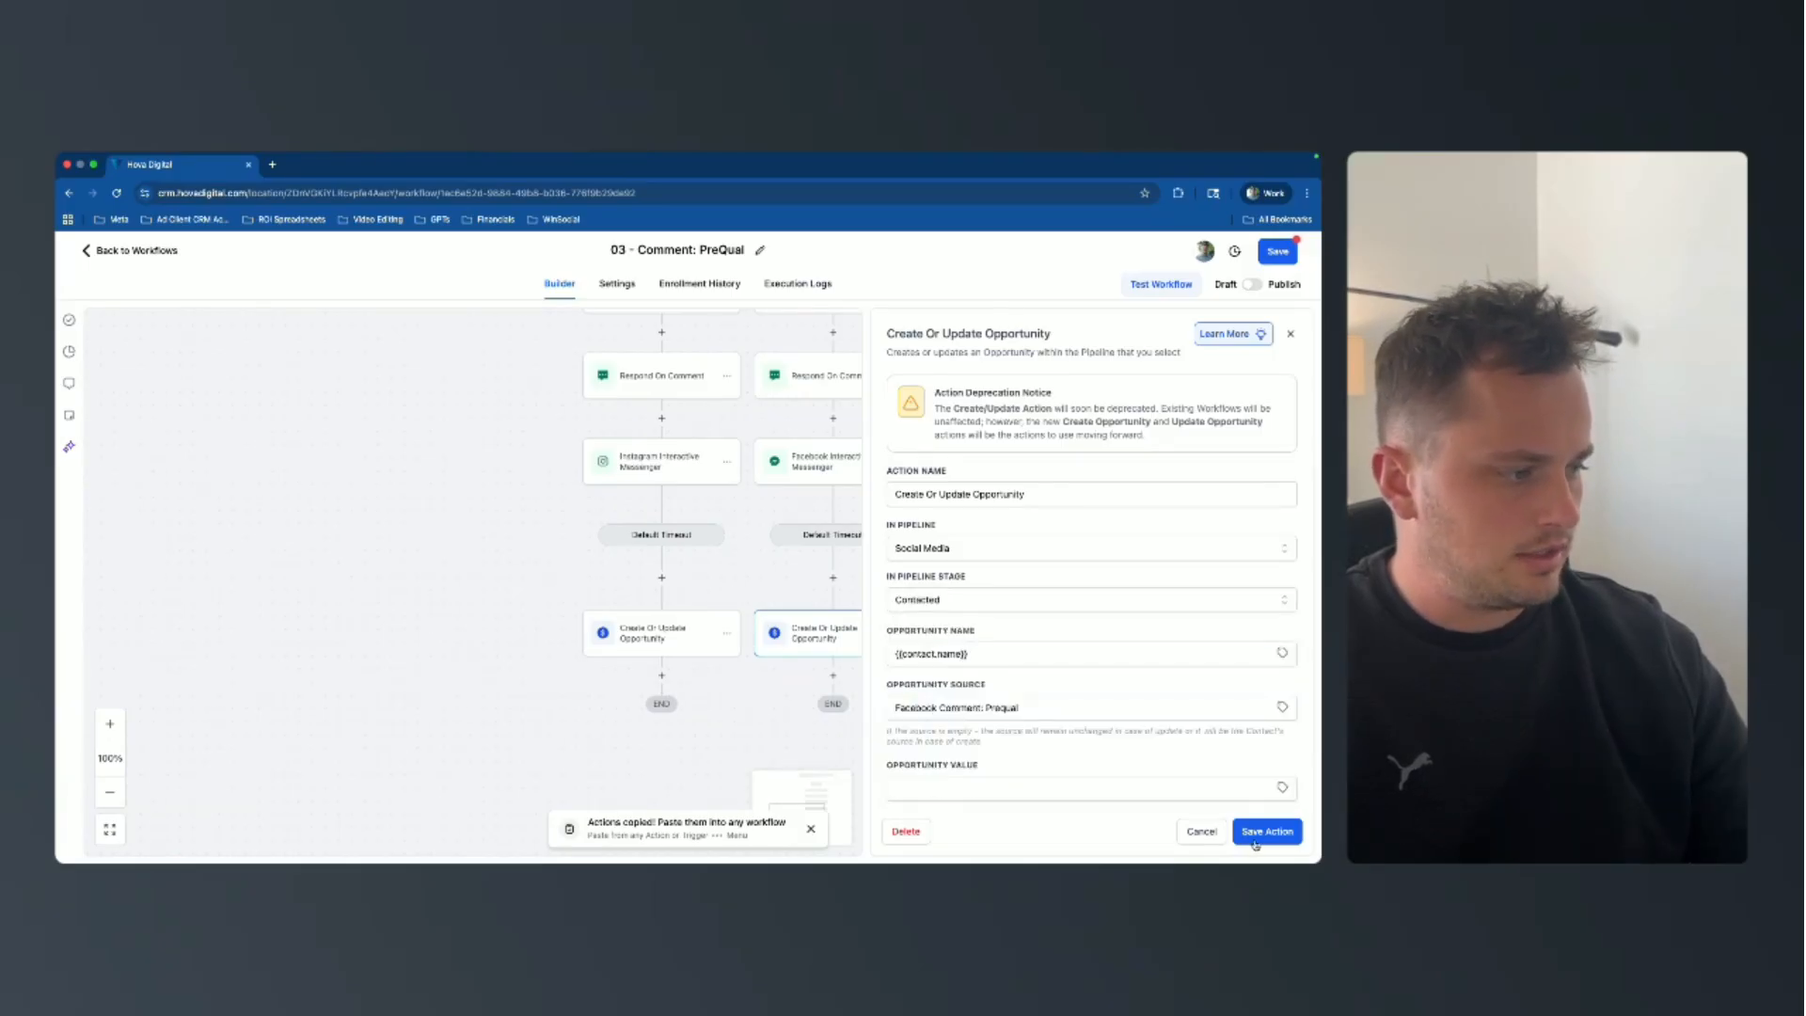
click(1256, 842)
click(1279, 252)
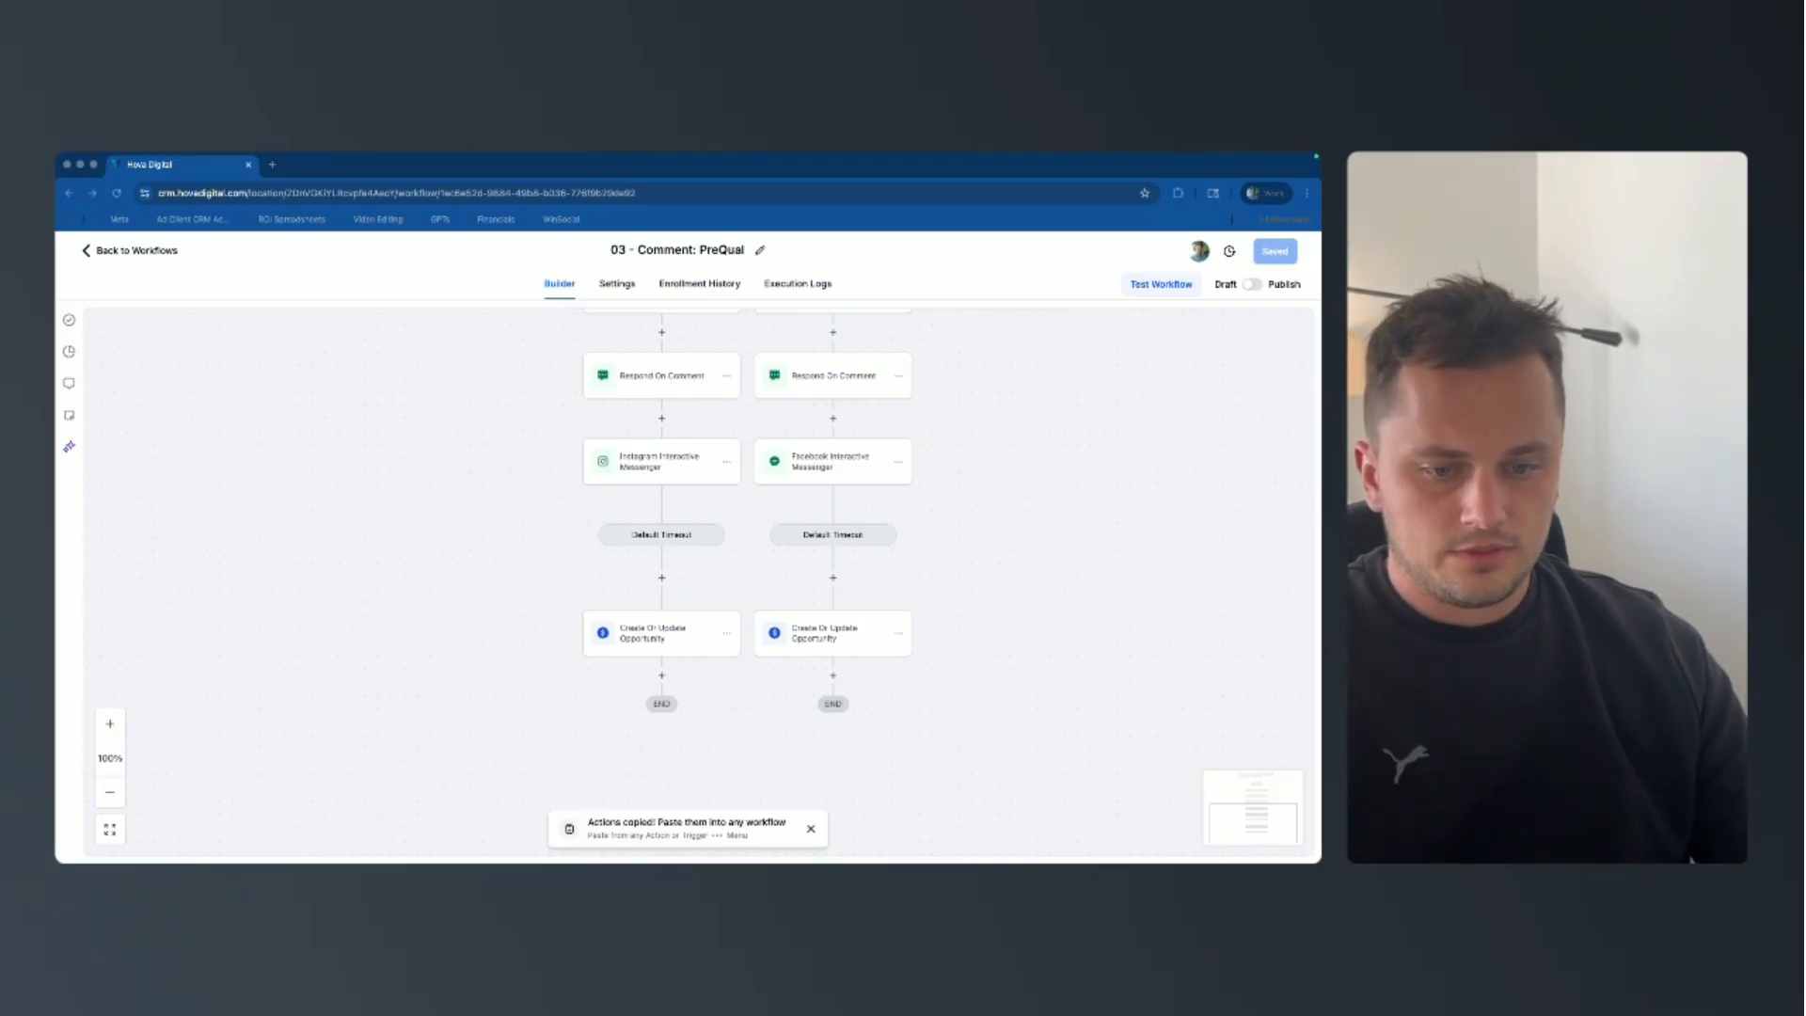
Review the saved workflow from its Instagram and Facebook triggers through both branches to the final opportunity actions.
scroll(723, 645, up, 10)
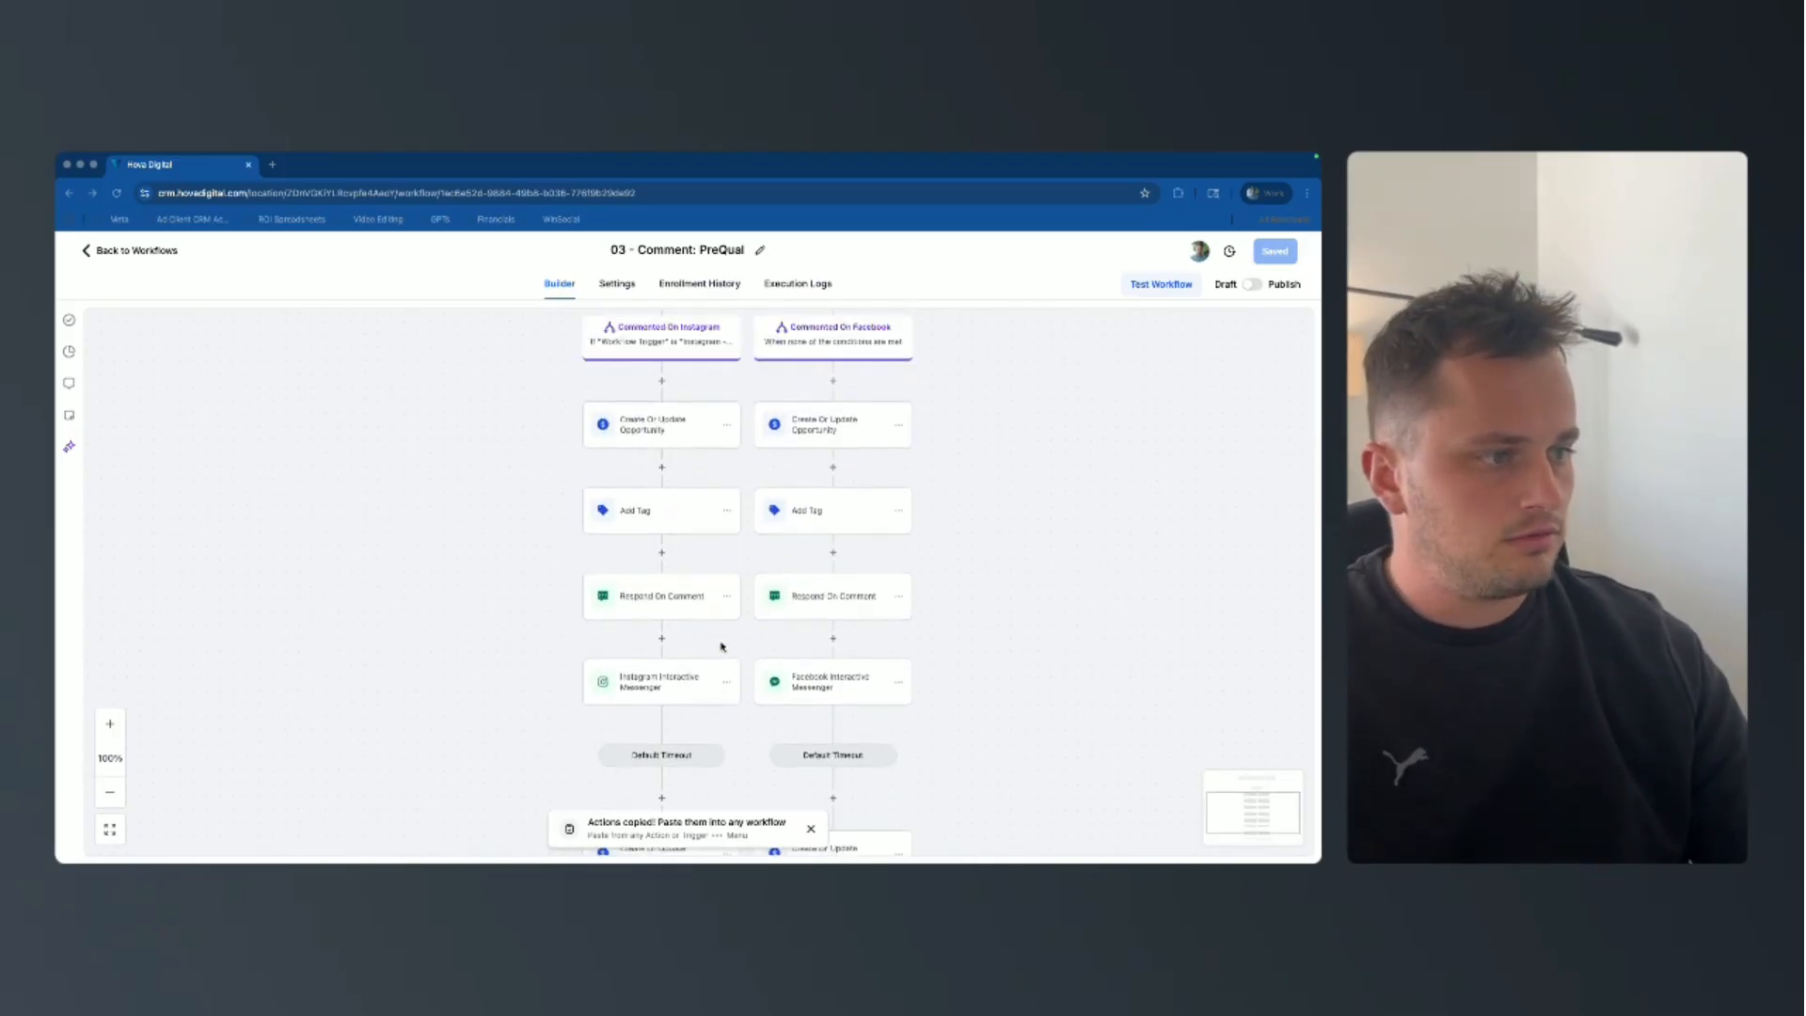
scroll(722, 646, up, 2)
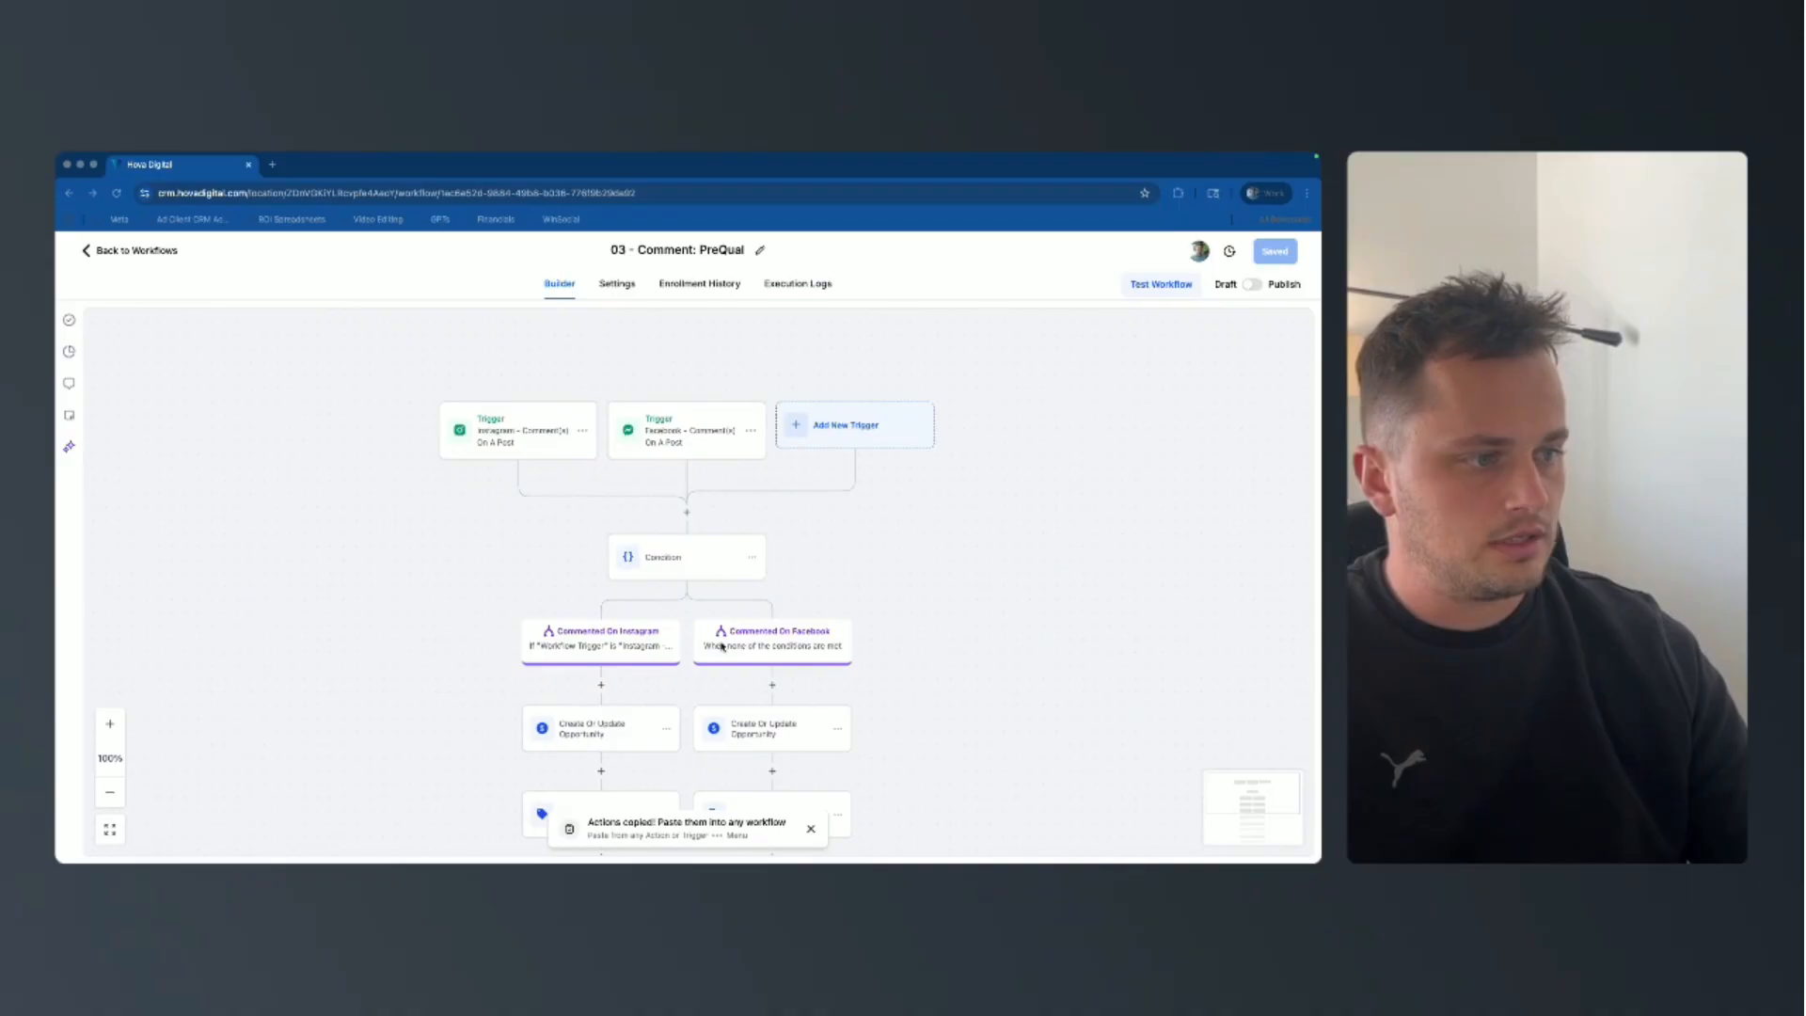
scroll(723, 646, down, 8)
scroll(723, 646, down, 1)
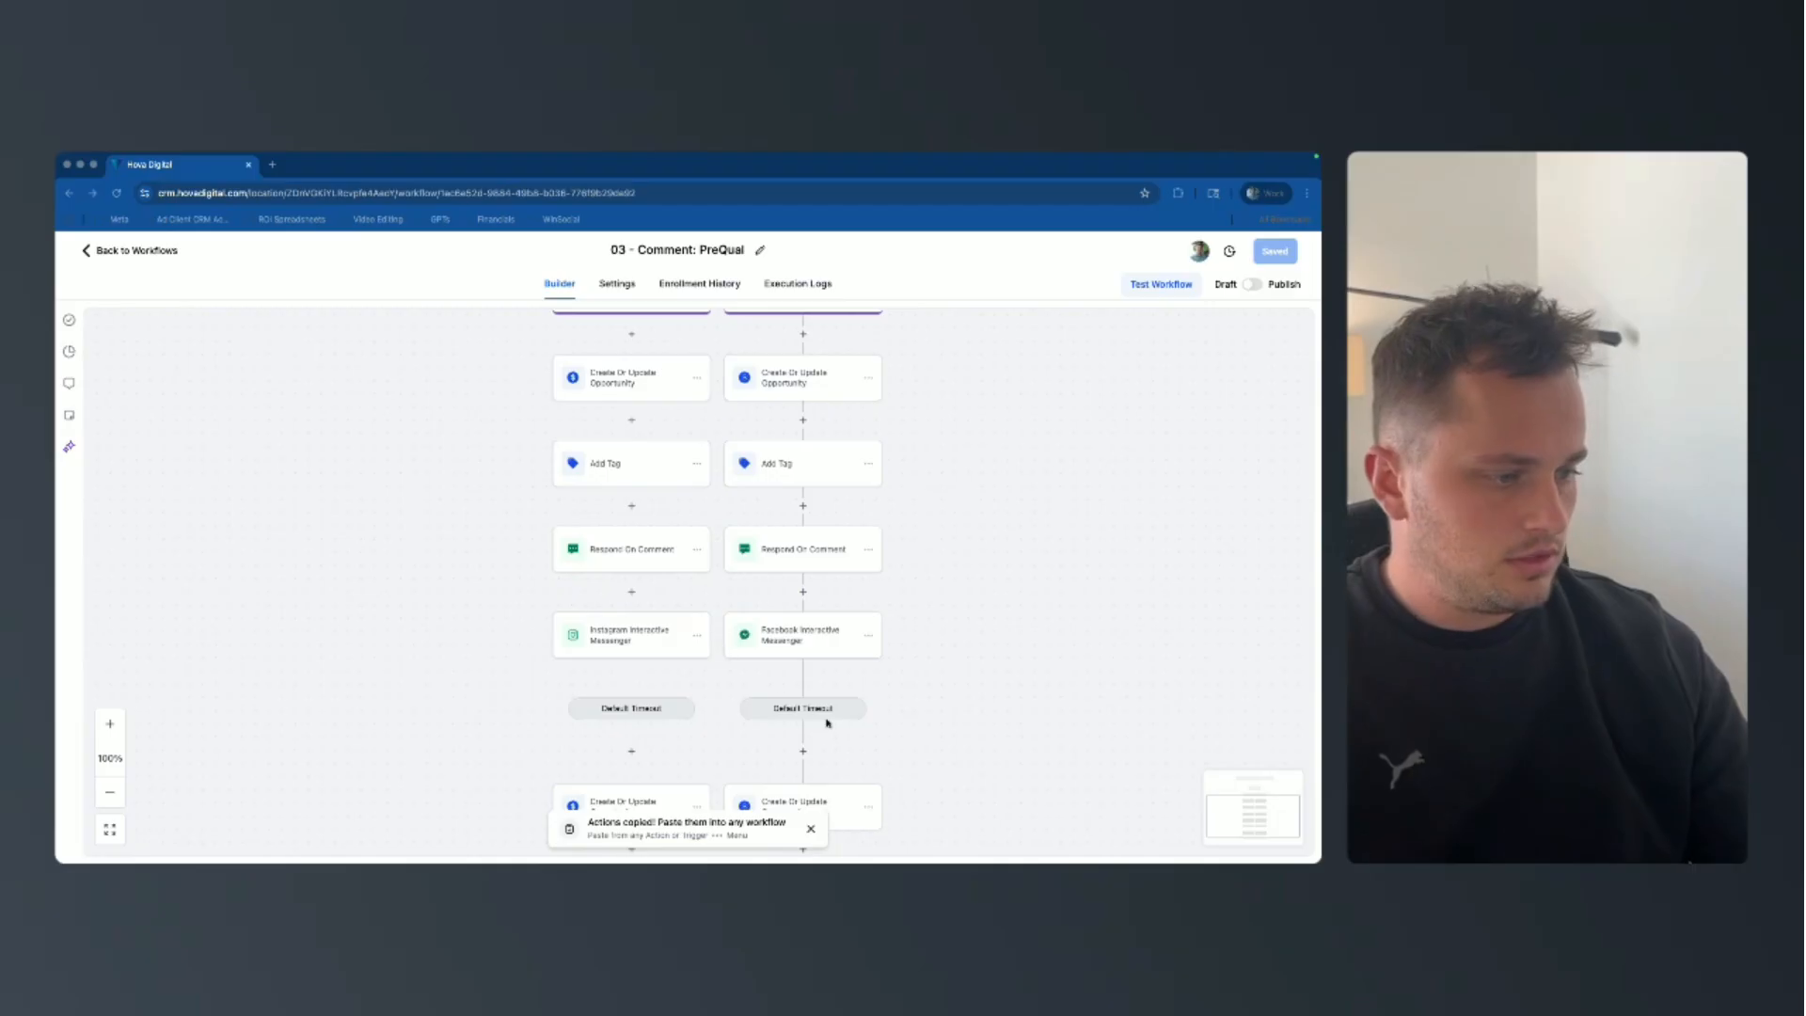
click(811, 828)
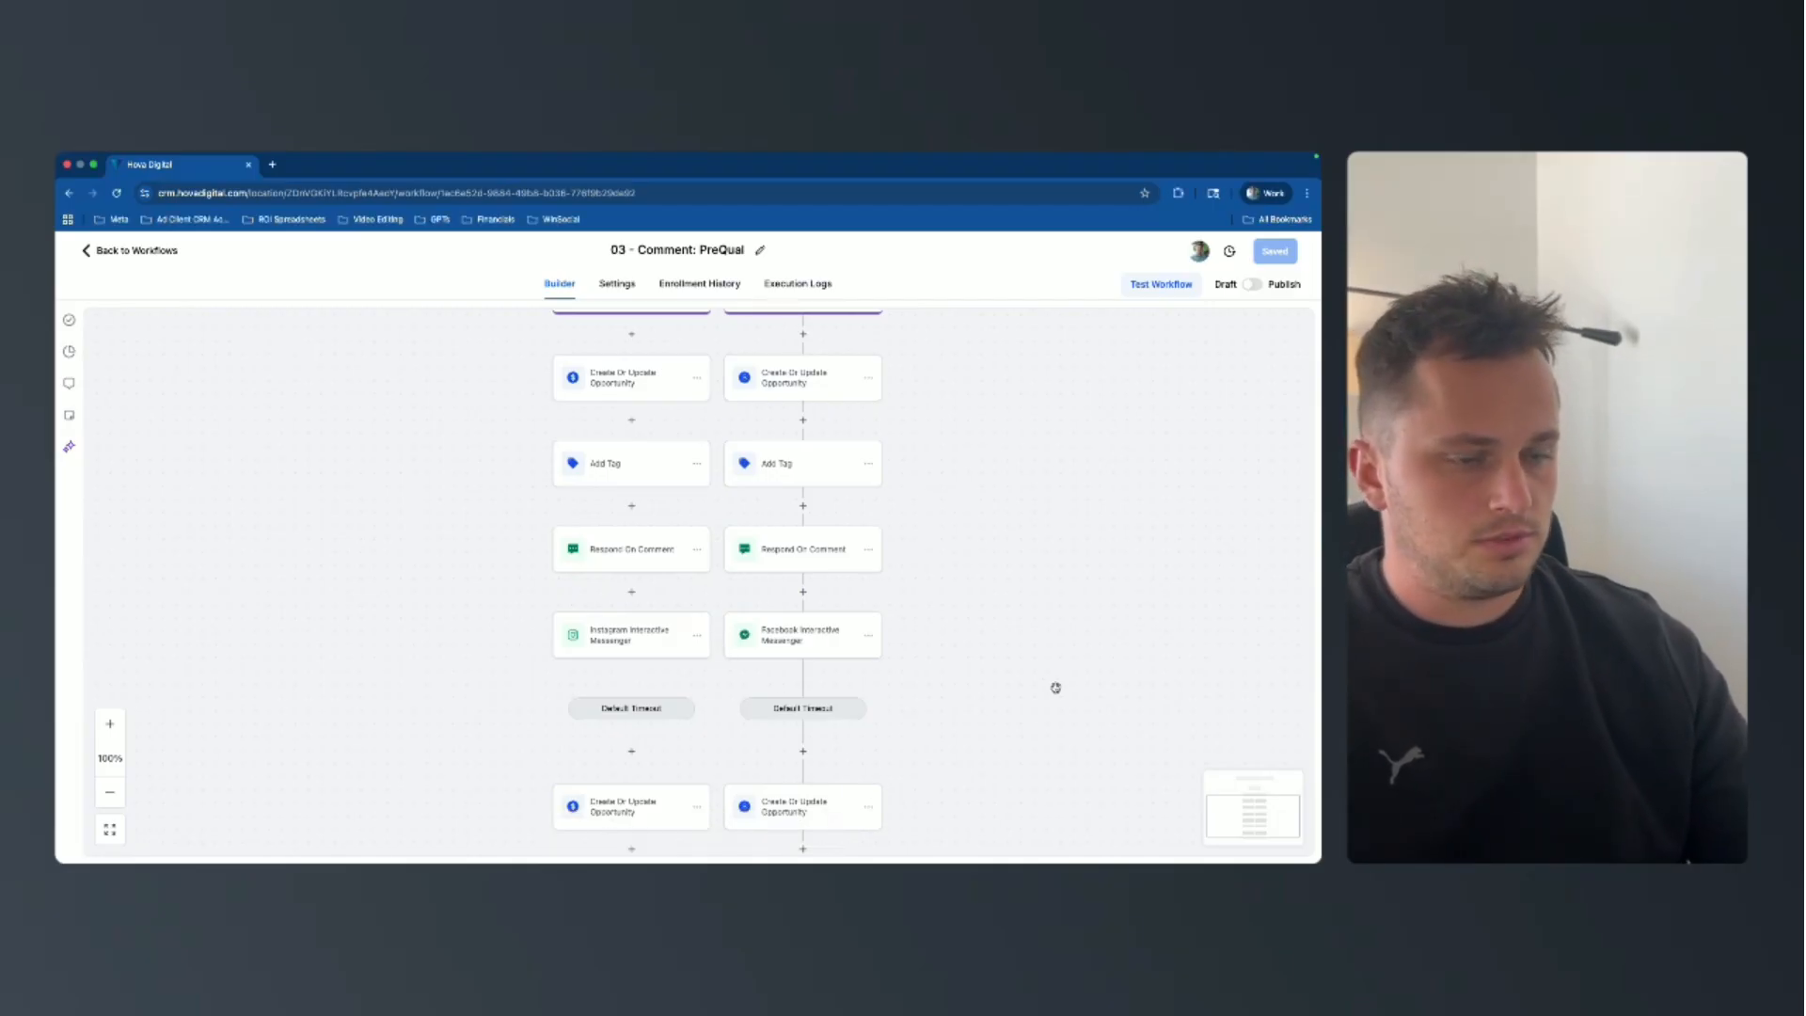
scroll(1048, 661, up, 1)
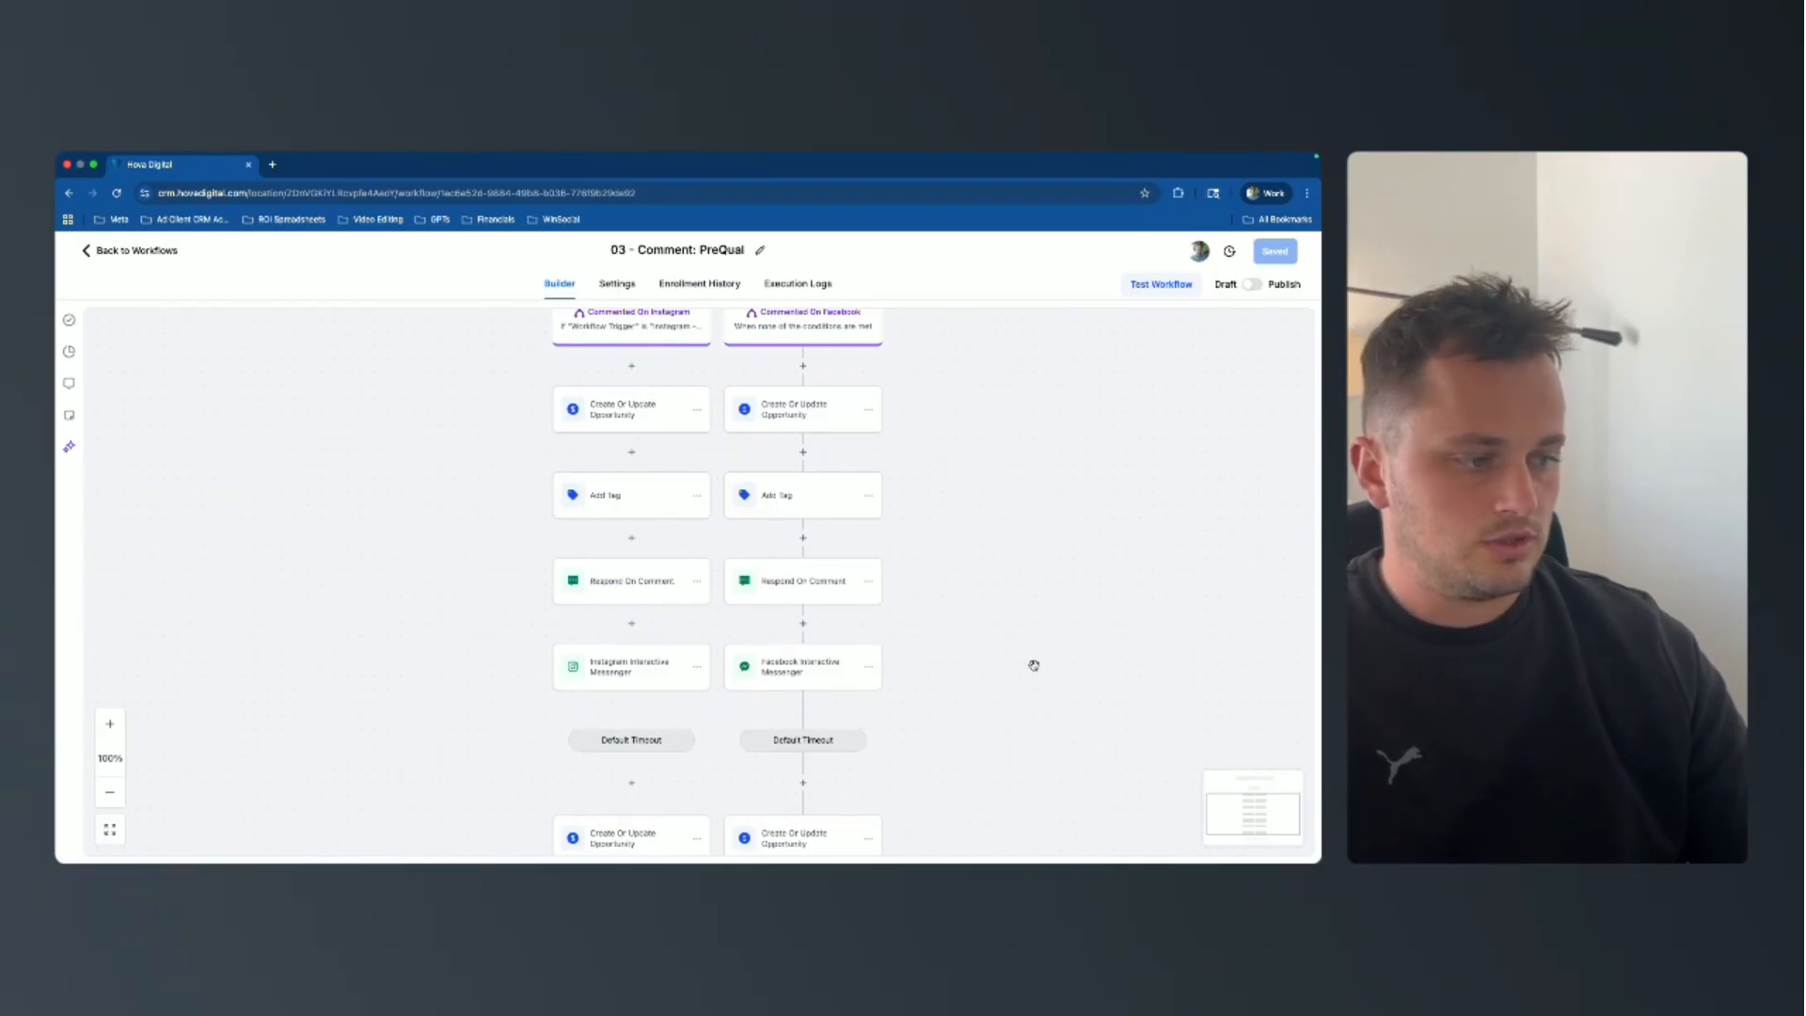
scroll(979, 685, down, 2)
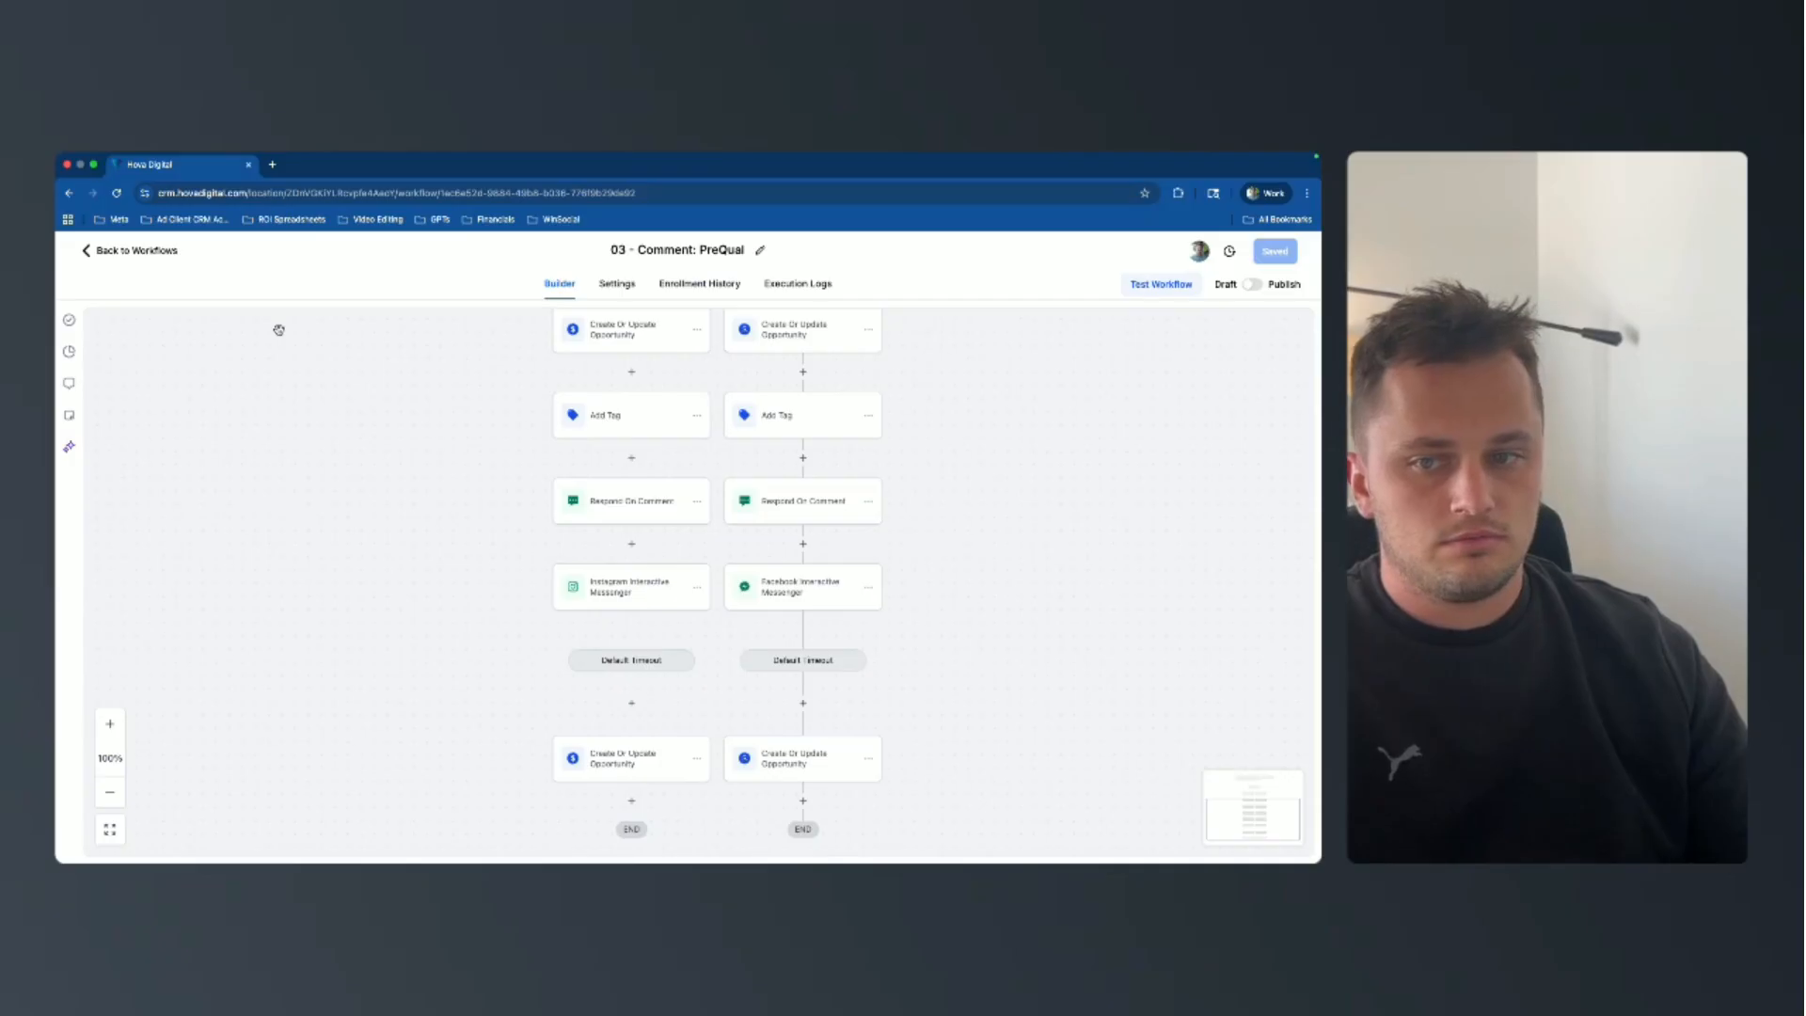
scroll(401, 392, up, 2)
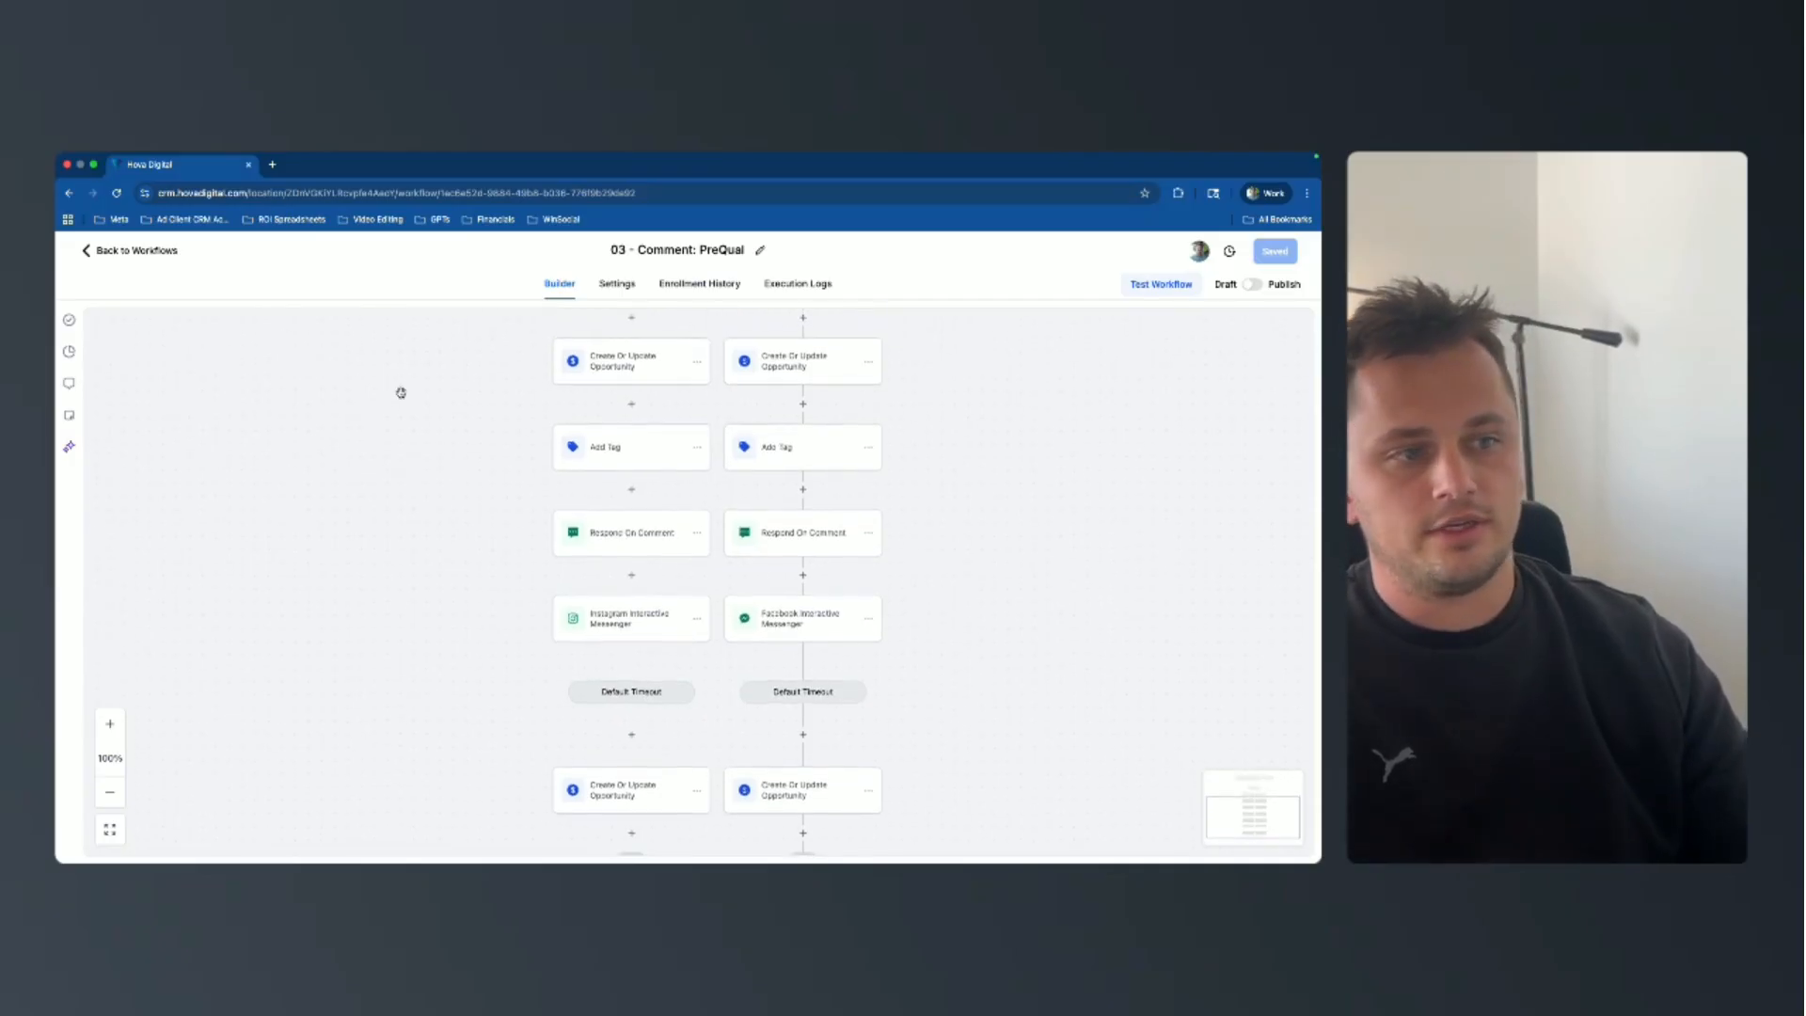
Return to the workflow list and publish the "03 - Comment: PreQual" workflow.
click(151, 252)
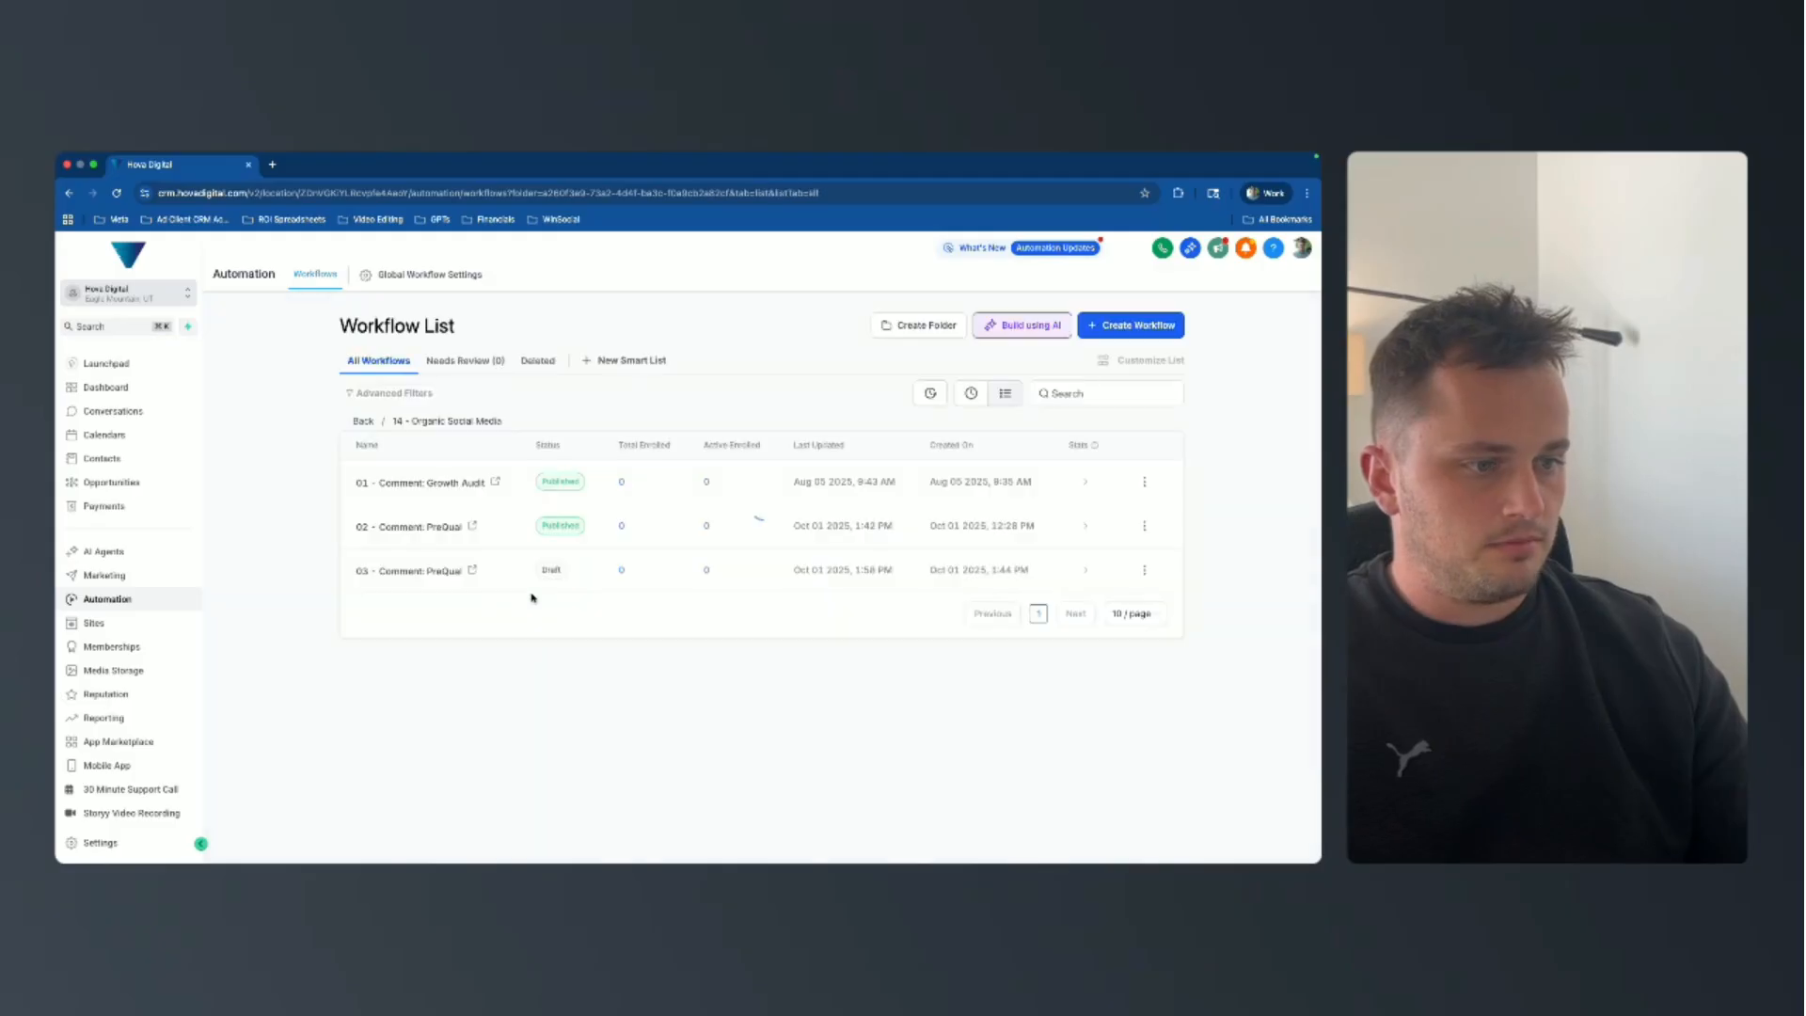
click(1143, 570)
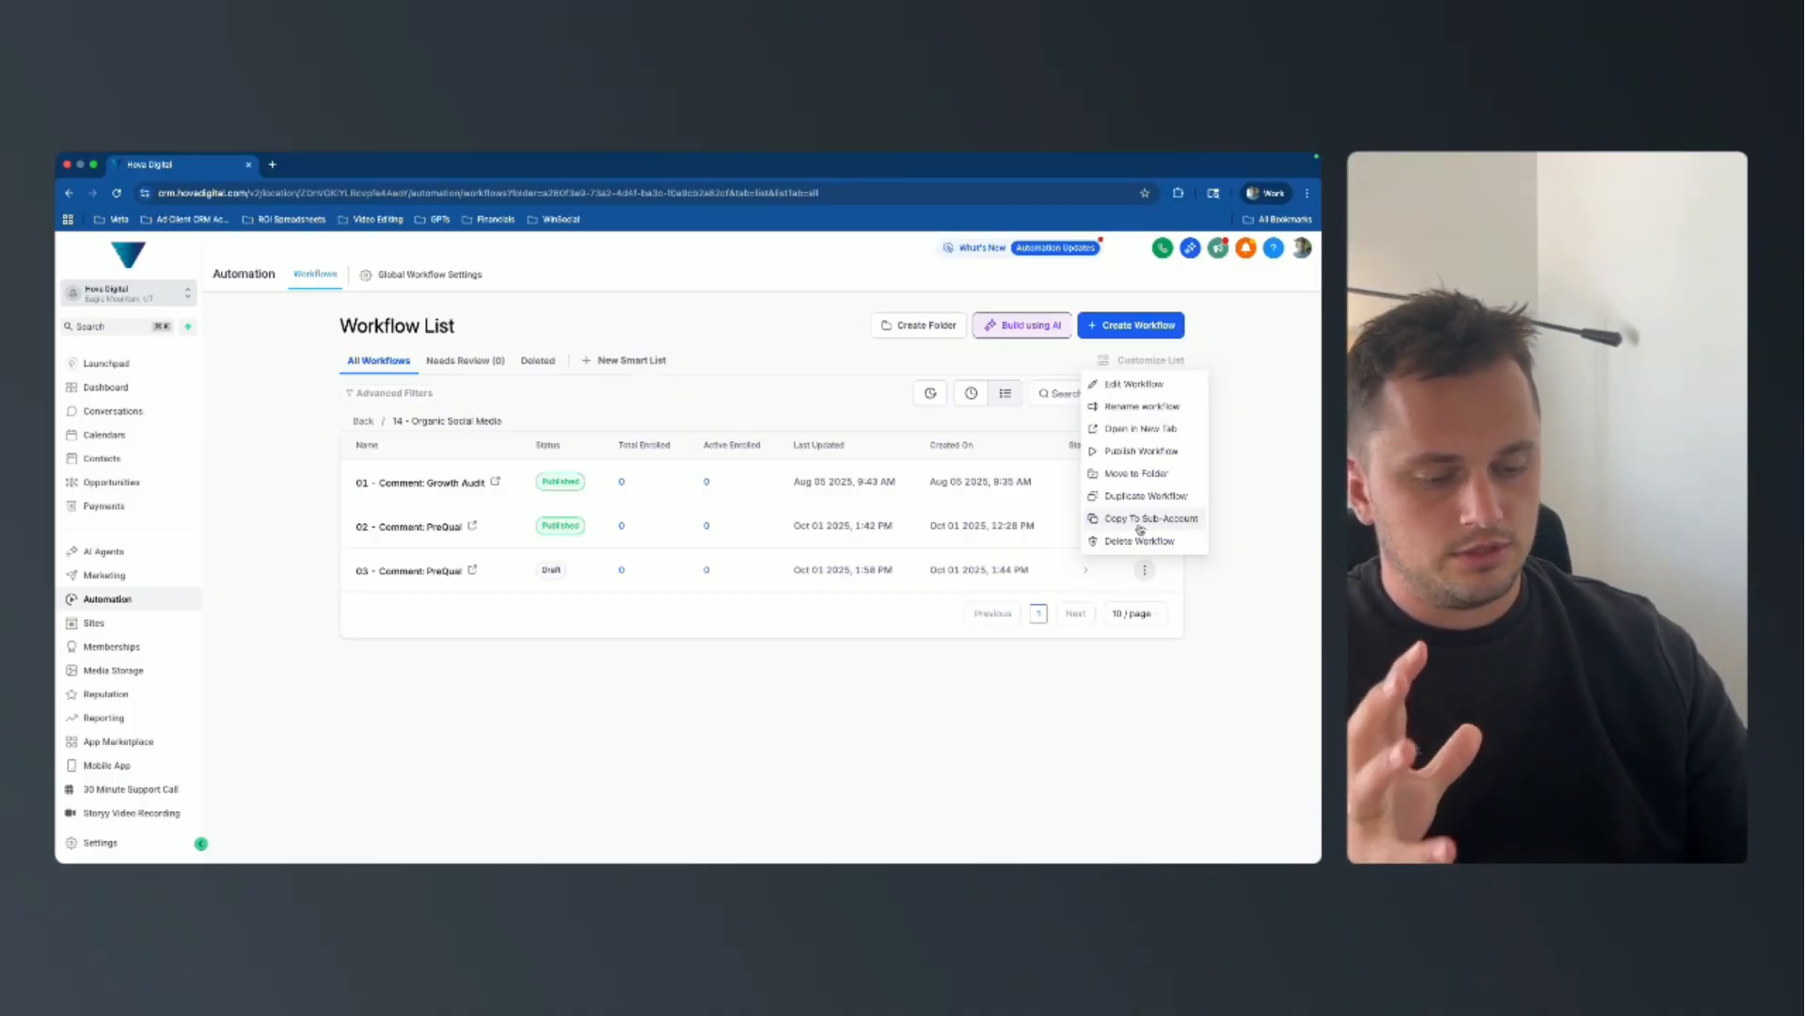
click(1123, 452)
click(892, 613)
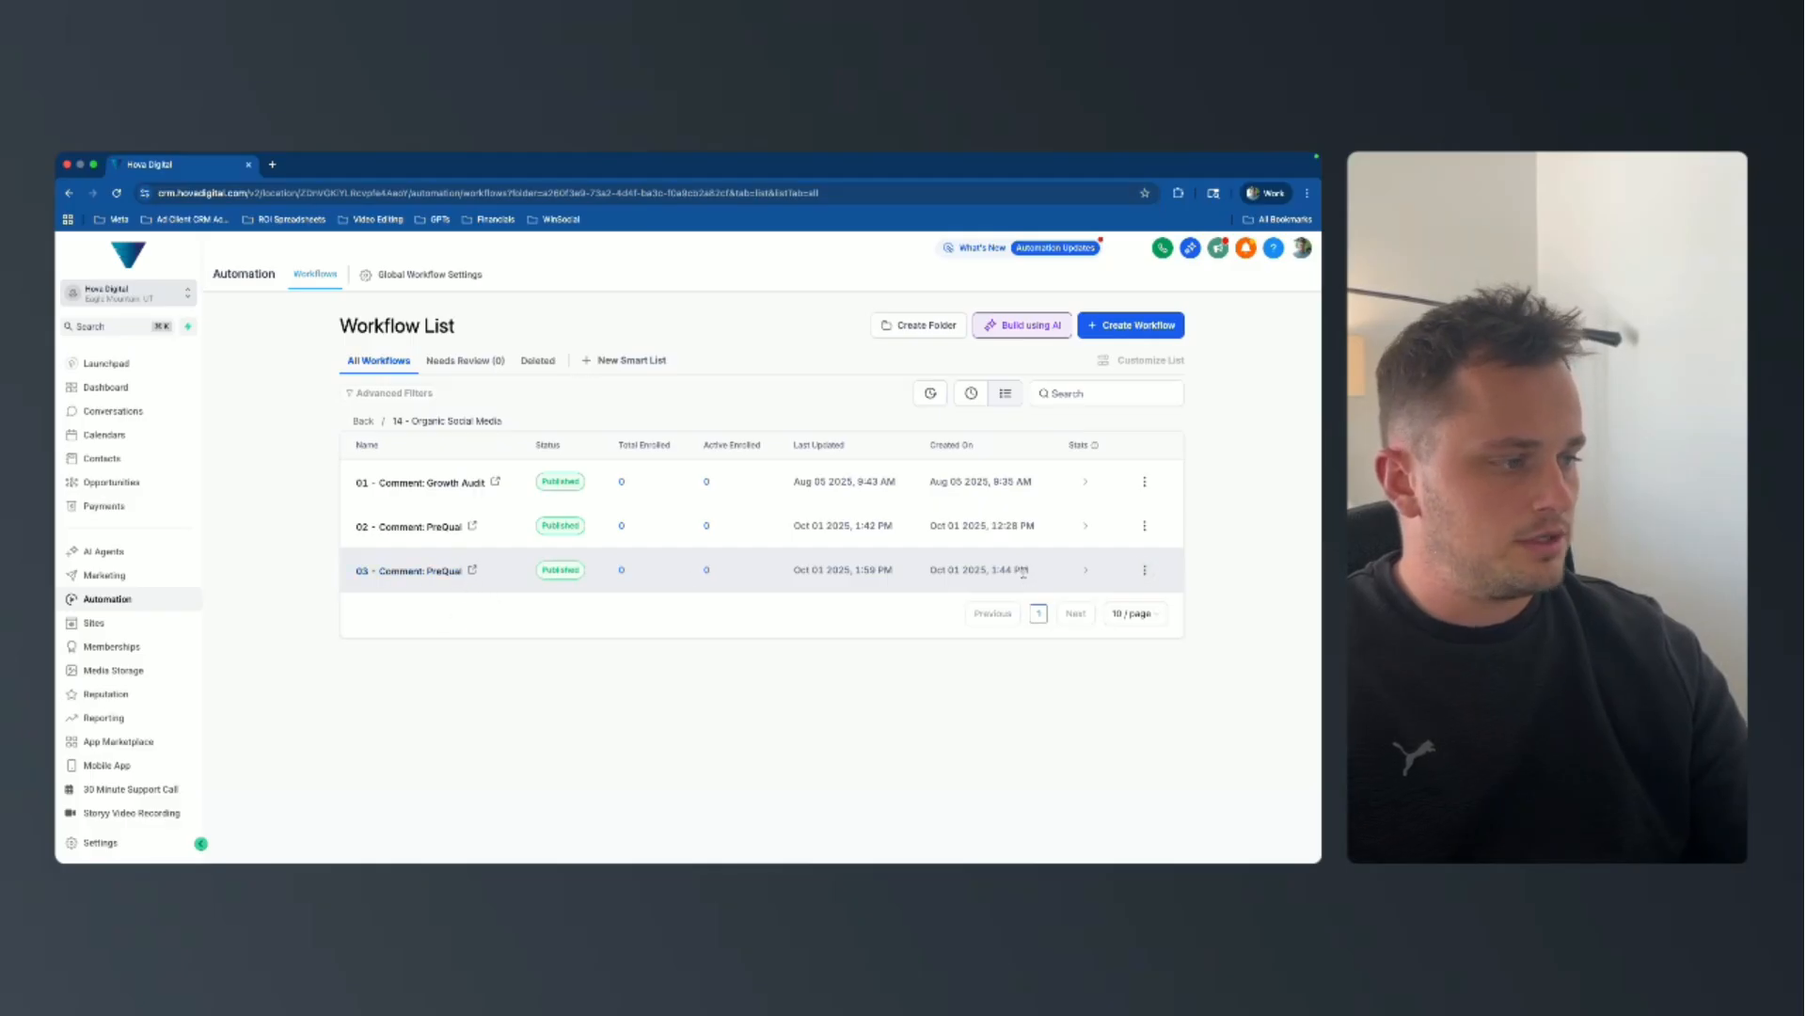
Duplicate the "03 - Comment: PreQual" workflow under the name "04 - Comment: REFI".
click(1153, 570)
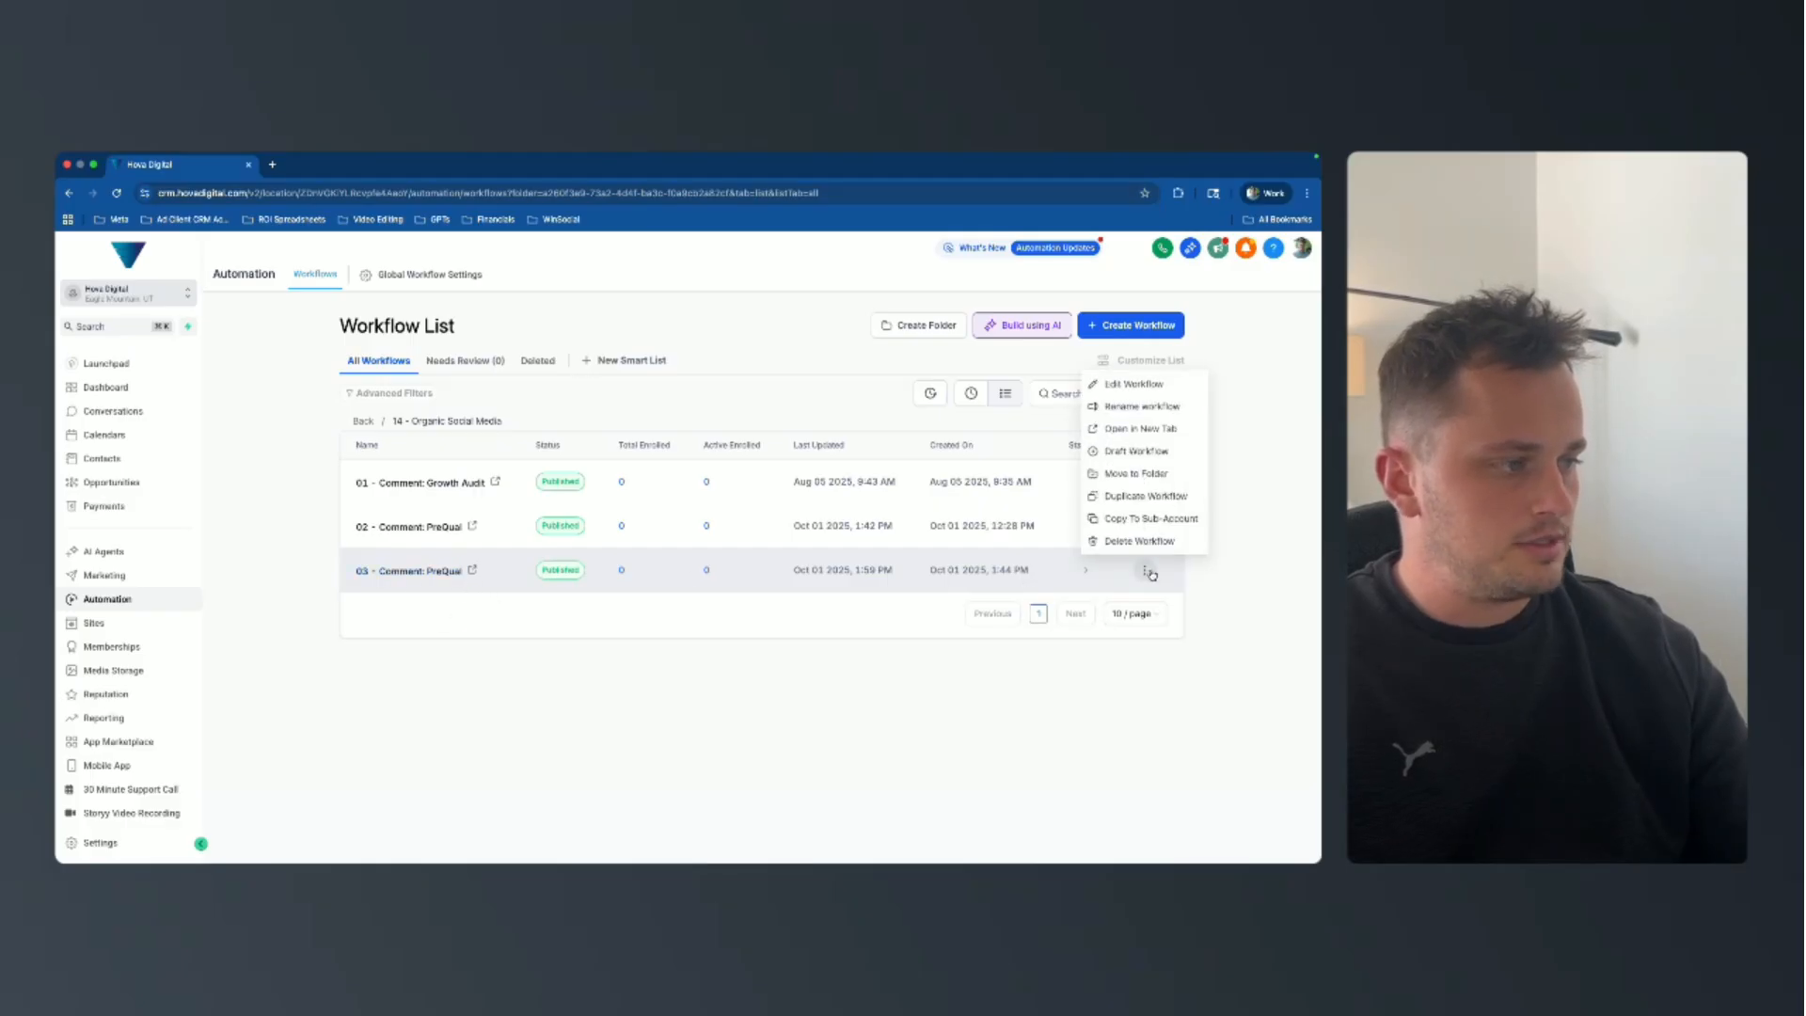
click(1155, 498)
drag(642, 594, 569, 595)
key(BackSpace)
key(Delete)
key(Delete)
text(04 - Comment: PreQual)
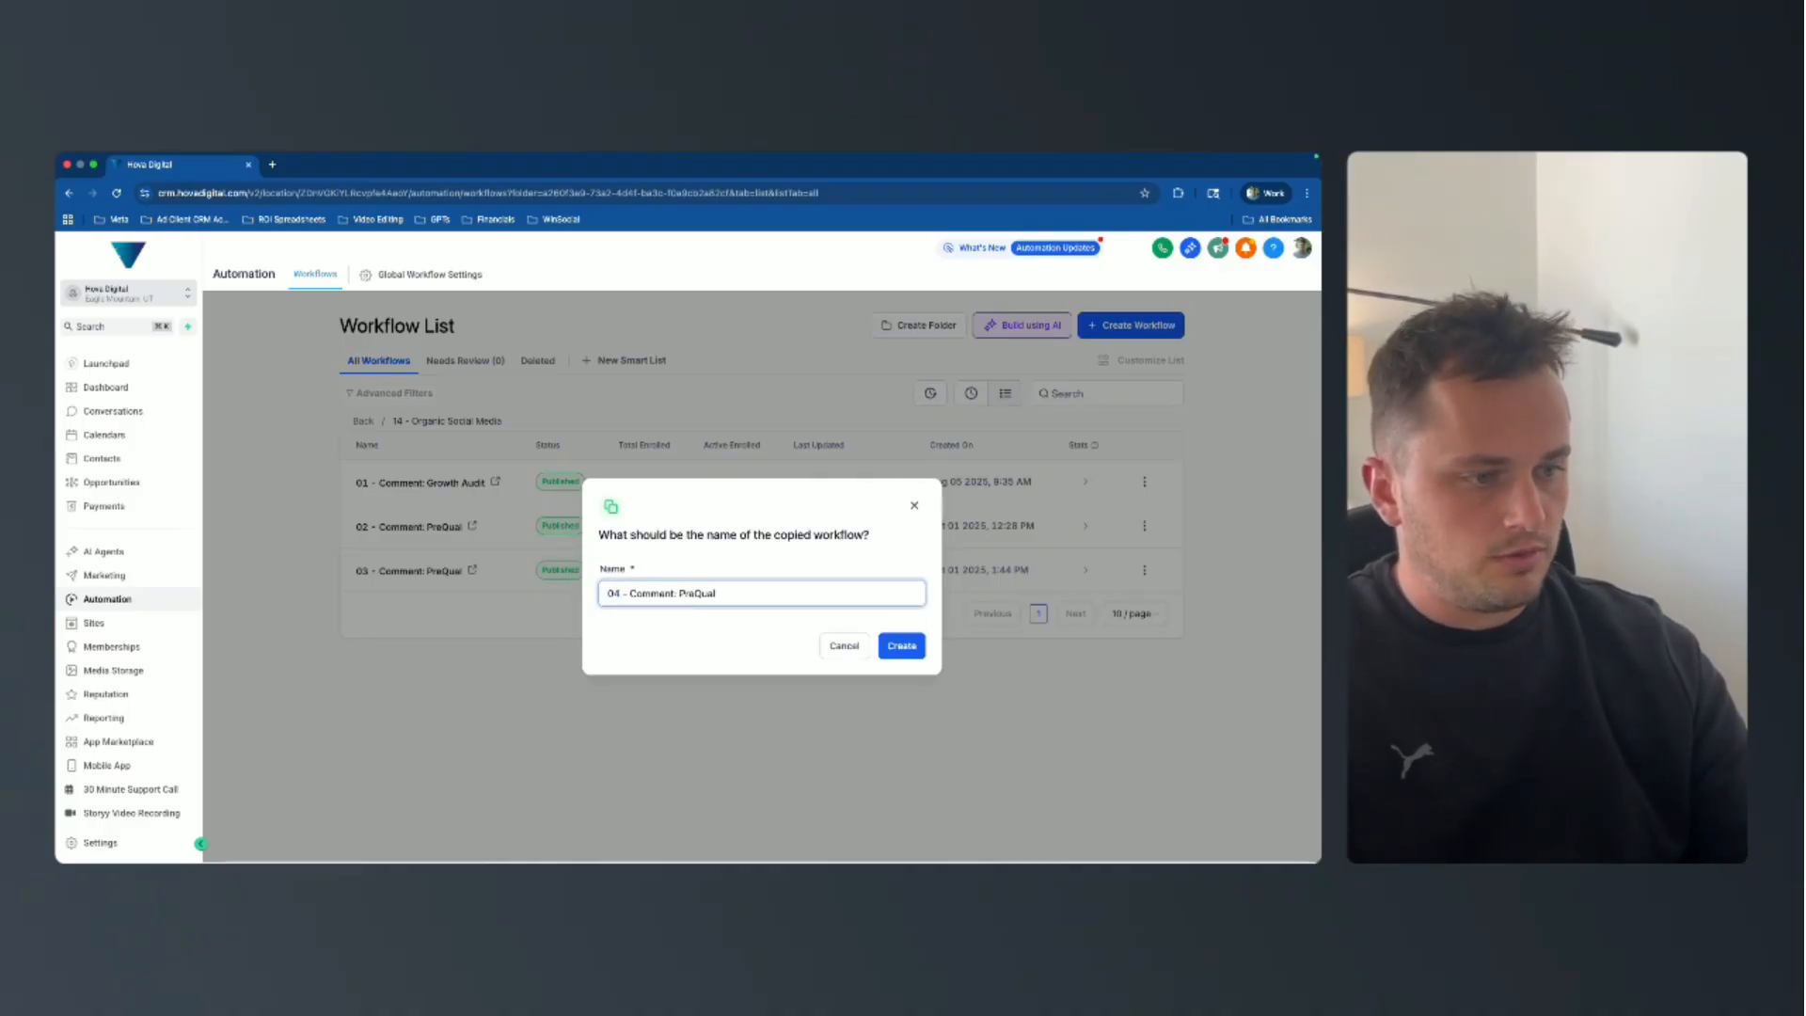
double_click(680, 593)
text(REF)
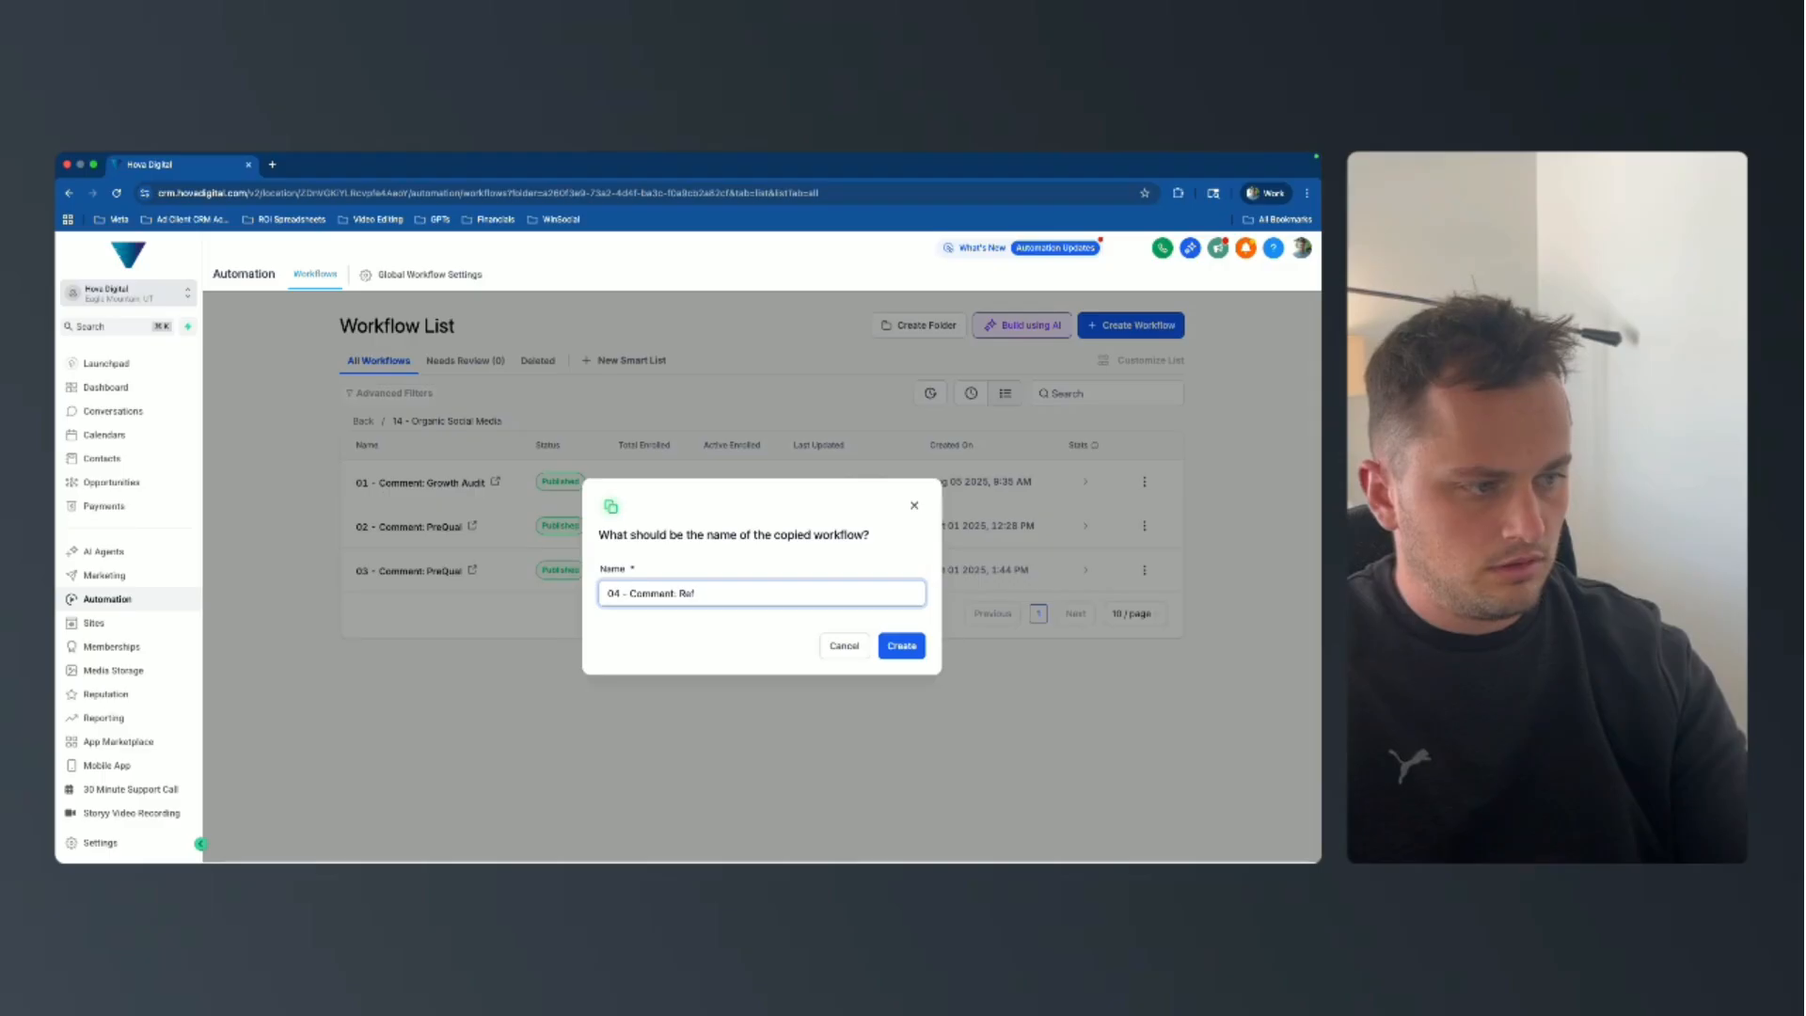
text(EFI)
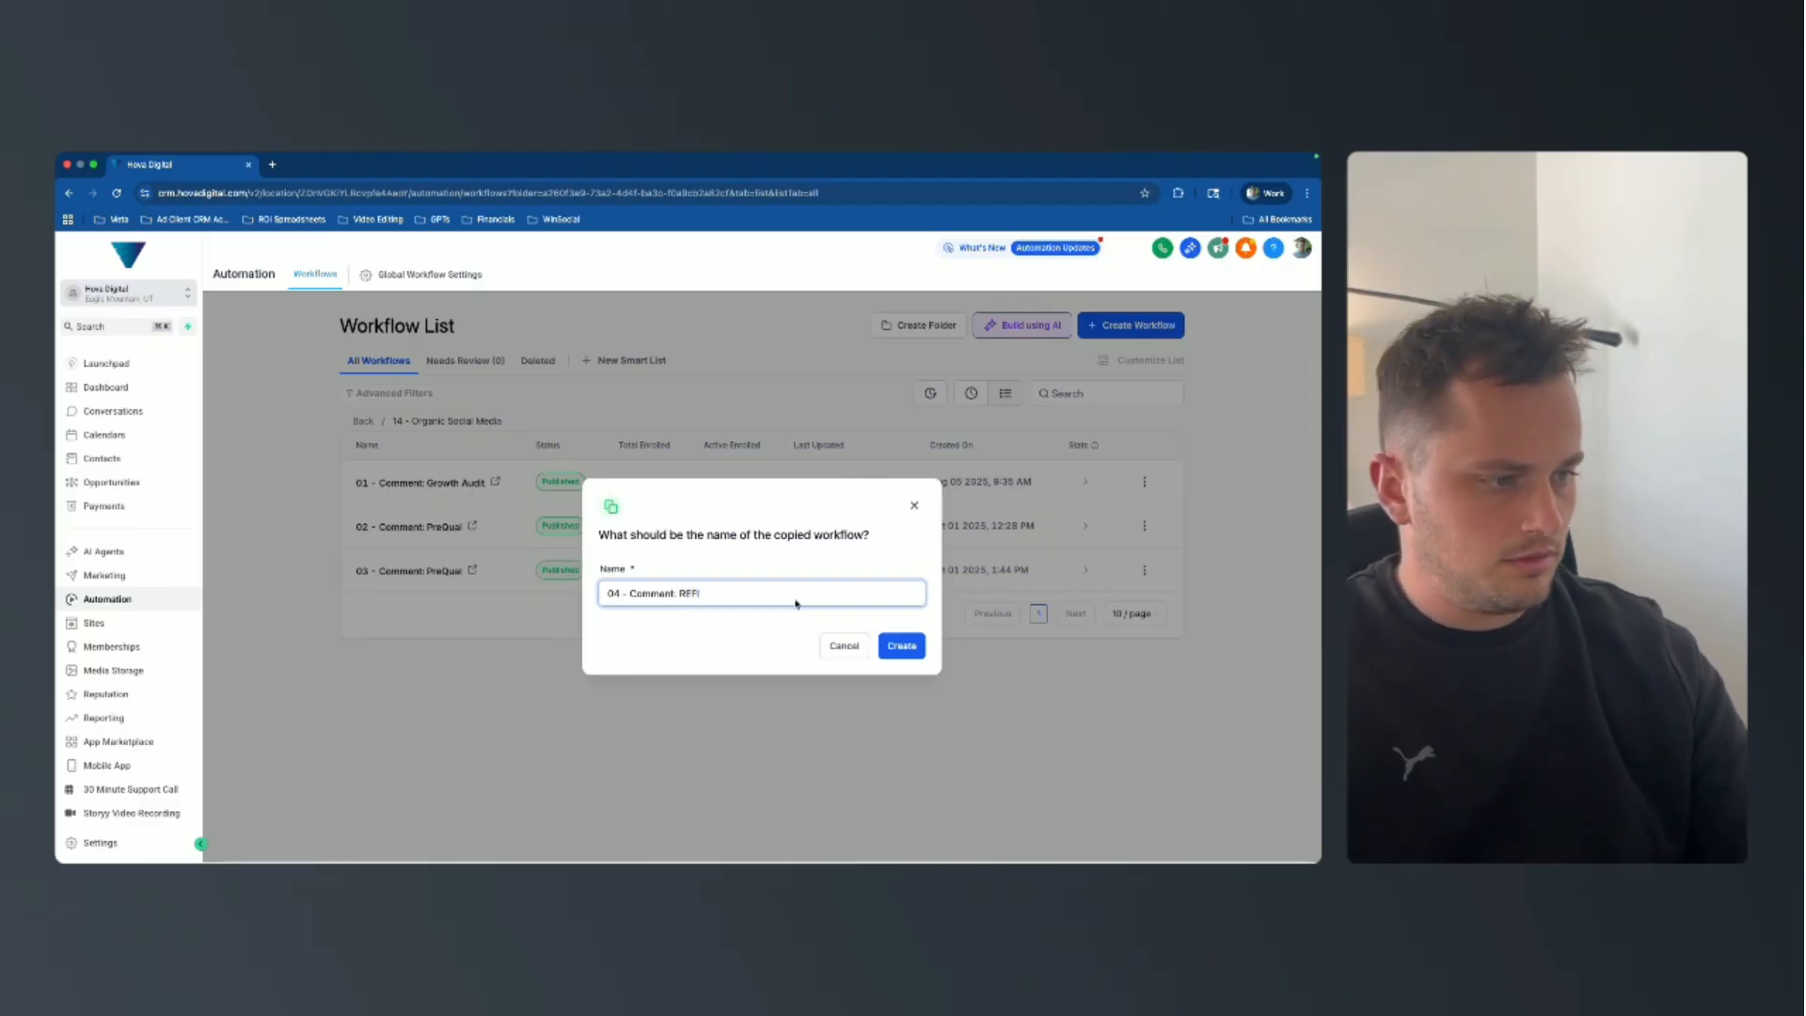
click(899, 645)
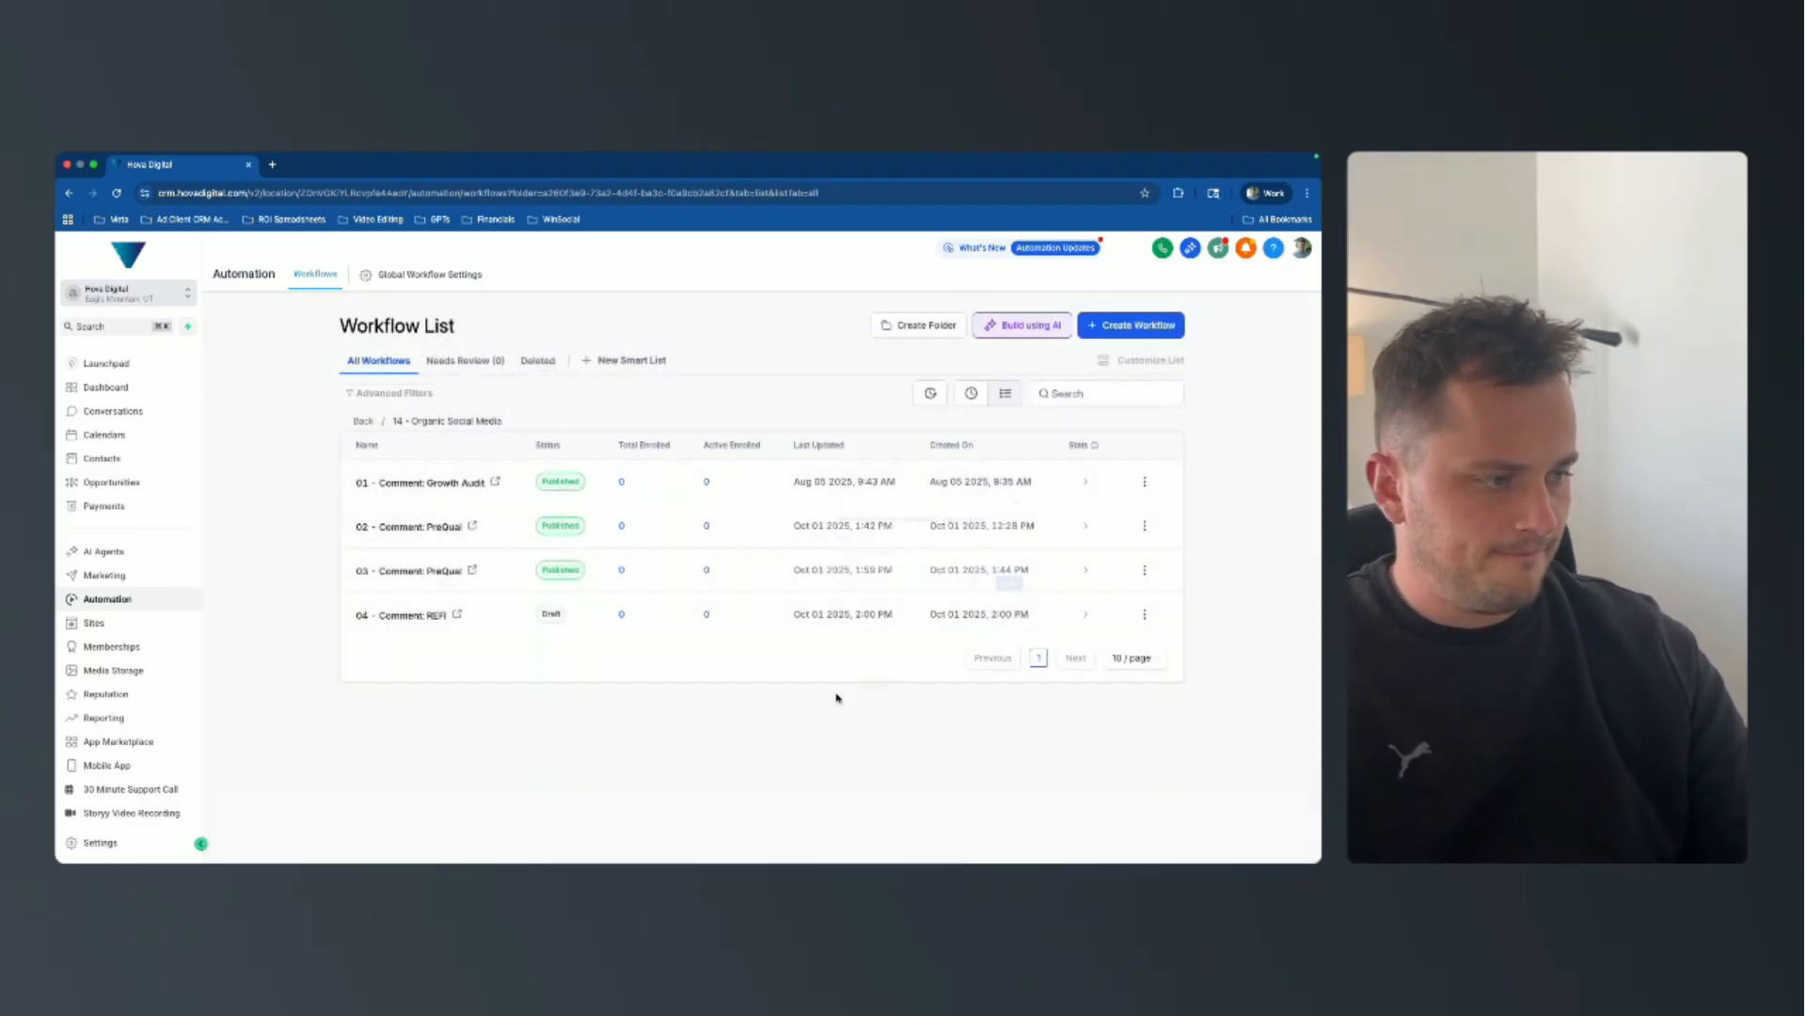
Open the "04 - Comment: REFI" workflow and review its triggers and the actions in both branches.
click(402, 616)
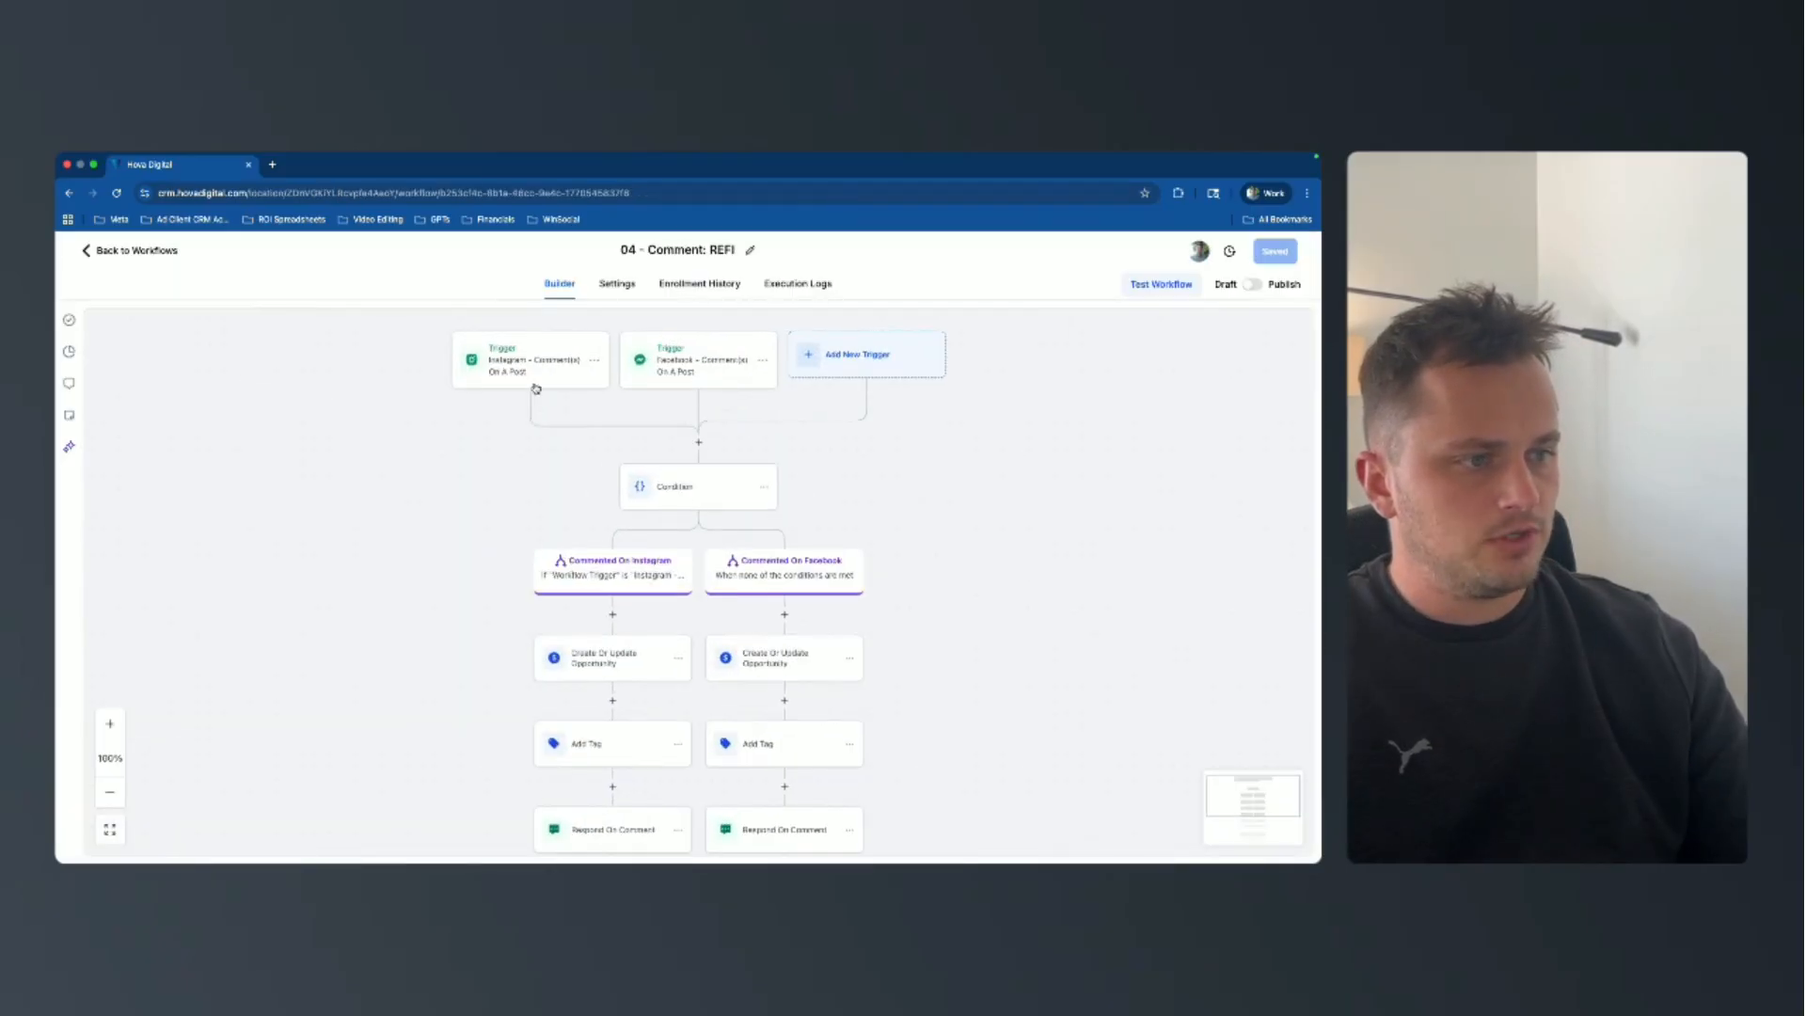
click(533, 381)
click(1197, 832)
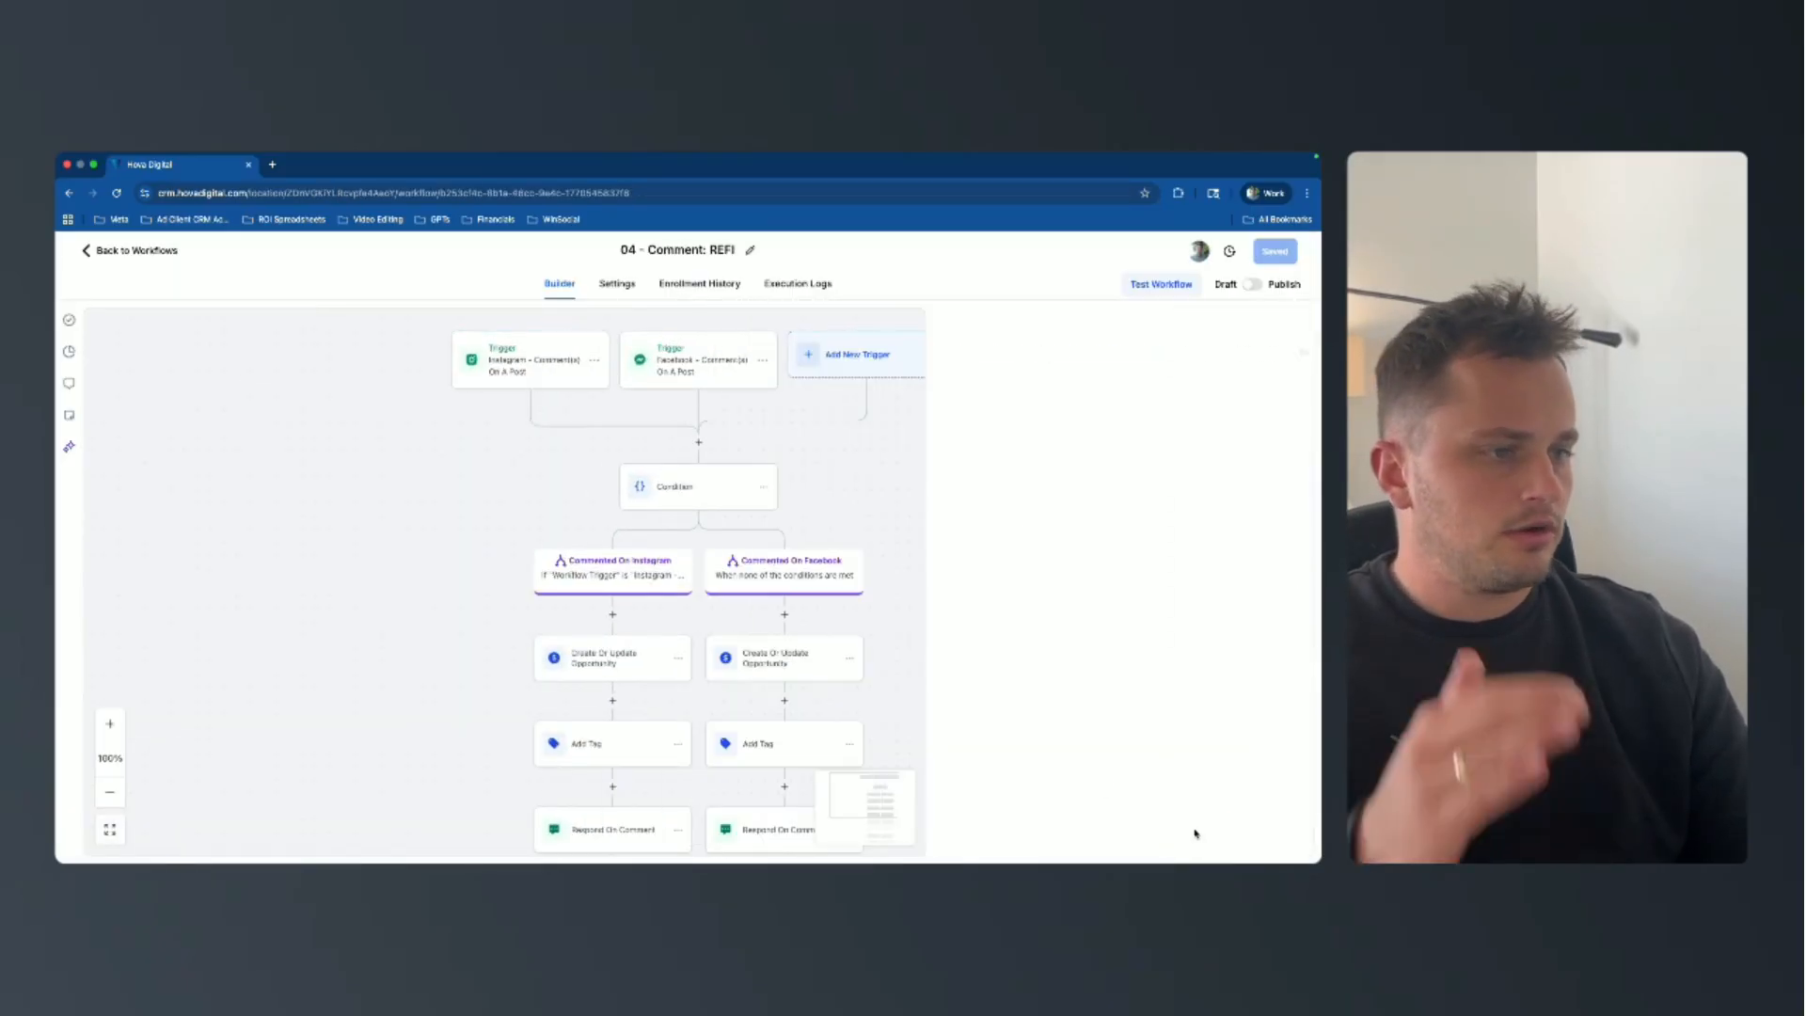
scroll(1044, 557, down, 3)
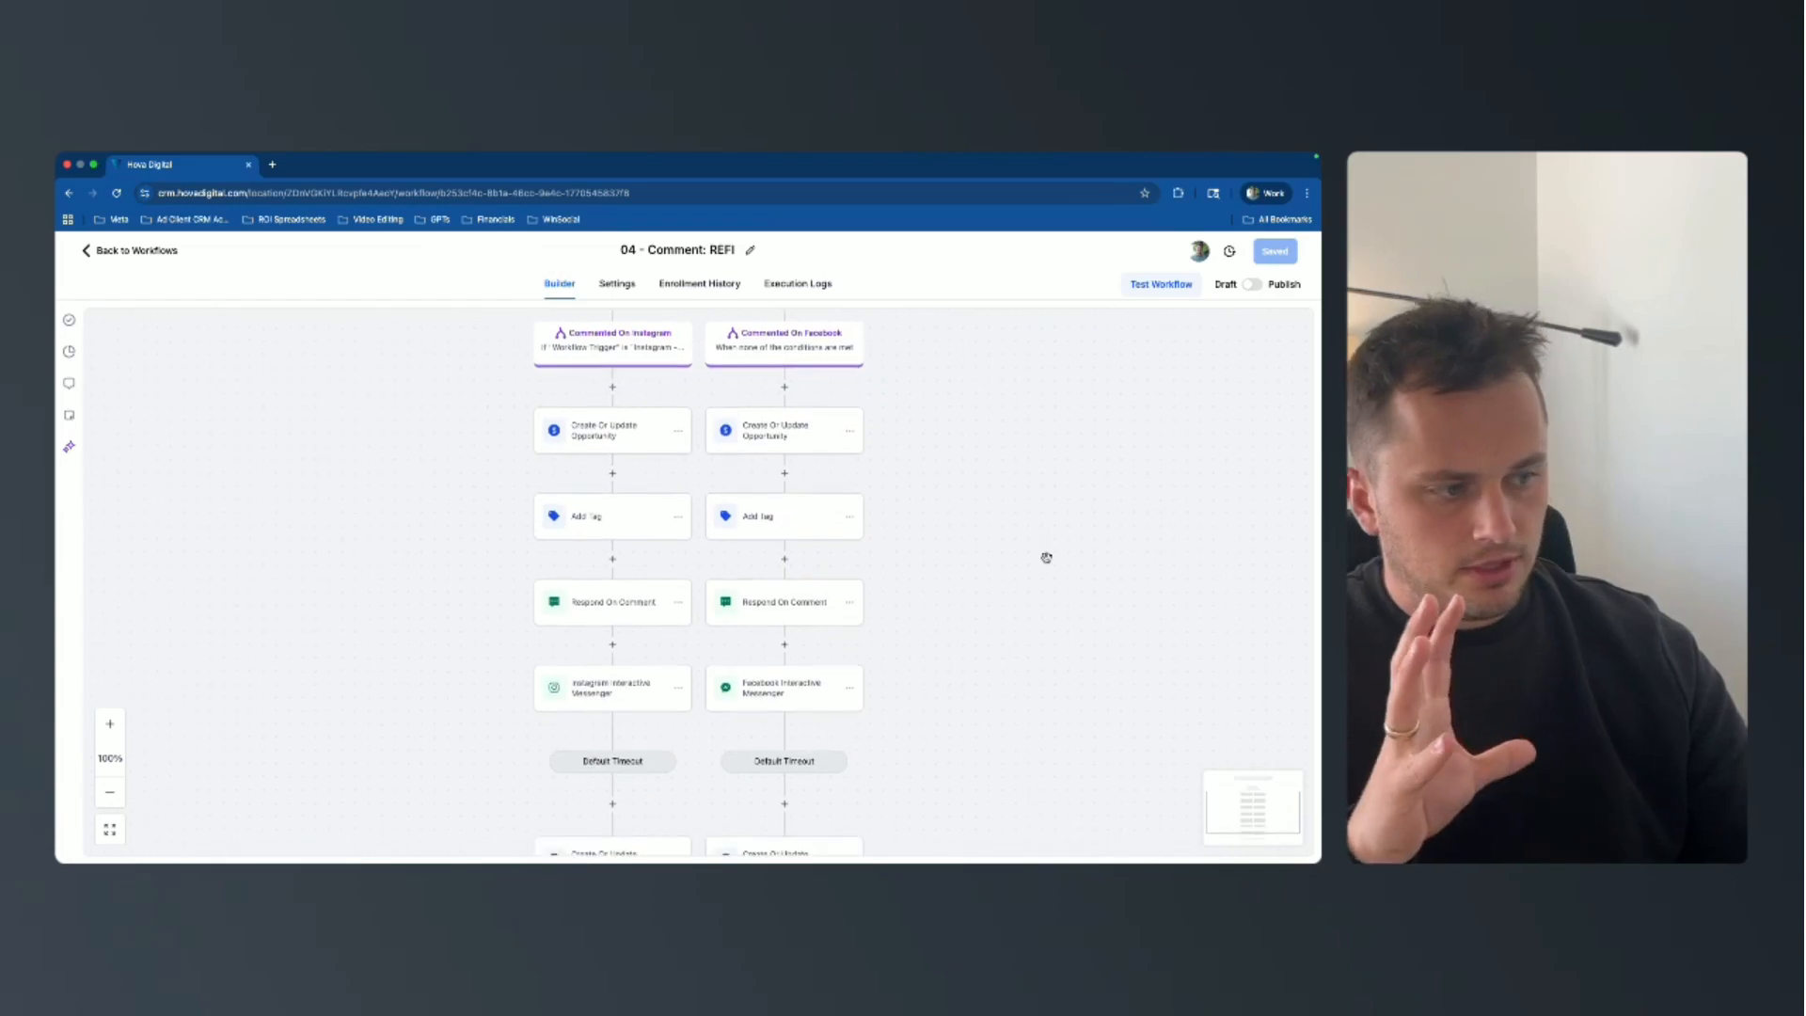
scroll(1045, 557, down, 1)
scroll(1046, 557, up, 5)
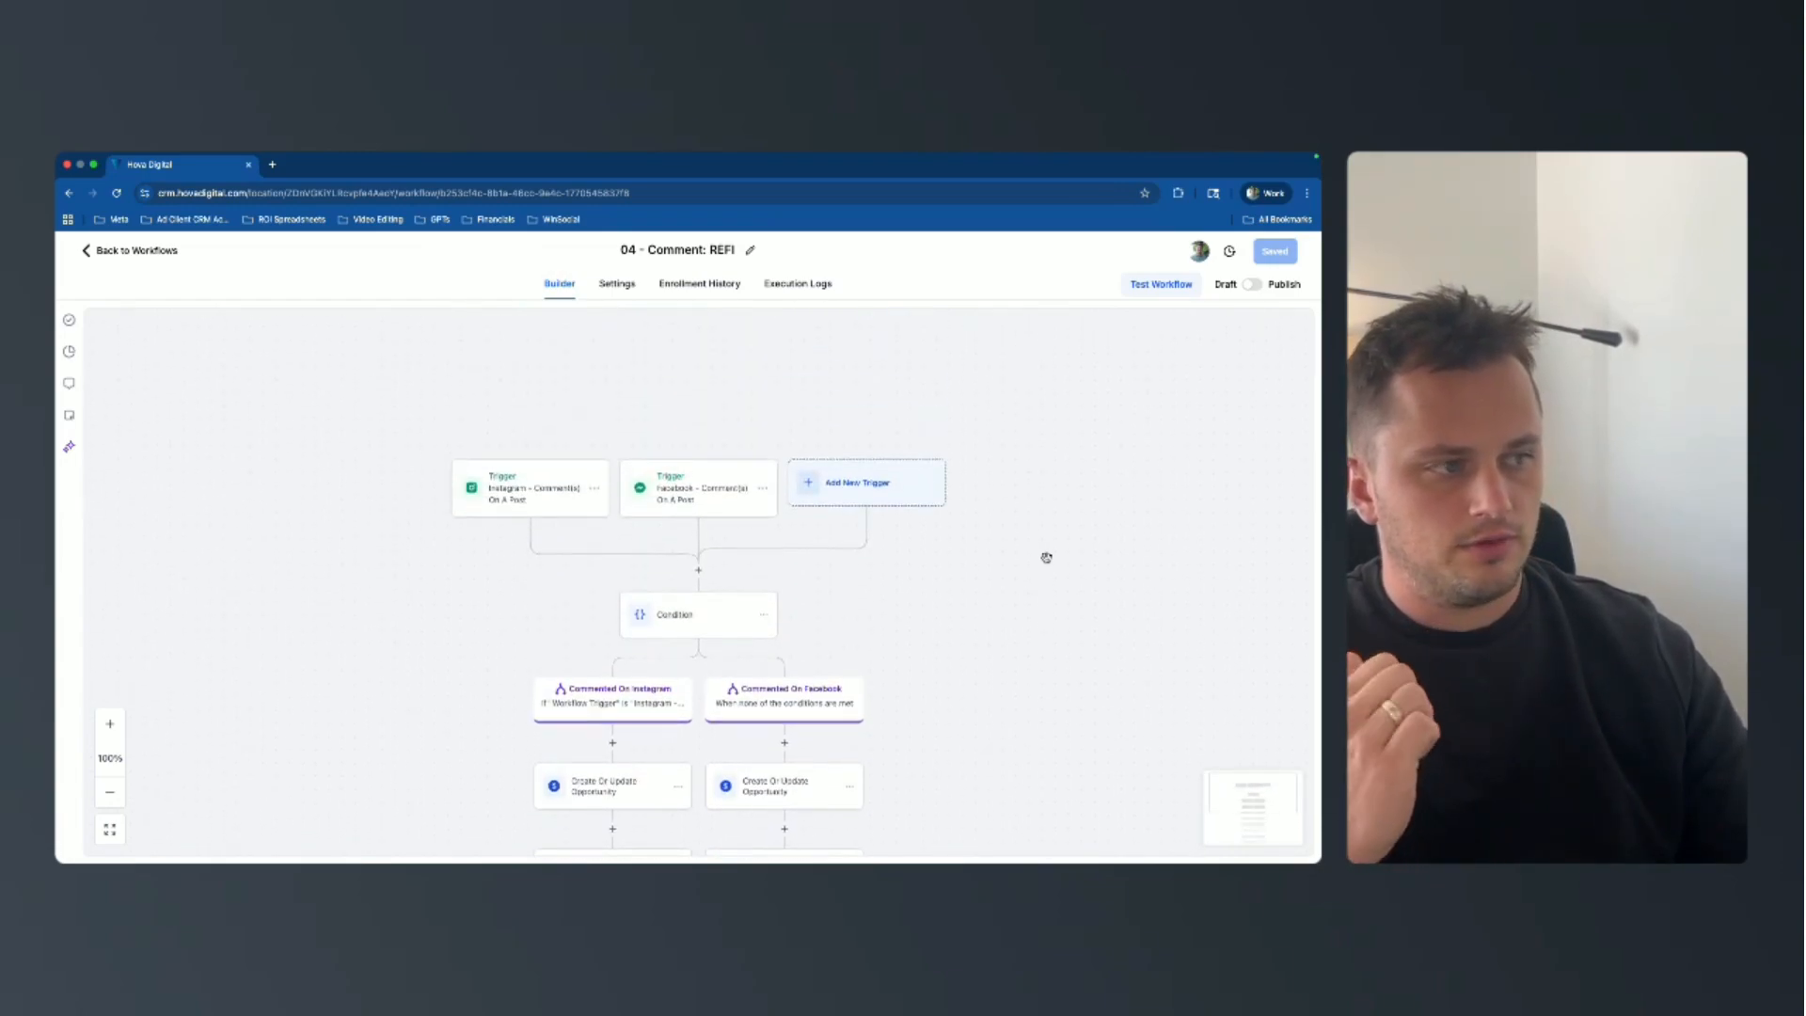
Replace all Contains Phrase keywords in the Instagram comment trigger with "refi", "REFI" and "Refi", and save the trigger.
click(499, 491)
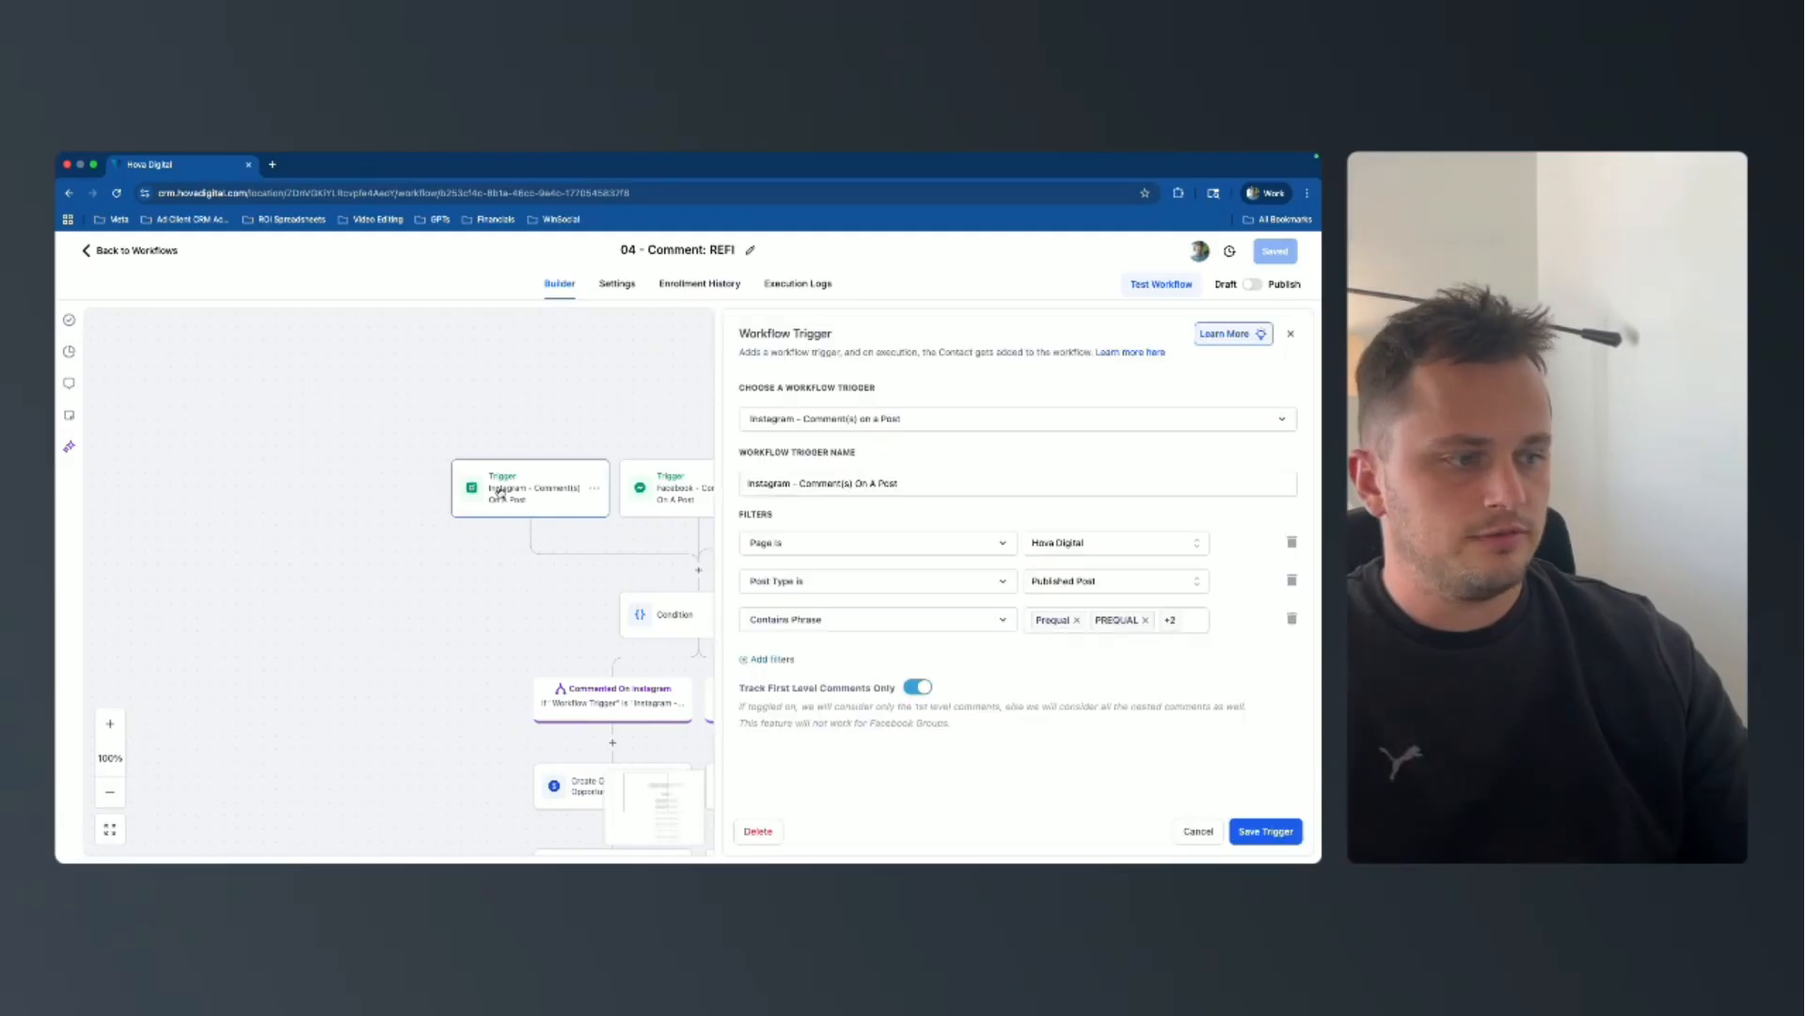
click(1078, 622)
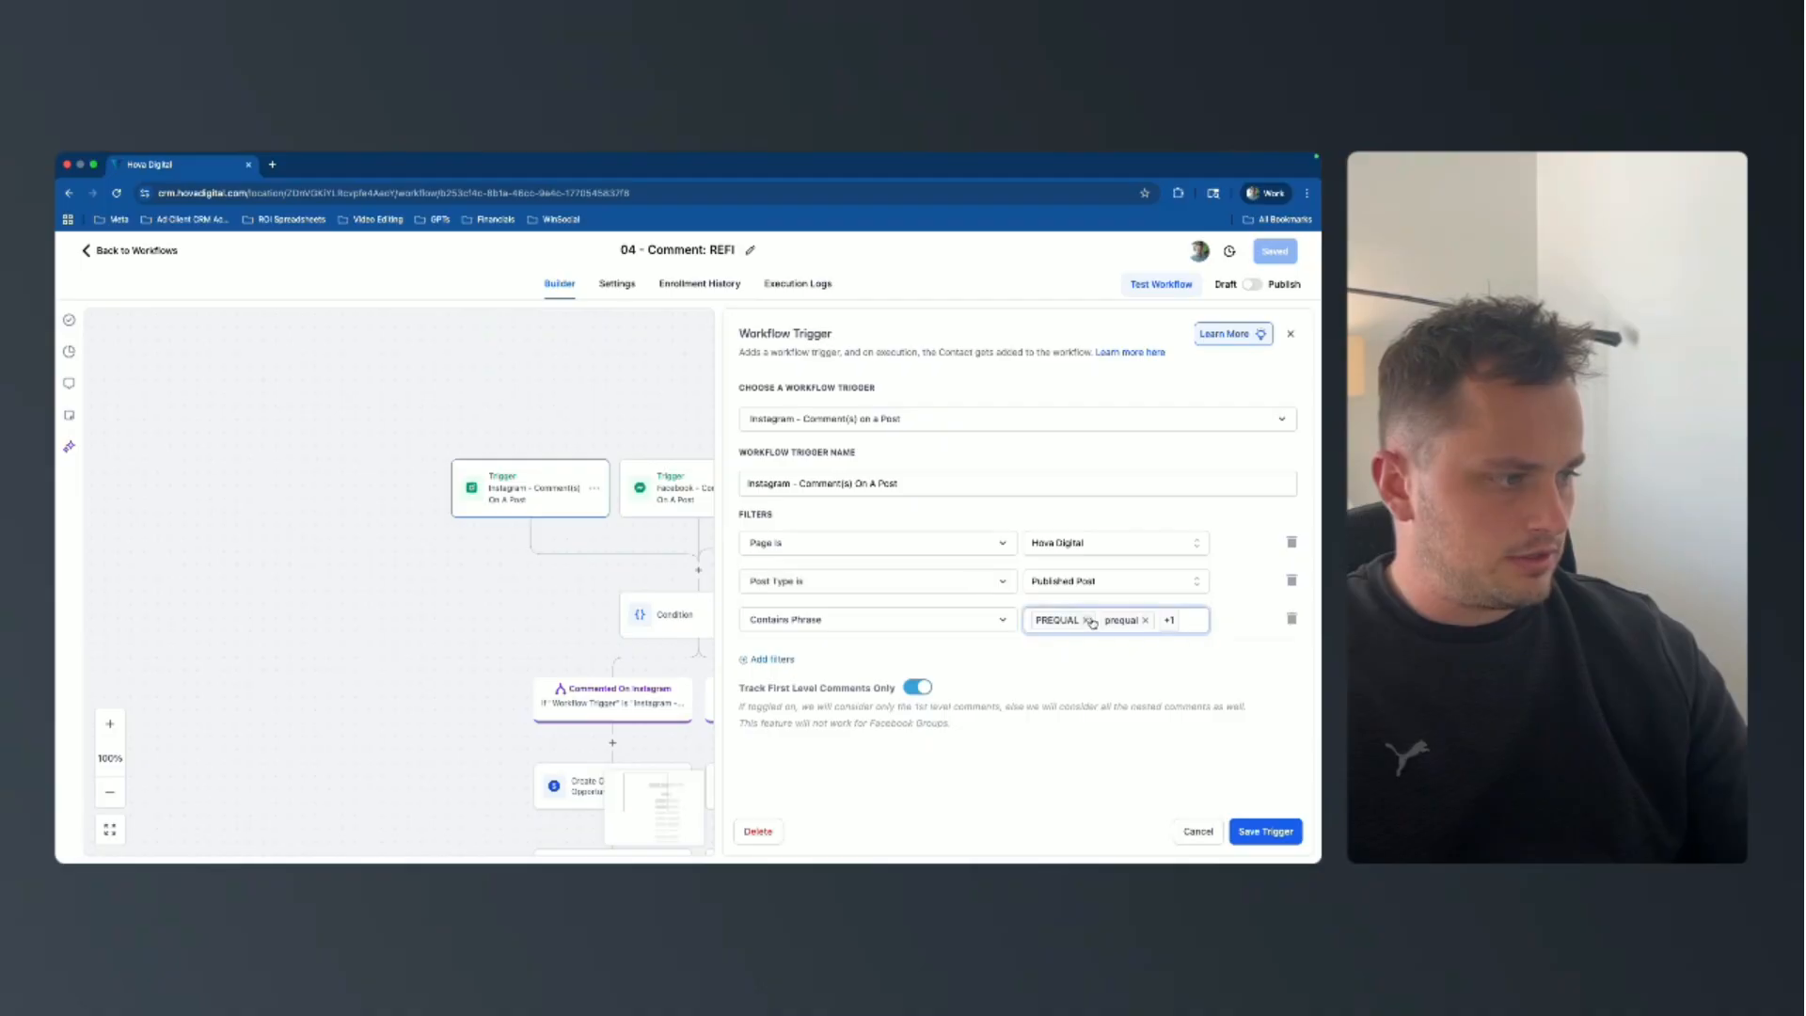
click(1087, 621)
click(1077, 622)
click(1078, 622)
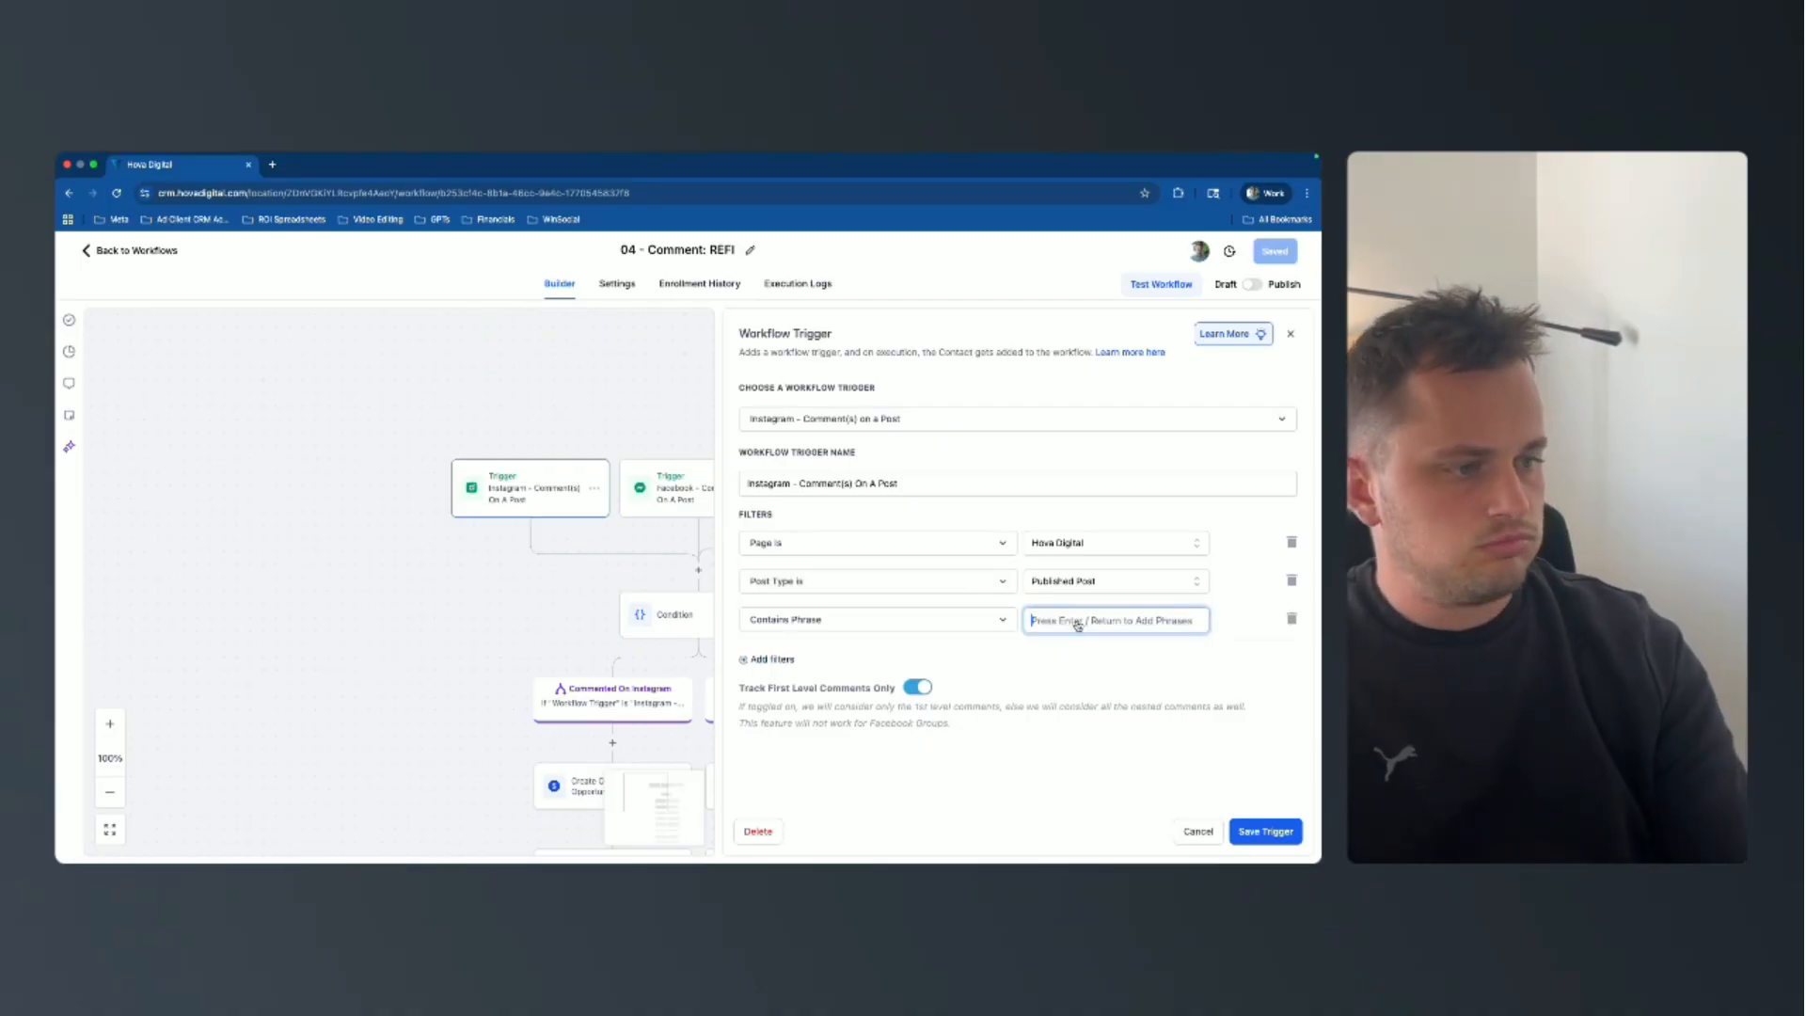
text(refi)
key(Return)
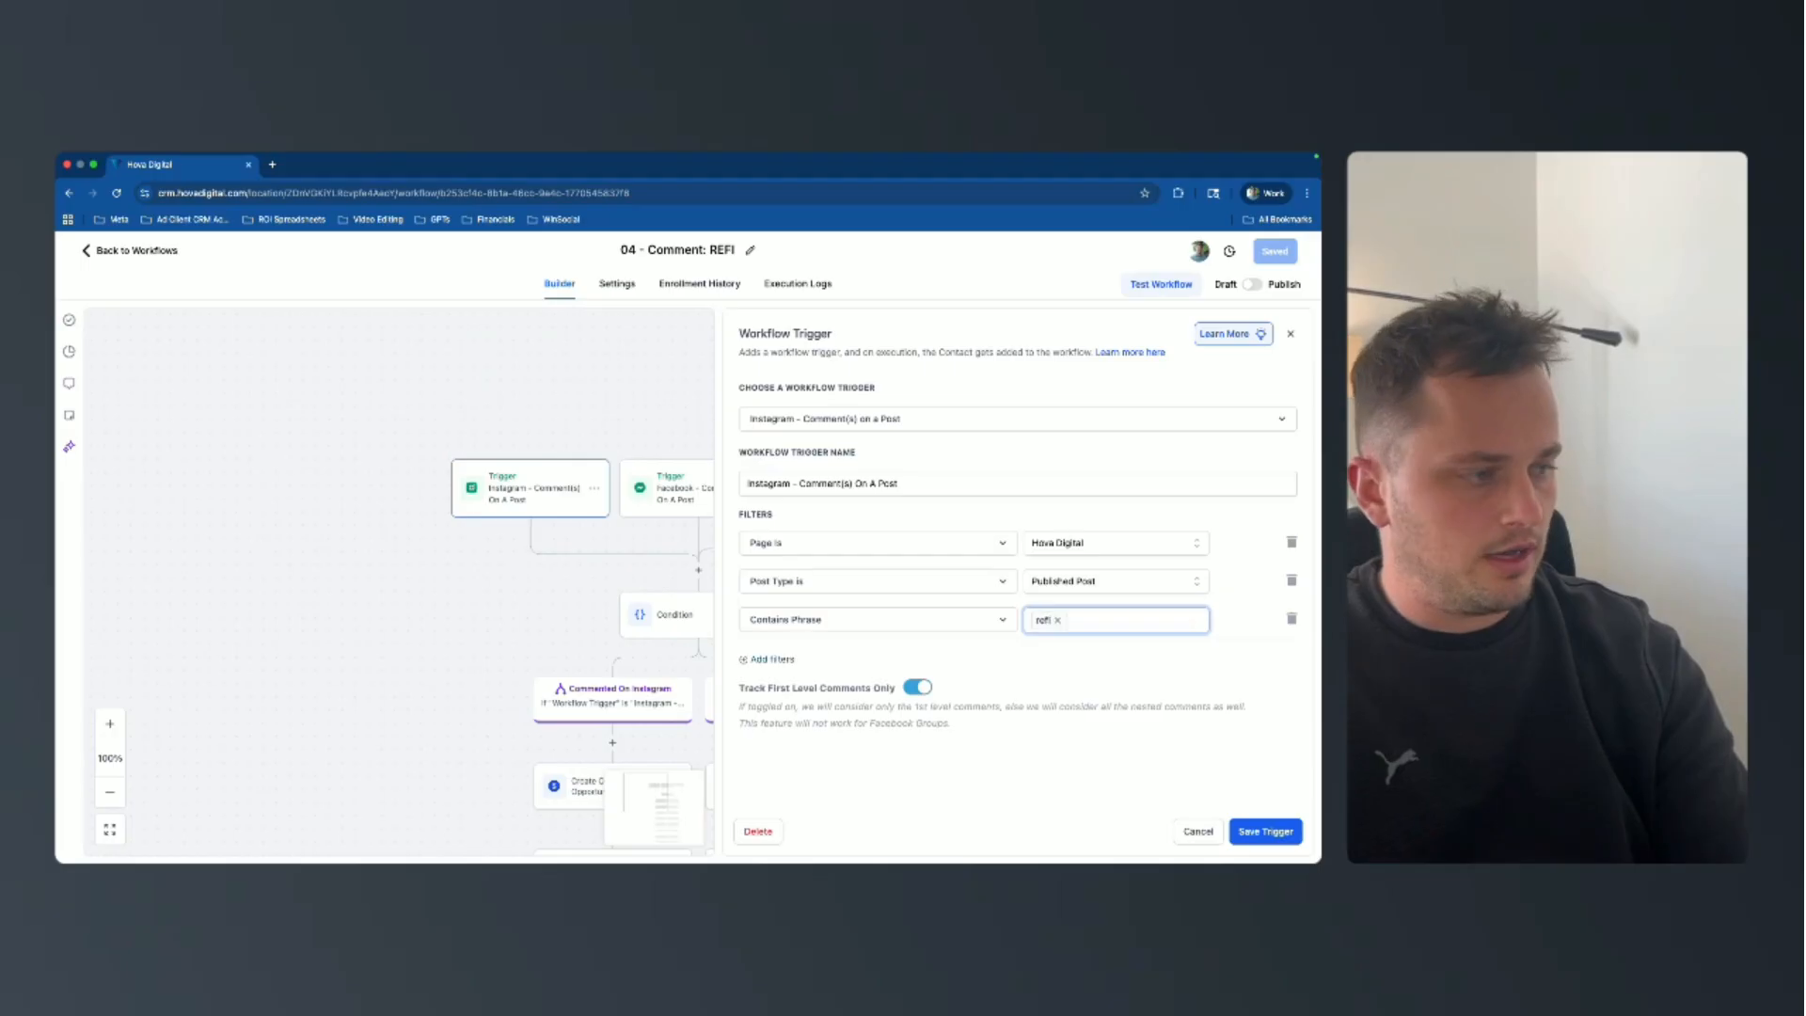
text(REFI)
key(Return)
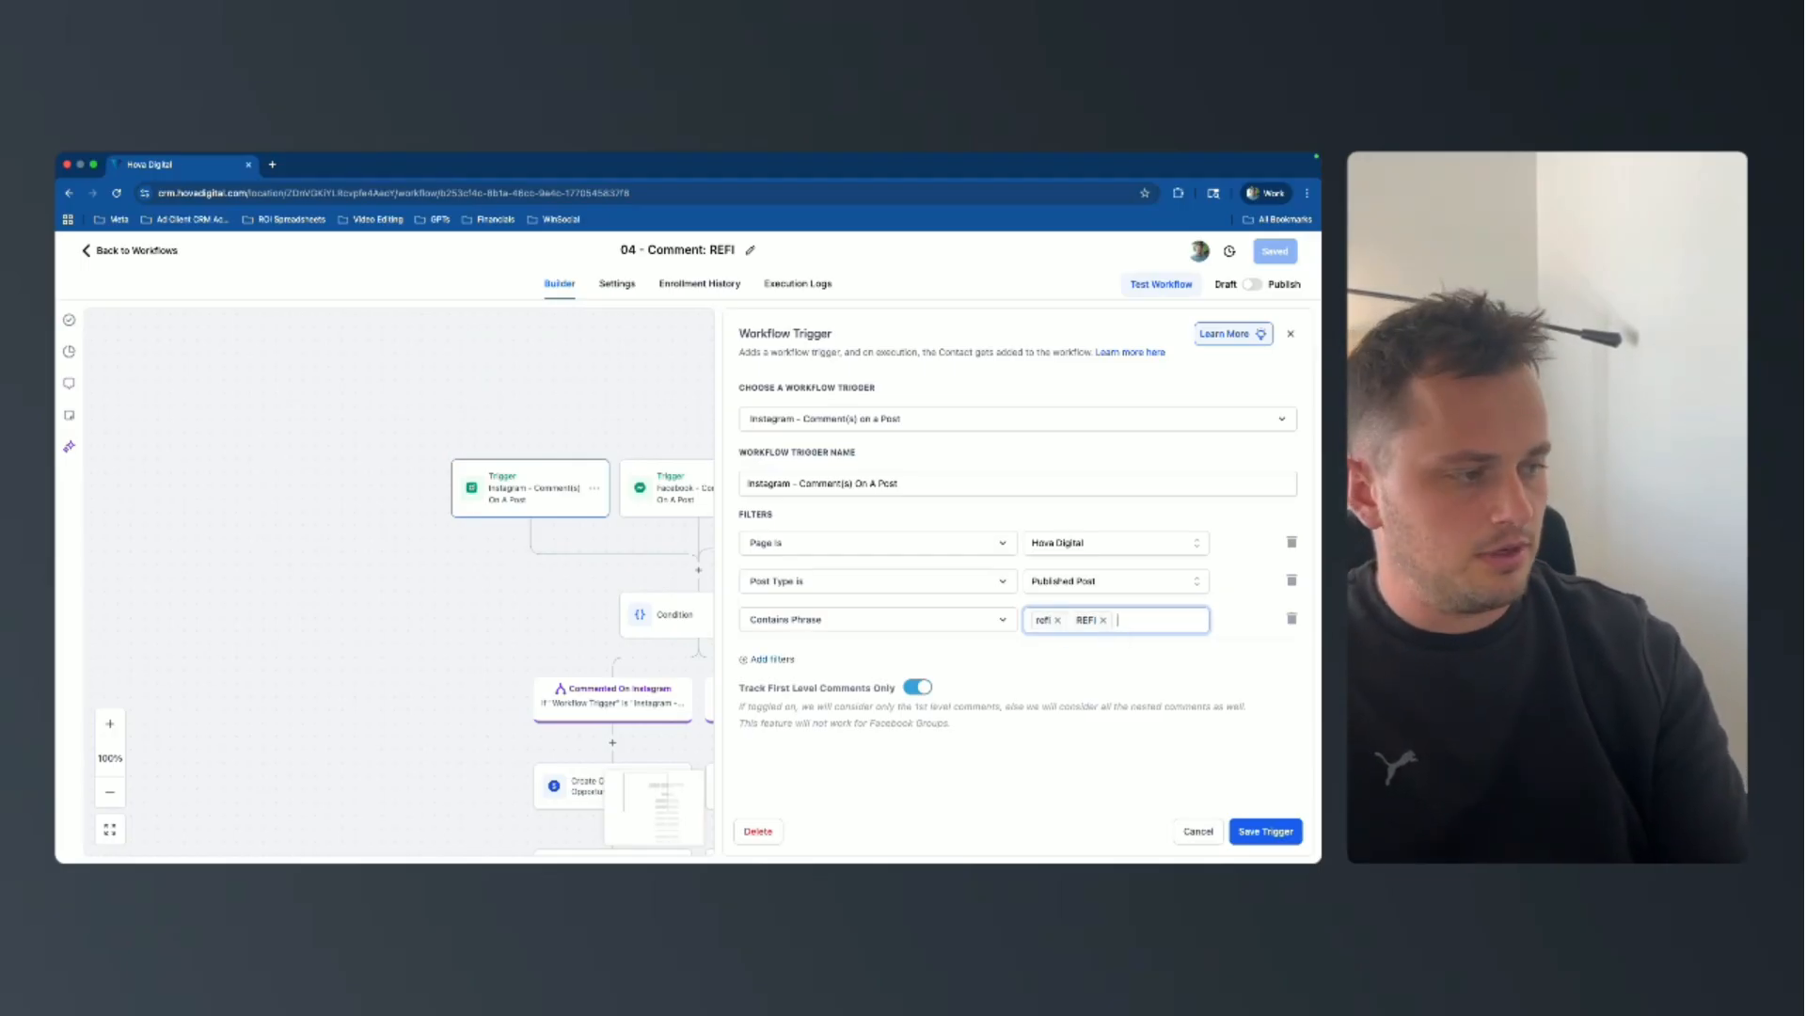
text(Refi)
key(Return)
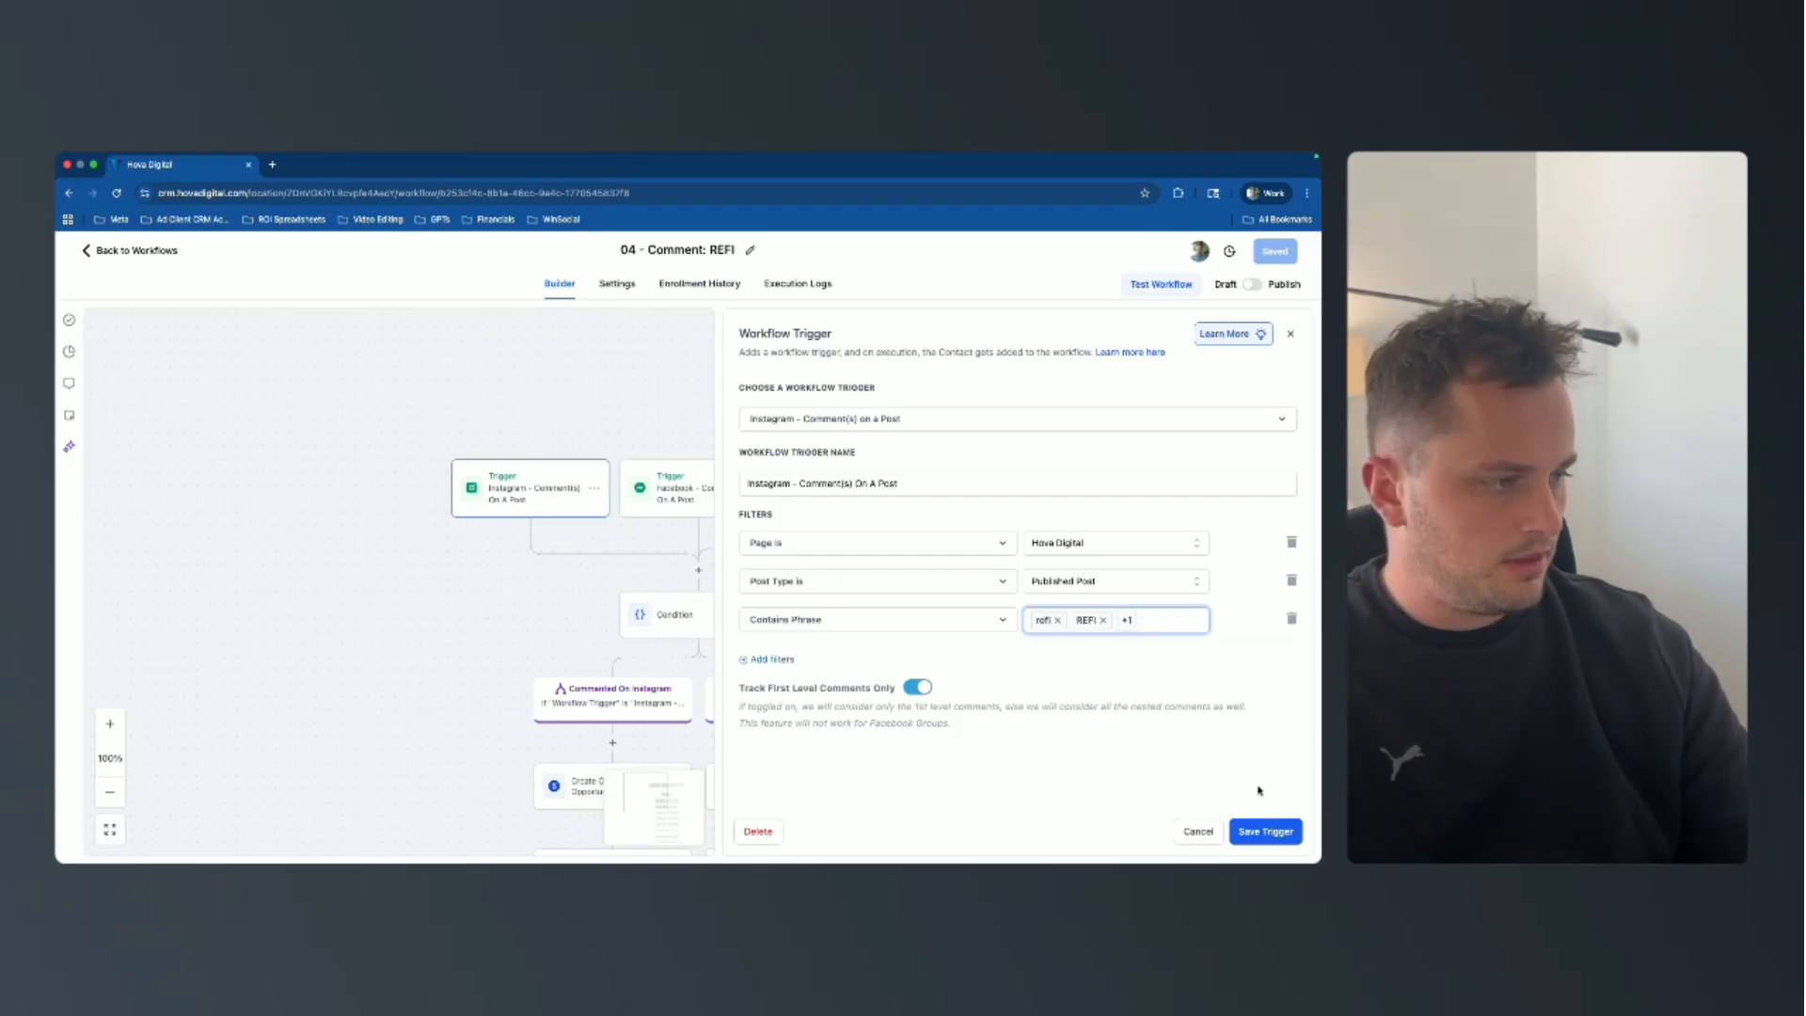
click(1265, 835)
Replace all Contains Phrase keywords in the Facebook comment trigger with "Refi", "refi" and "REFI", and save the trigger.
click(693, 485)
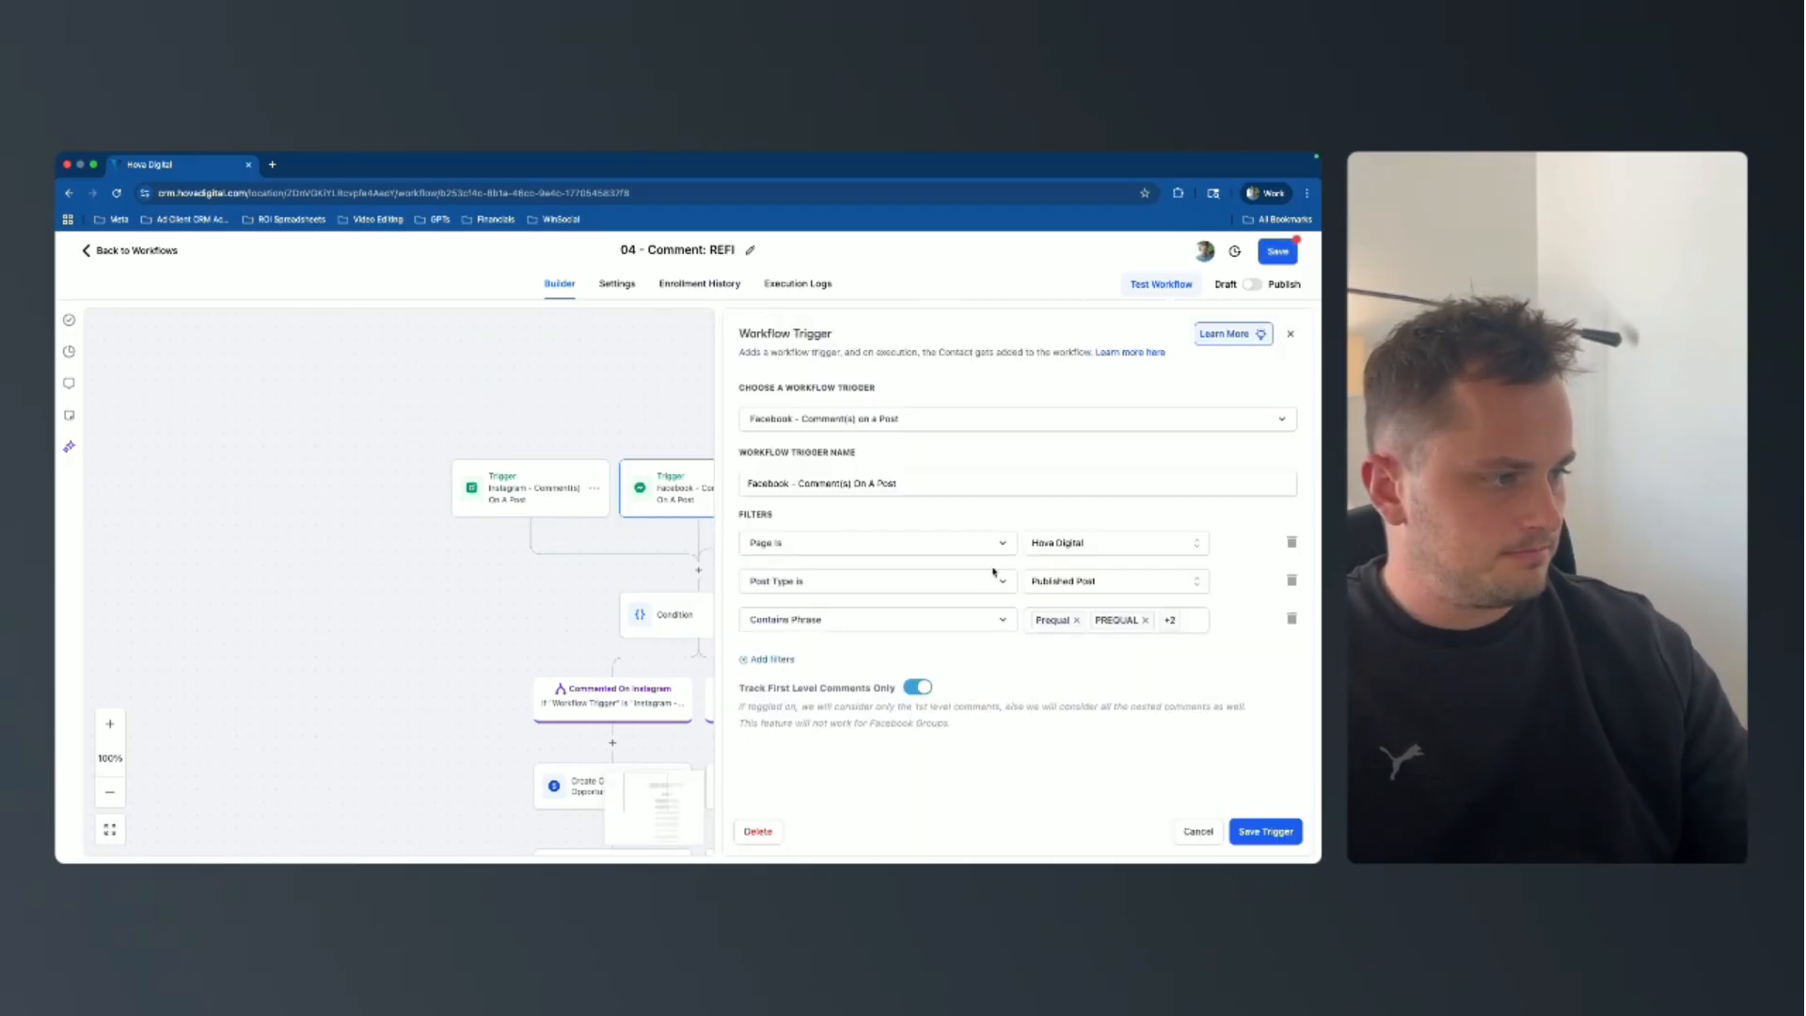
click(1076, 620)
click(1086, 620)
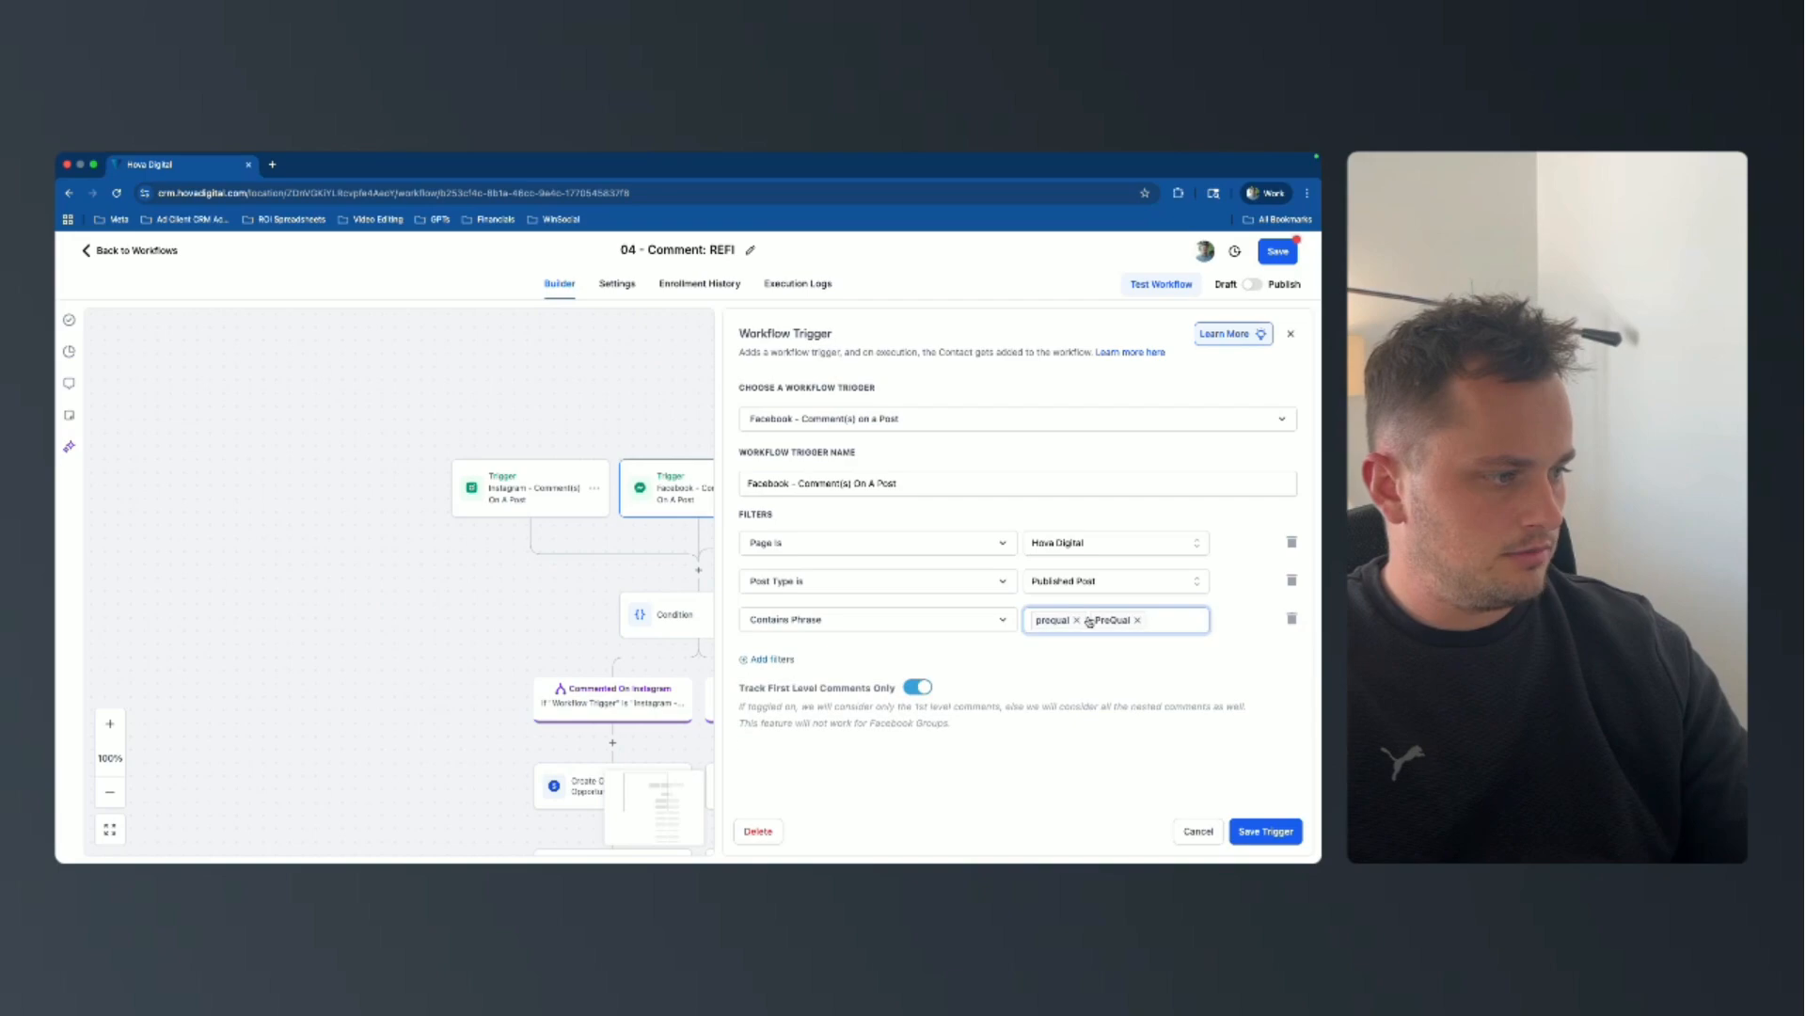
click(1077, 621)
click(1078, 621)
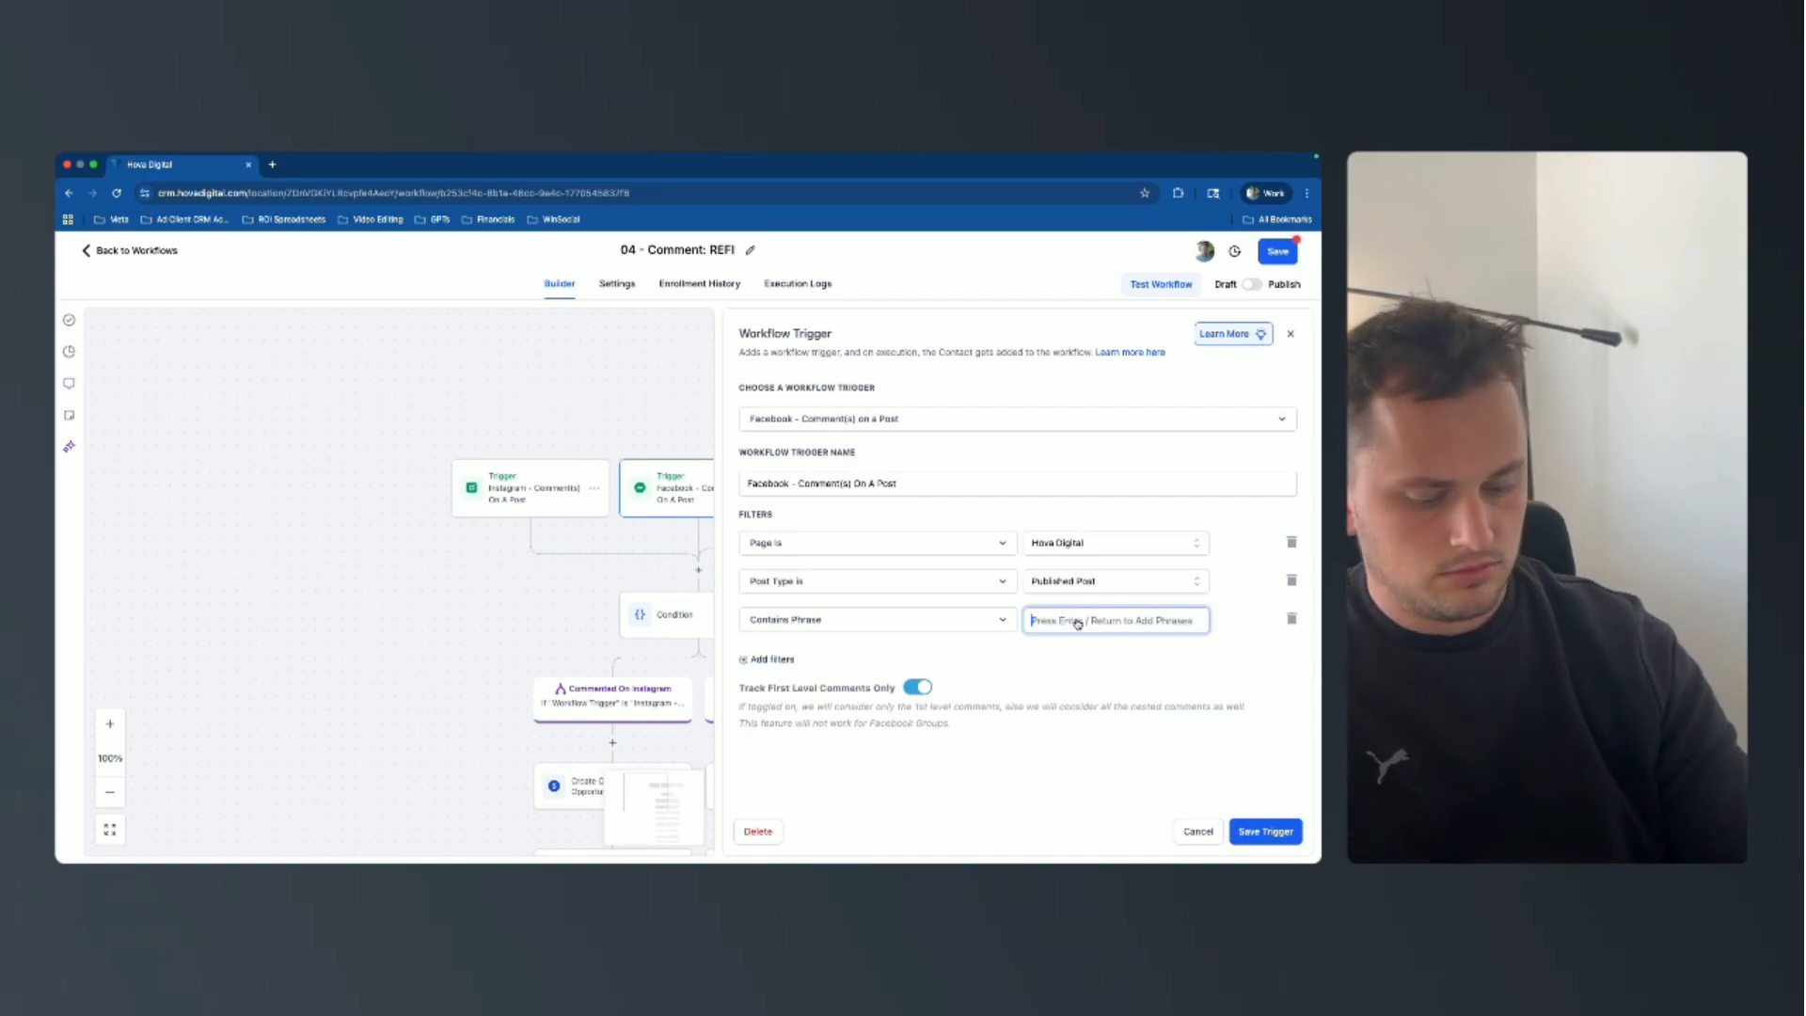
text(Refi)
key(Return)
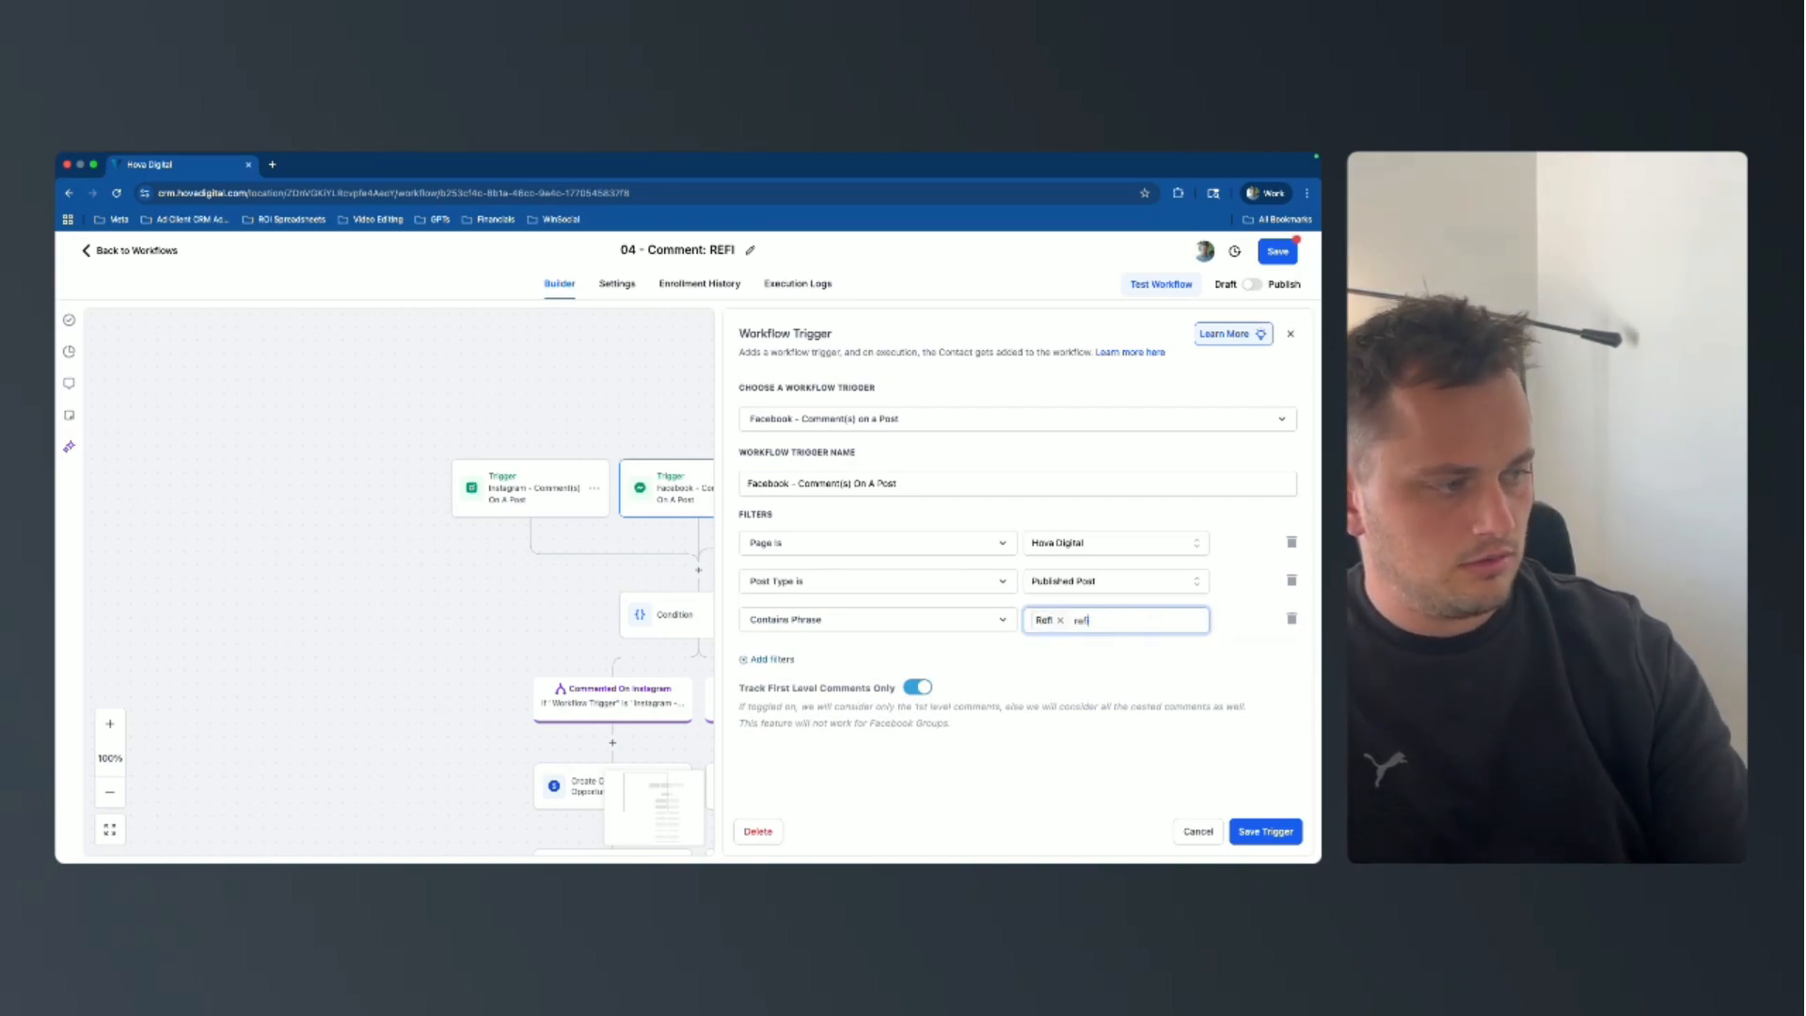
text(REFI)
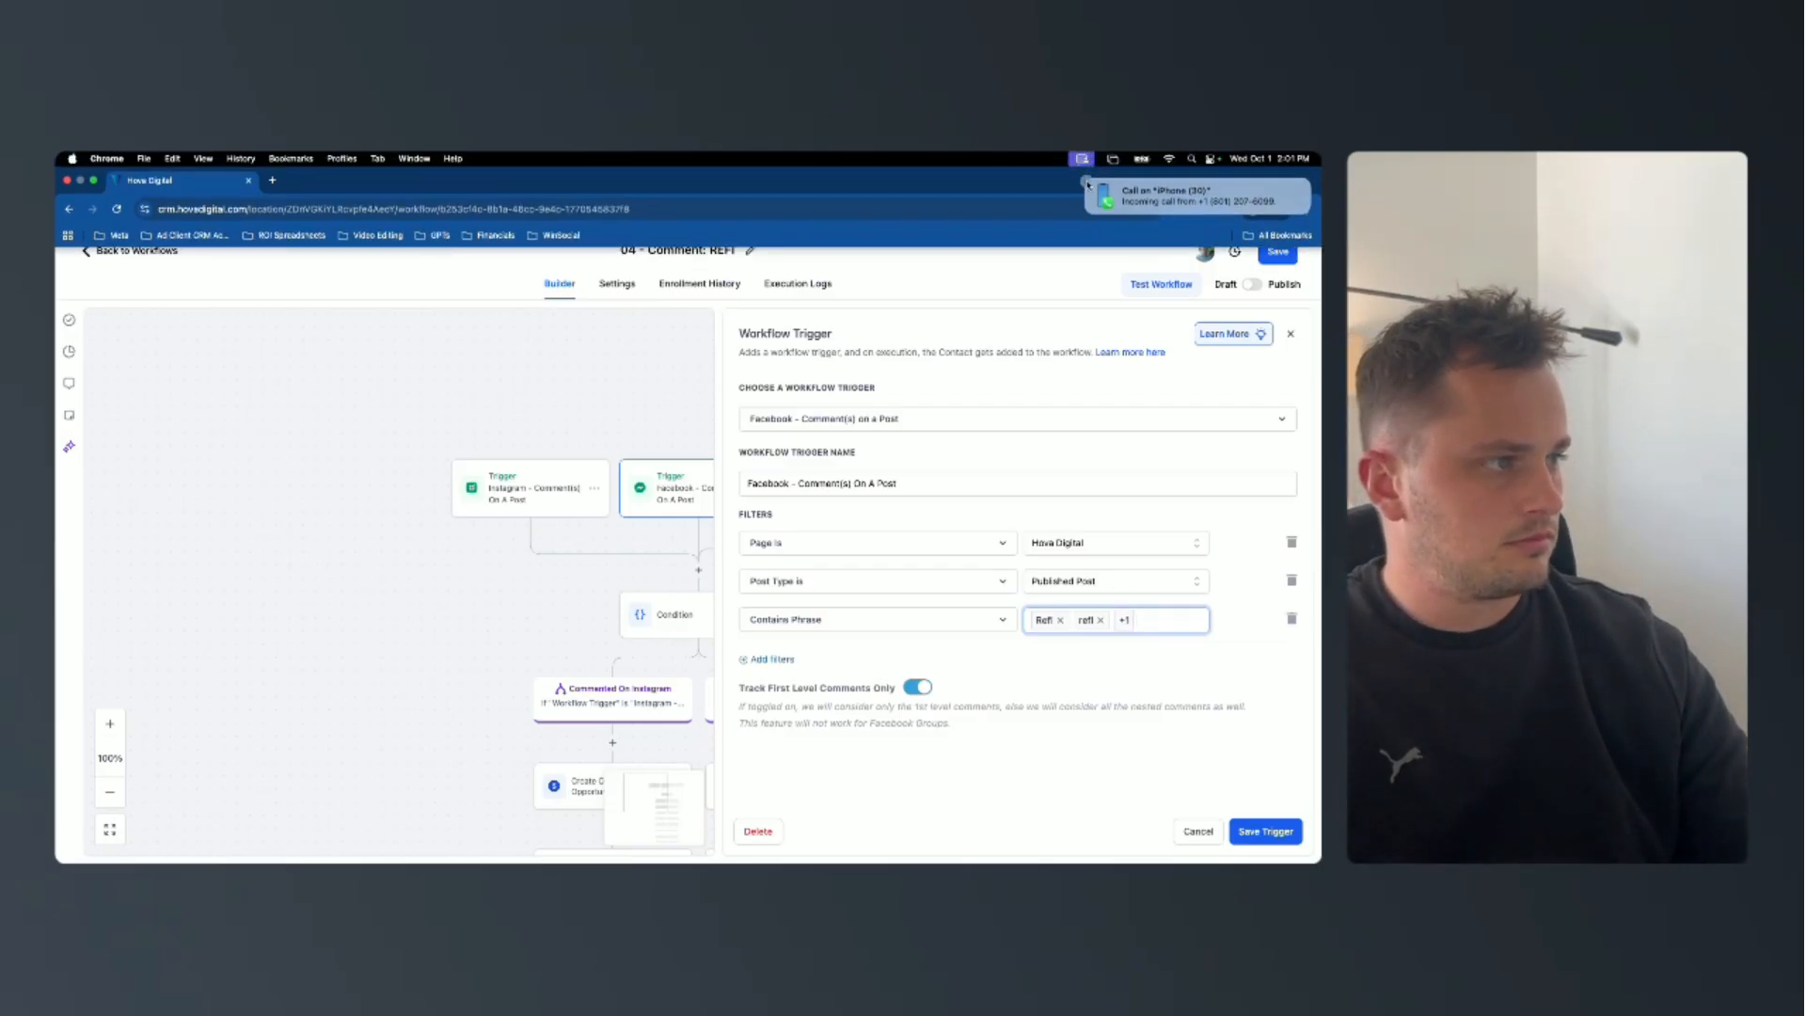
click(1270, 833)
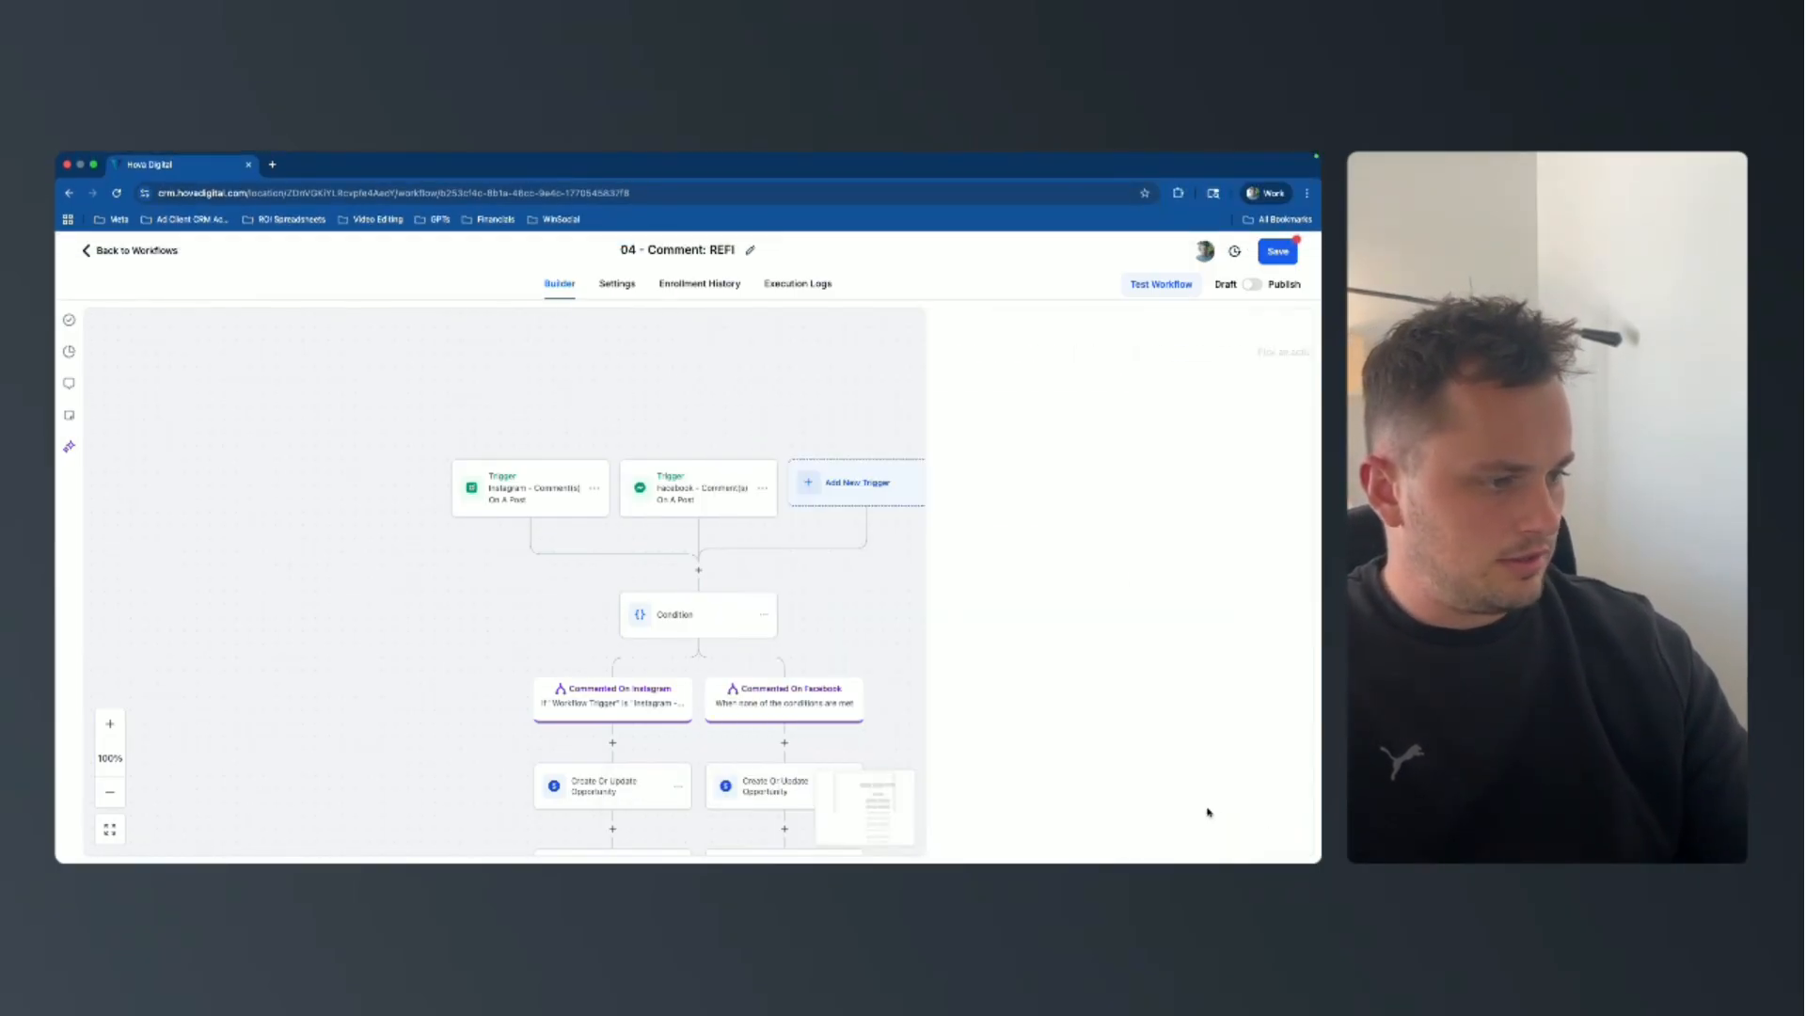
scroll(822, 714, down, 2)
click(648, 523)
scroll(948, 612, down, 3)
click(1201, 832)
Set the opportunity source of the first Instagram branch opportunity action to "Instagram Comment: REFI" and save the action.
scroll(677, 564, down, 3)
click(677, 574)
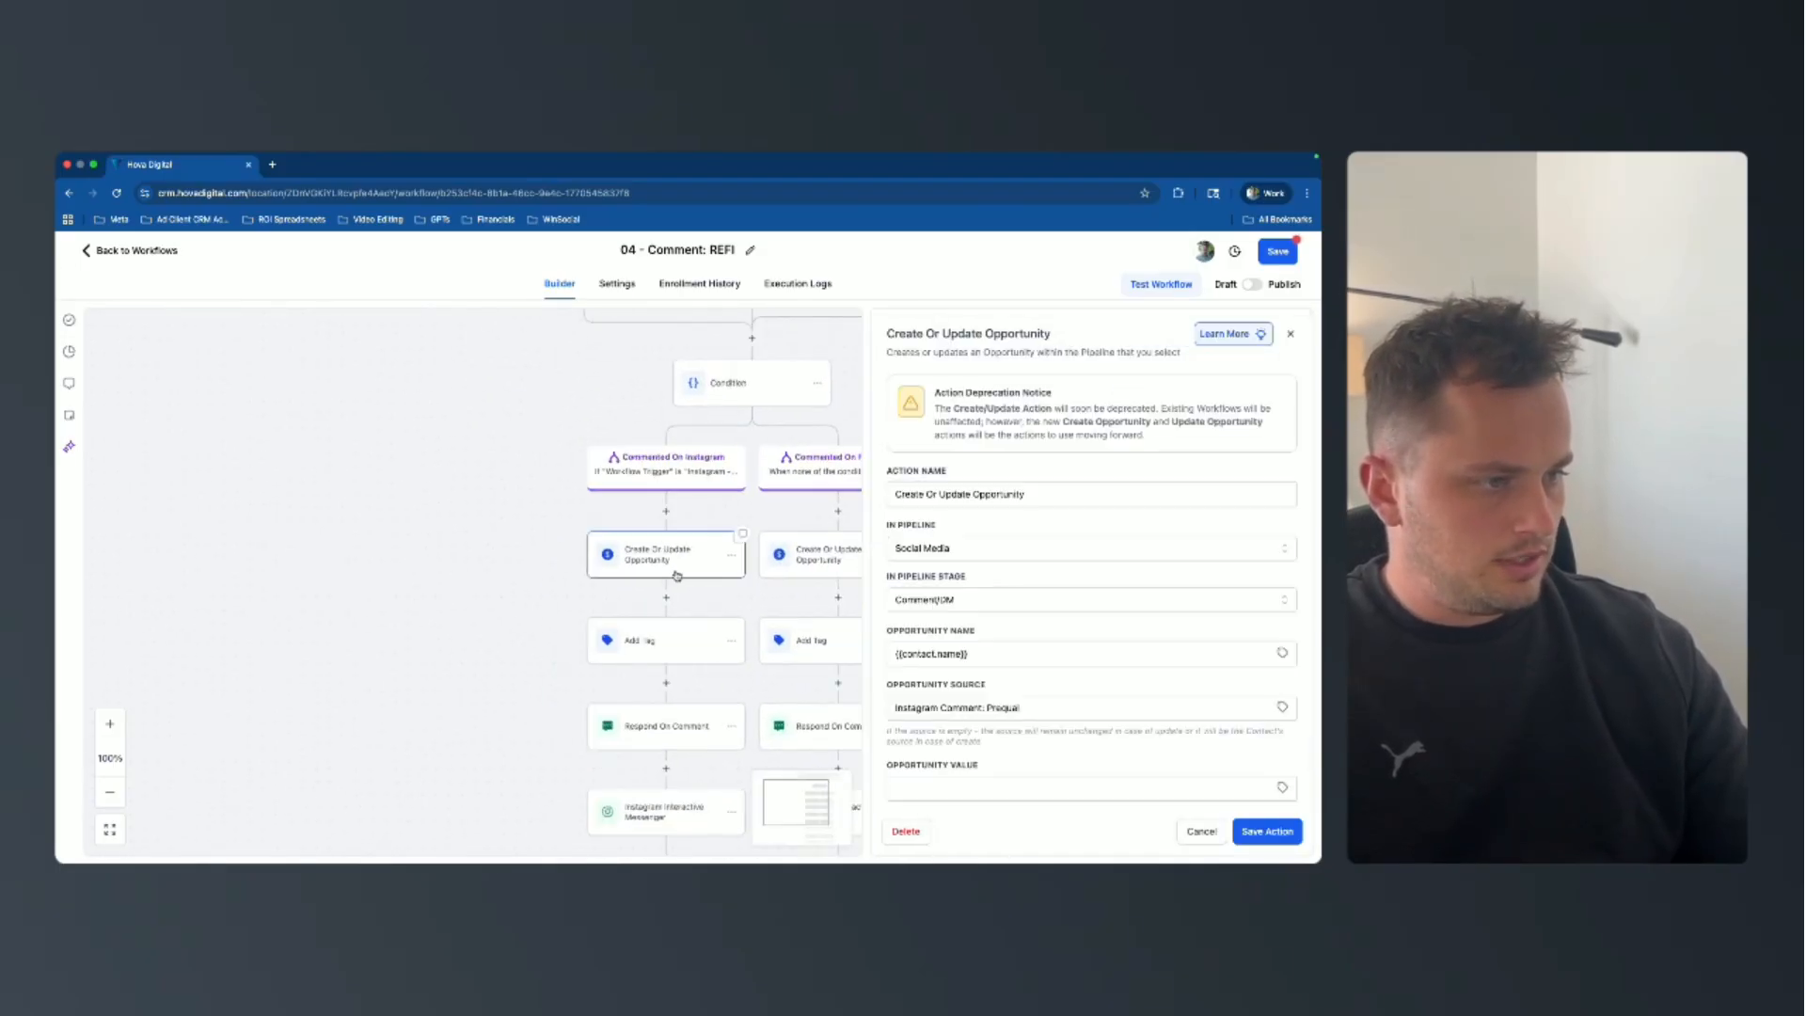
scroll(687, 761, down, 3)
scroll(691, 781, down, 1)
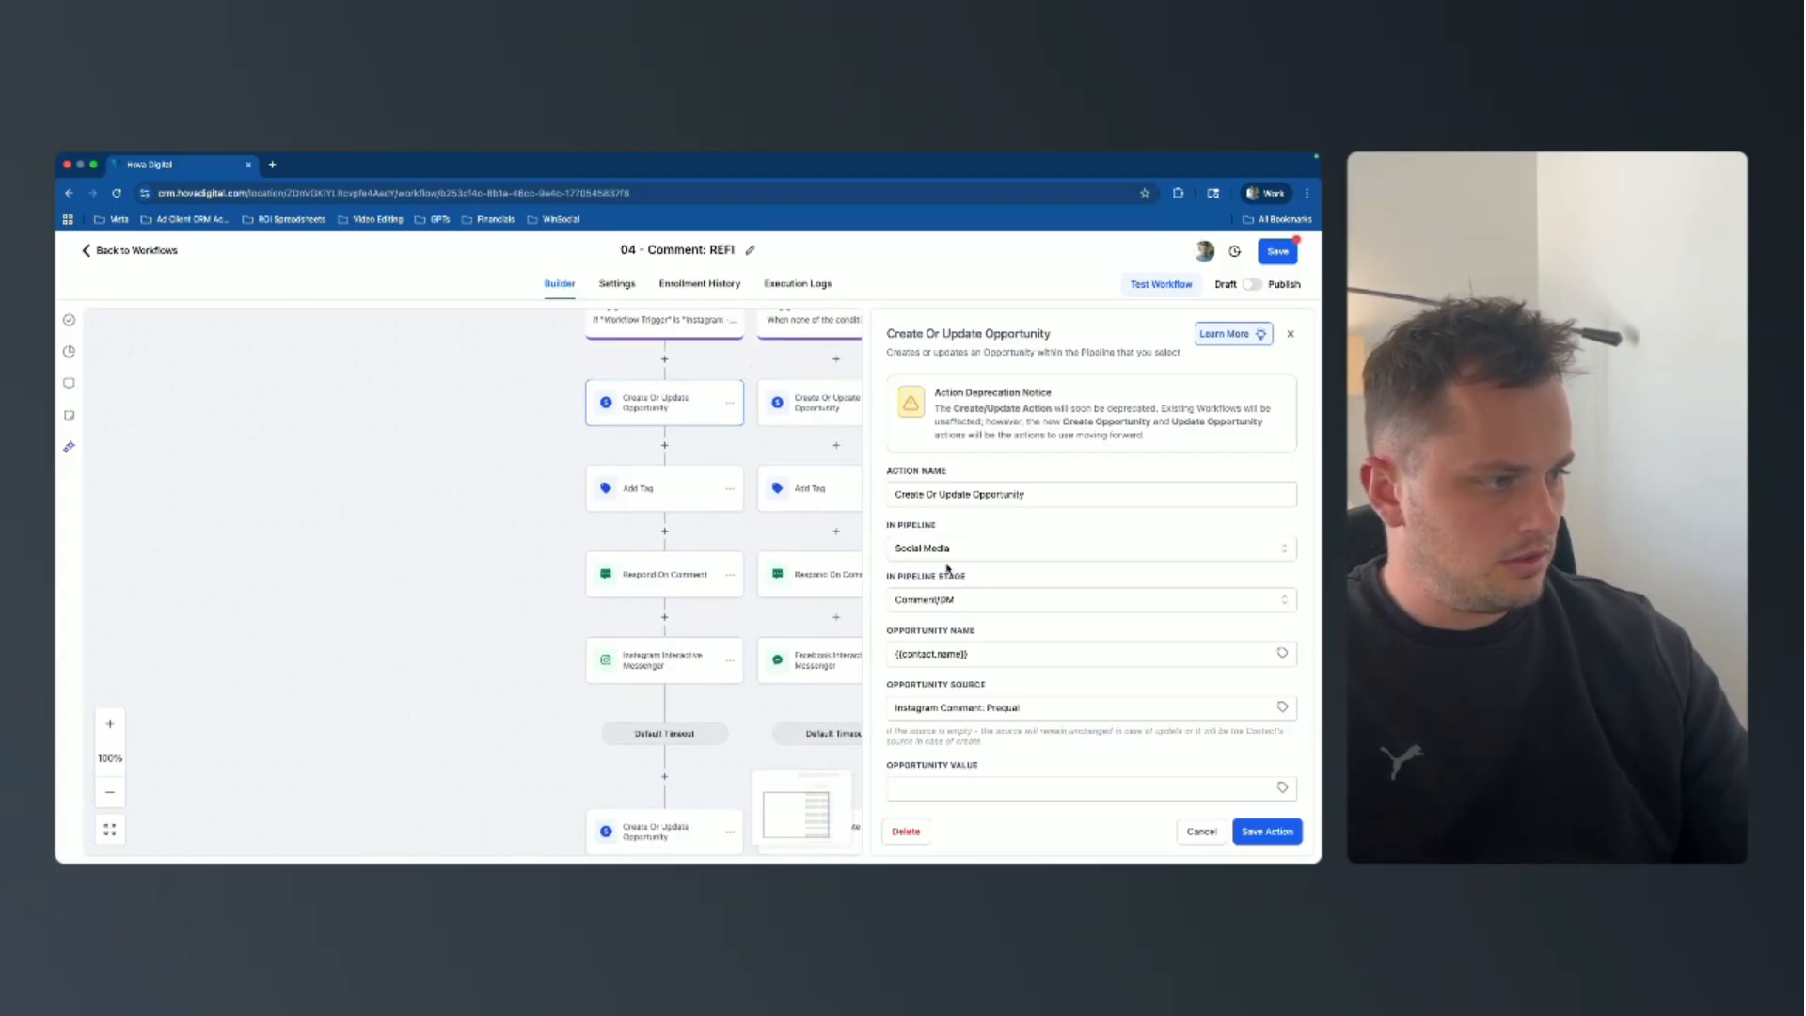
scroll(967, 602, down, 1)
click(987, 617)
double_click(999, 617)
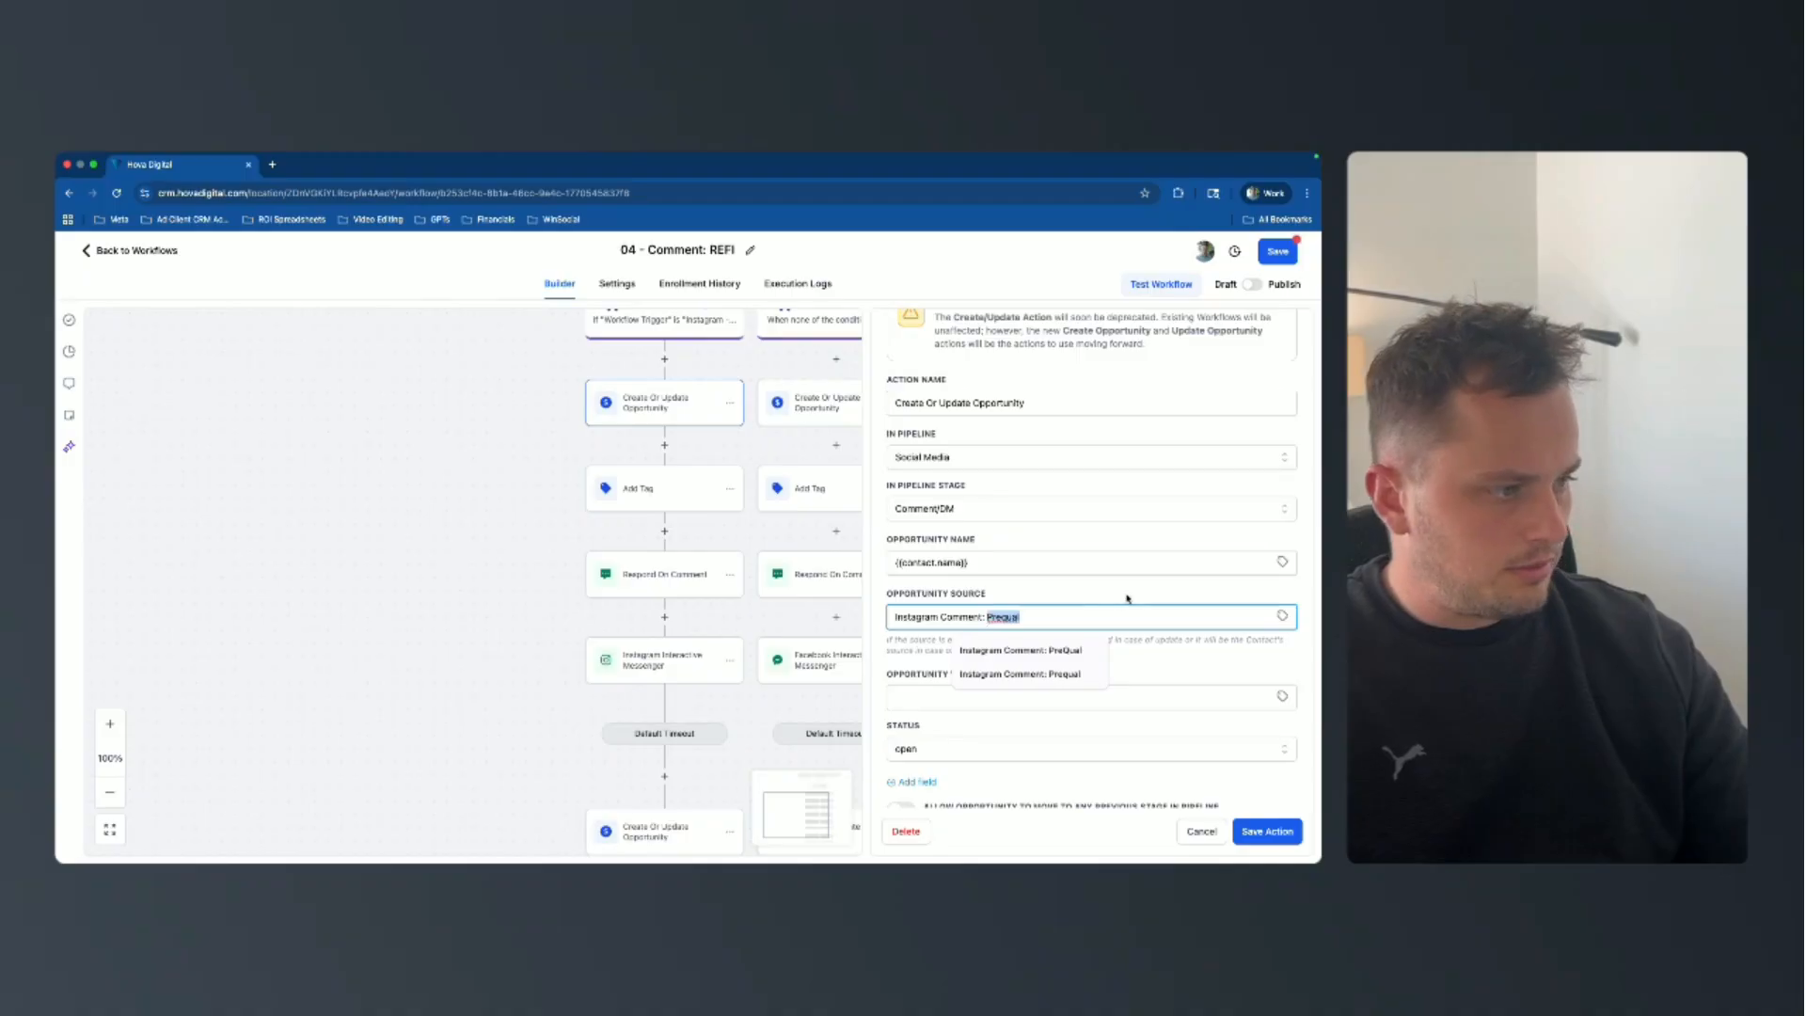
text(REFI)
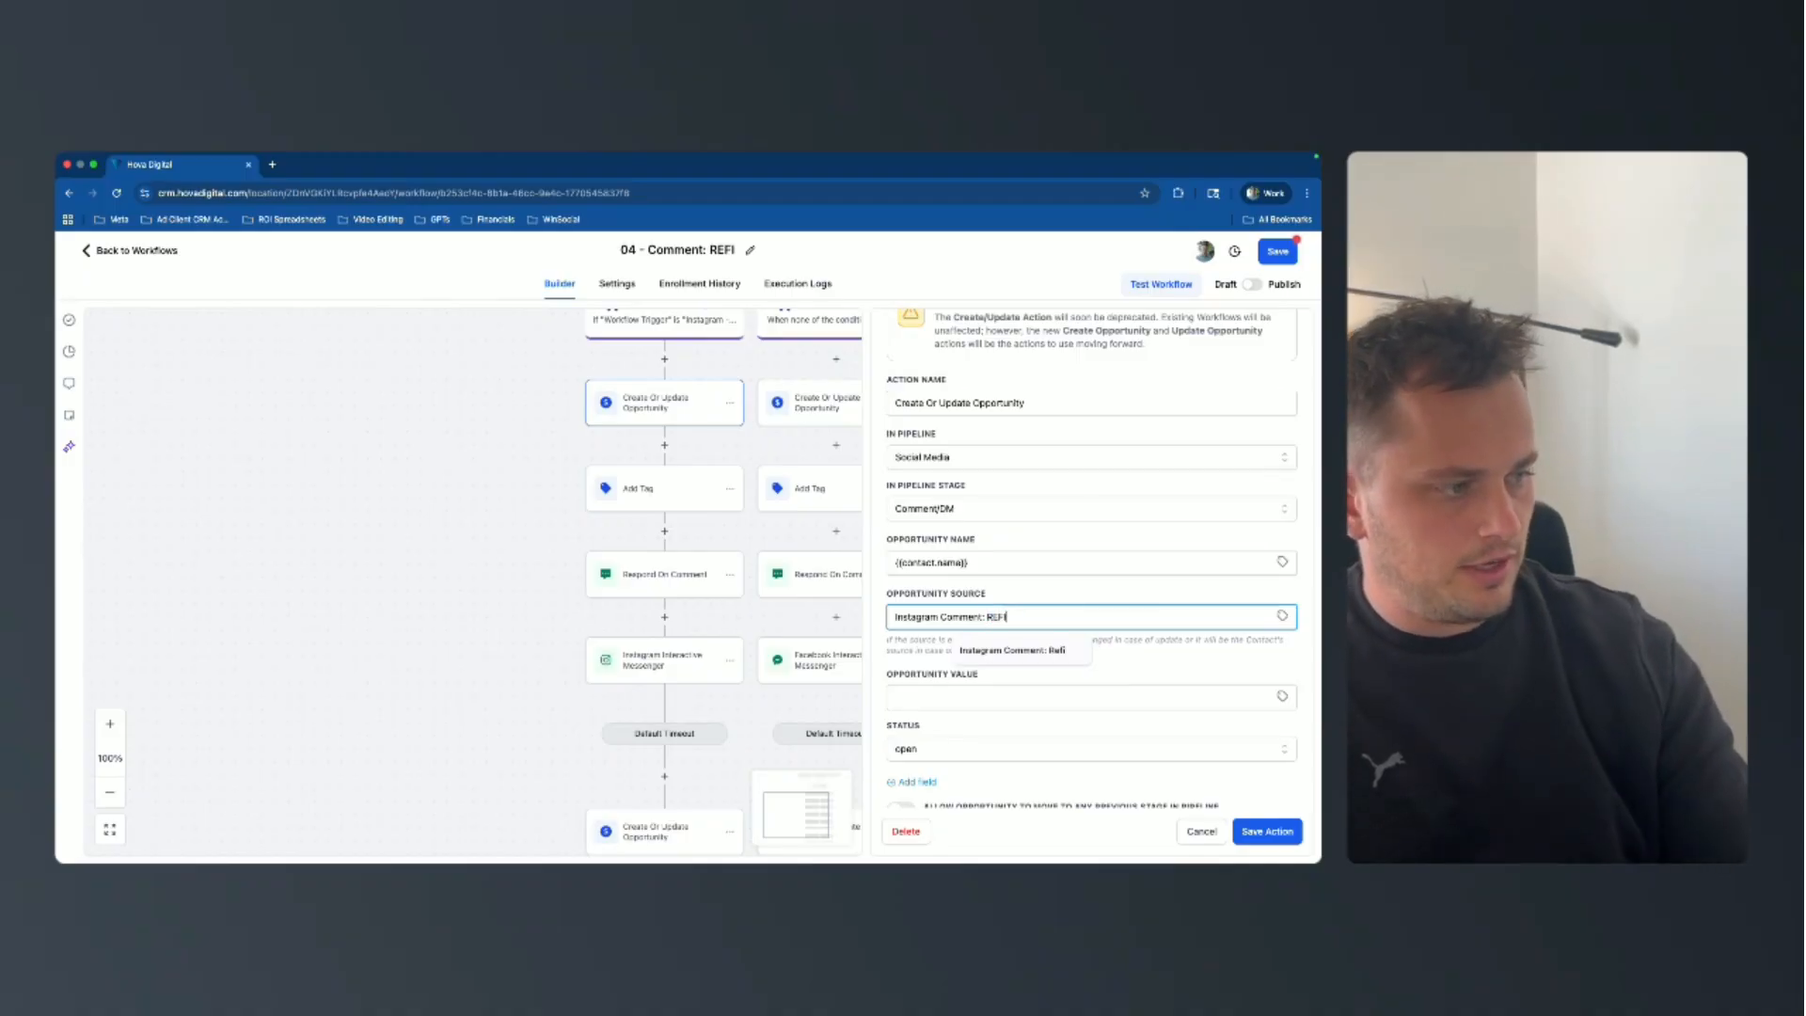
click(1137, 659)
click(1267, 832)
Set the opportunity source of the first Facebook branch opportunity action to "Facebook Comment: REFI" and save the action.
click(837, 419)
drag(1033, 712, 994, 710)
text(REFI)
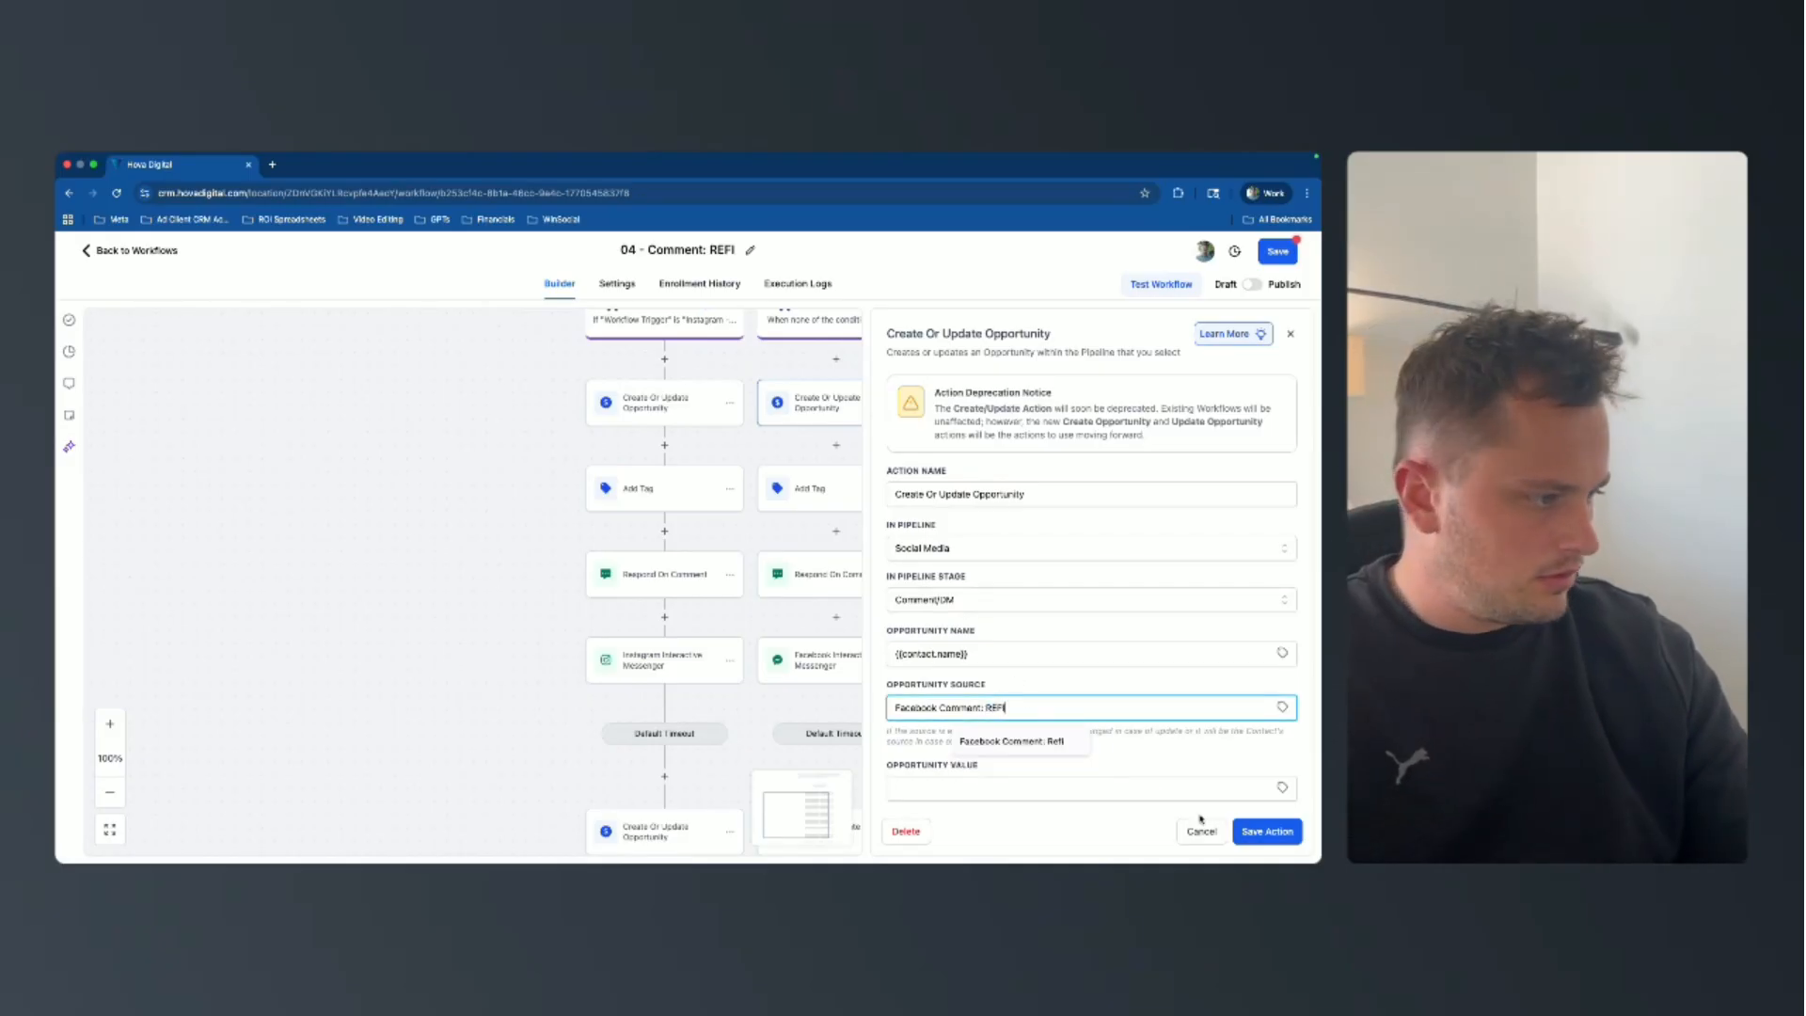
click(1266, 834)
Replace the tag in the Instagram branch's Add Tag action with "instagram-comment-refi" and save the action.
click(663, 503)
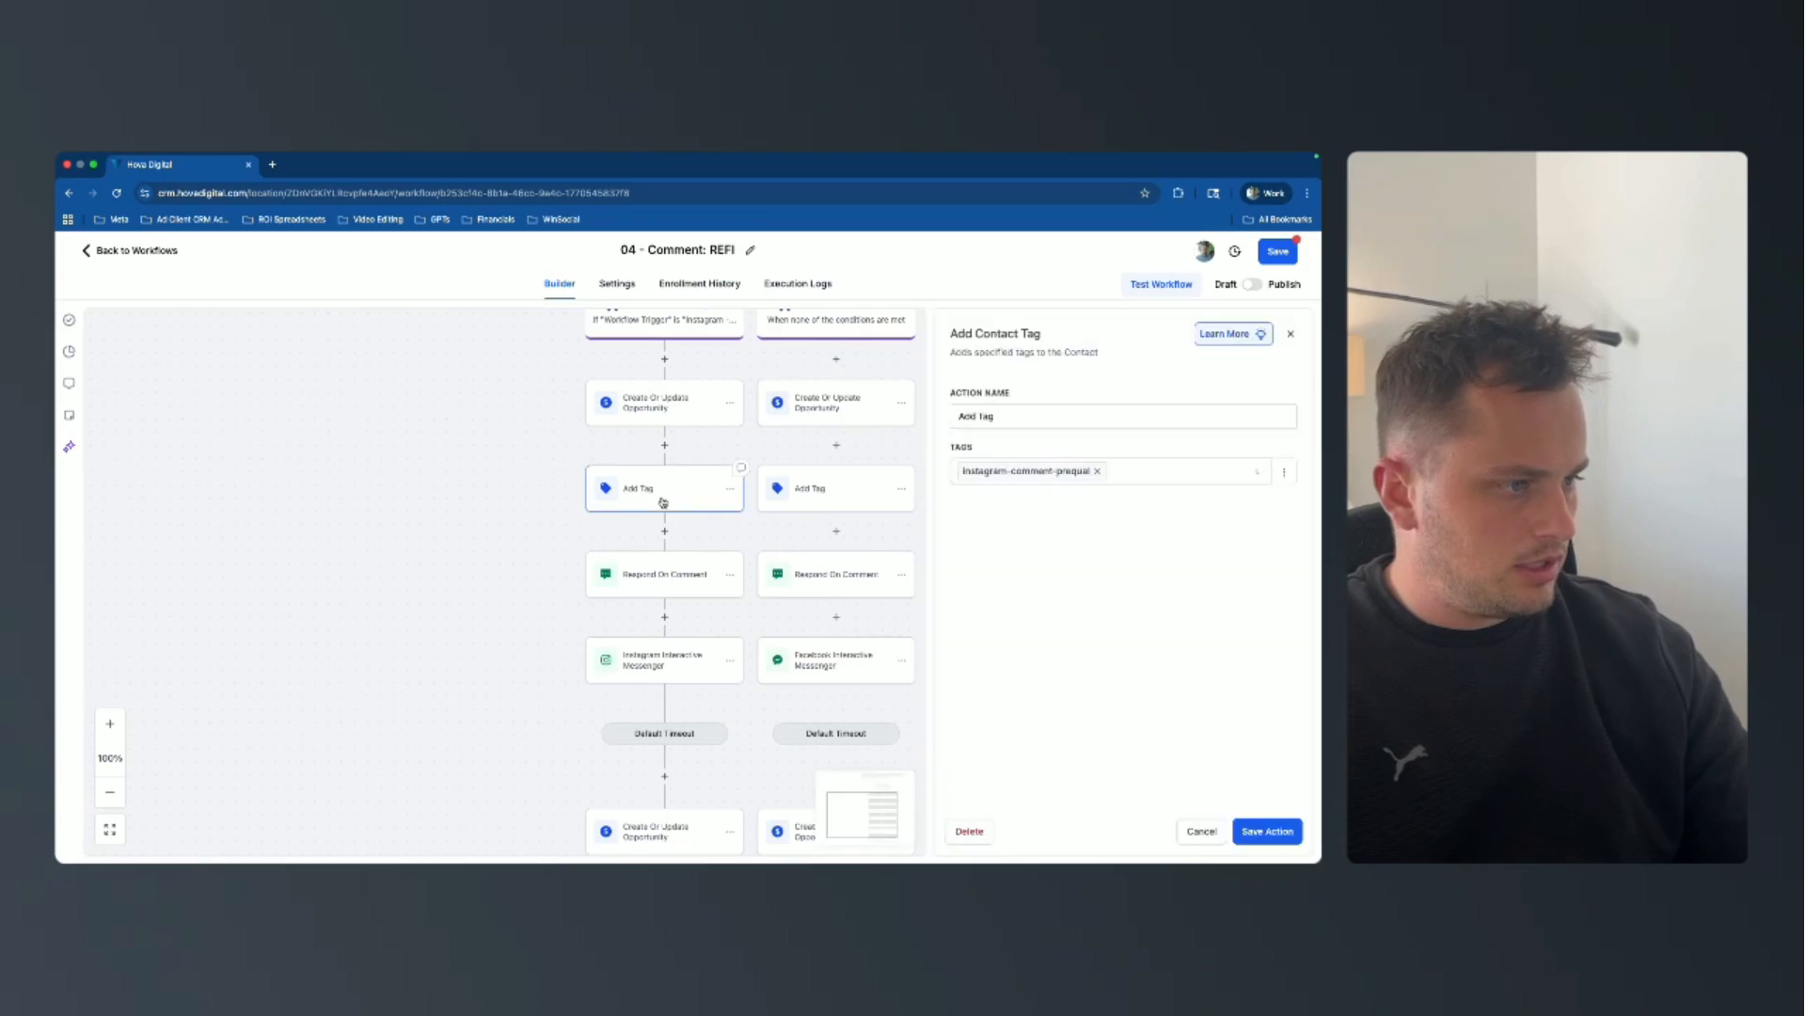
click(1097, 472)
click(1086, 477)
text(instagram-co)
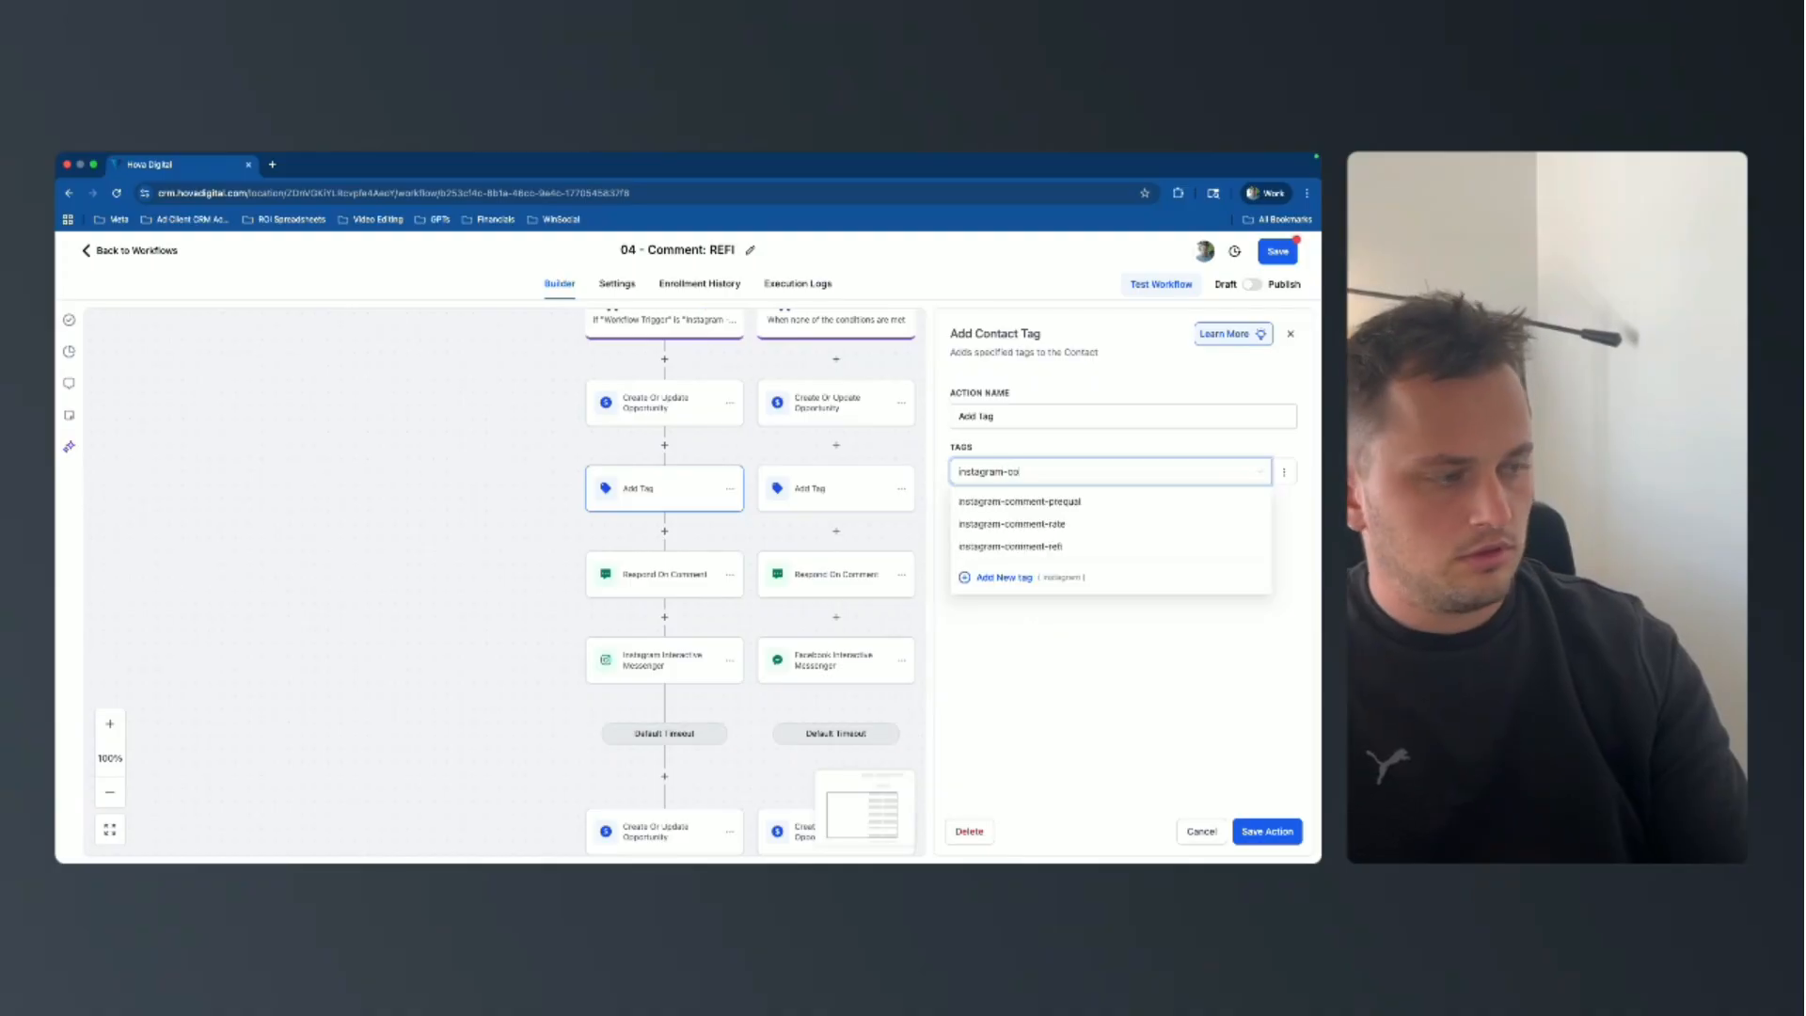
text(mment-ref)
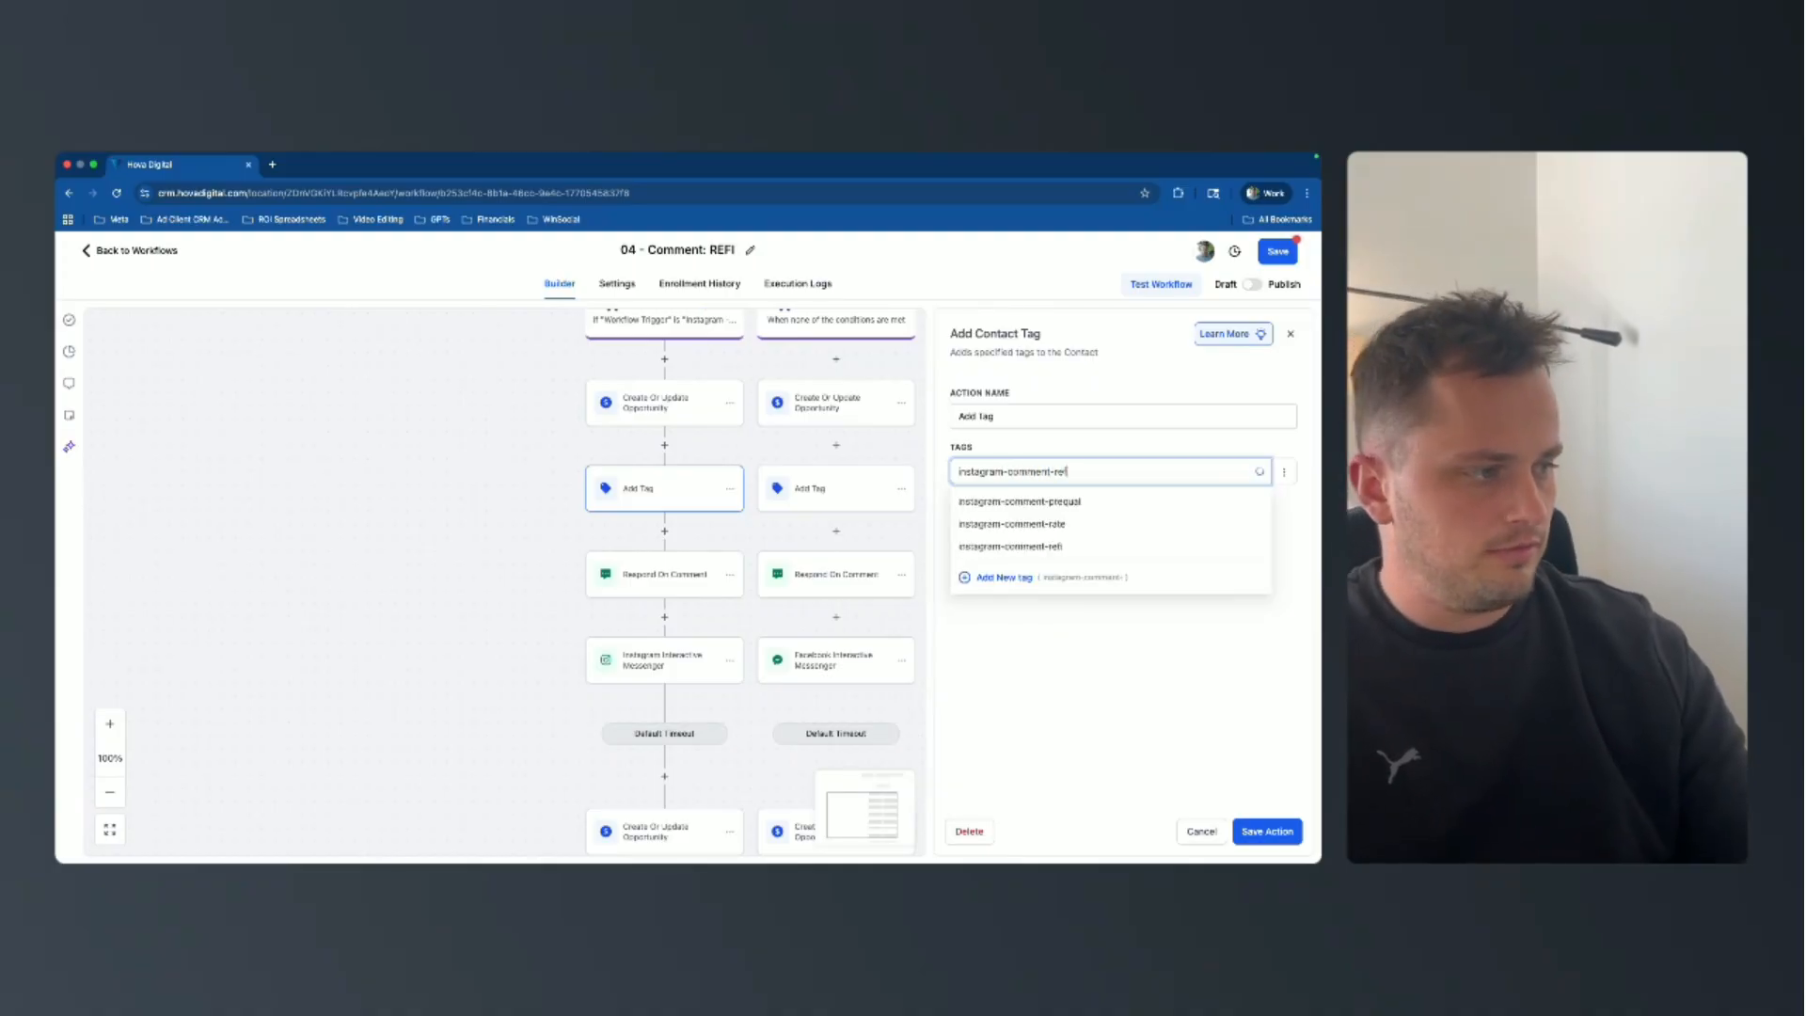
click(1044, 547)
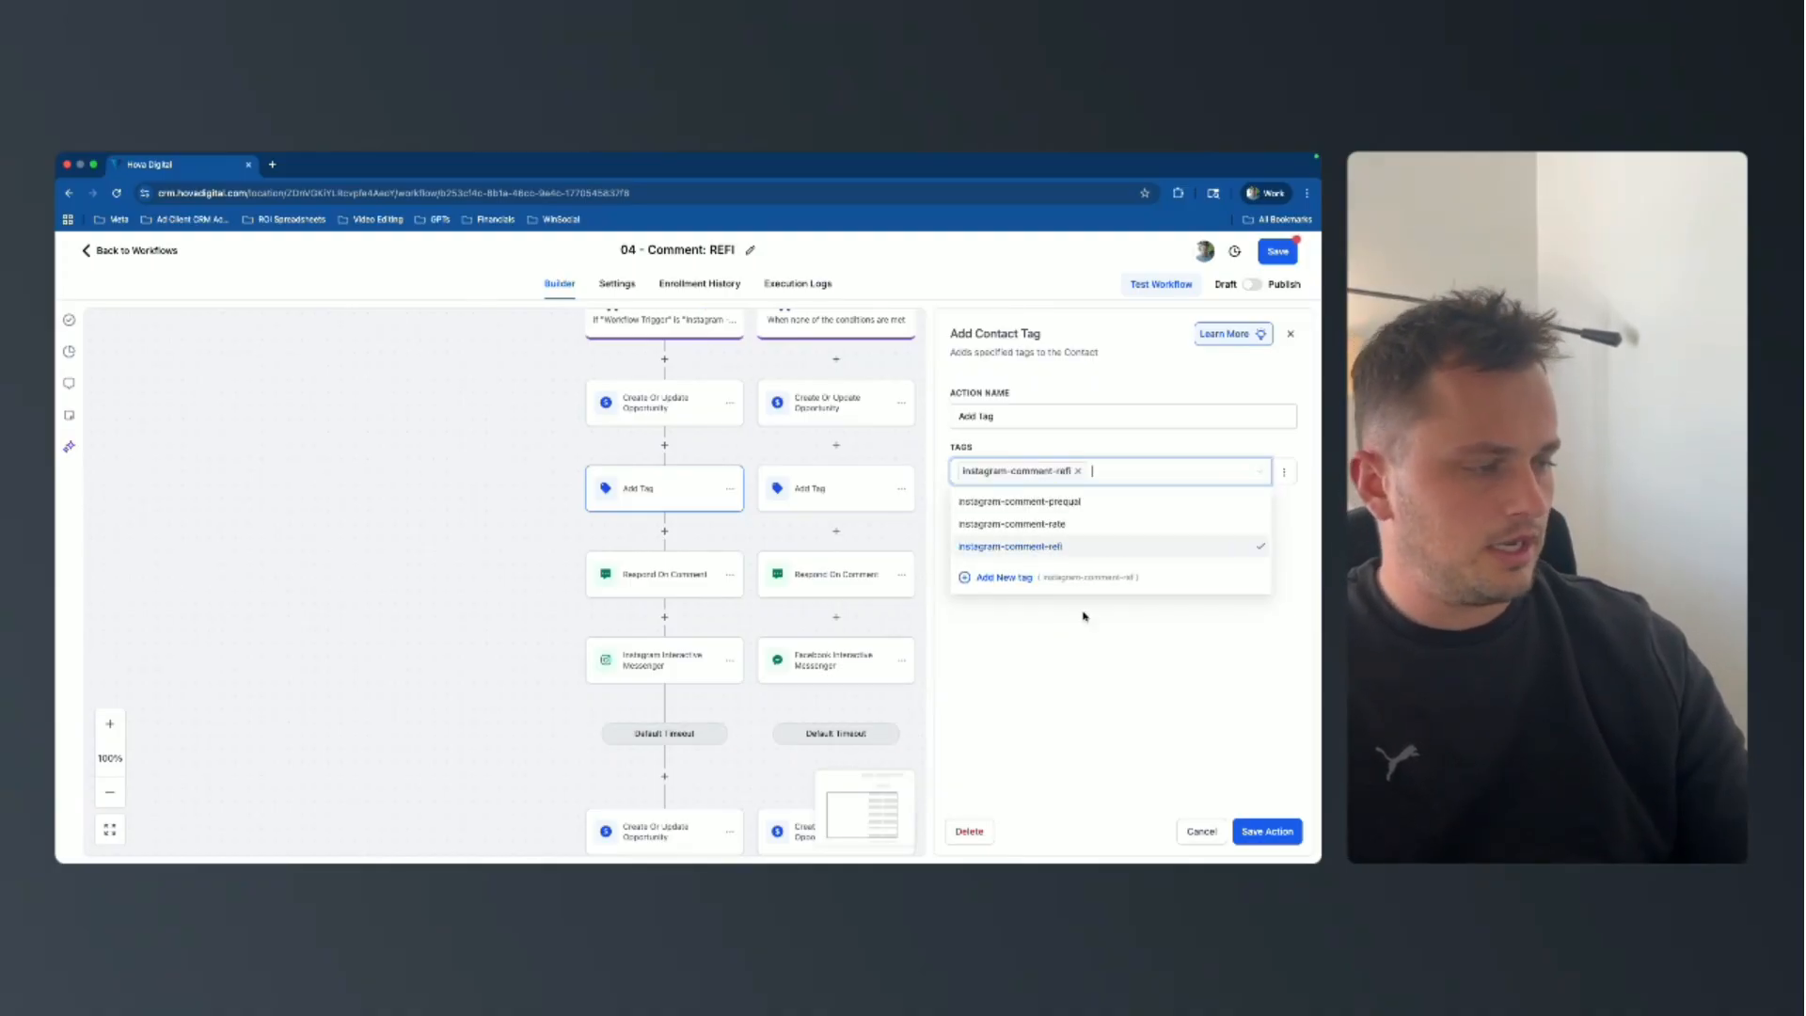
click(1155, 746)
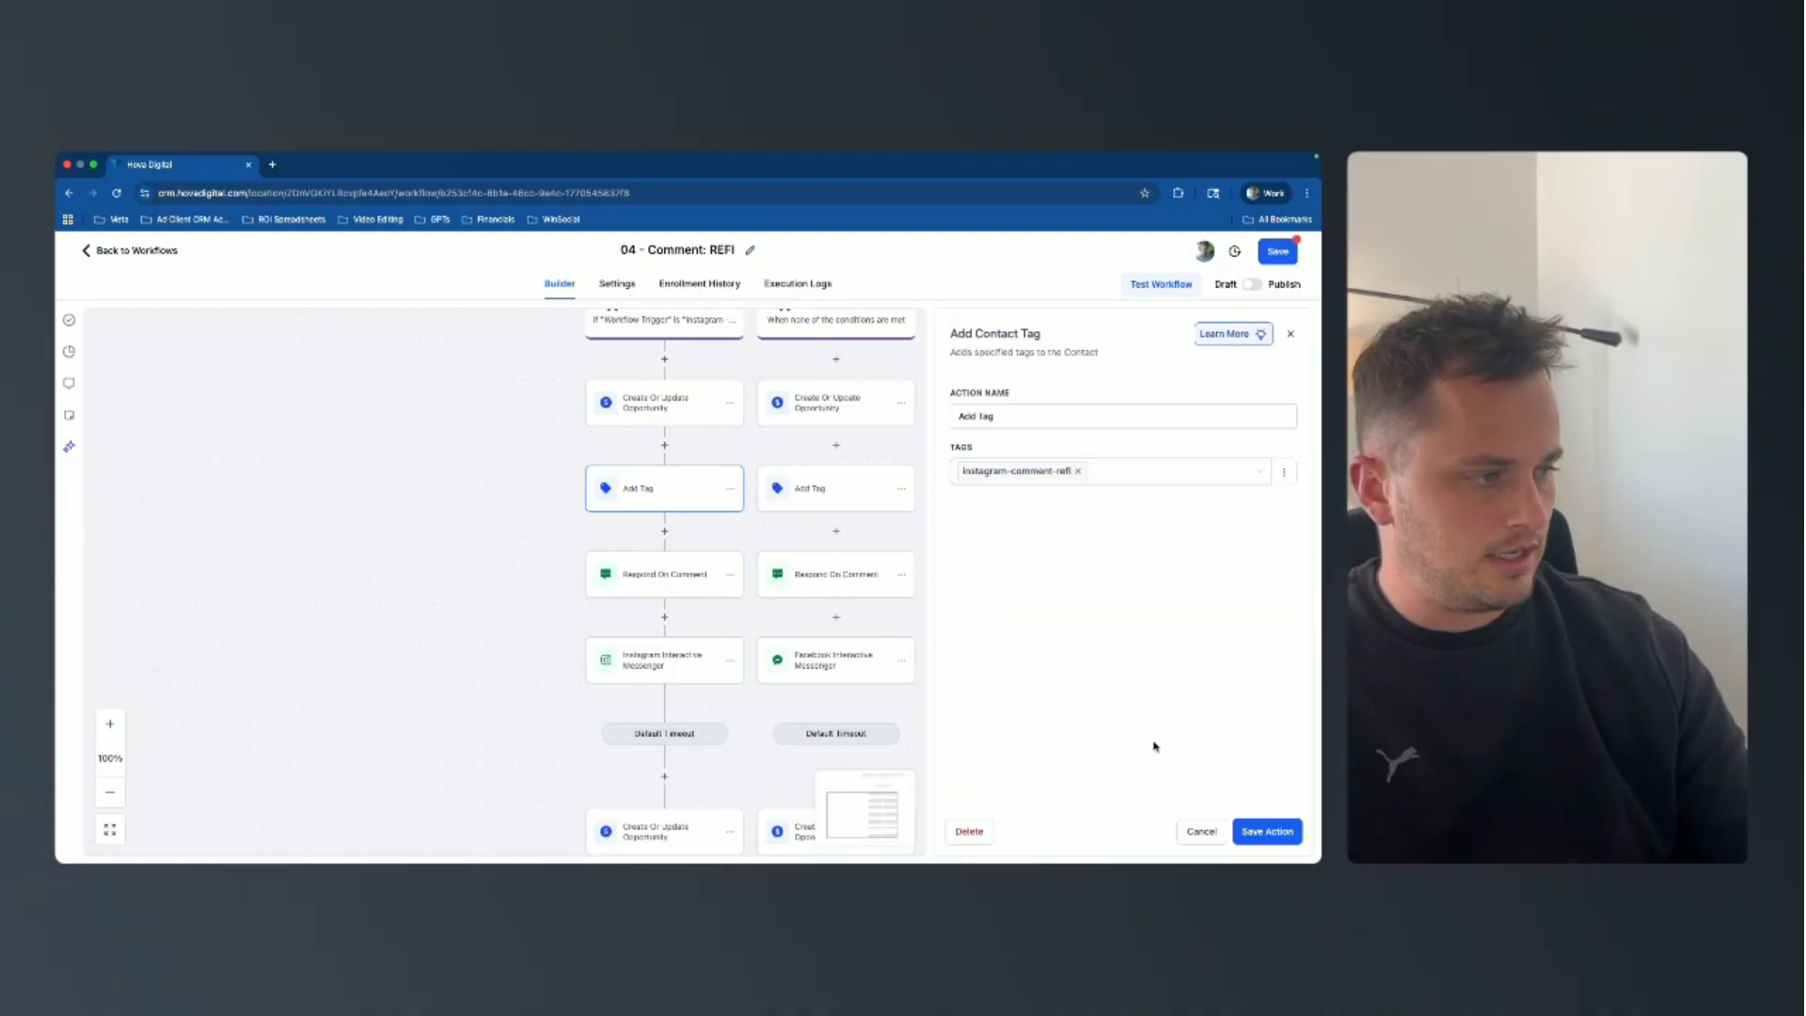
click(1257, 837)
Replace the tag in the Facebook branch's Add Tag action with "facebook-comment-refi" and save the action.
click(791, 482)
click(1094, 472)
text(facebppl)
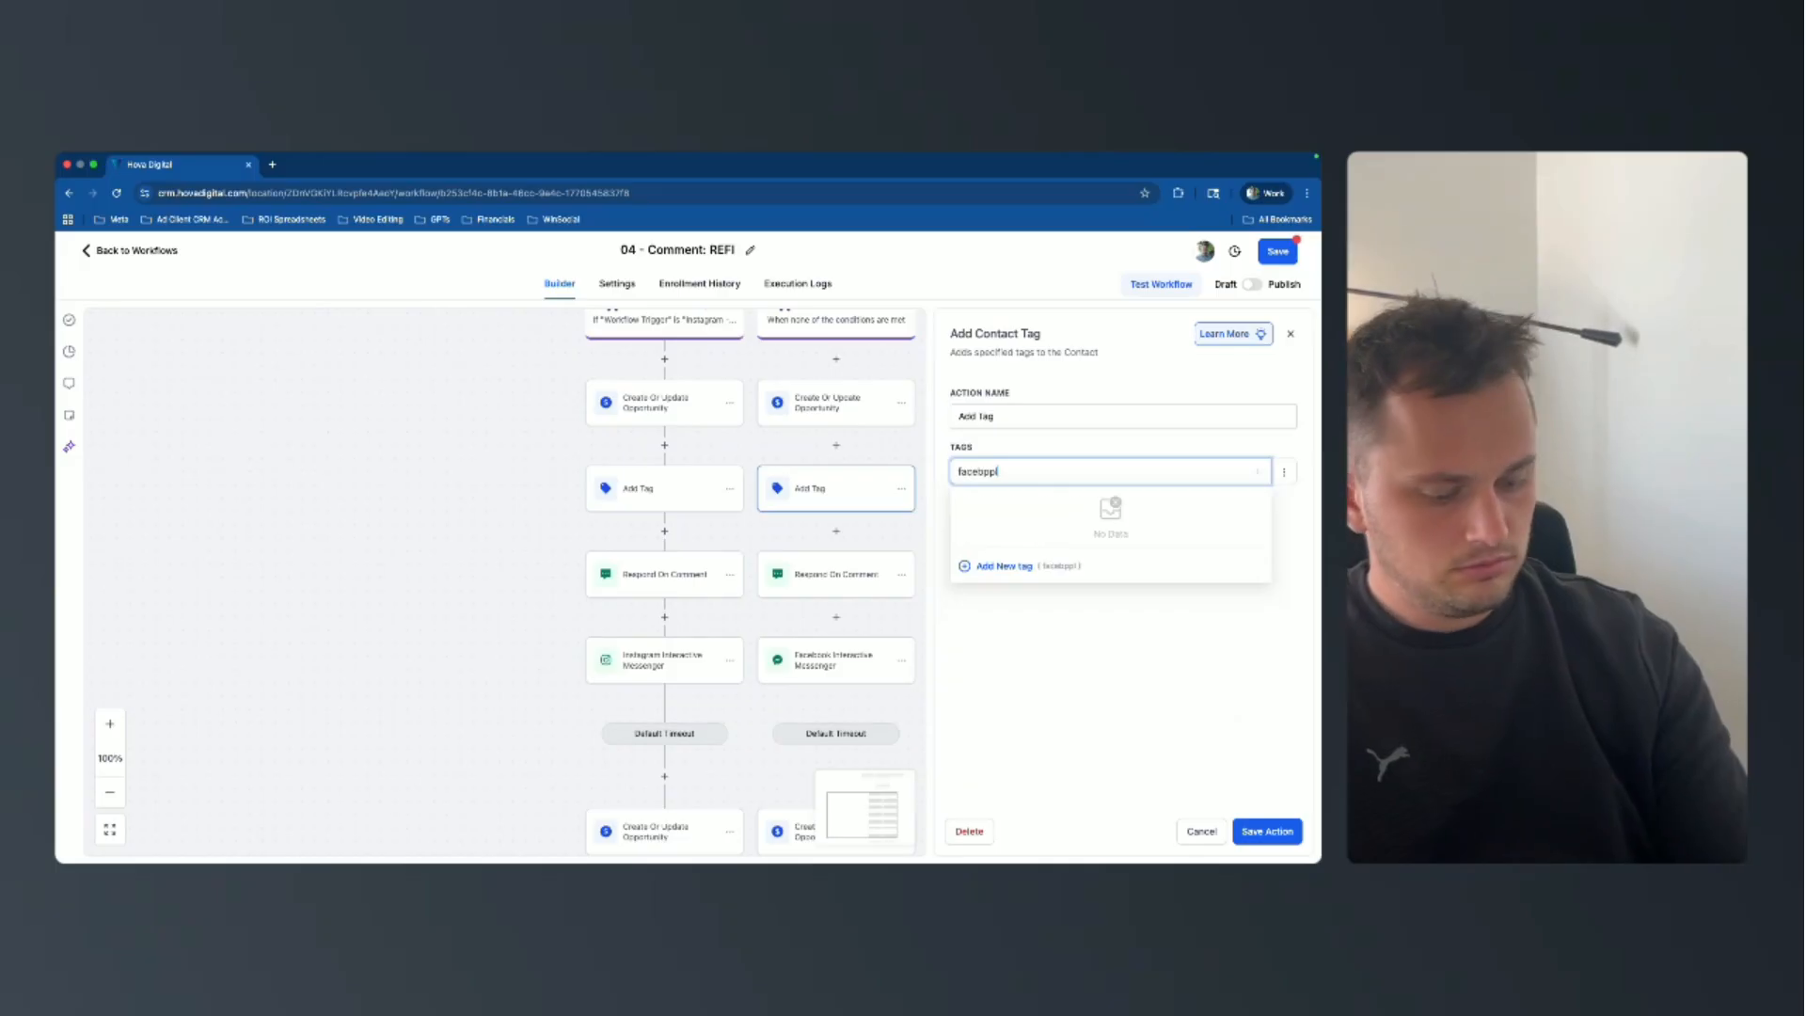
text(-cpm)
key(BackSpace)
key(BackSpace)
key(BackSpace)
text(ook)
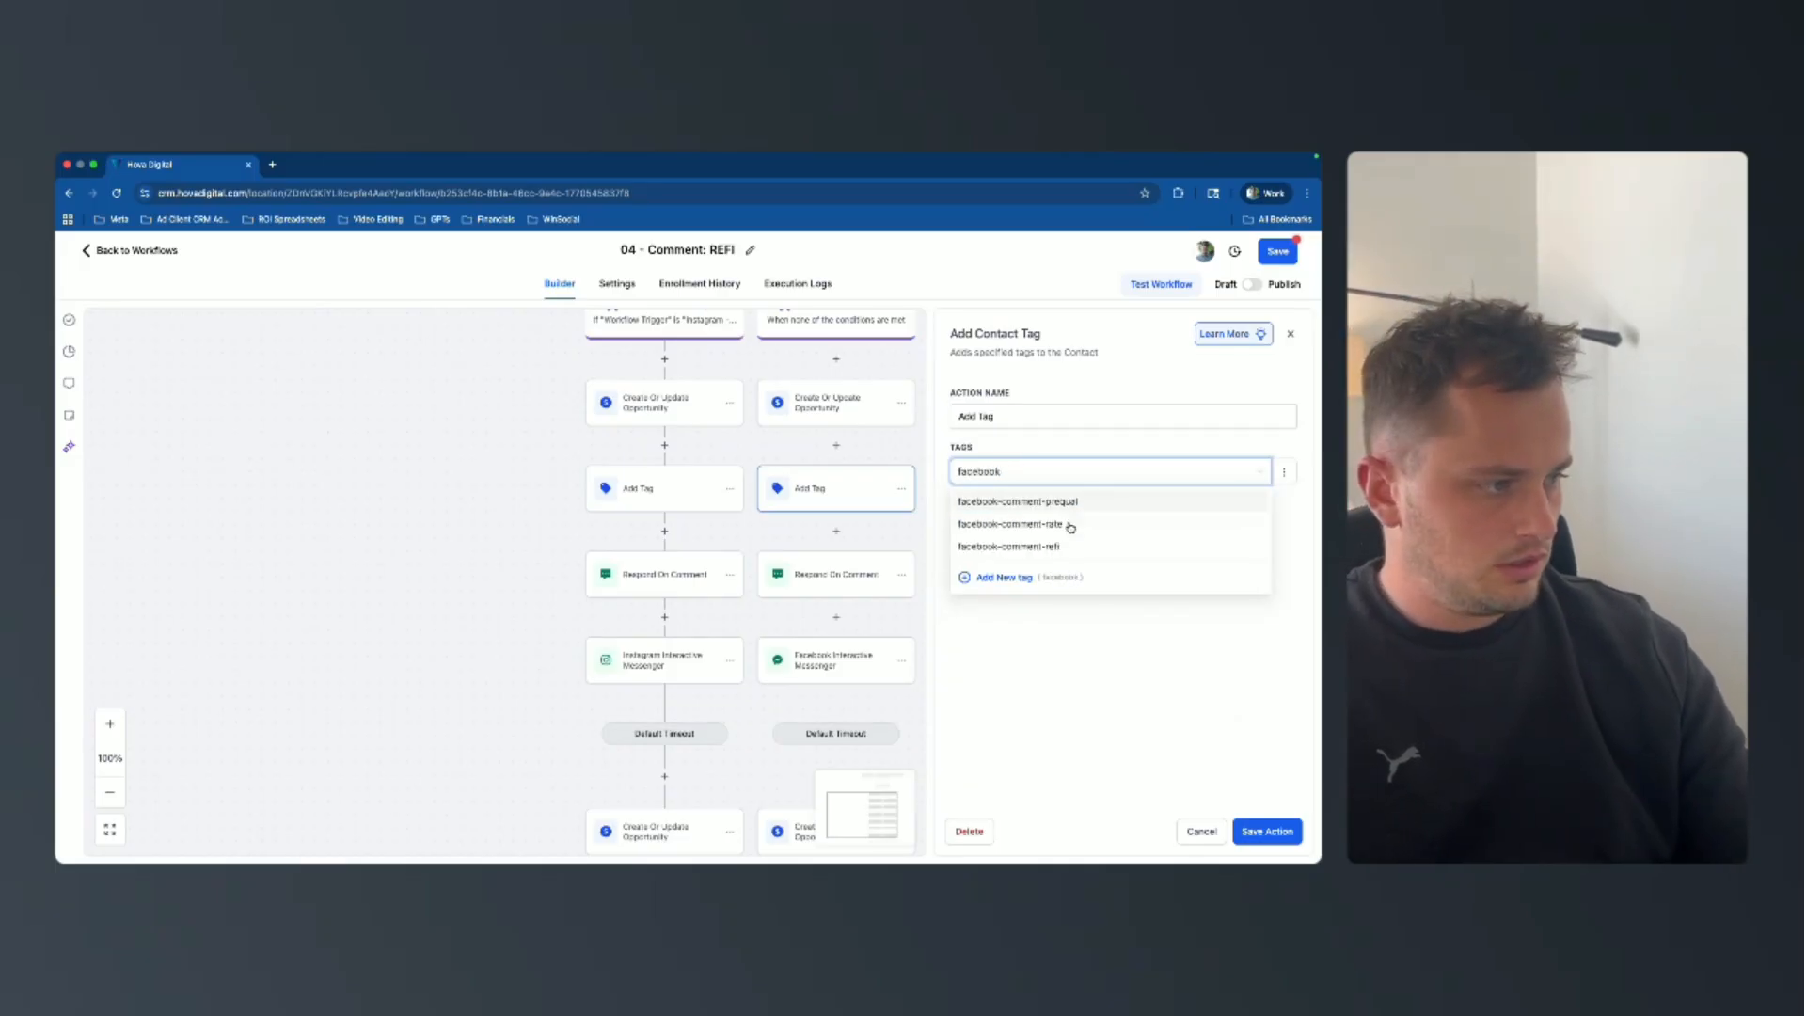
click(1039, 545)
click(1201, 717)
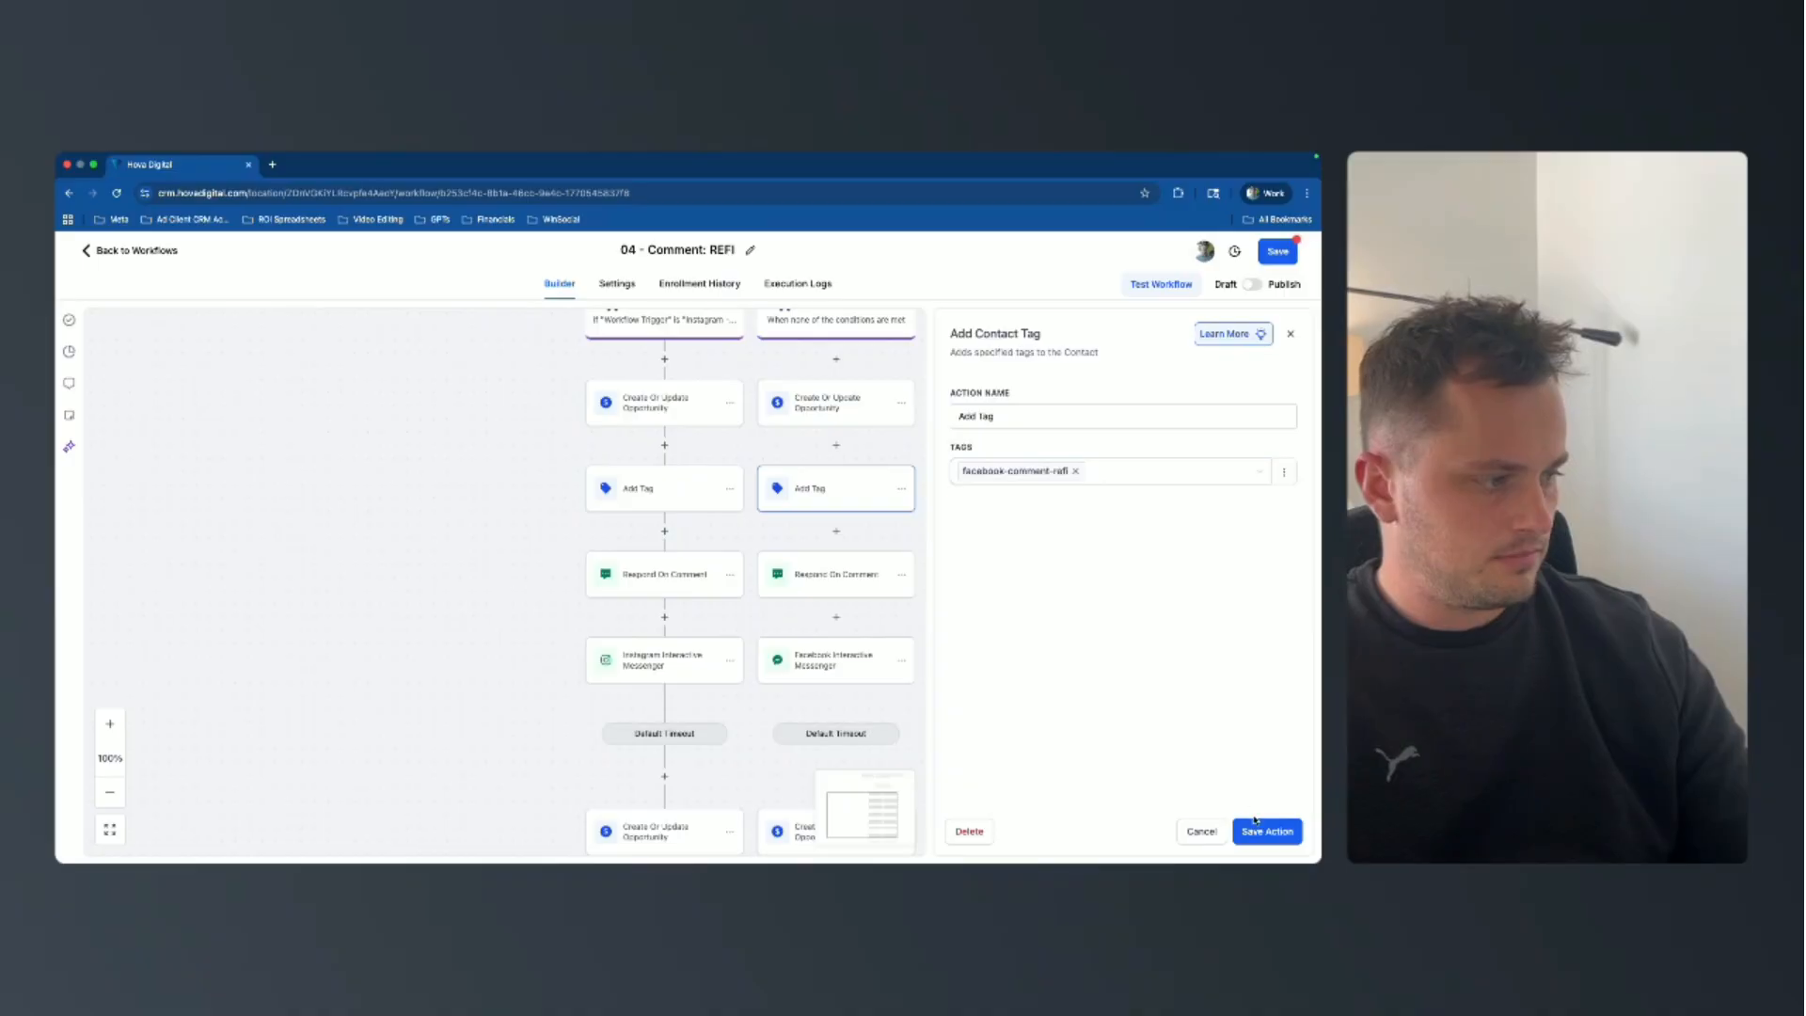
click(1267, 831)
Review the Instagram branch's comment replies, and examine the message text and options of its Instagram Interactive Messenger action.
click(666, 575)
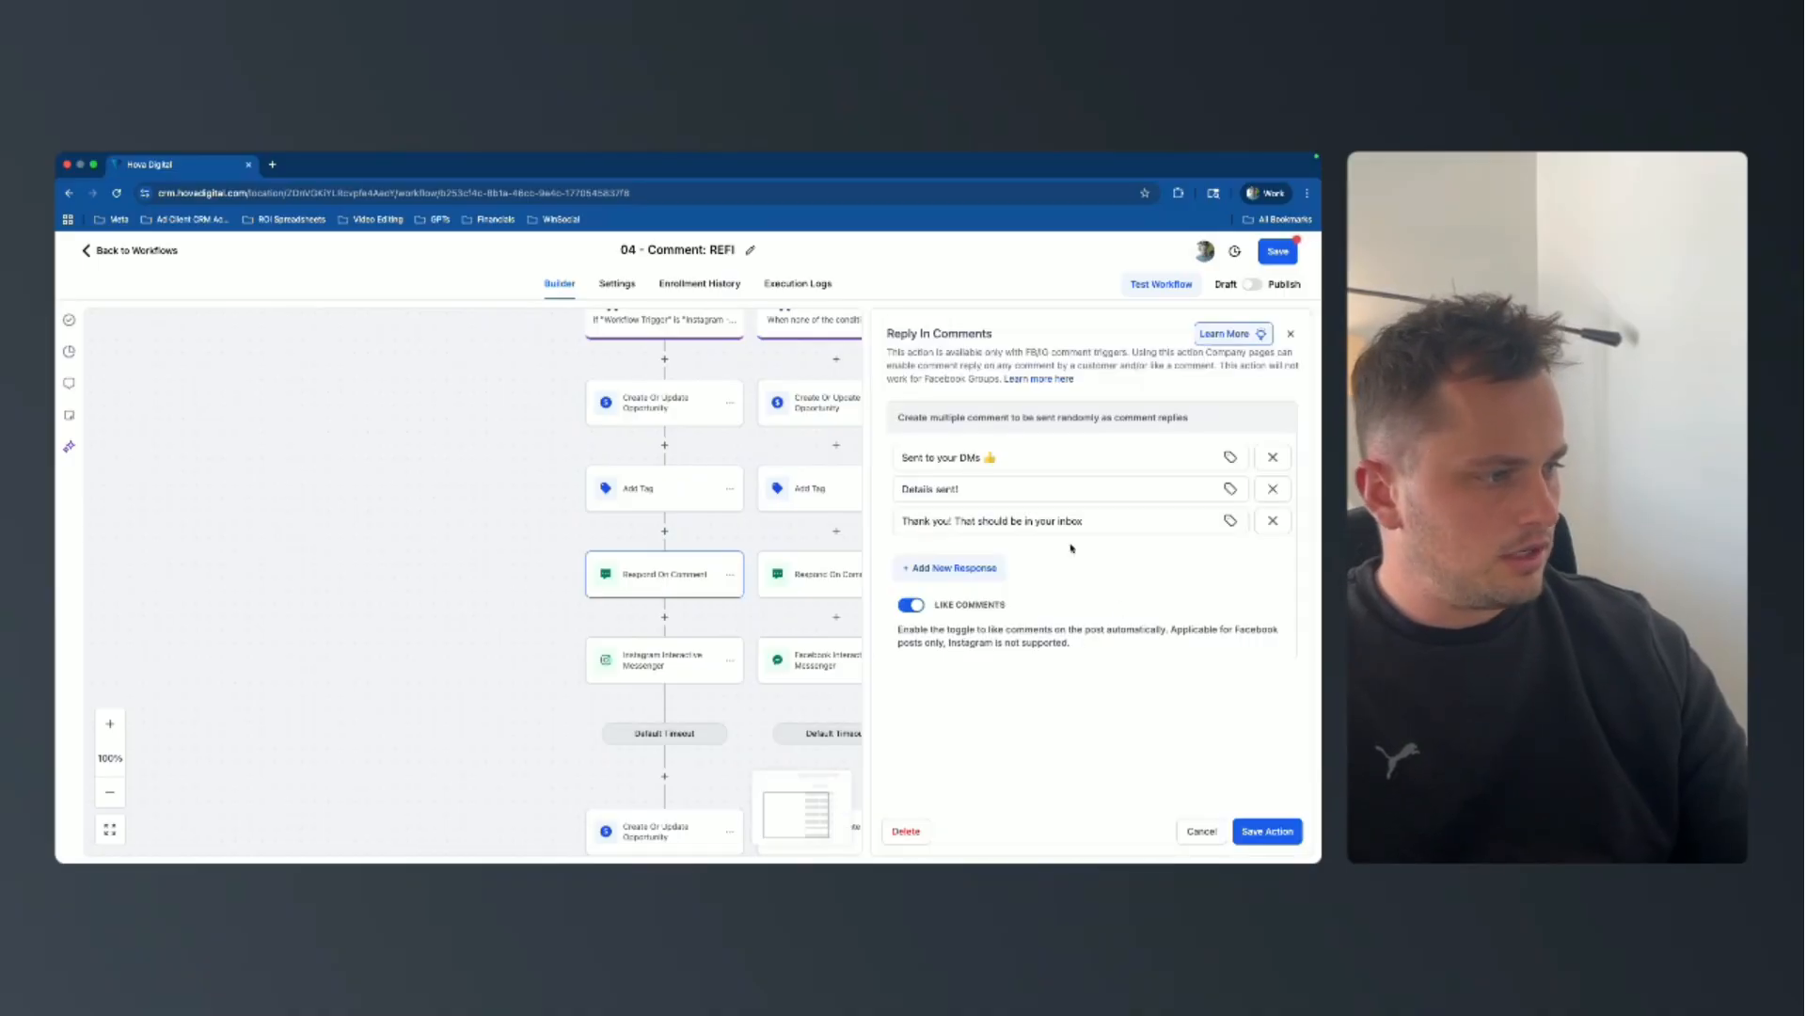
click(1201, 831)
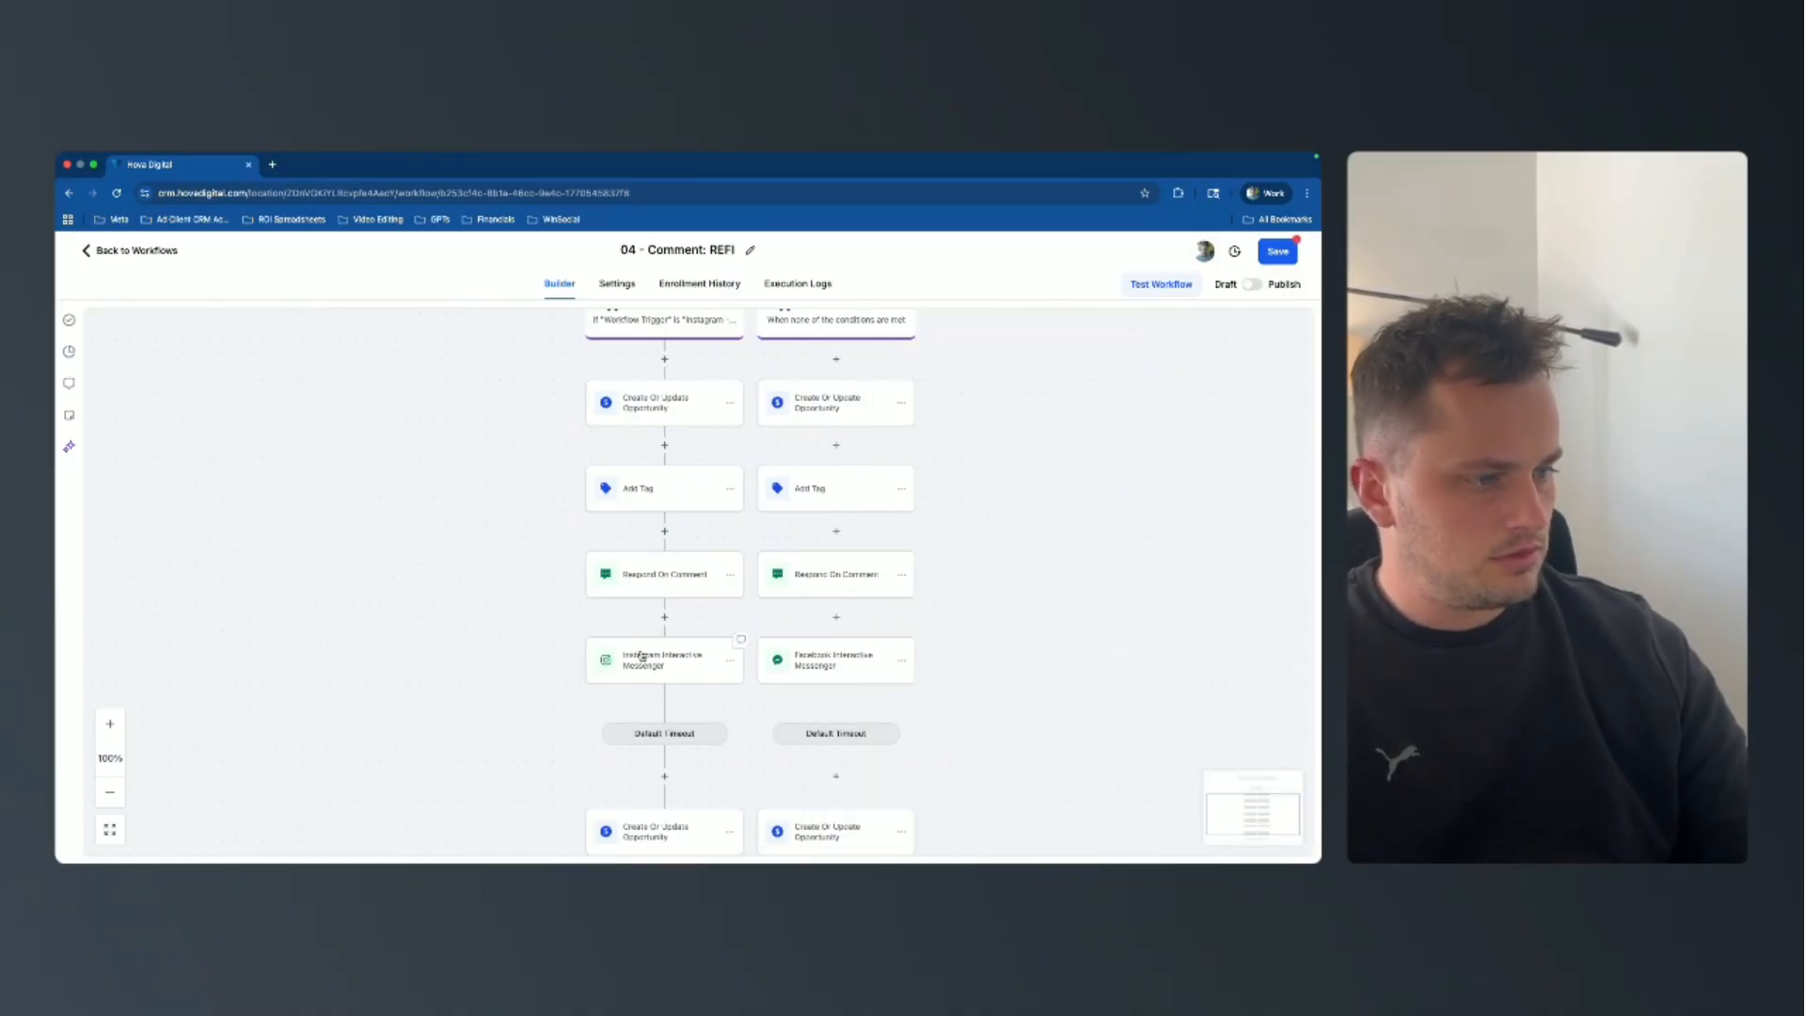
click(662, 659)
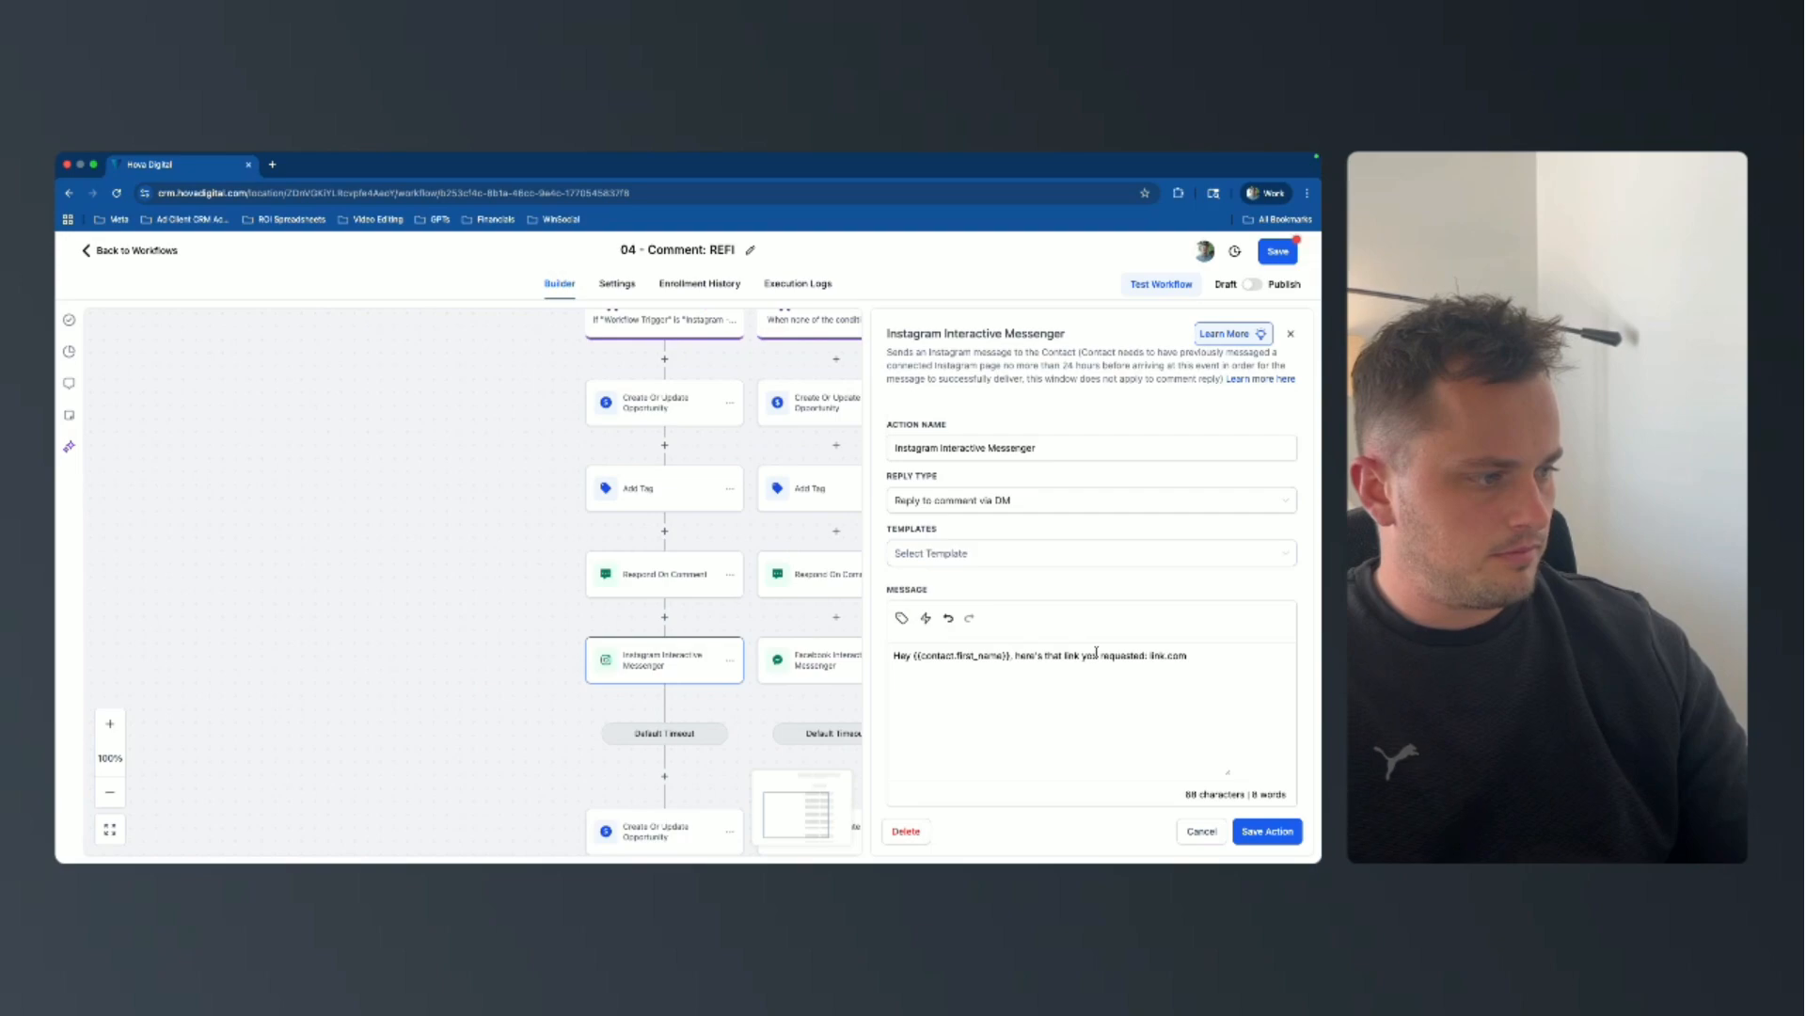
drag(1170, 660, 1149, 661)
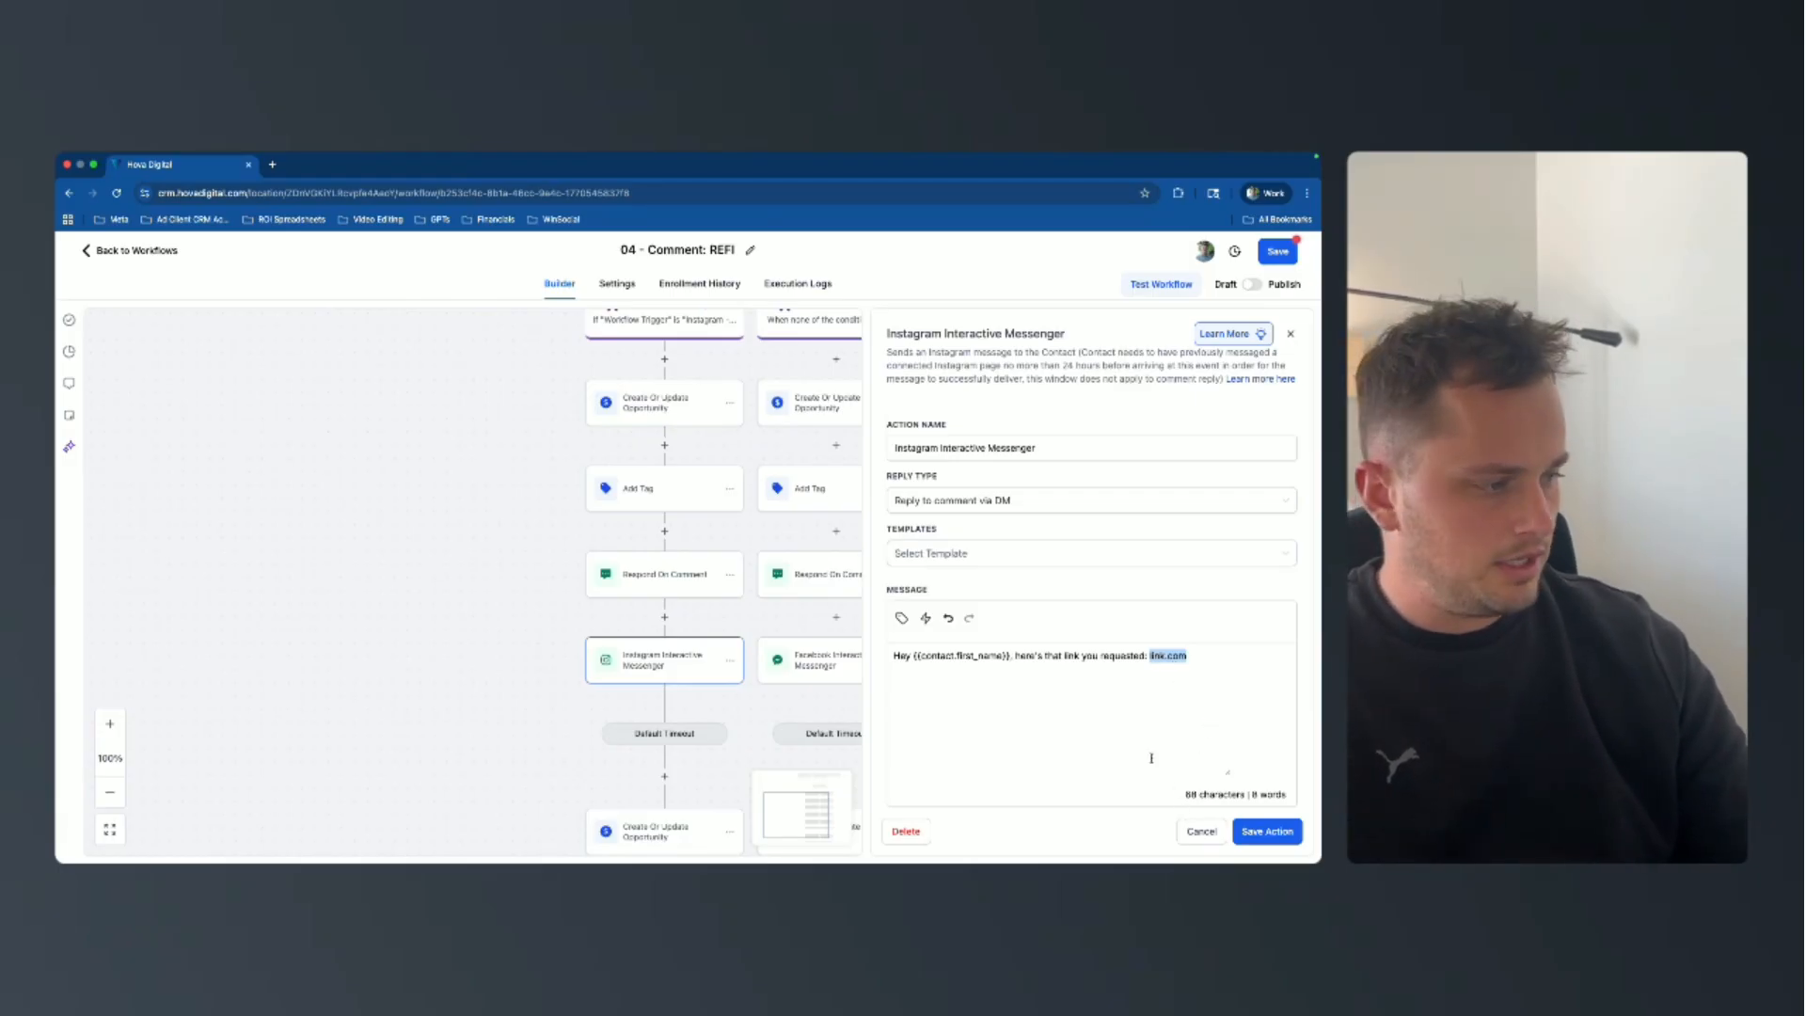
scroll(1158, 776, down, 2)
scroll(1167, 790, up, 2)
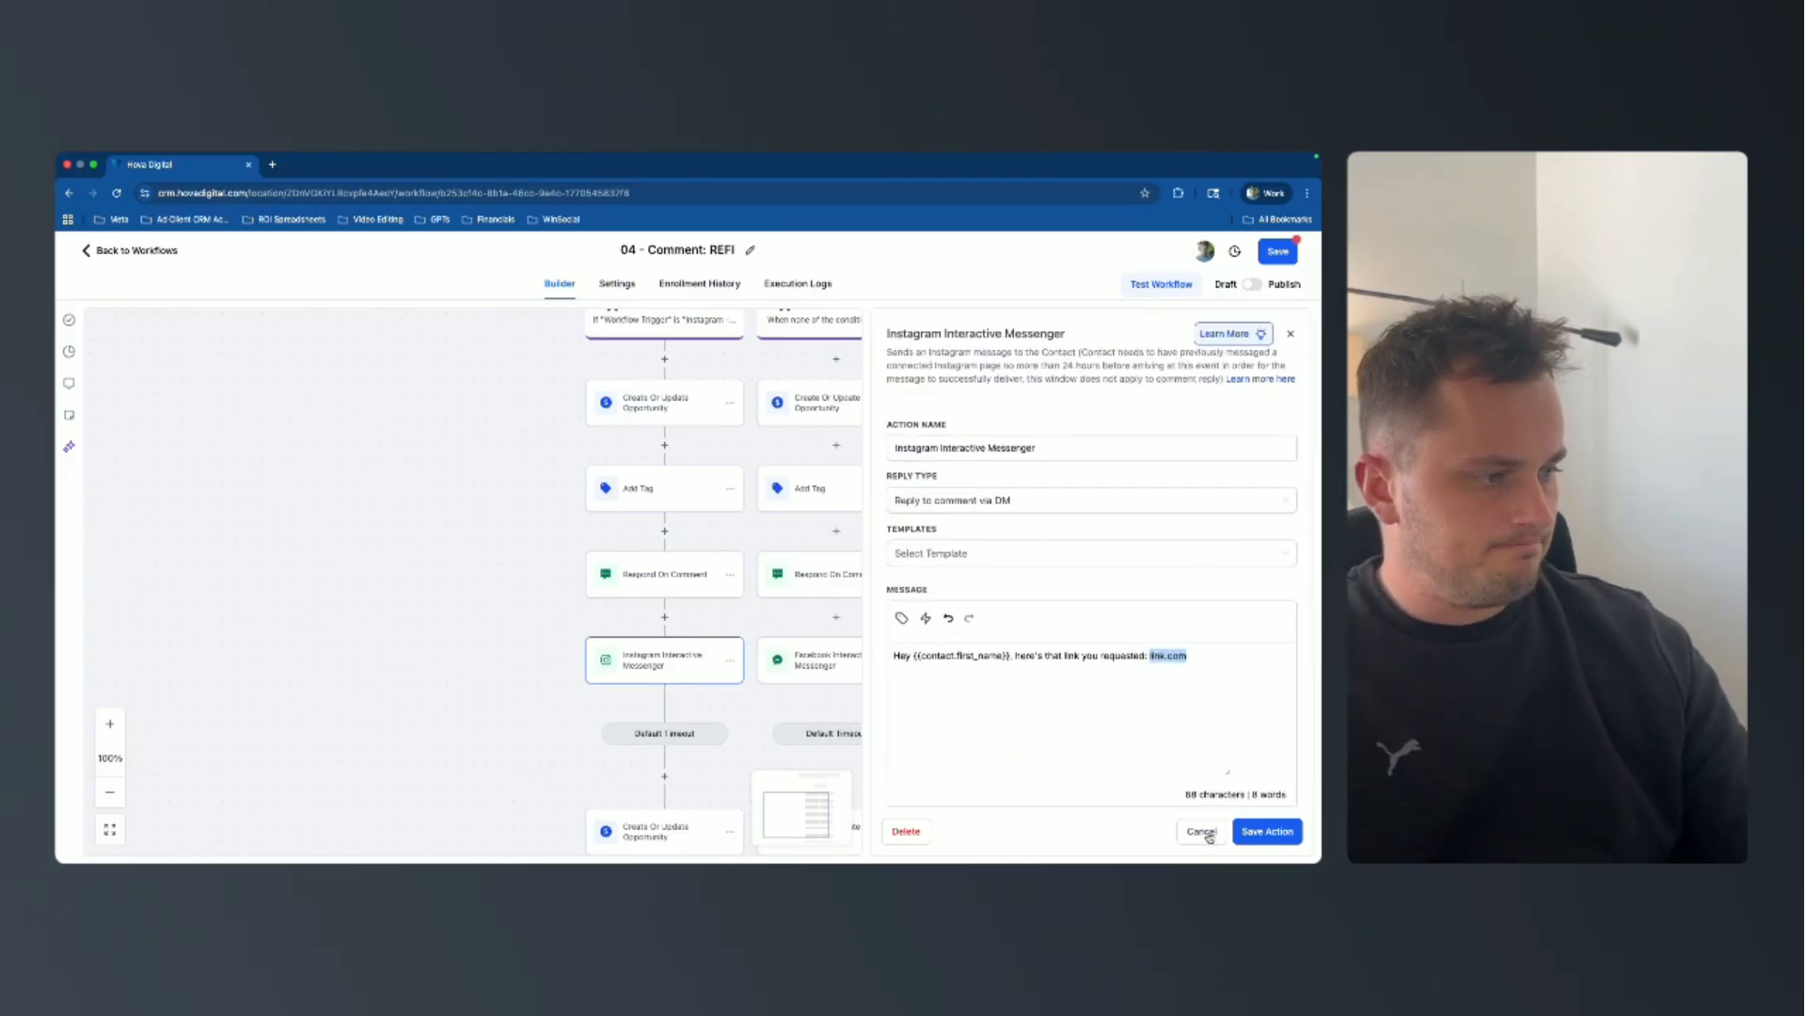
scroll(933, 794, down, 4)
scroll(1048, 682, down, 1)
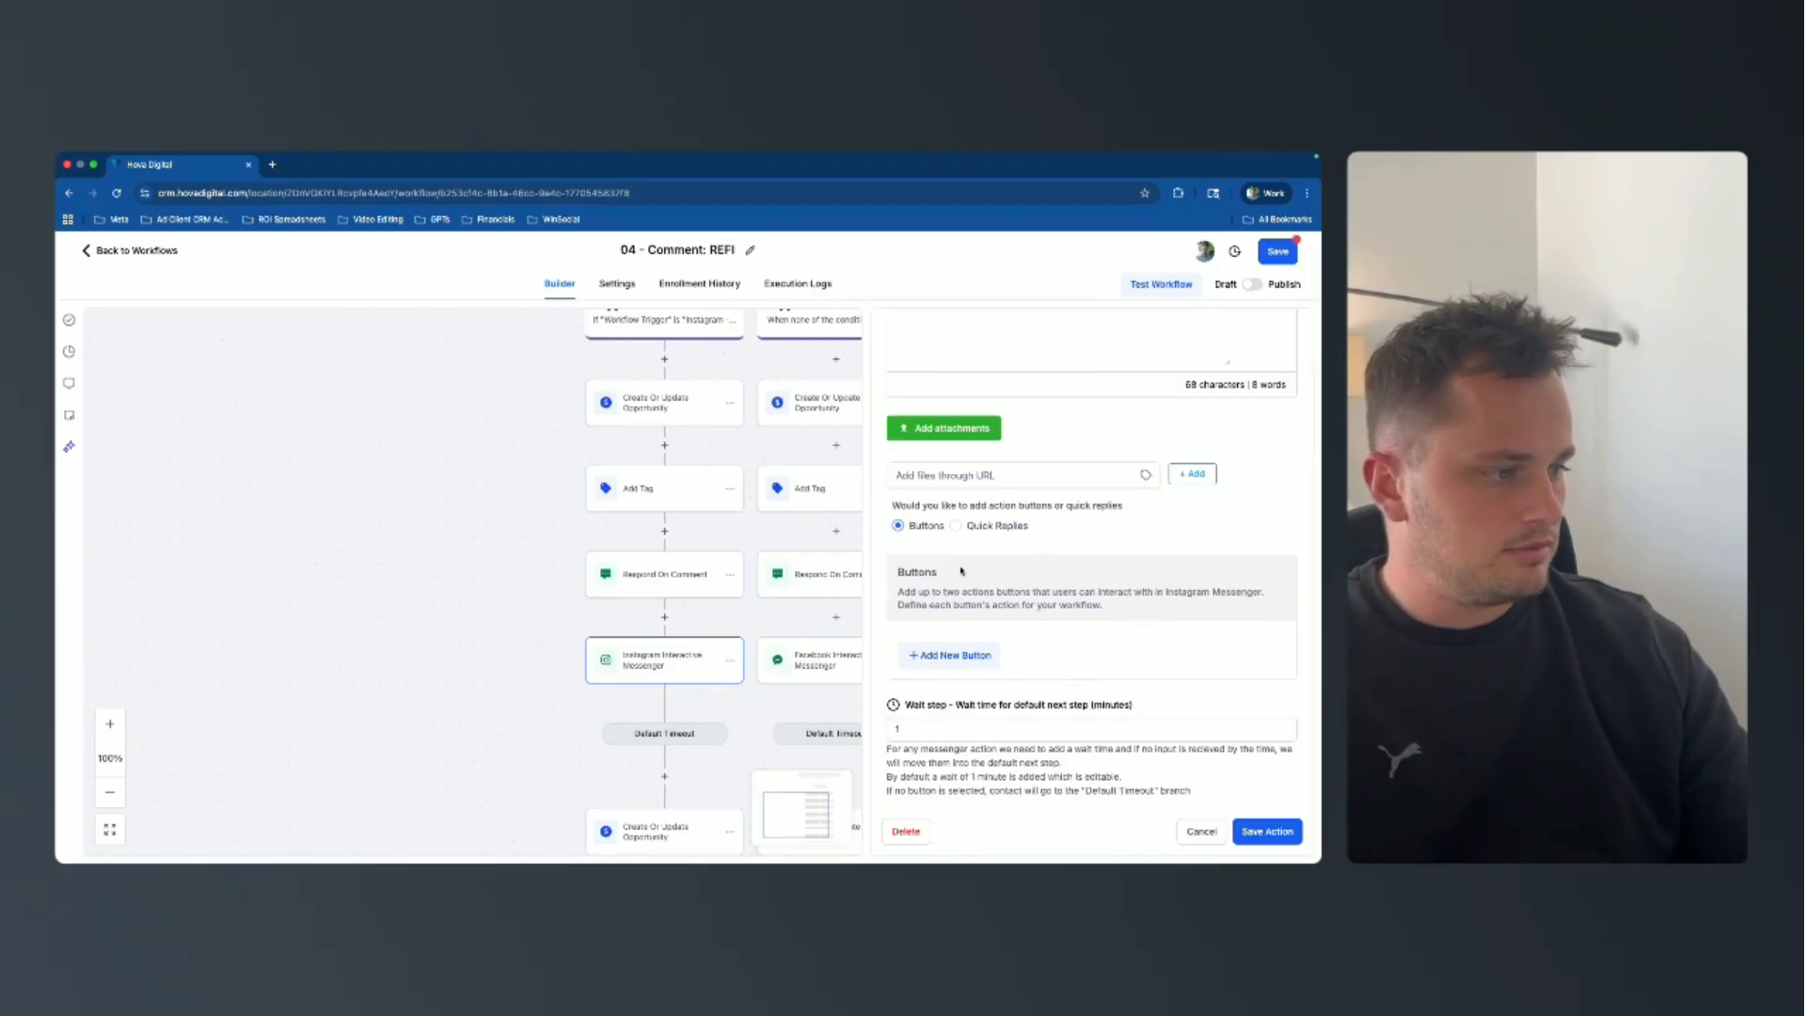
Try adding an unnamed button with the Open Website action to the Instagram Interactive Messenger message.
click(950, 655)
click(999, 647)
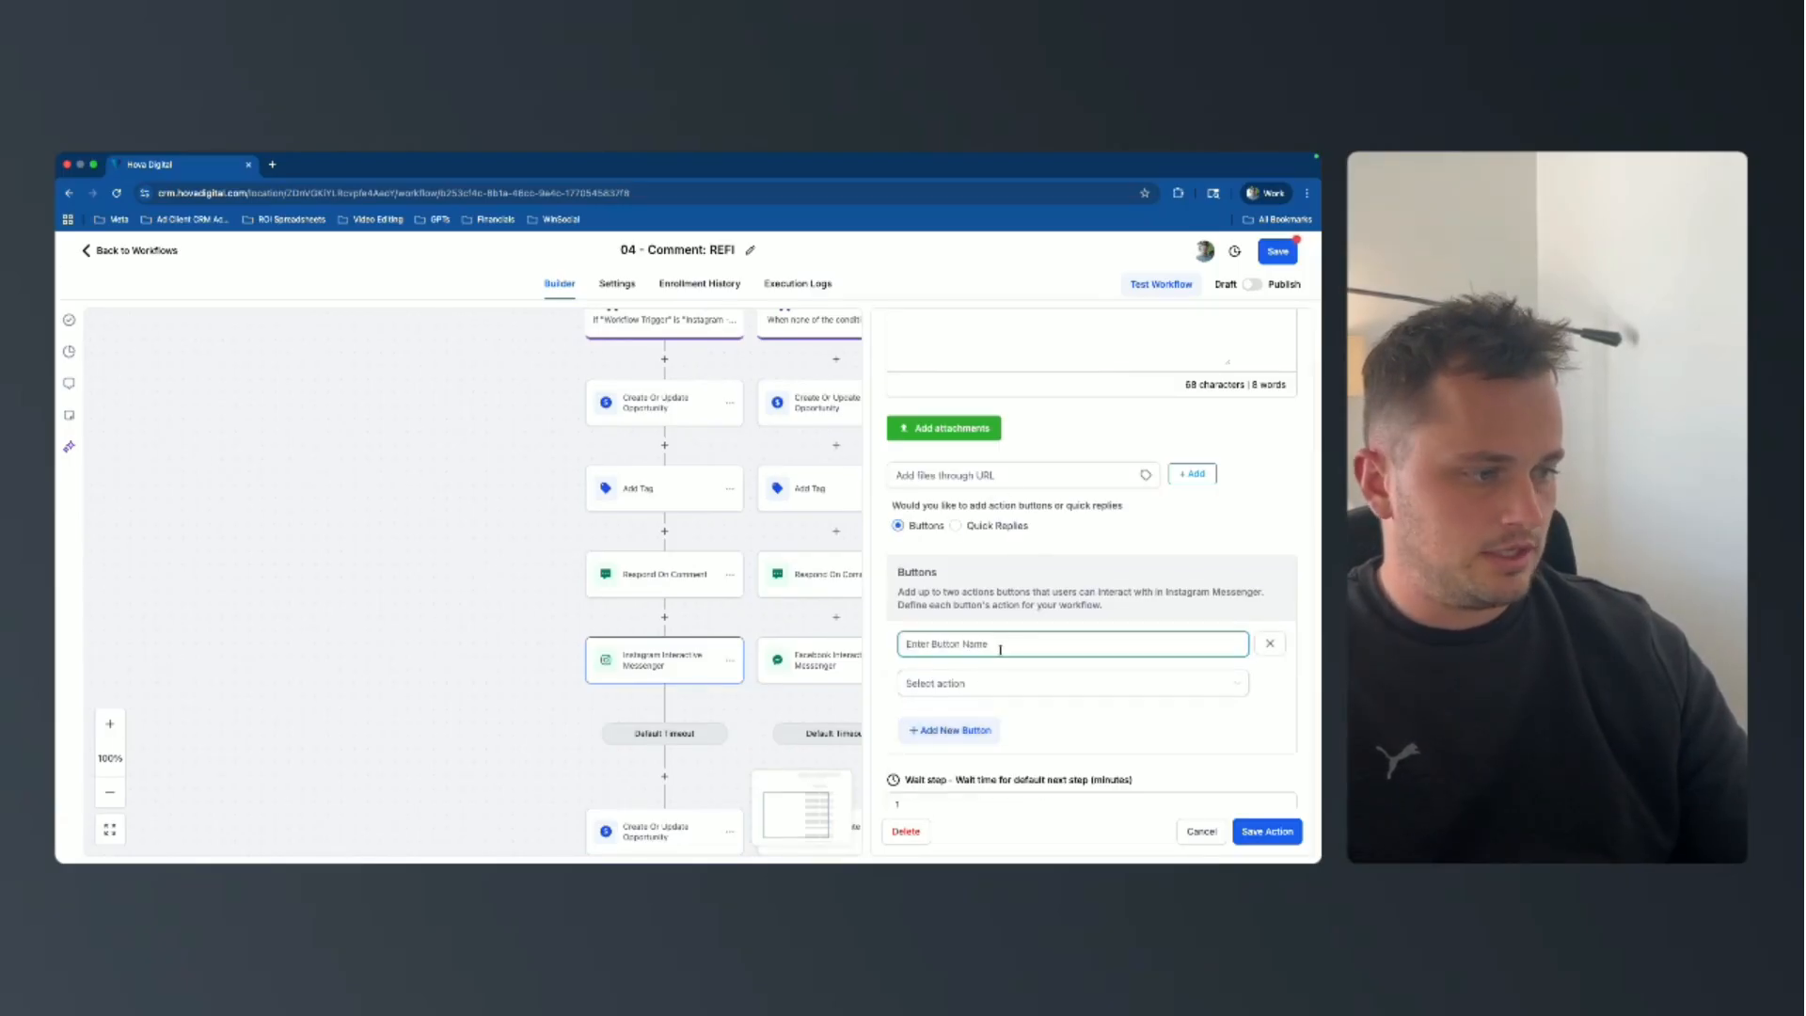
scroll(1000, 649, down, 1)
click(974, 622)
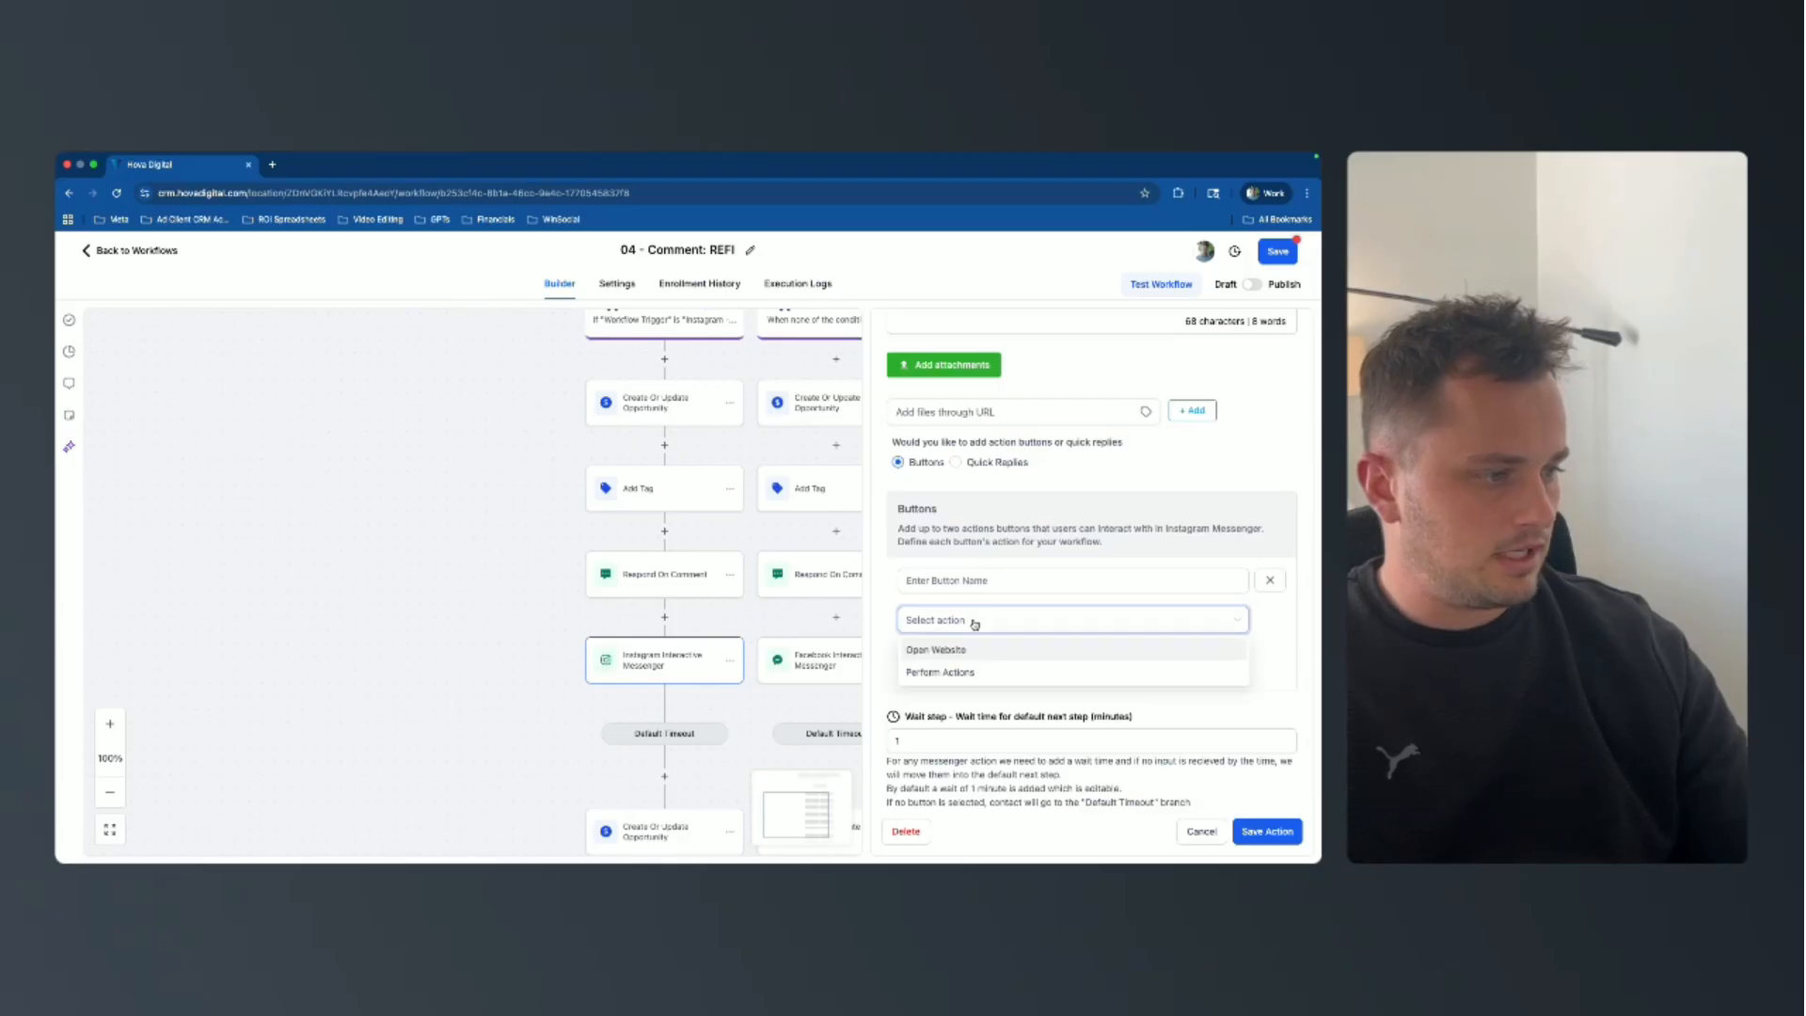
click(959, 671)
scroll(969, 626, down, 1)
click(989, 608)
click(980, 635)
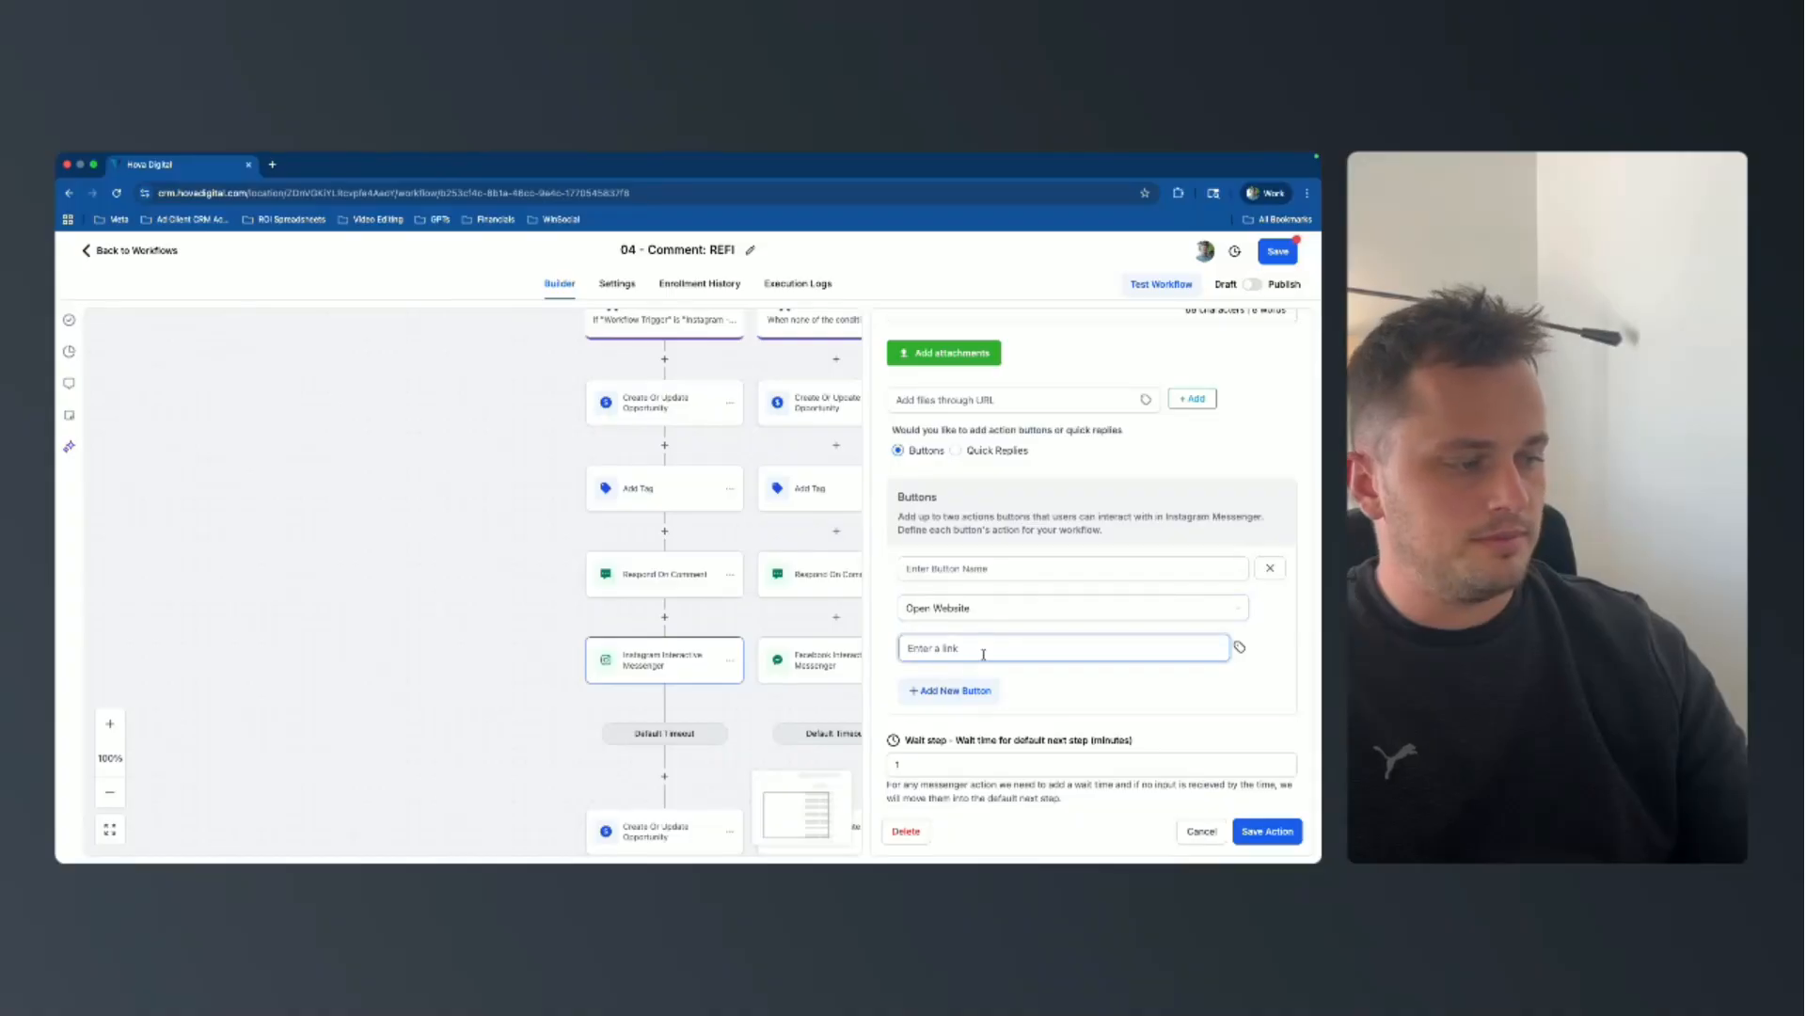
scroll(984, 659, up, 1)
scroll(984, 658, down, 2)
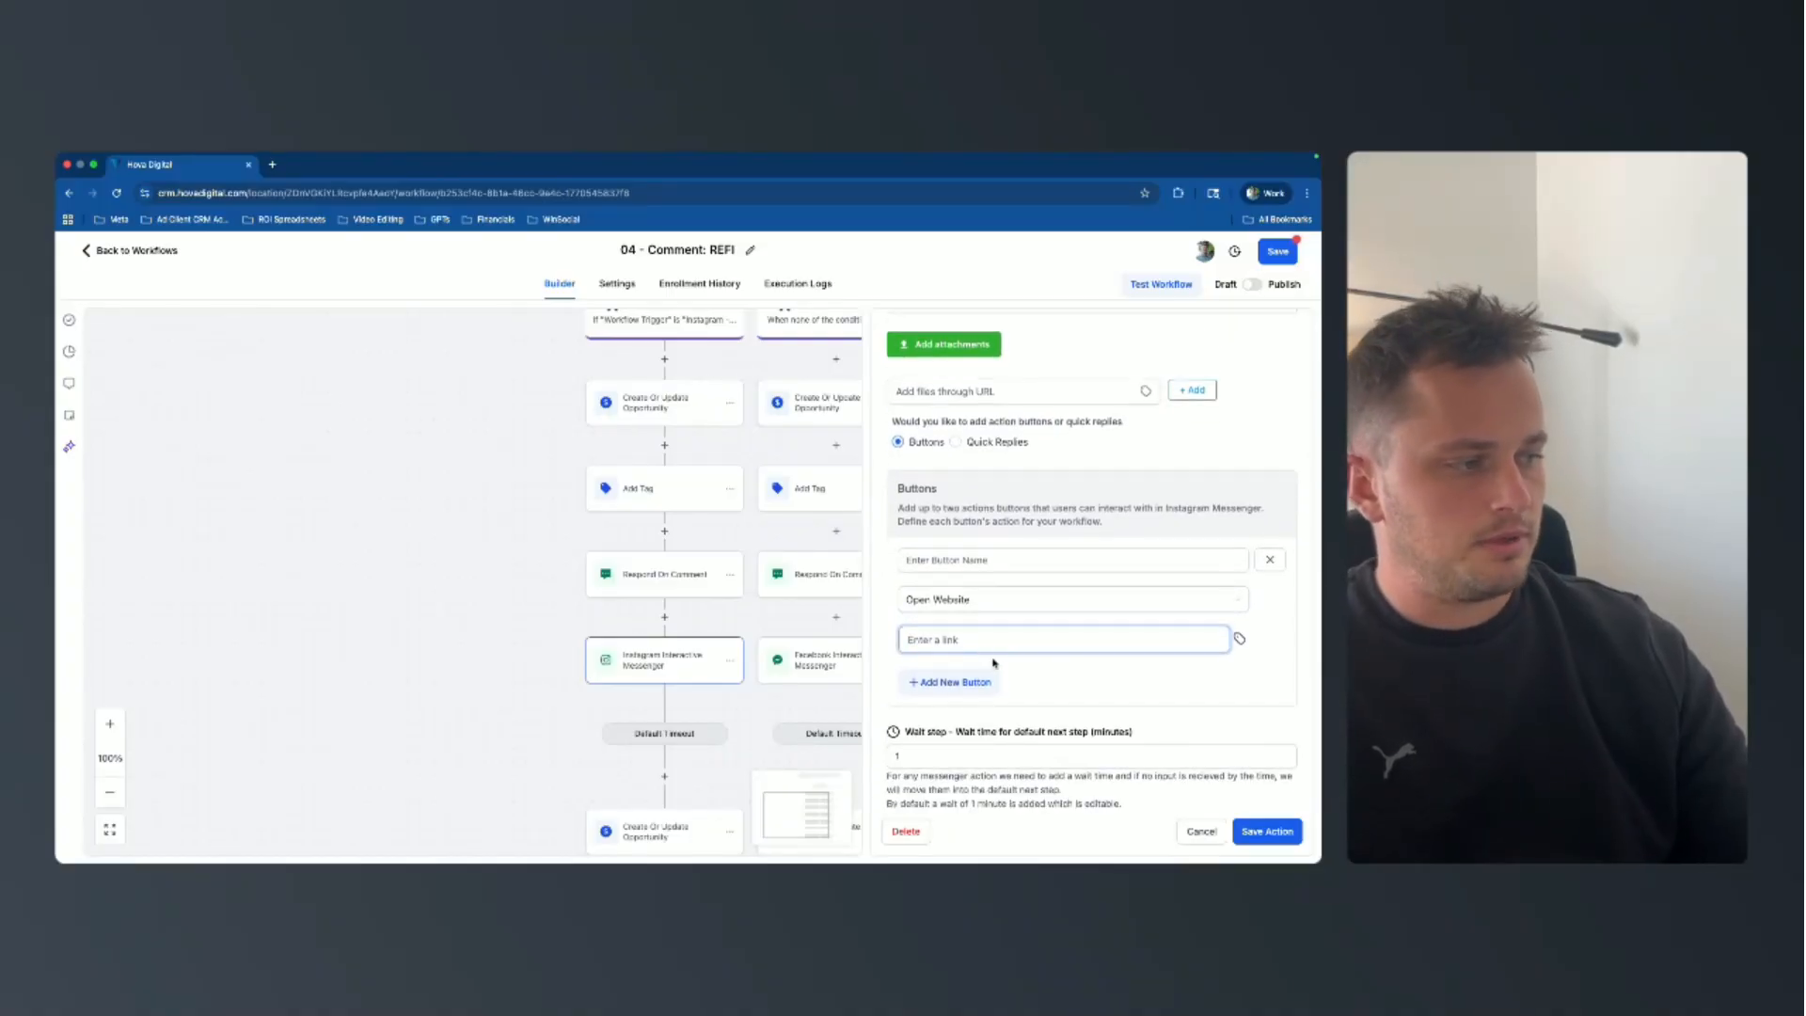
scroll(989, 660, up, 3)
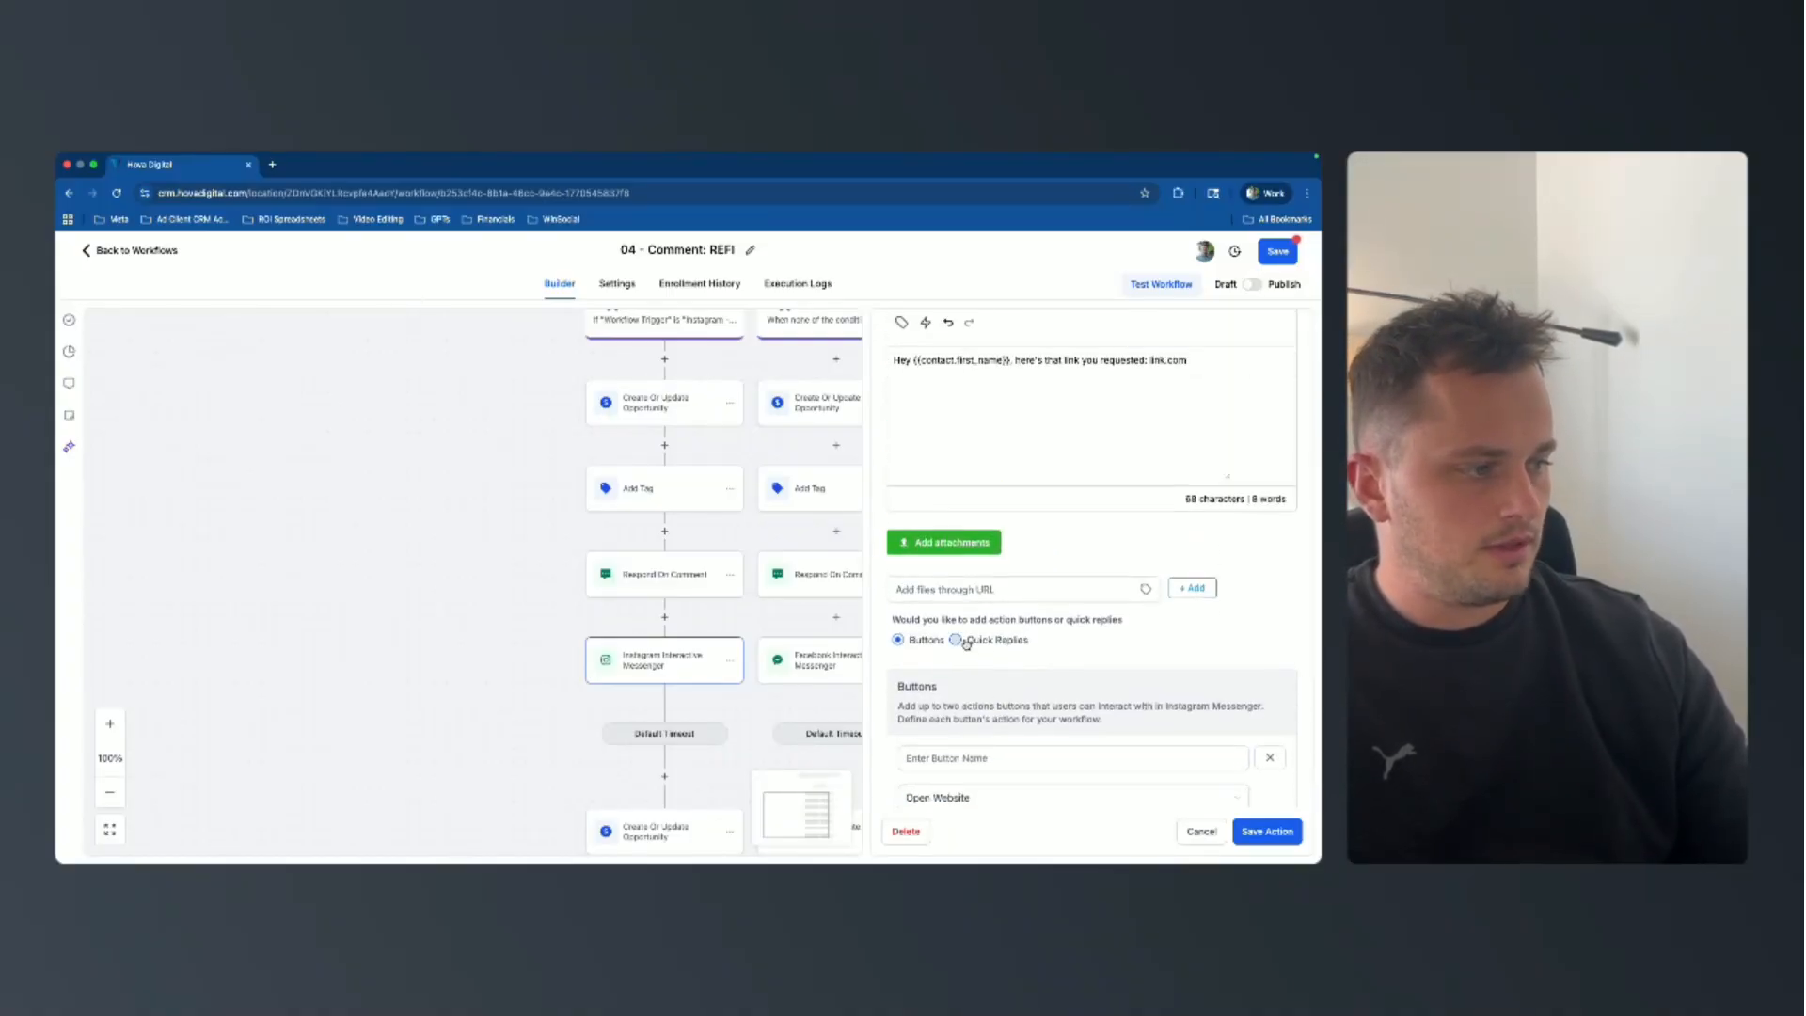
Inspect the Quick Replies option of the Instagram Interactive Messenger action and switch it back to Buttons.
click(966, 643)
scroll(968, 638, down, 2)
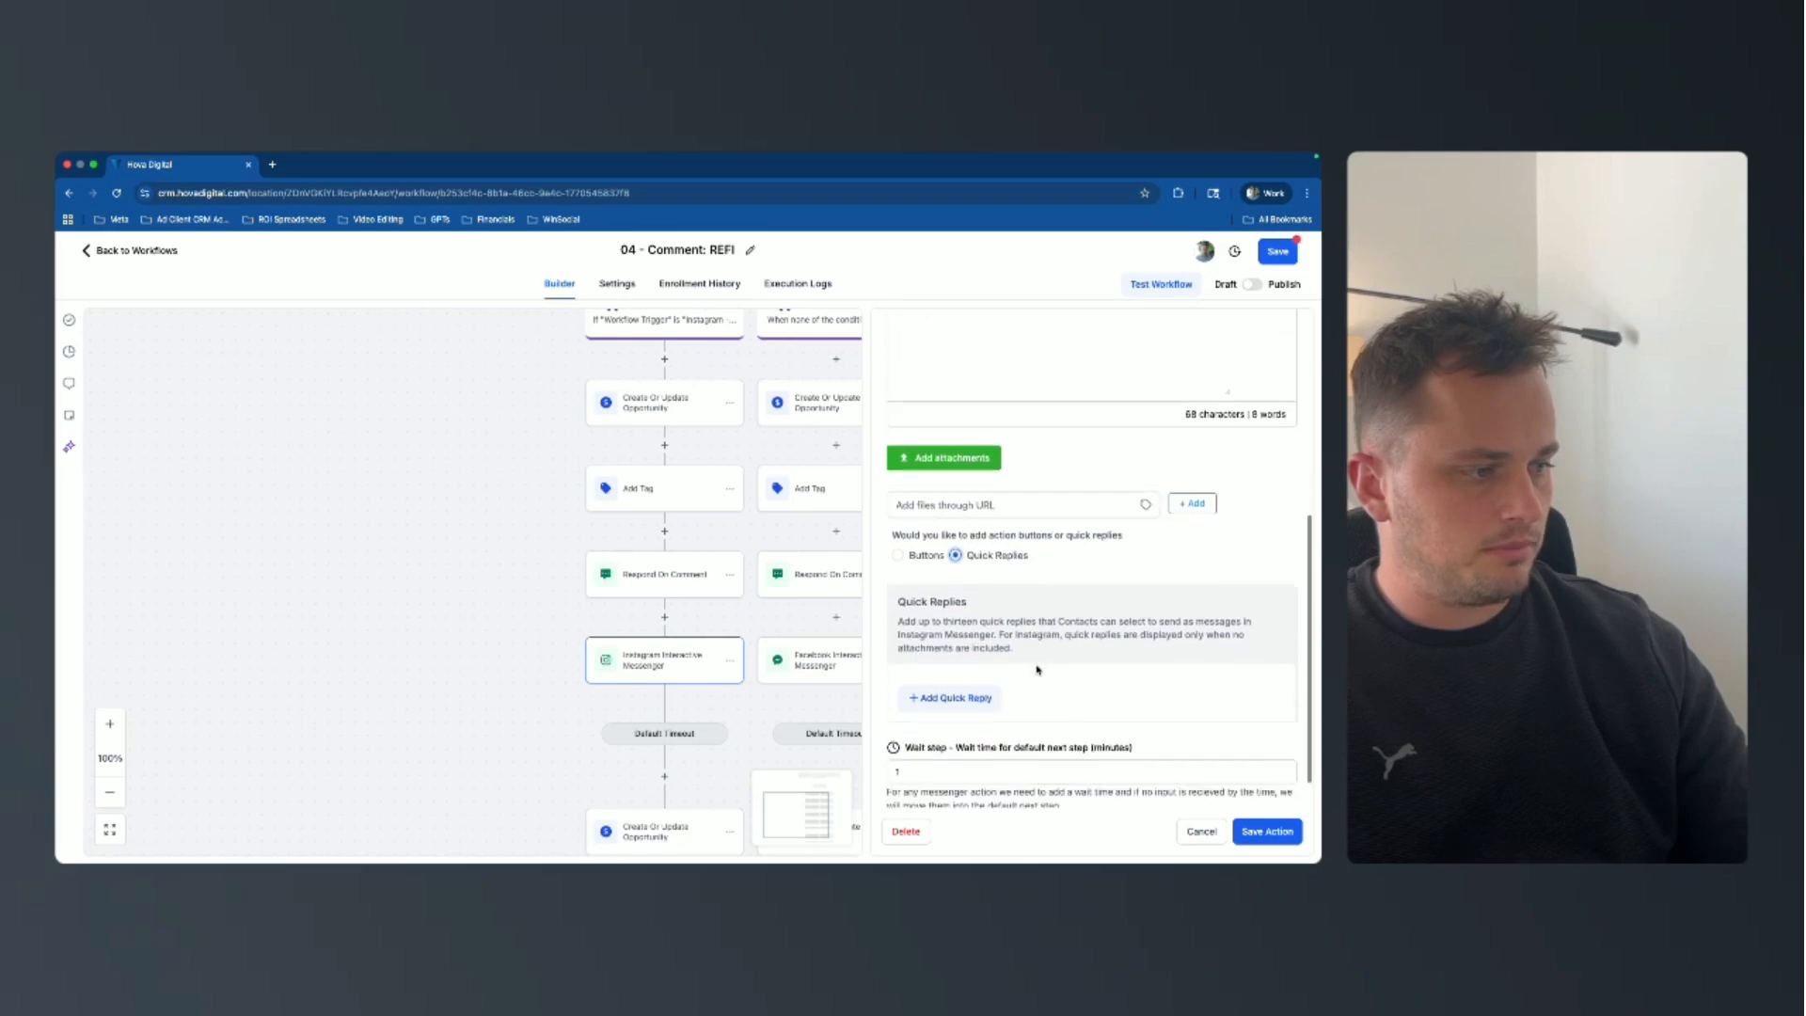
drag(955, 619, 1167, 635)
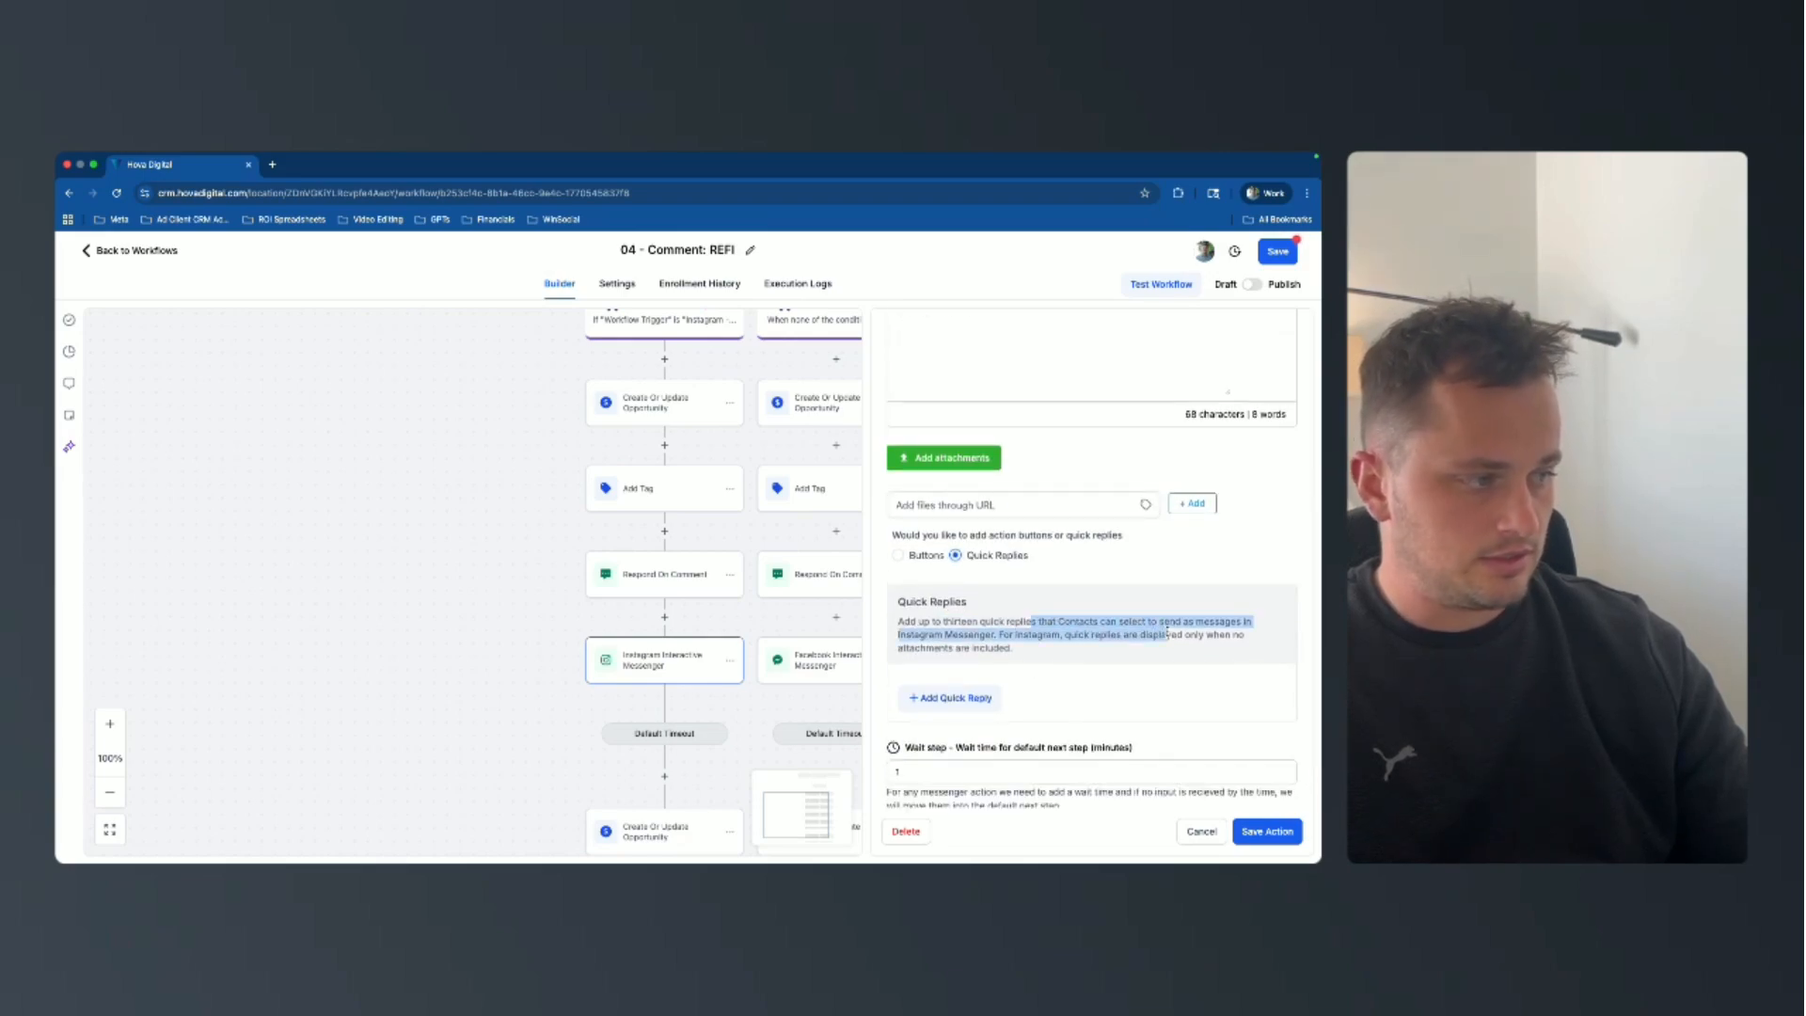
click(1190, 640)
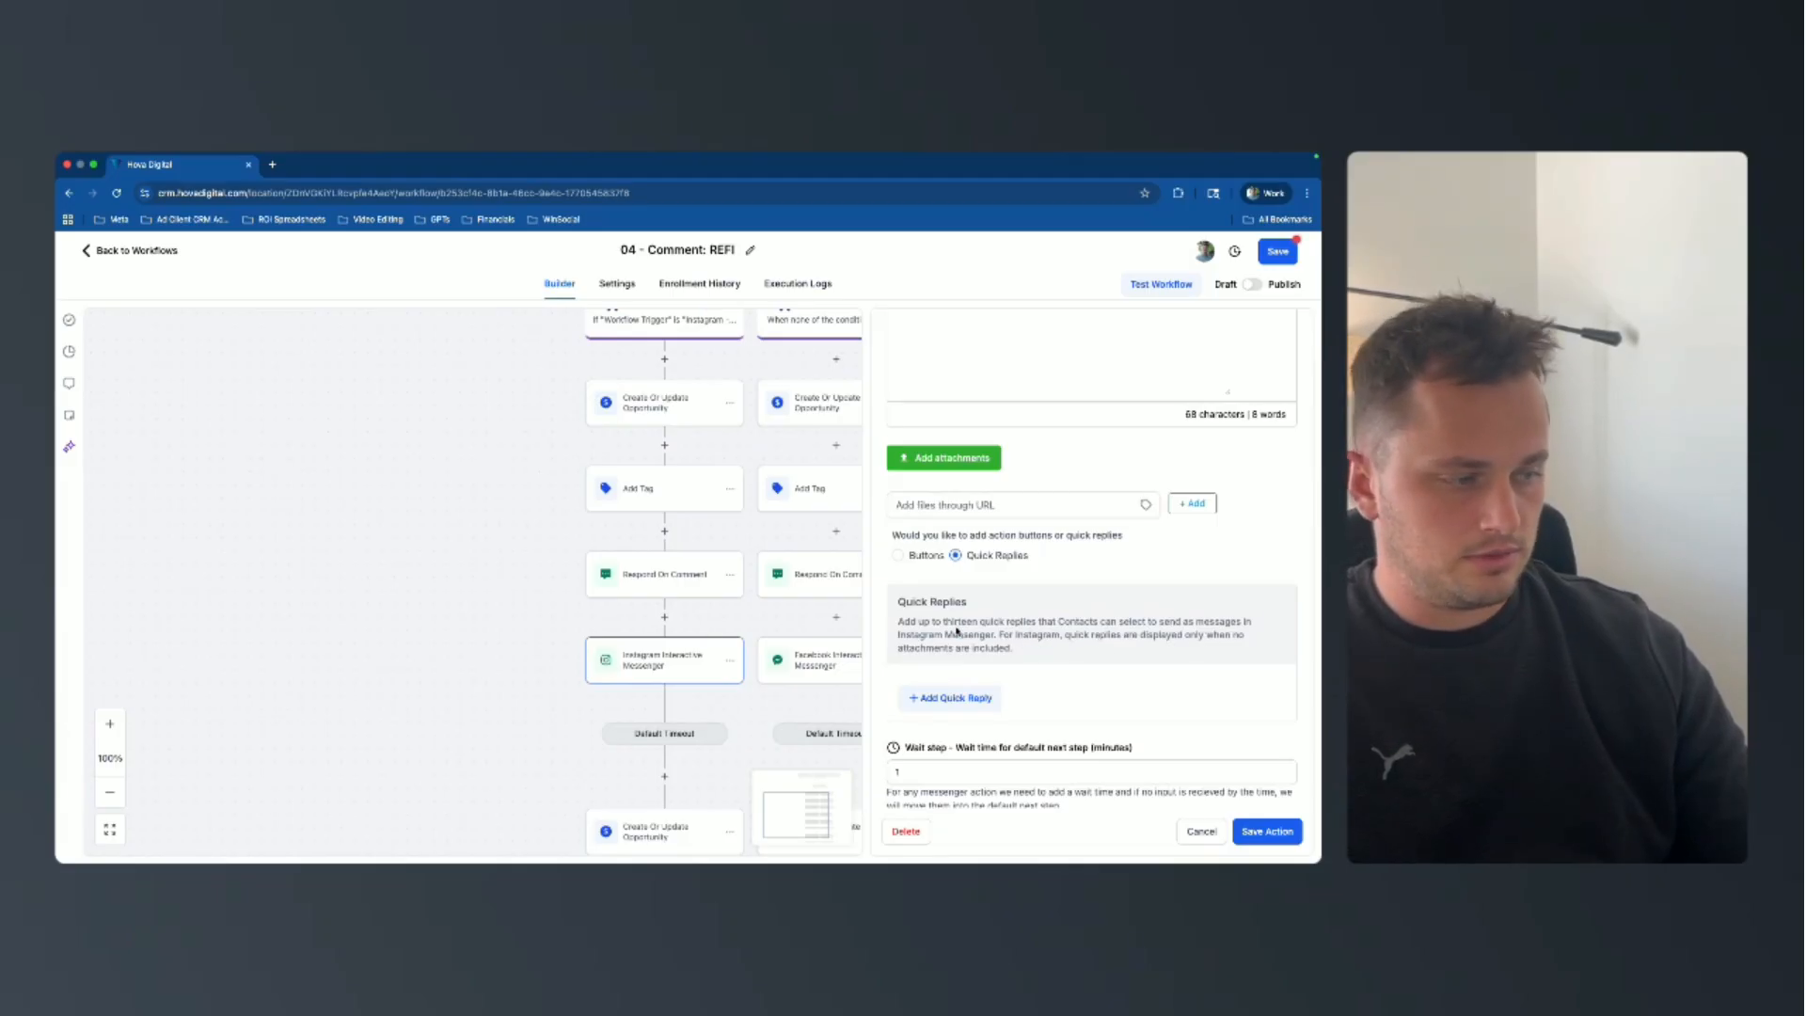
scroll(997, 640, up, 3)
scroll(957, 632, down, 3)
scroll(1067, 591, up, 5)
drag(1188, 529, 1149, 529)
click(1132, 565)
scroll(917, 807, down, 1)
click(899, 736)
Remove the blank Open Website button from the Instagram Interactive Messenger action and save the action.
scroll(1170, 807, down, 3)
scroll(1170, 807, up, 6)
scroll(1048, 733, down, 3)
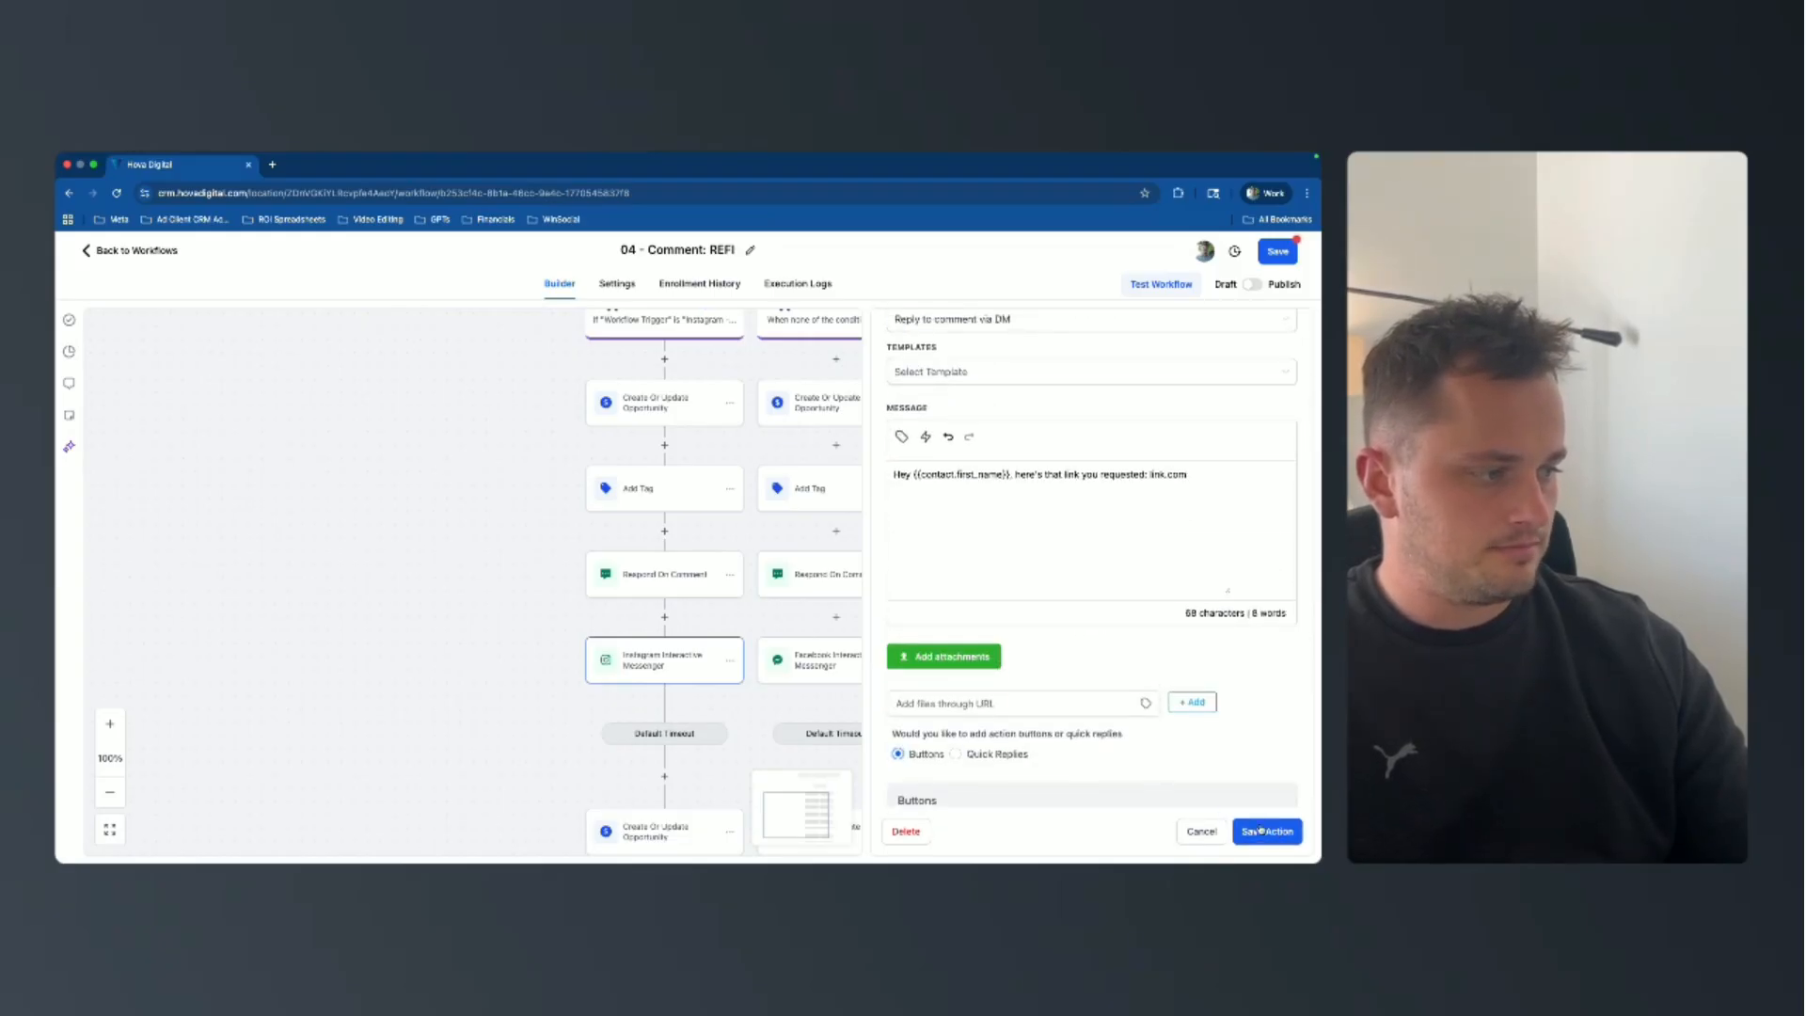
scroll(1032, 657, down, 5)
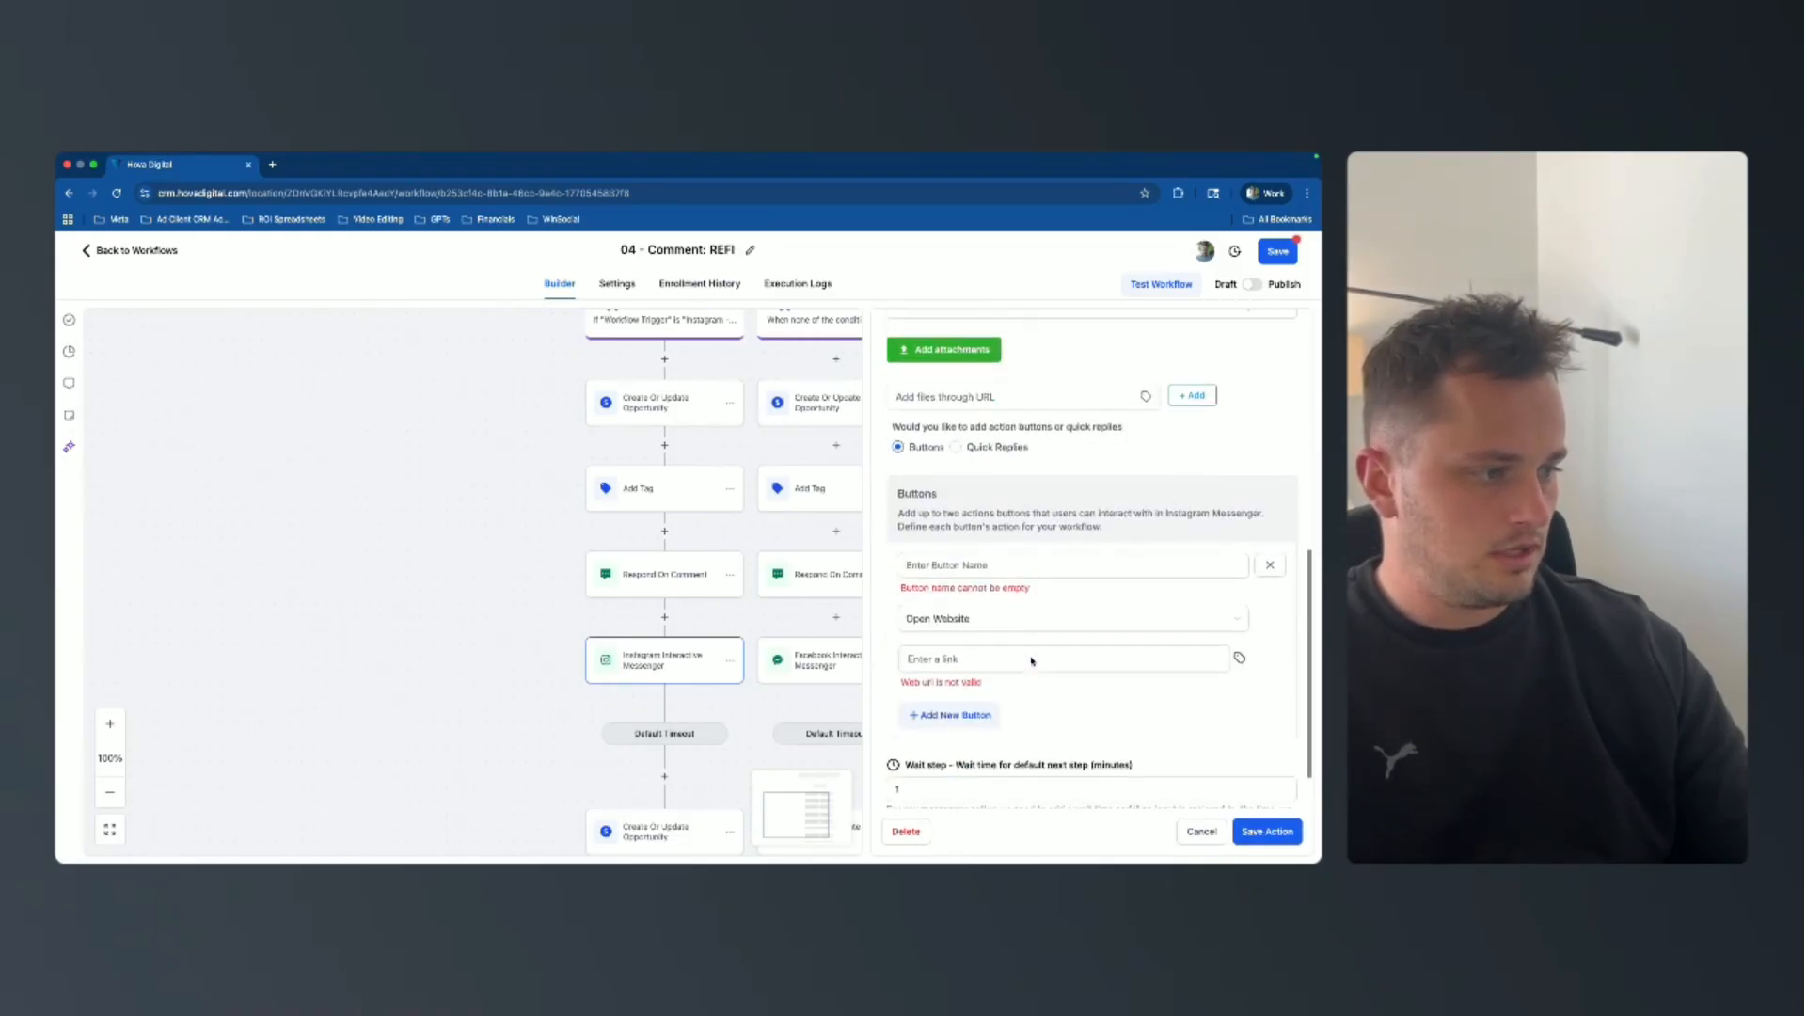
click(1270, 568)
click(831, 598)
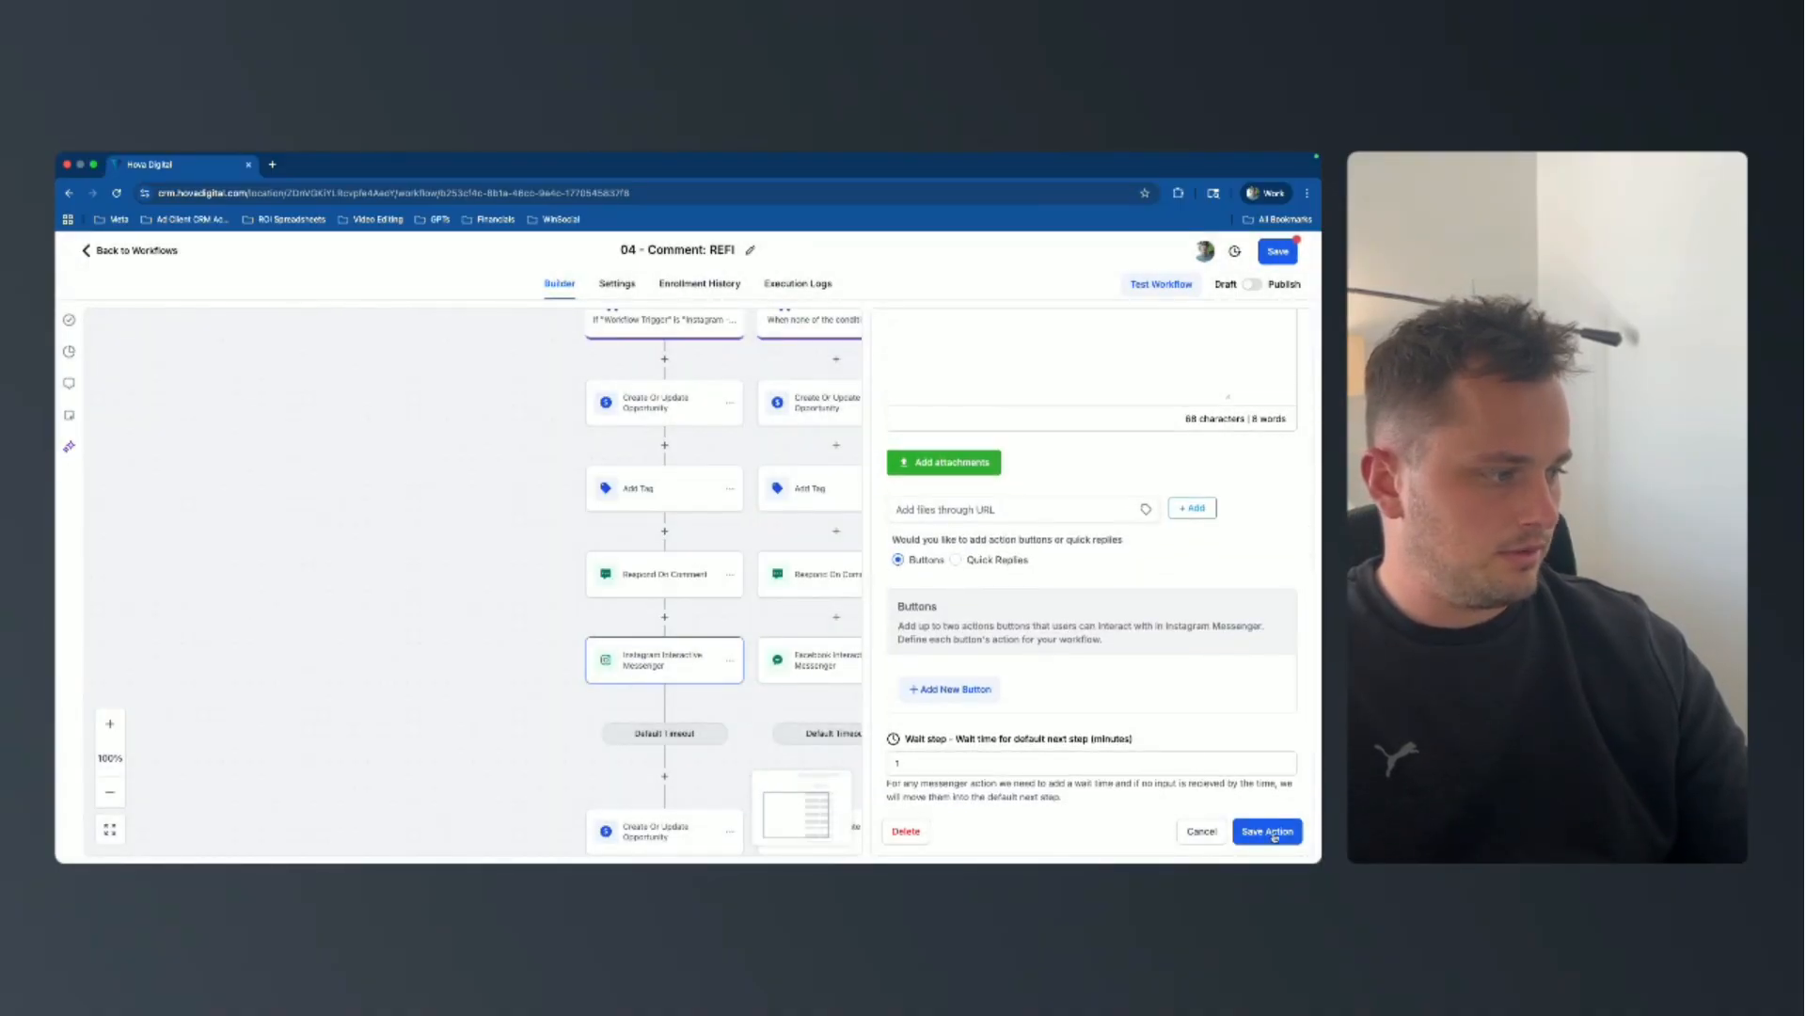
click(1273, 833)
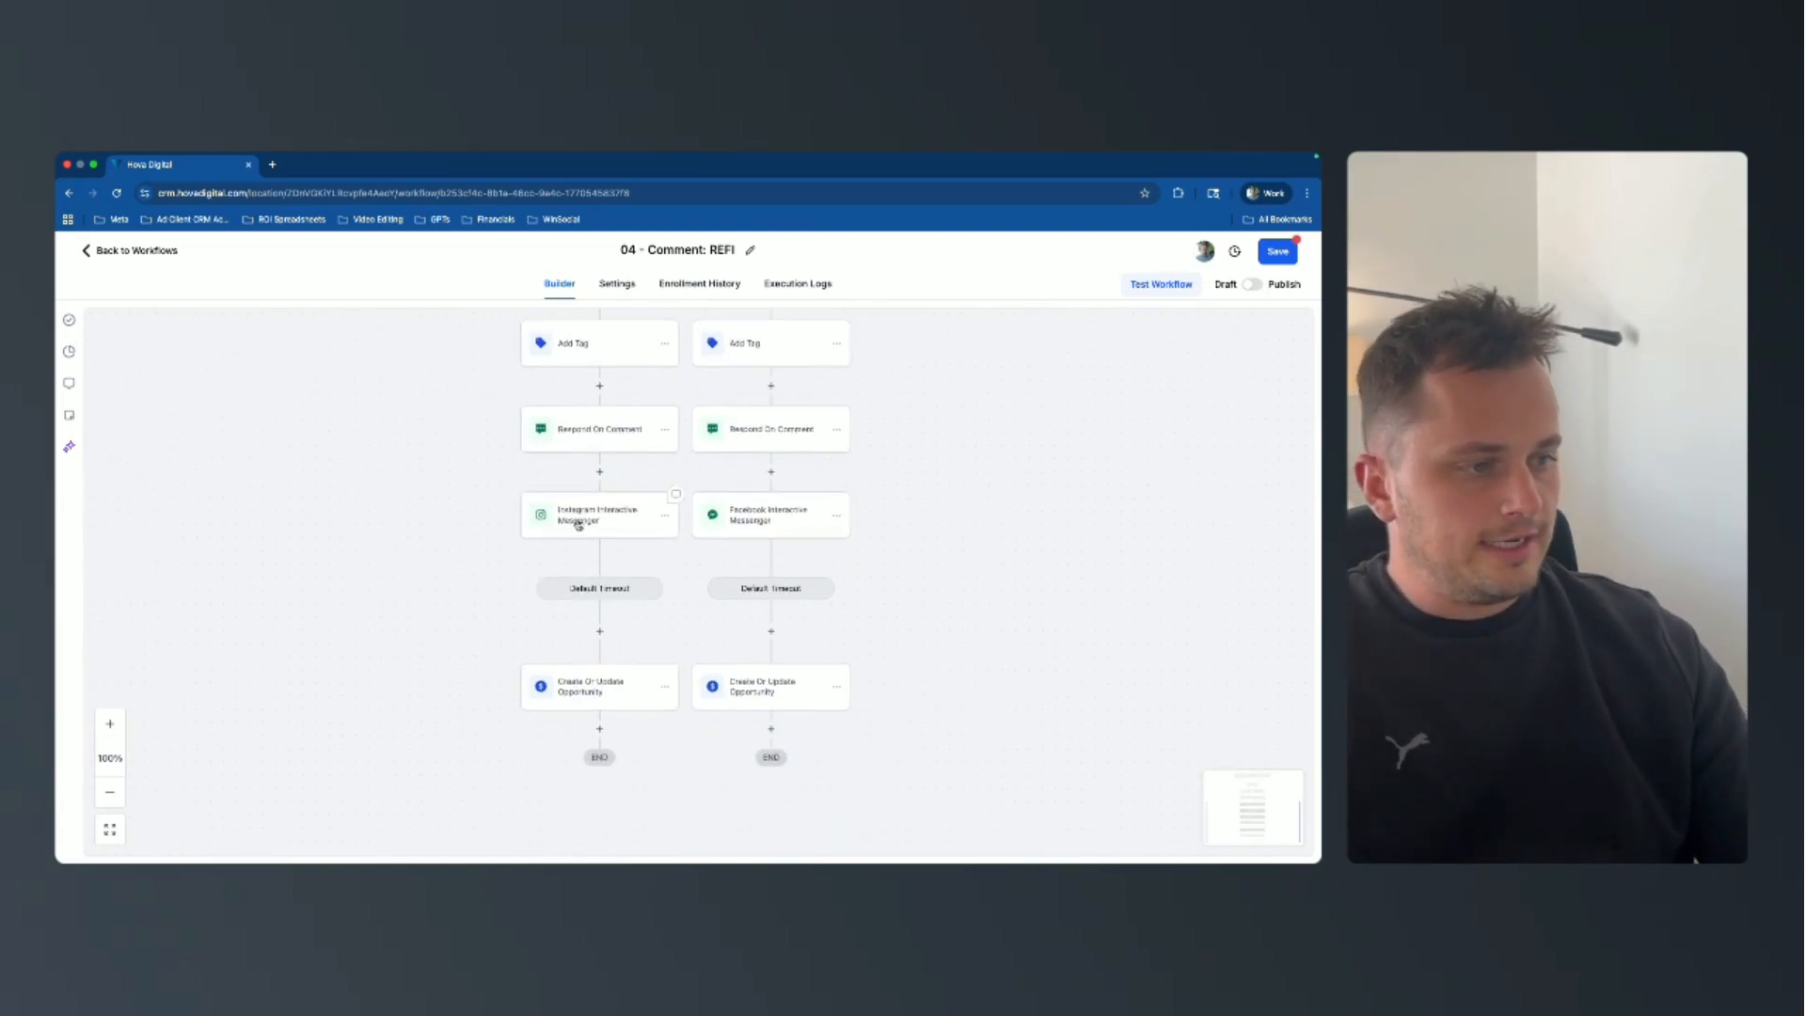
Check the message in the Facebook Interactive Messenger action and close it without changes.
click(577, 523)
click(753, 523)
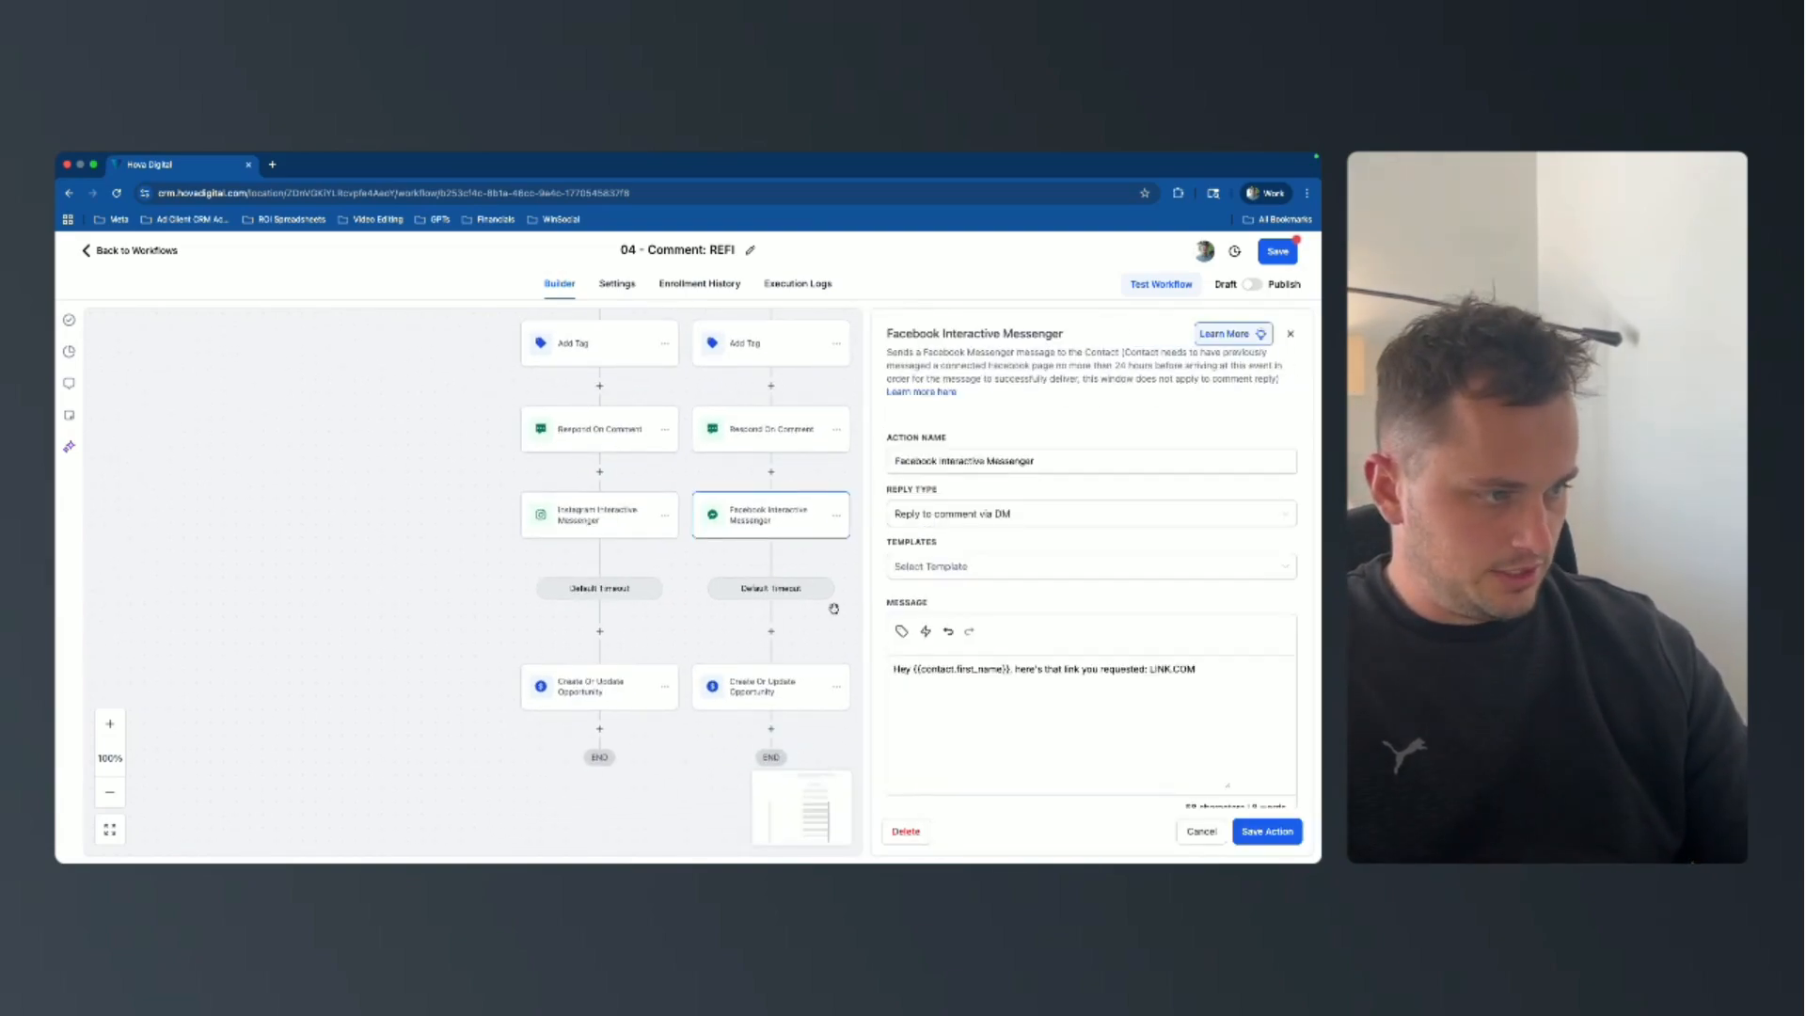
click(1199, 829)
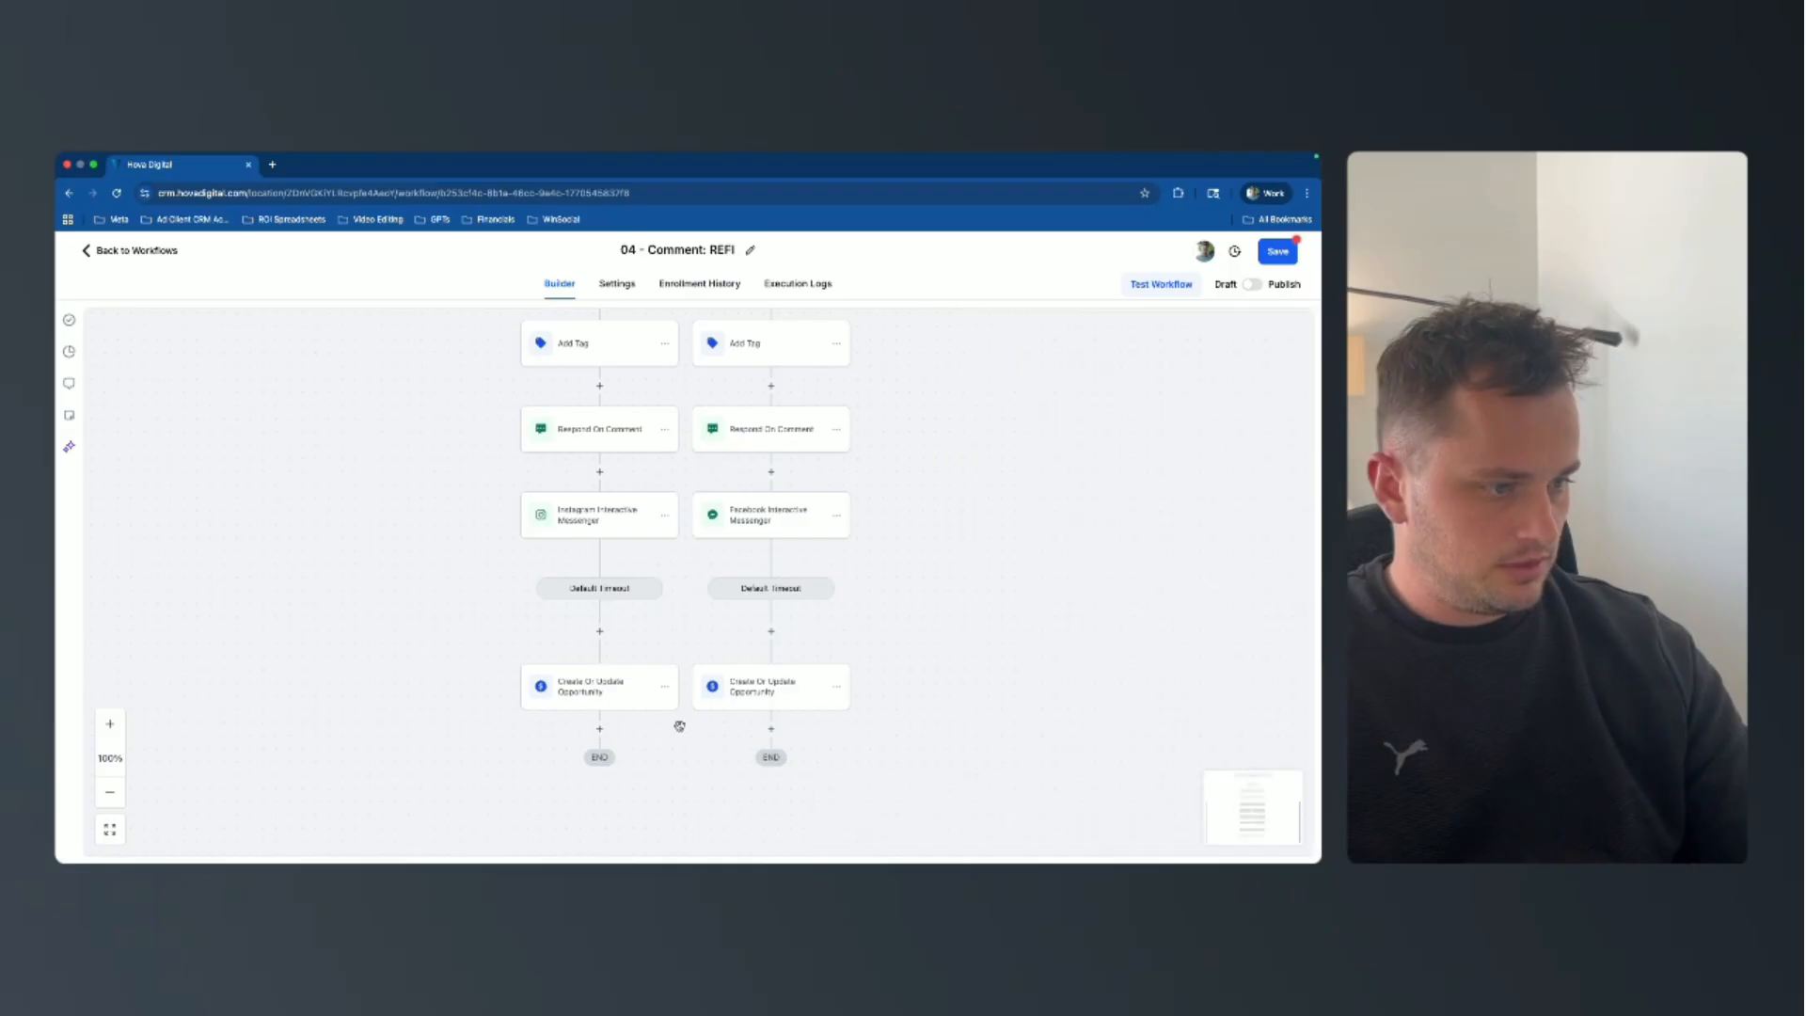
Set the opportunity source of the final Instagram branch opportunity action to "Instagram Comment: REFI" and save the action.
click(589, 688)
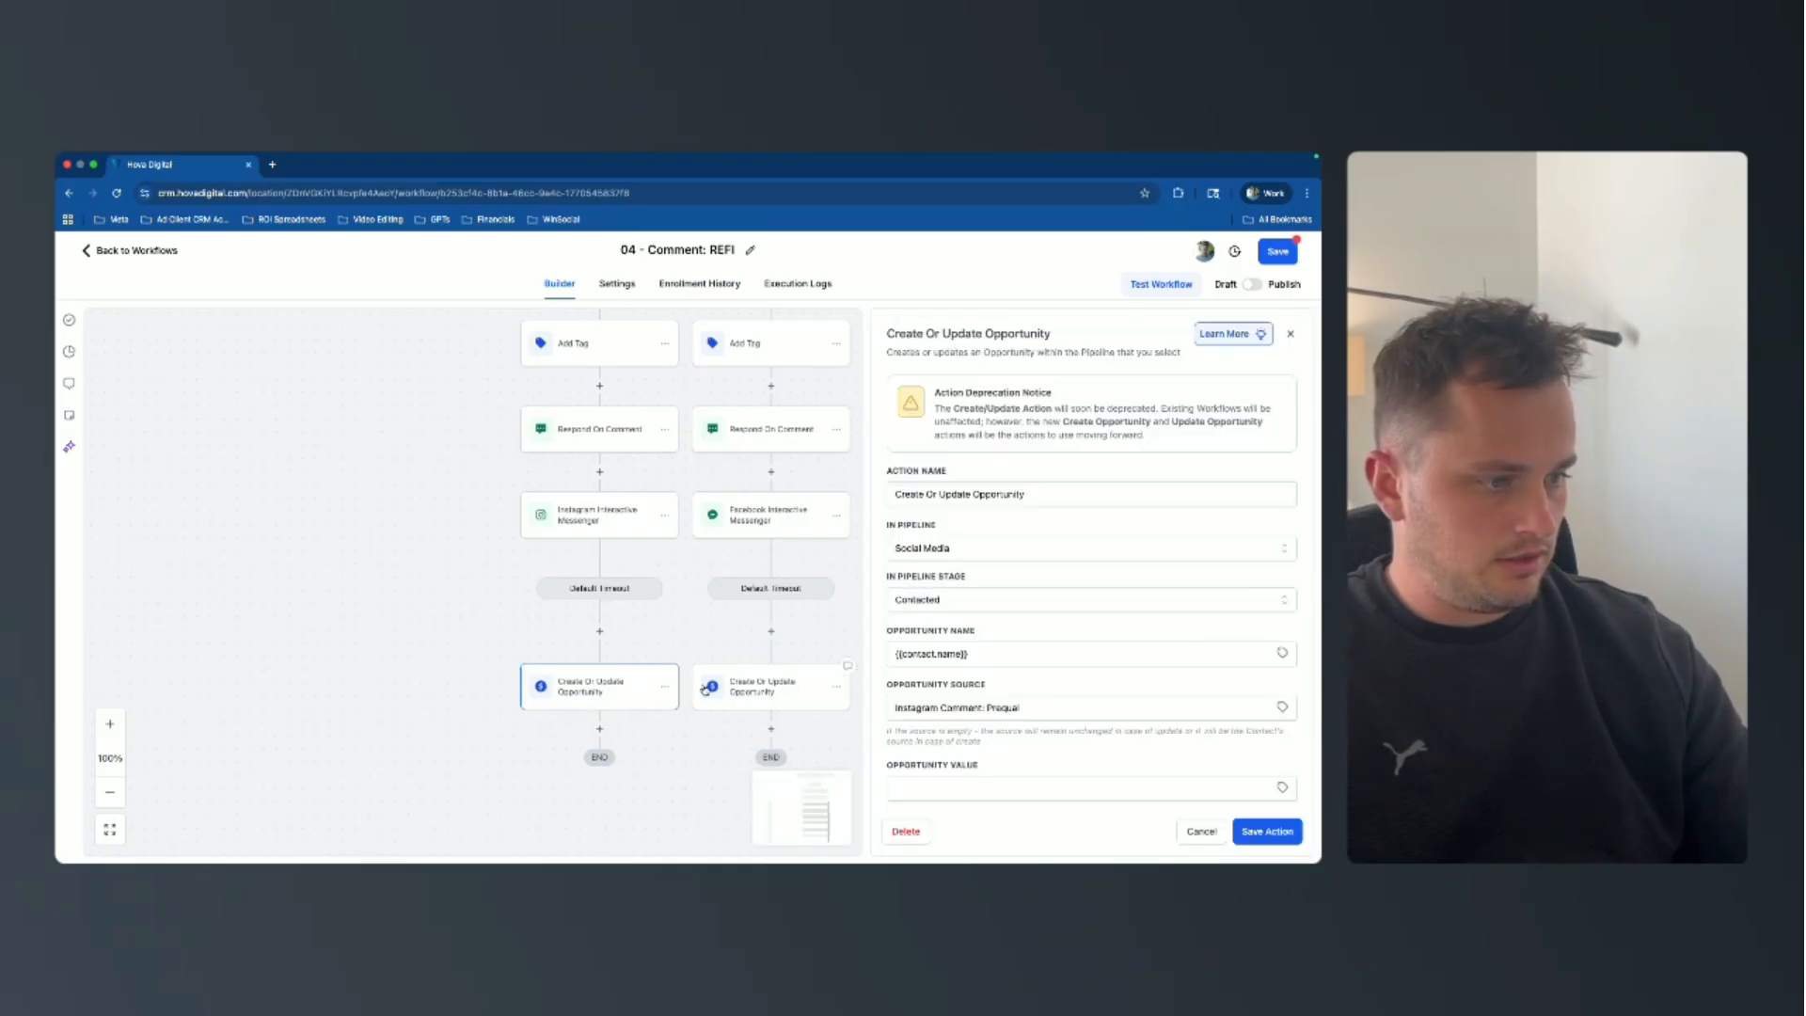
scroll(954, 642, down, 1)
drag(987, 634, 1103, 645)
text(REFI)
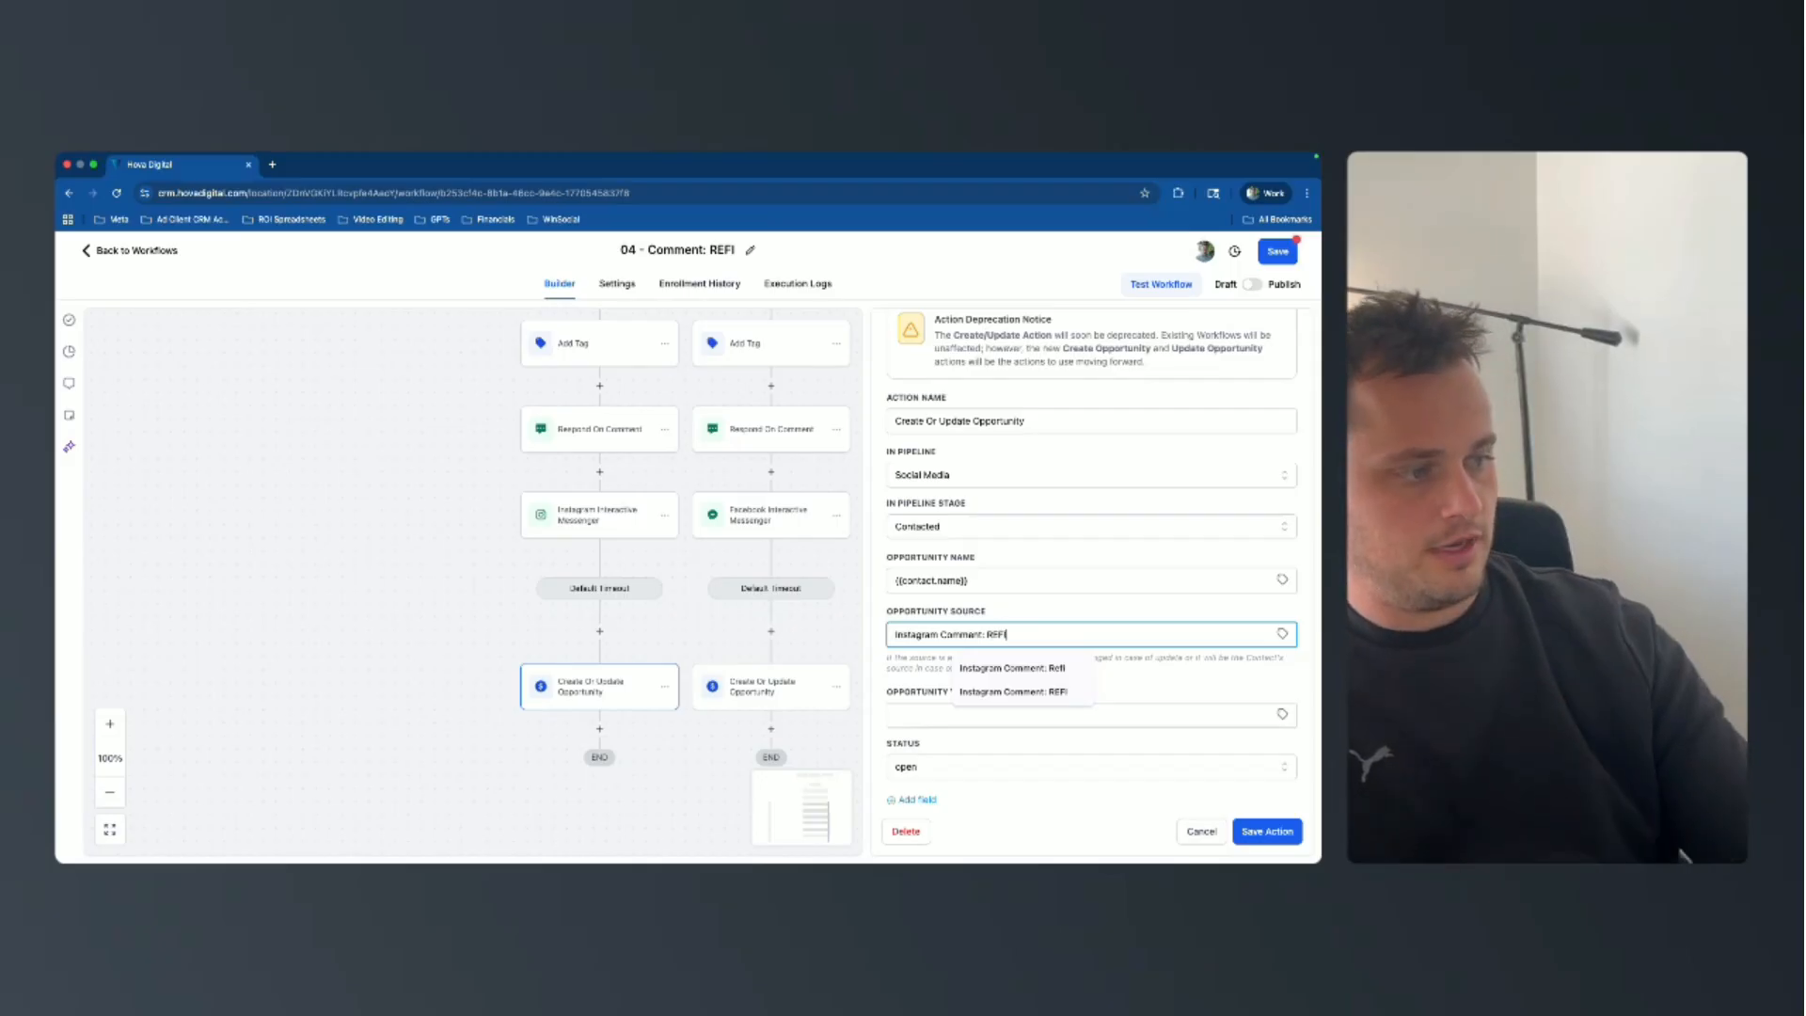
click(1269, 832)
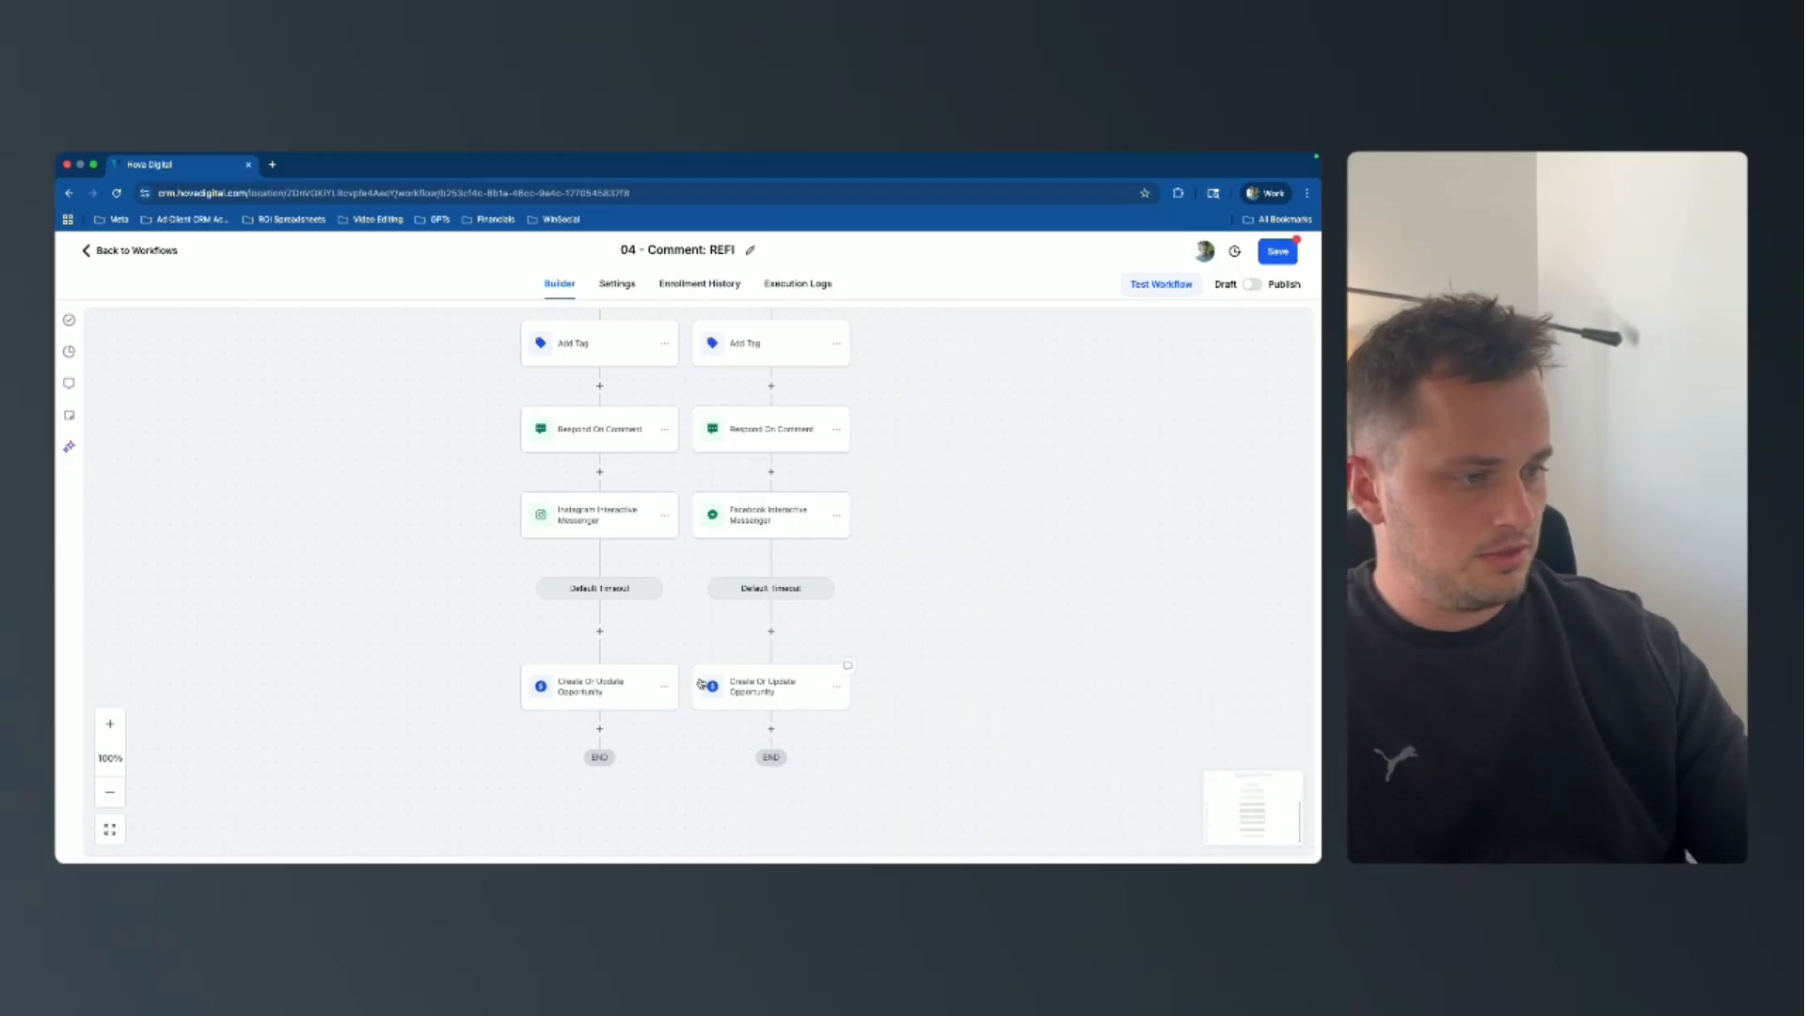
Set the opportunity source of the final Facebook branch opportunity action to "Facebook Comment: REFI" and save the action.
click(701, 683)
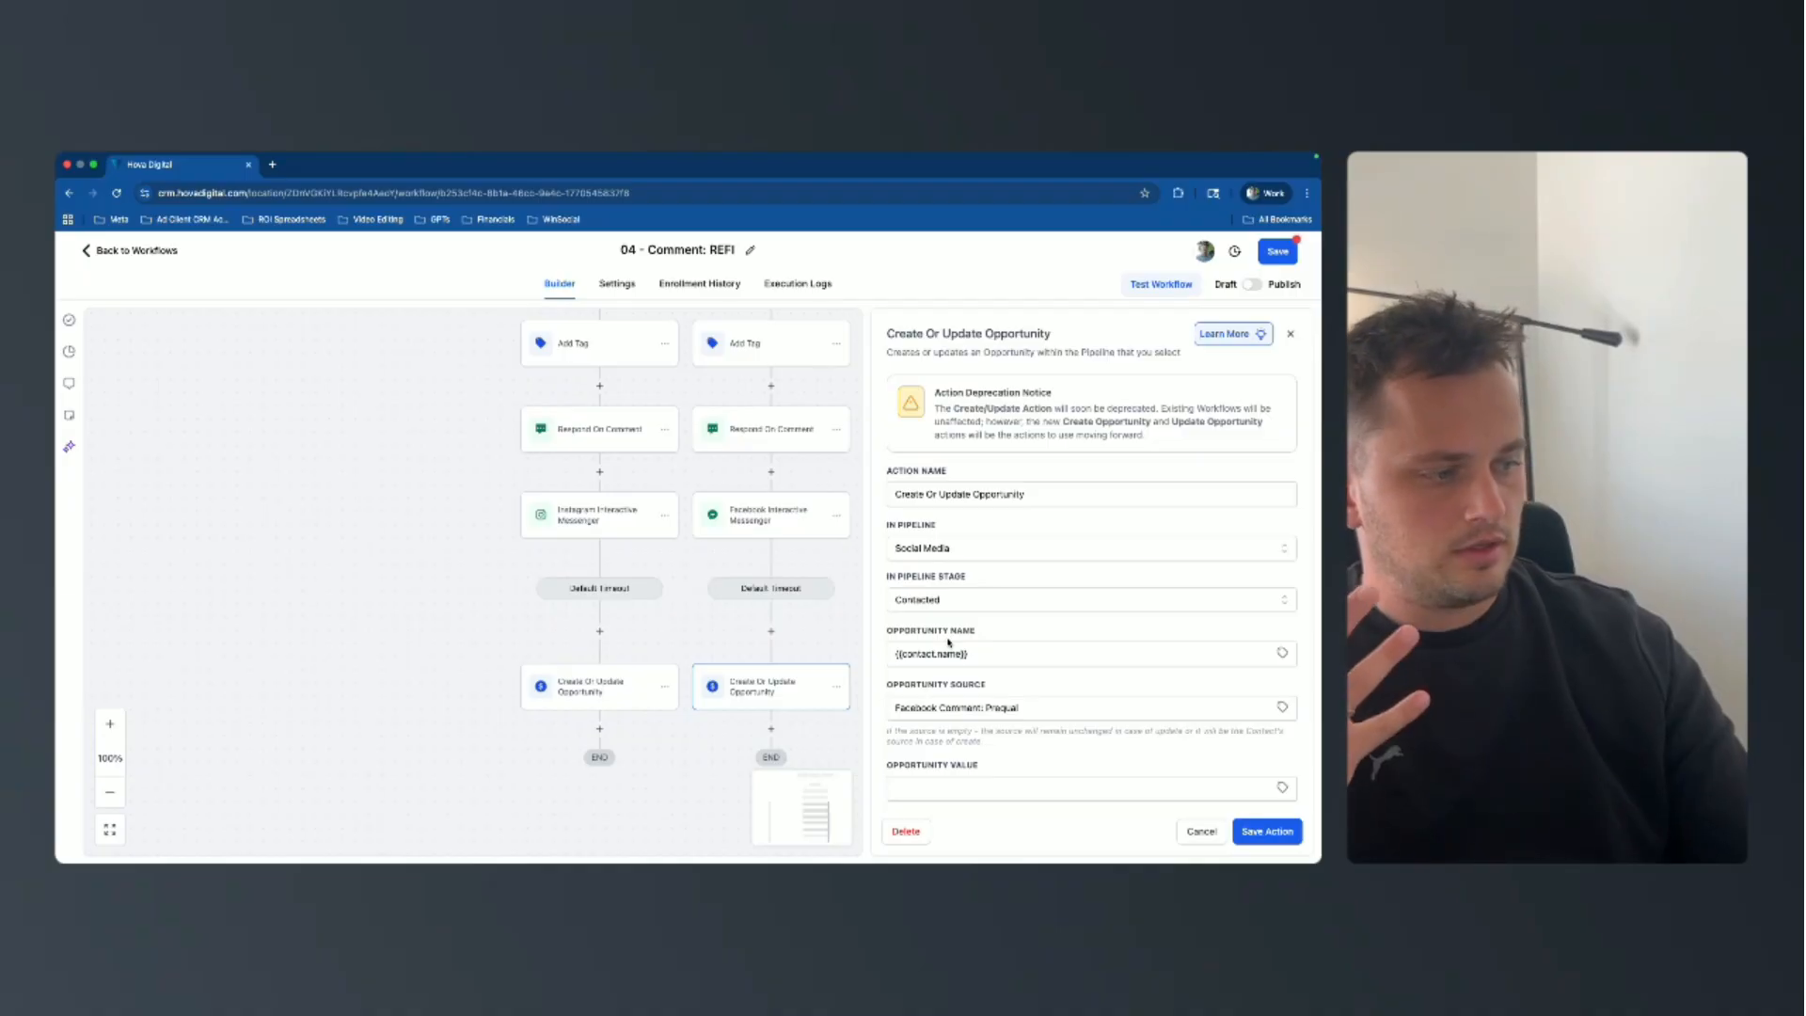
double_click(1004, 707)
text(REFI)
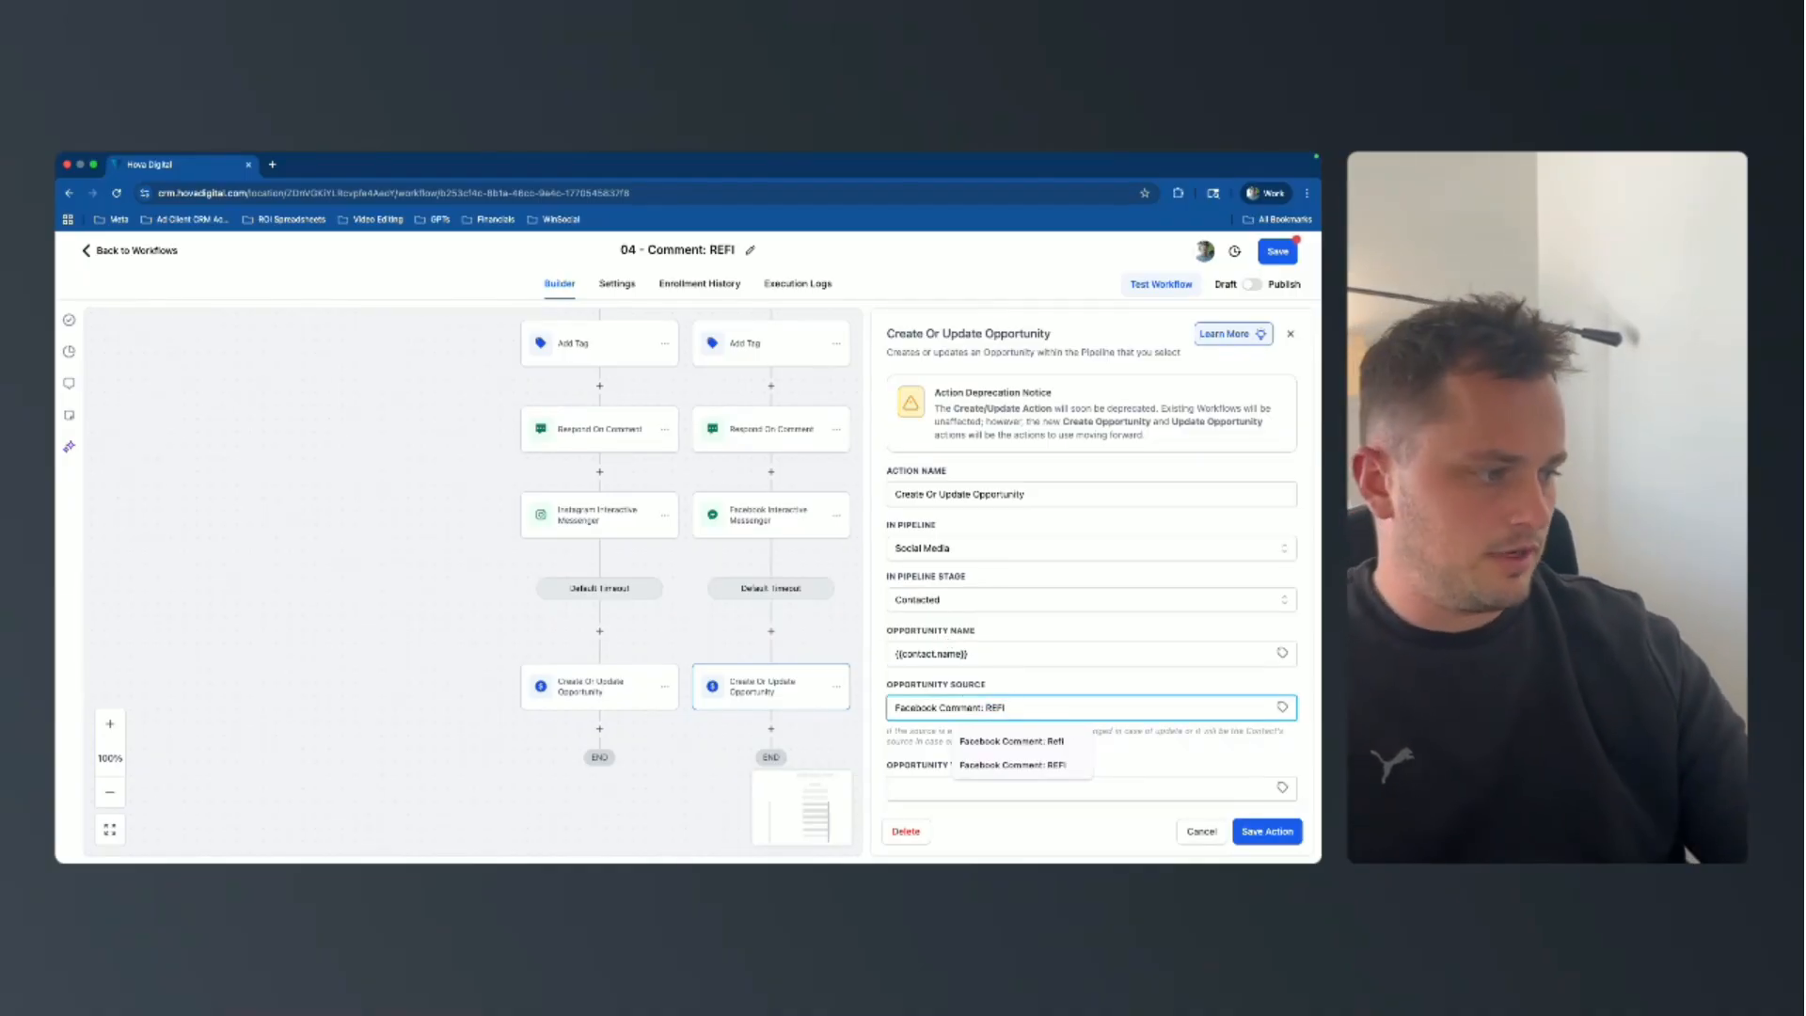
click(1264, 831)
Save and publish the "04 - Comment: REFI" workflow and return to the workflow list.
scroll(814, 409, up, 1)
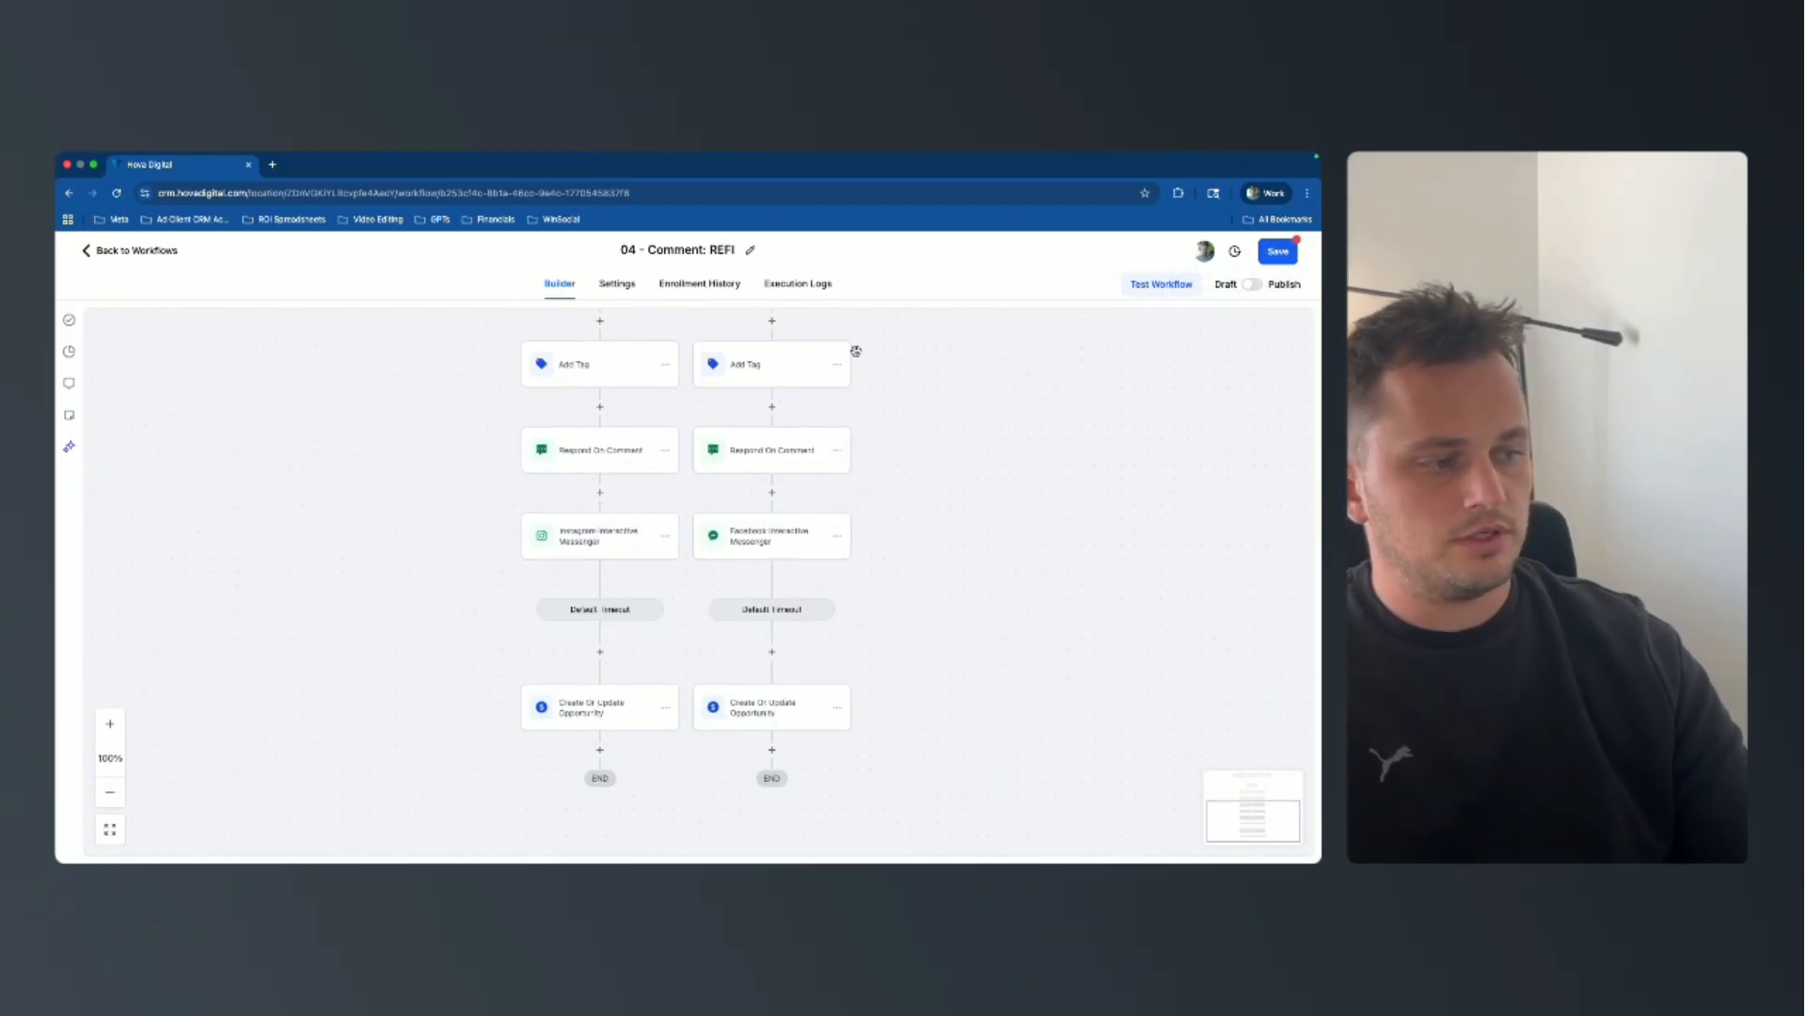
click(1275, 253)
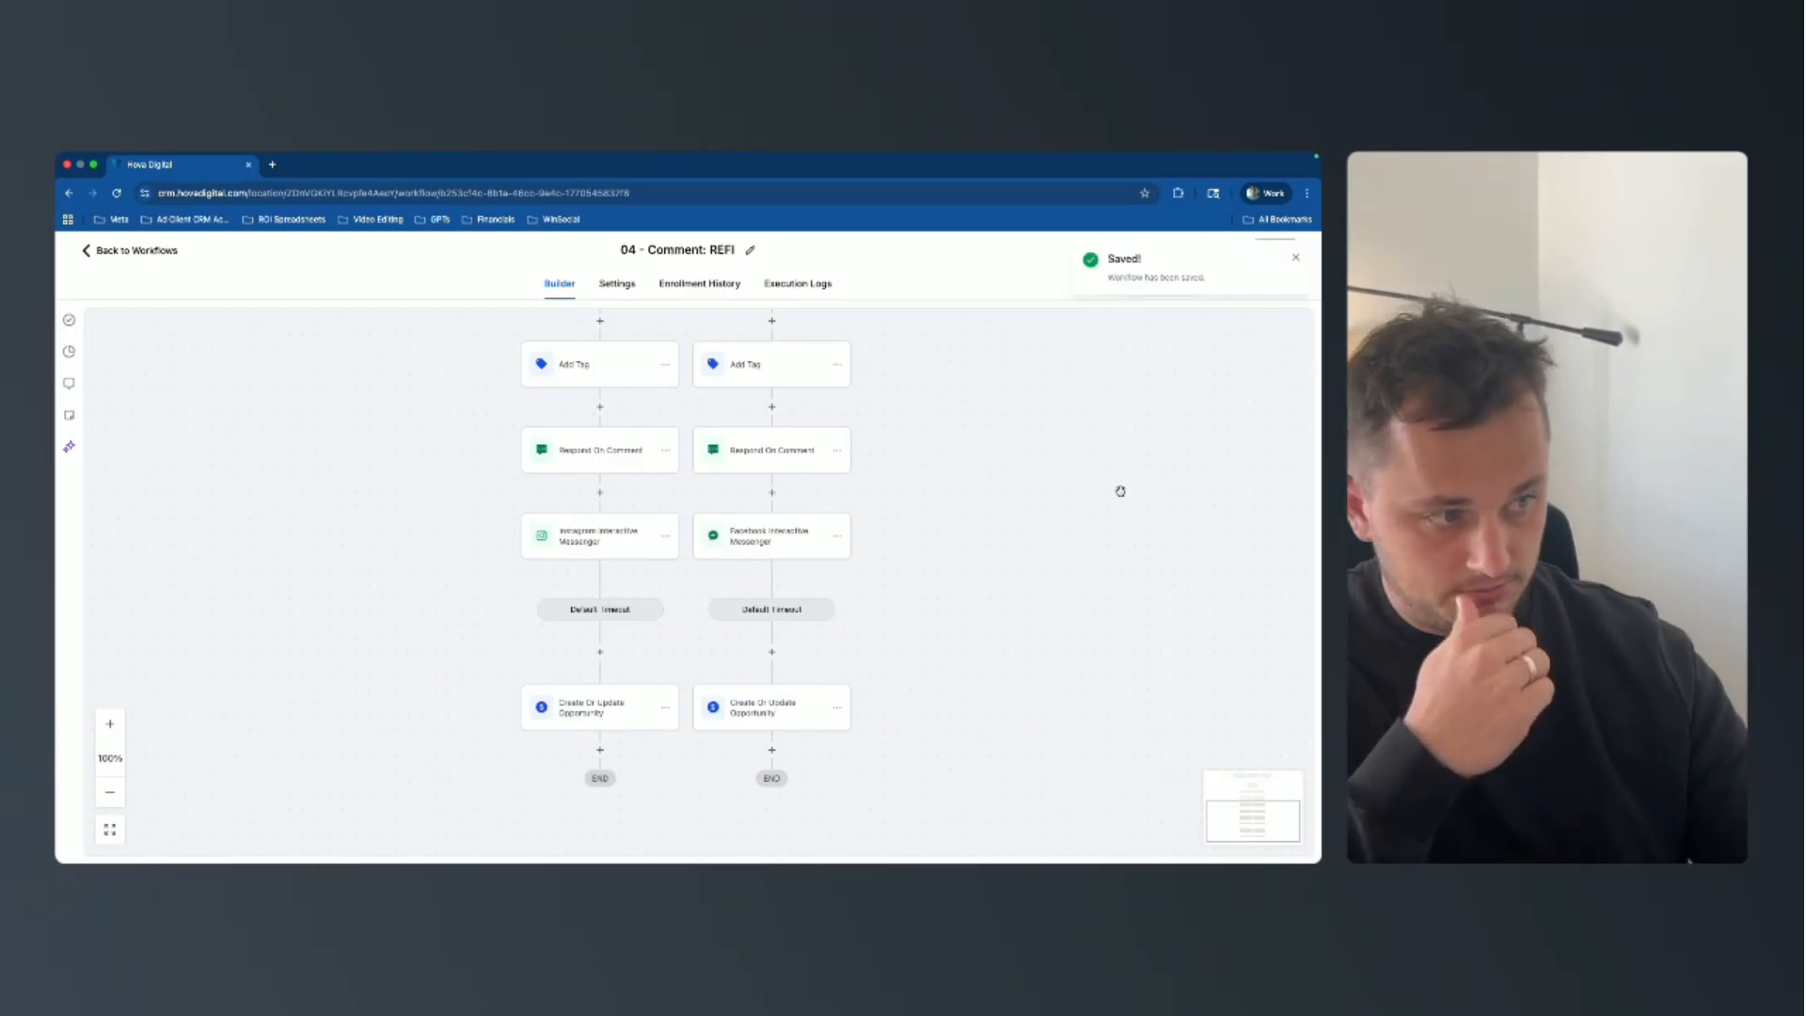
click(1296, 257)
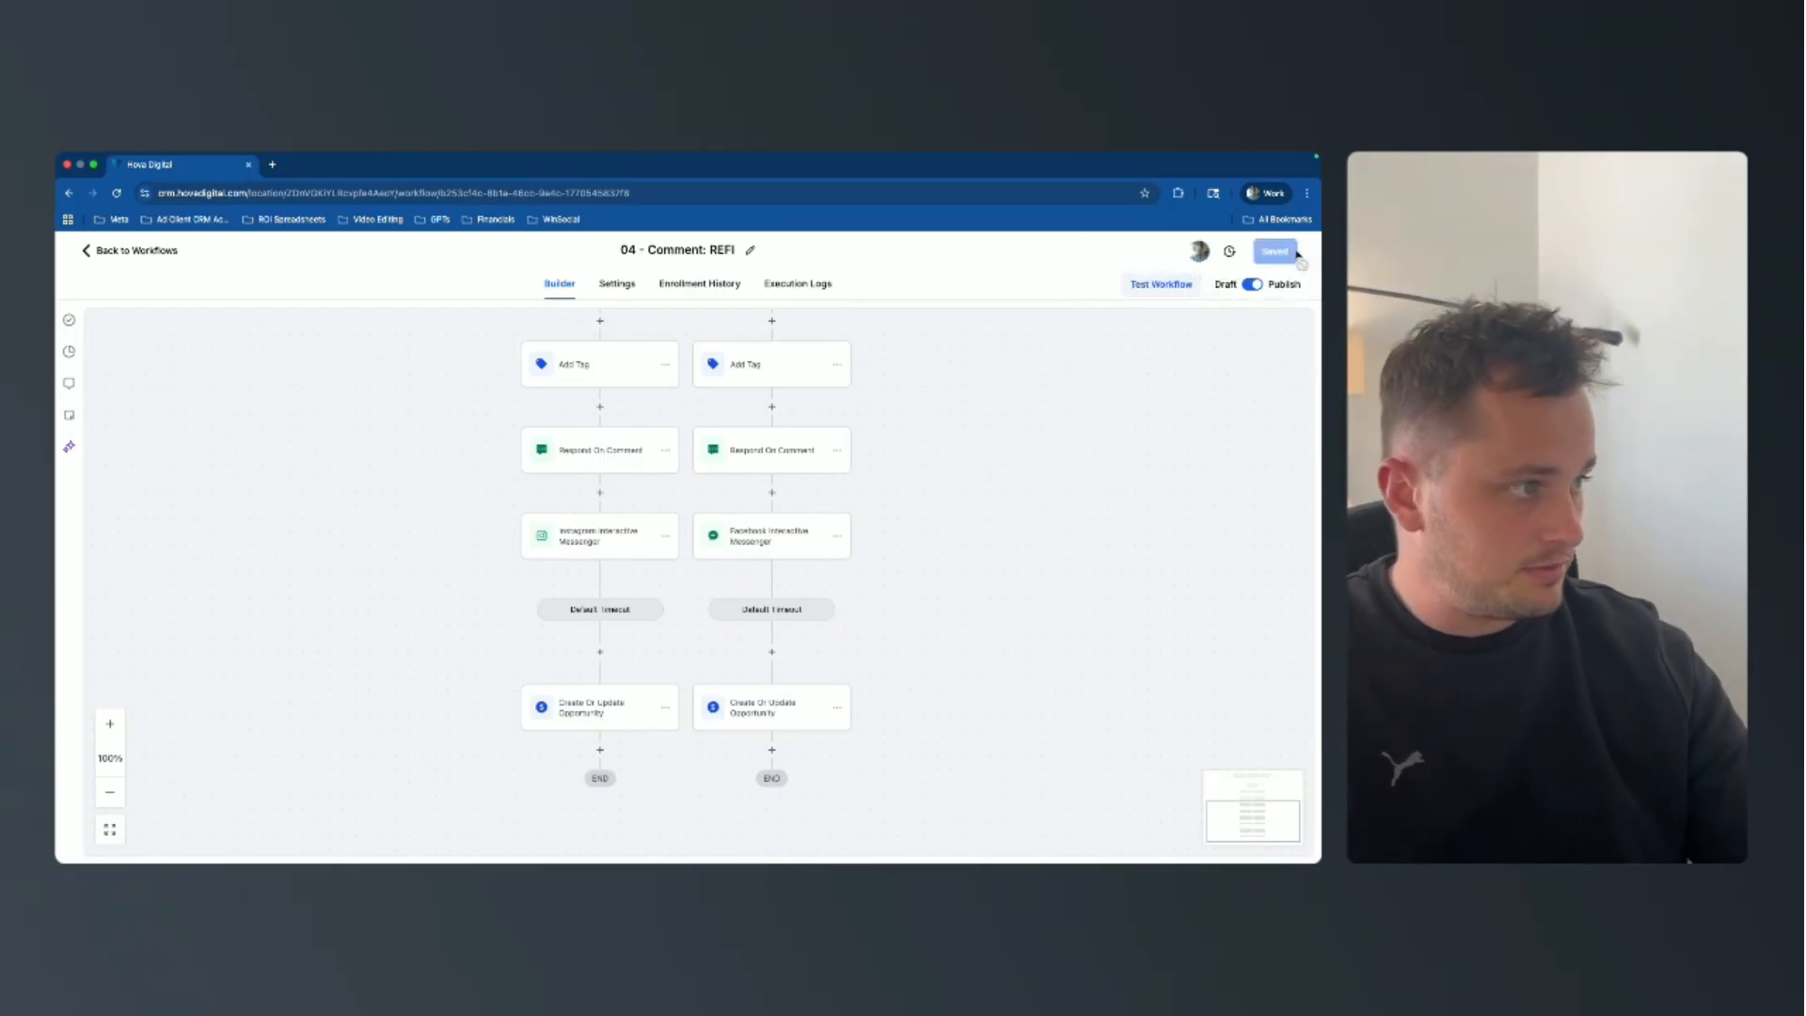
click(118, 251)
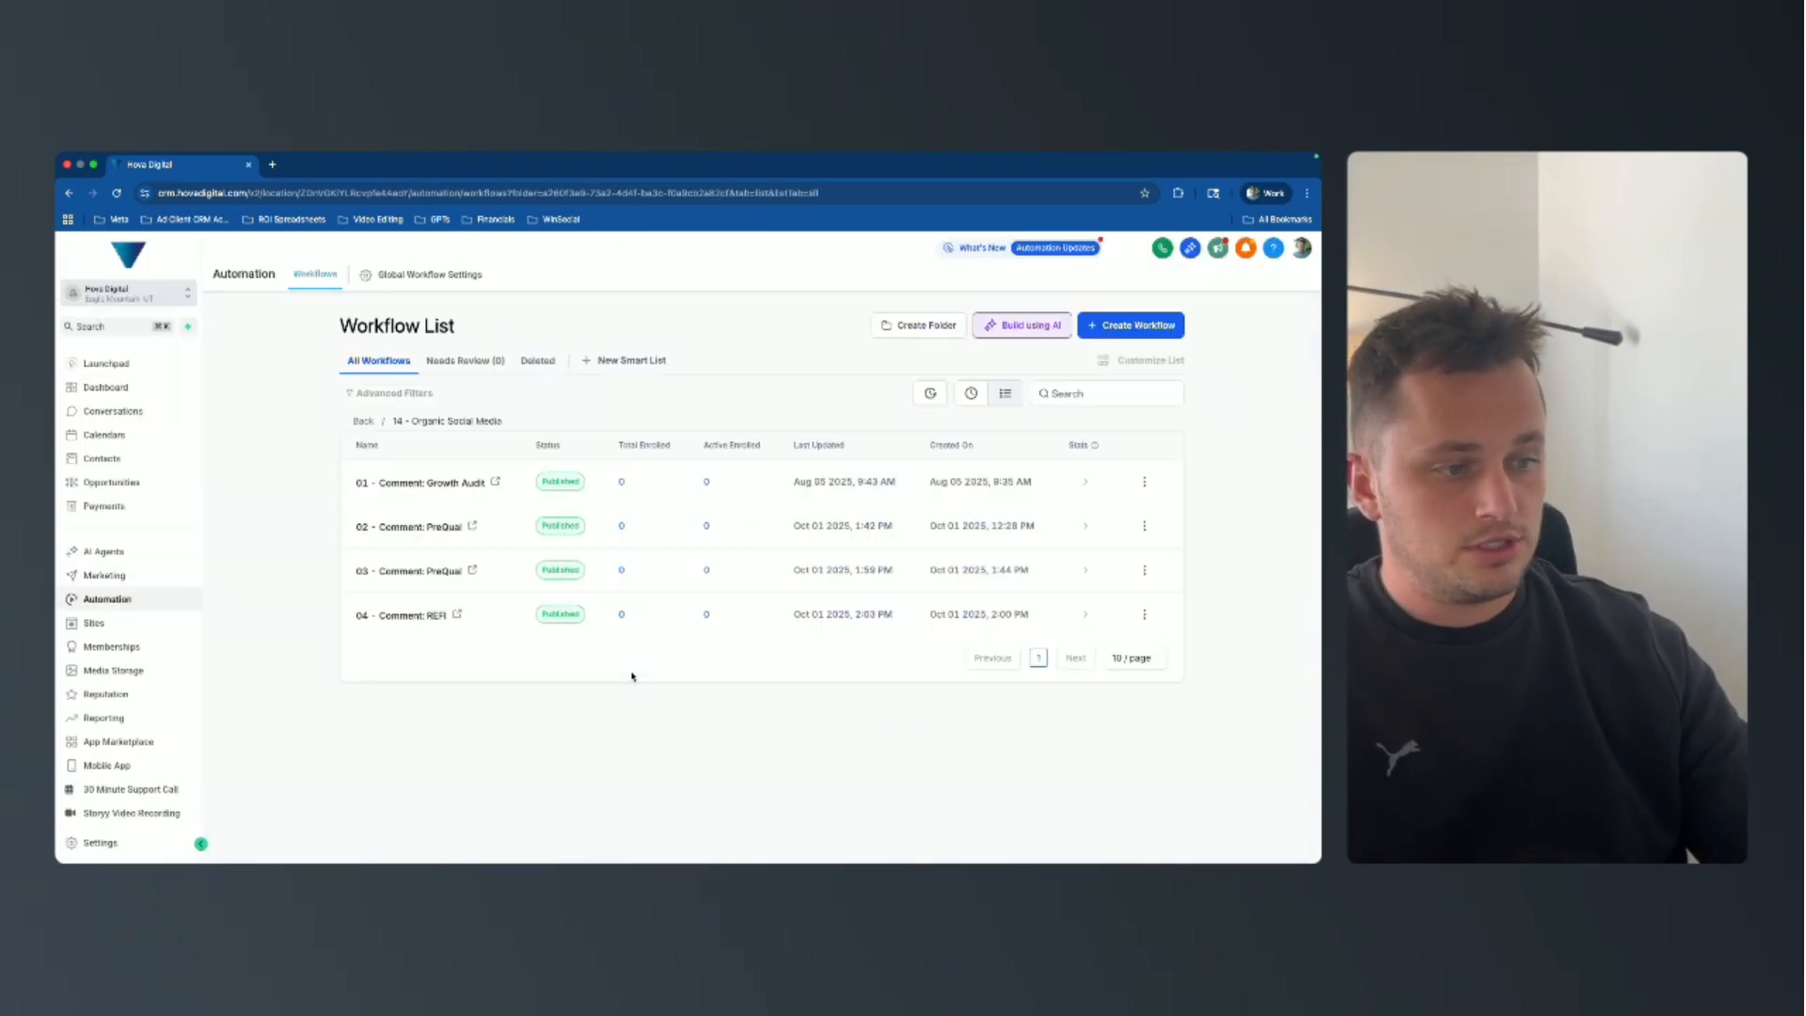
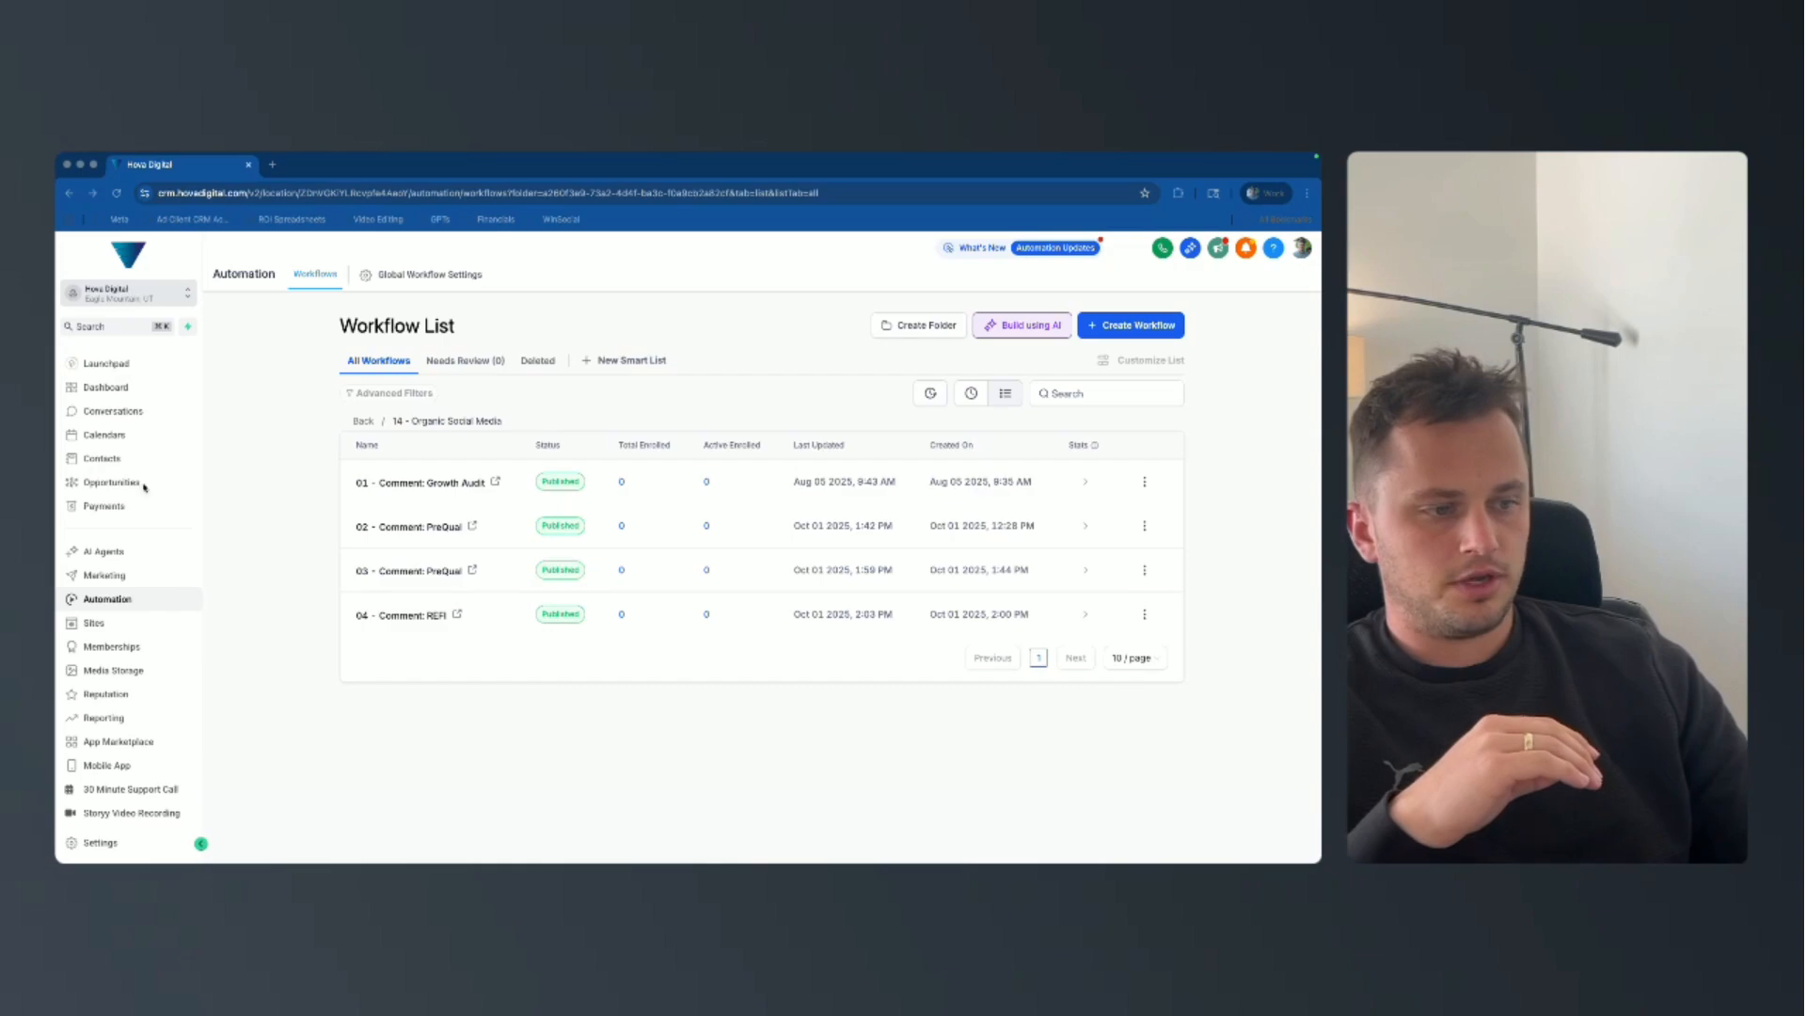
Open the "03 - Comment: PreQual" workflow and review the message in its Instagram Interactive Messenger action.
click(400, 570)
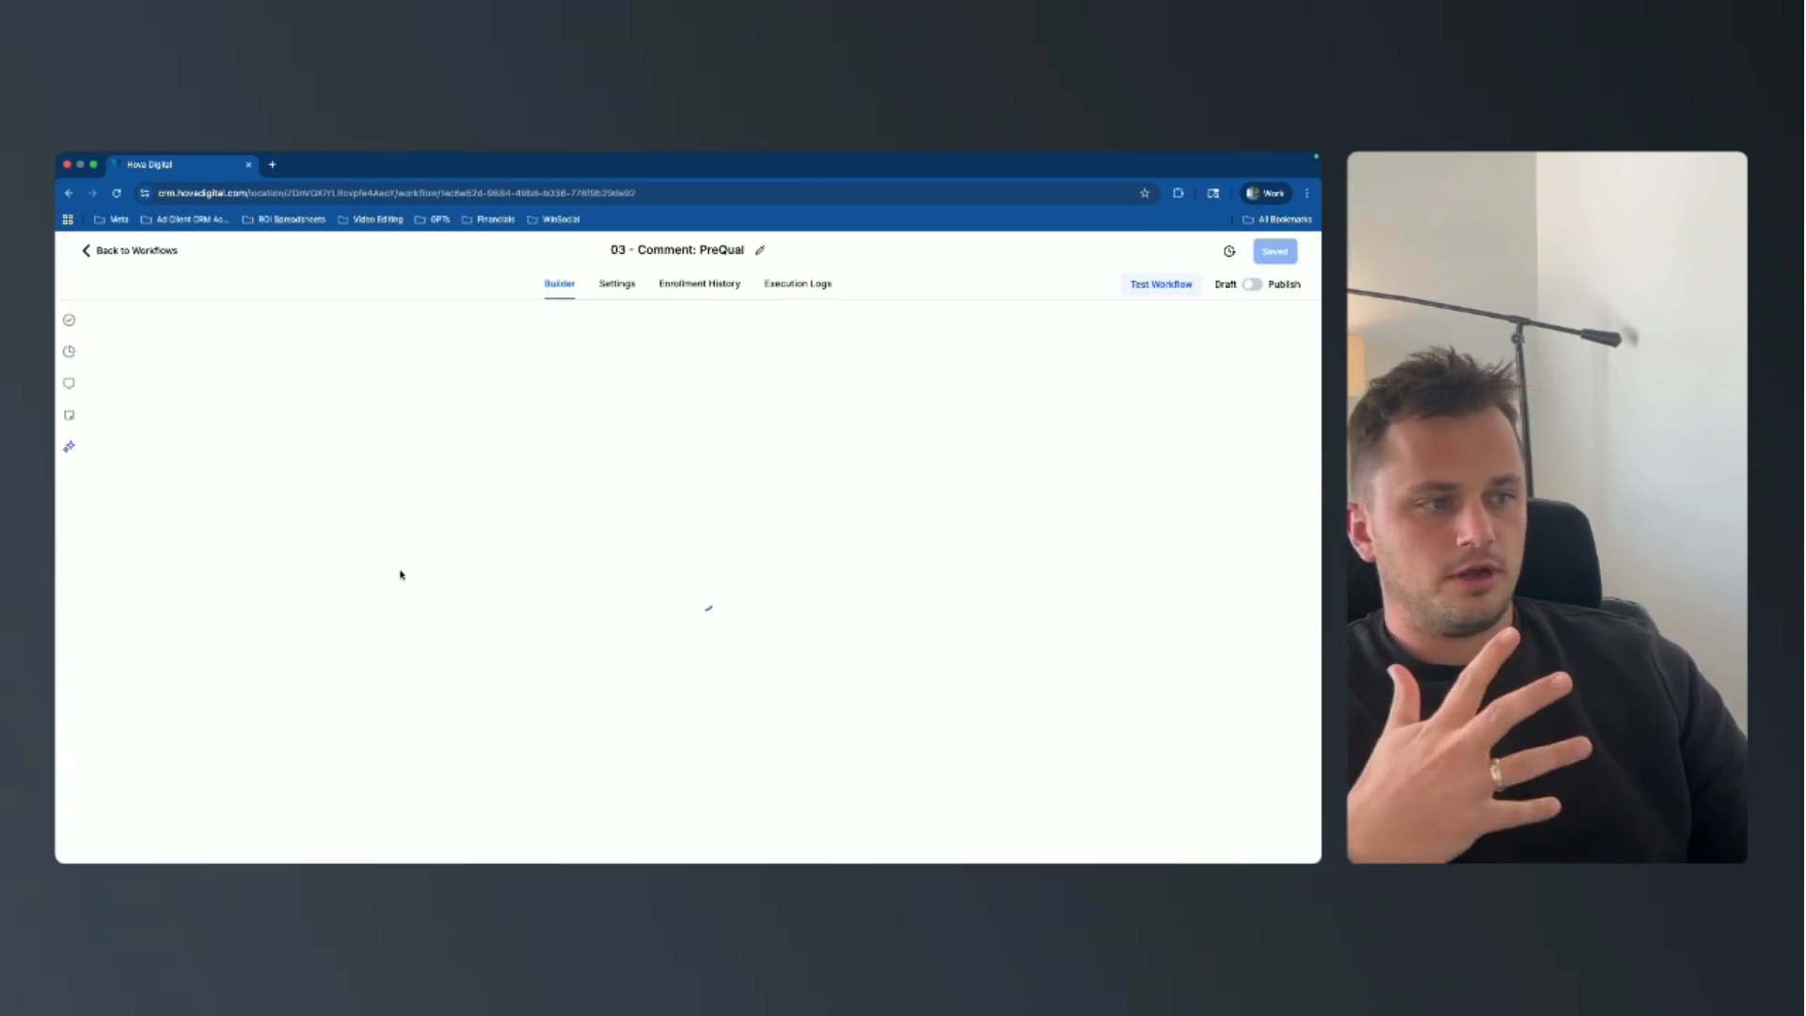
scroll(473, 562, down, 5)
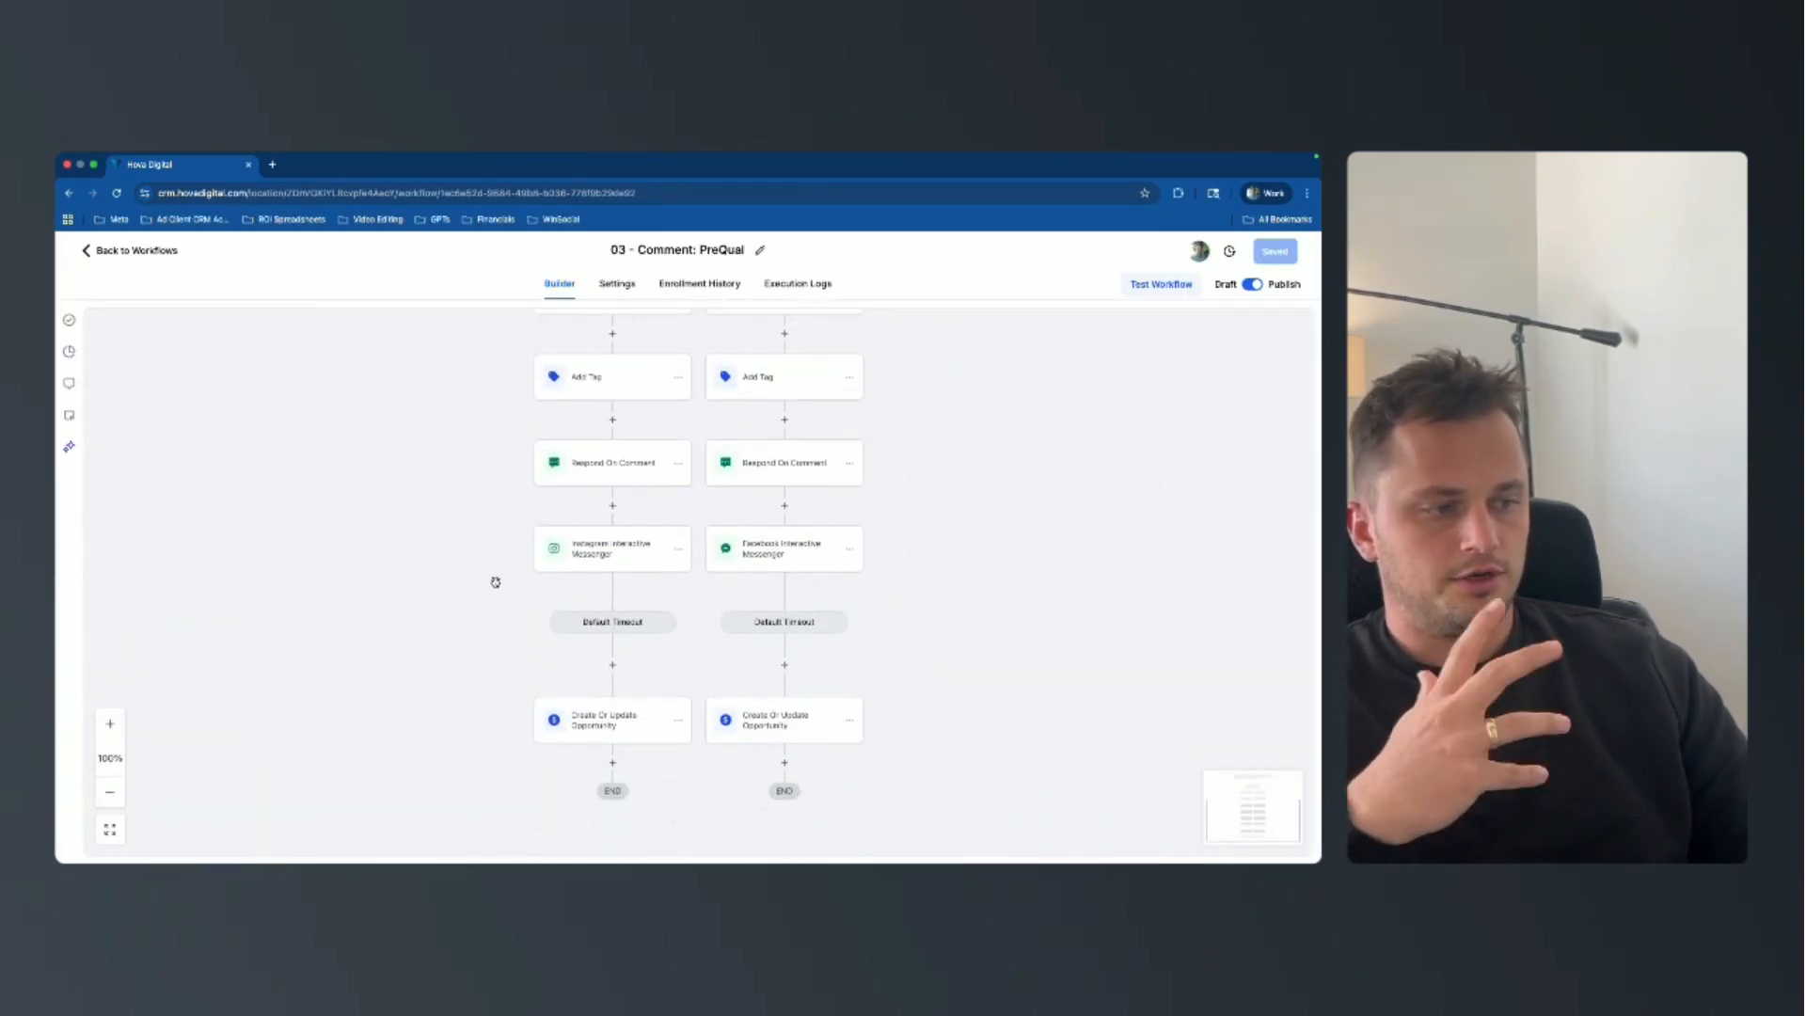
click(605, 564)
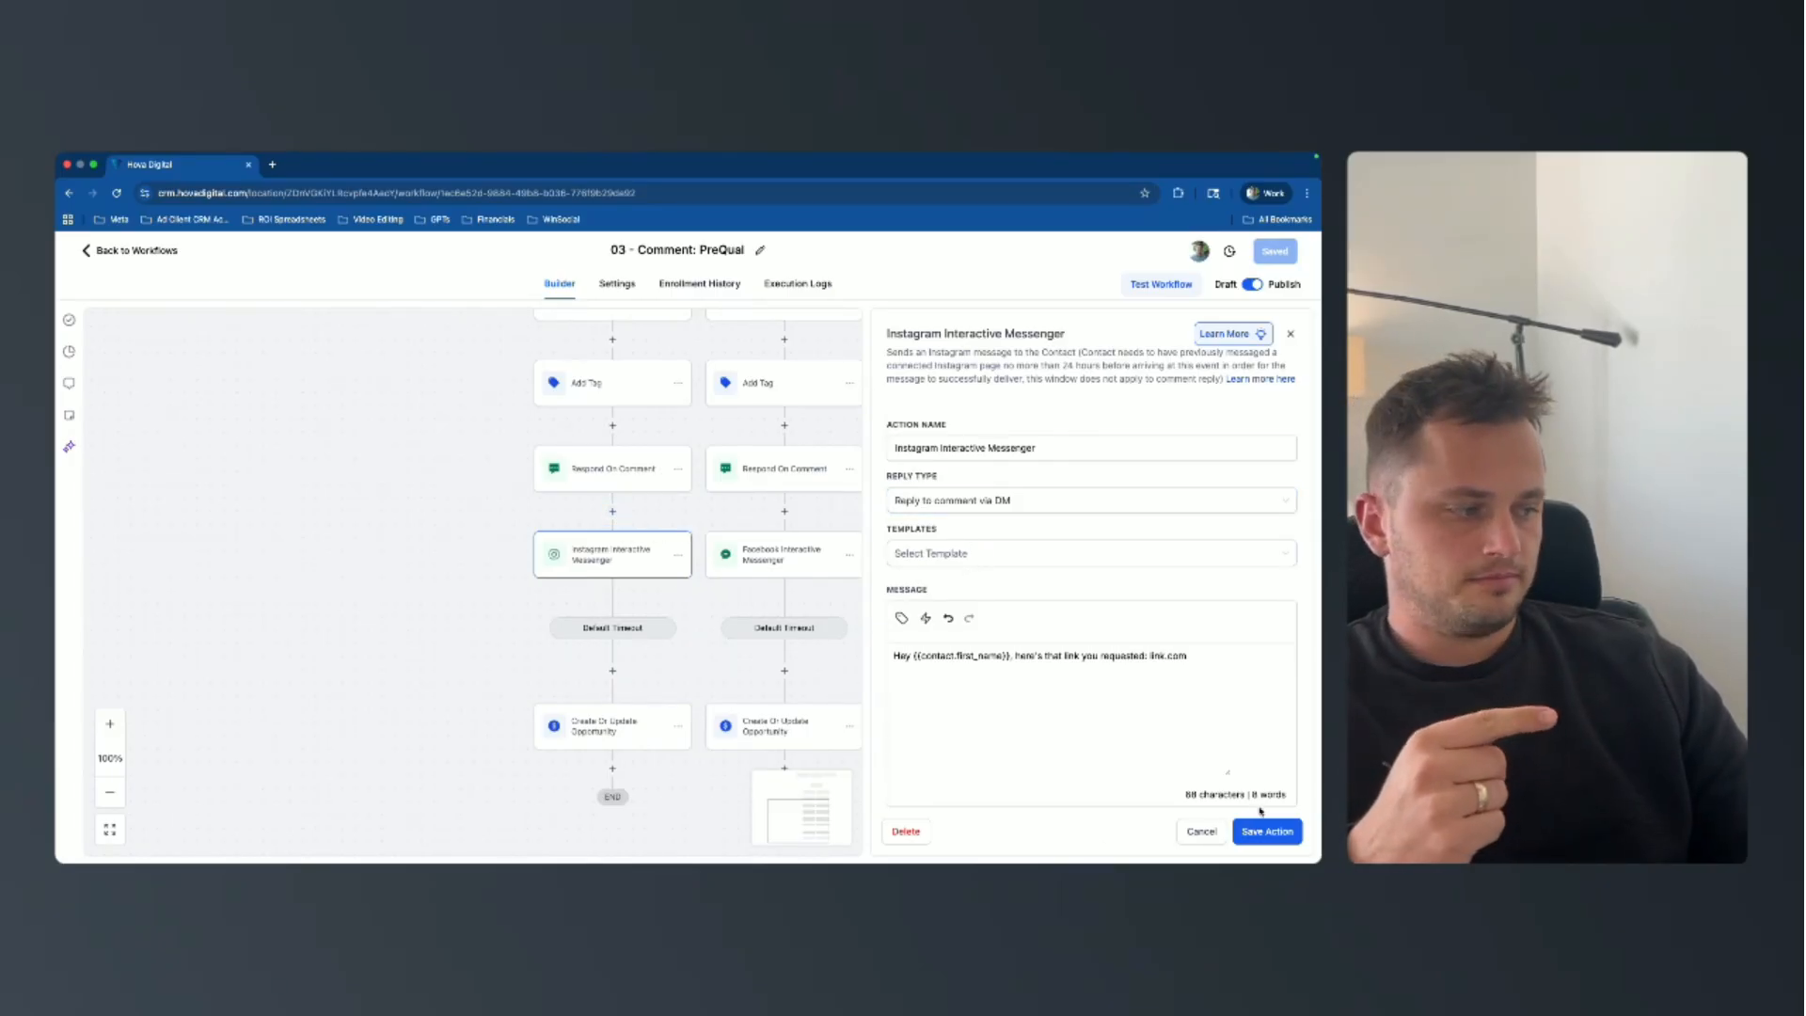
click(1201, 831)
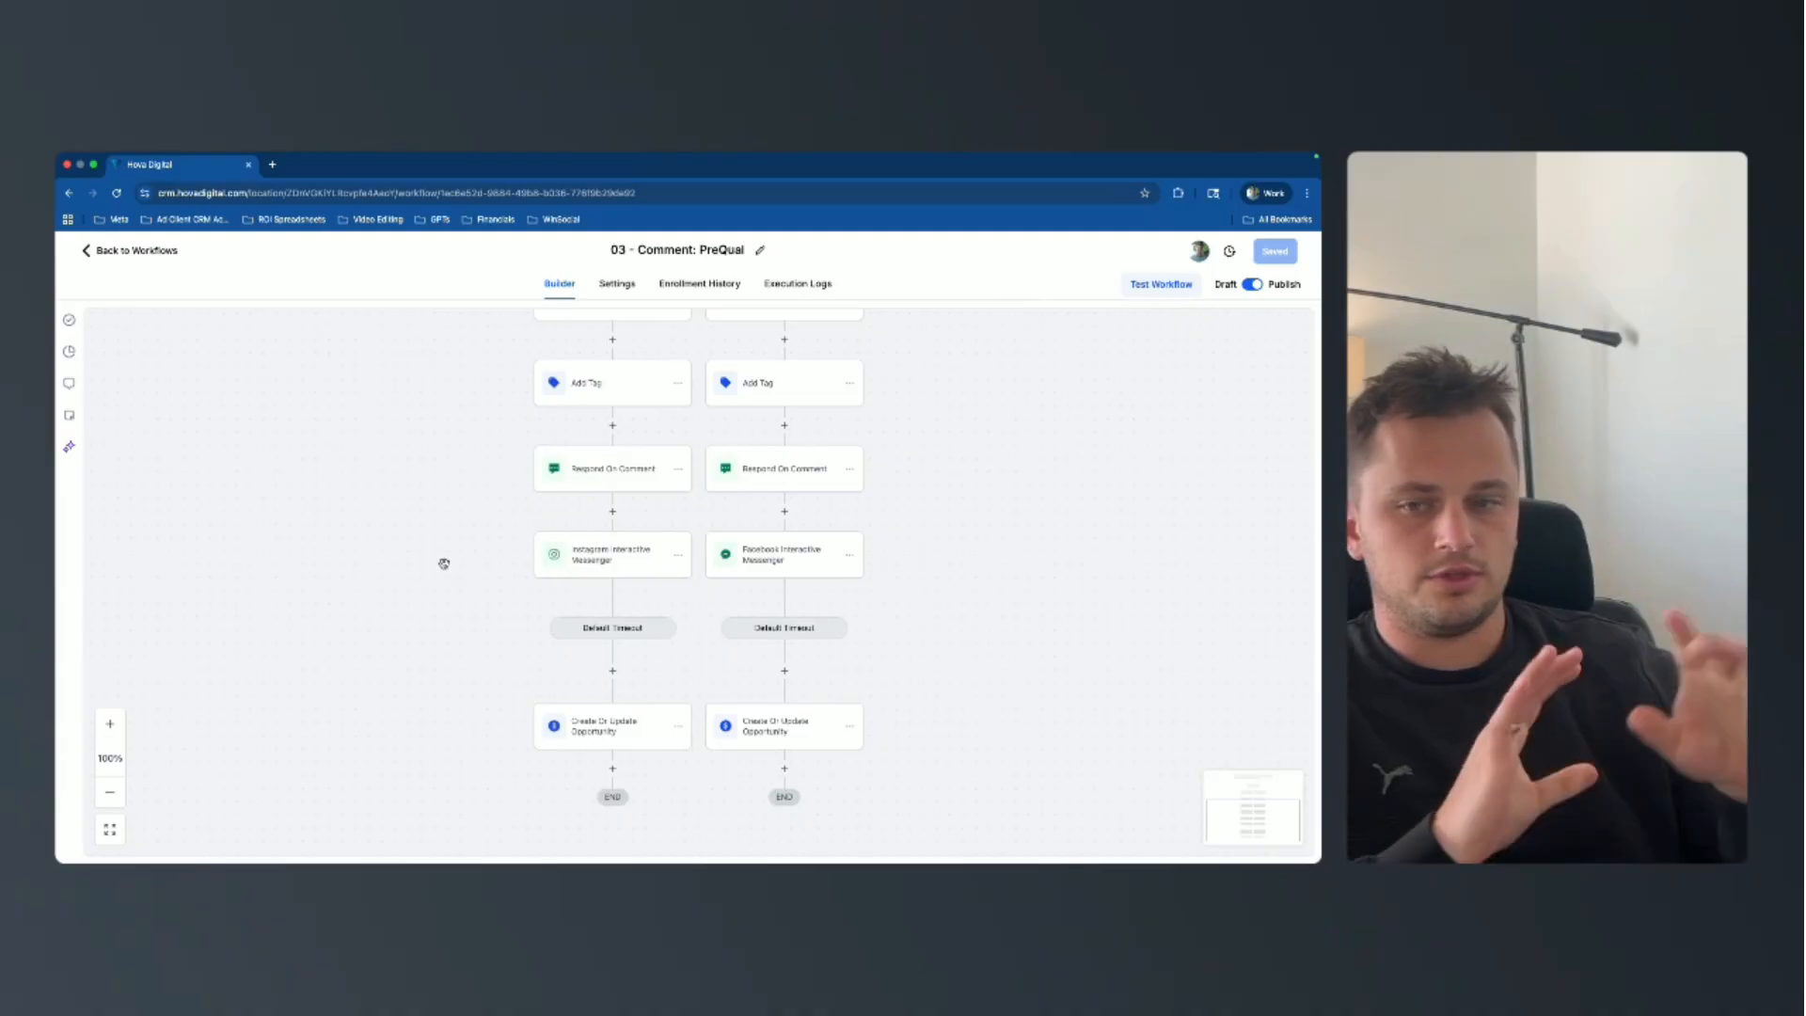
scroll(446, 568, up, 2)
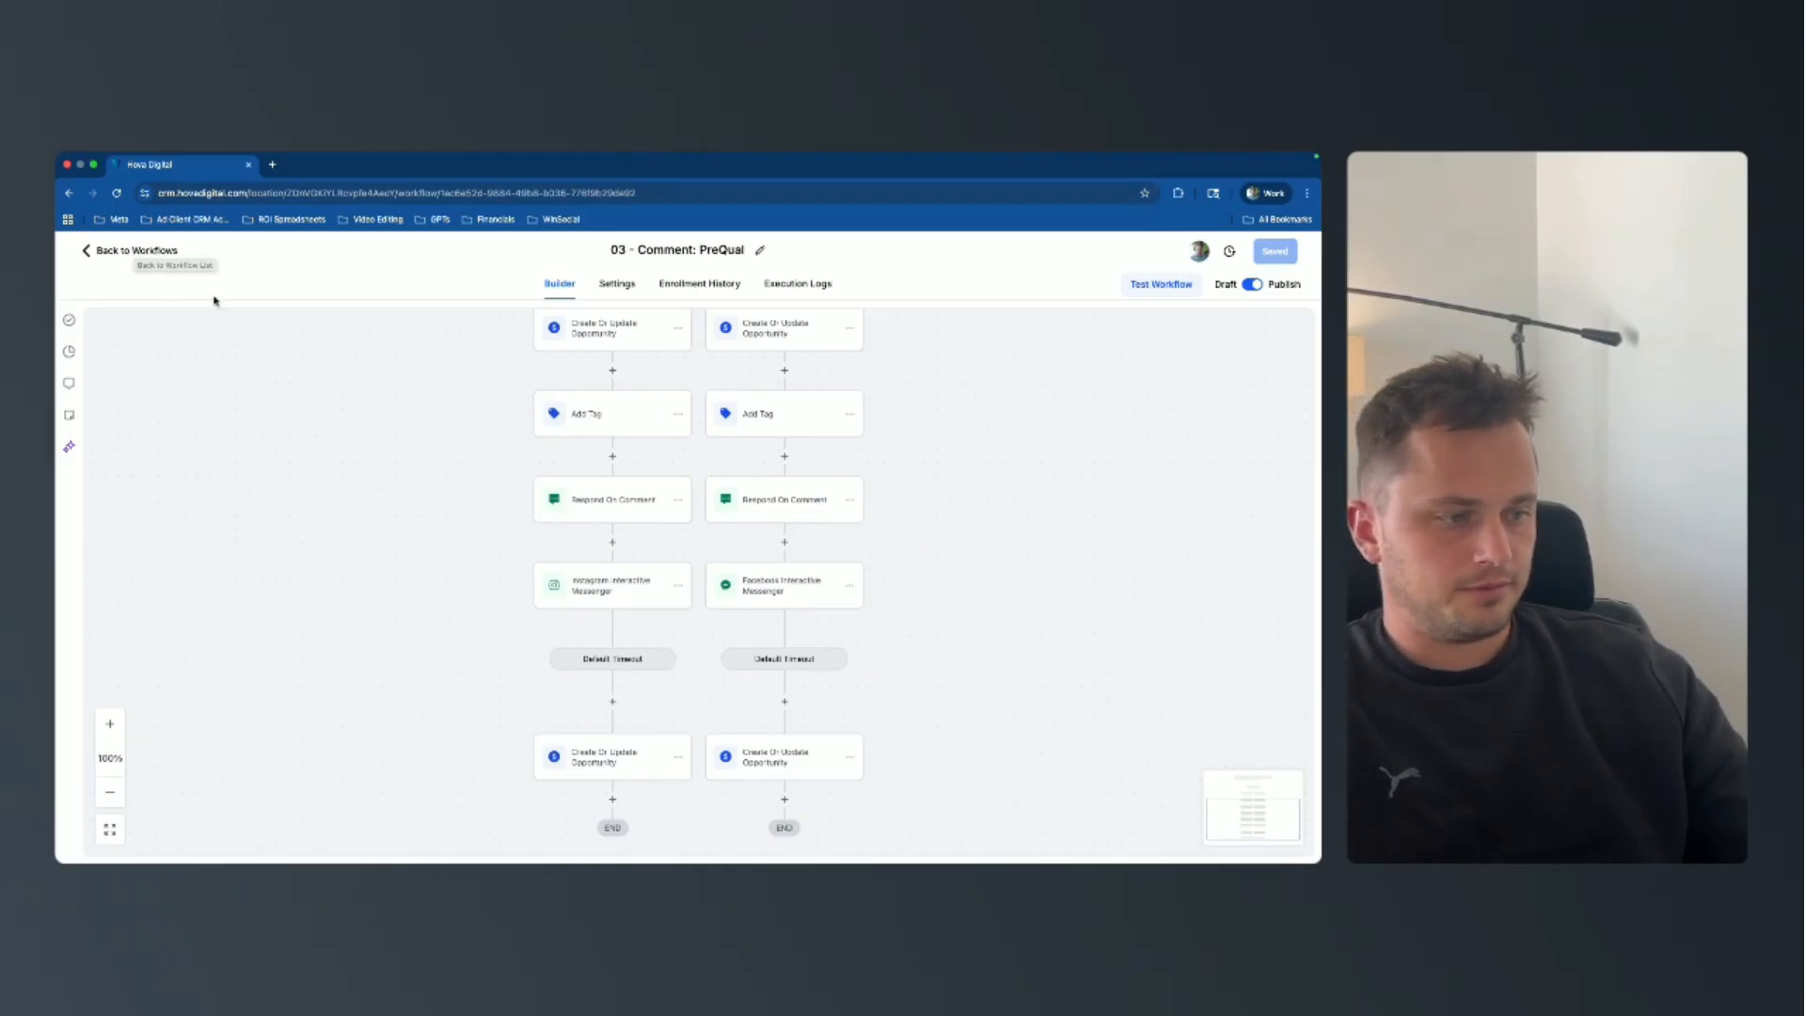
Examine the overall flow of the "03 - Comment: PreQual" workflow, from its comment triggers through the Instagram and Facebook branches to the end.
scroll(551, 625, down, 3)
scroll(551, 626, up, 4)
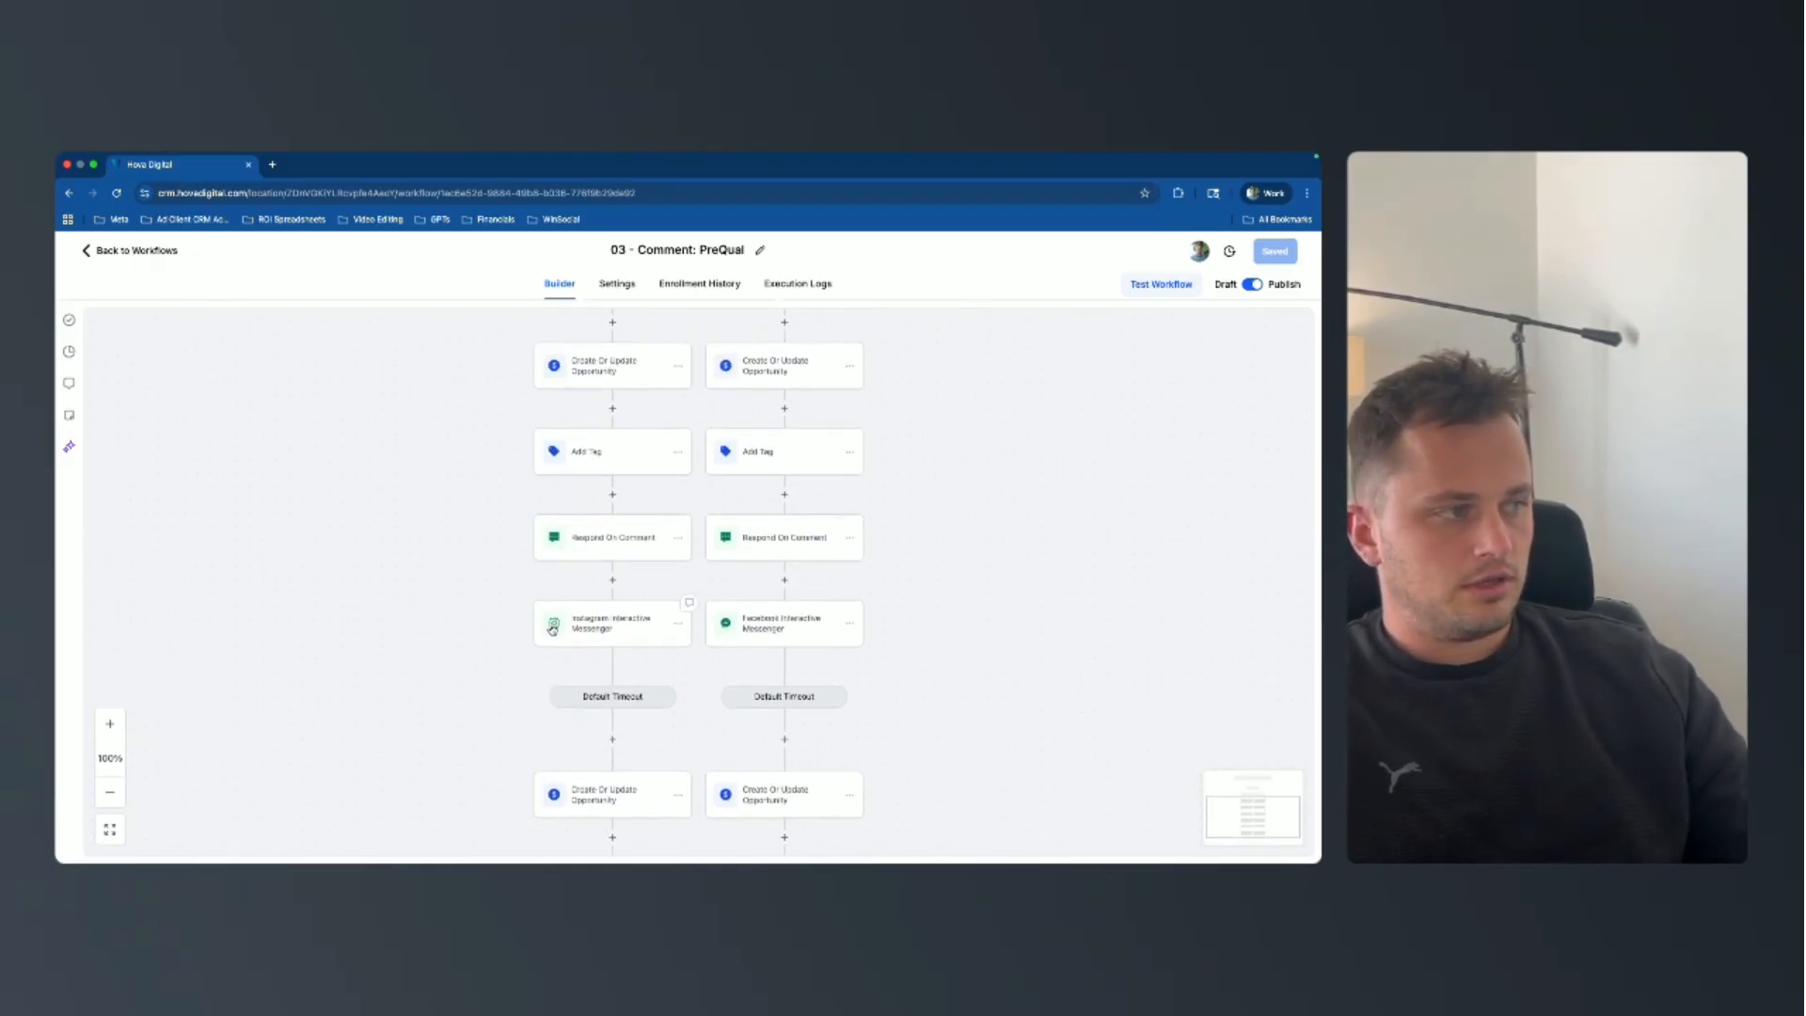
scroll(553, 628, up, 12)
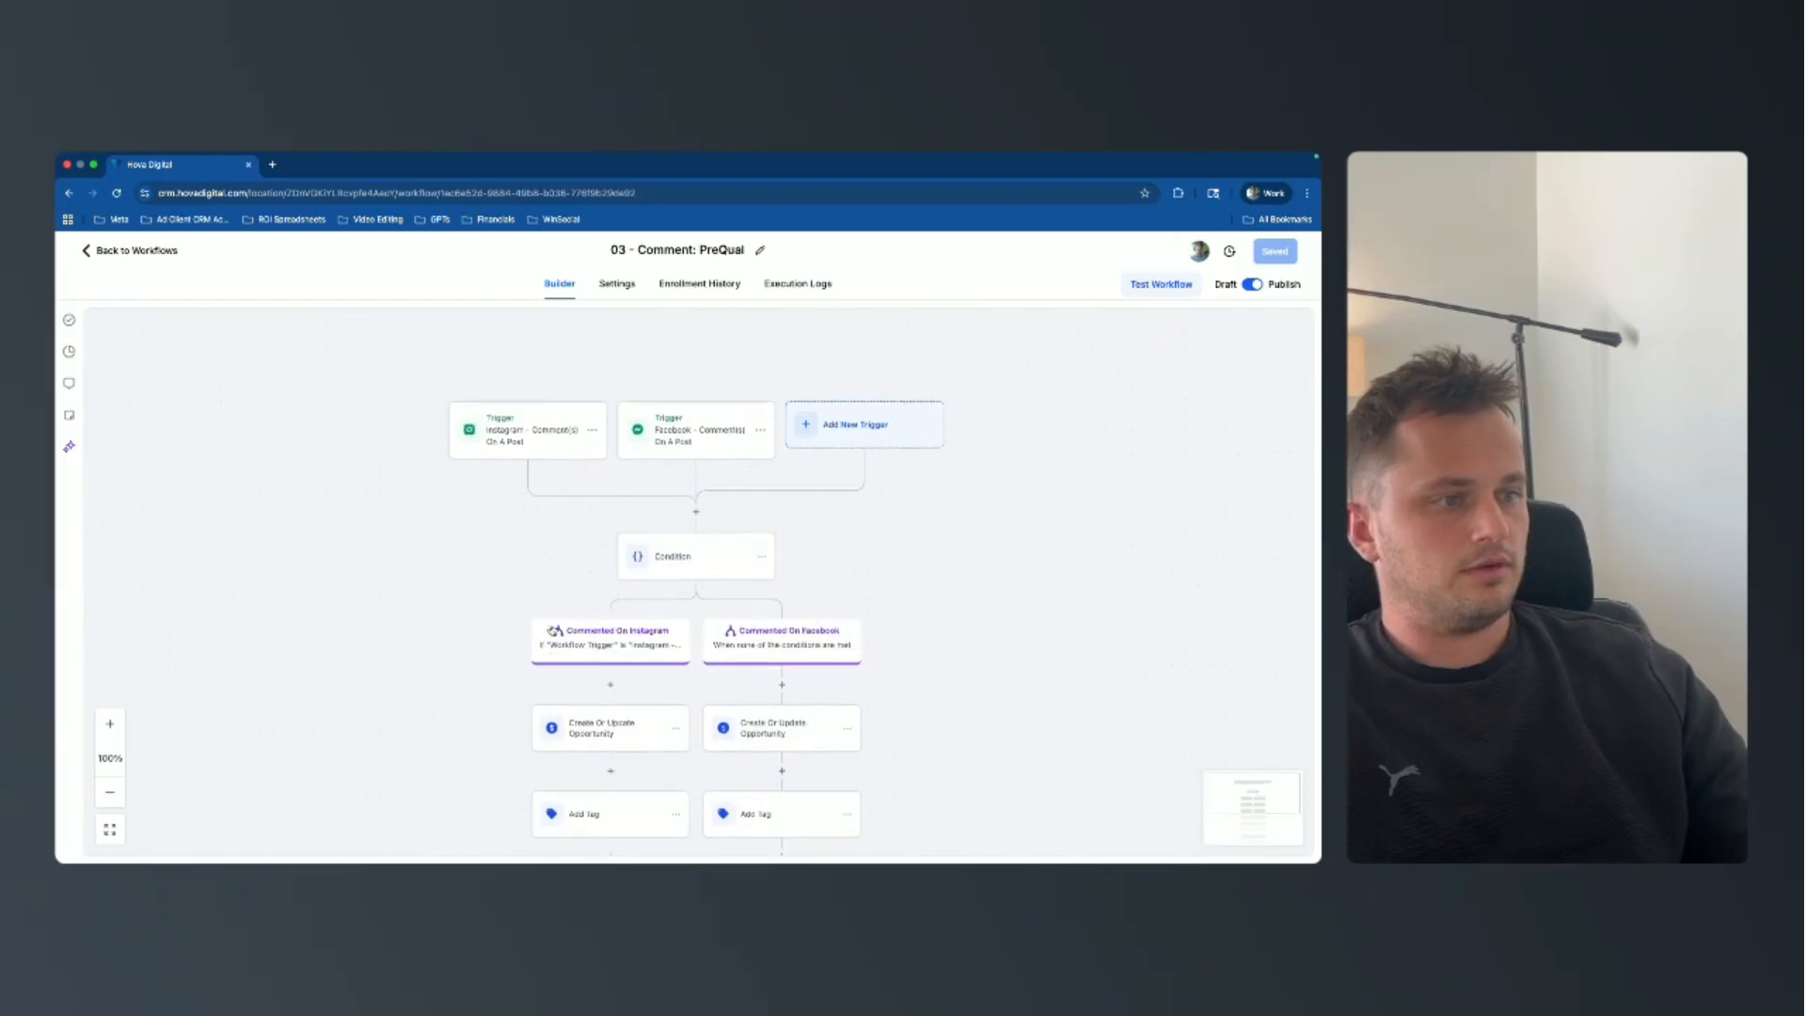
scroll(551, 626, down, 15)
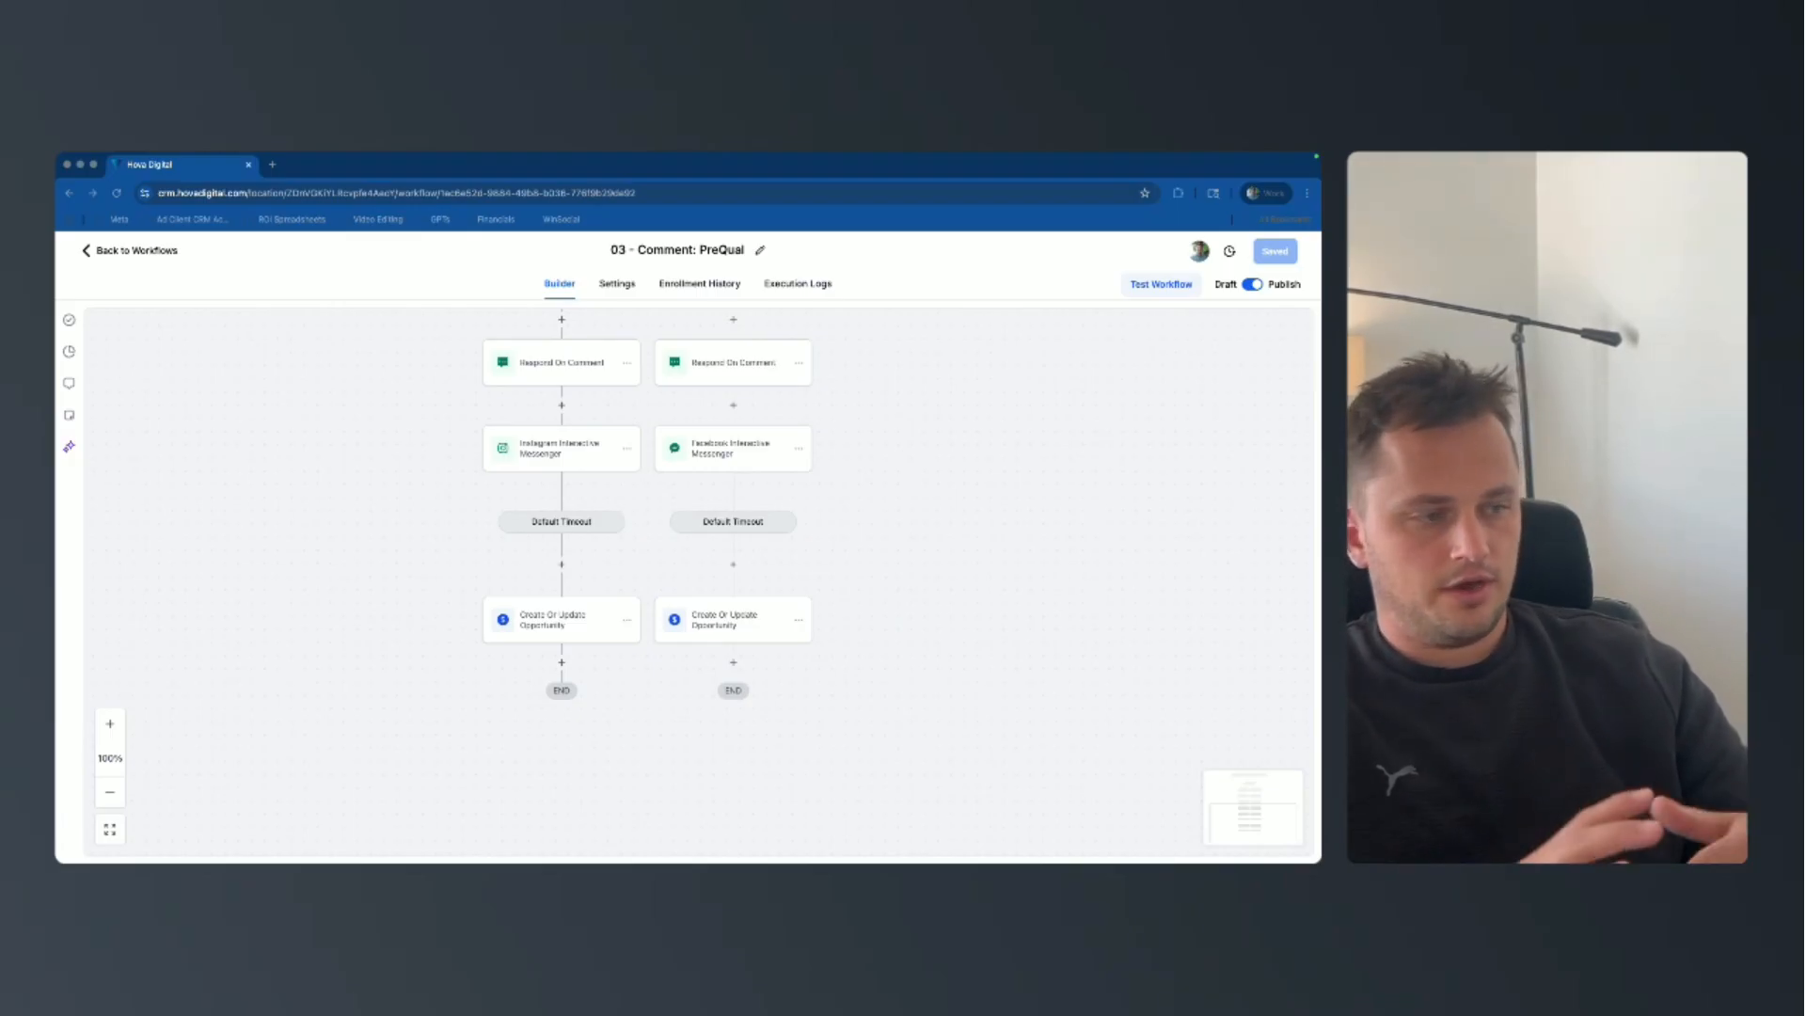
scroll(545, 559, up, 5)
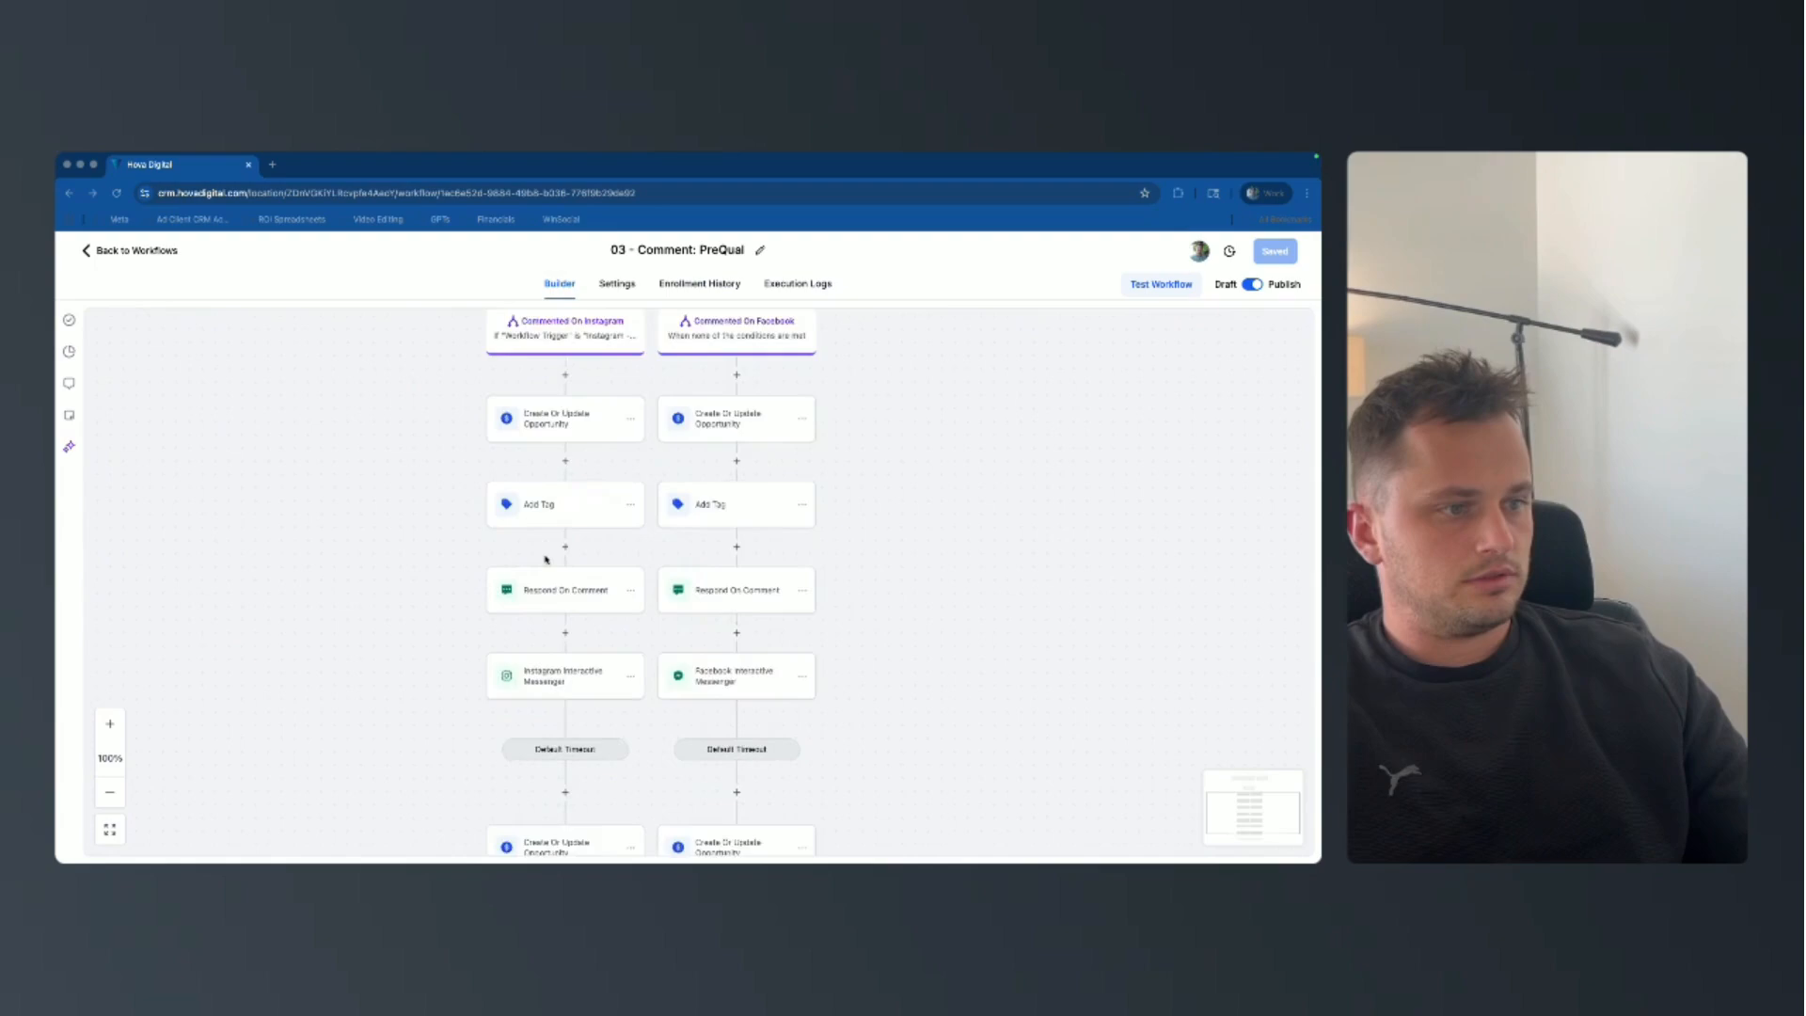
scroll(545, 560, up, 3)
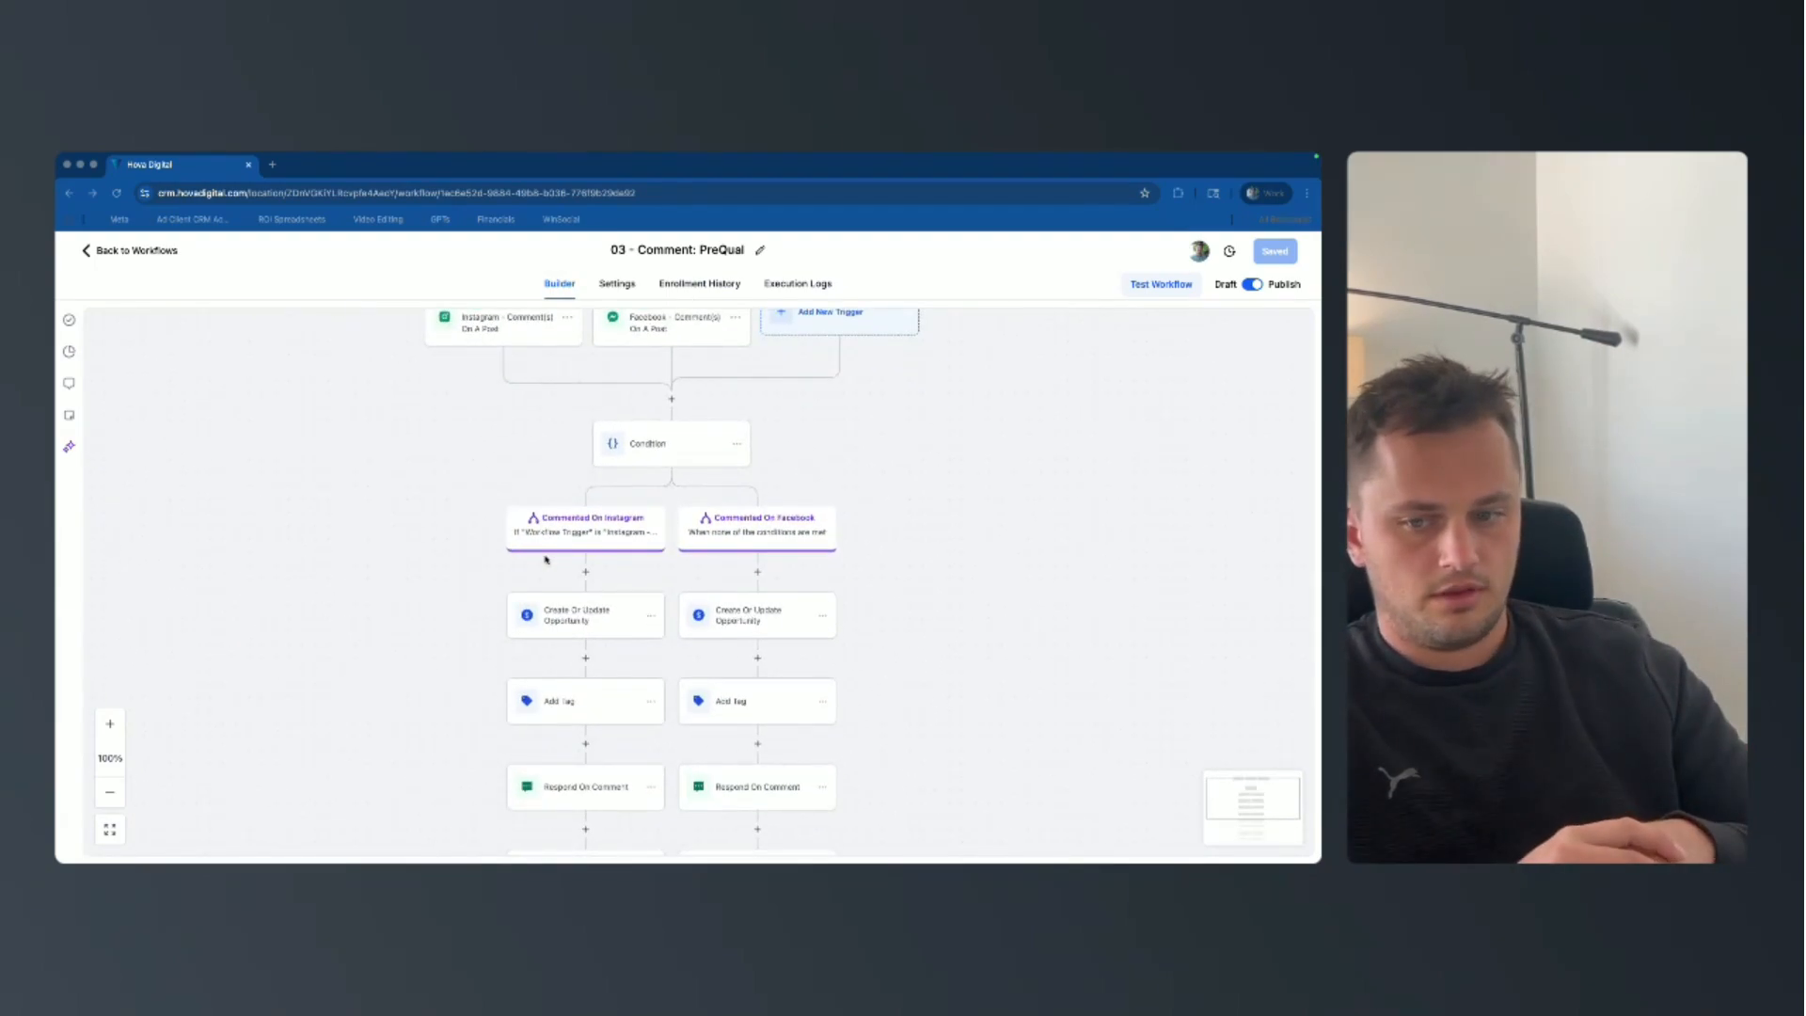
scroll(546, 560, down, 1)
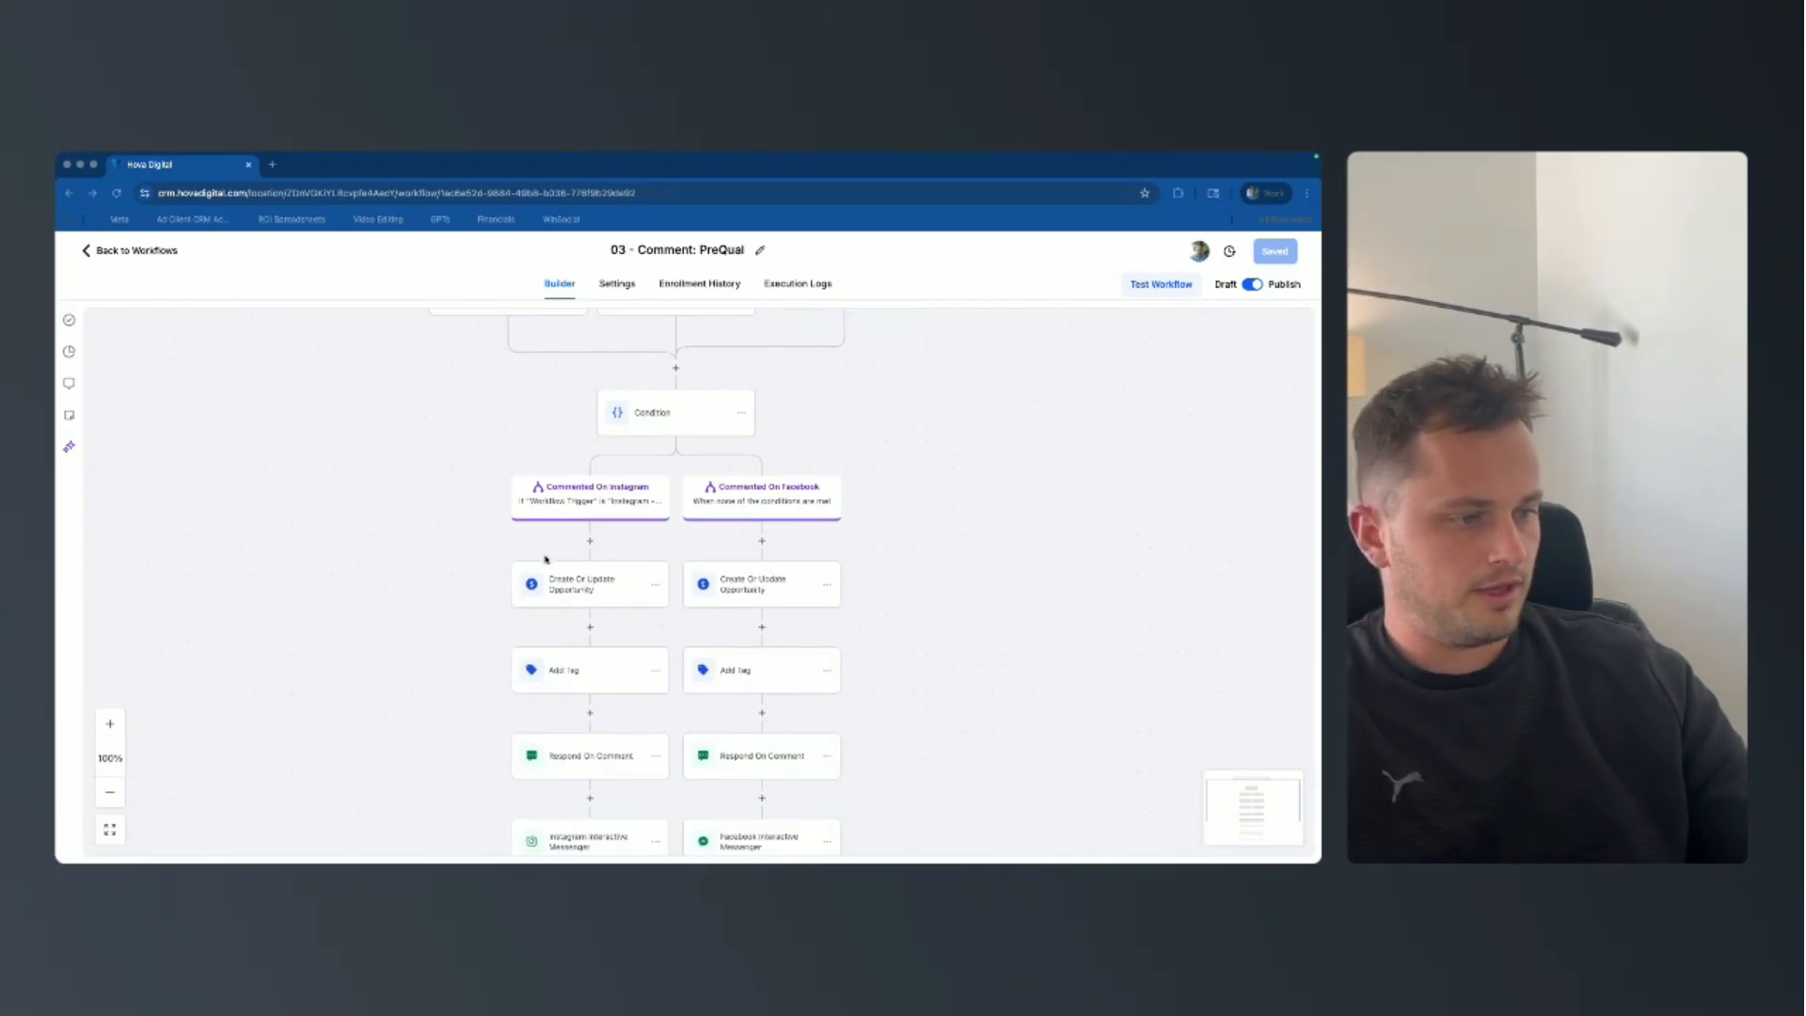
scroll(546, 562, down, 1)
scroll(658, 432, up, 4)
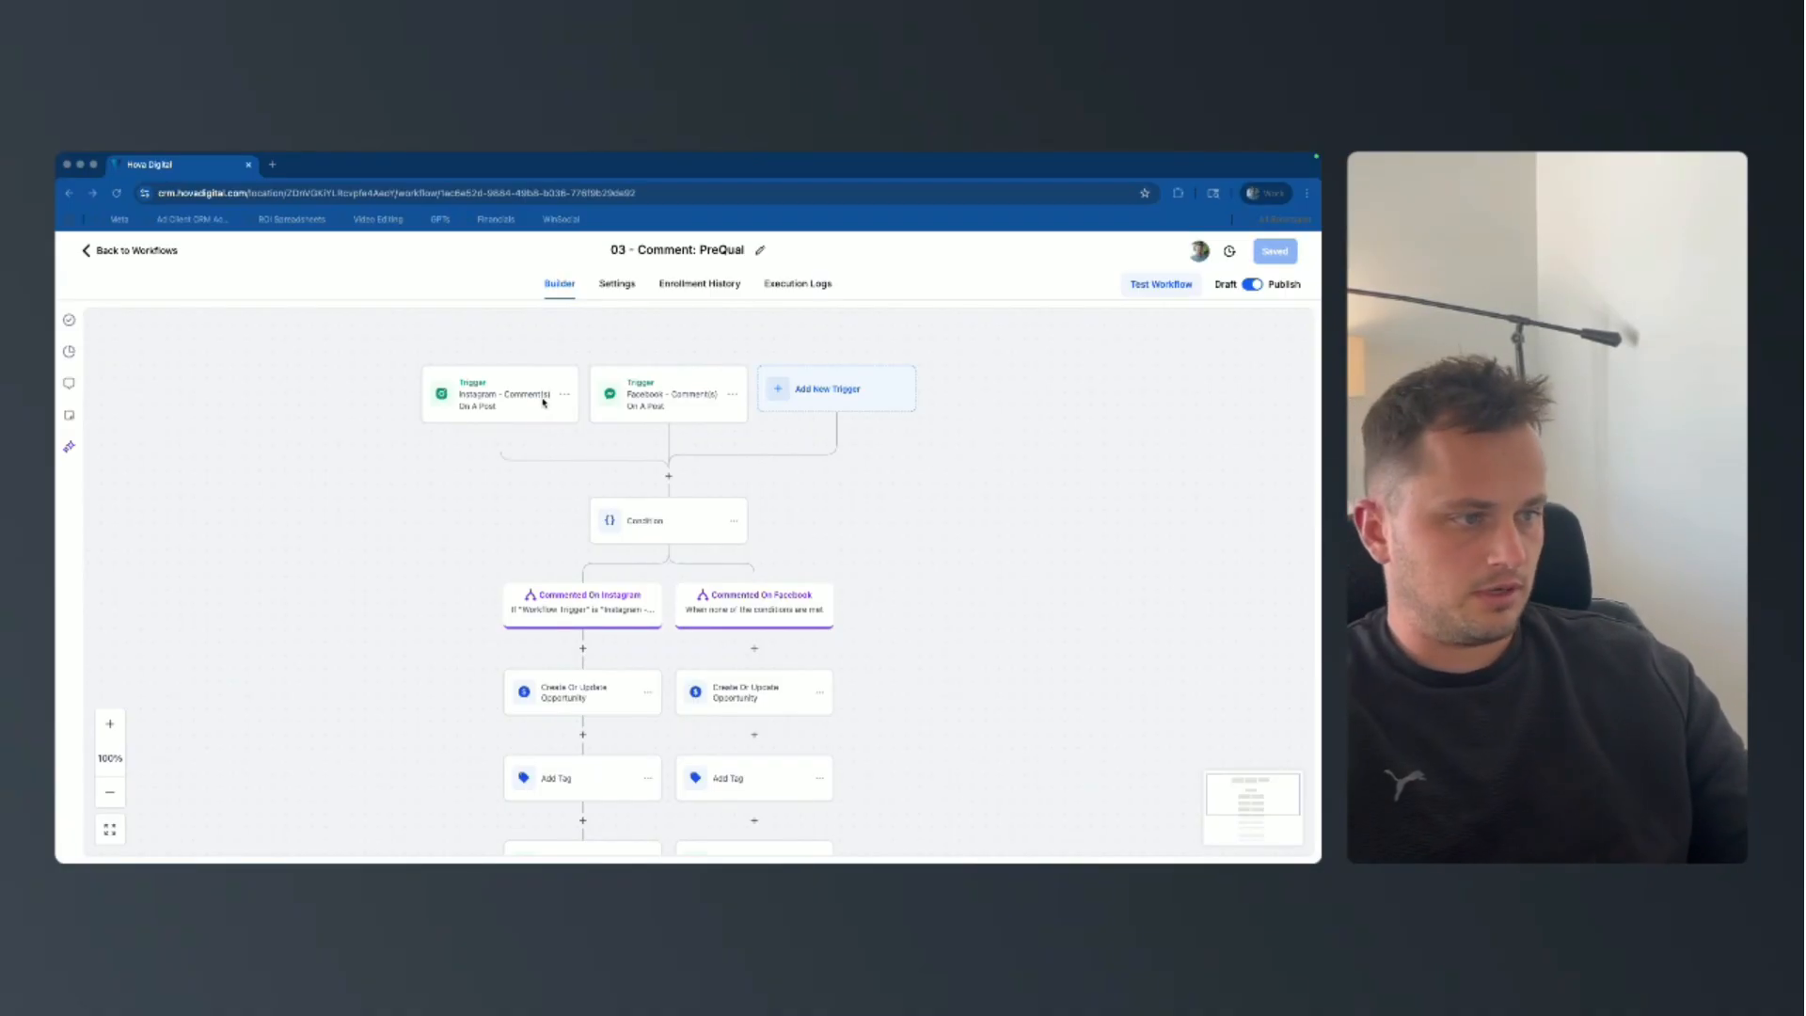
Review the Instagram branch's actions in order, from the first opportunity action to the final one, and close the settings without saving.
scroll(659, 440, down, 1)
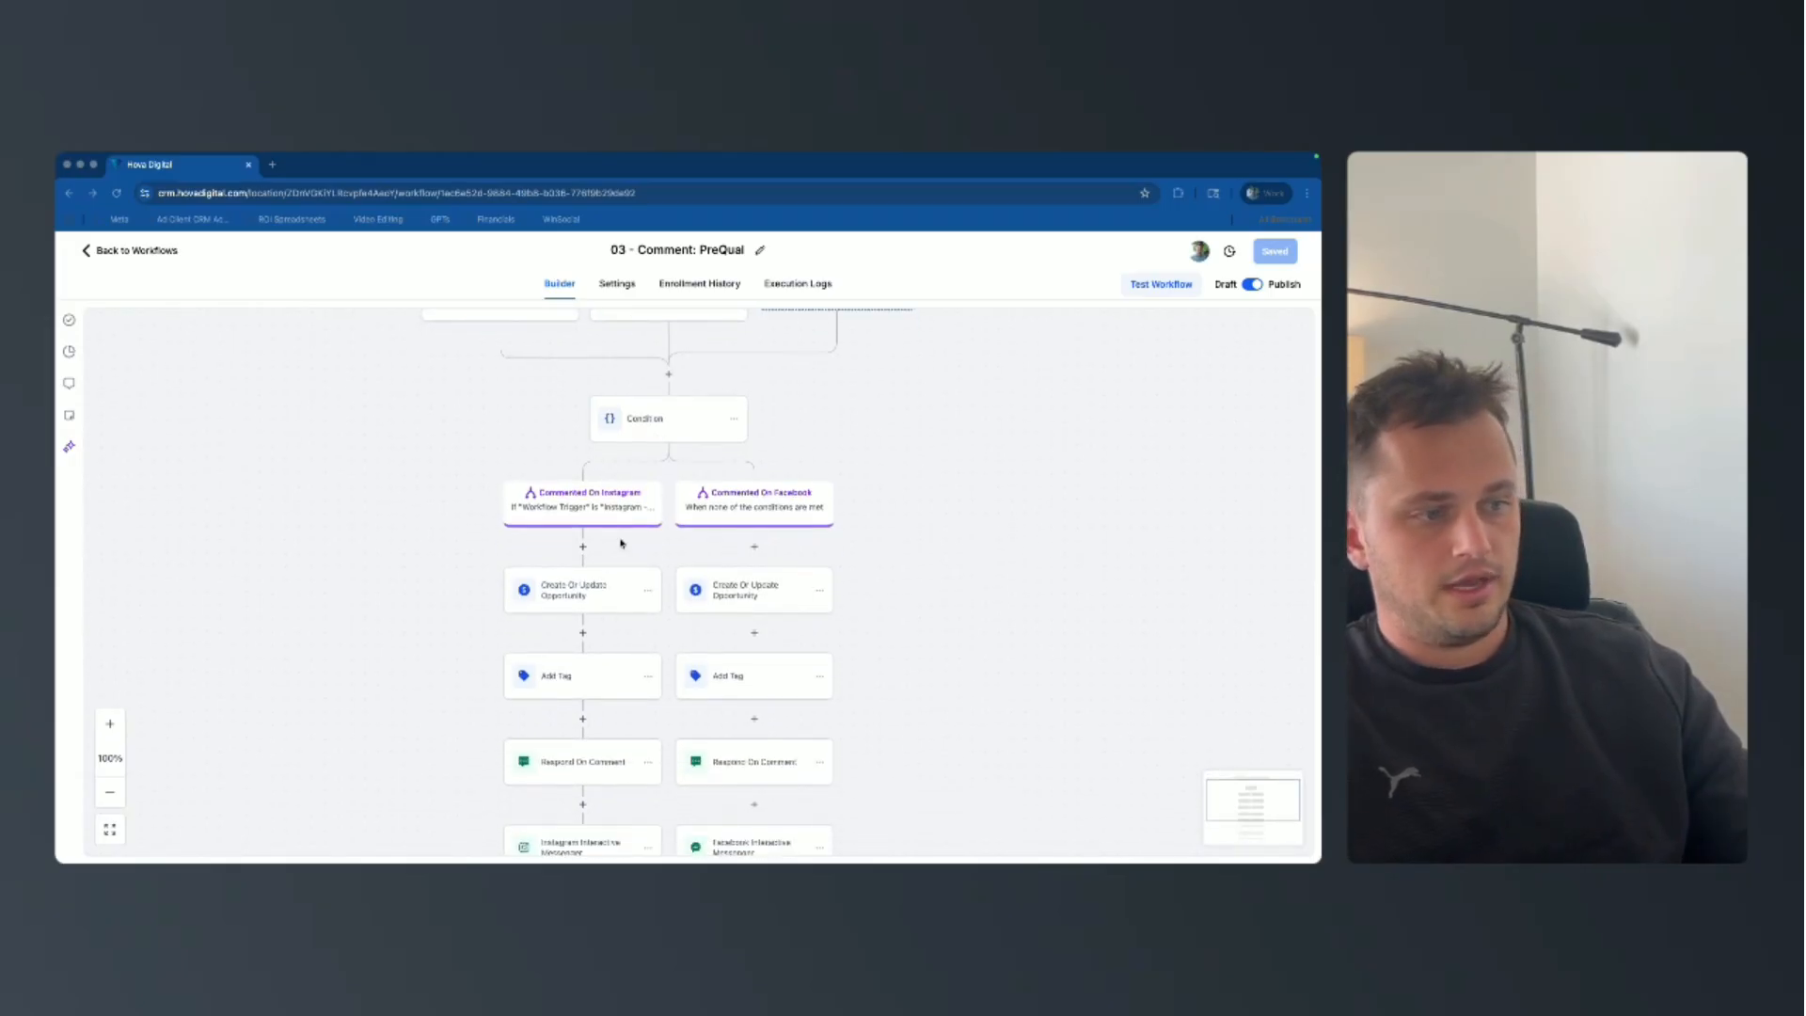
click(580, 583)
scroll(581, 583, down, 1)
click(580, 585)
scroll(580, 591, down, 1)
click(581, 604)
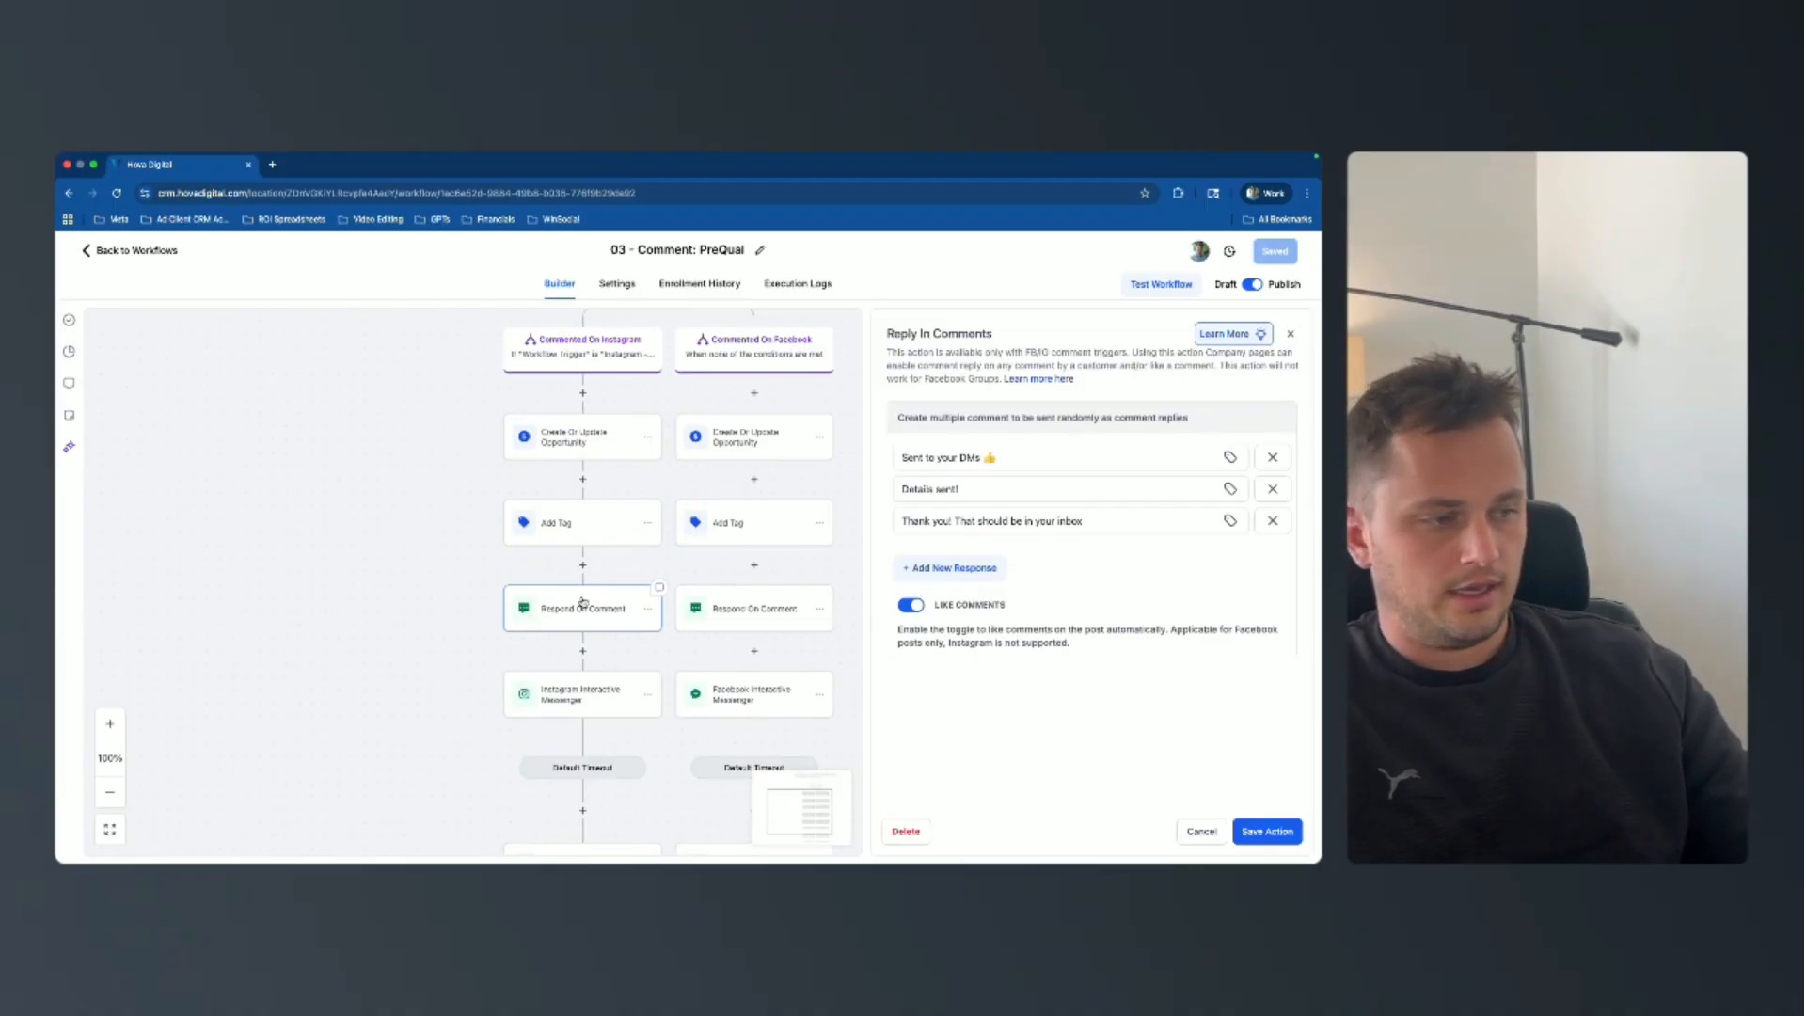
scroll(581, 606, down, 1)
click(590, 633)
scroll(591, 625, down, 3)
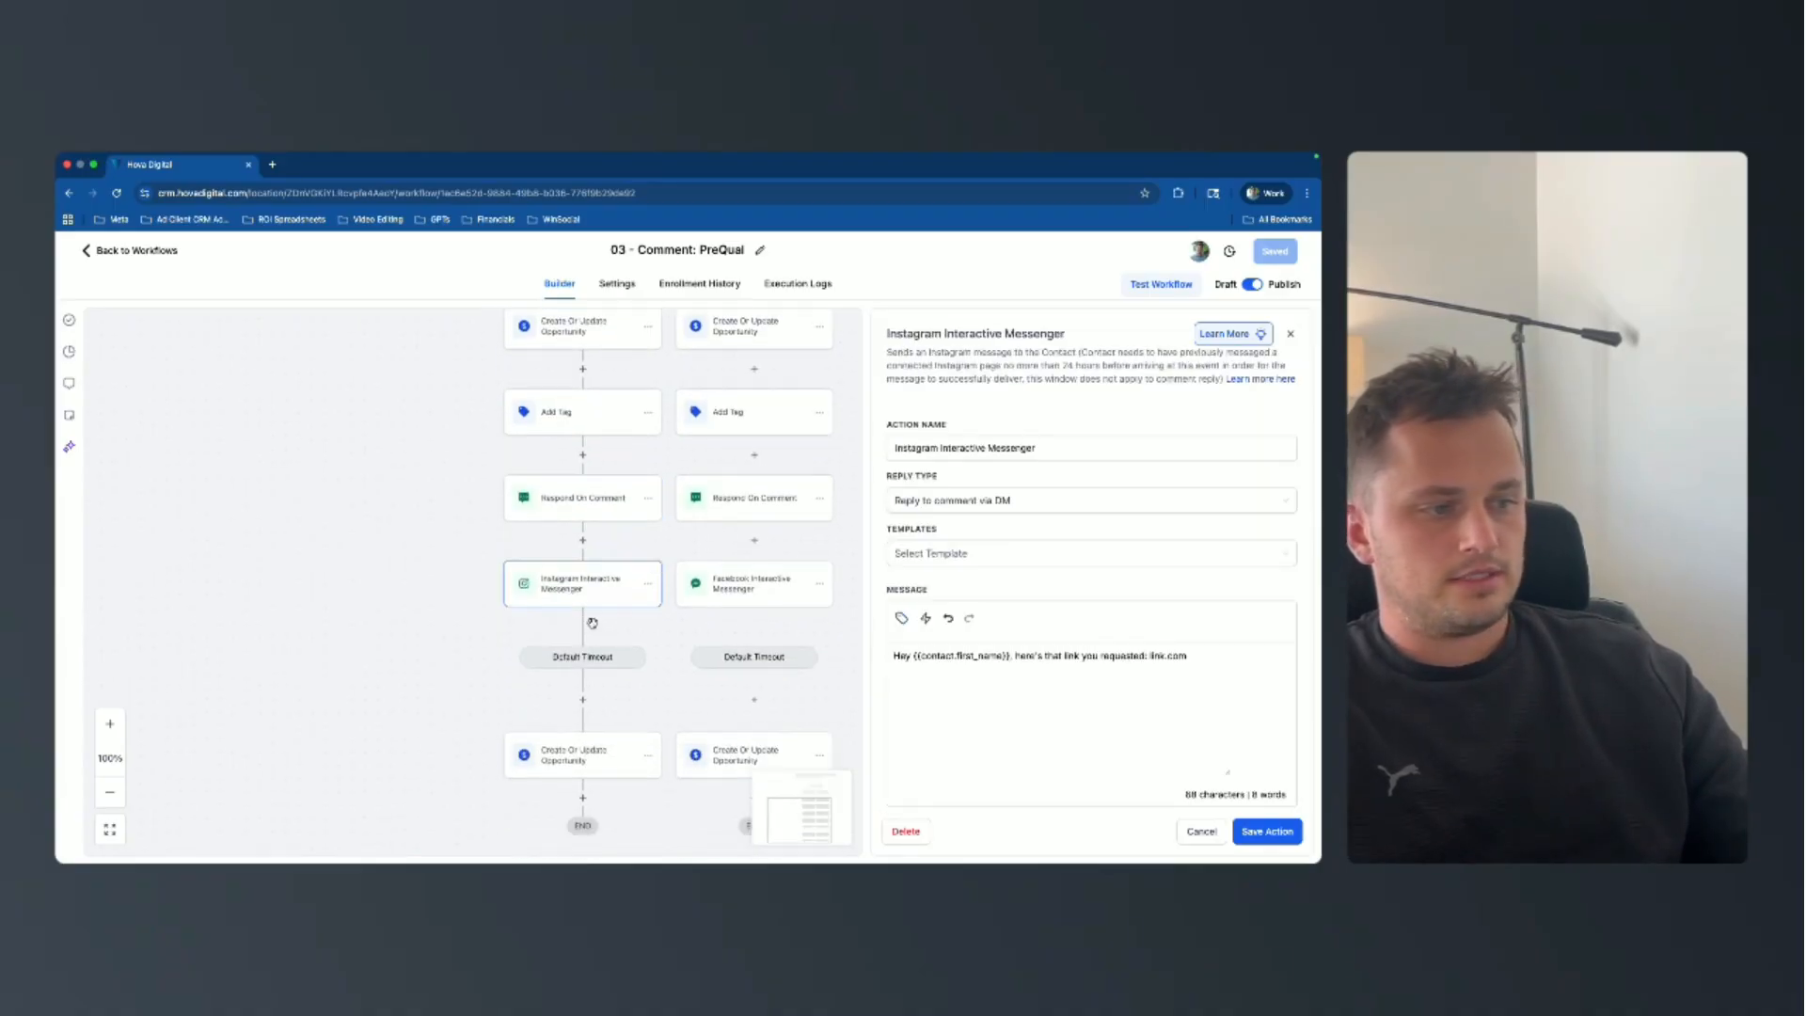
click(573, 662)
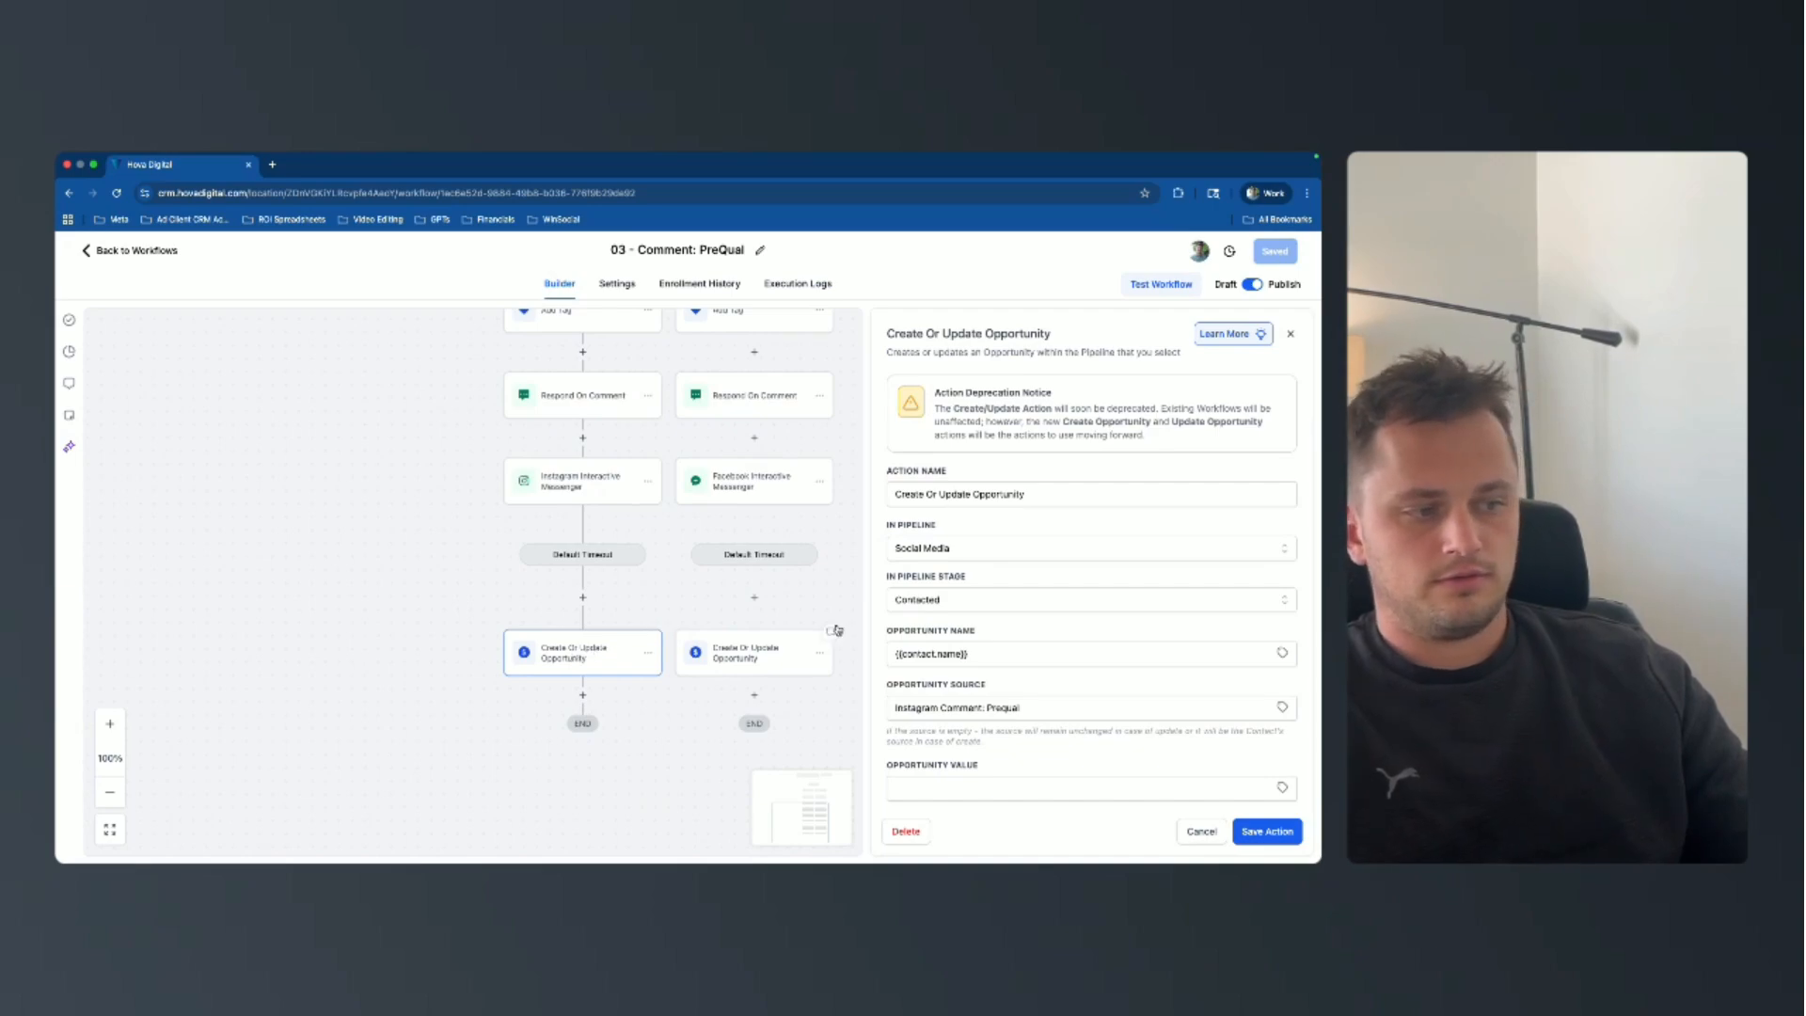
click(1200, 832)
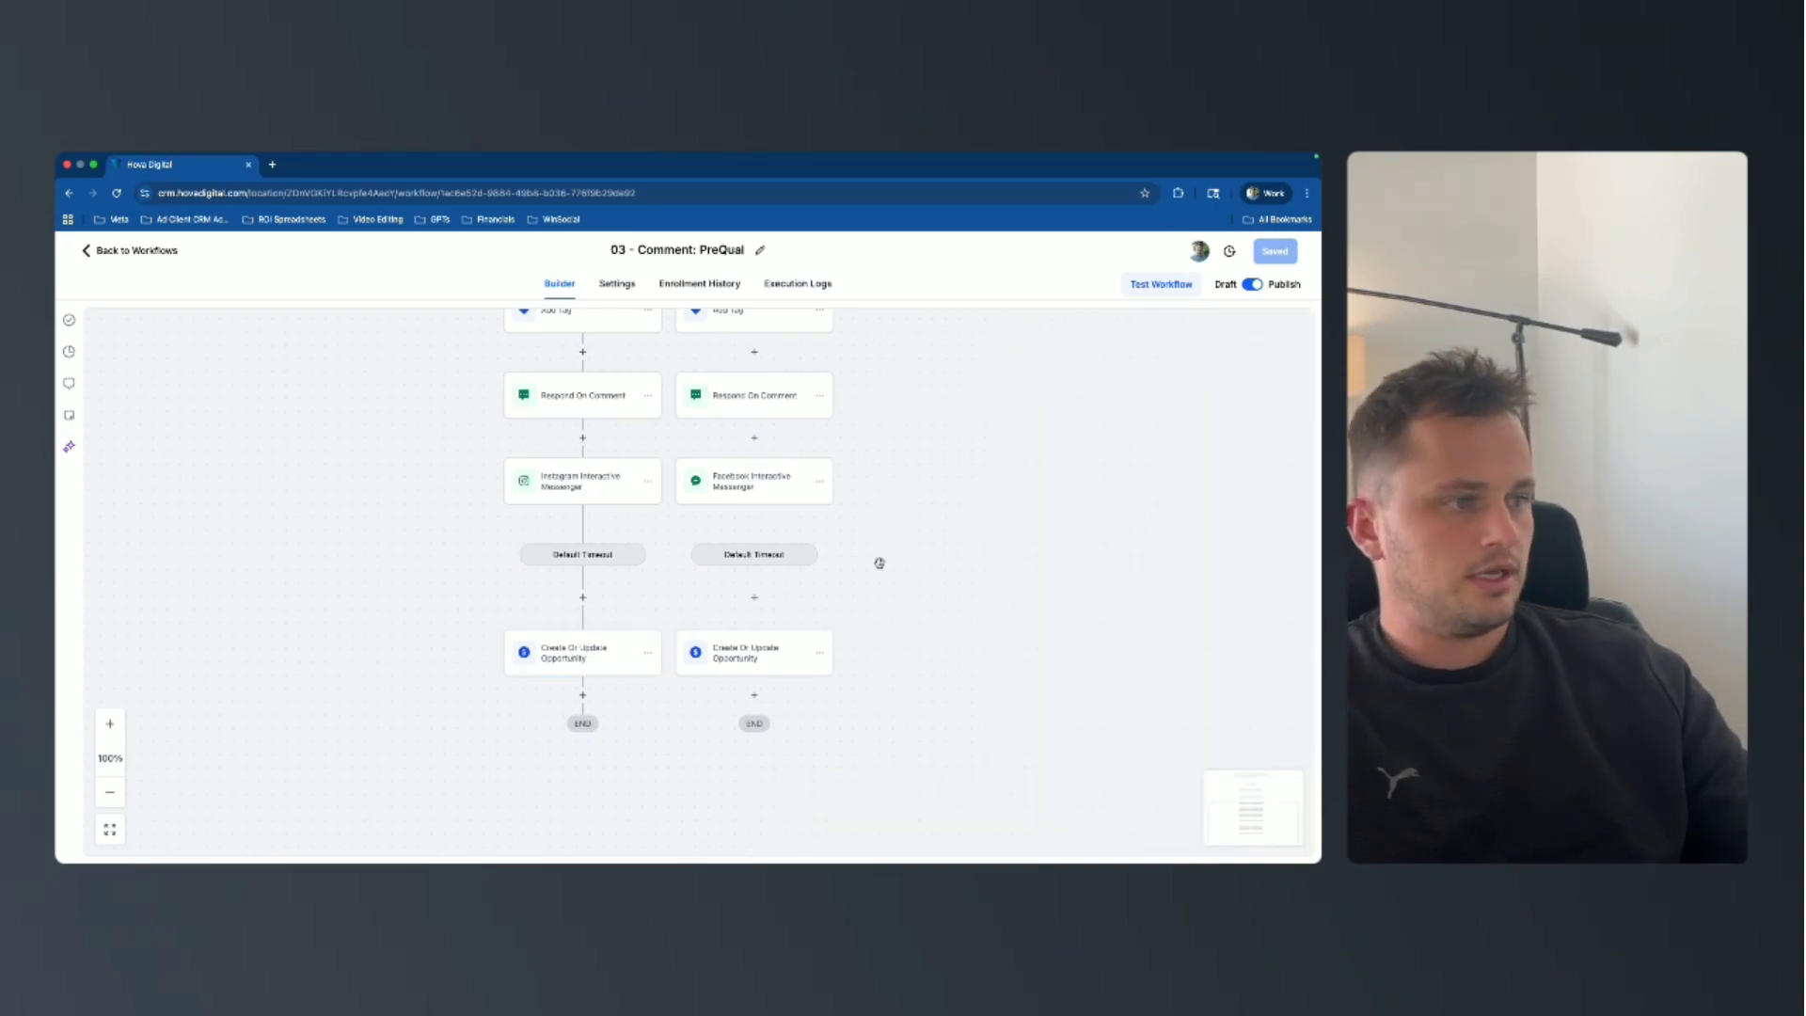